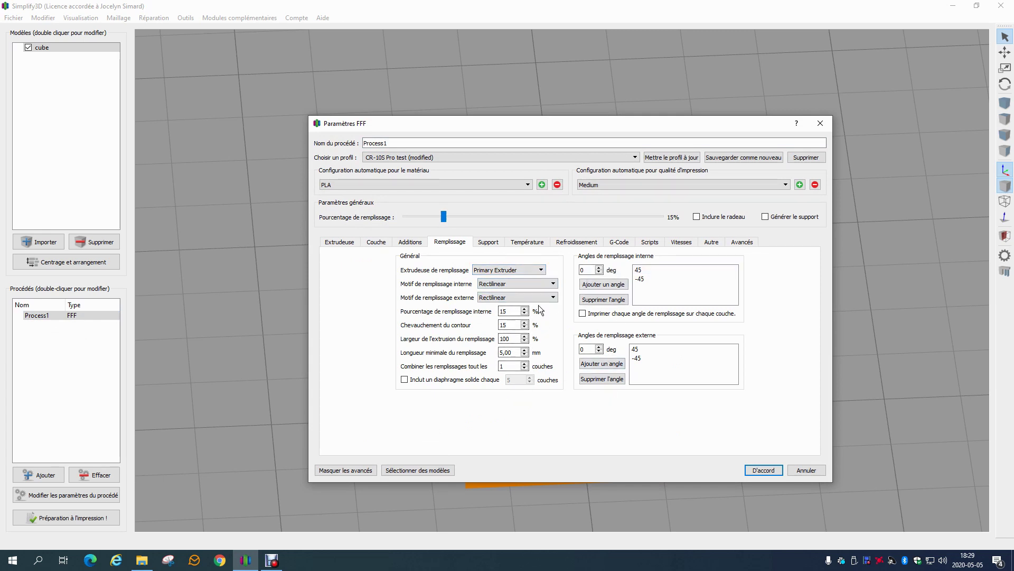
Review the extruder, layer, additions and infill settings of the FFF process
click(416, 243)
click(460, 243)
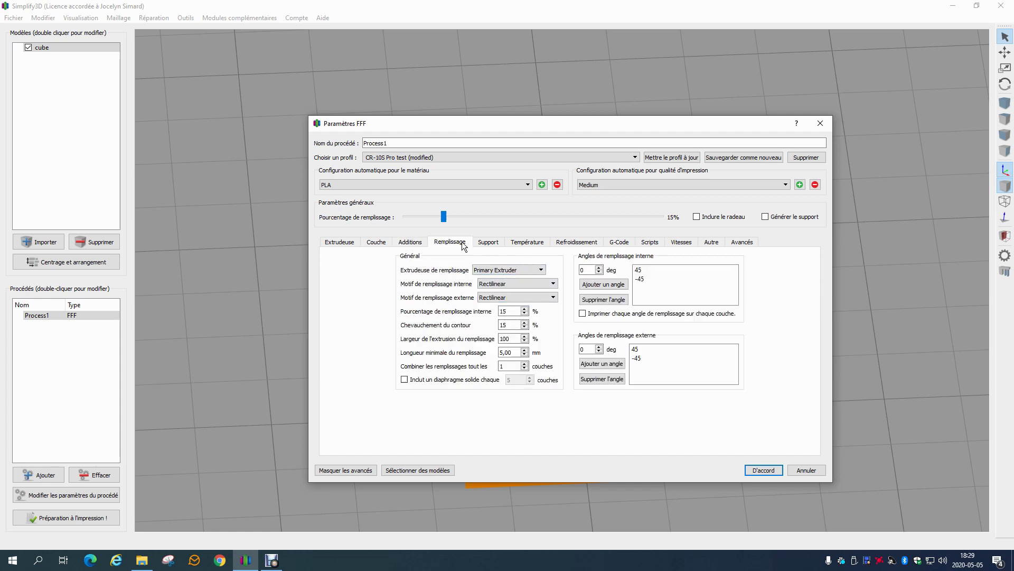
click(401, 243)
click(385, 243)
click(348, 244)
click(375, 242)
click(411, 242)
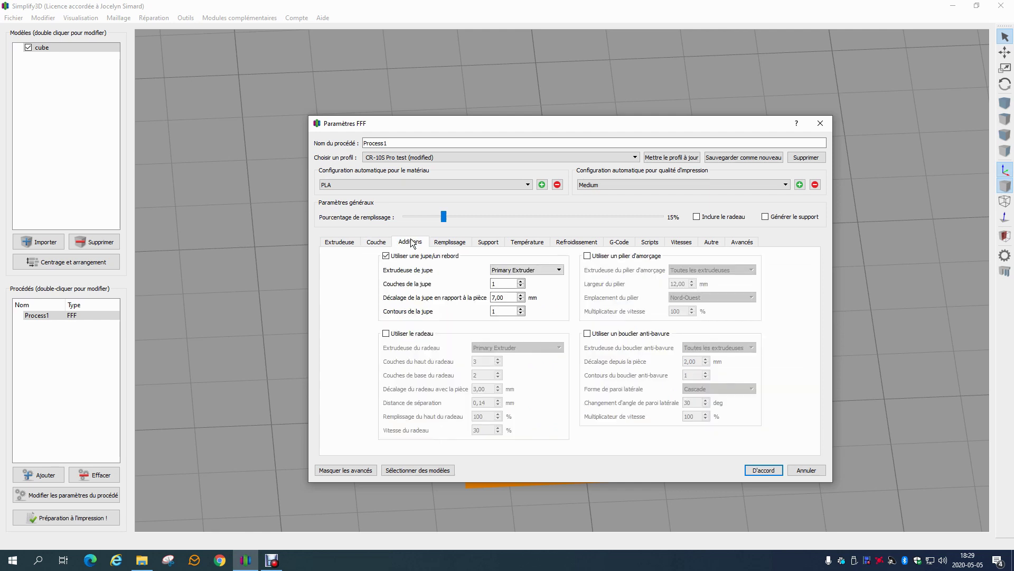
click(444, 242)
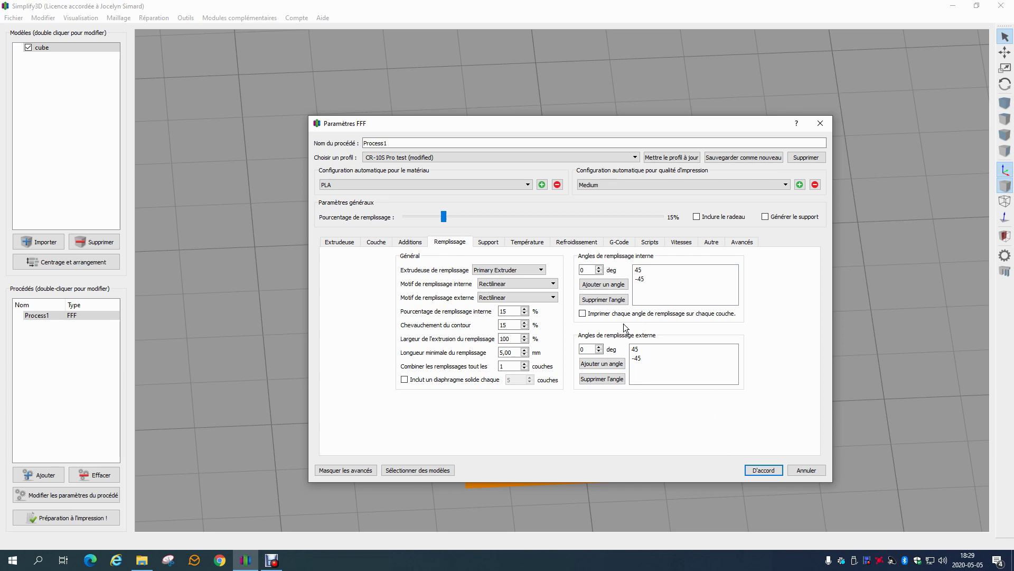
Raise the infill percentage of the process to its maximum and accept the settings
drag(443, 217, 542, 218)
drag(446, 223, 670, 221)
click(763, 470)
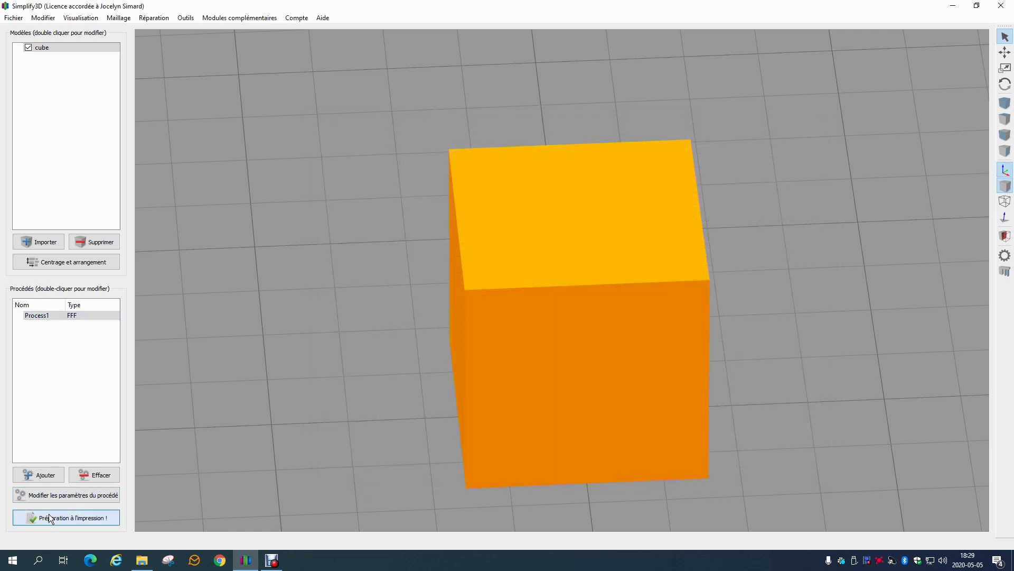
Slice the cube and inspect its infill with the preview limited to line 10932, leaving the preview when done
click(40, 517)
drag(937, 513, 817, 513)
drag(722, 433, 565, 312)
scroll(566, 309, up, 4)
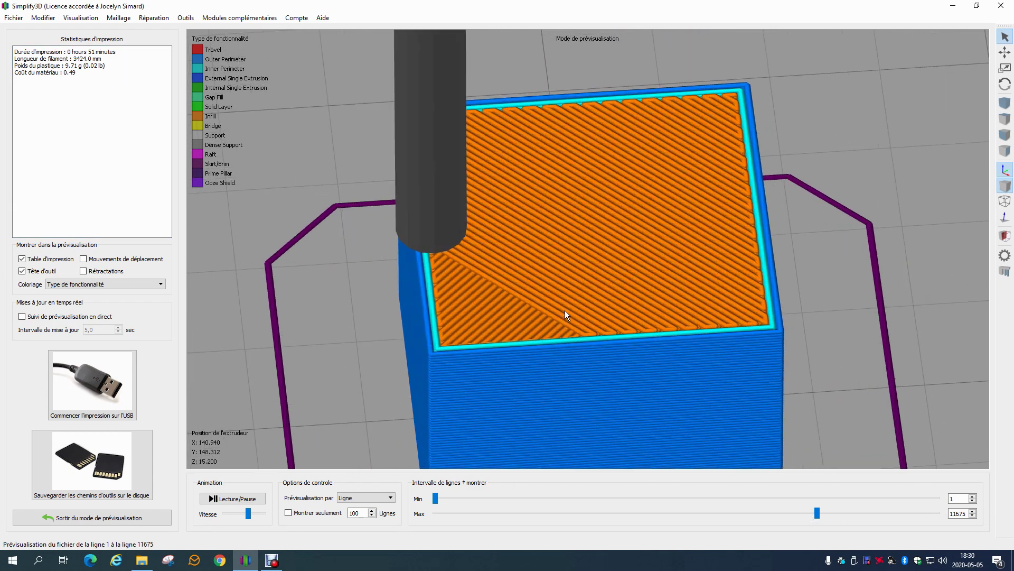
drag(817, 513, 793, 513)
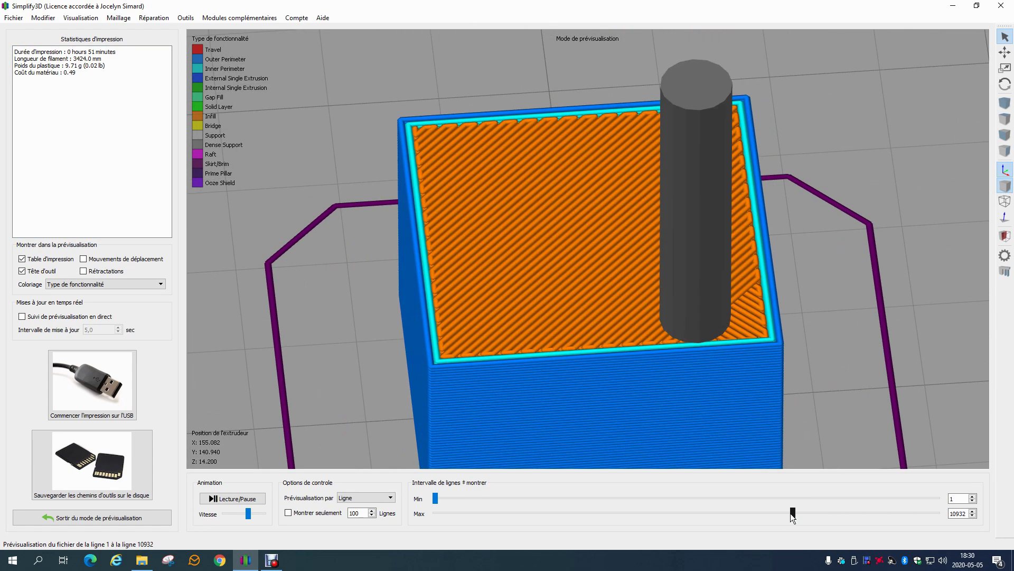
click(159, 518)
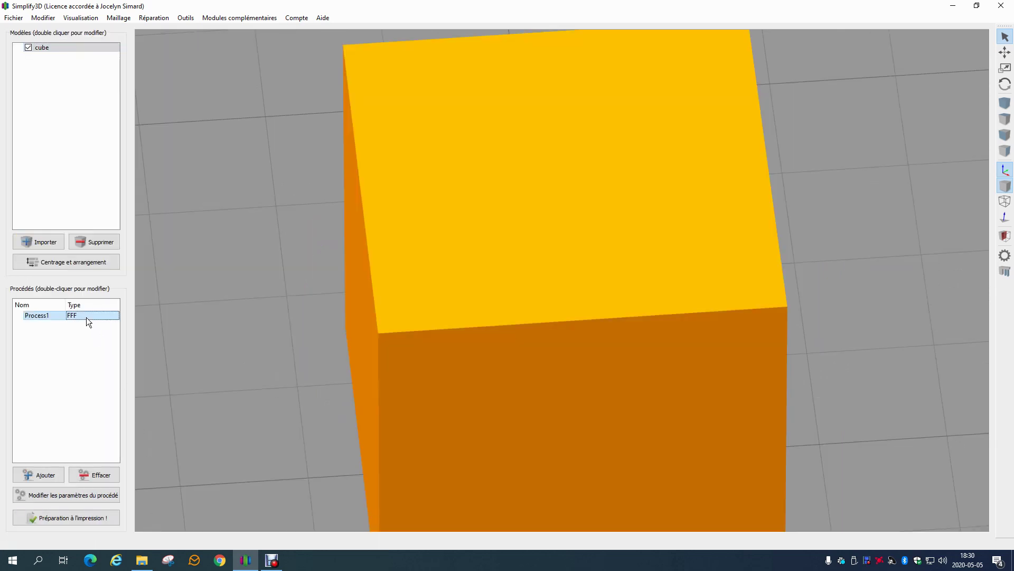
Set the infill percentage of Process1 to 60%
double_click(86, 316)
drag(657, 217, 558, 217)
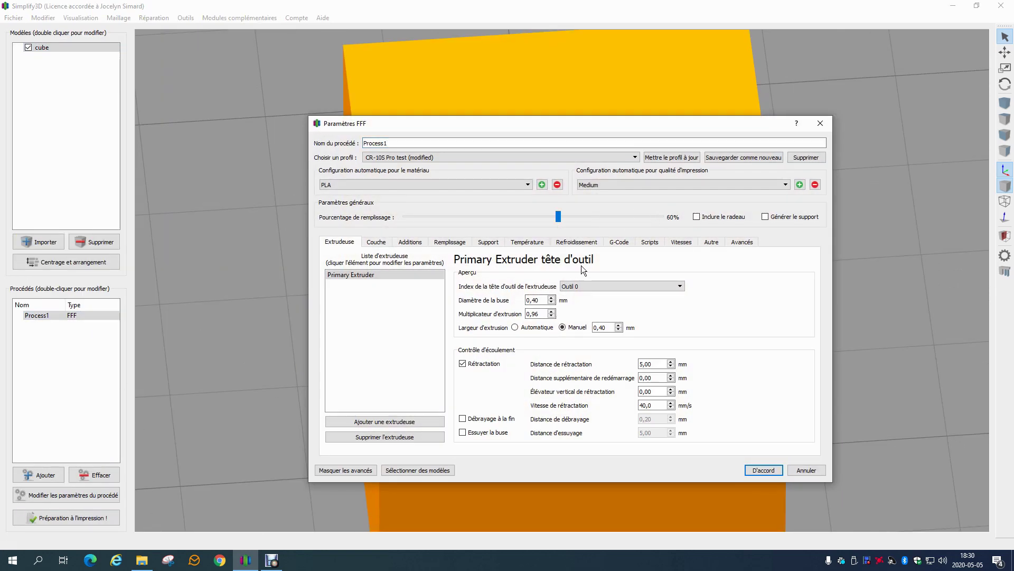
click(764, 470)
Slice the cube and examine its infill pattern up close with the preview limited to line 8045
click(86, 519)
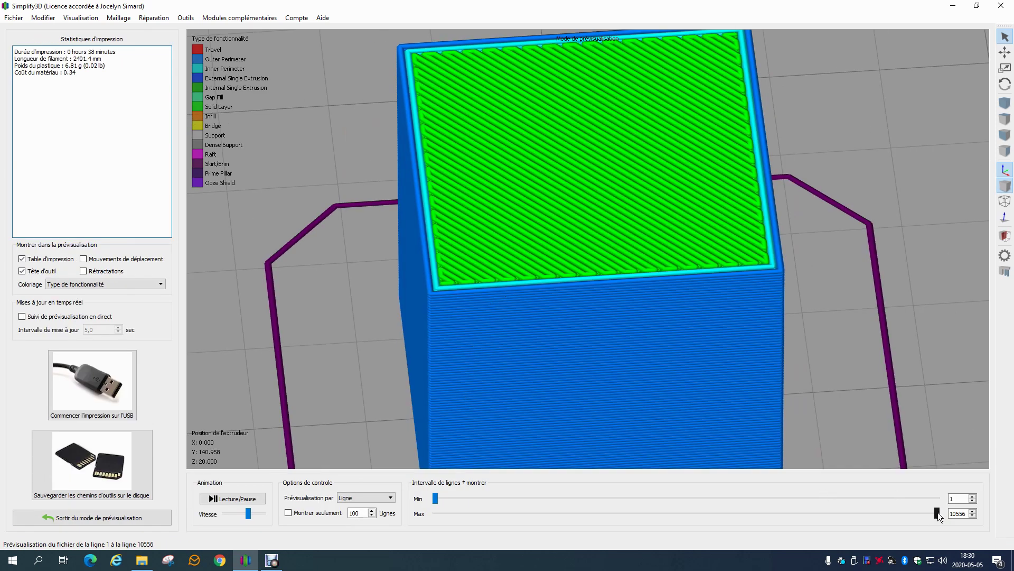
drag(937, 511, 818, 513)
scroll(605, 268, up, 5)
scroll(599, 264, down, 5)
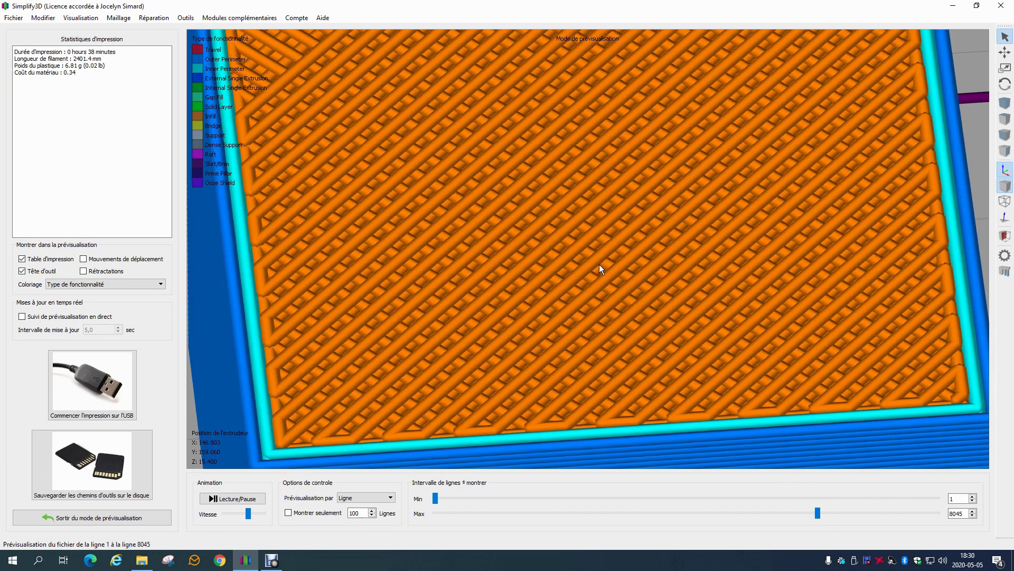
click(162, 517)
Set the infill percentage of Process1 to 10%
double_click(87, 316)
drag(559, 215, 541, 219)
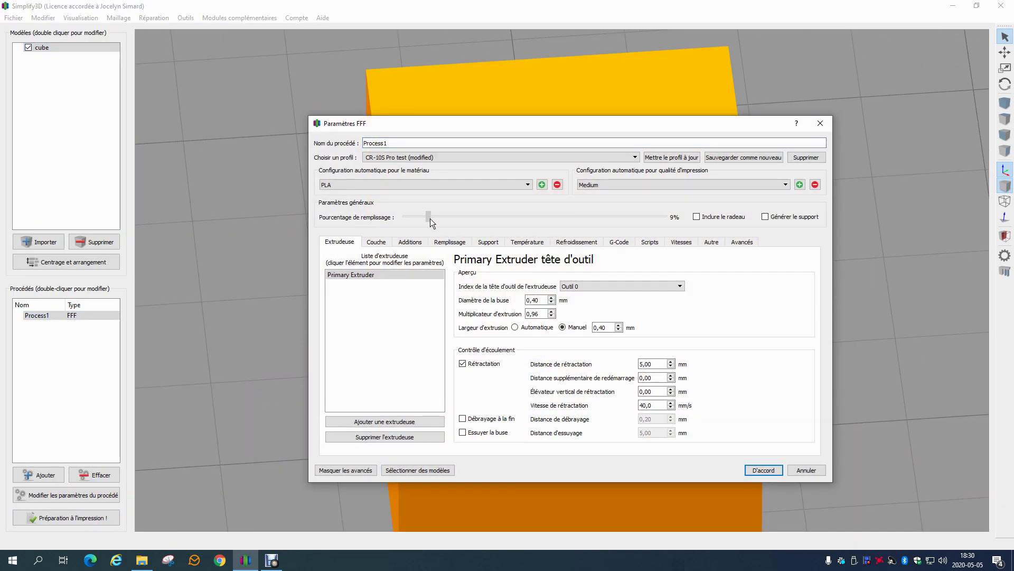
click(764, 469)
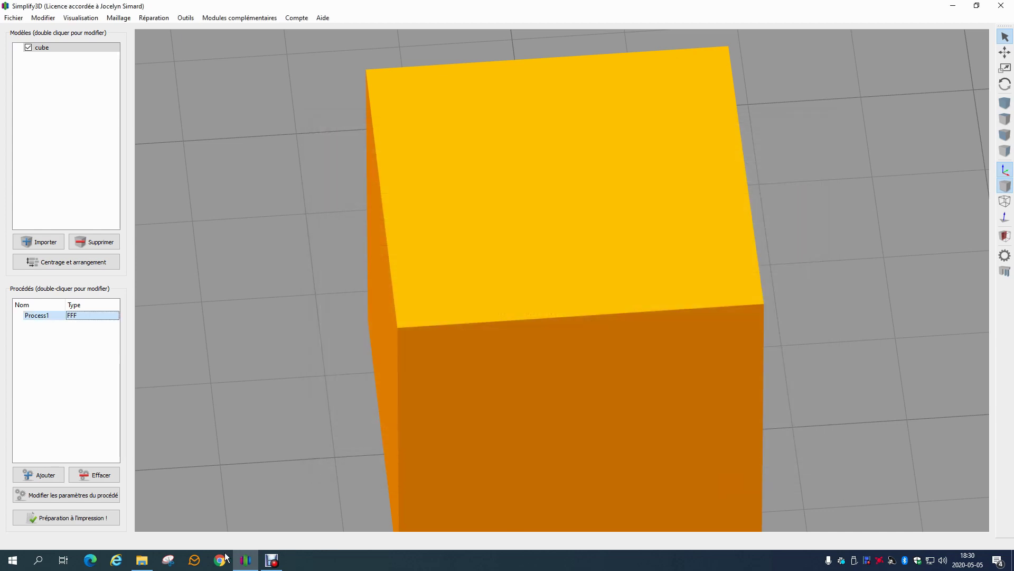
Slice the cube and examine its open infill grid from above with the preview limited to line 3256
click(106, 519)
drag(941, 508, 786, 512)
scroll(569, 206, up, 5)
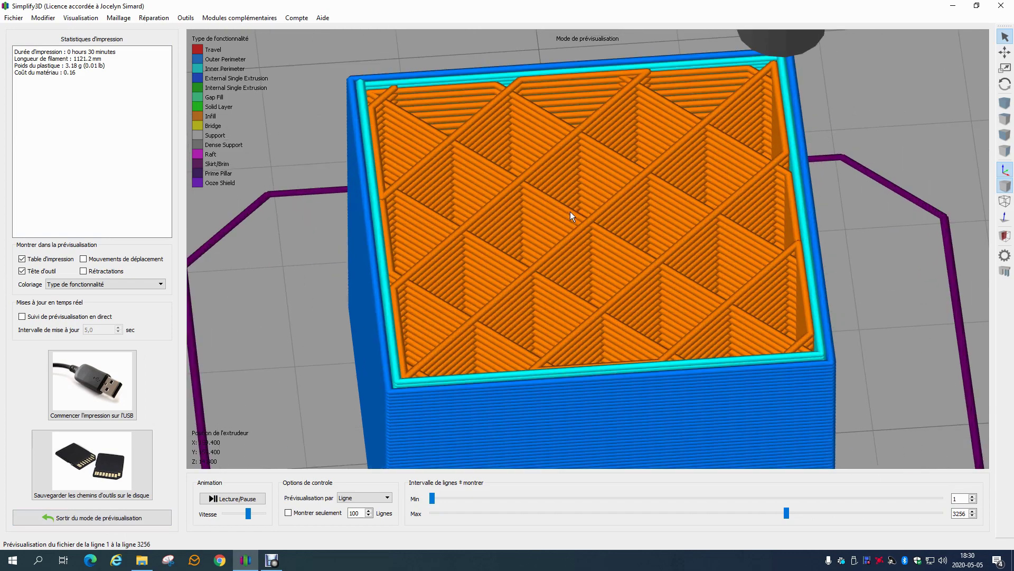
scroll(570, 211, down, 10)
scroll(601, 188, up, 10)
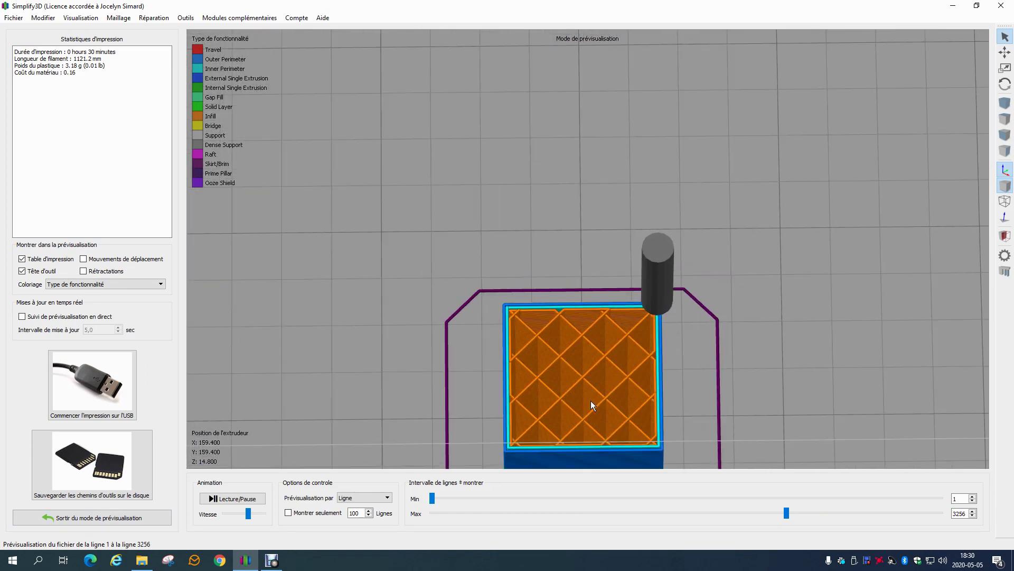
right_drag(590, 401, 578, 316)
scroll(578, 319, up, 3)
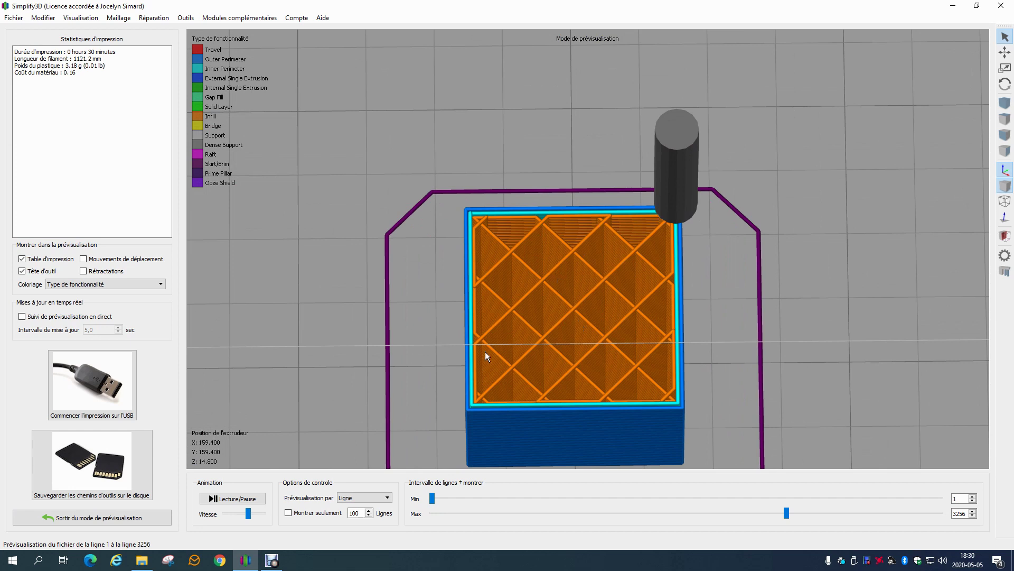
scroll(599, 318, up, 2)
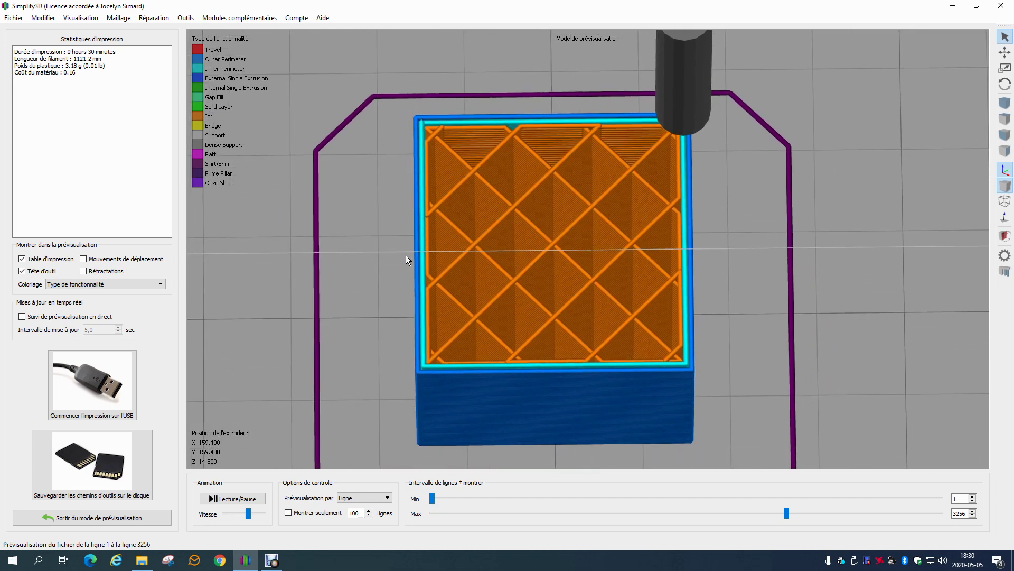
click(94, 517)
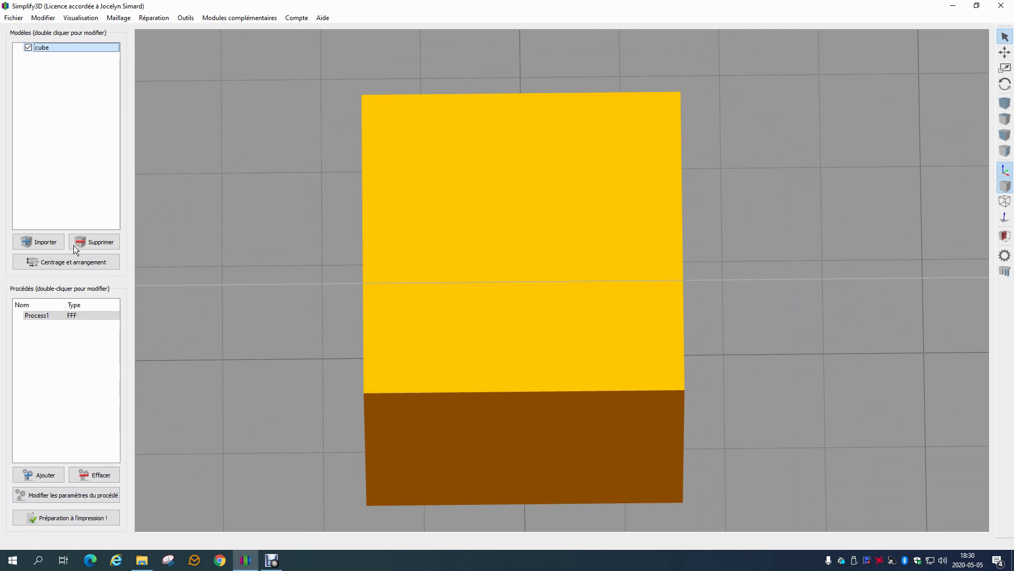
Delete the cube from the build plate and import Mario.stl in its place
click(94, 241)
click(40, 241)
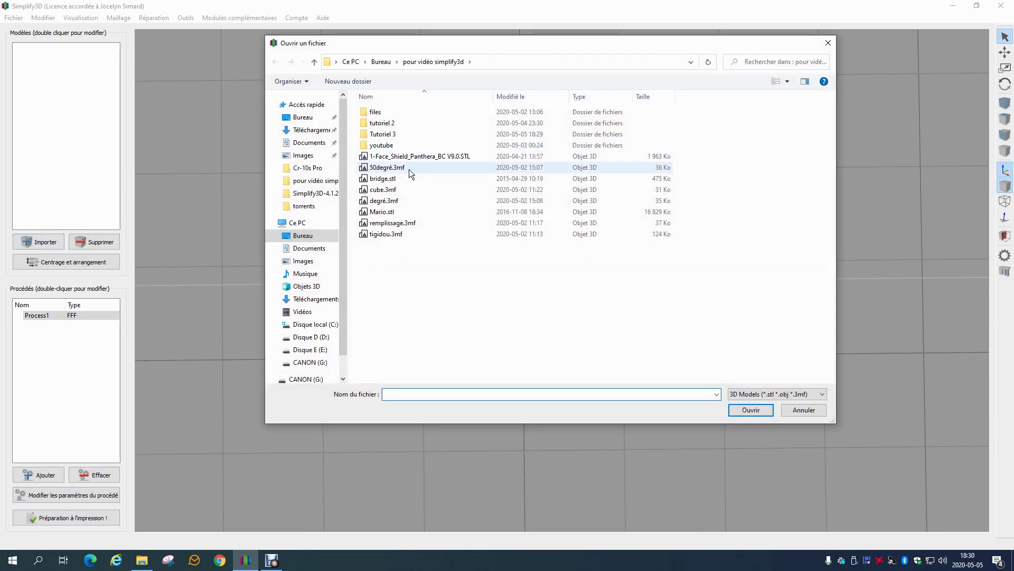
double_click(390, 212)
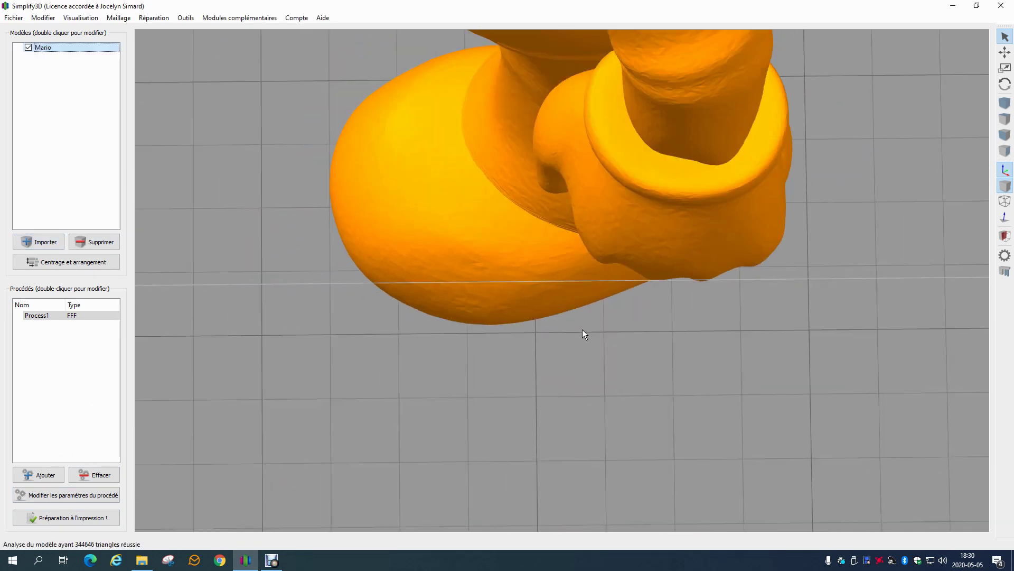
scroll(614, 277, down, 5)
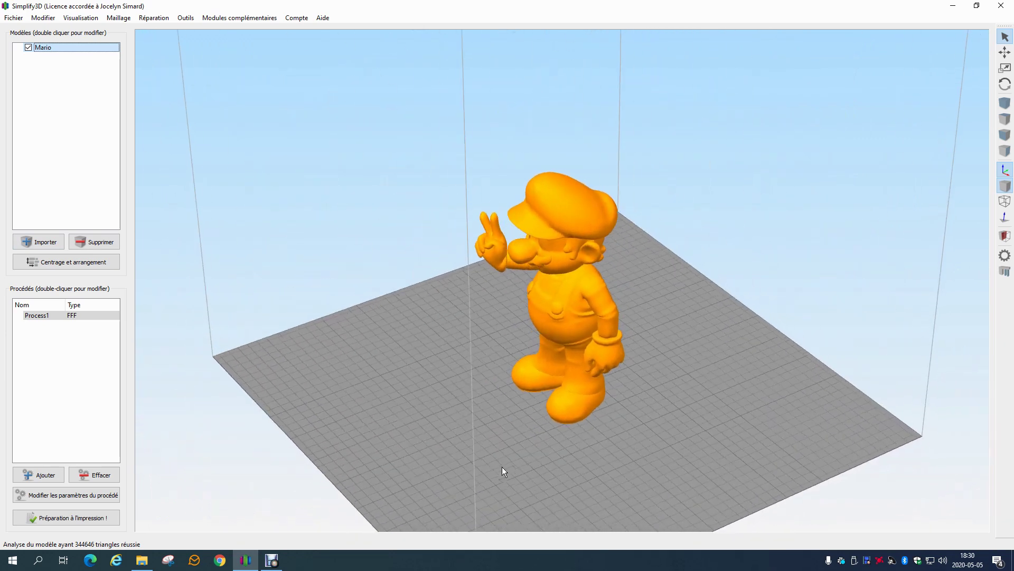
scroll(601, 420, up, 5)
right_drag(597, 380, 562, 328)
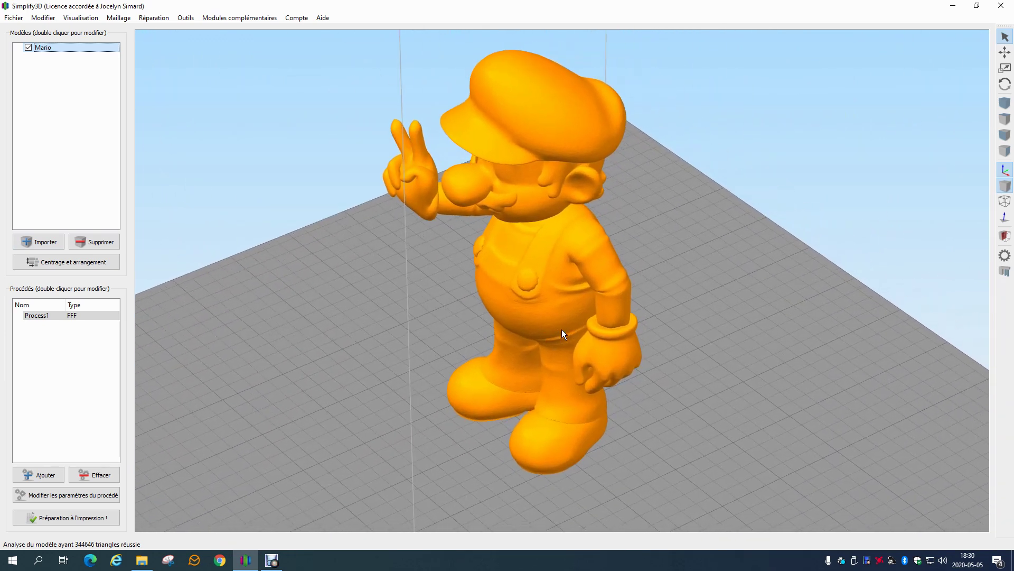
Keep the process at 10% infill and slice the Mario model
double_click(62, 315)
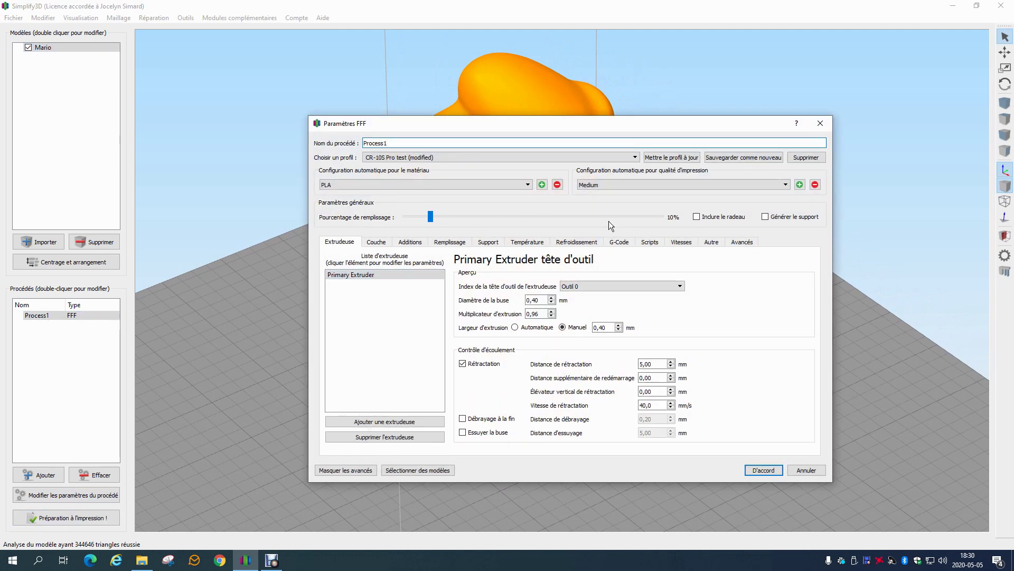
click(765, 470)
click(90, 521)
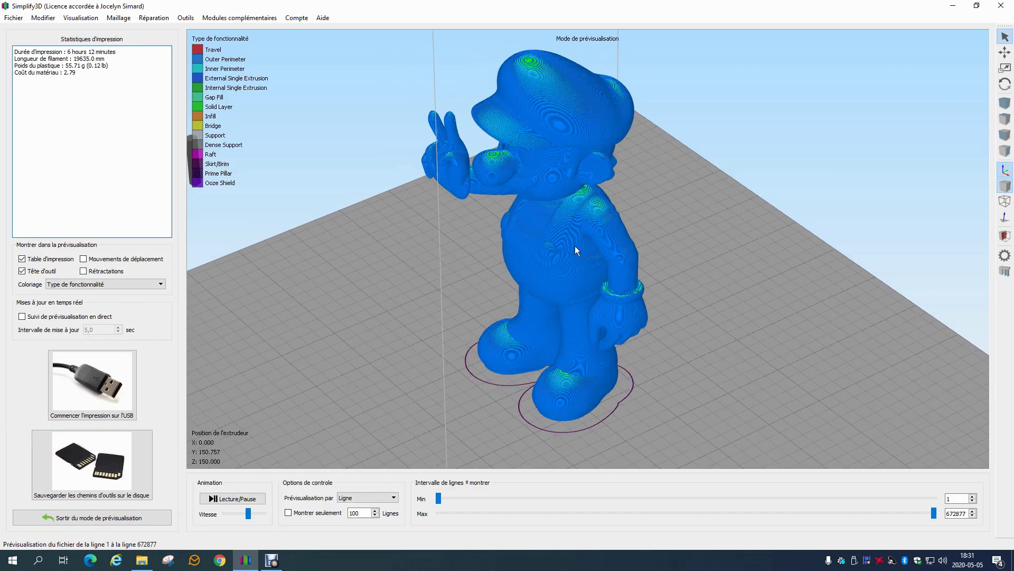
Limit the toolpath preview to line 614054 and examine the infill inside Mario's cap from above
drag(934, 515, 891, 512)
right_drag(654, 160, 628, 350)
scroll(545, 336, up, 3)
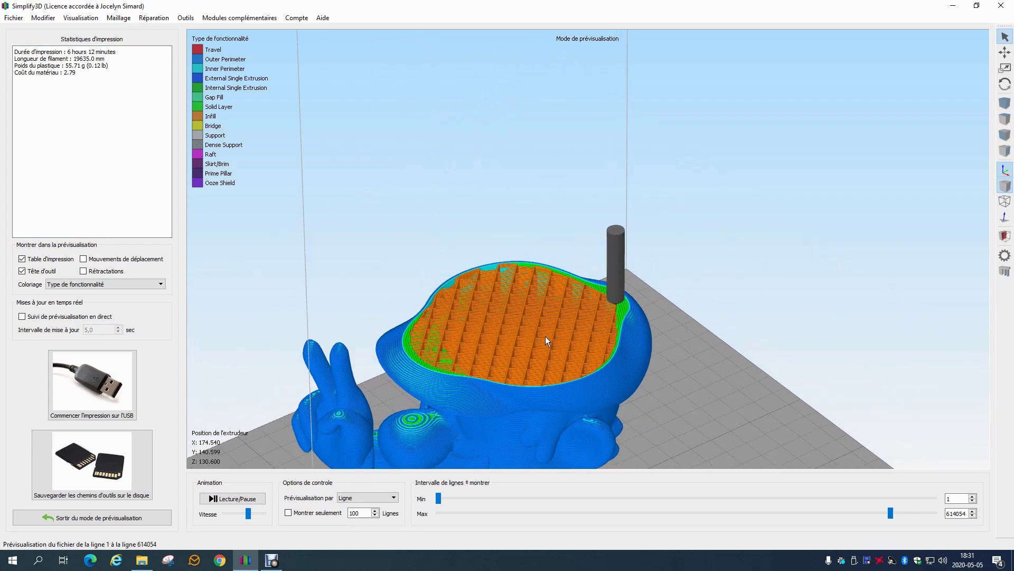
drag(496, 202, 522, 345)
right_drag(522, 345, 592, 293)
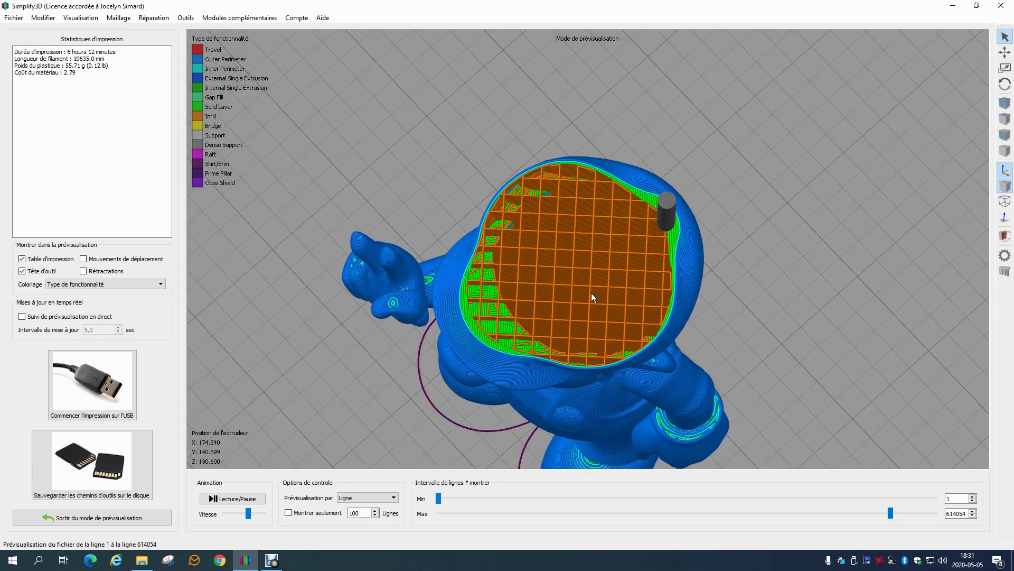
scroll(614, 319, up, 3)
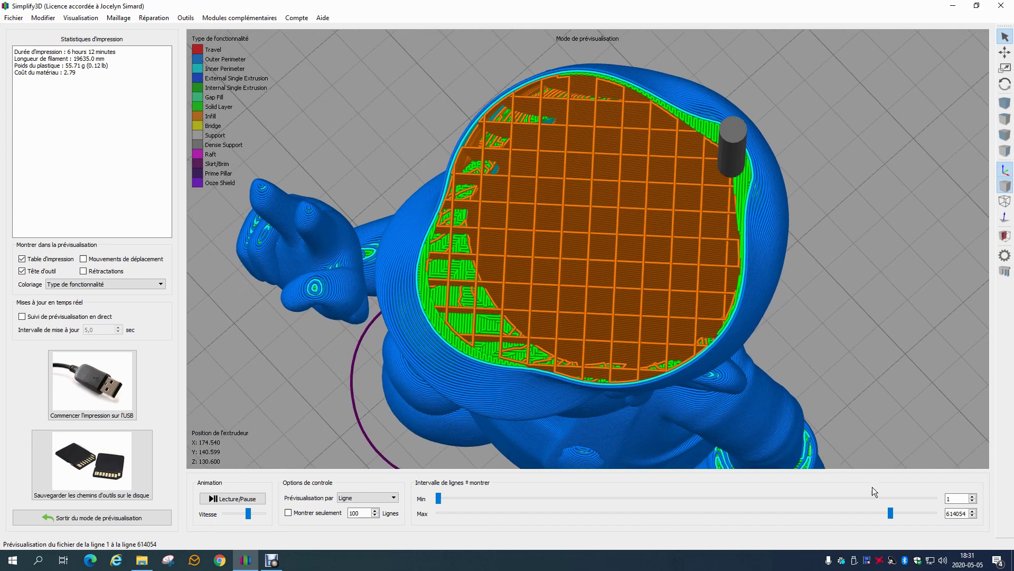
Lower the preview to line 253231 to examine the torso infill, and check the estimated print time
drag(888, 513, 624, 516)
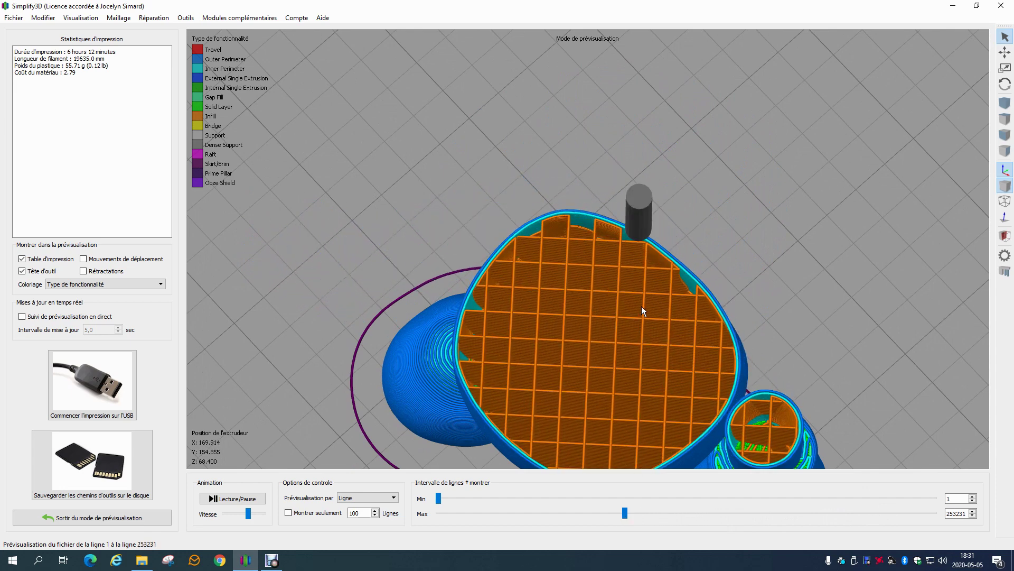
scroll(565, 284, down, 3)
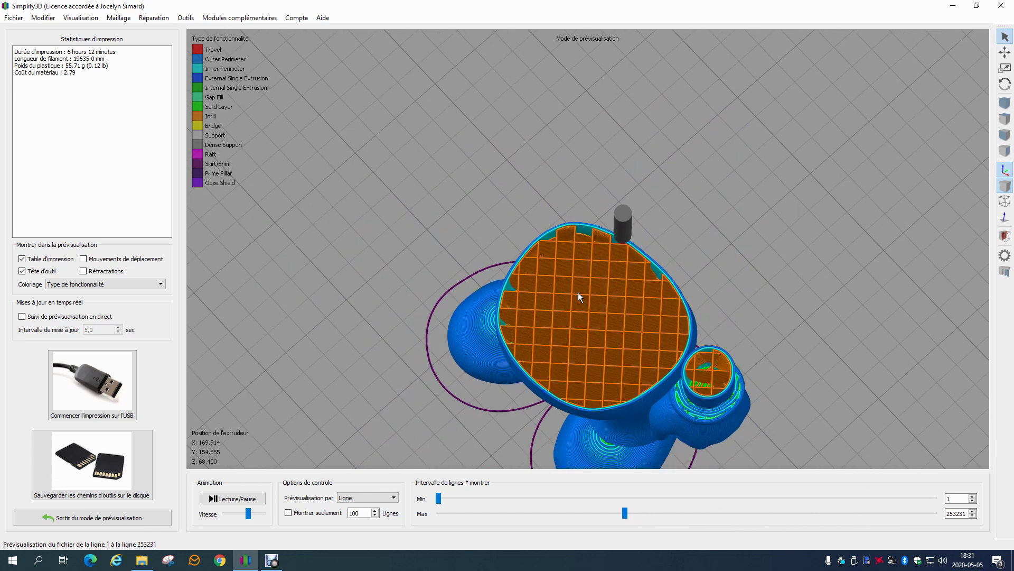
drag(617, 306, 382, 365)
drag(68, 51, 93, 51)
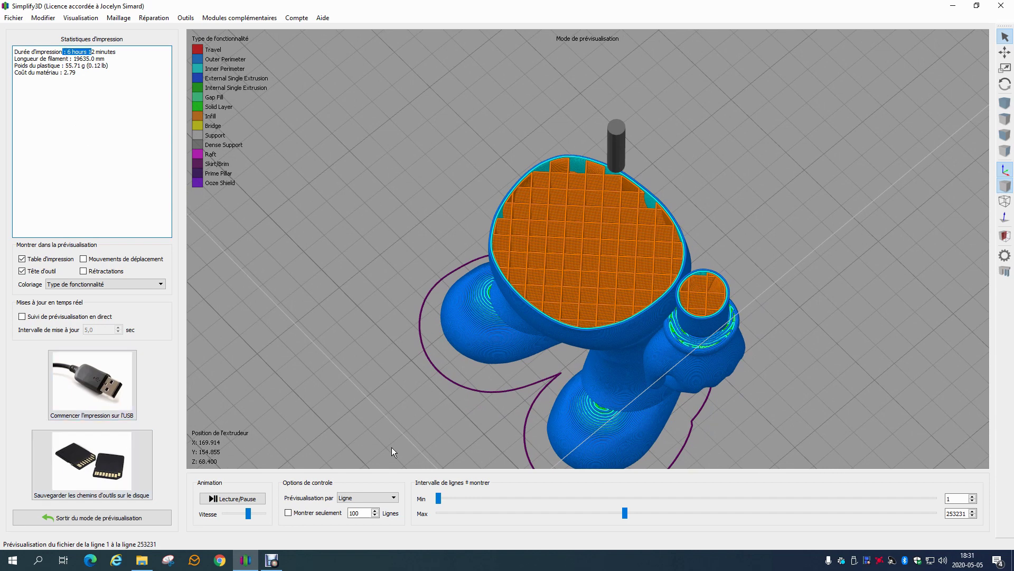
click(96, 518)
Set the infill percentage of Process1 to 20% for the Mario model
double_click(59, 312)
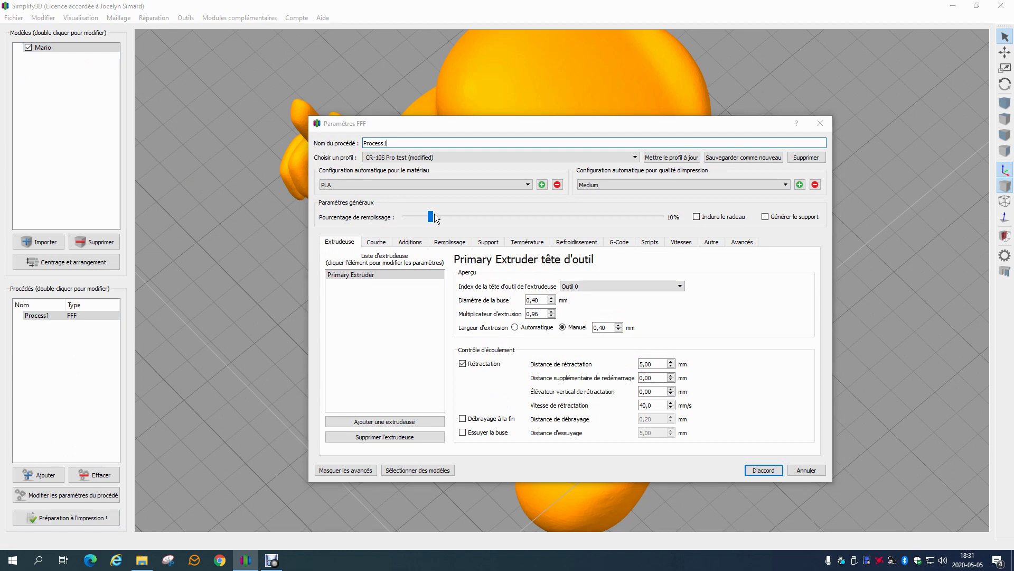
drag(431, 217, 434, 219)
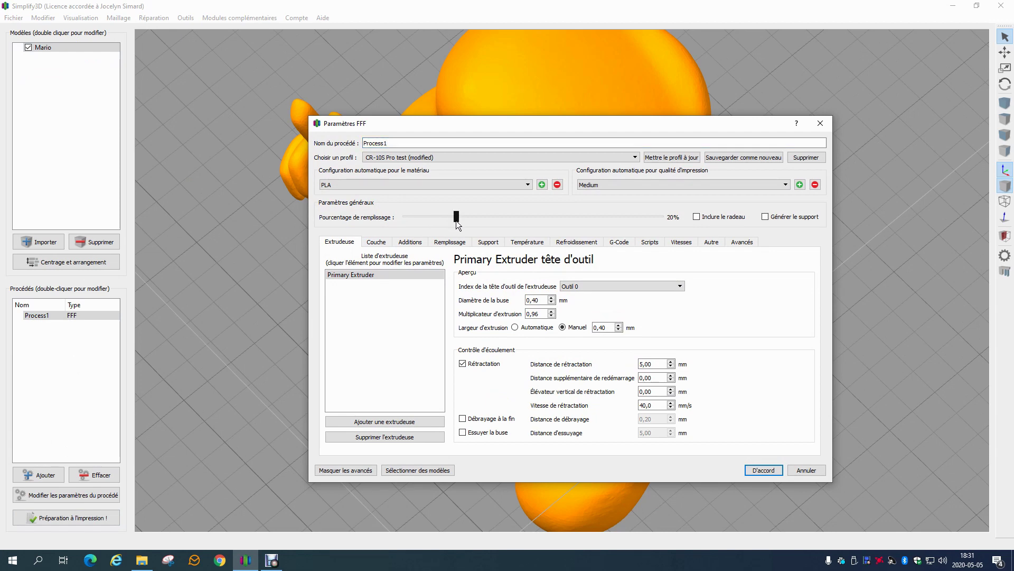
click(761, 470)
Slice the Mario model again and check the estimated print time in the statistics
click(53, 518)
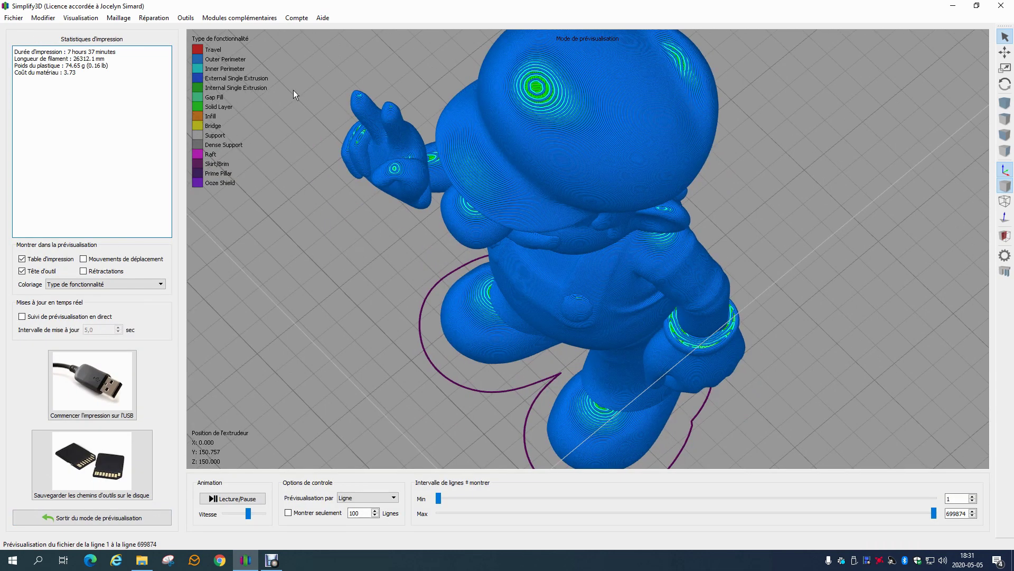
drag(67, 52, 116, 52)
scroll(543, 254, down, 10)
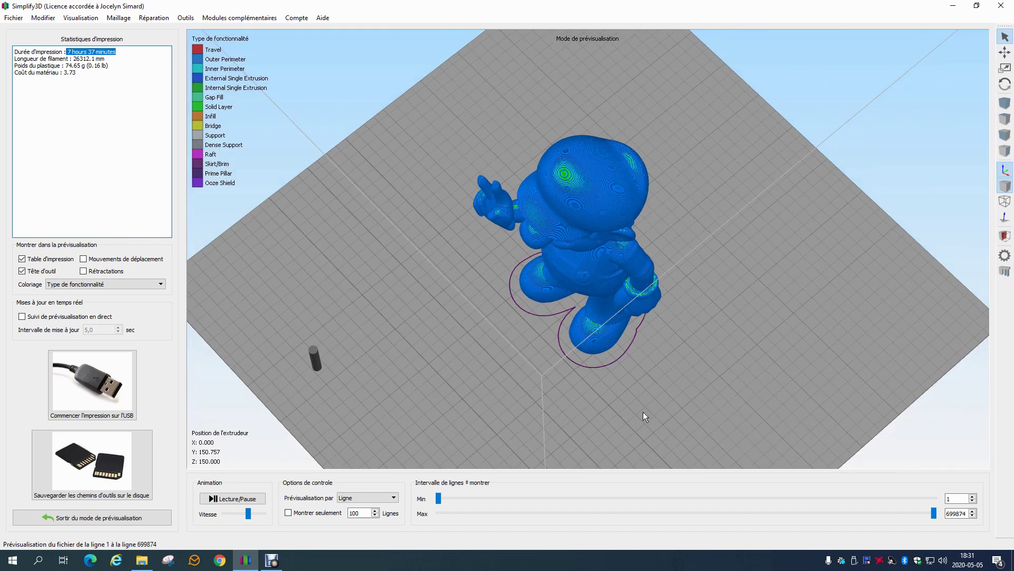
drag(730, 407, 444, 299)
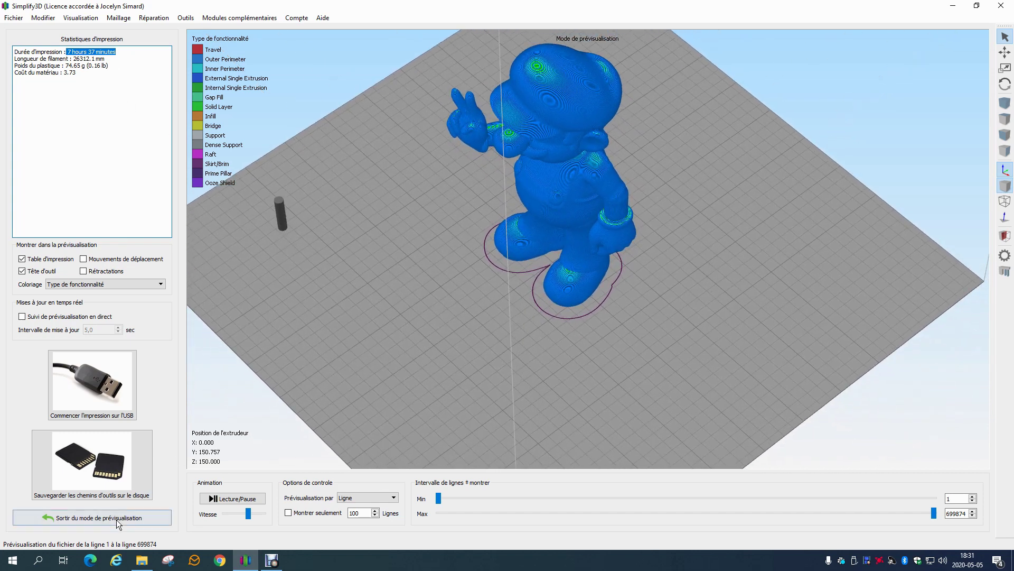
click(95, 517)
Set the infill percentage of Process1 to 10% for the Mario model
click(84, 312)
double_click(86, 313)
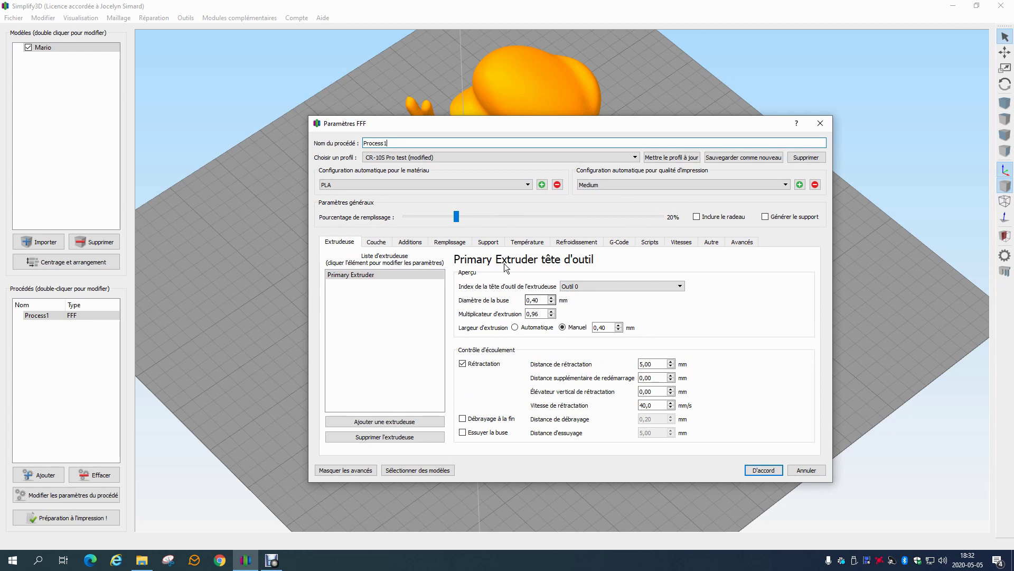
drag(457, 216, 665, 221)
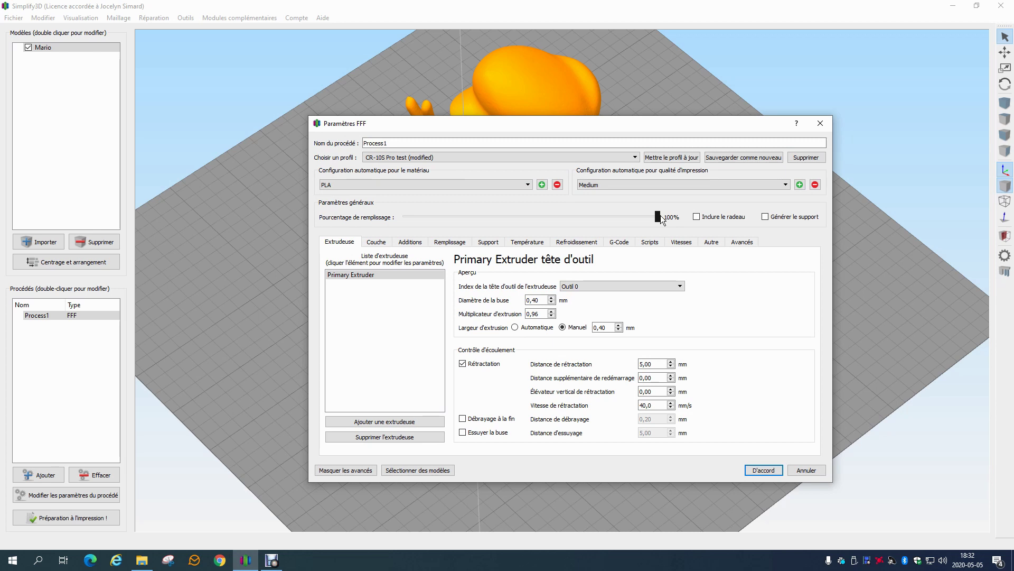
drag(661, 216, 606, 219)
drag(515, 216, 449, 216)
drag(460, 222, 451, 221)
click(755, 469)
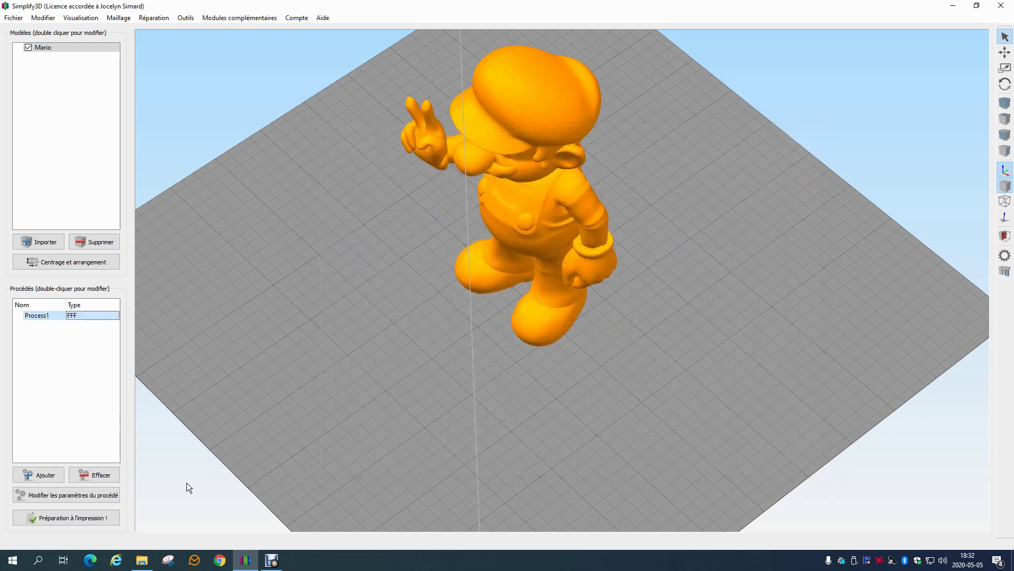
Slice the Mario model and limit the toolpath preview to line 614054 to examine the infill inside the cap
click(87, 516)
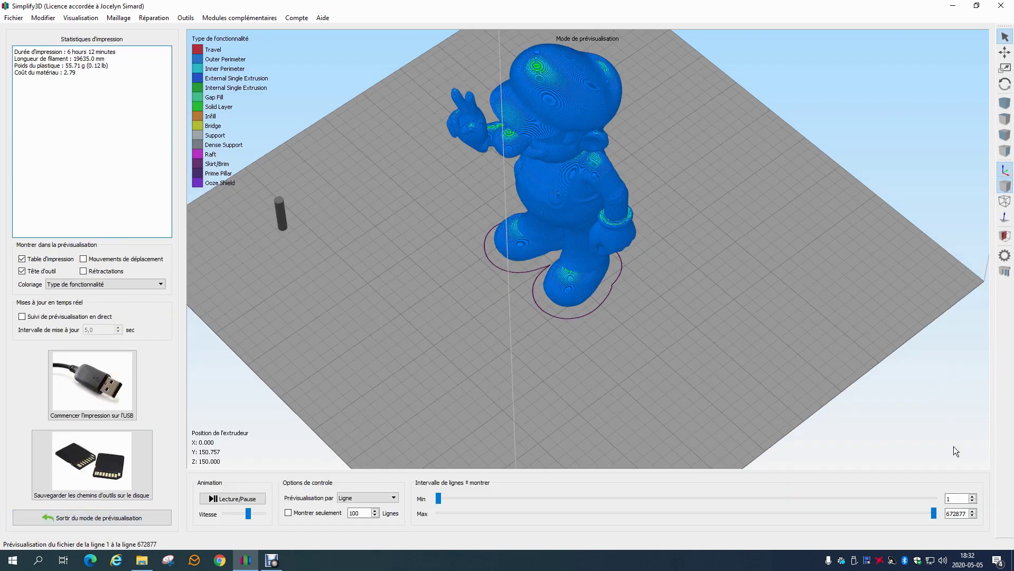
drag(935, 516, 891, 510)
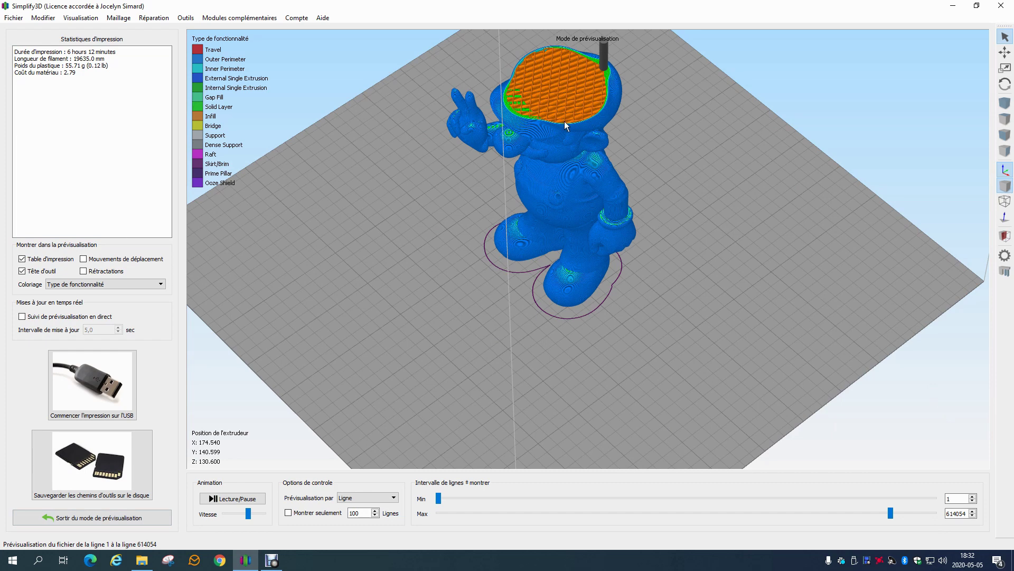
scroll(609, 195, up, 5)
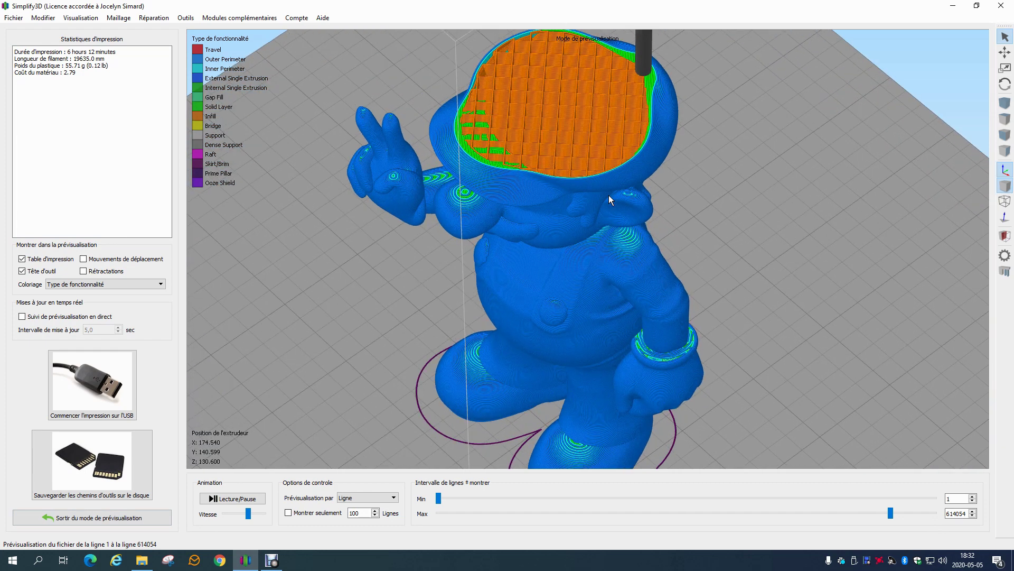
Lower the toolpath preview to line 491389 and examine the infill inside Mario's head
drag(893, 511, 804, 503)
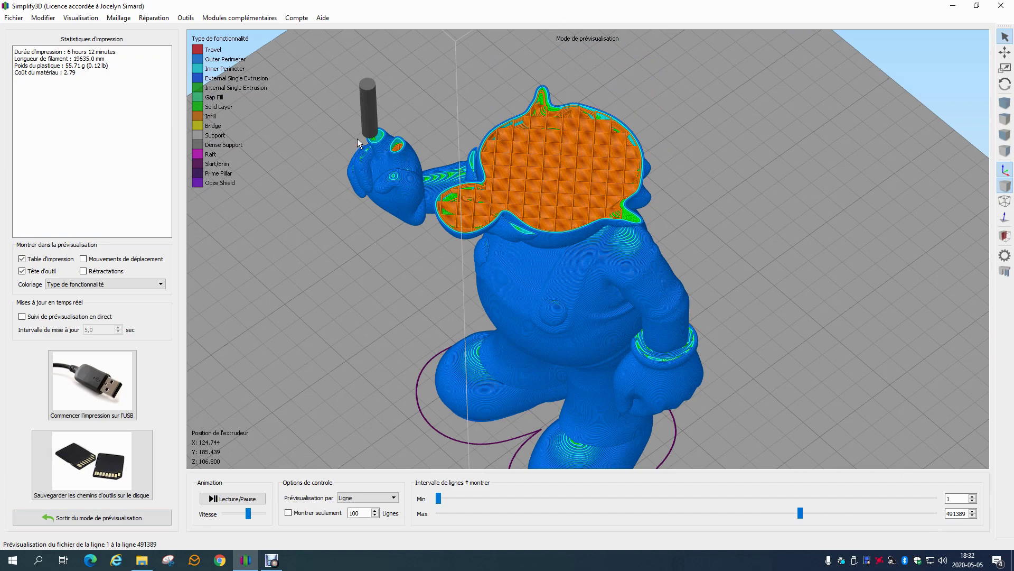
scroll(357, 138, up, 3)
drag(455, 166, 783, 468)
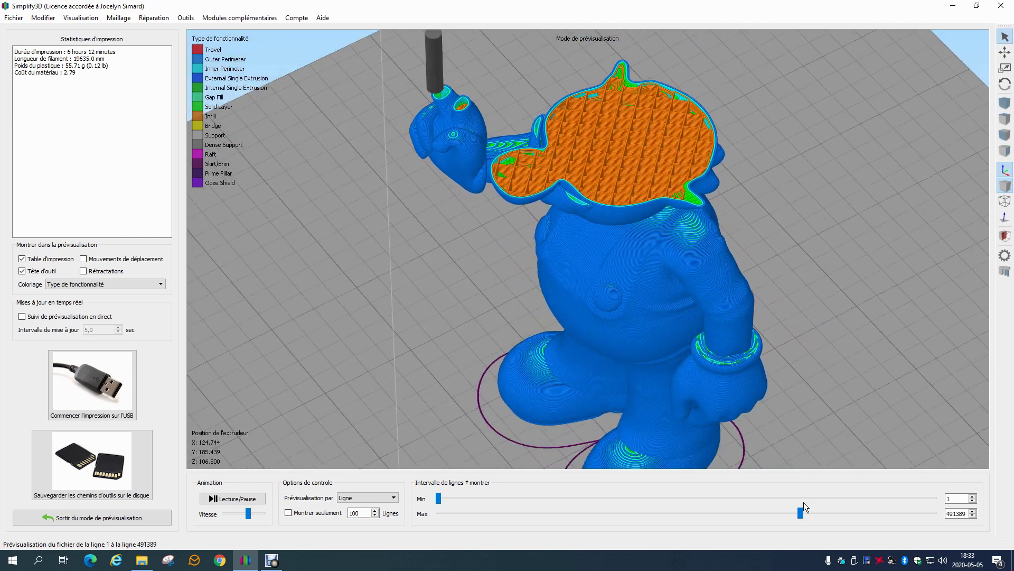
Lower the preview to line 158543 and on to line 152804 to examine the infill in Mario's legs and hand
drag(801, 515, 554, 508)
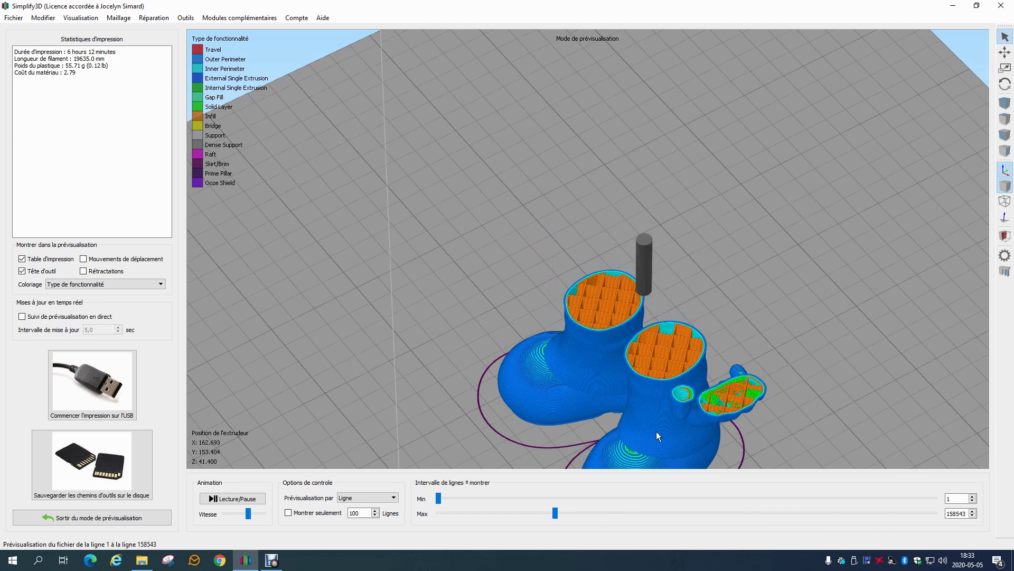
drag(682, 422, 714, 403)
scroll(713, 403, up, 5)
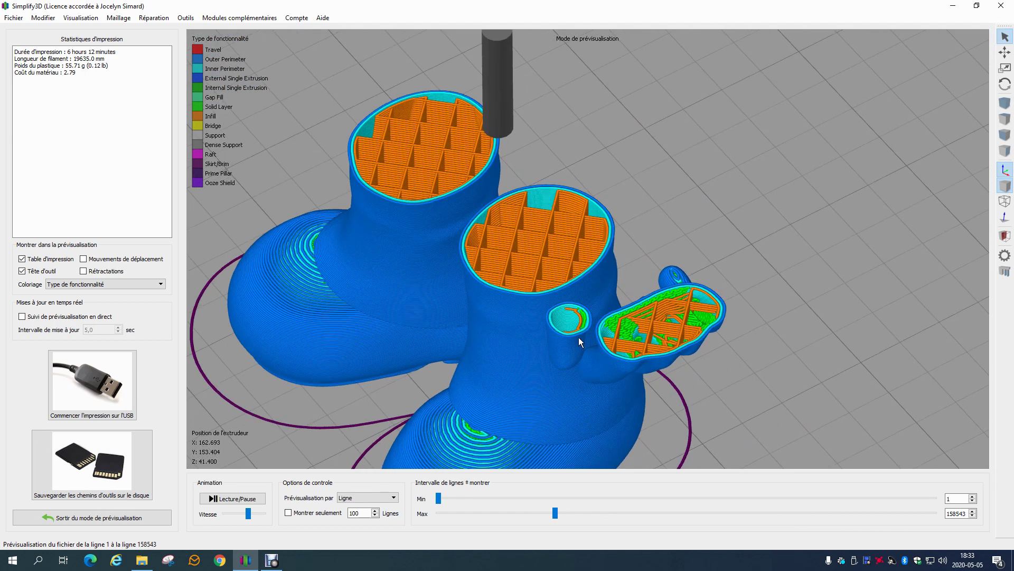
drag(556, 513, 553, 514)
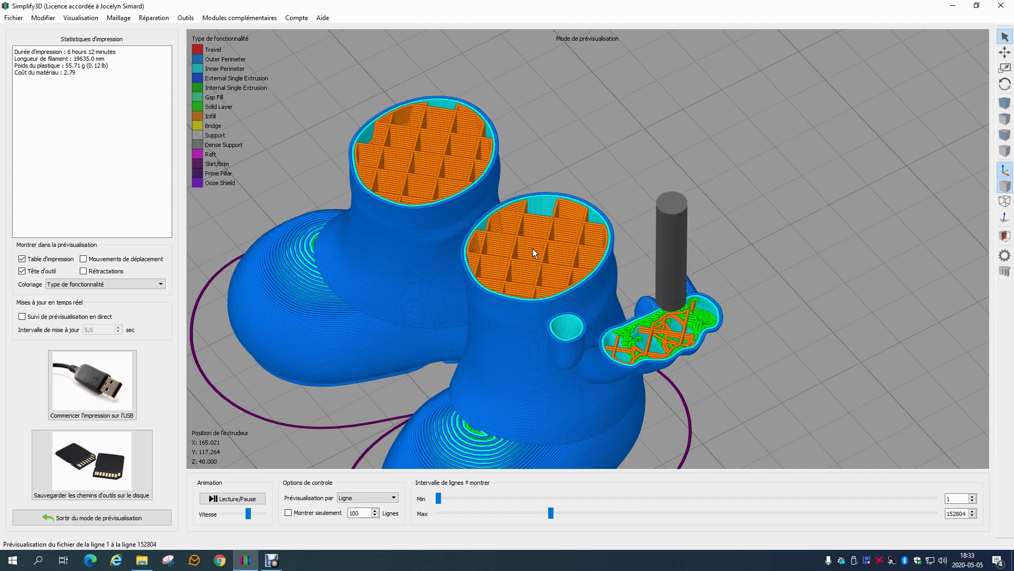
Review the infill settings of Process1, keeping 10% internal infill and the Rectilinear internal pattern
click(111, 518)
double_click(56, 316)
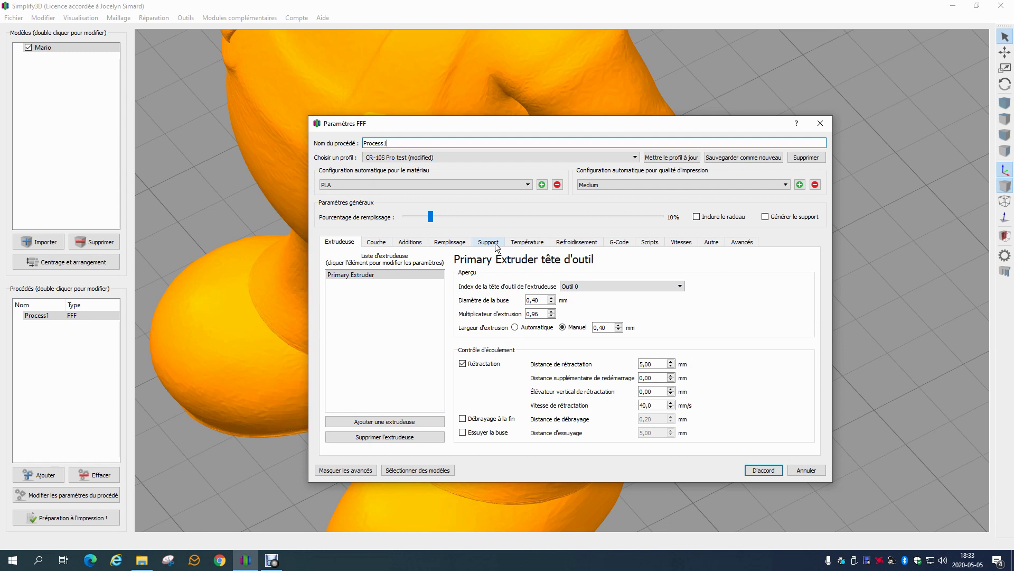
click(450, 241)
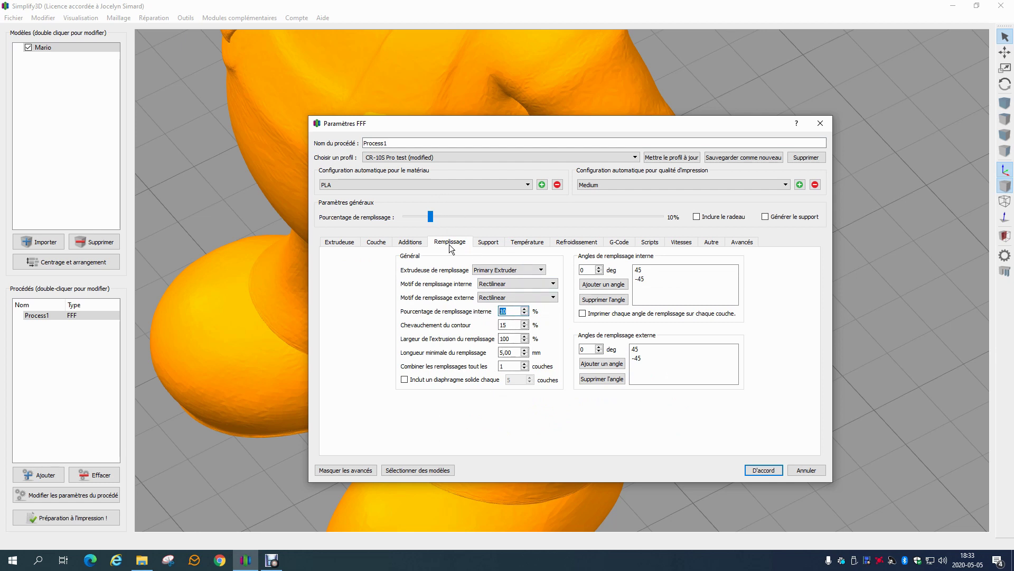
drag(432, 216, 447, 217)
text(10)
click(503, 324)
click(502, 285)
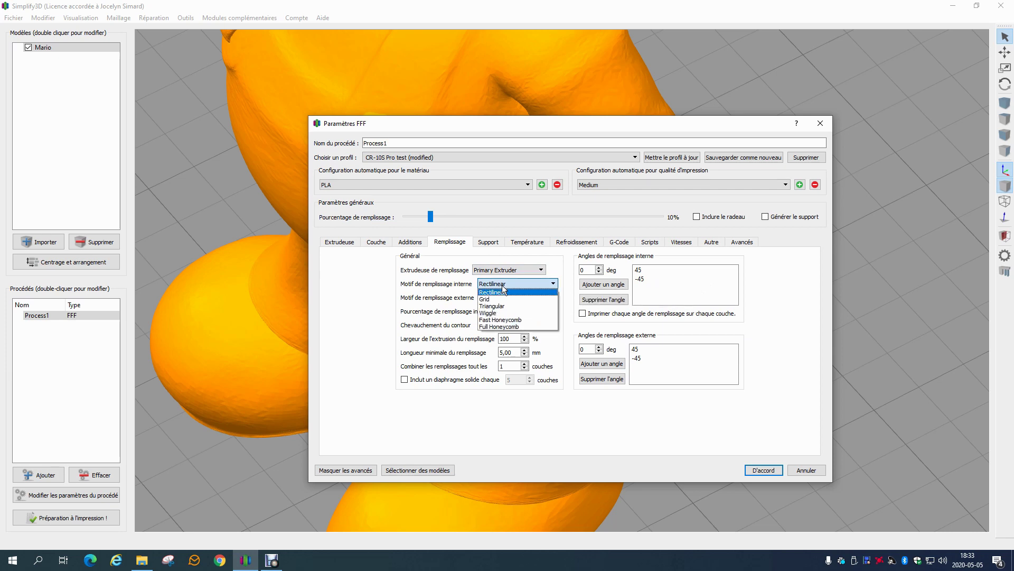
click(502, 290)
click(772, 469)
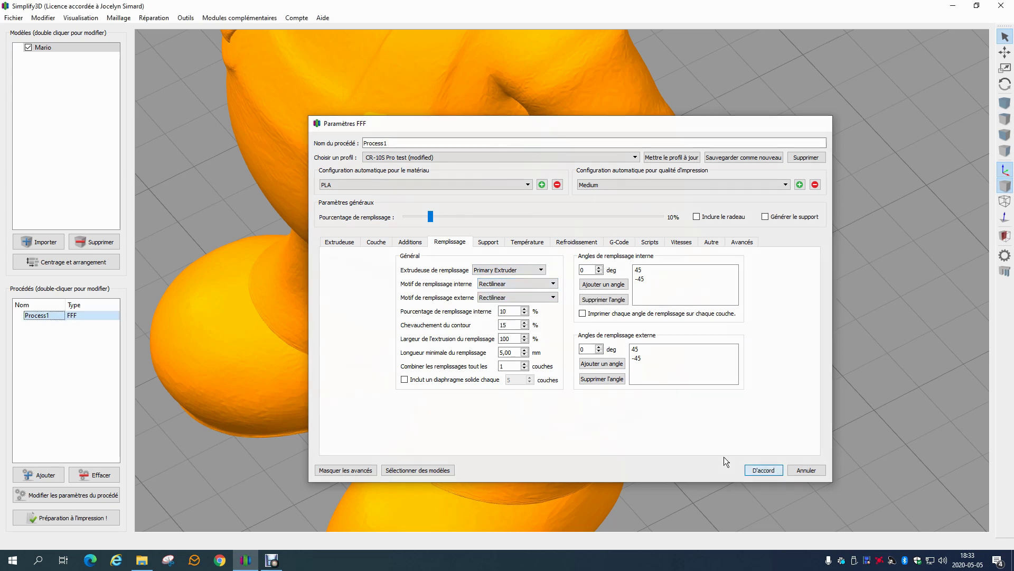
Remove the Mario model and import the cube 3MF file in its place
click(93, 242)
click(40, 241)
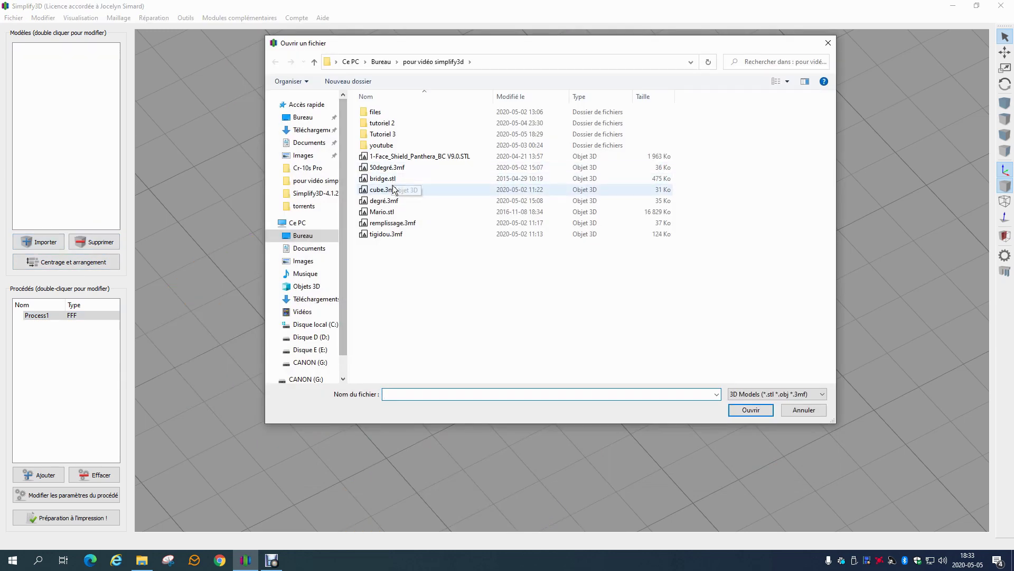
double_click(392, 190)
scroll(322, 280, down, 2)
scroll(303, 312, up, 2)
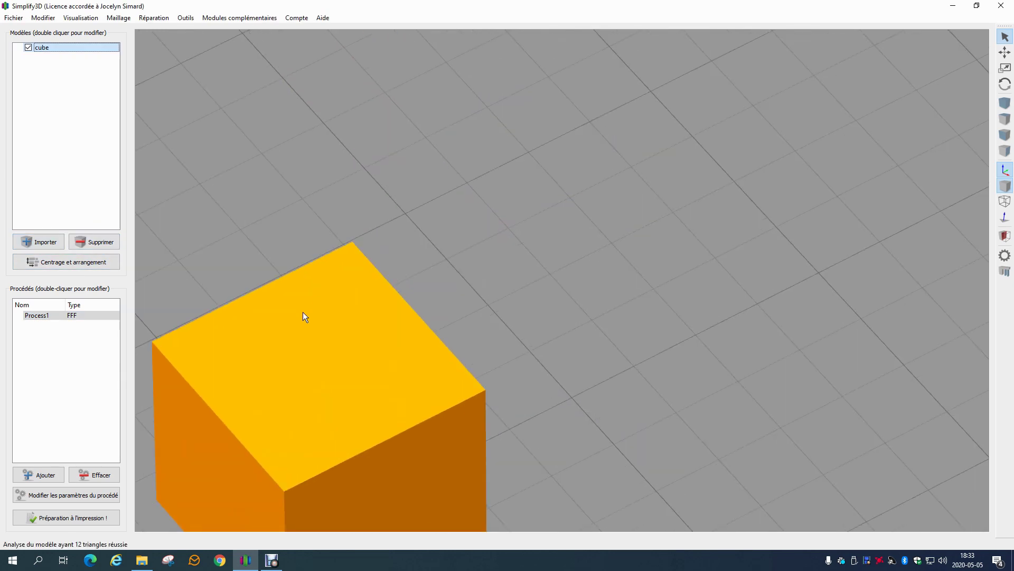
right_drag(303, 312, 618, 214)
scroll(619, 214, up, 1)
Slice the cube and limit the toolpath preview to line 3280 to examine its rectilinear infill up close
click(74, 519)
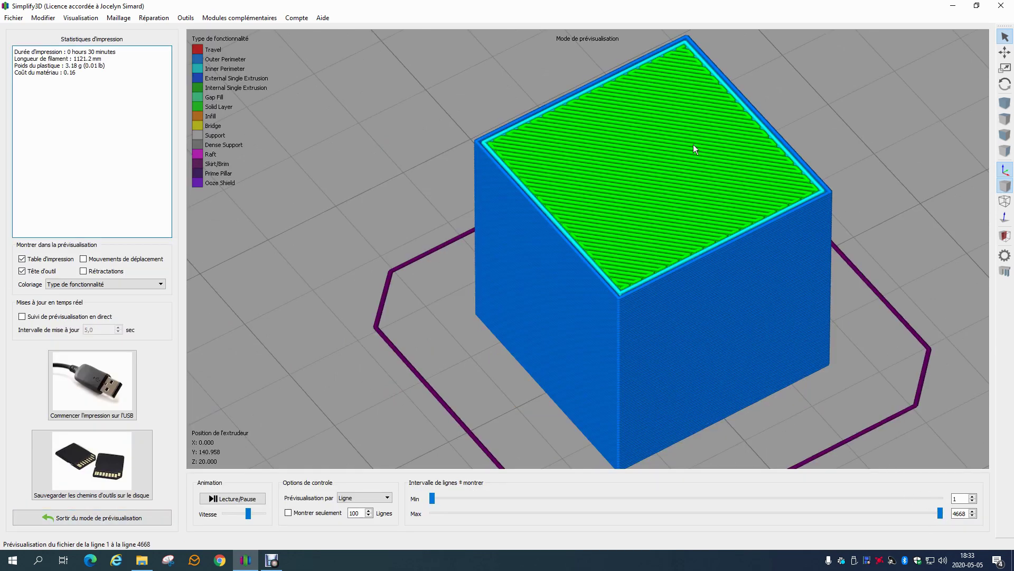
scroll(811, 383, down, 5)
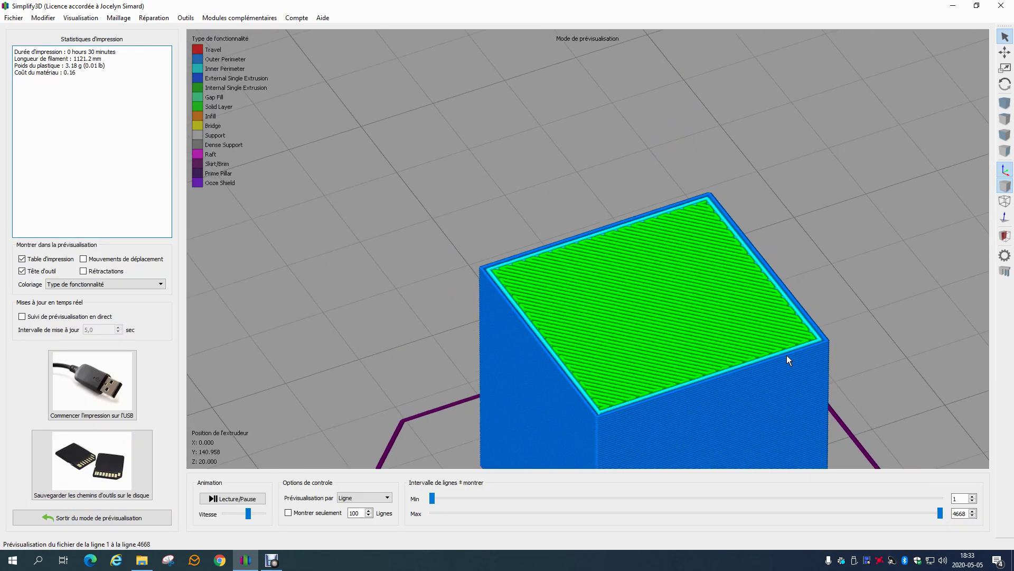
drag(695, 377, 655, 414)
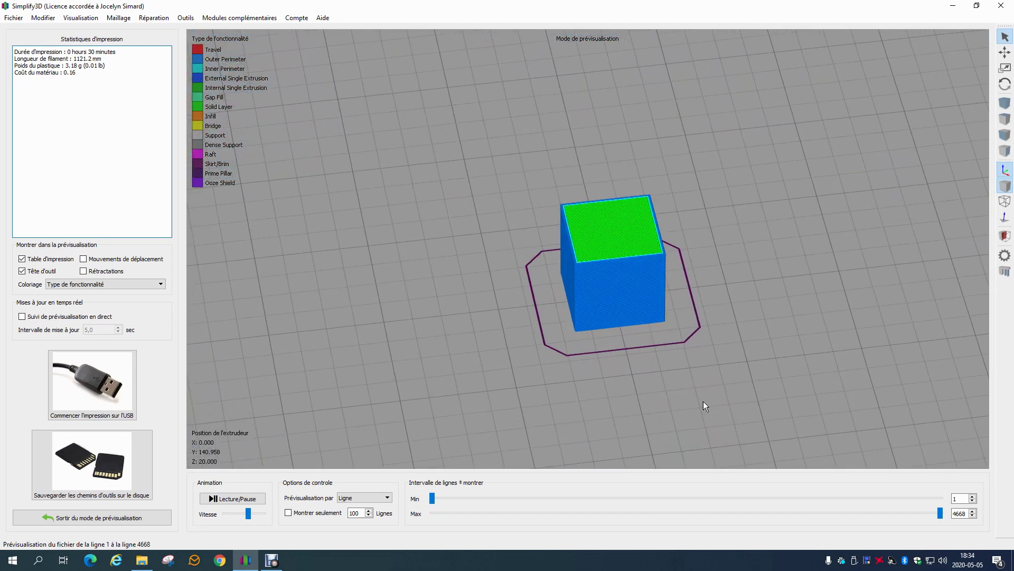
drag(940, 513, 789, 513)
scroll(620, 256, up, 5)
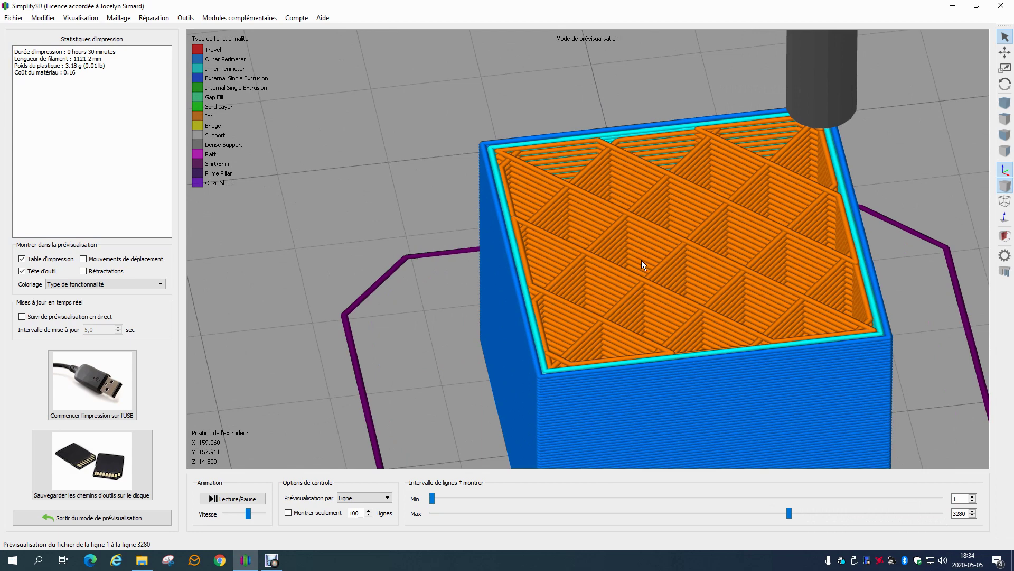
Extend the preview to line 4668 to view the cube's solid top, and return to line 3295 to compare the infill
drag(790, 513, 941, 513)
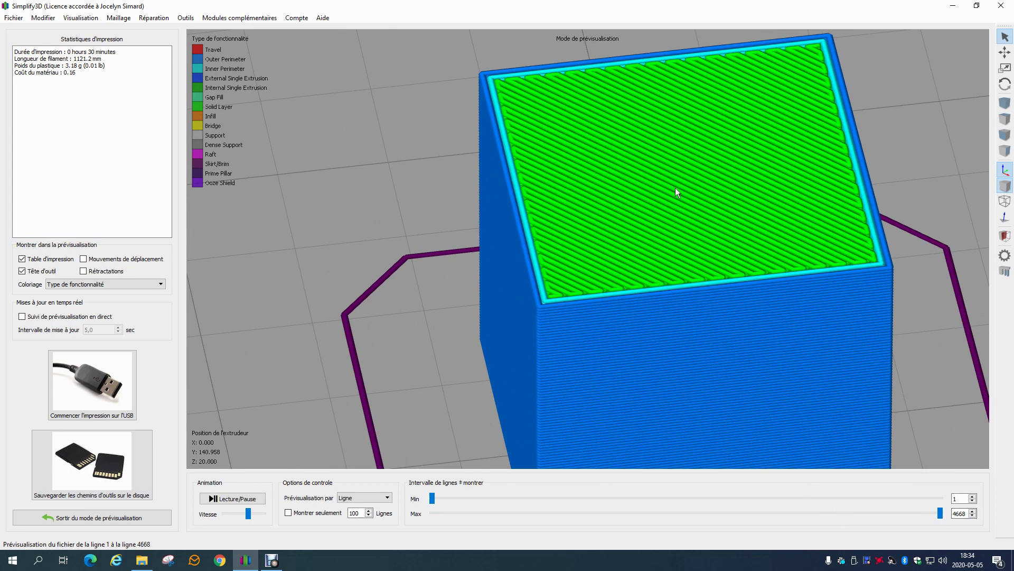
drag(941, 513, 790, 512)
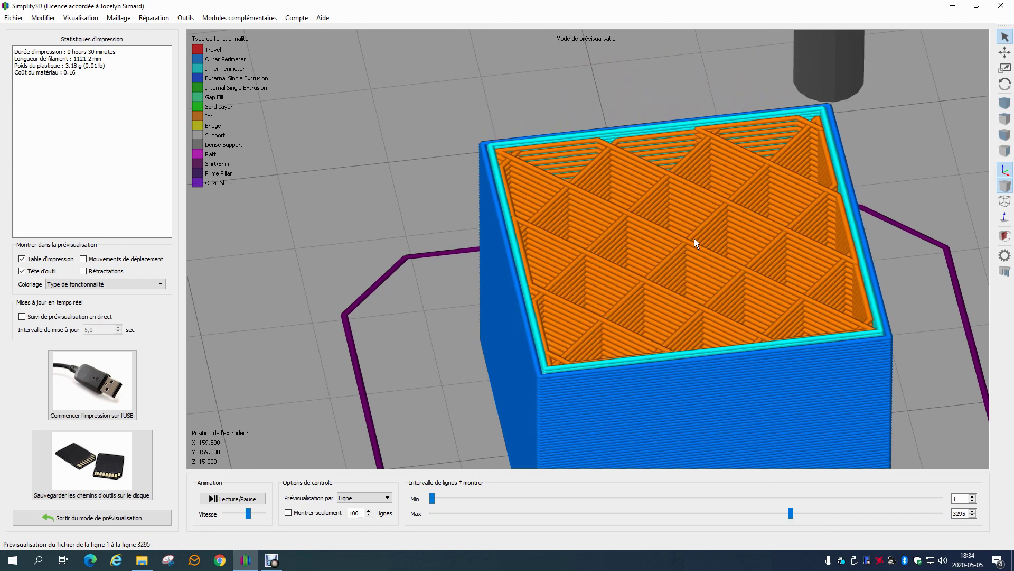
right_drag(715, 248, 623, 233)
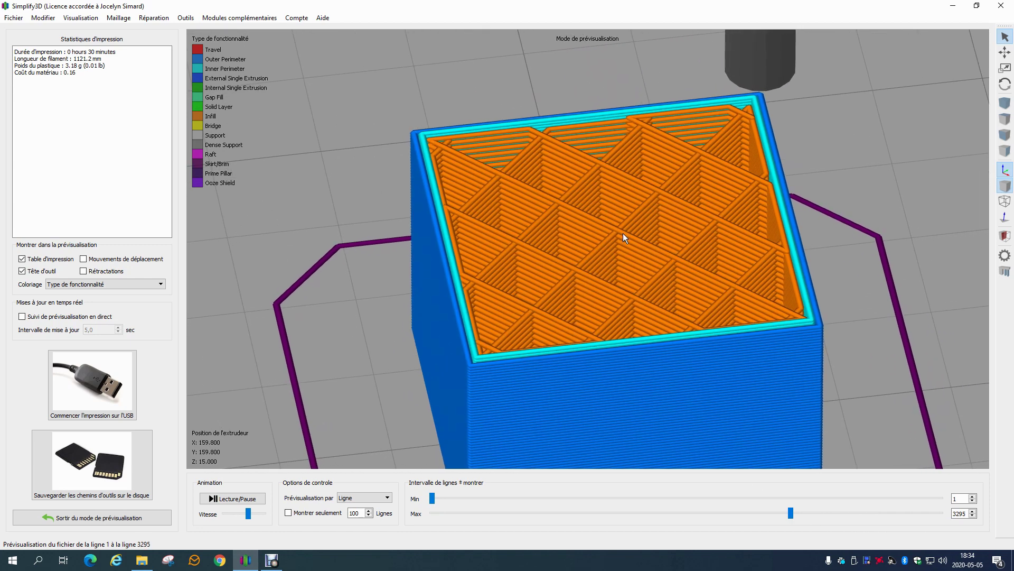
Play the toolpath animation from line 3227 to watch how the cube's infill lines are laid down
scroll(581, 189, down, 1)
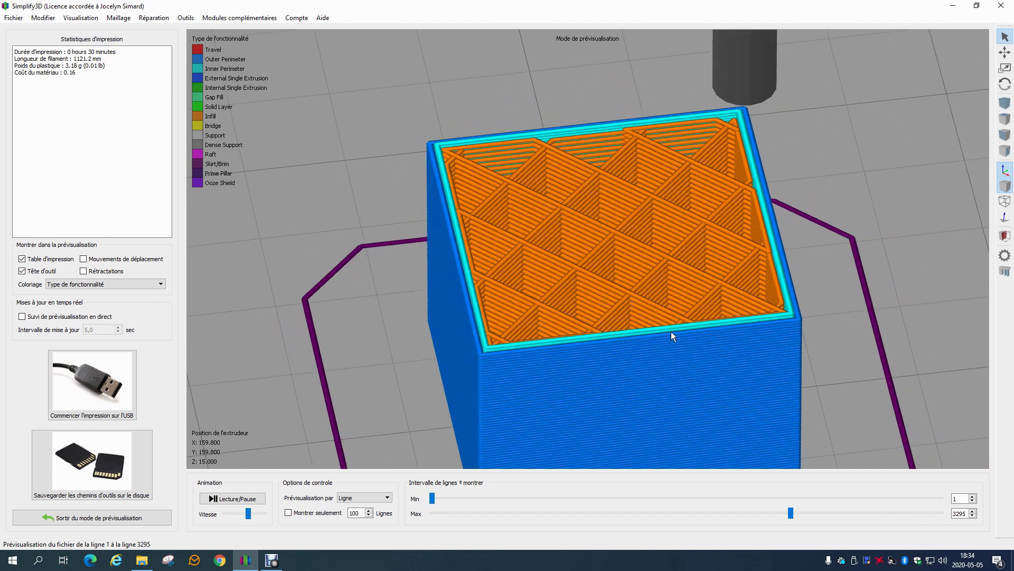
drag(791, 514, 784, 516)
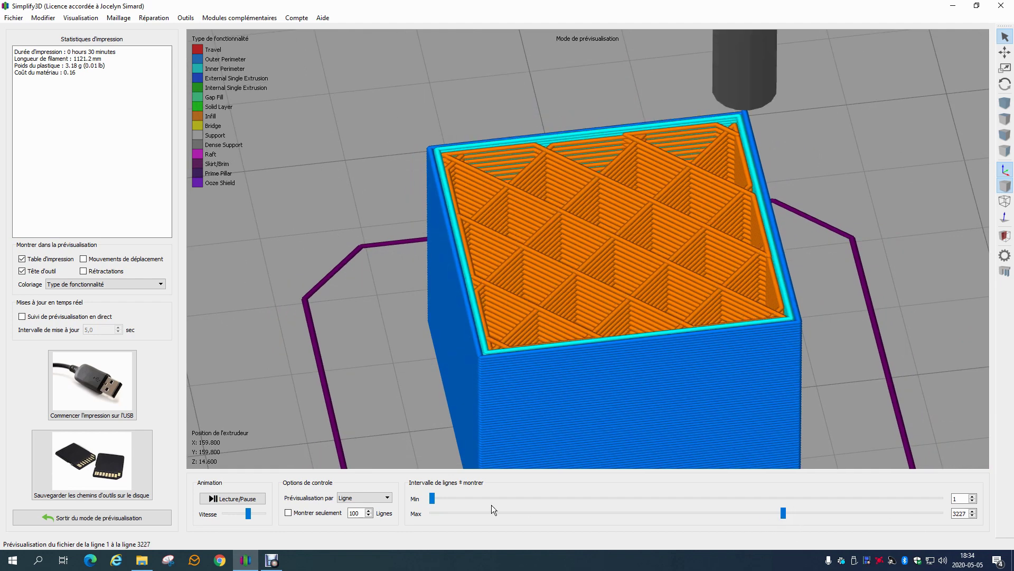
click(232, 499)
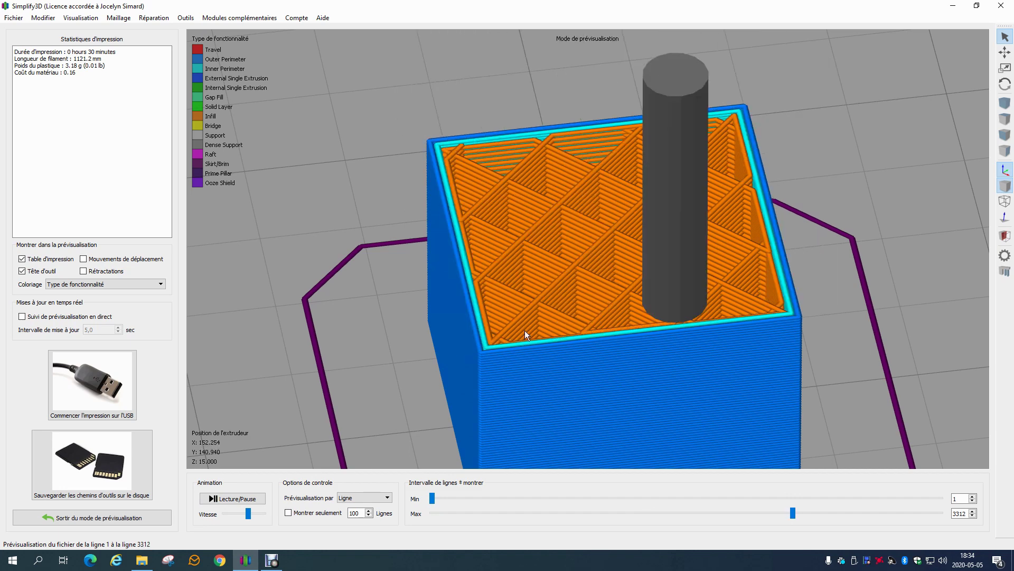
Add internal infill angles of 0 and 90 degrees to Process1
click(124, 522)
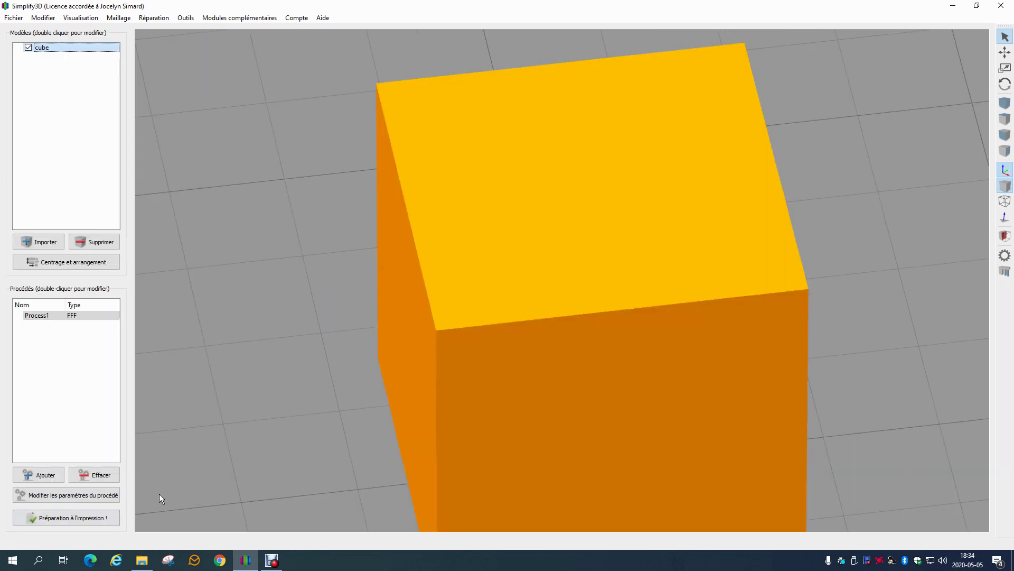
double_click(77, 315)
click(450, 242)
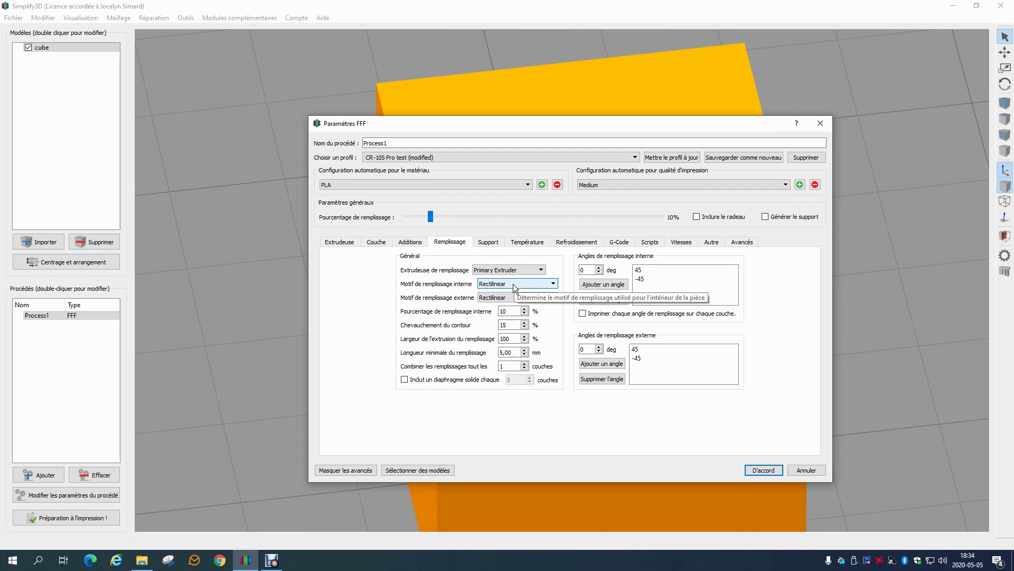
click(604, 284)
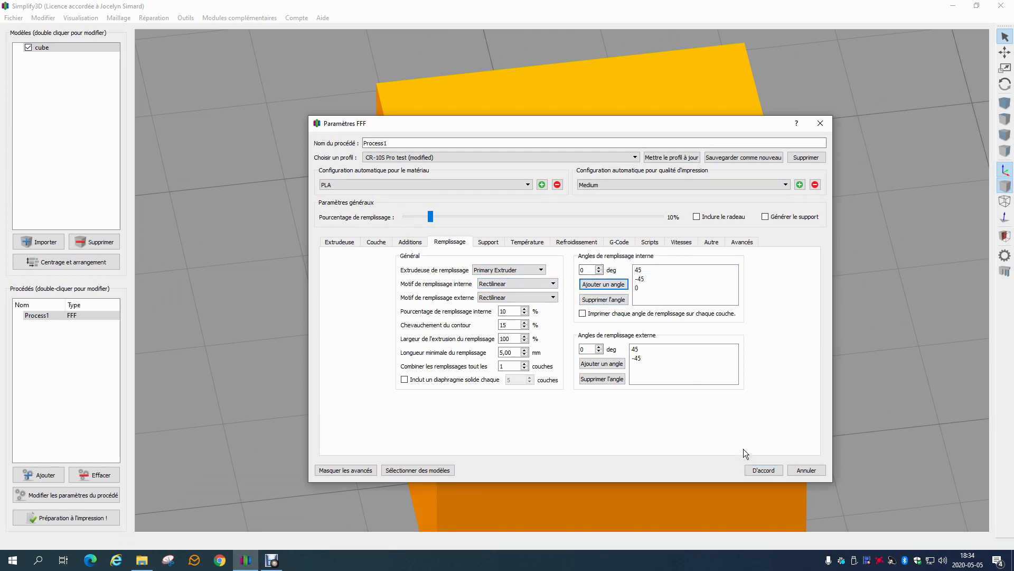
double_click(584, 270)
text(90)
click(603, 284)
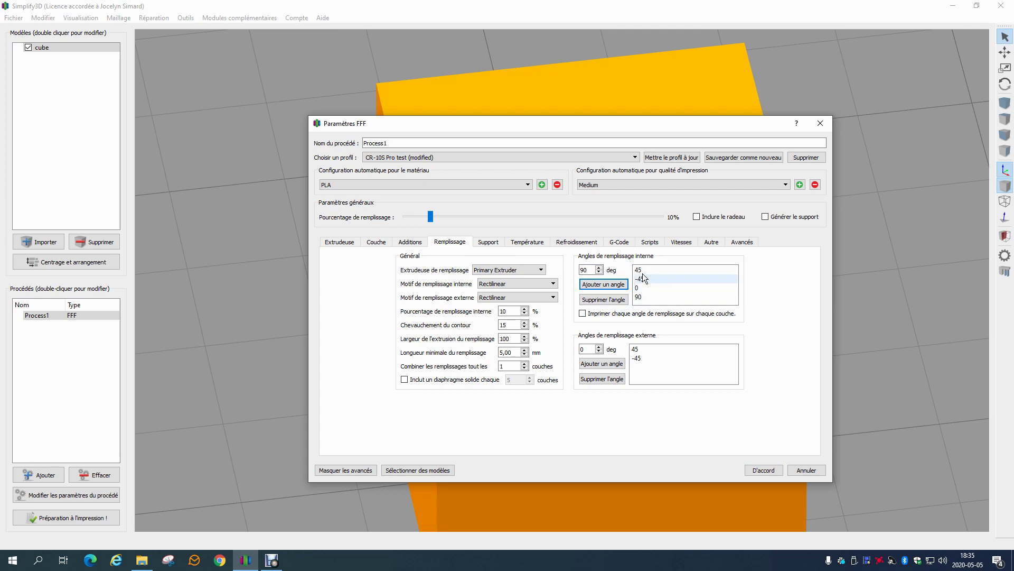
click(764, 469)
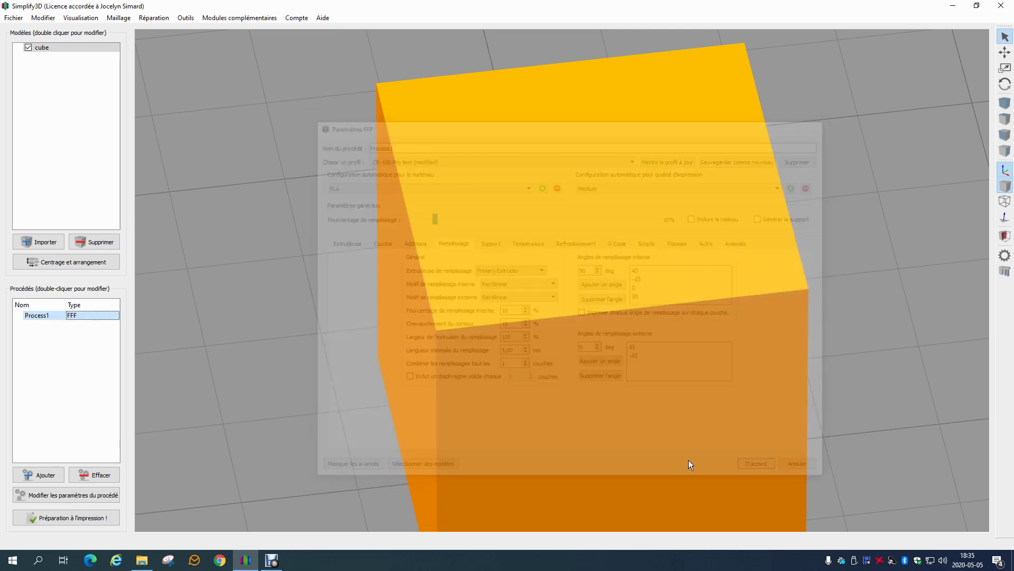
Slice the cube, limit the preview to line 2475, and play the animation to examine the infill with the added angles
click(88, 517)
drag(941, 512, 706, 510)
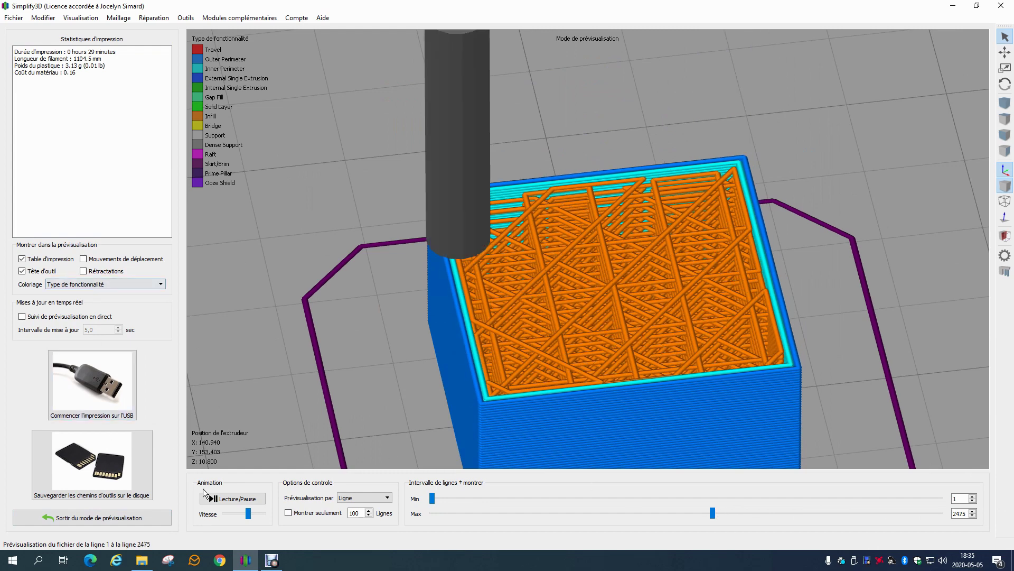
click(233, 498)
scroll(499, 356, up, 5)
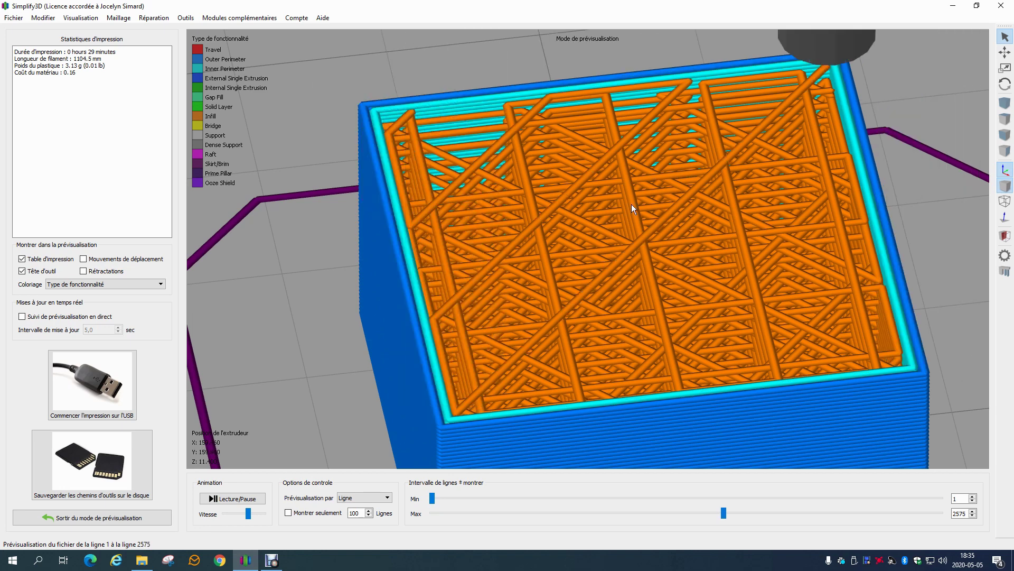
Remove the 0 and 90 degree internal infill angles from Process1
click(135, 516)
click(67, 316)
double_click(66, 316)
click(465, 244)
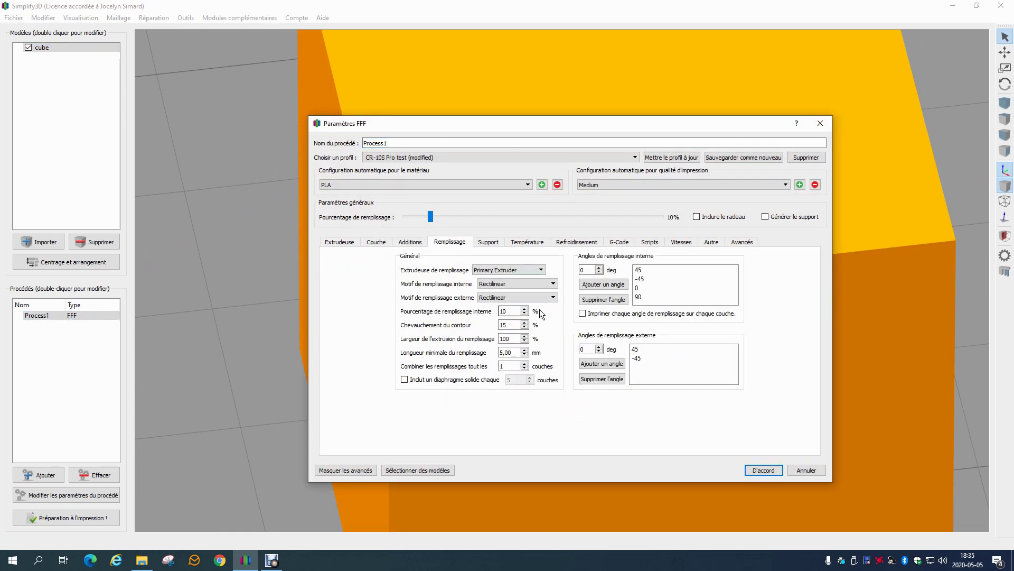
click(640, 287)
click(609, 299)
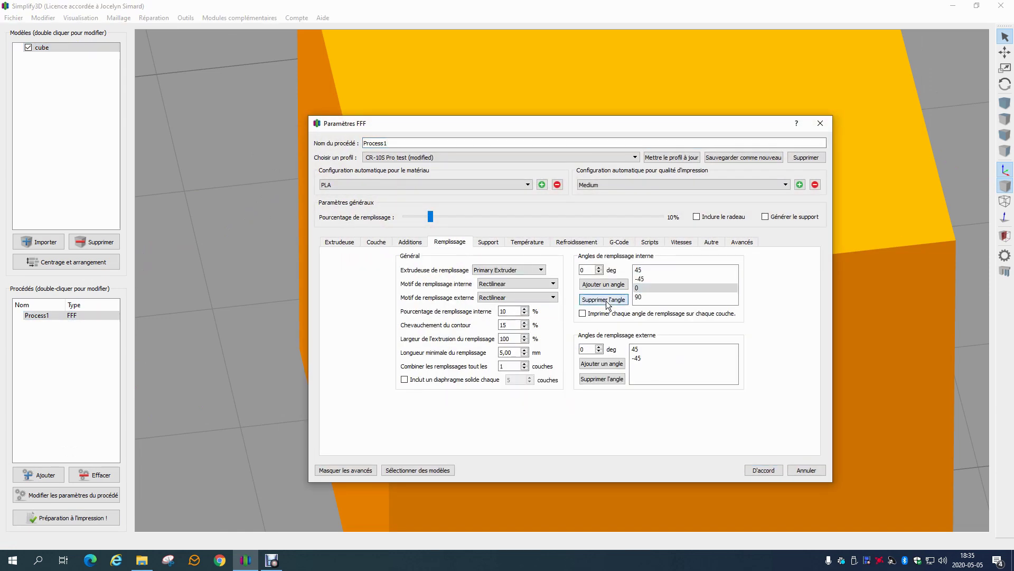
click(605, 299)
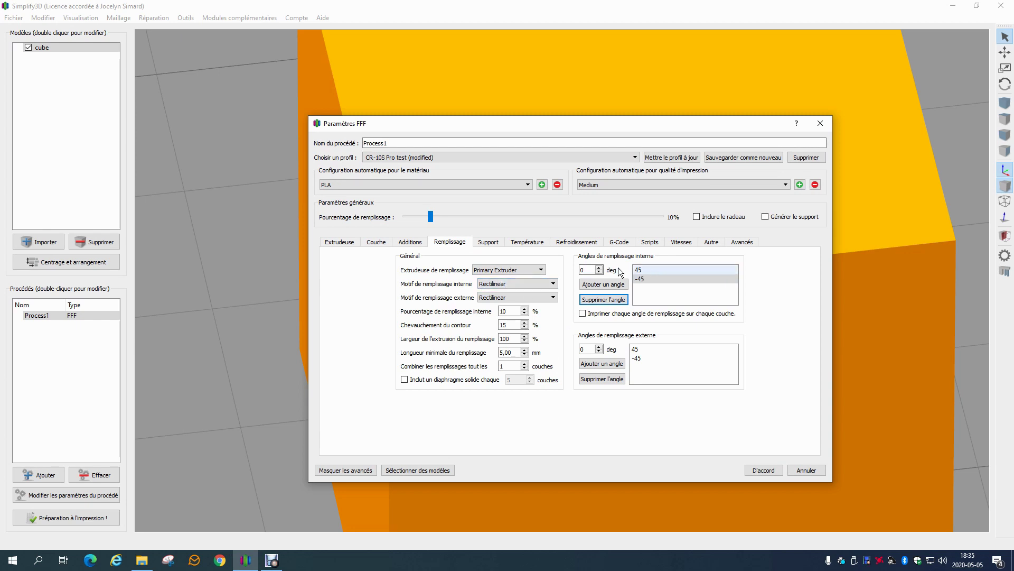
key(Tab)
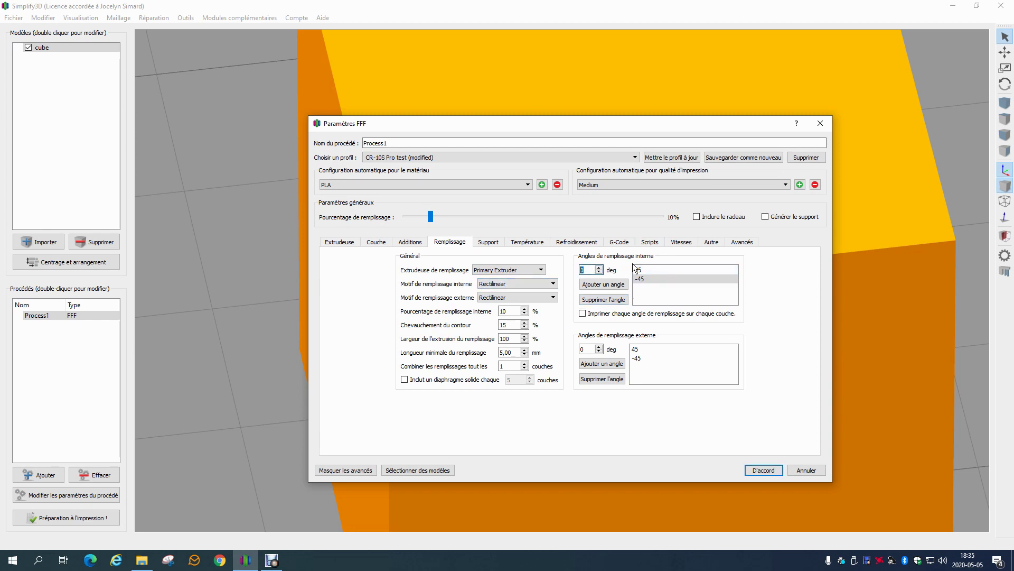
click(600, 285)
click(602, 284)
double_click(641, 297)
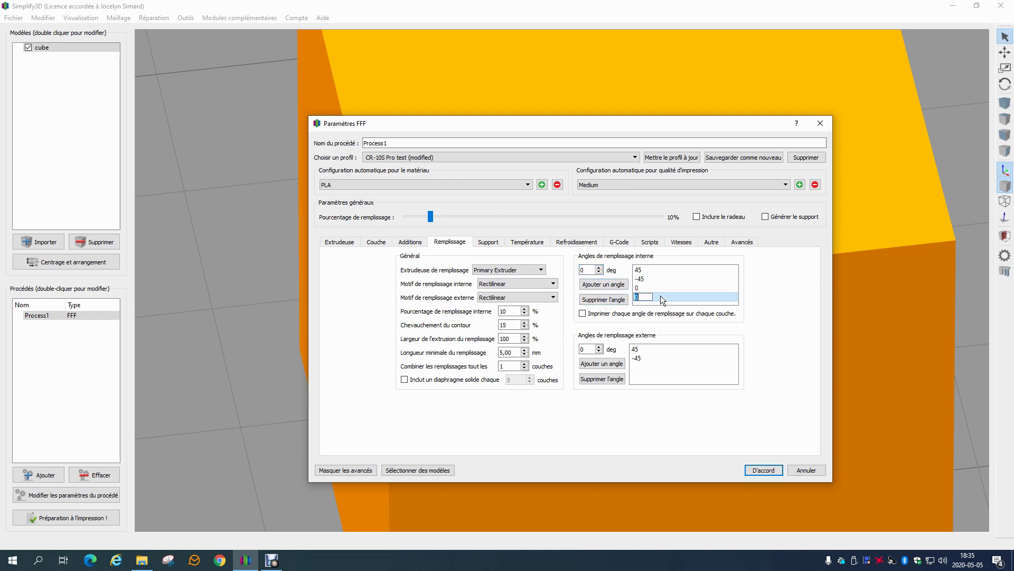
text(90)
double_click(644, 288)
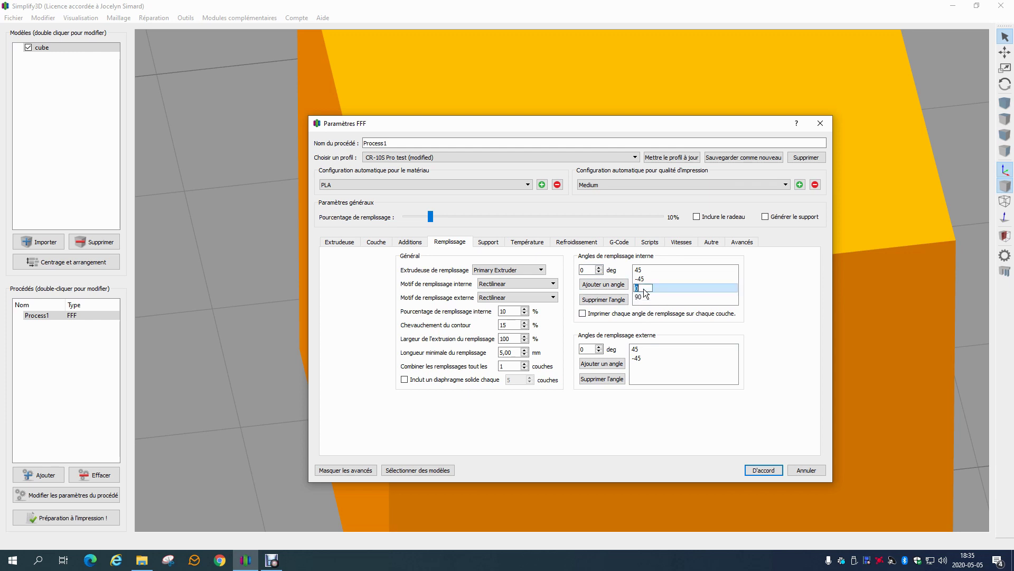
text(-90)
click(653, 297)
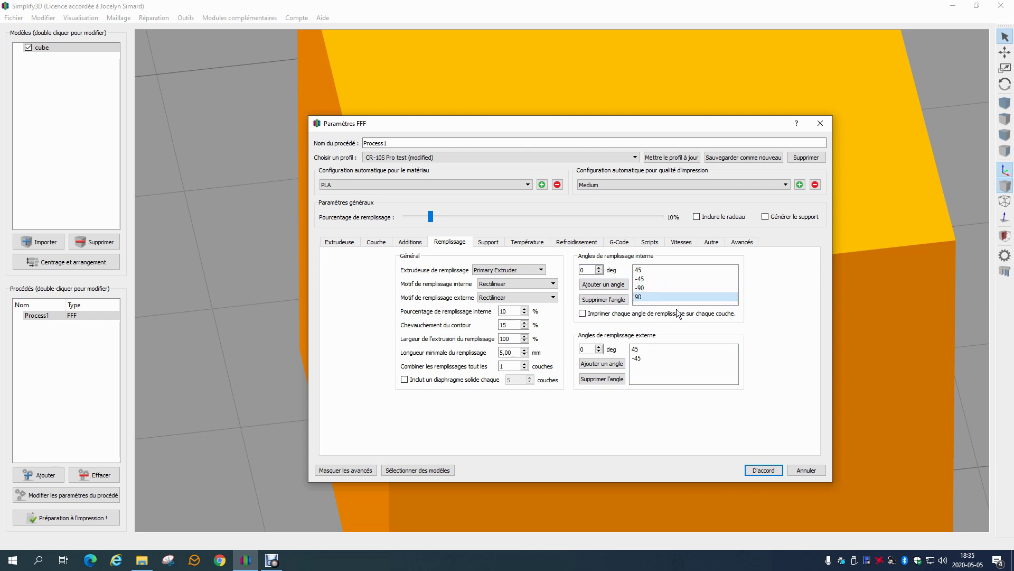
click(623, 297)
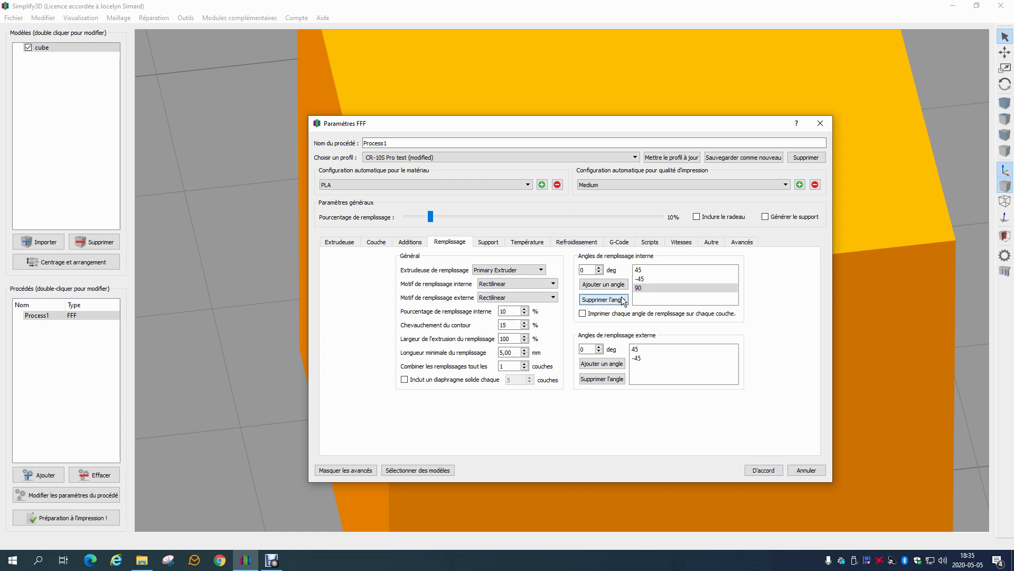
click(621, 299)
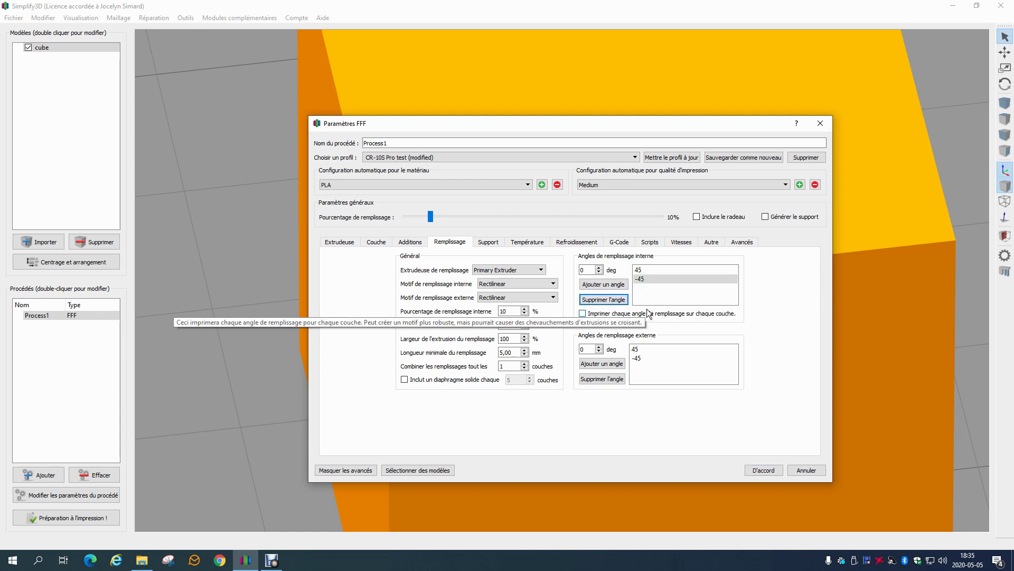
Set Process1's internal infill pattern to Grid, with every infill angle printed on each layer
click(630, 315)
click(516, 283)
click(515, 300)
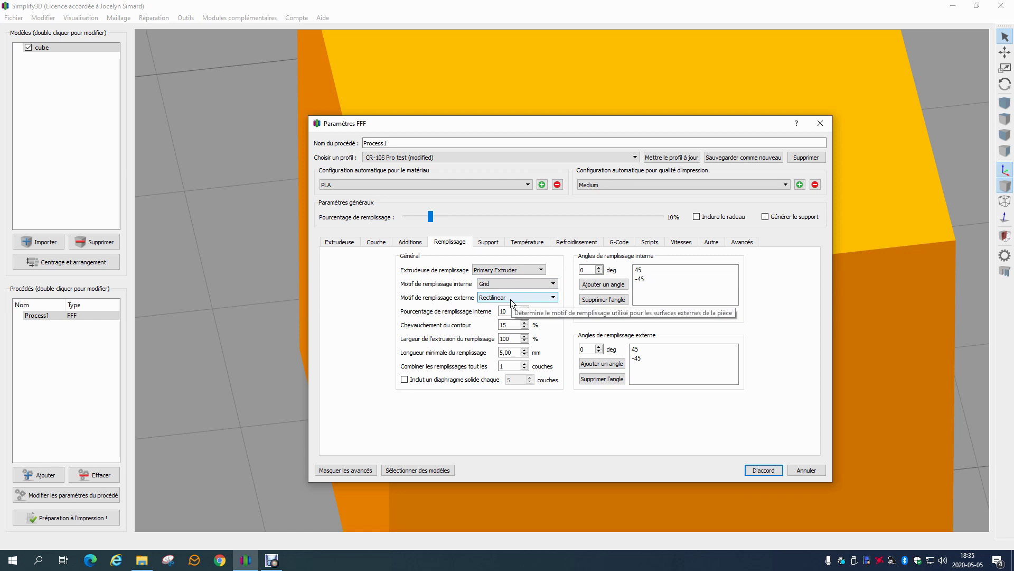
click(500, 284)
click(499, 291)
click(497, 284)
click(495, 297)
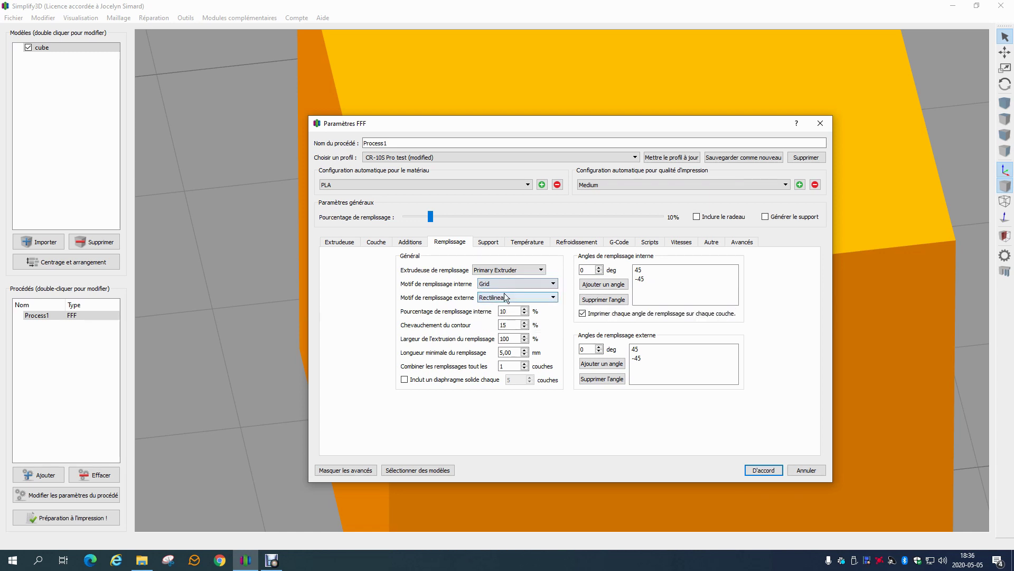
click(763, 470)
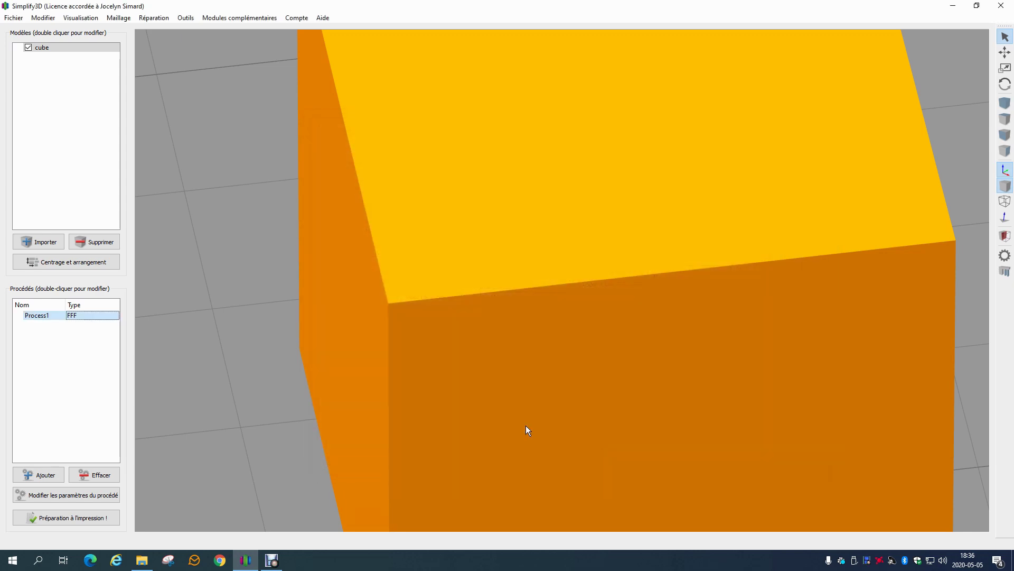
Slice the cube with the Grid pattern and limit the preview to line 3044 to examine its inner cells
click(90, 515)
drag(940, 512, 772, 515)
scroll(489, 367, down, 3)
drag(490, 366, 546, 166)
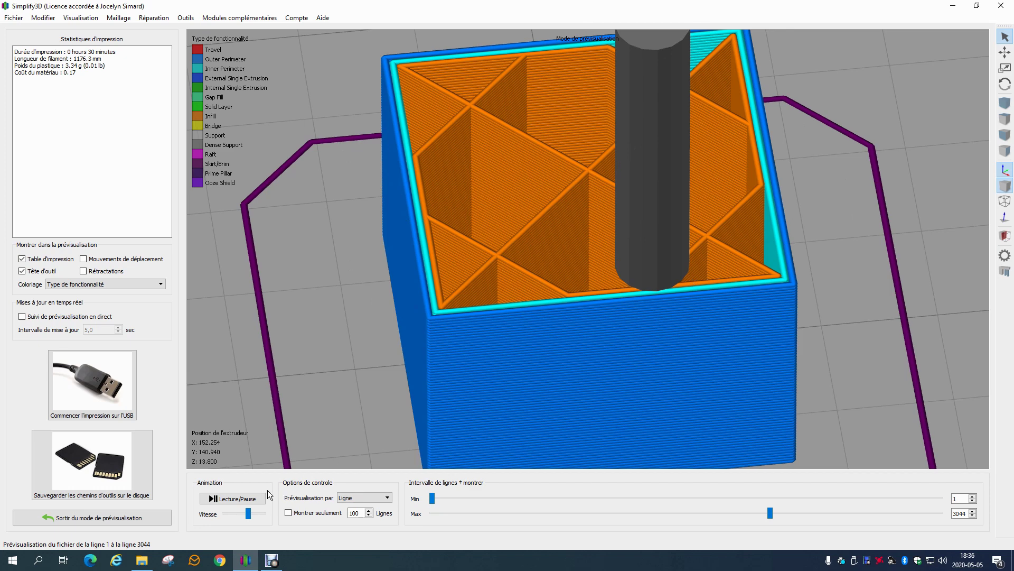
Slice the cube again, play the animation from line 2455 to watch the grid crossings being laid, and check the print time
click(153, 517)
click(90, 515)
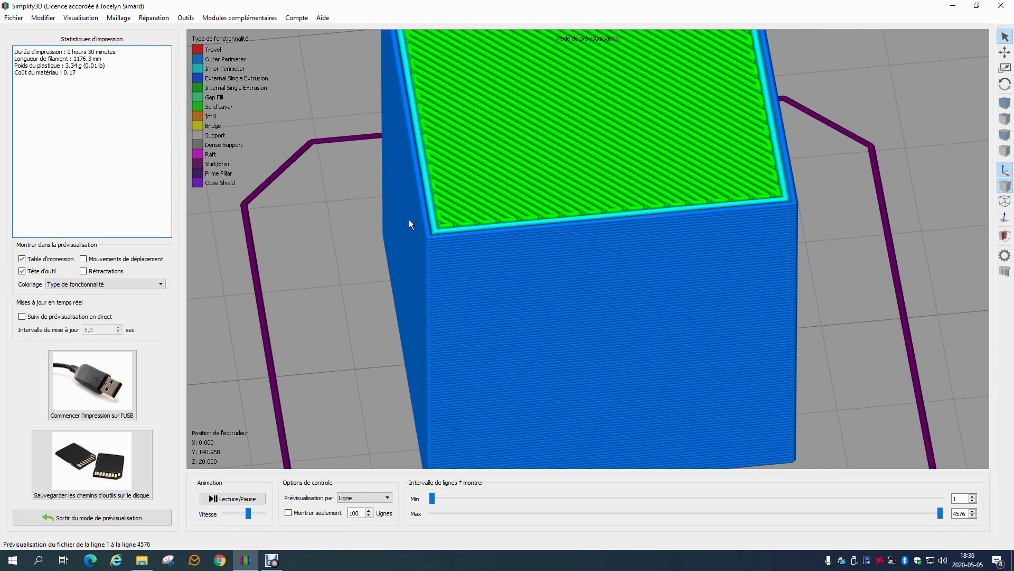
drag(941, 513, 704, 513)
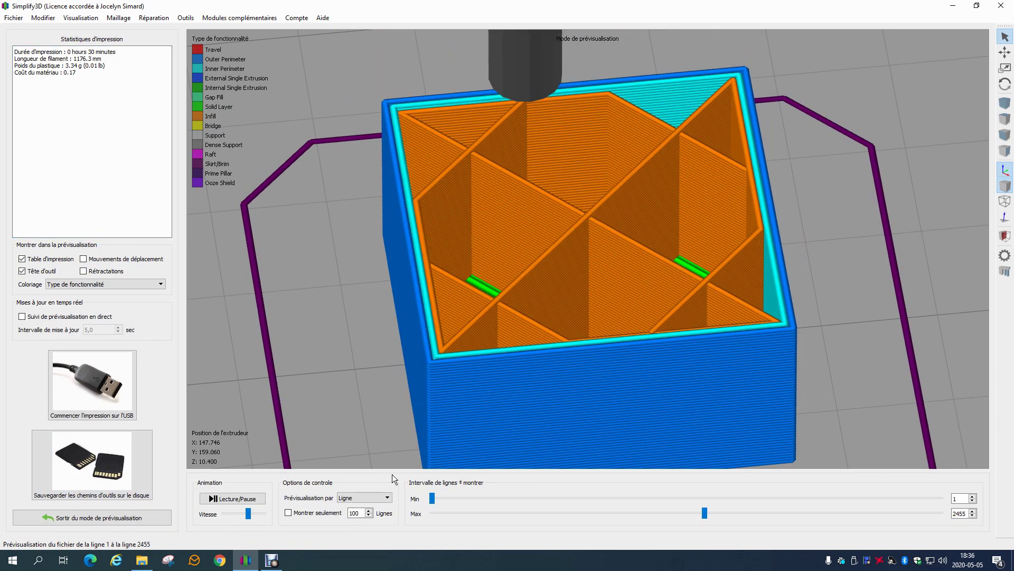
click(214, 498)
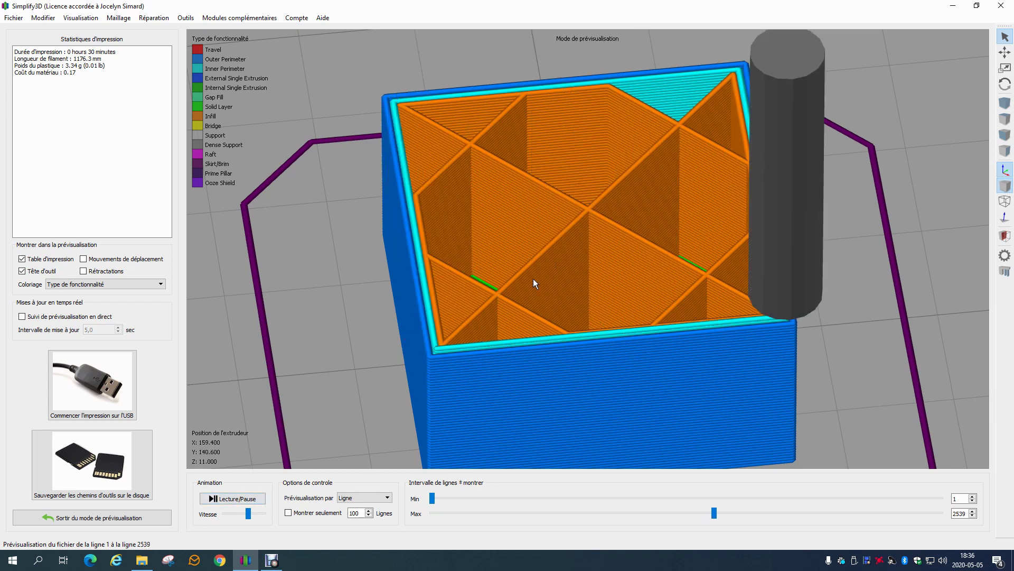
scroll(524, 293, up, 5)
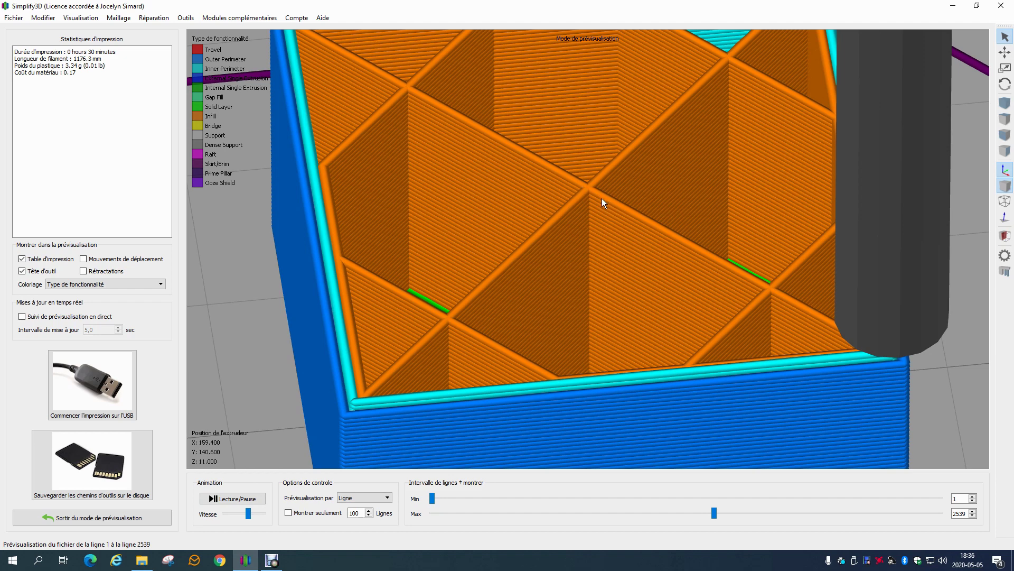
scroll(583, 186, down, 2)
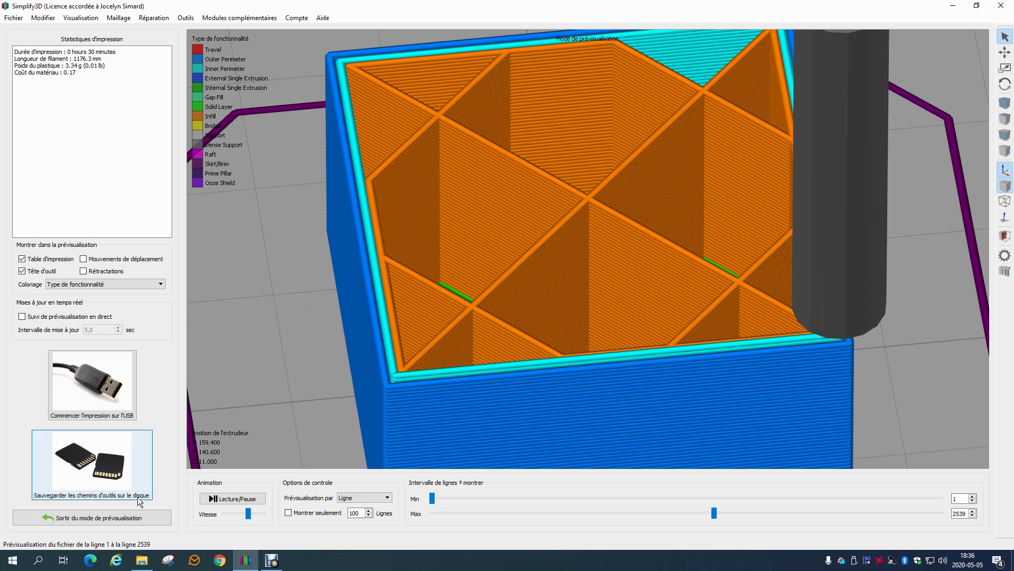
drag(89, 52, 108, 52)
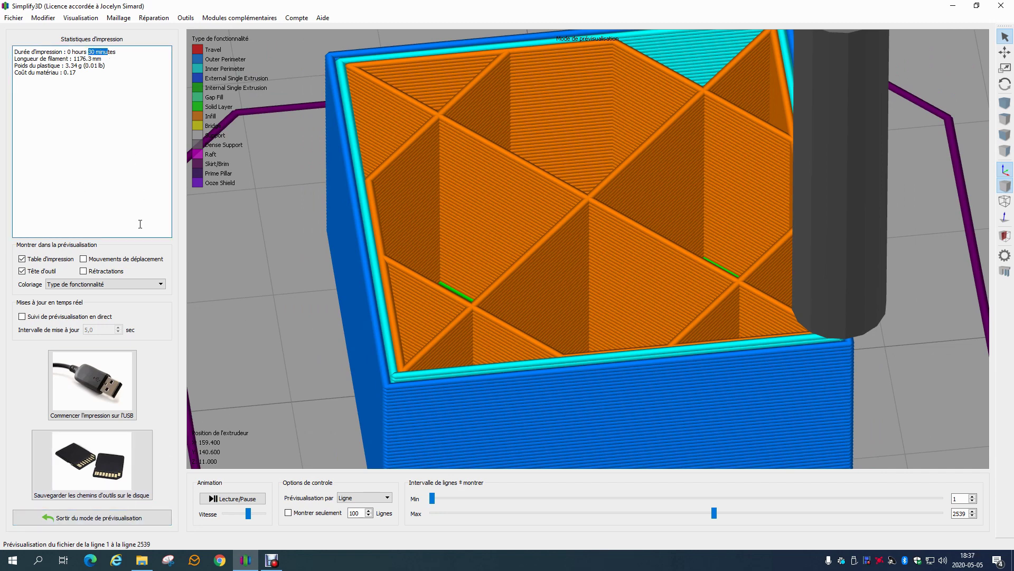
Set Process1's internal infill pattern to Rectilinear, with printing every infill angle on each layer turned off
click(99, 513)
double_click(91, 315)
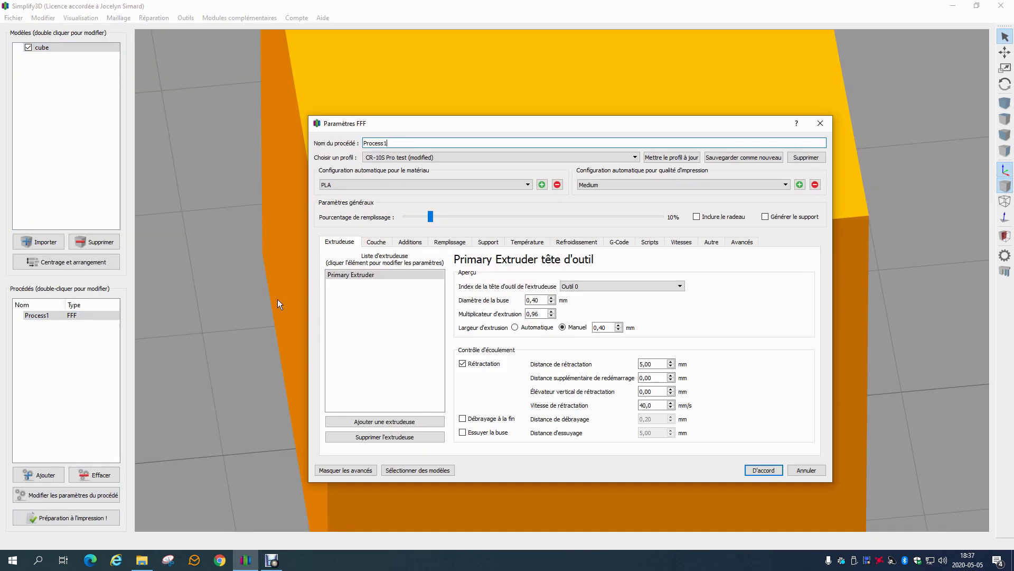
click(441, 244)
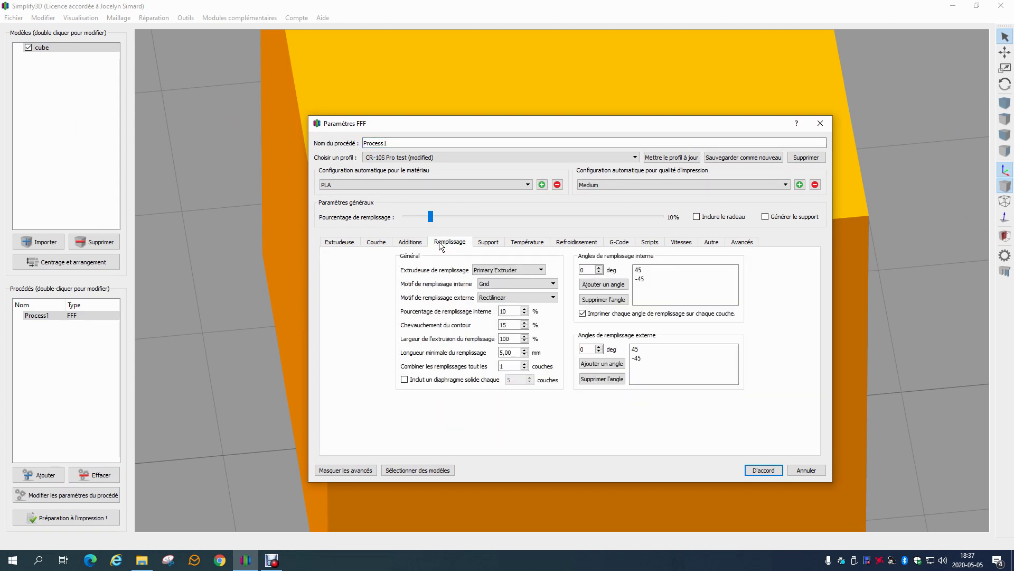
click(504, 281)
click(506, 290)
click(582, 315)
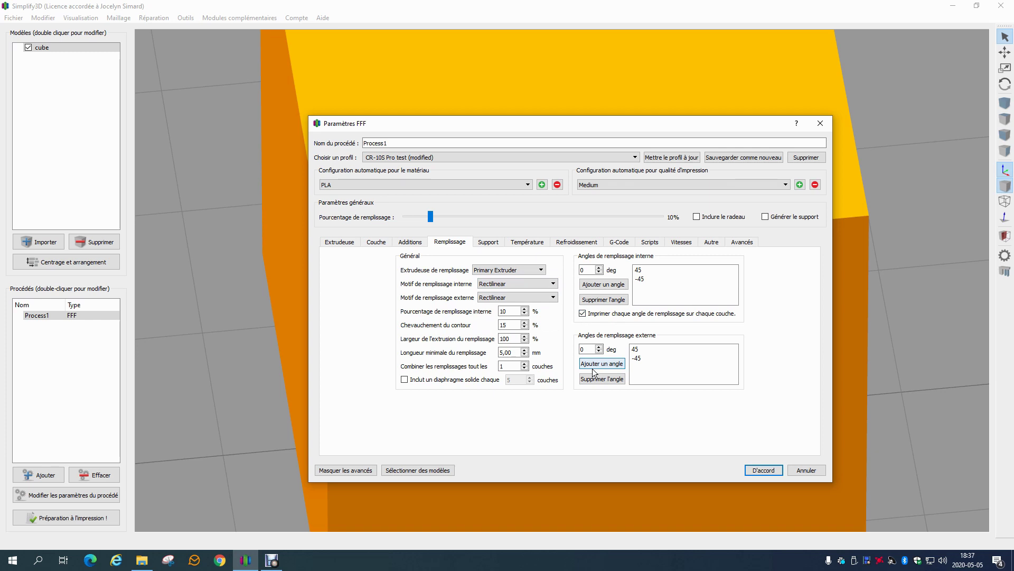
click(582, 313)
click(754, 469)
Slice the cube and limit the preview to line 2710 to examine the rectilinear infill
click(83, 516)
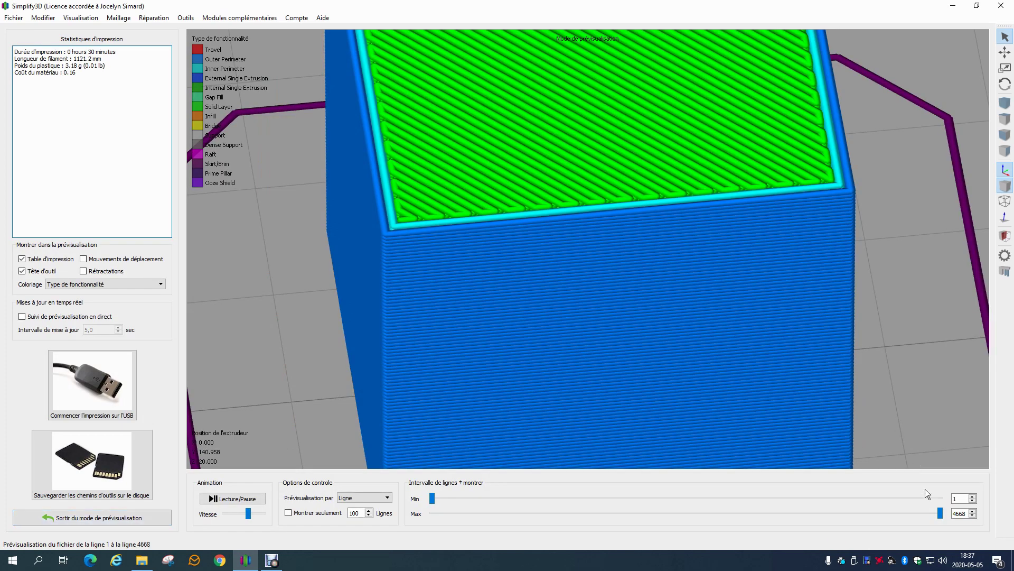
drag(940, 513, 721, 513)
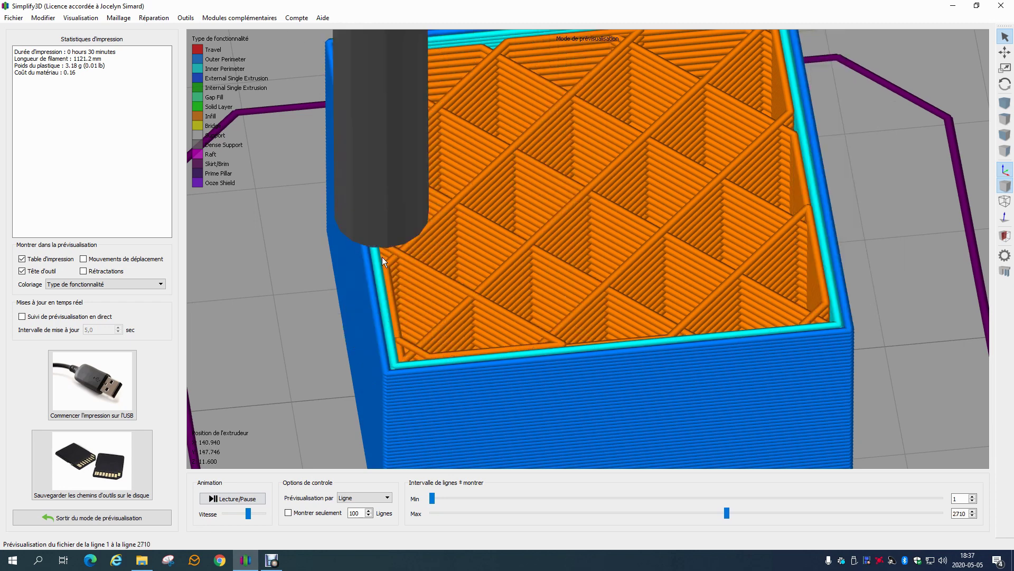
click(136, 516)
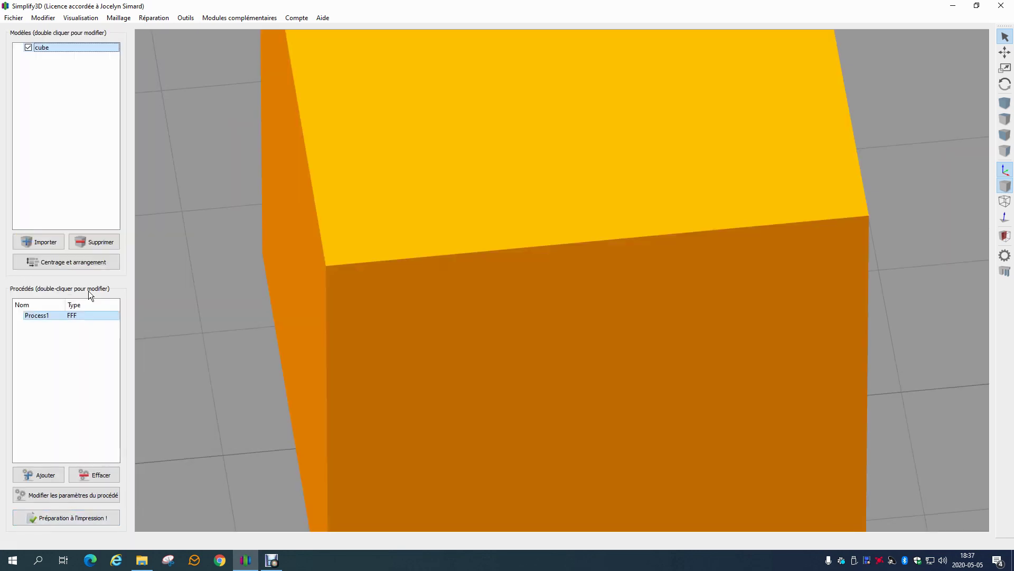
Turn on printing every infill angle on each layer for Process1's Rectilinear pattern
double_click(86, 315)
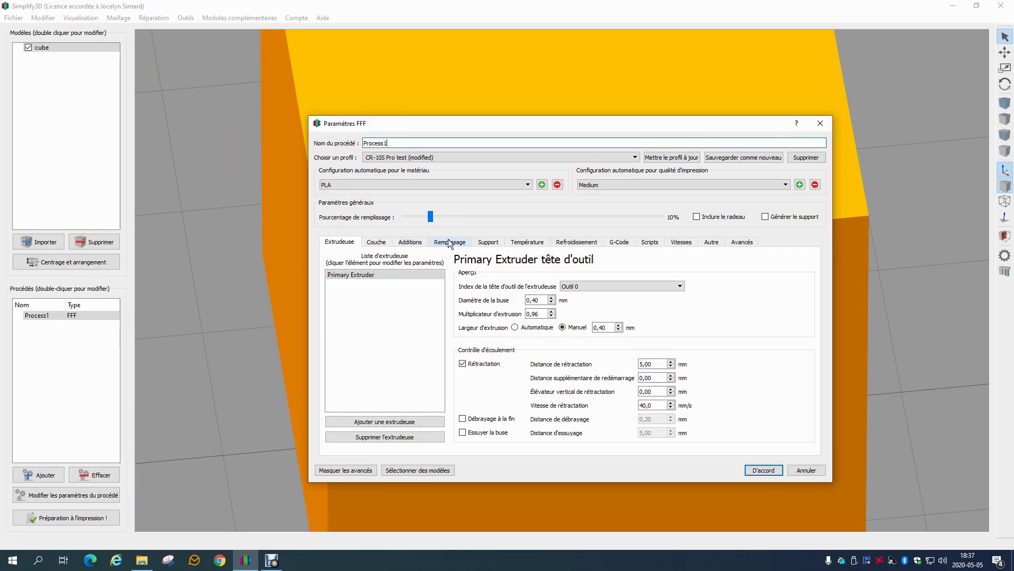
click(448, 243)
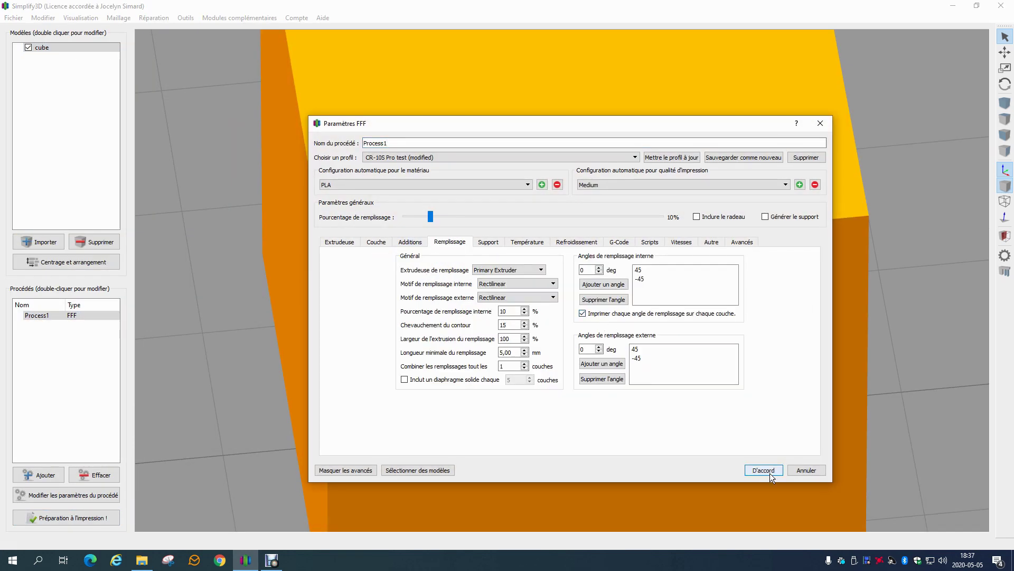
click(764, 469)
Slice the cube, limit the preview to line 2650, and play the animation to examine rectilinear infill with both angles on each layer
click(84, 518)
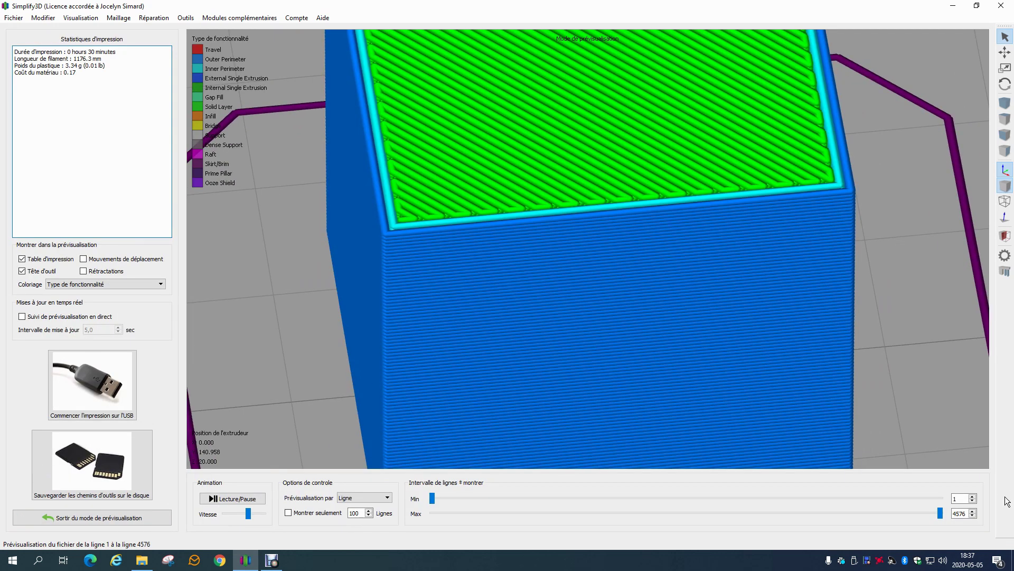
drag(940, 513, 726, 513)
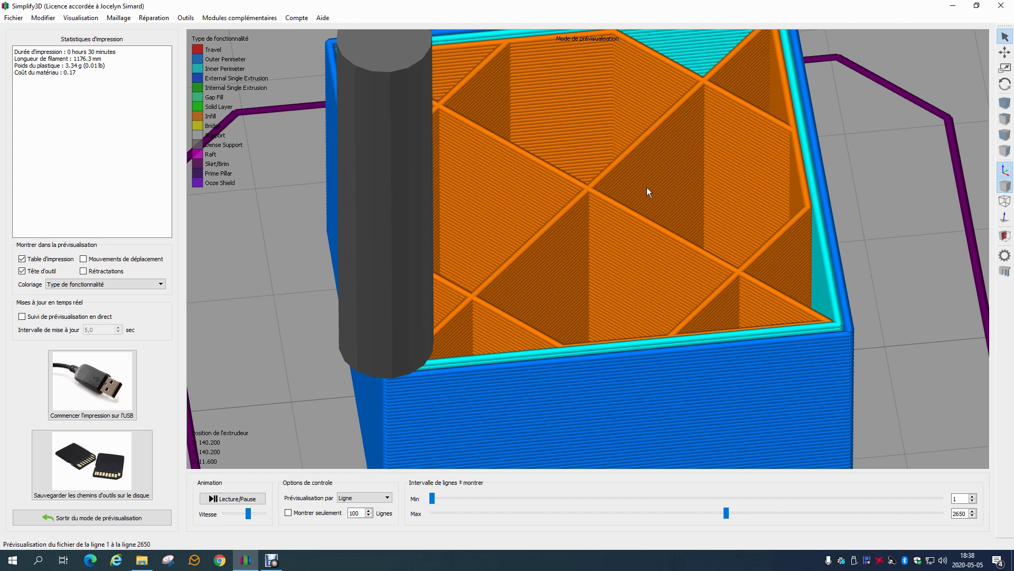
click(250, 496)
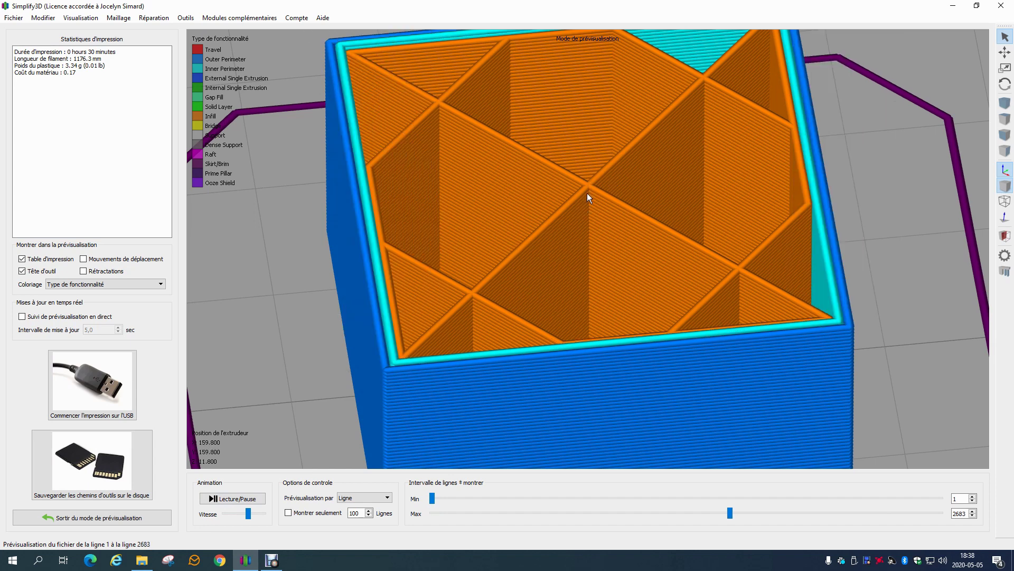
click(101, 517)
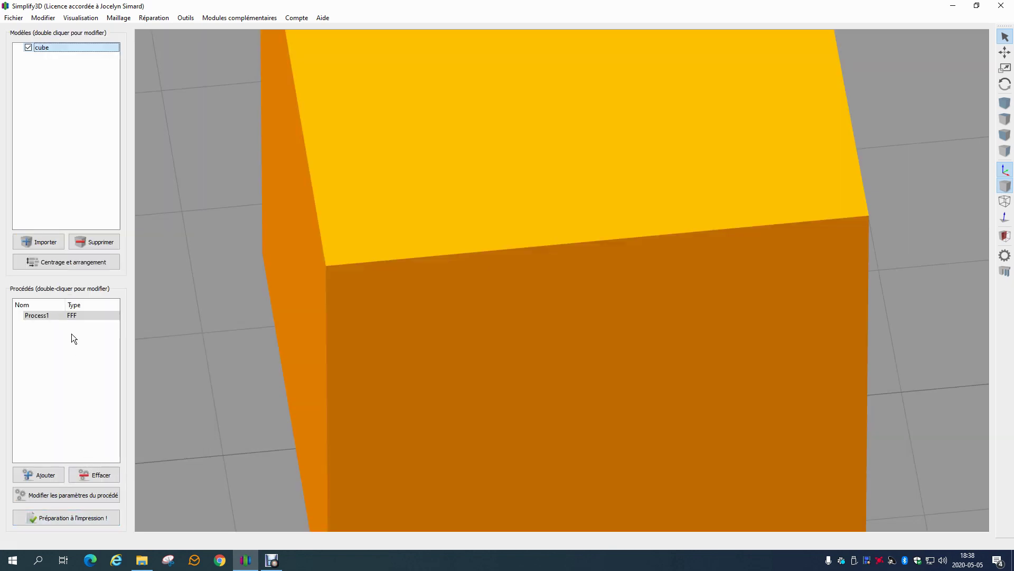
Set Process1's internal infill pattern to Triangular after trying Grid and Rectilinear, and apply the settings
double_click(70, 318)
click(452, 241)
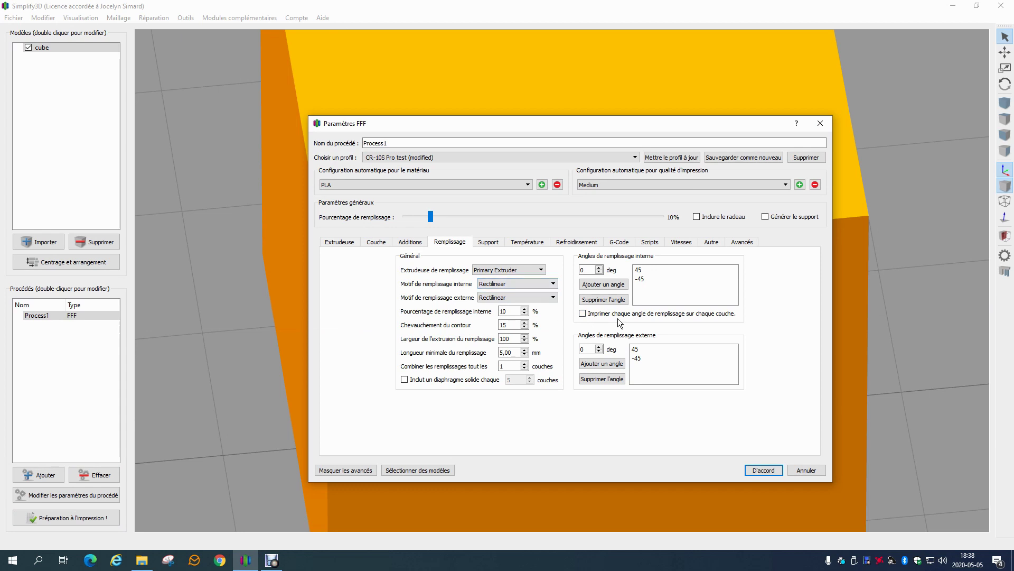
click(542, 285)
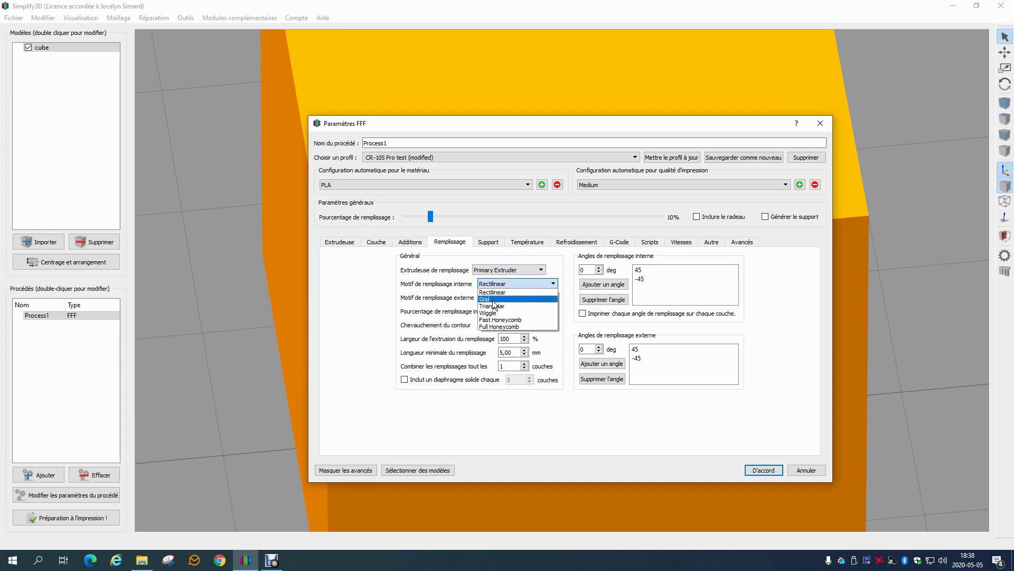
click(492, 299)
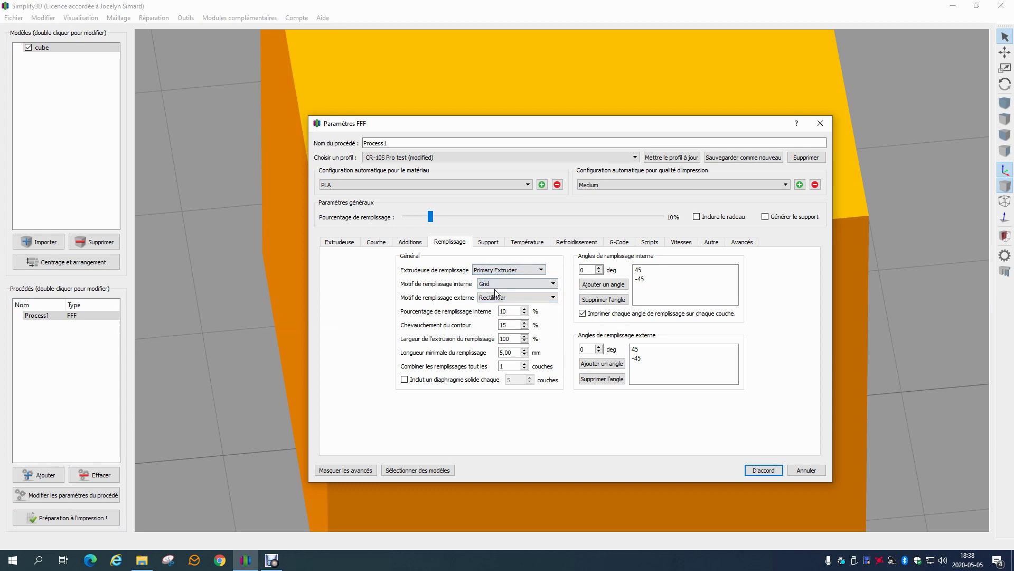
click(583, 313)
click(526, 283)
click(494, 290)
click(524, 283)
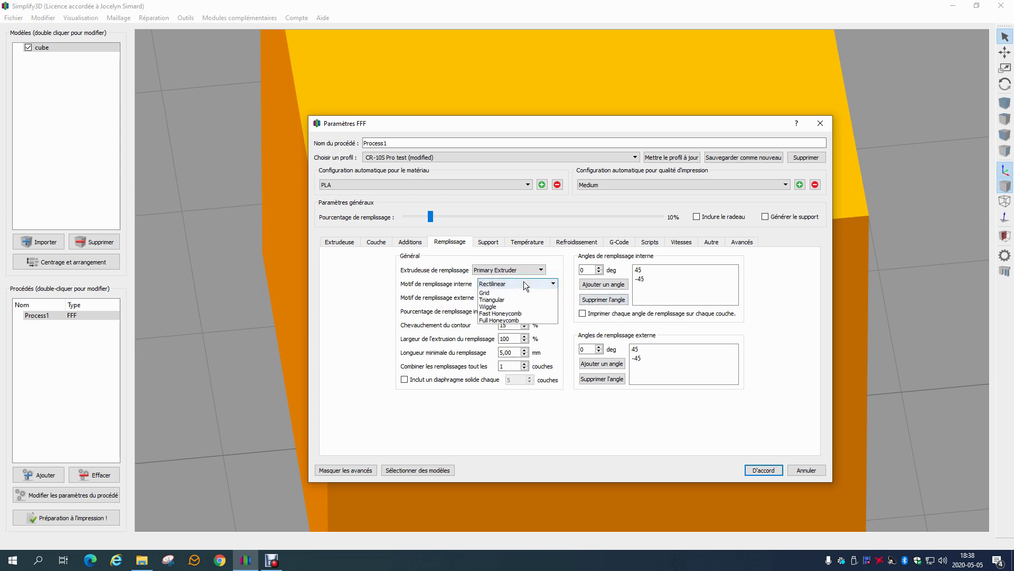
click(491, 306)
click(762, 470)
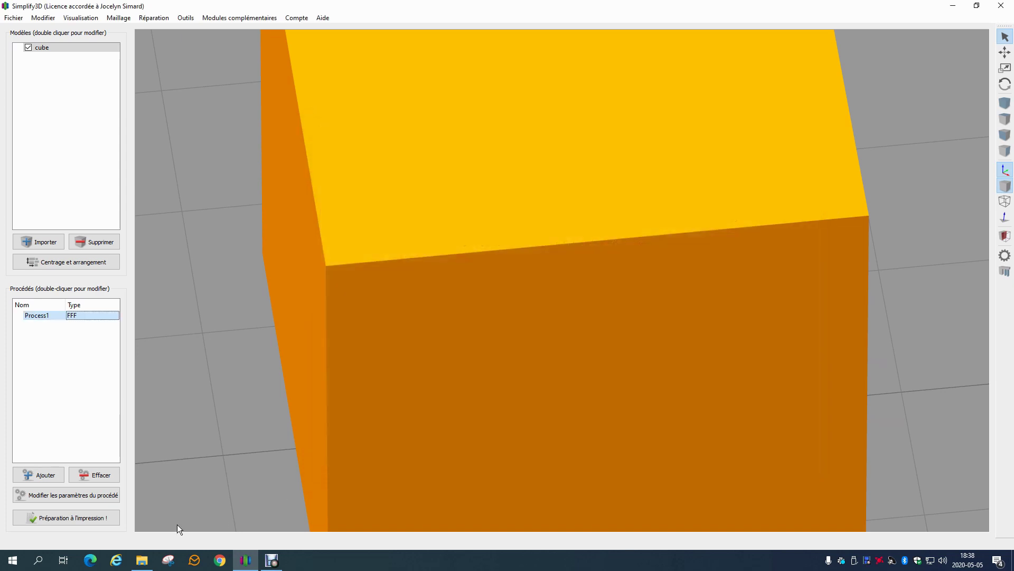
Slice the cube and limit the preview to line 3026 to examine the triangular infill
click(100, 519)
drag(943, 514, 737, 513)
scroll(635, 271, down, 2)
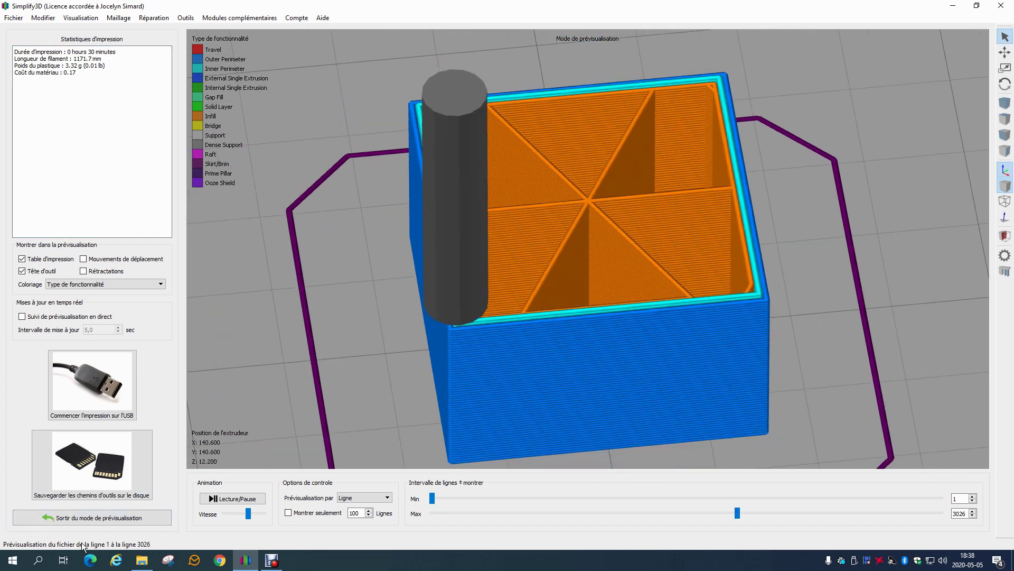
click(88, 517)
Set Process1's internal infill pattern to Fast Honeycomb and apply the settings
double_click(48, 317)
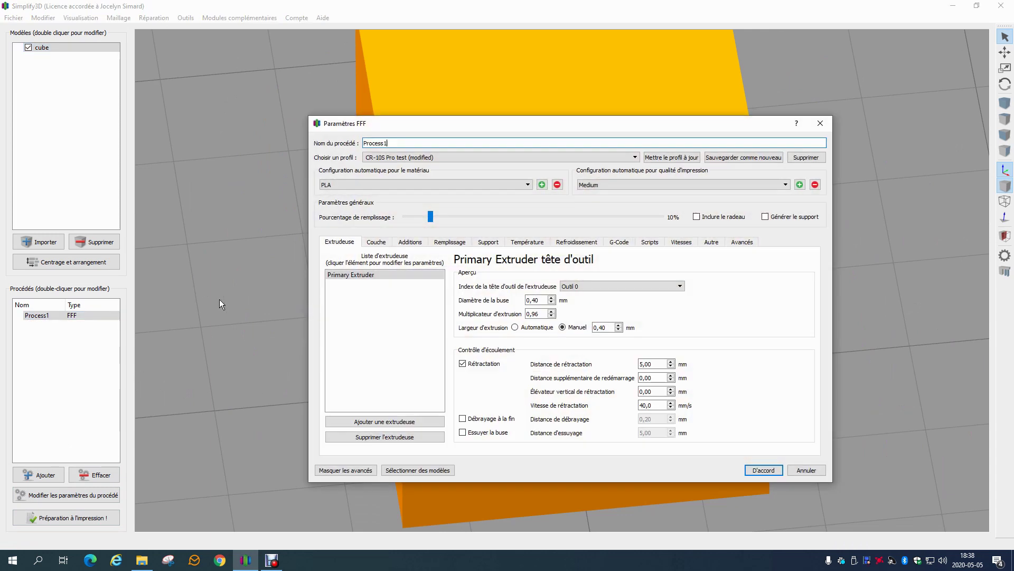
click(446, 243)
click(503, 282)
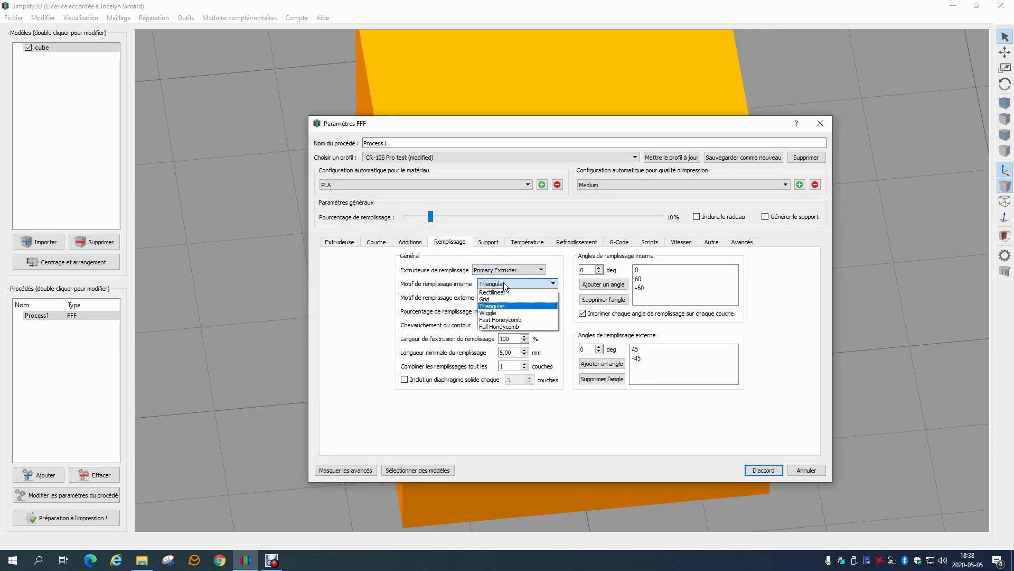
click(523, 320)
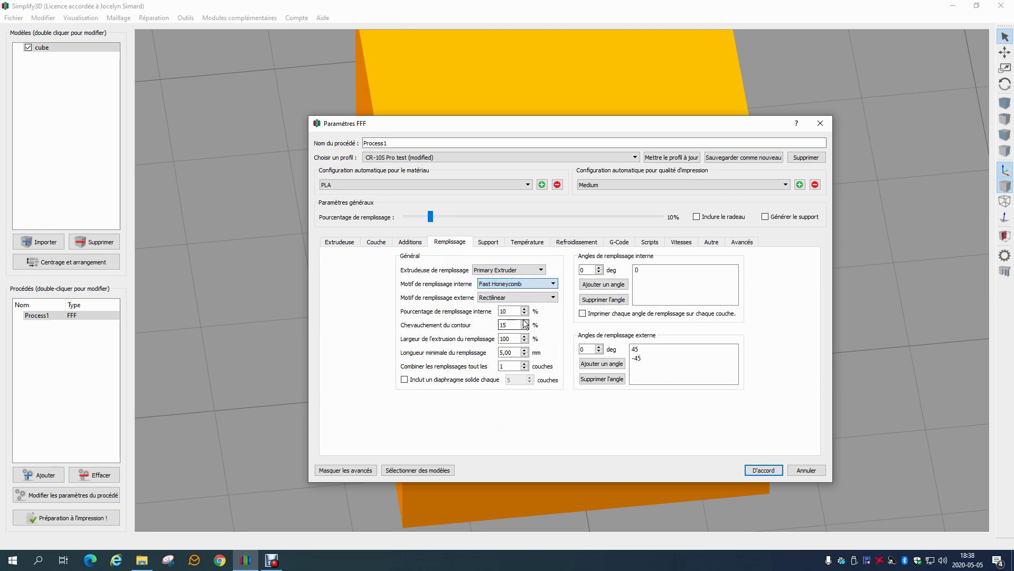
click(764, 469)
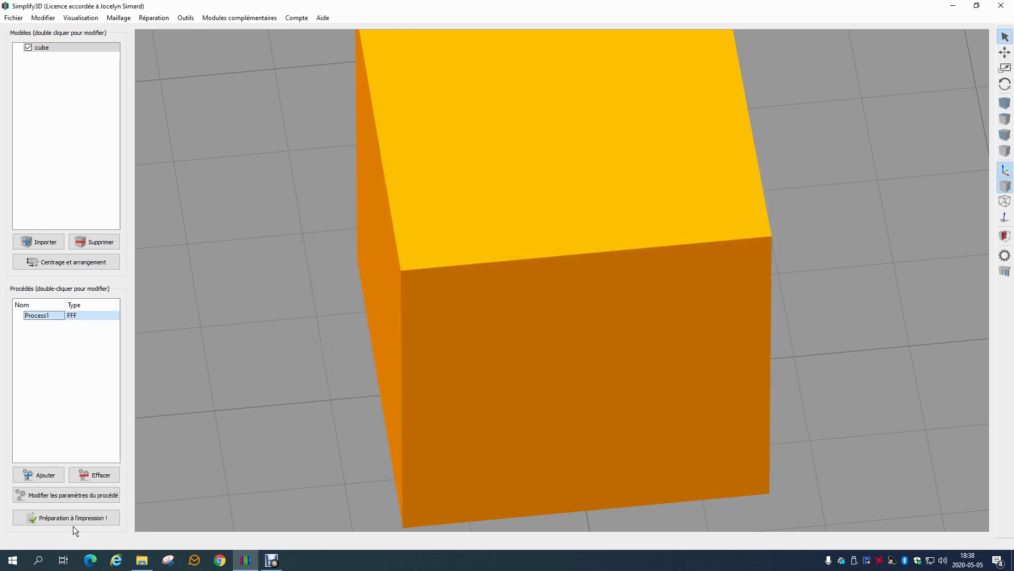
Slice the cube and cut the preview down partway through its height to examine the Fast Honeycomb infill at 10%
click(73, 523)
click(827, 513)
drag(827, 512, 752, 505)
right_drag(590, 262, 600, 433)
scroll(601, 433, down, 5)
click(112, 518)
Set Process1's infill percentage to 31% and slice the cube, limiting the preview to line 13787 to examine the denser honeycomb
double_click(104, 315)
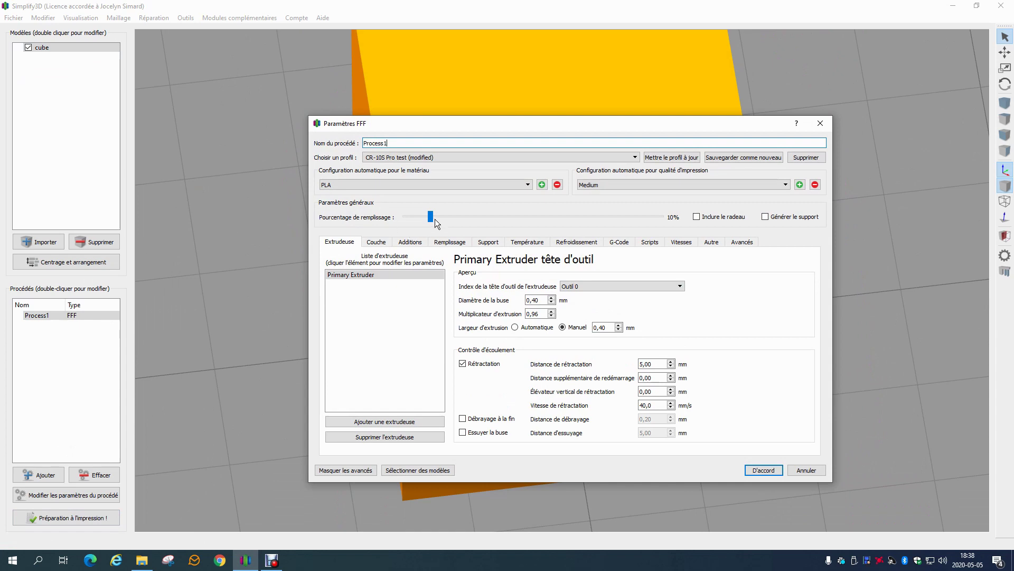
click(764, 470)
click(75, 514)
click(859, 512)
drag(858, 512, 761, 512)
right_drag(656, 292, 681, 465)
scroll(654, 258, down, 8)
drag(635, 259, 619, 168)
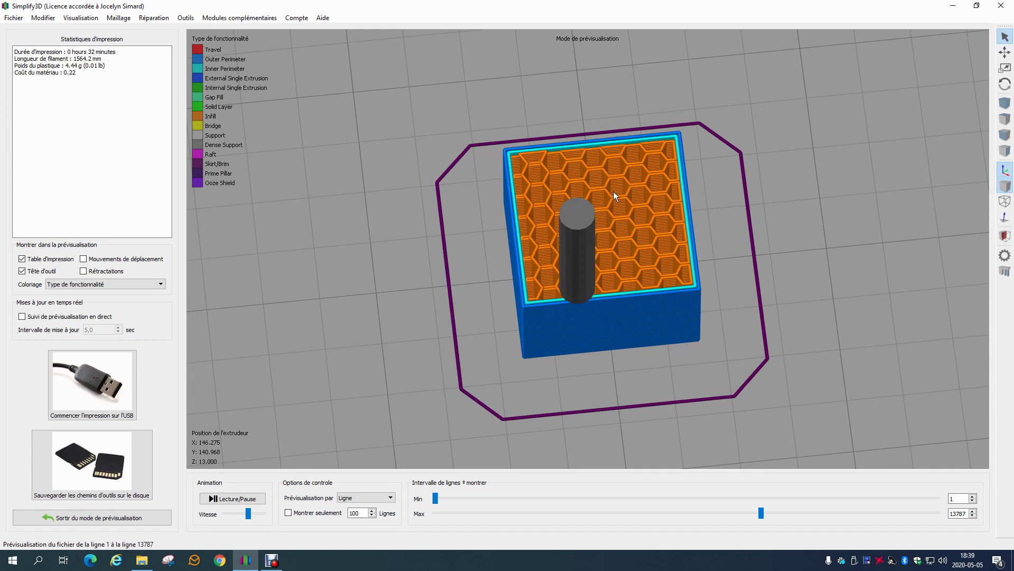
click(132, 509)
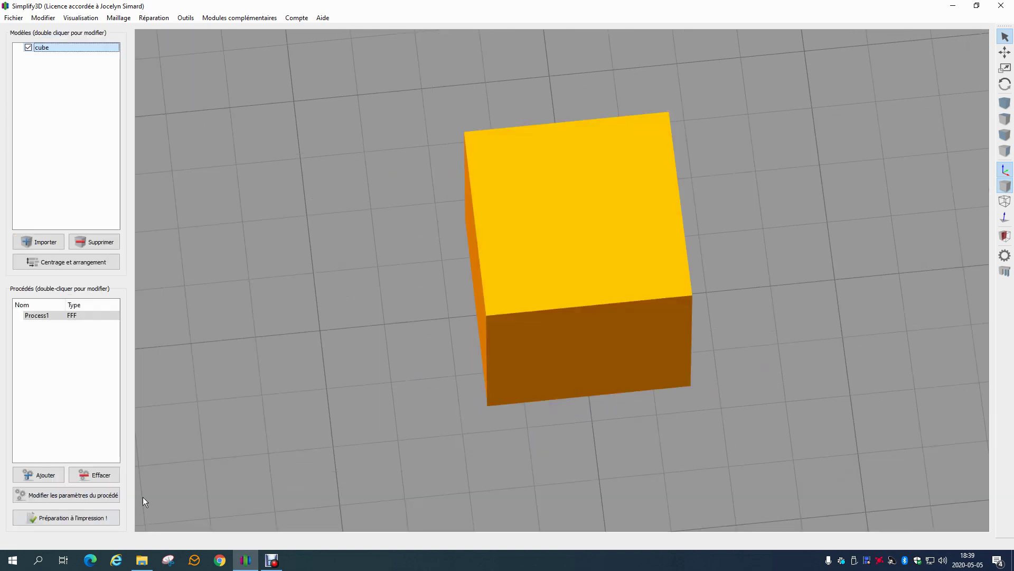
Set Process1's internal infill pattern back to Rectilinear, with printing every infill angle on each layer turned off
double_click(87, 312)
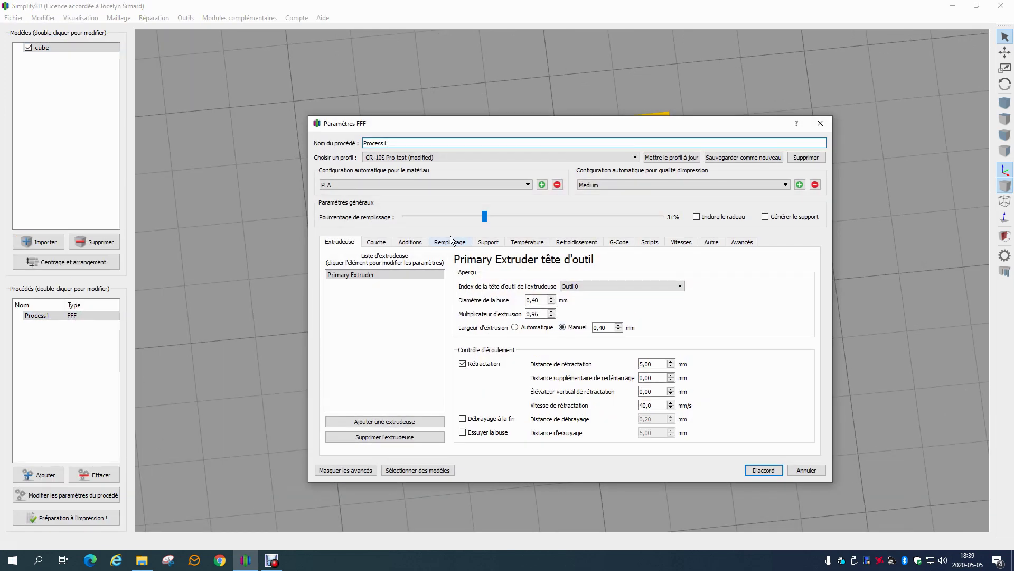
click(449, 241)
click(583, 313)
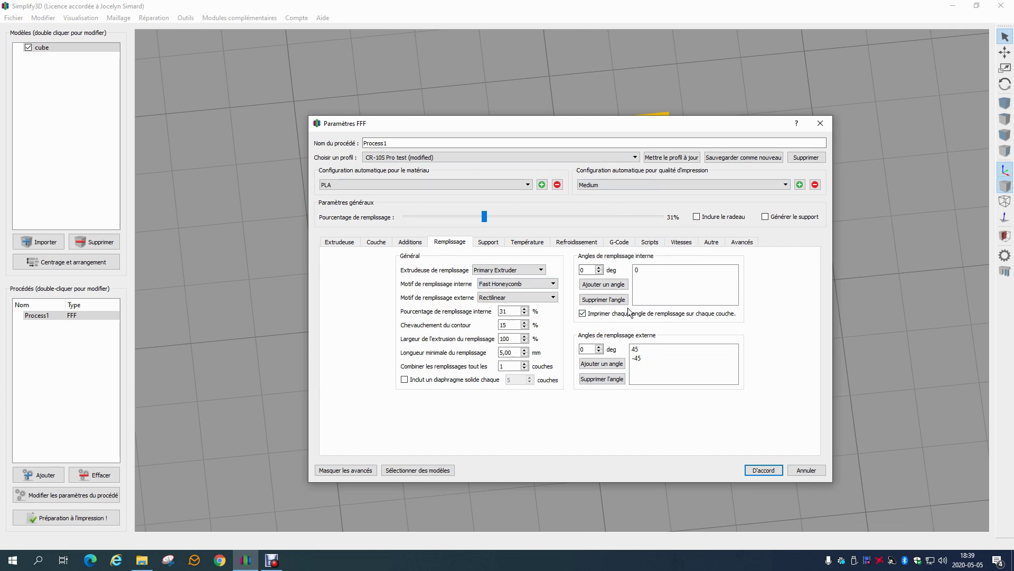
click(646, 271)
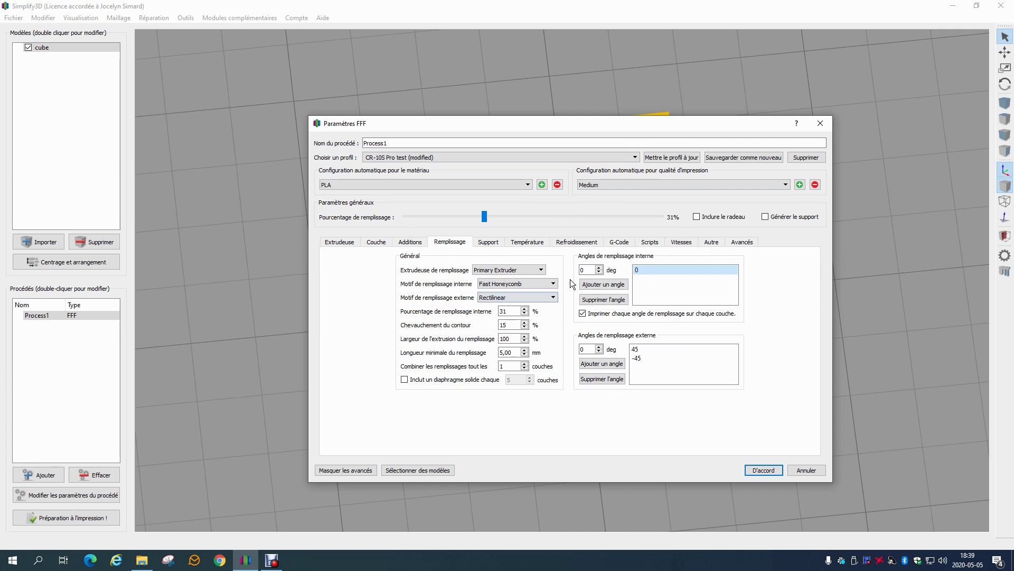
click(525, 283)
key(Escape)
key(r)
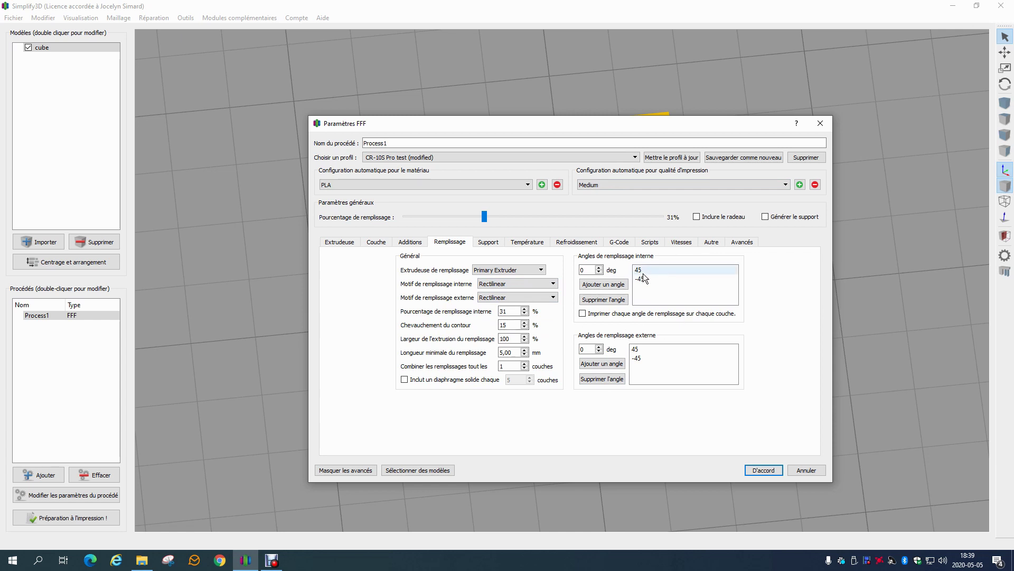
click(645, 351)
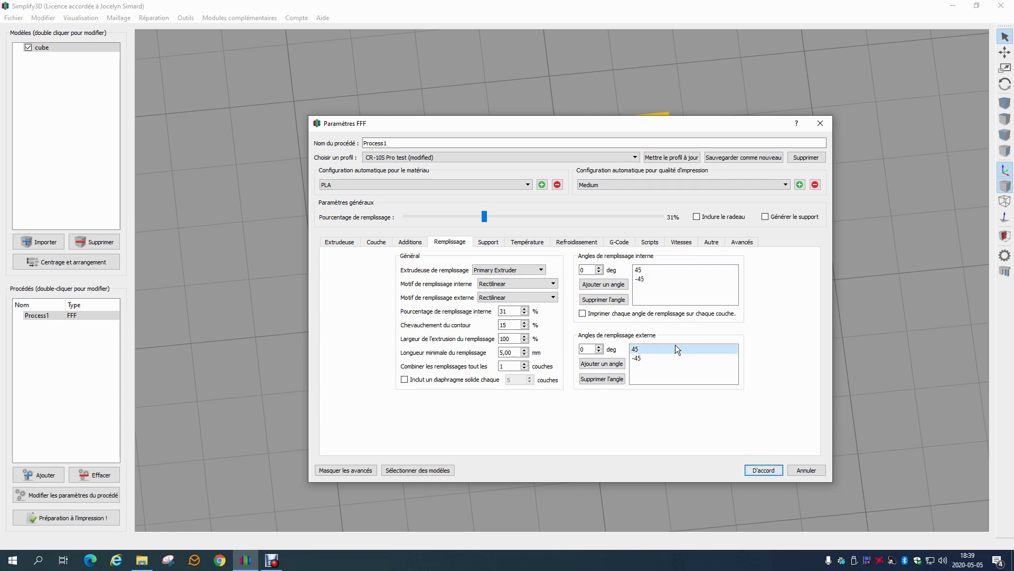
click(640, 278)
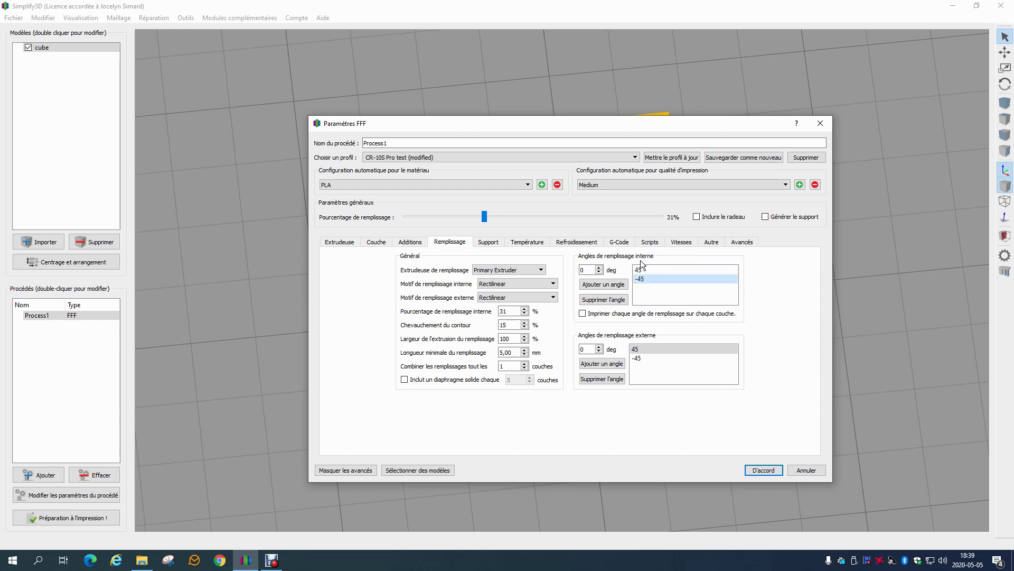
click(764, 469)
Slice the cube and limit the preview to line 4360 to examine the rectilinear infill at 31%
click(82, 515)
drag(940, 513, 746, 485)
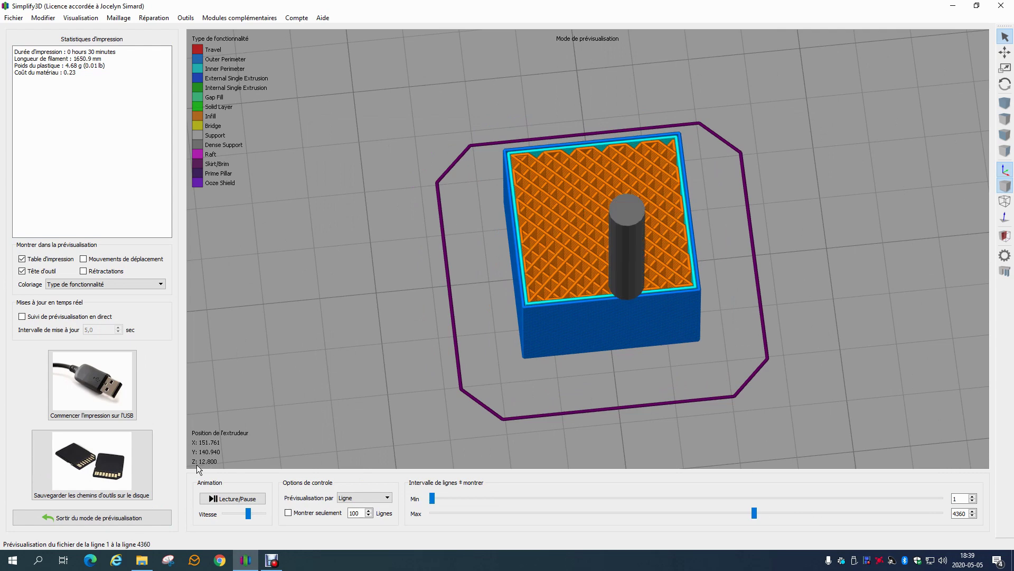
click(144, 516)
Remove the 45 and -45 degree angles from Process1's external infill angles and apply the settings
double_click(69, 316)
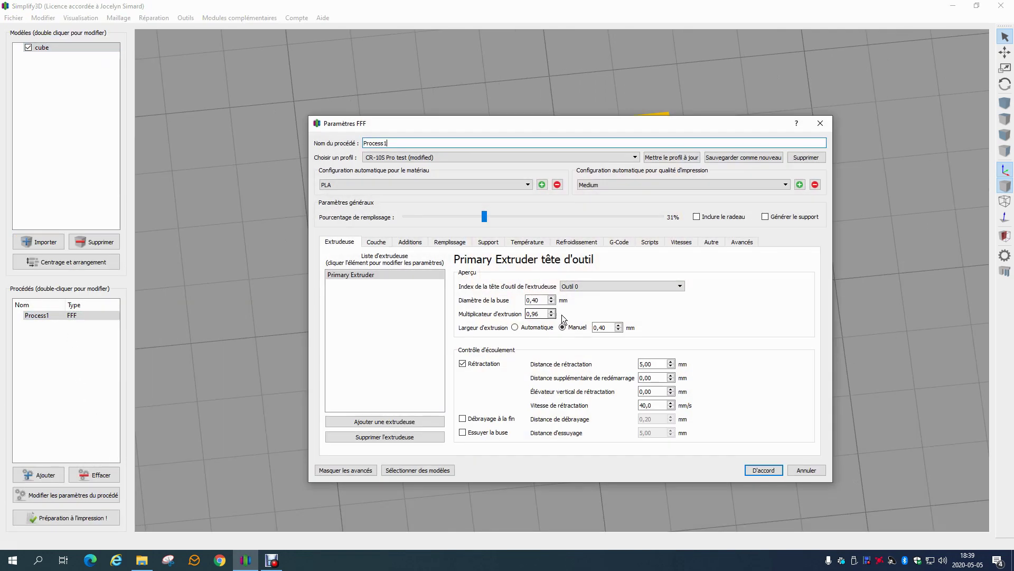
click(459, 242)
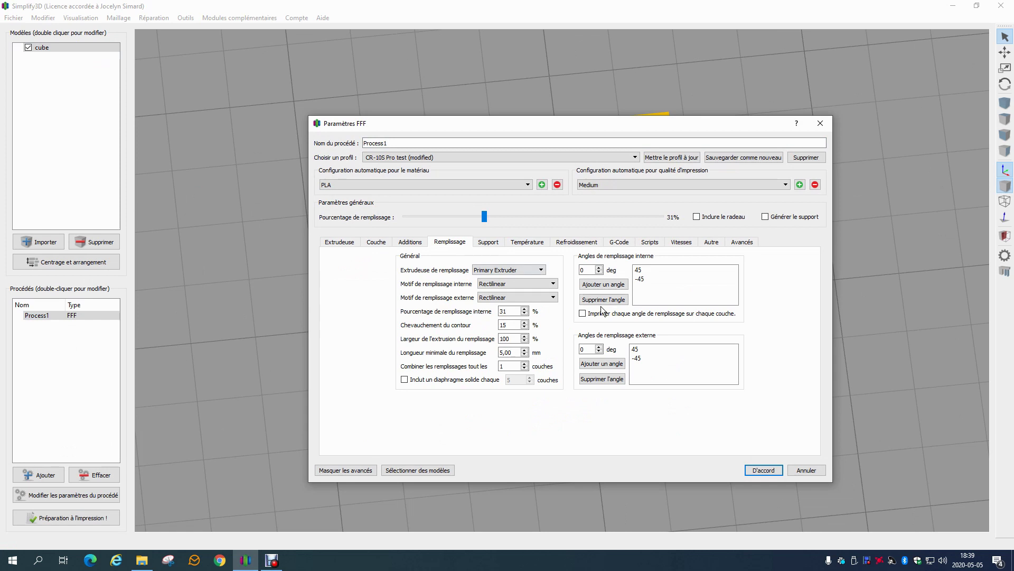
click(638, 350)
click(613, 379)
click(612, 380)
click(764, 470)
Slice the cube and limit the preview to line 464 to examine the direction of the solid bottom layers
click(66, 518)
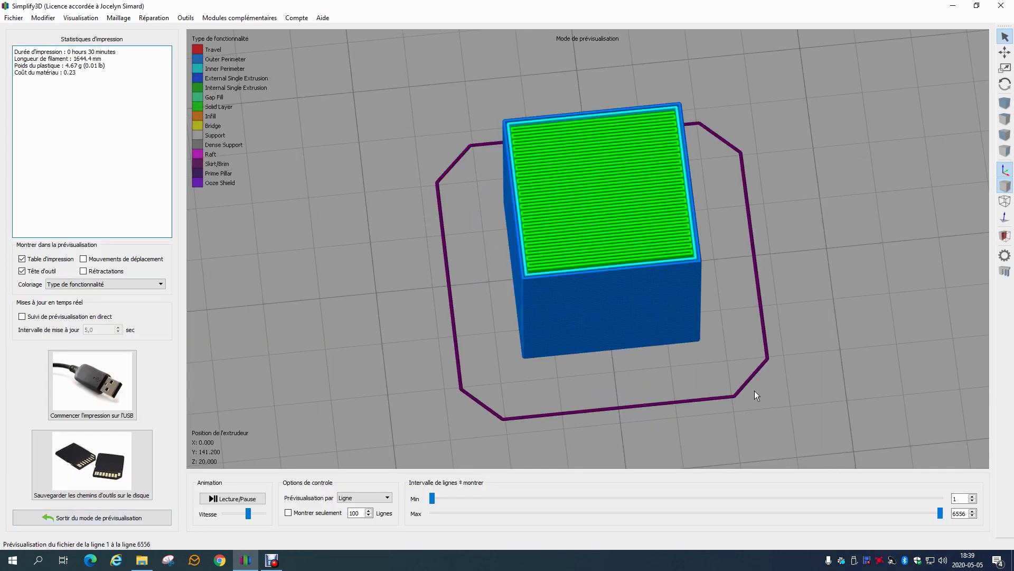
scroll(582, 223, up, 4)
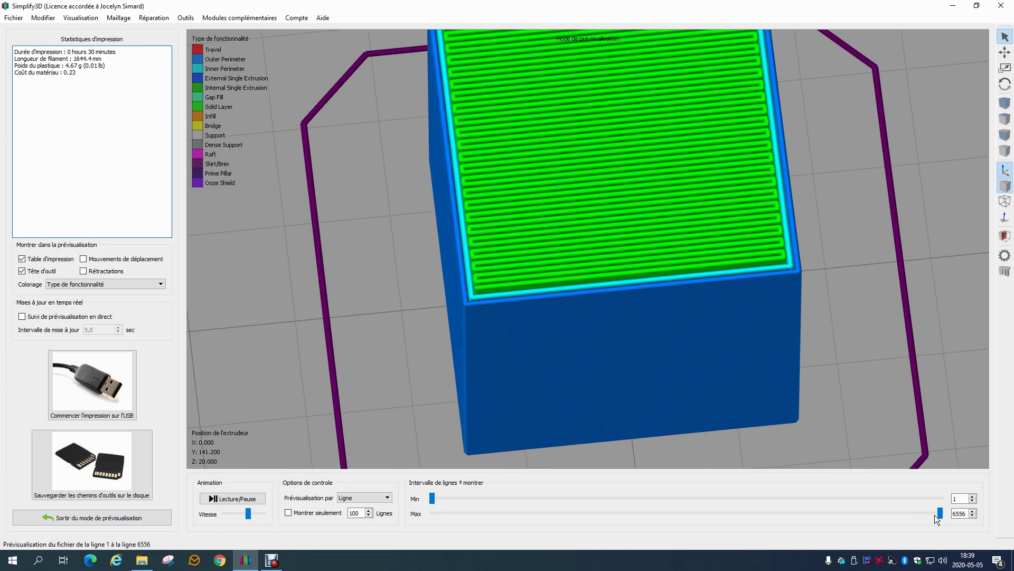
drag(940, 511, 458, 521)
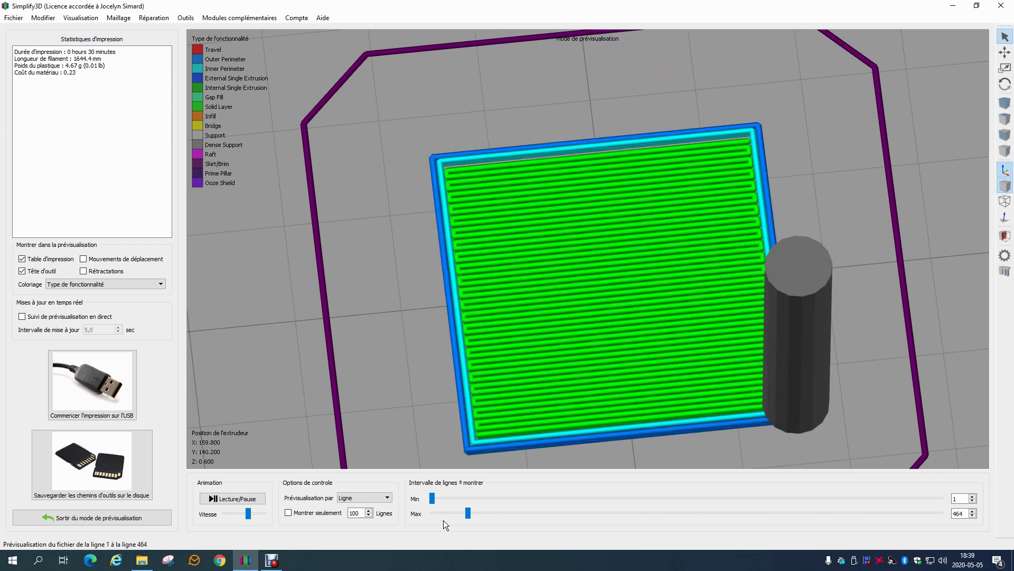
key(ctrl+1)
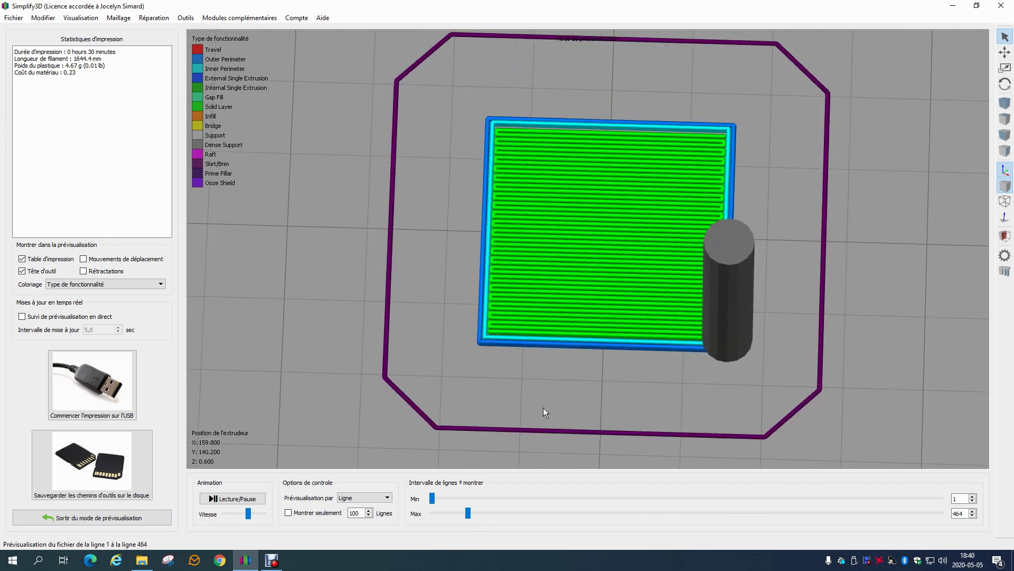
drag(543, 407, 558, 398)
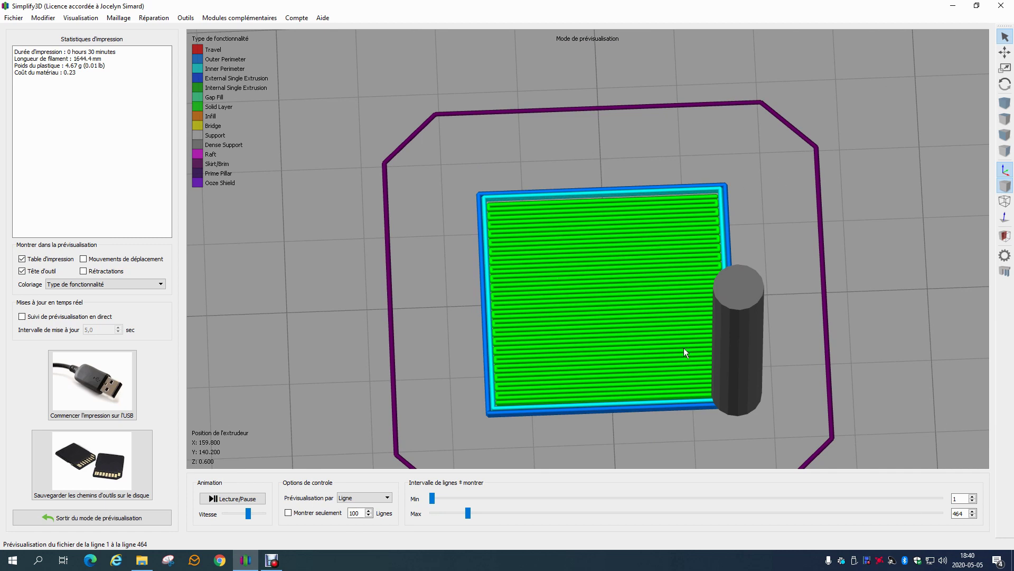
click(65, 515)
Add a 90 degree angle to Process1's external infill angles and apply the settings
click(68, 316)
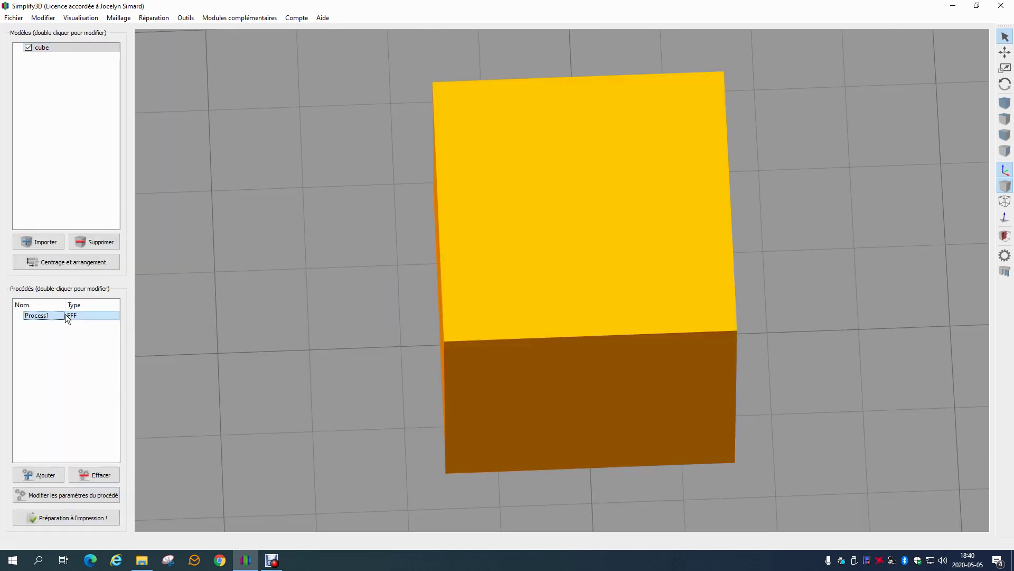
double_click(68, 316)
click(460, 242)
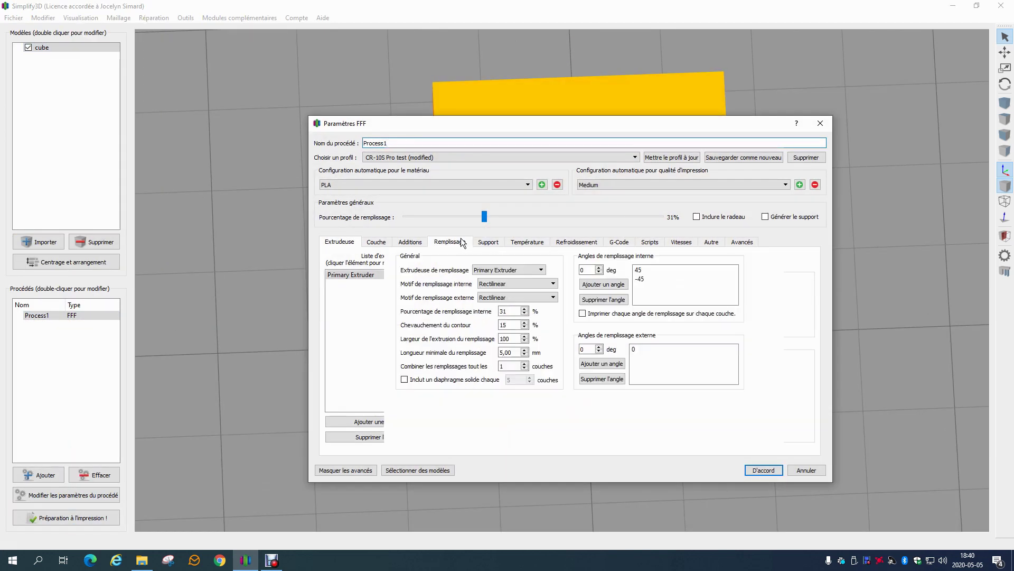
click(637, 349)
double_click(585, 349)
text(90)
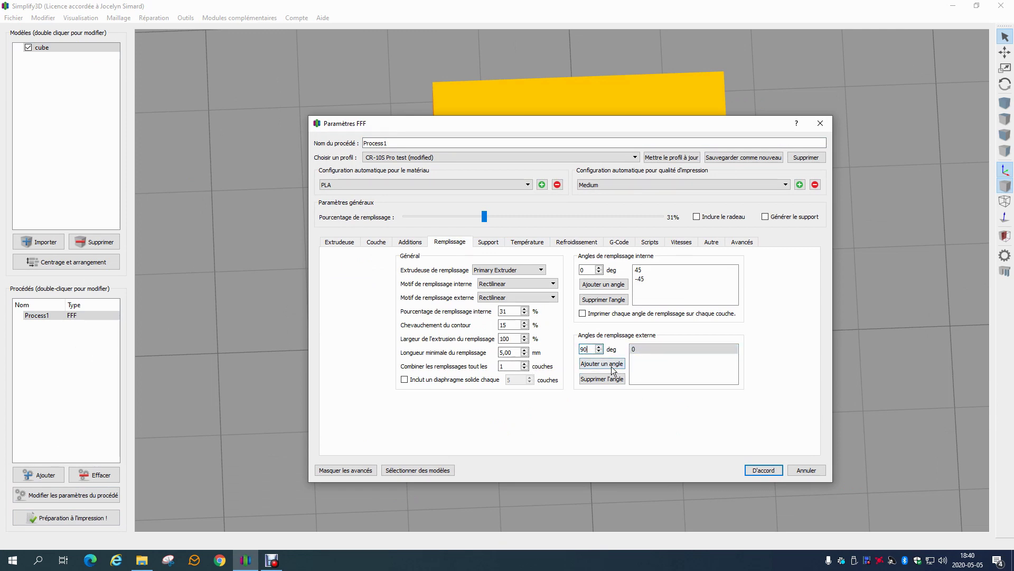
click(613, 365)
click(764, 470)
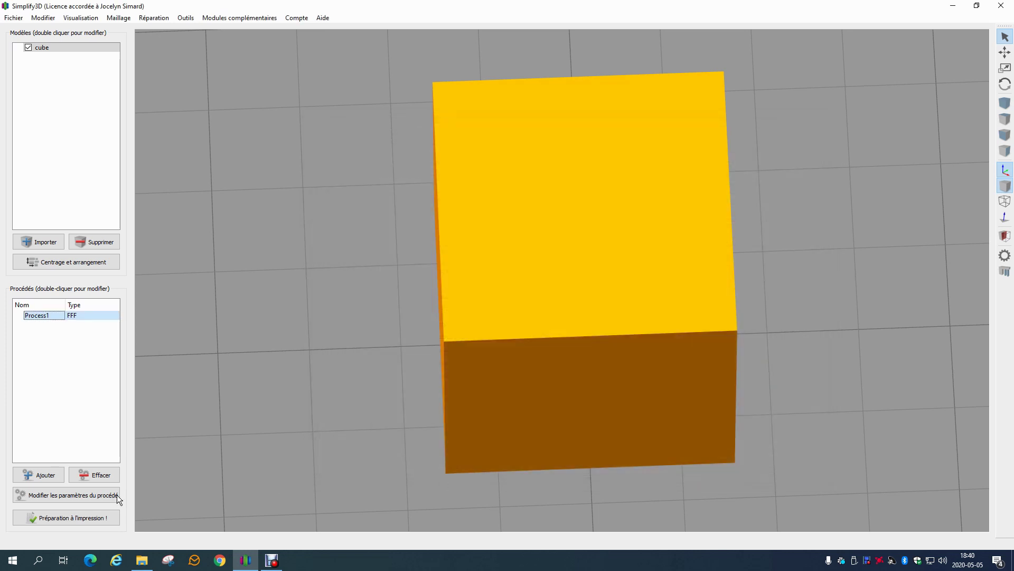
Slice the cube and limit the preview to line 688 to examine how the solid layers alternate direction
click(63, 517)
drag(944, 513, 485, 512)
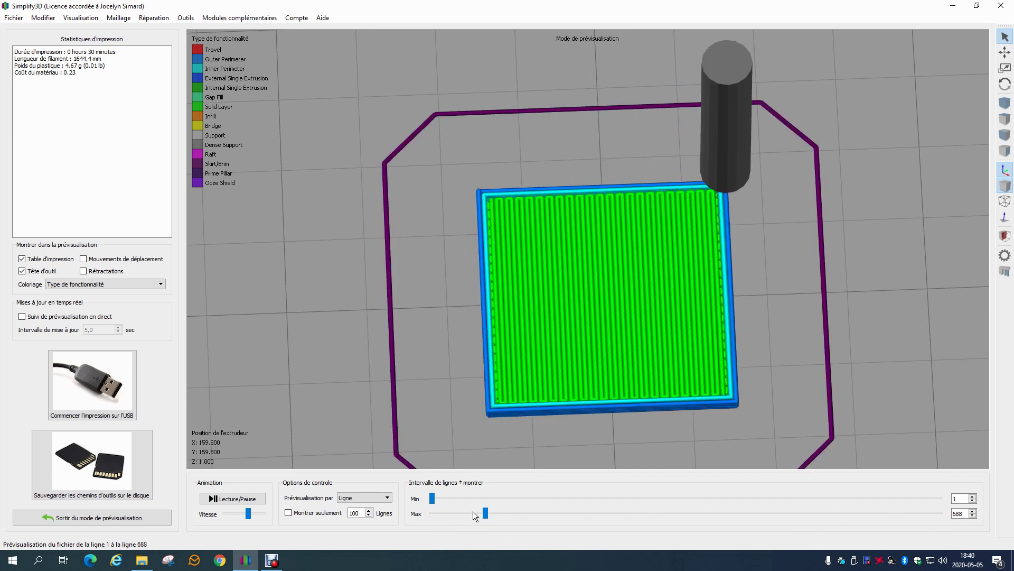
click(92, 517)
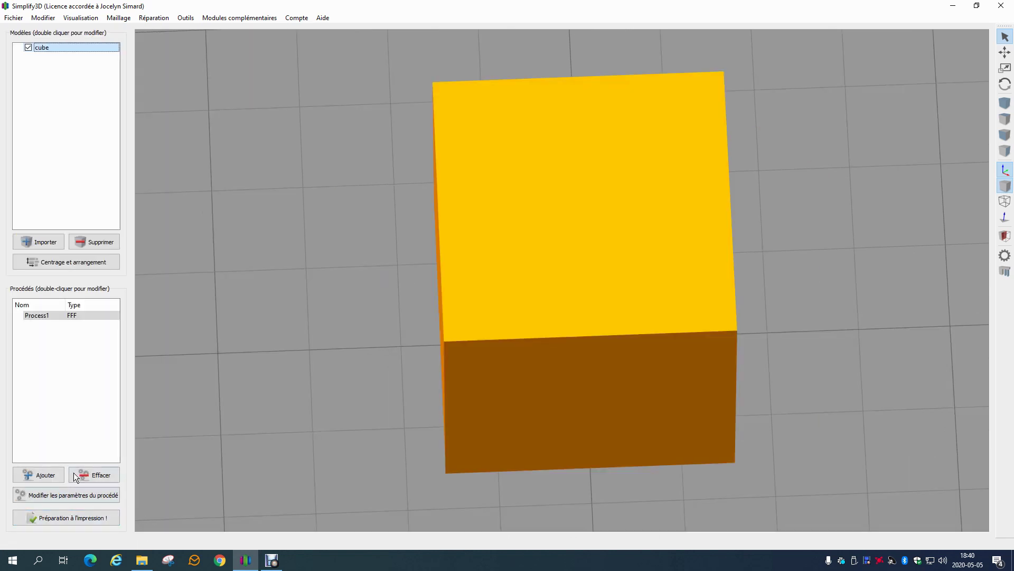
Remove the 90 and 0 degree angles from Process1's external infill angles
double_click(37, 317)
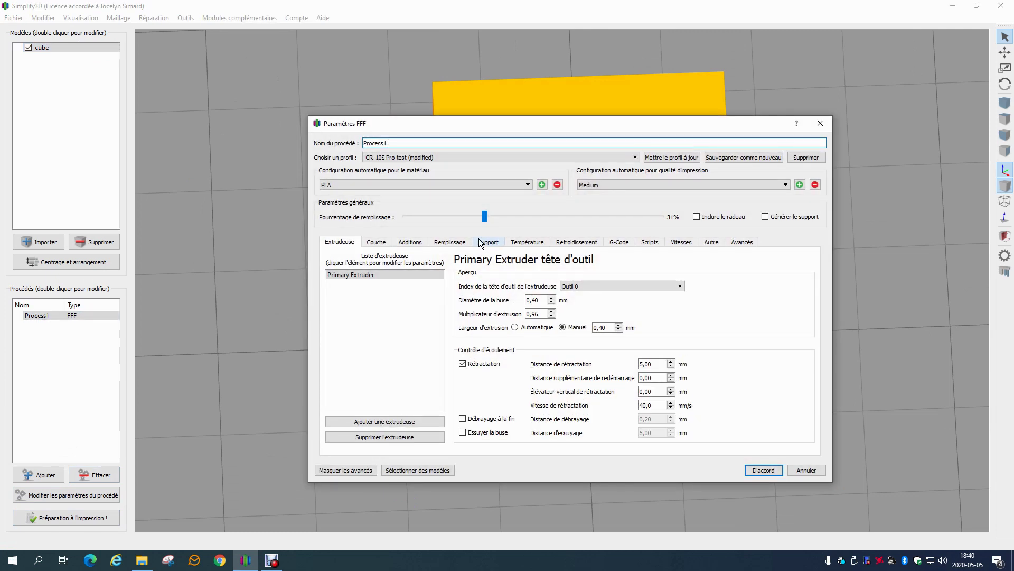
click(450, 242)
click(639, 357)
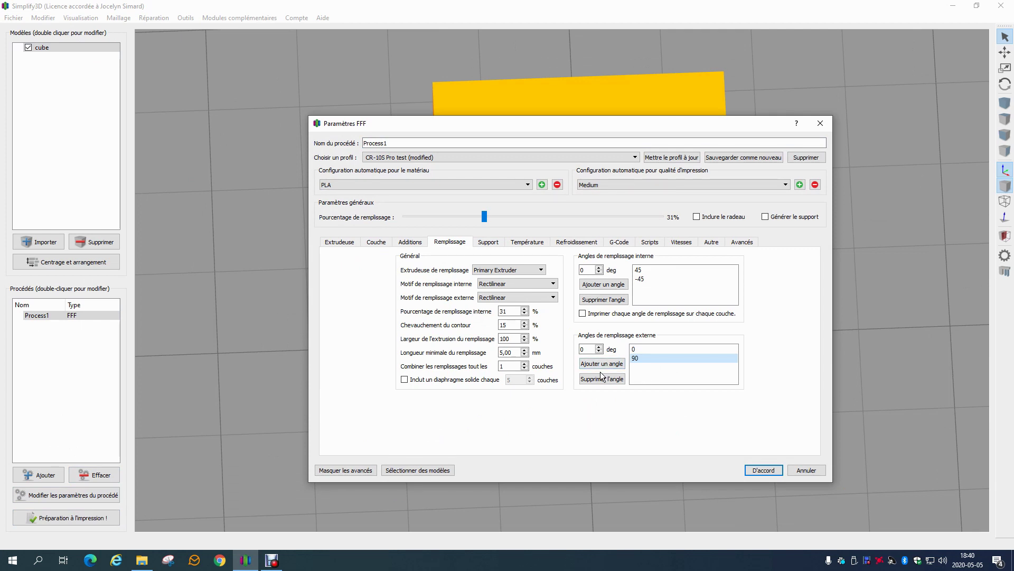
click(601, 378)
click(639, 349)
click(601, 379)
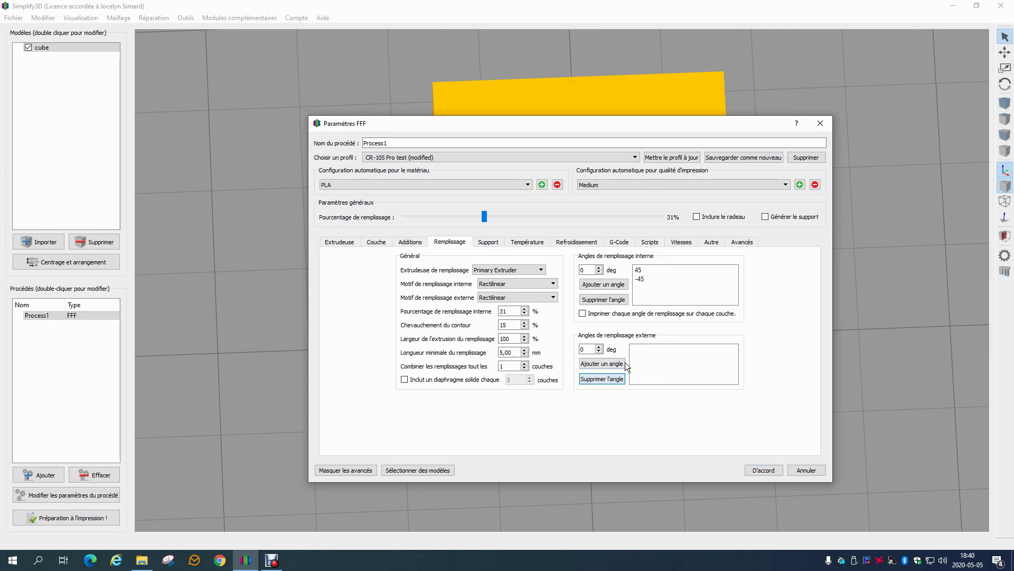
Add 45 and -45 degree angles to the external infill angles
double_click(585, 348)
text(45)
click(609, 365)
click(582, 349)
text(-)
click(602, 364)
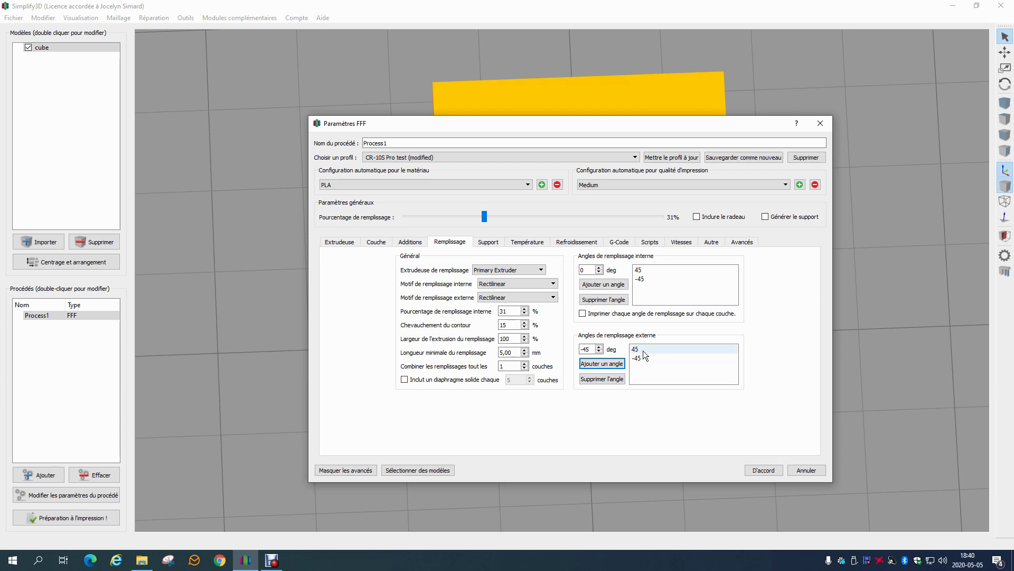
Set the external infill pattern to Concentric and apply the settings
click(510, 297)
click(505, 312)
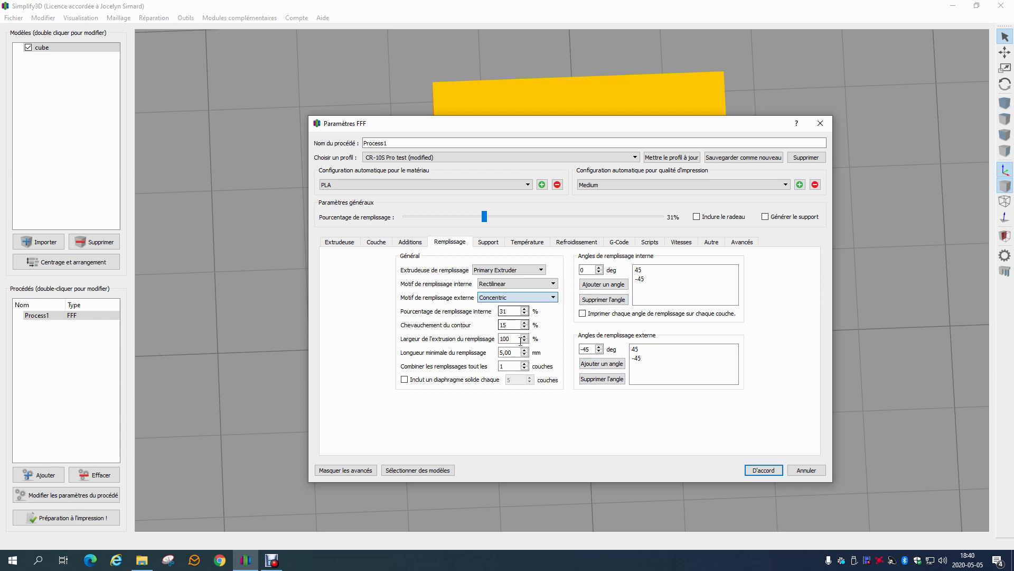
click(767, 468)
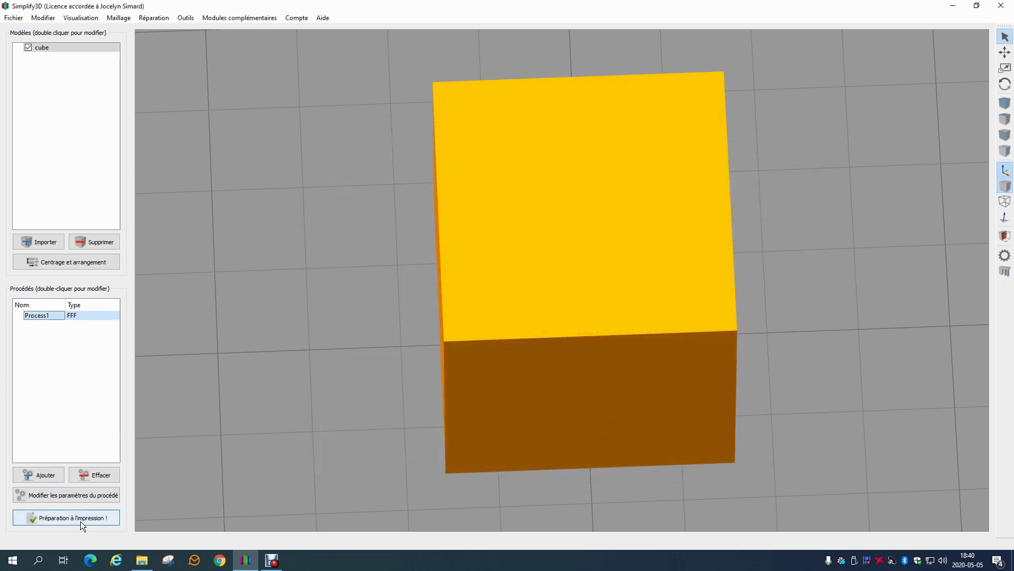
Slice the cube and limit the preview to line 461 to examine the concentric solid bottom layers, closing the preview when done
click(80, 519)
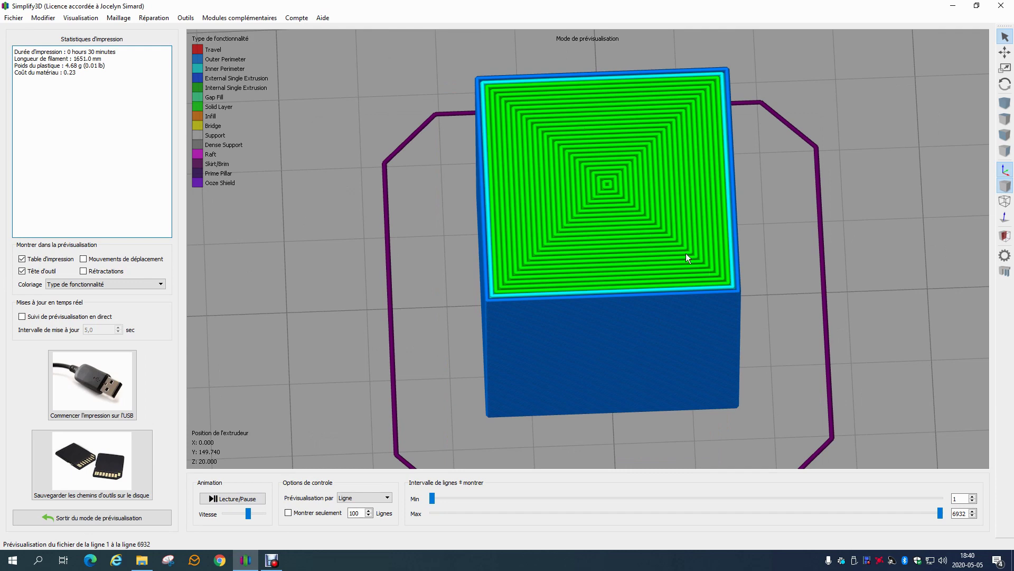
drag(940, 513, 465, 515)
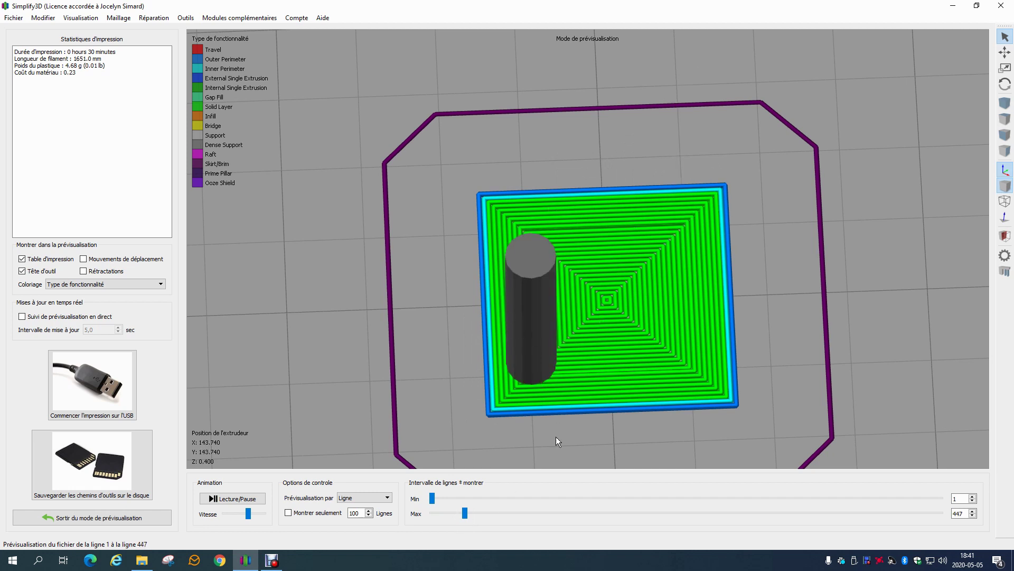
drag(465, 515, 466, 515)
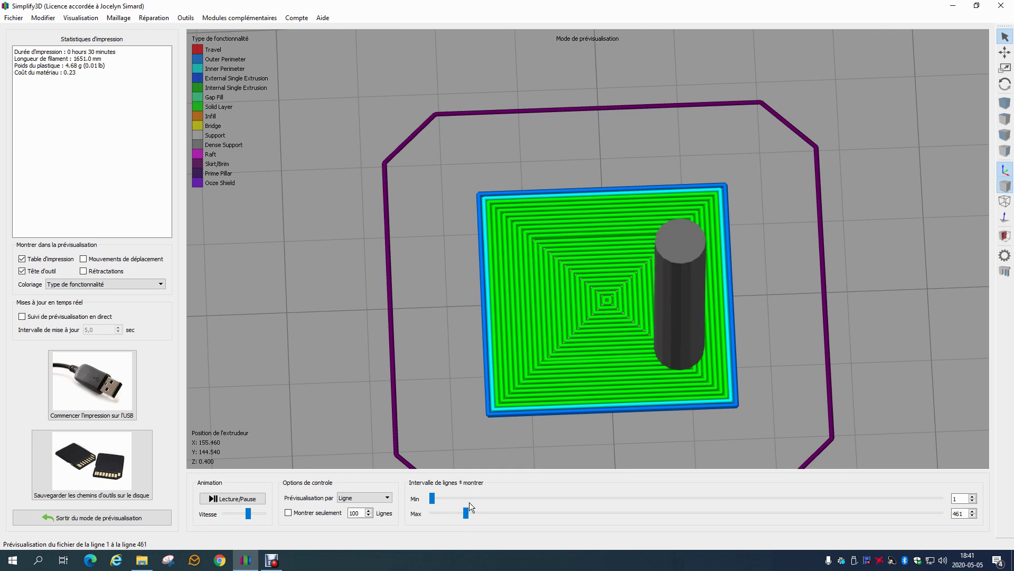
scroll(499, 370, up, 5)
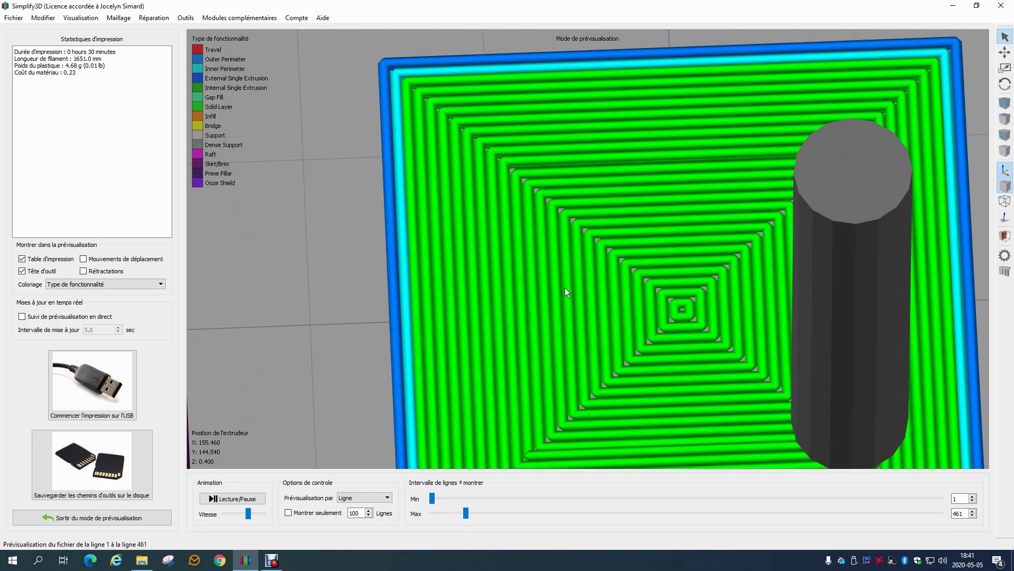
scroll(581, 301, down, 3)
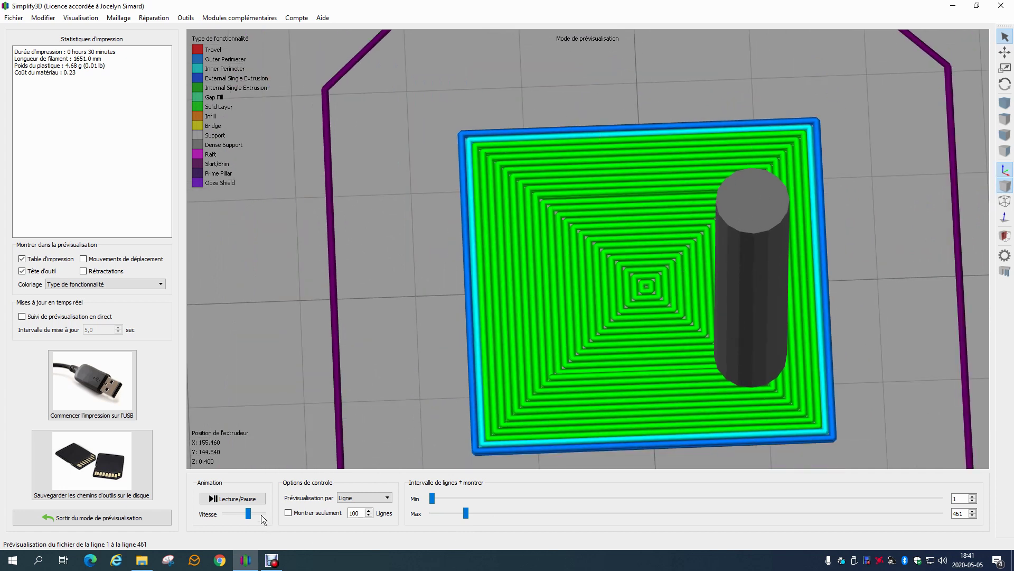
click(98, 517)
Set Process1's external infill pattern to Rectilinear and apply the settings
click(55, 315)
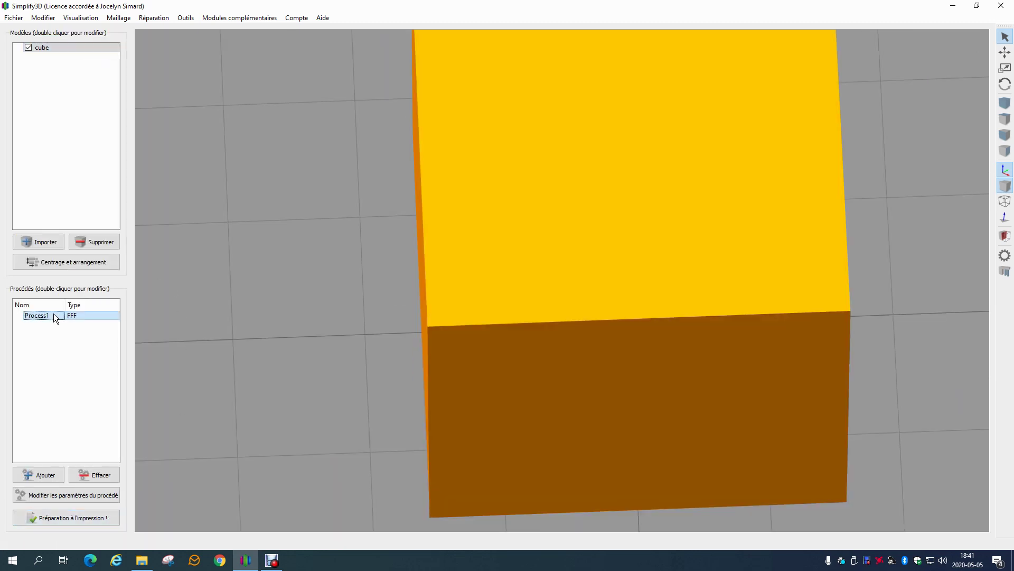
double_click(55, 315)
click(450, 241)
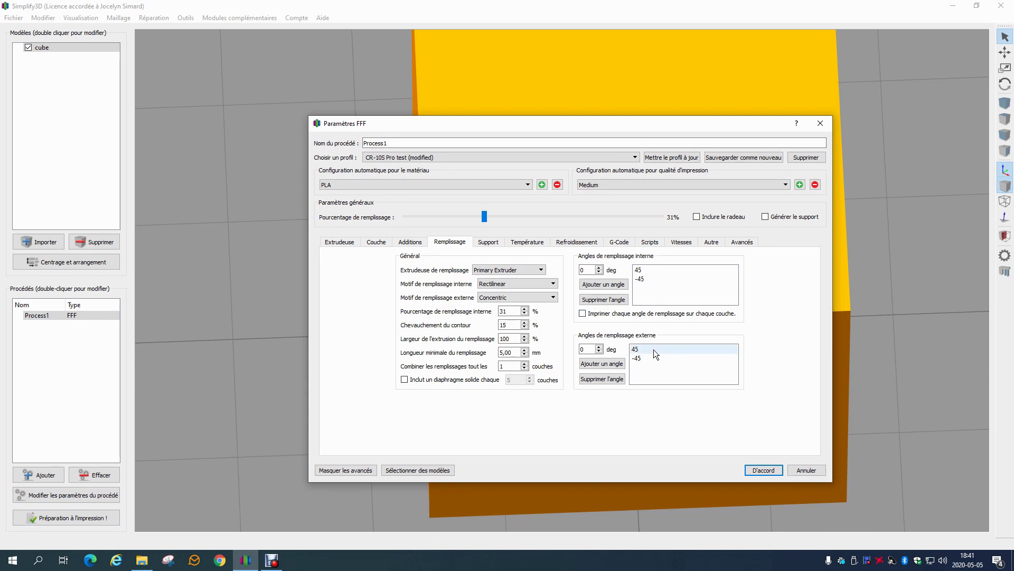
click(500, 297)
click(499, 306)
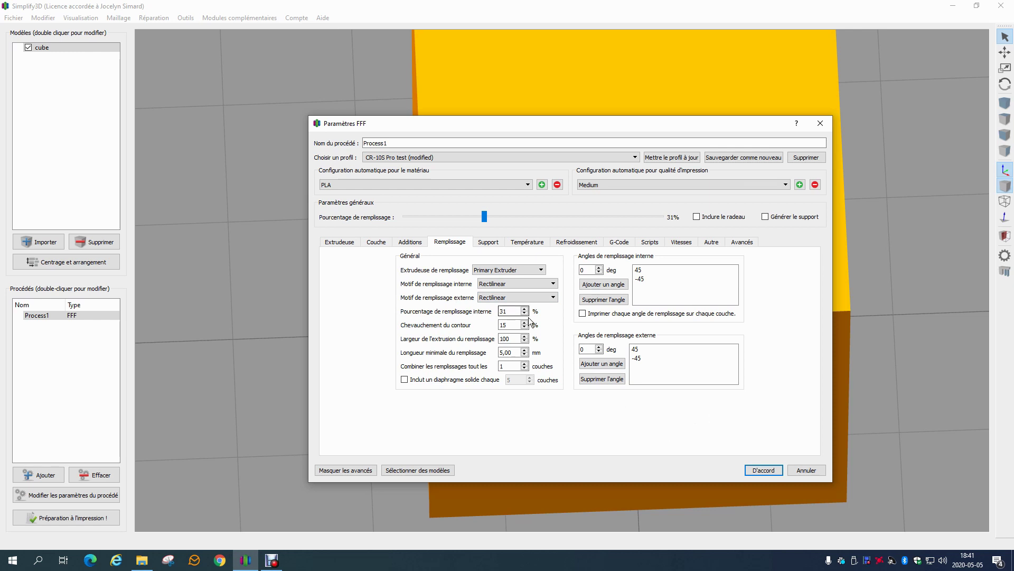
click(764, 470)
Slice the cube and reduce the previewed line range to look beneath the rectilinear top layers, closing the preview when done
scroll(781, 414, down, 5)
click(72, 518)
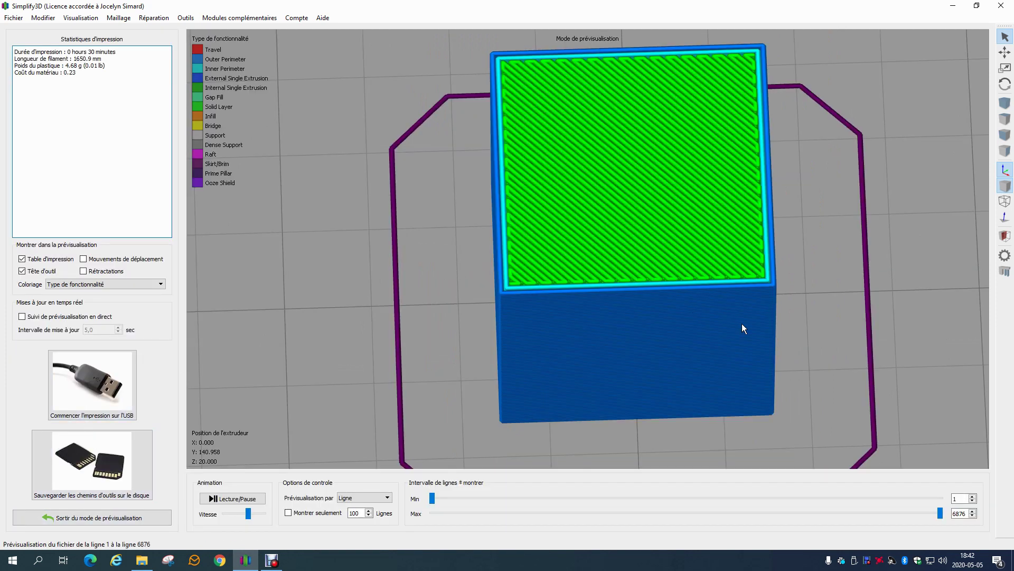
drag(941, 513, 831, 513)
click(122, 518)
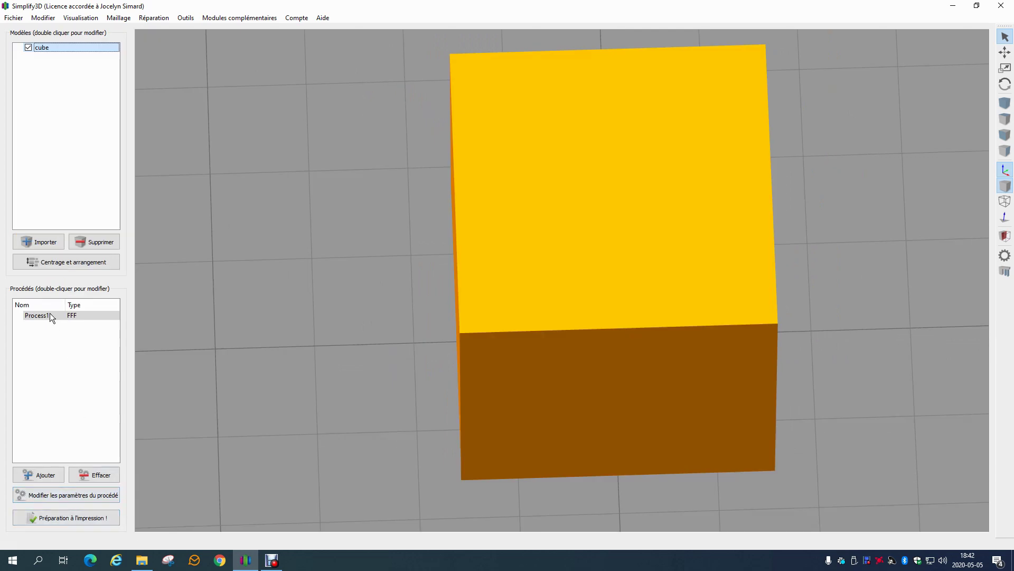
Set Process1's infill percentage to 20% and its outline overlap to 20%, and apply the settings
double_click(49, 315)
click(449, 241)
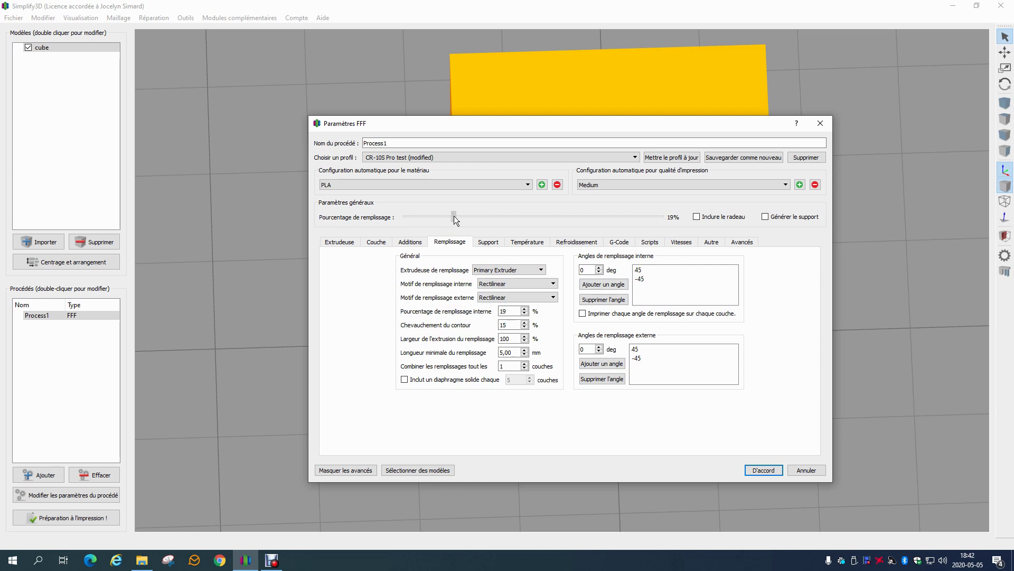
double_click(507, 324)
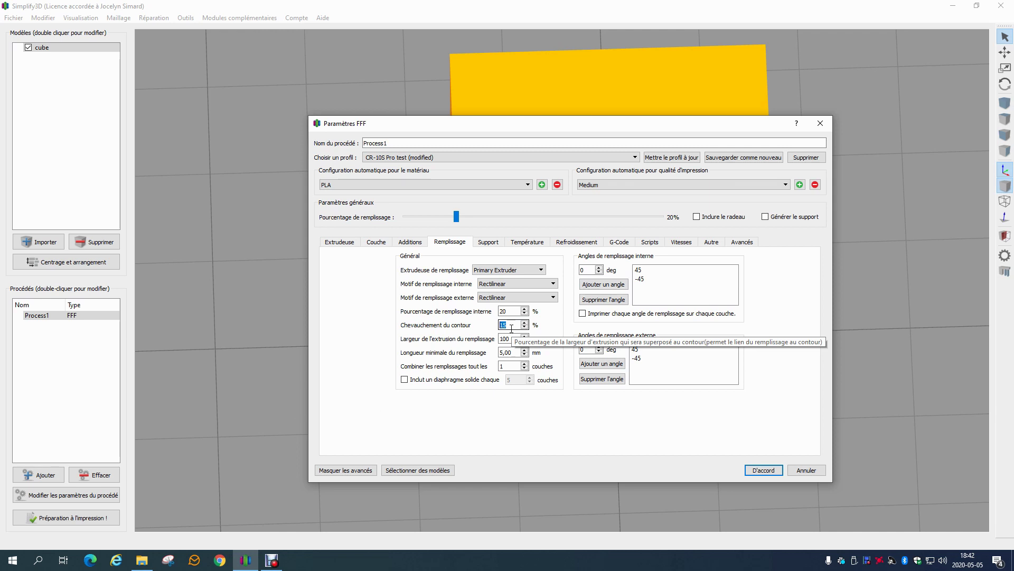
text(20)
text(5)
key(BackSpace)
text(0)
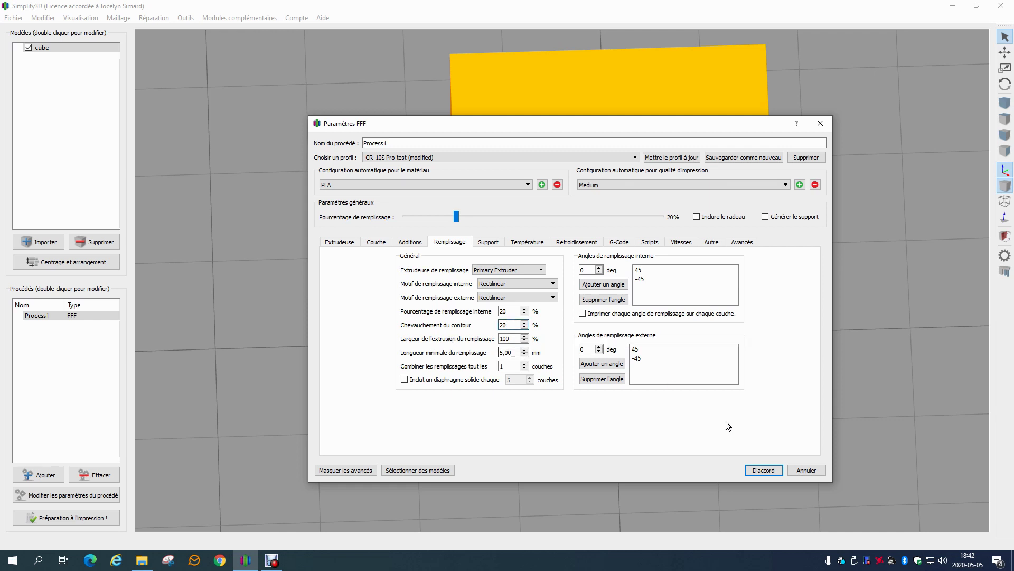
click(761, 470)
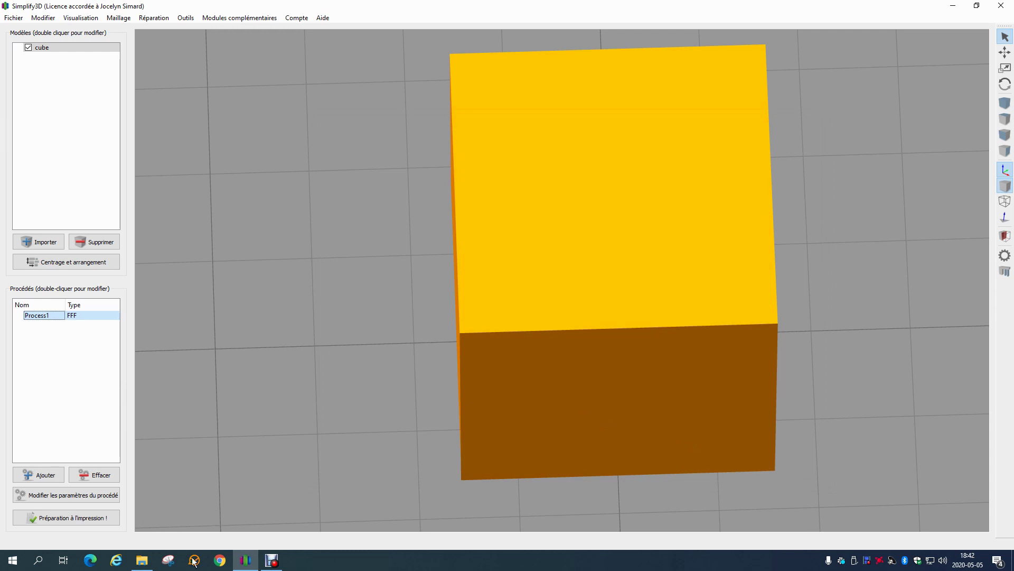
Slice the cube and limit the preview to line 5238 to examine up close where the solid infill meets the inner perimeter
click(103, 518)
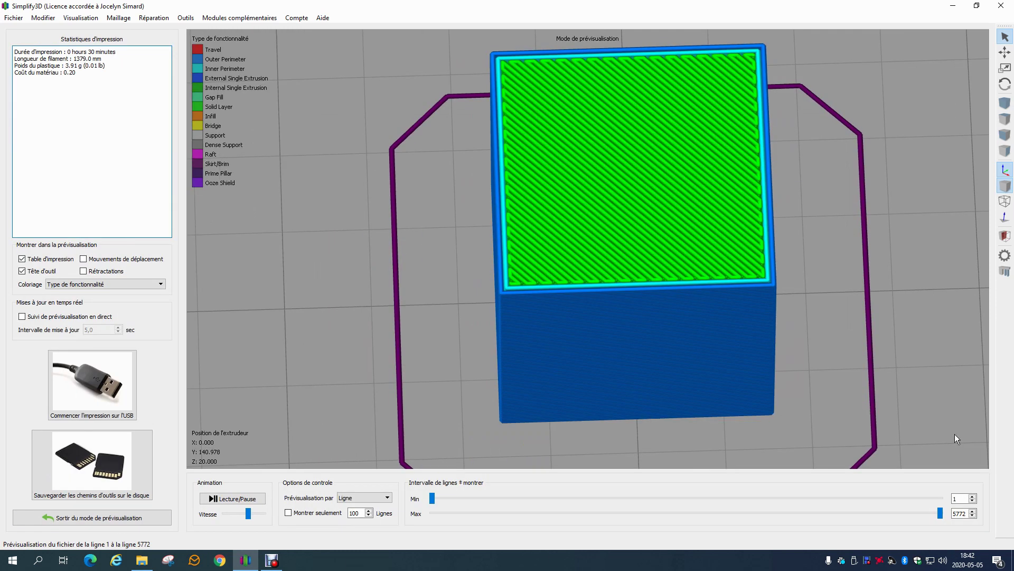
drag(923, 514, 892, 513)
scroll(615, 411, up, 10)
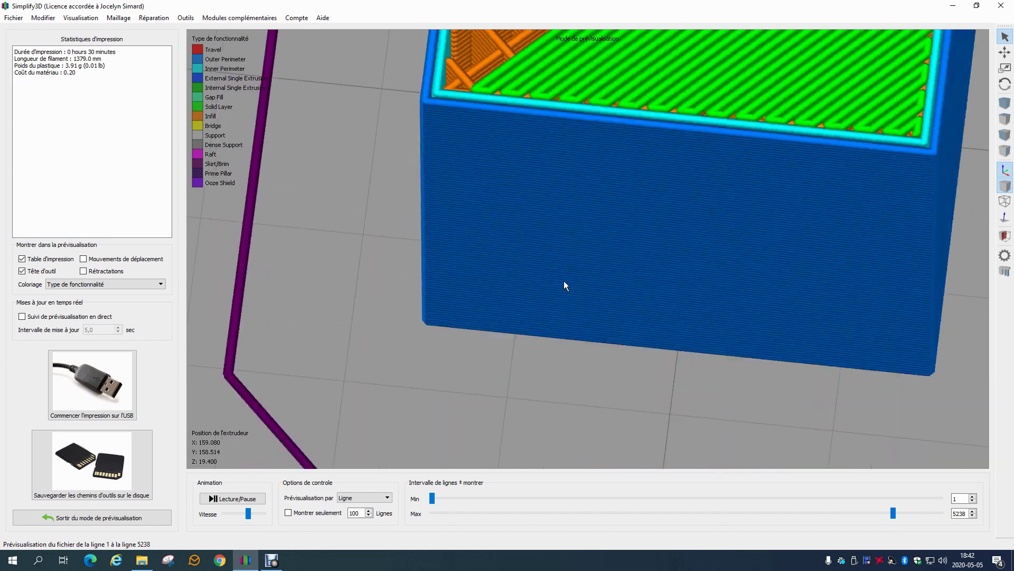
drag(563, 280, 490, 226)
scroll(491, 226, up, 3)
right_drag(489, 226, 557, 281)
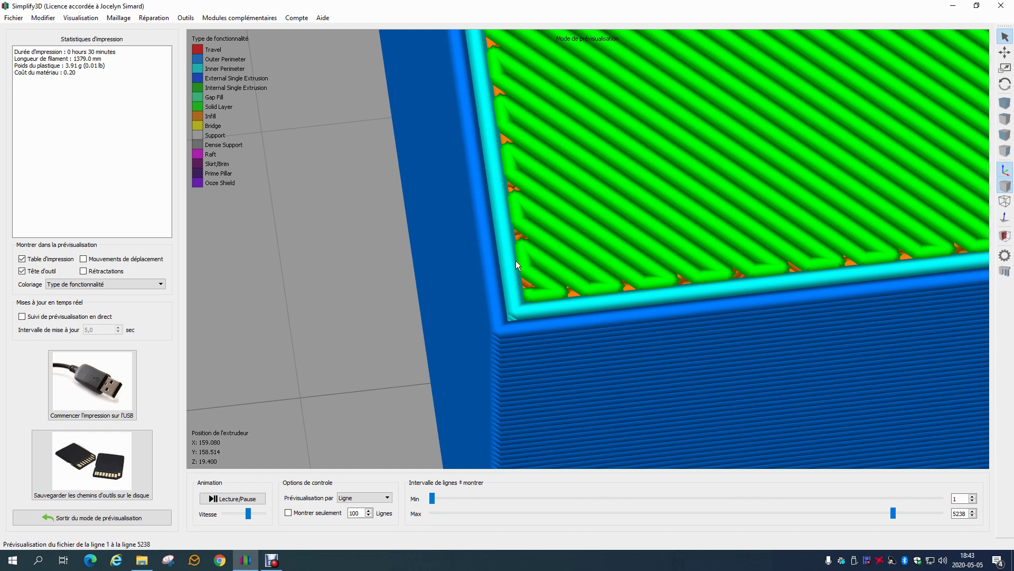
click(128, 518)
Set Process1's outline overlap to 10% and apply the settings
double_click(37, 317)
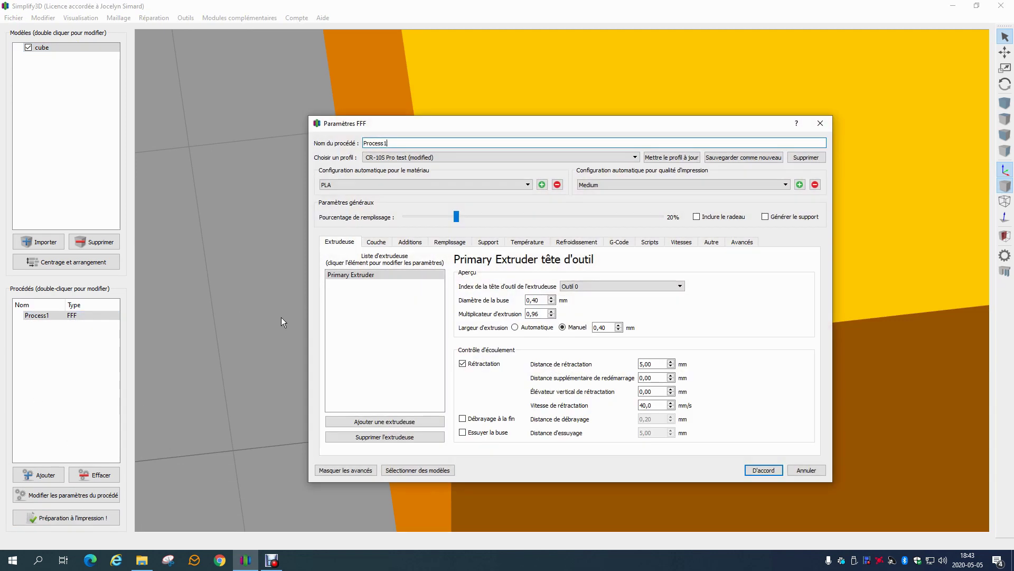
click(446, 242)
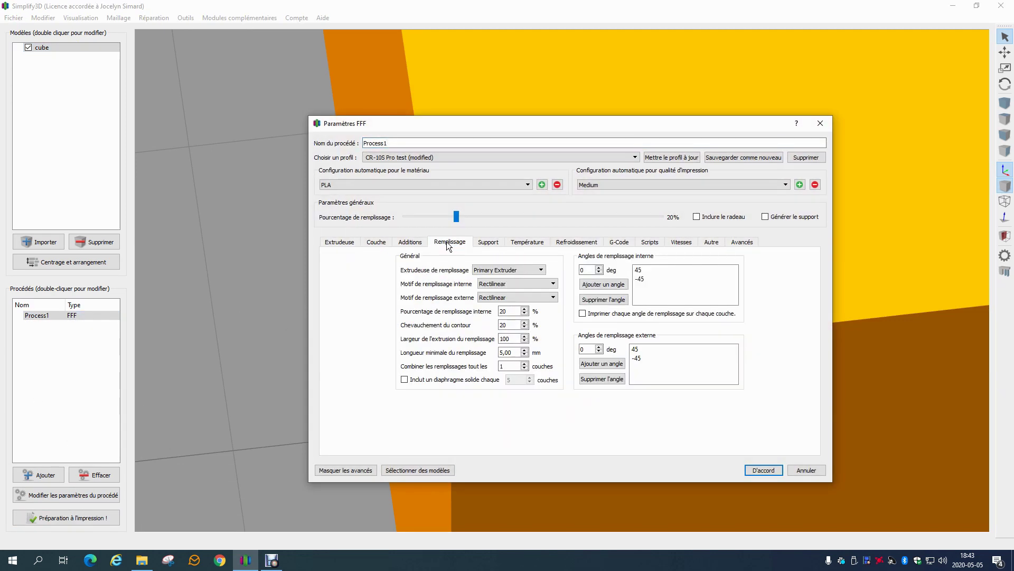
double_click(511, 325)
text(10)
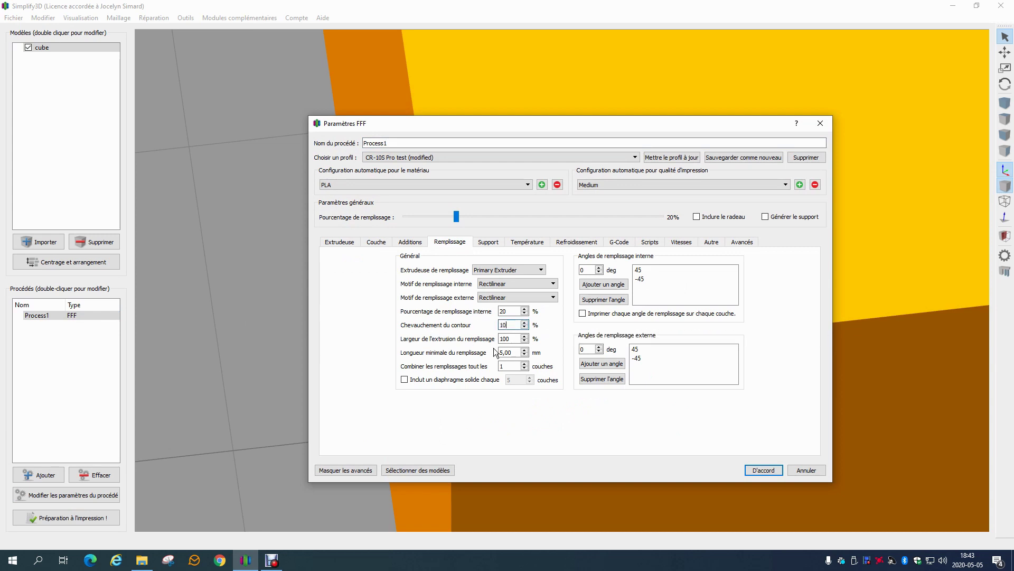
click(764, 471)
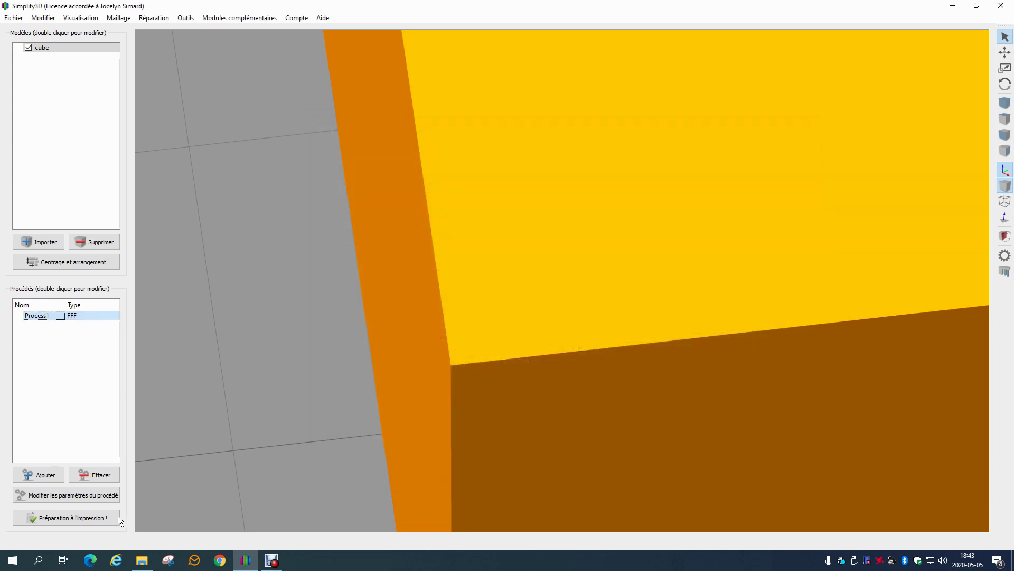
Slice the cube and limit the preview to line 5662 to examine the infill's overlap with the perimeter at a corner
click(74, 517)
scroll(603, 309, down, 3)
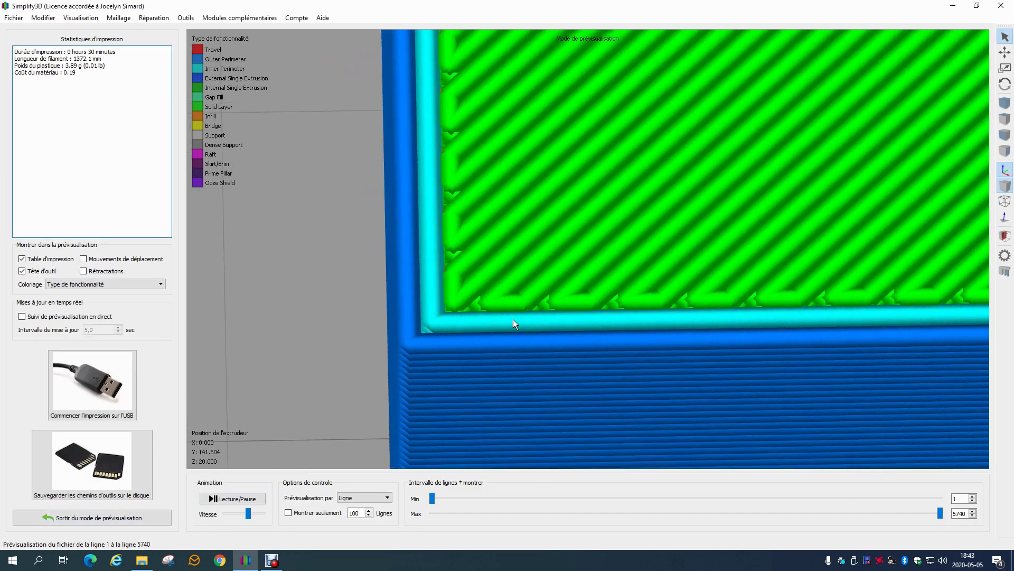
scroll(513, 319, down, 5)
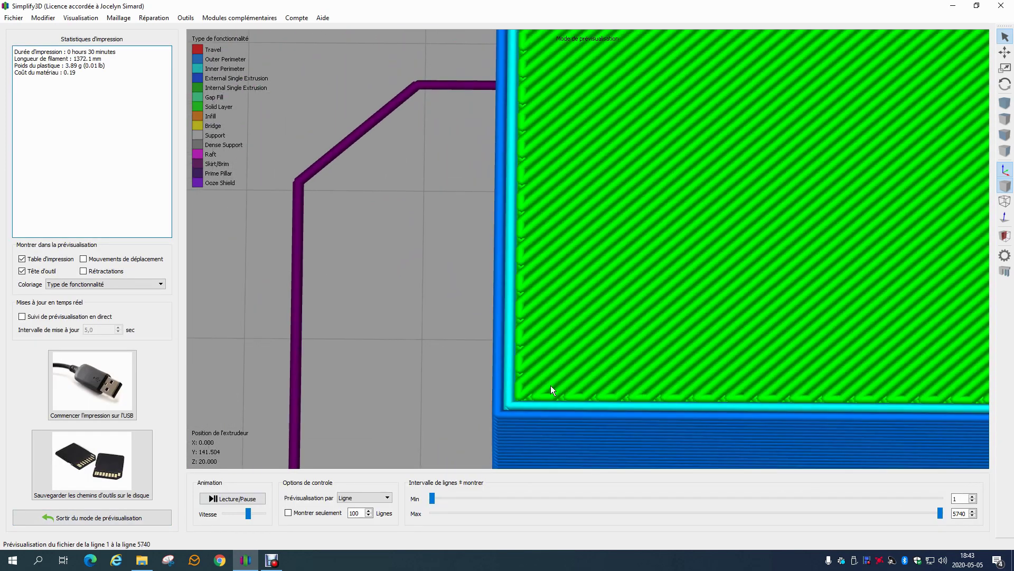
scroll(537, 269, up, 5)
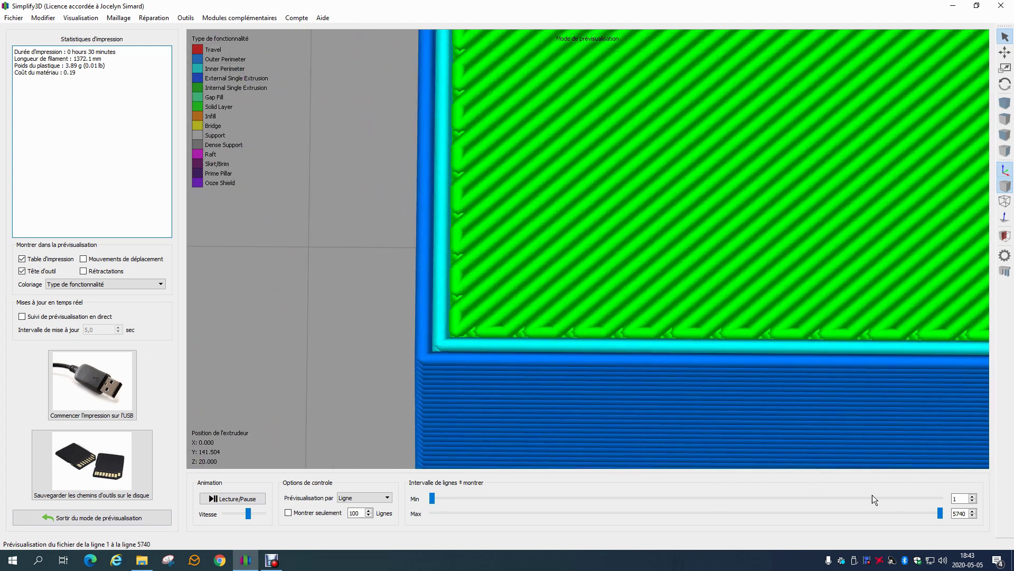
drag(940, 513, 936, 514)
scroll(445, 290, up, 1)
scroll(446, 290, up, 2)
scroll(457, 344, up, 1)
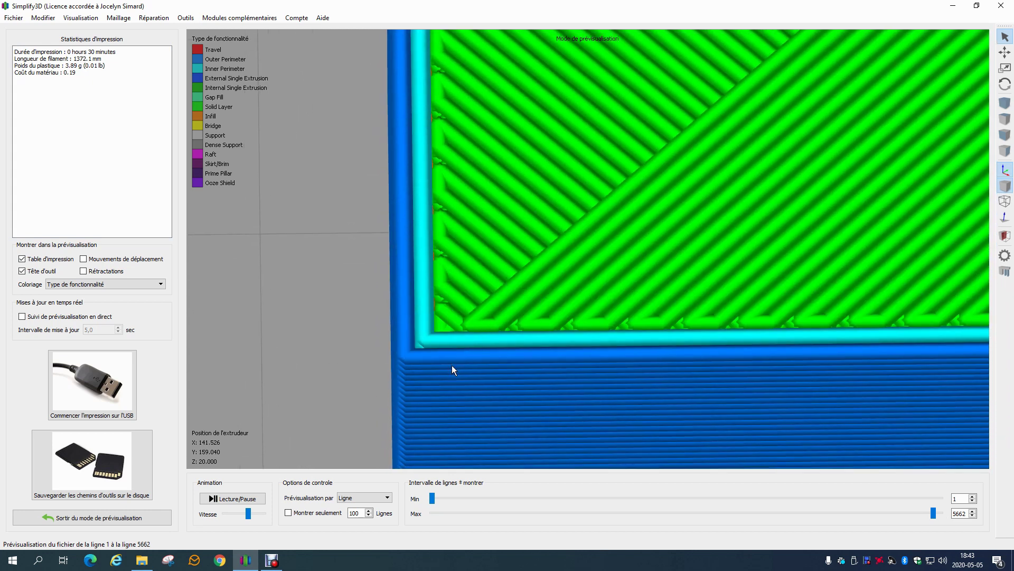
click(137, 517)
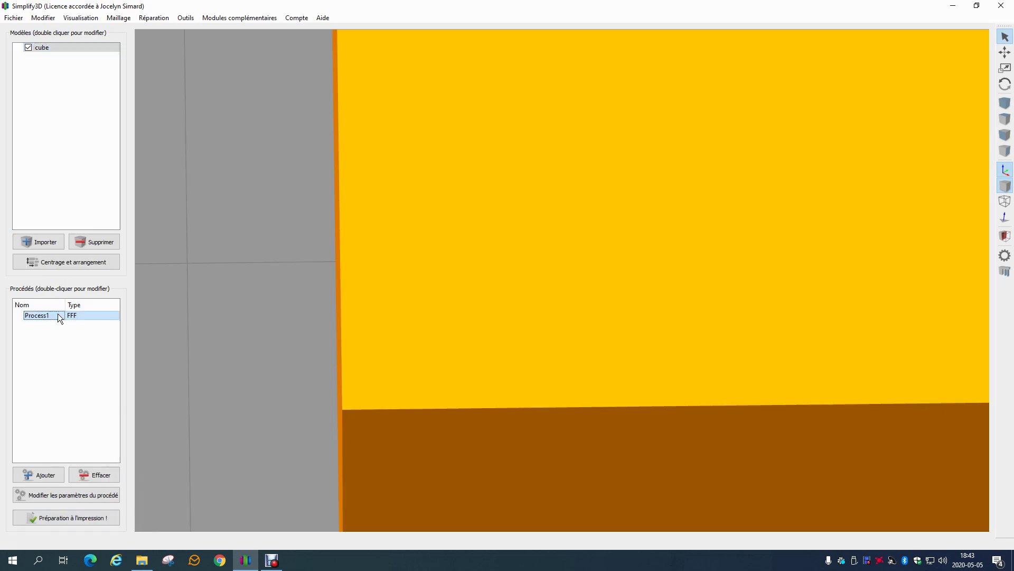
Set Process1's outline overlap to 90%, apply the settings and slice the cube
double_click(58, 314)
click(450, 243)
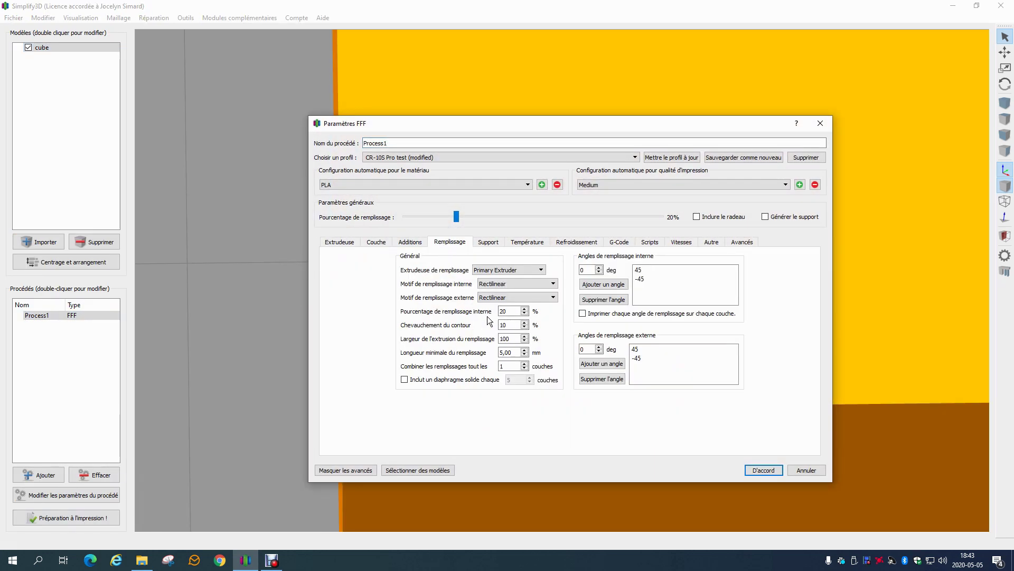
drag(513, 327, 459, 329)
text(90)
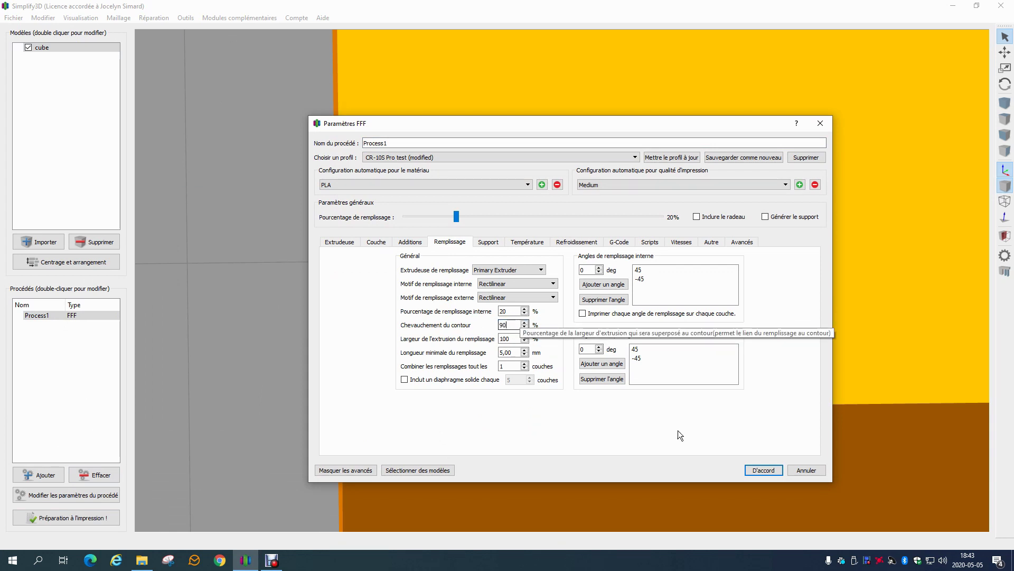
click(763, 468)
click(90, 520)
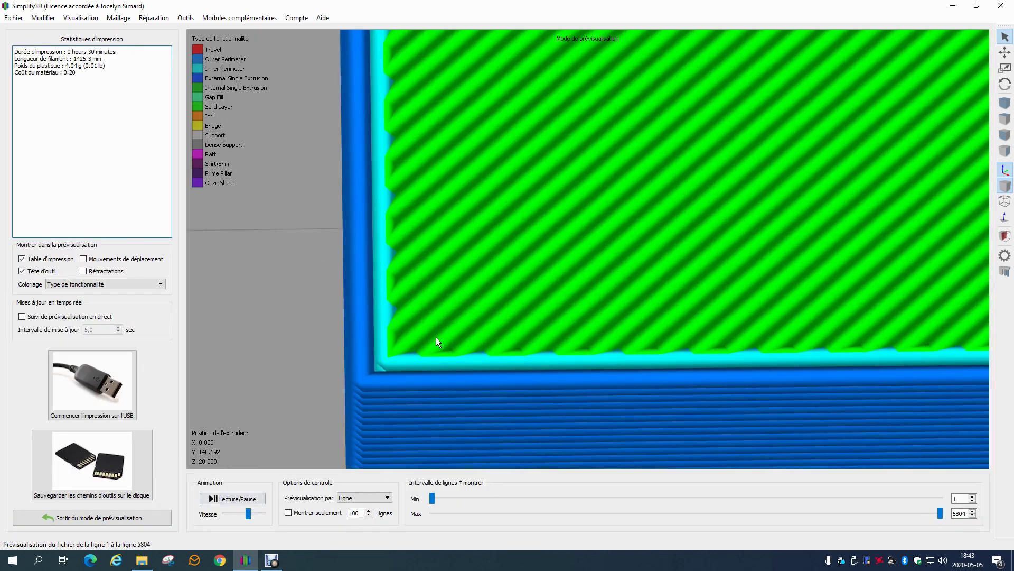
Limit the preview to line 5370 to examine the 90% infill overlap at the cube's corner, then leave the preview
drag(436, 337, 494, 370)
drag(940, 515, 903, 512)
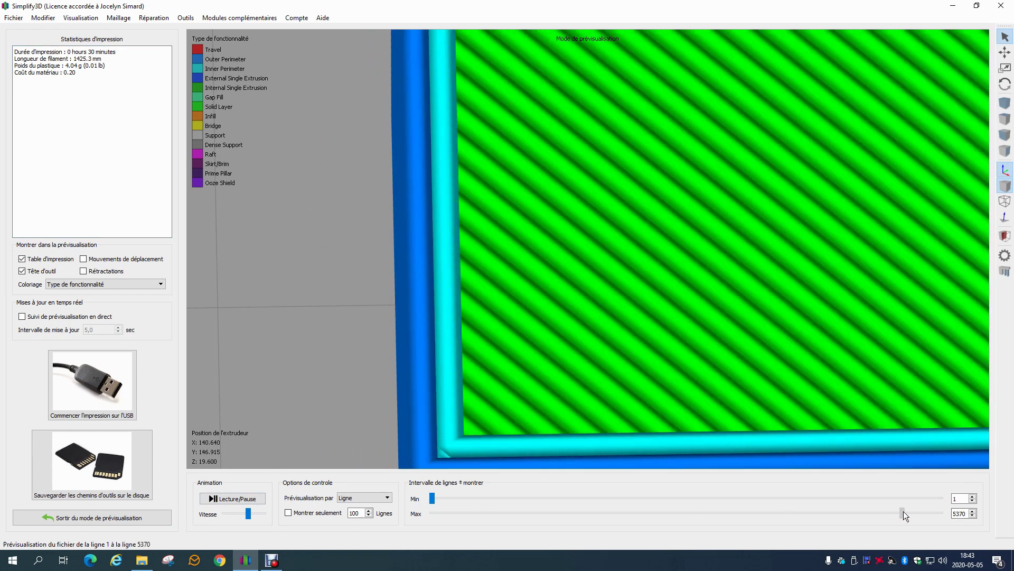
click(145, 517)
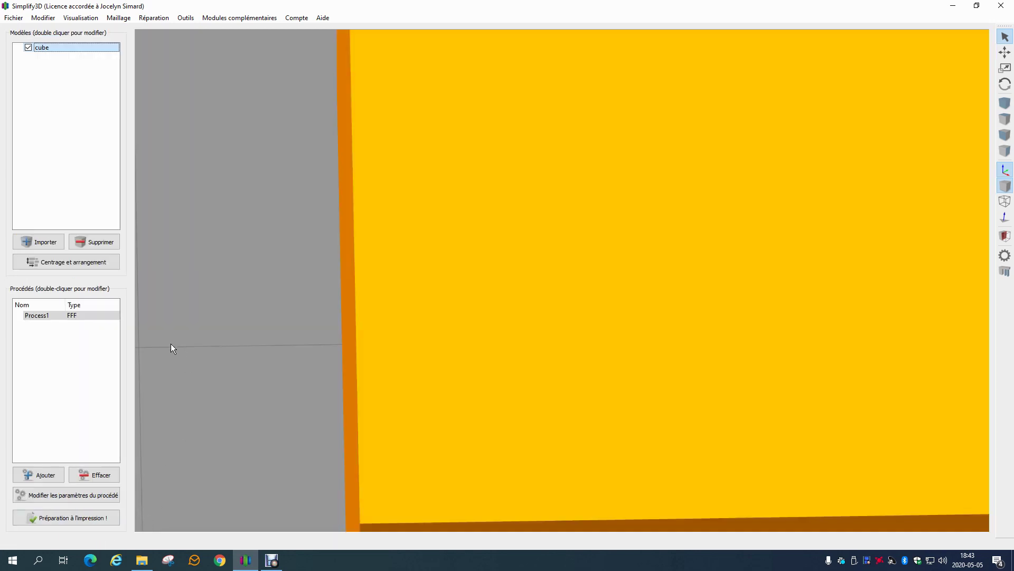
Set Process1's outline overlap to 20%
double_click(95, 315)
click(404, 244)
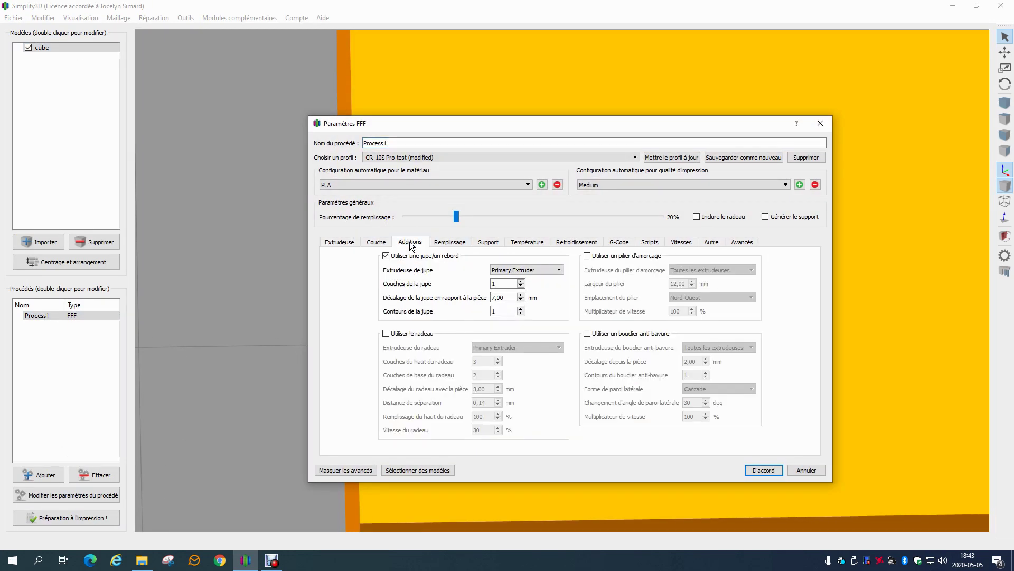
click(449, 241)
key(Tab)
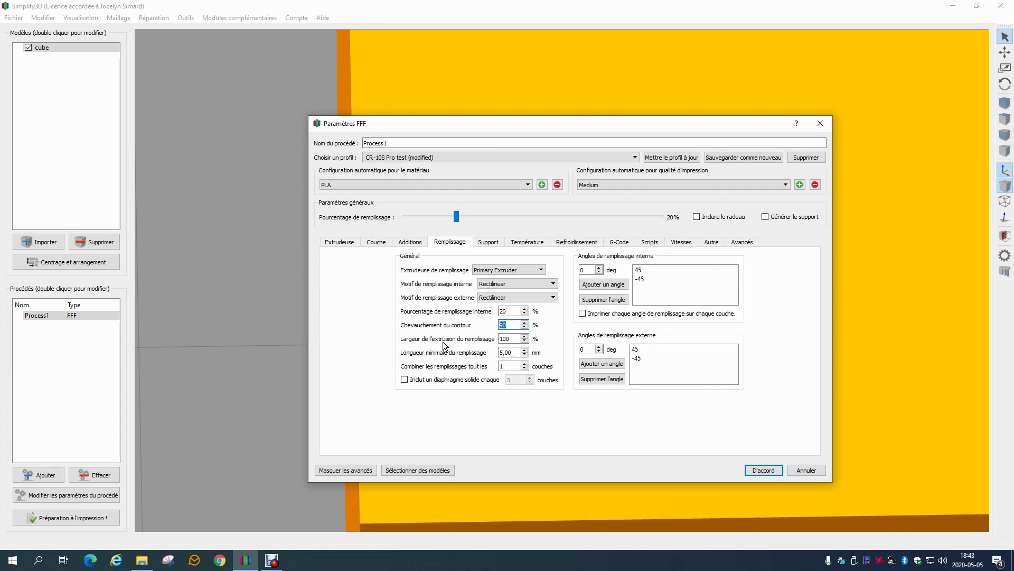
text(20)
Check the first-layer width setting and try an infill extrusion width of 120%
click(376, 242)
double_click(667, 284)
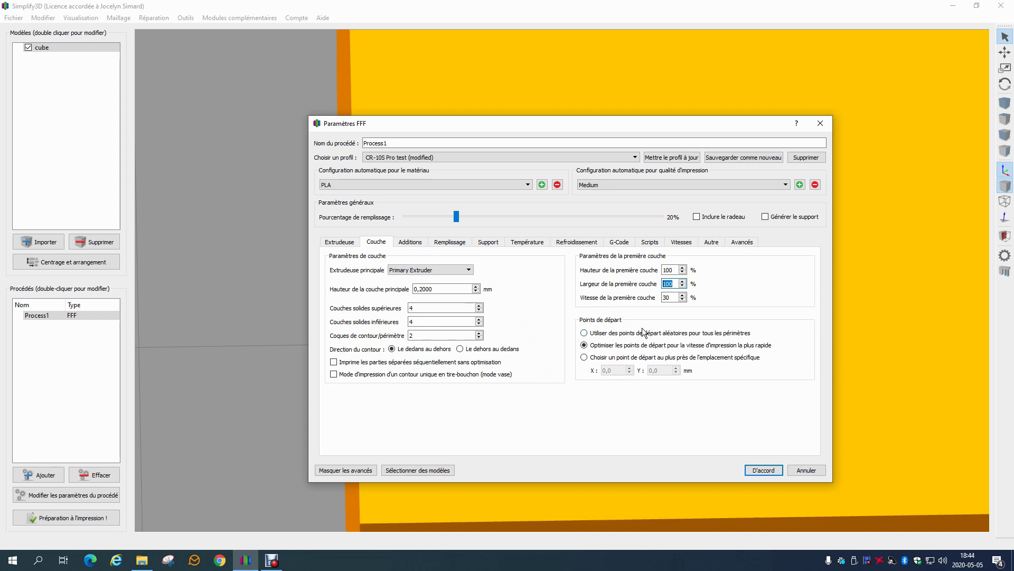
click(467, 243)
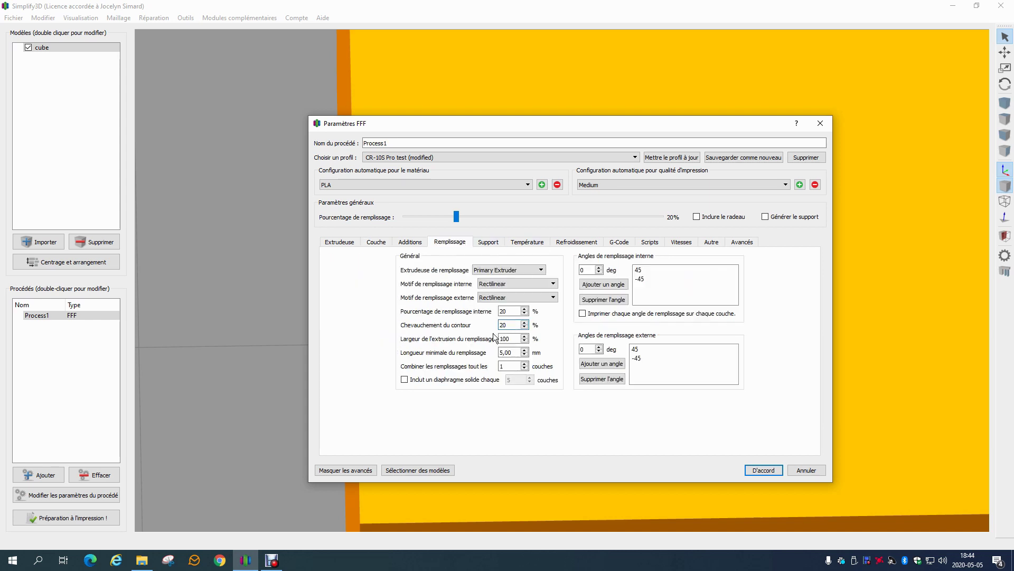
double_click(515, 340)
text(12)
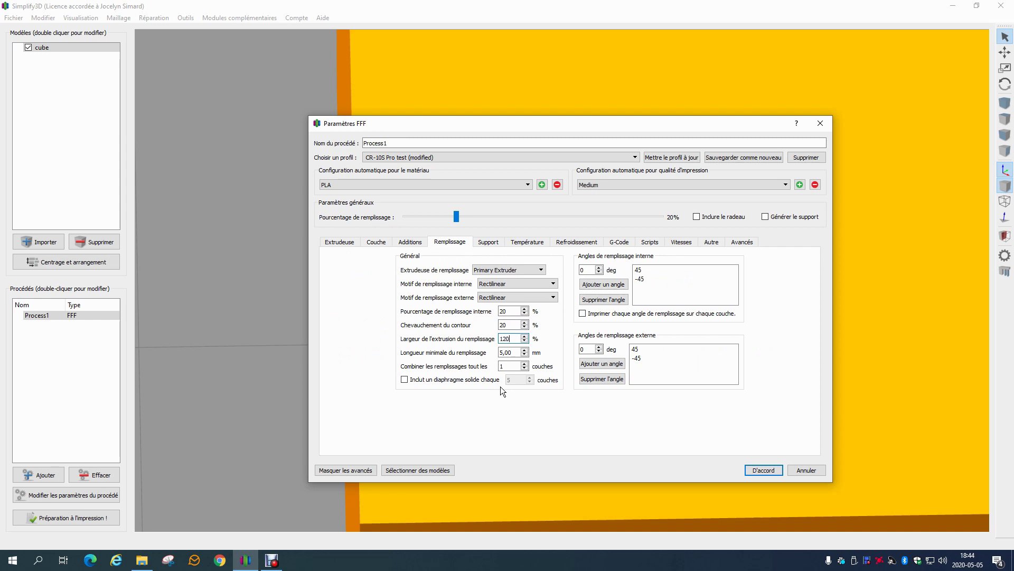
Set the infill extrusion width back to 100% and apply Process1's settings
click(506, 338)
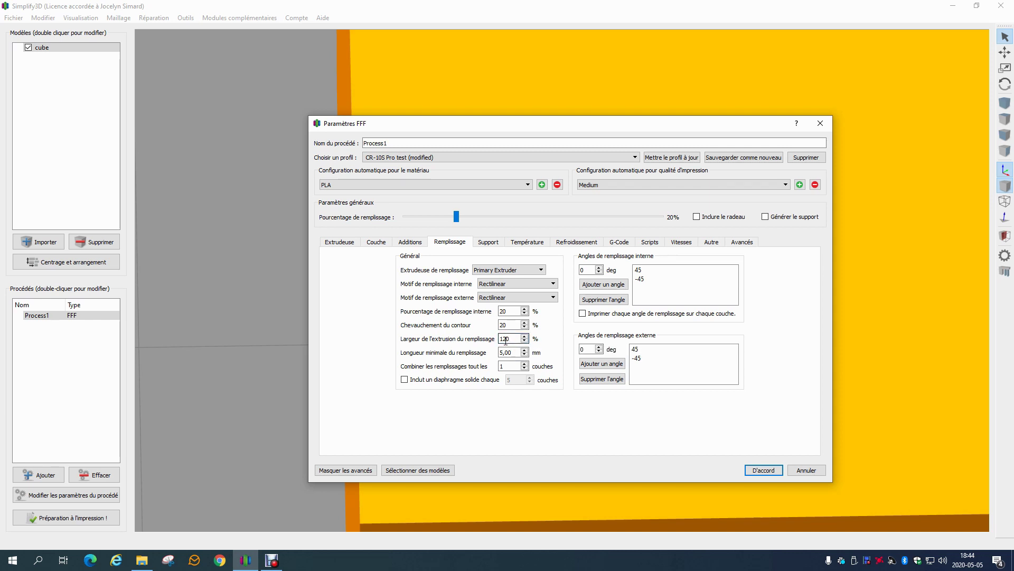
double_click(505, 338)
text(11)
key(BackSpace)
text(00)
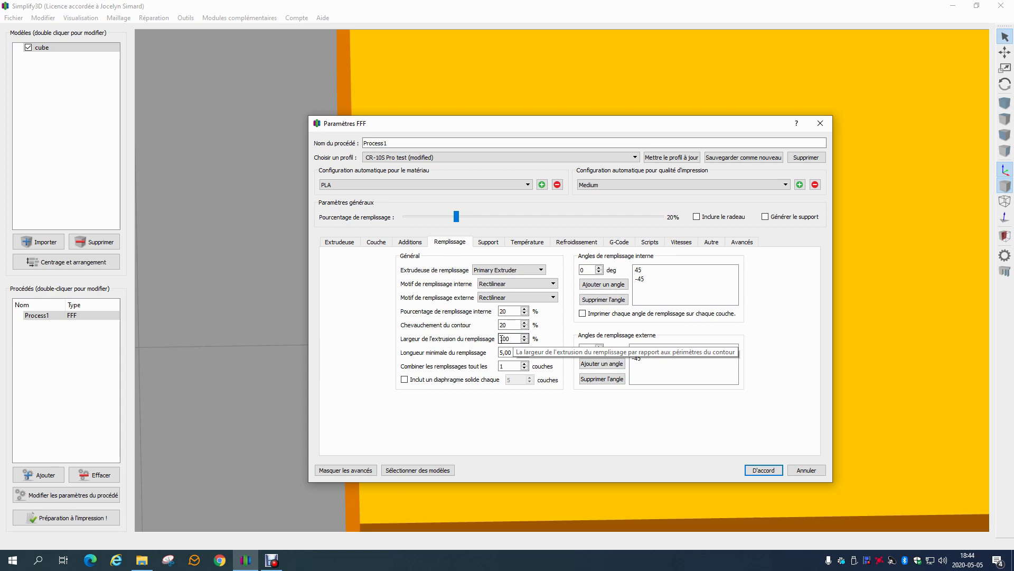
click(763, 470)
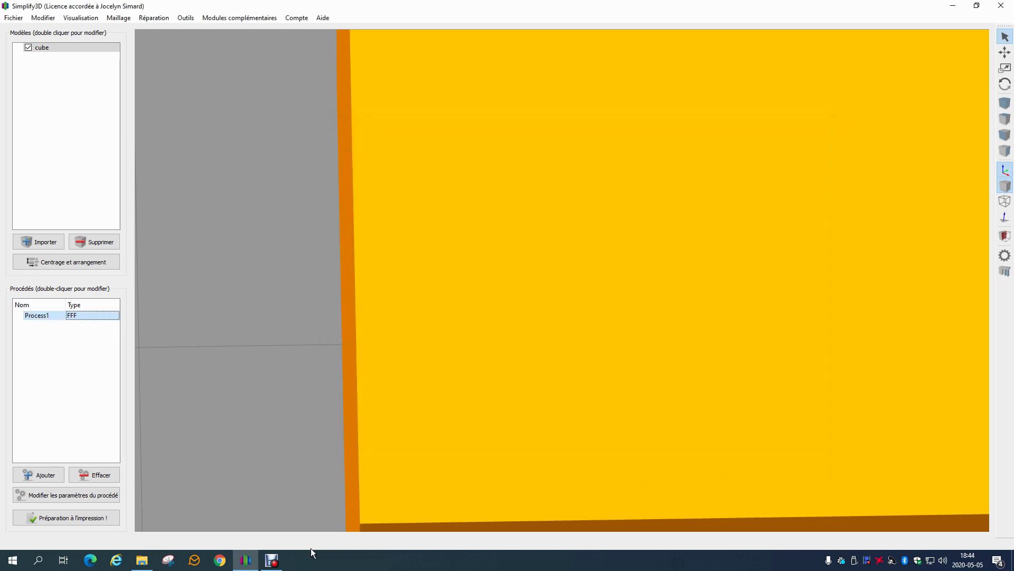
Slice the cube and limit the preview to line 4530 to examine the infill line width up close
click(73, 517)
scroll(494, 392, down, 5)
scroll(704, 328, down, 3)
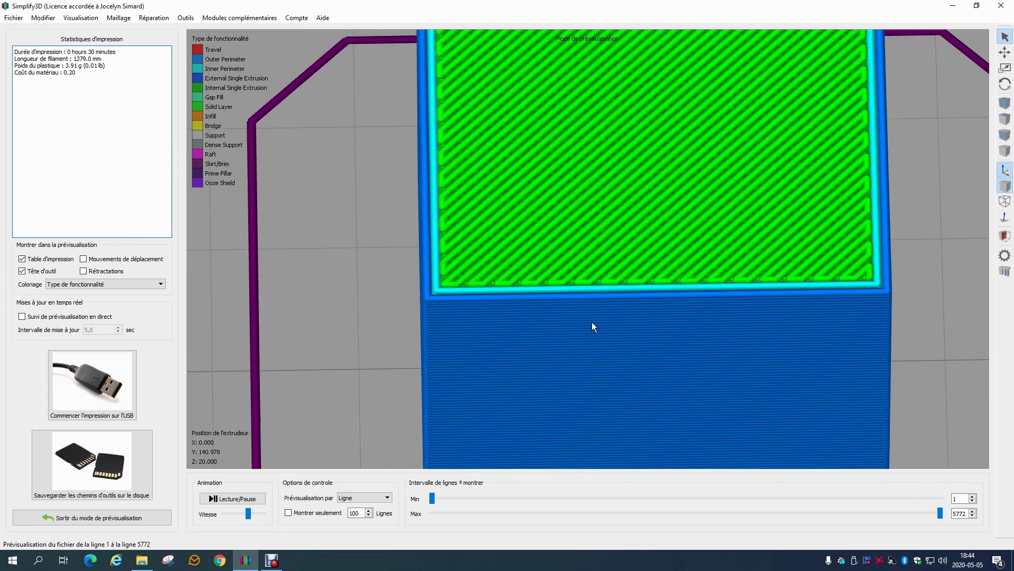
drag(941, 513, 831, 512)
scroll(671, 333, up, 5)
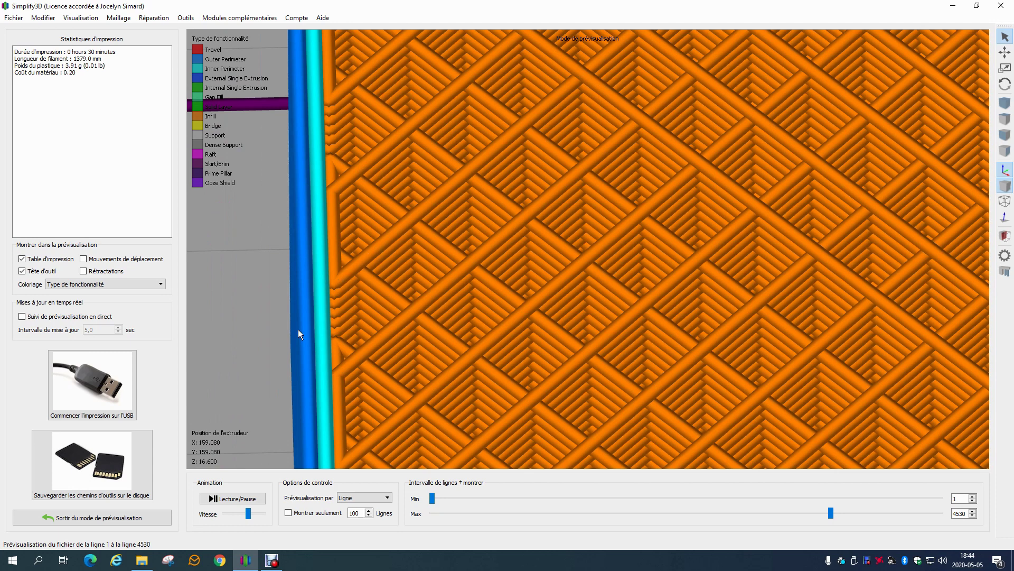
click(122, 519)
Set Process1's infill extrusion width to 180% and apply the settings
double_click(85, 315)
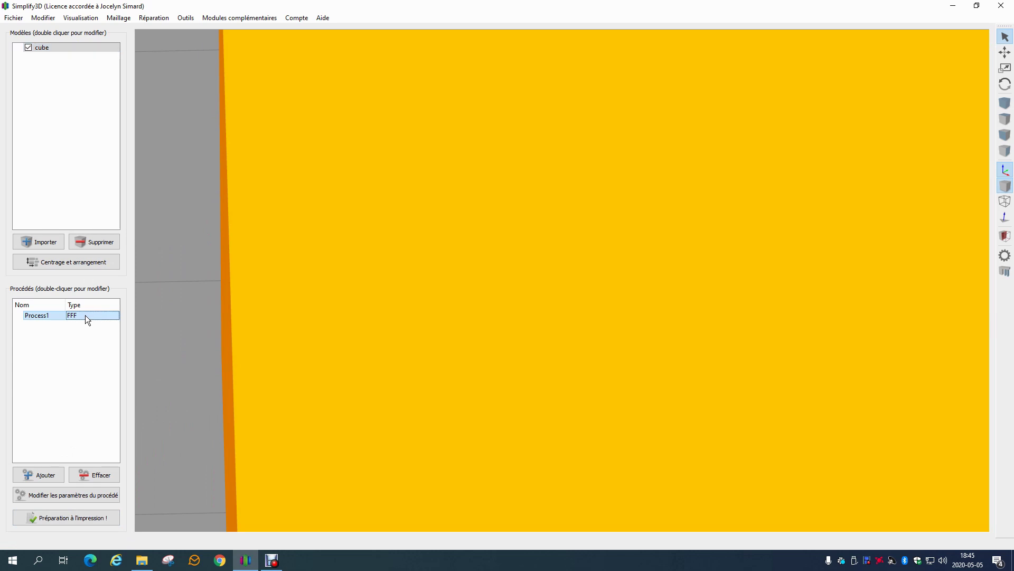
click(449, 242)
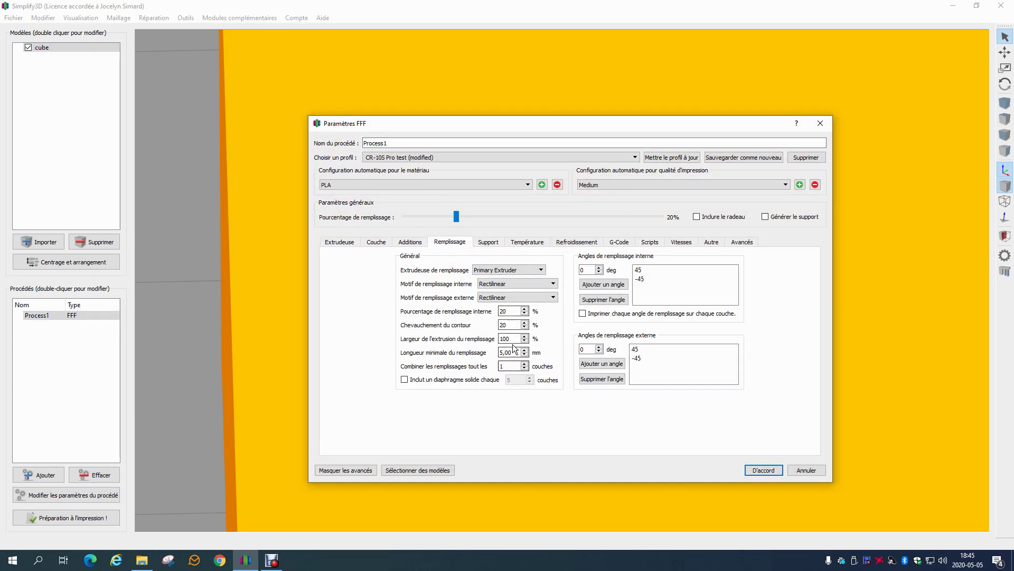
double_click(505, 338)
text(180)
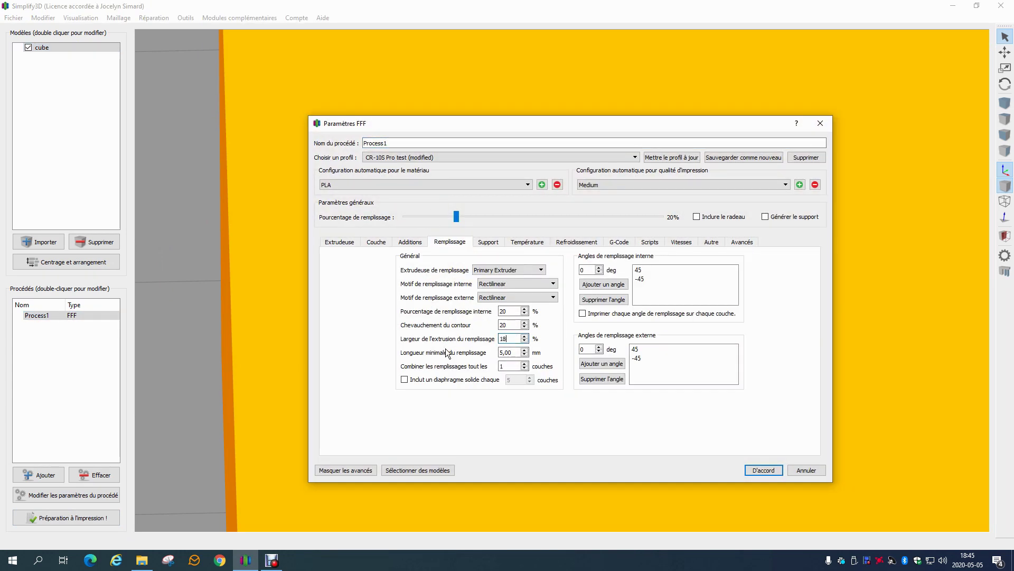
click(764, 469)
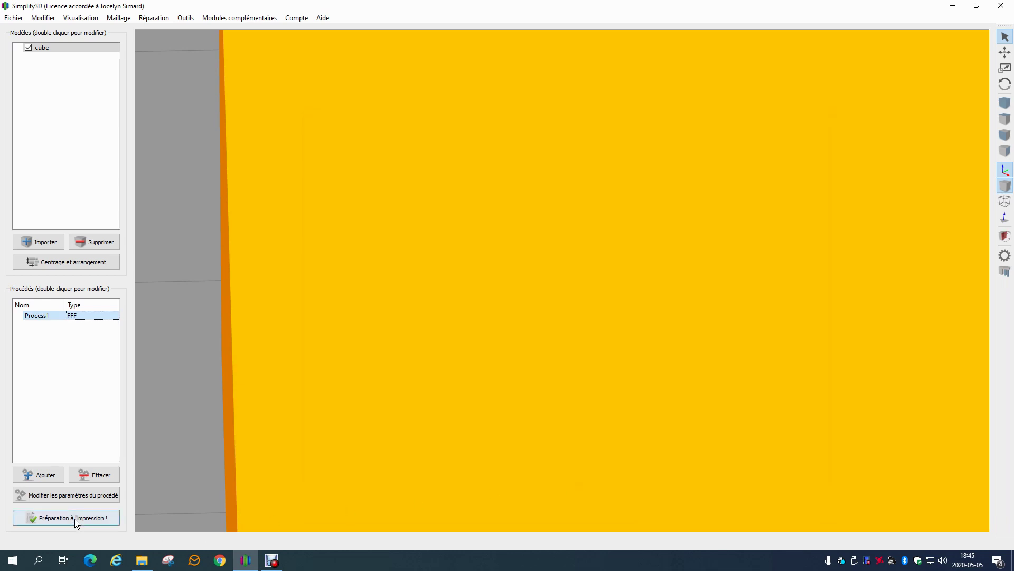
Slice the cube and limit the preview to line 4045 to examine the wider infill lines and their spacing
click(75, 517)
drag(940, 512, 857, 509)
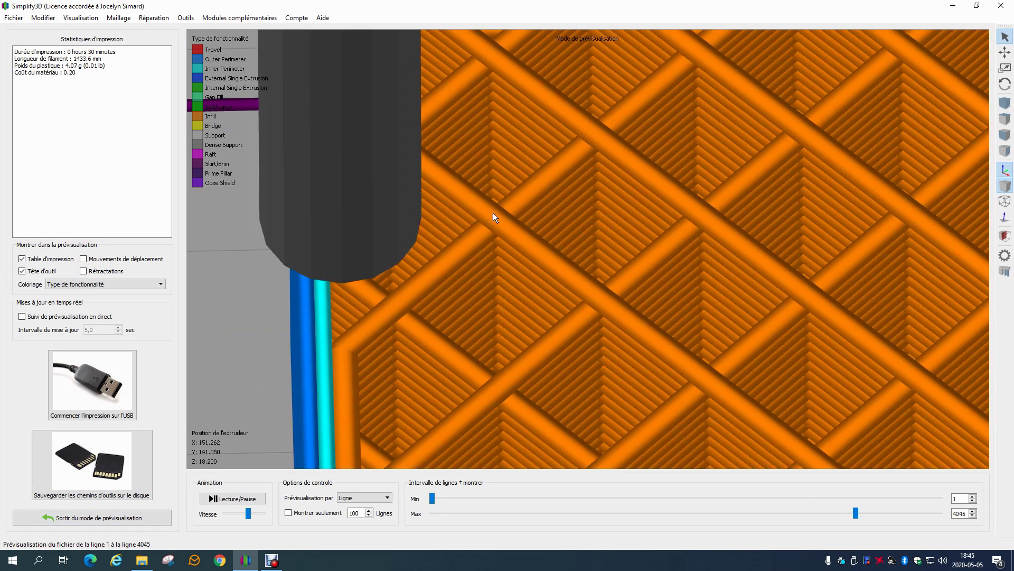
scroll(491, 228, down, 2)
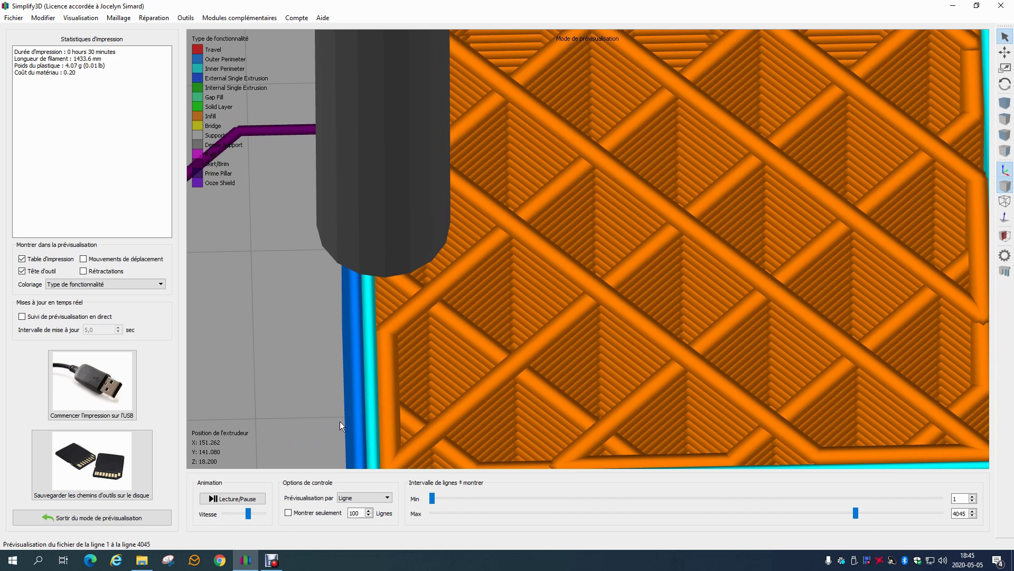
click(142, 519)
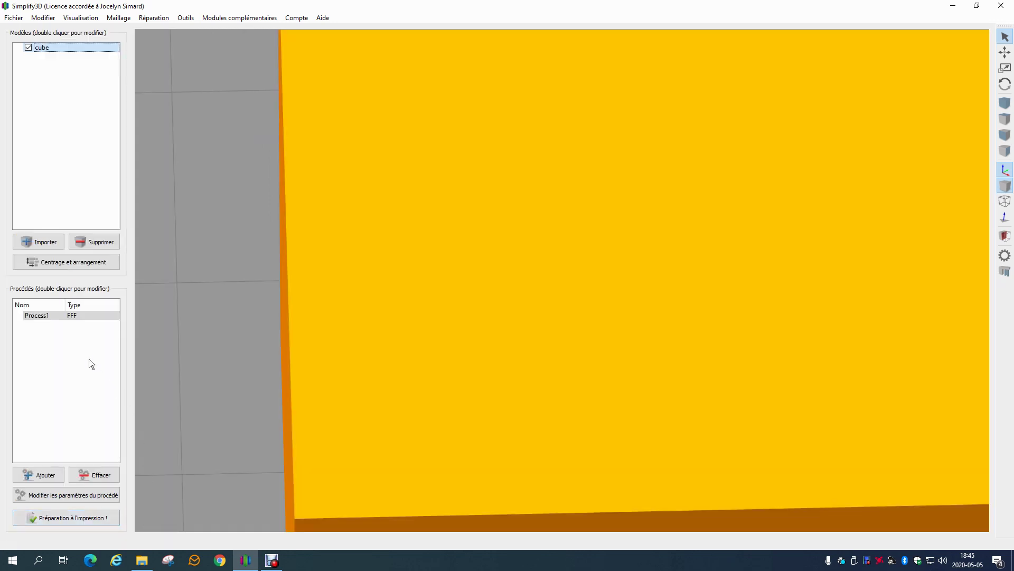
Reopen Process1's infill settings and set the infill extrusion width to 100%
double_click(62, 315)
click(445, 242)
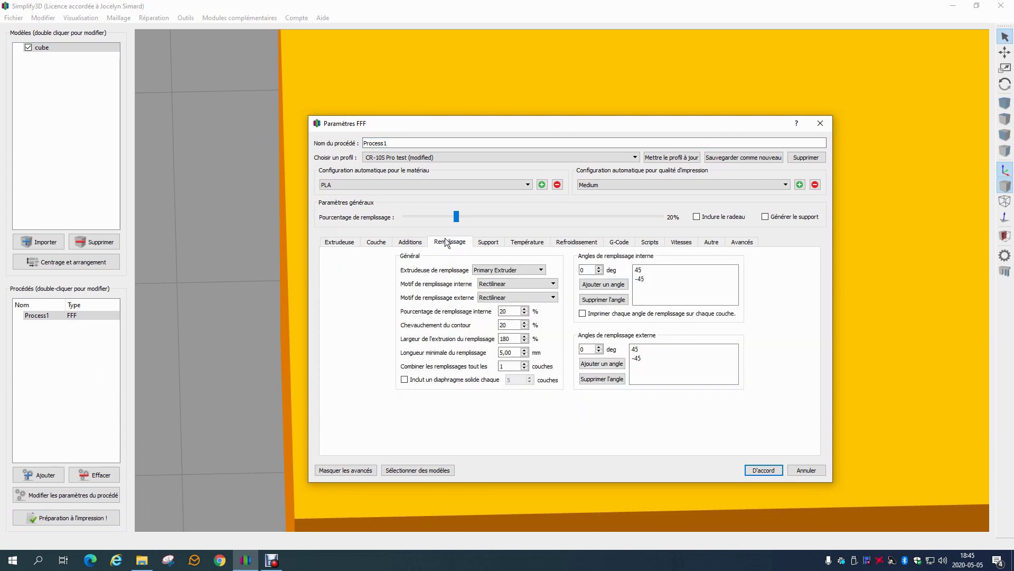
double_click(508, 339)
text(10)
text(0)
Try an infill extrusion width of 120% and check the default print speed
double_click(505, 339)
text(130)
key(BackSpace)
key(BackSpace)
text(20)
click(681, 242)
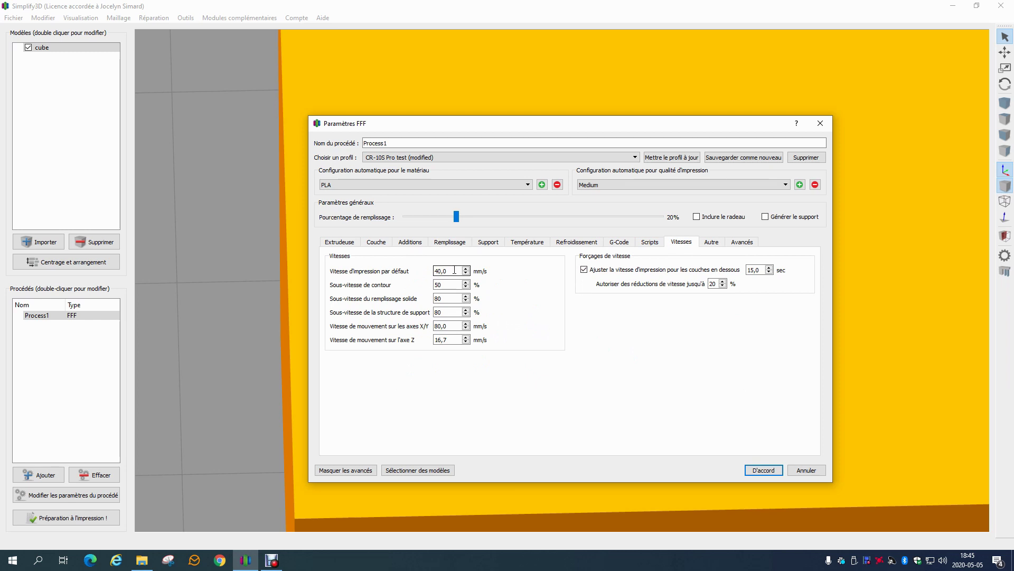
drag(439, 271, 434, 270)
Return the infill extrusion width to 100% and apply Process1's settings
click(448, 243)
drag(510, 339, 503, 338)
text(00)
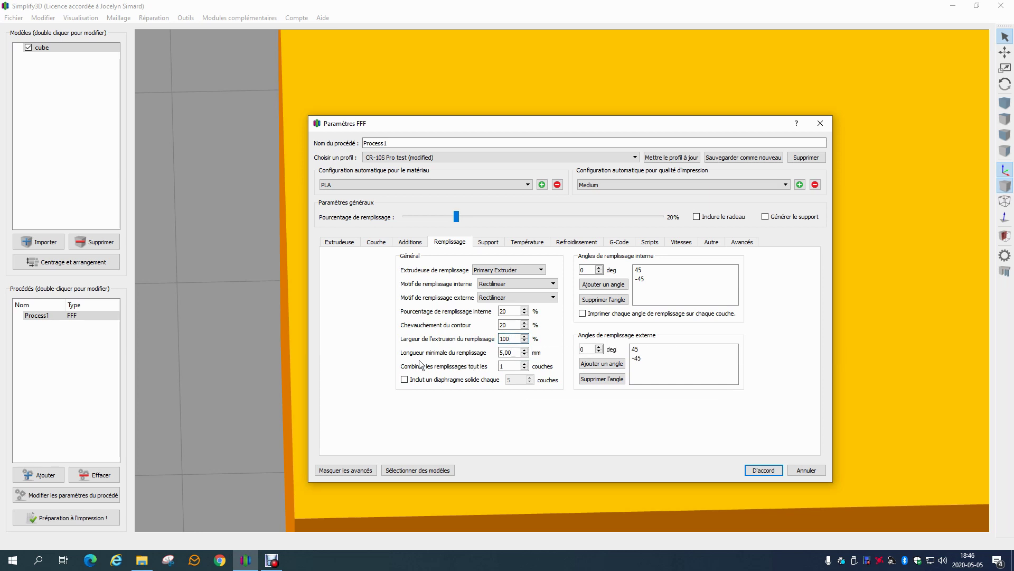
key(Tab)
click(756, 469)
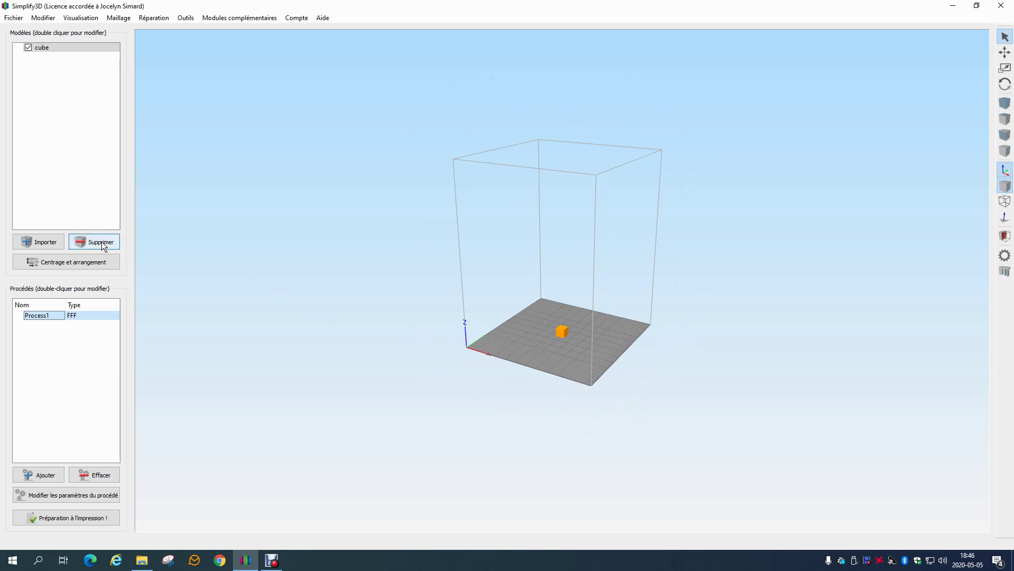
Remove the cube from the build plate and import Mario.stl
scroll(709, 374, up, 10)
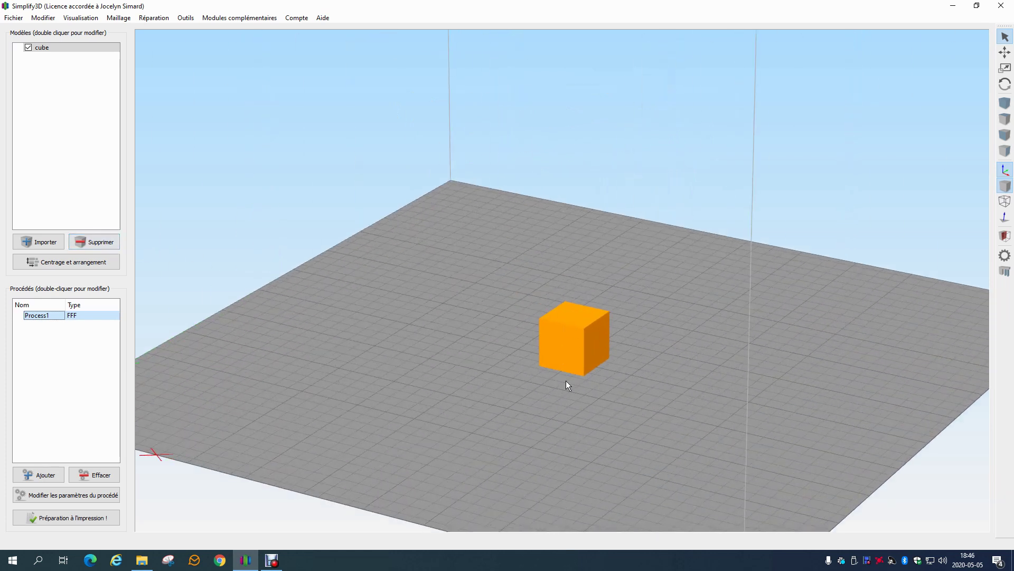
click(97, 242)
click(46, 242)
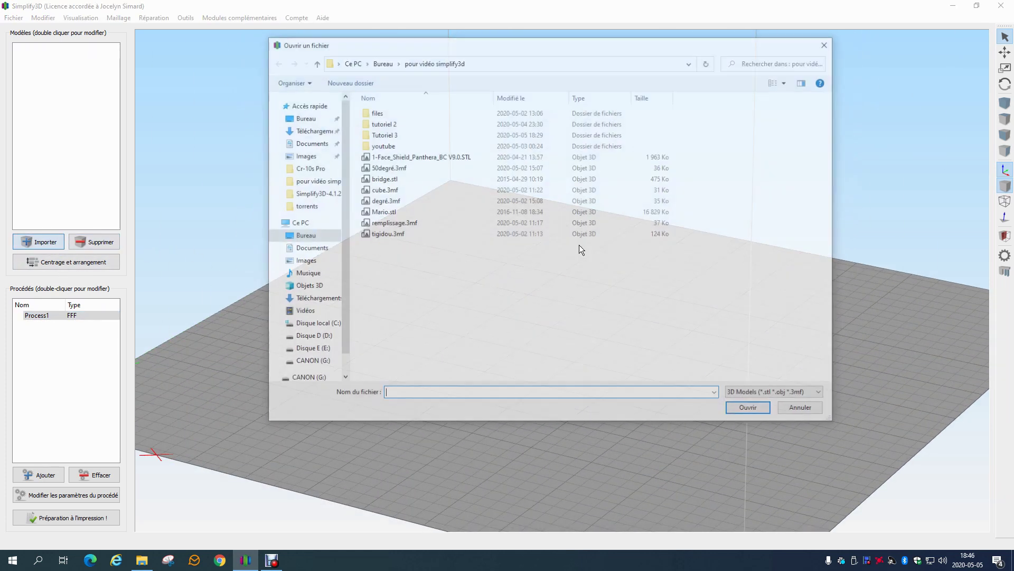
click(391, 212)
double_click(391, 212)
Slice the Mario model and limit the preview to line 148813 to examine the infill inside the leg and fingers
scroll(541, 331, up, 8)
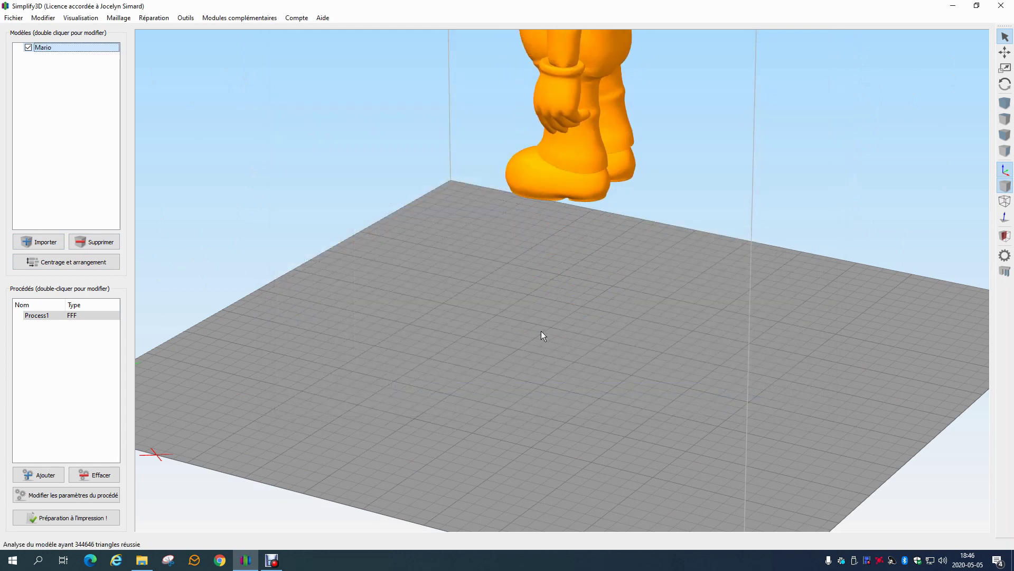
drag(415, 308, 593, 418)
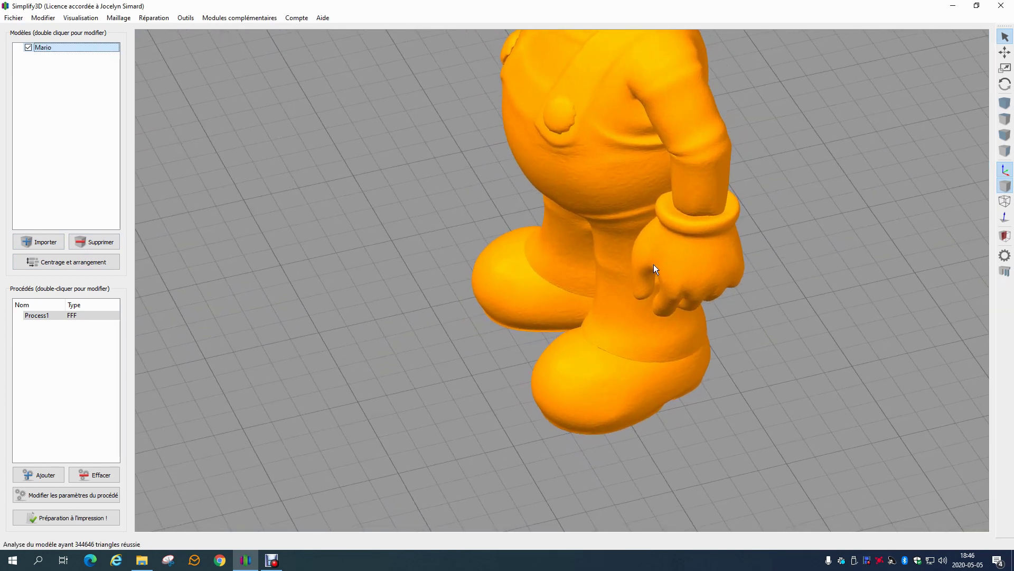
click(66, 517)
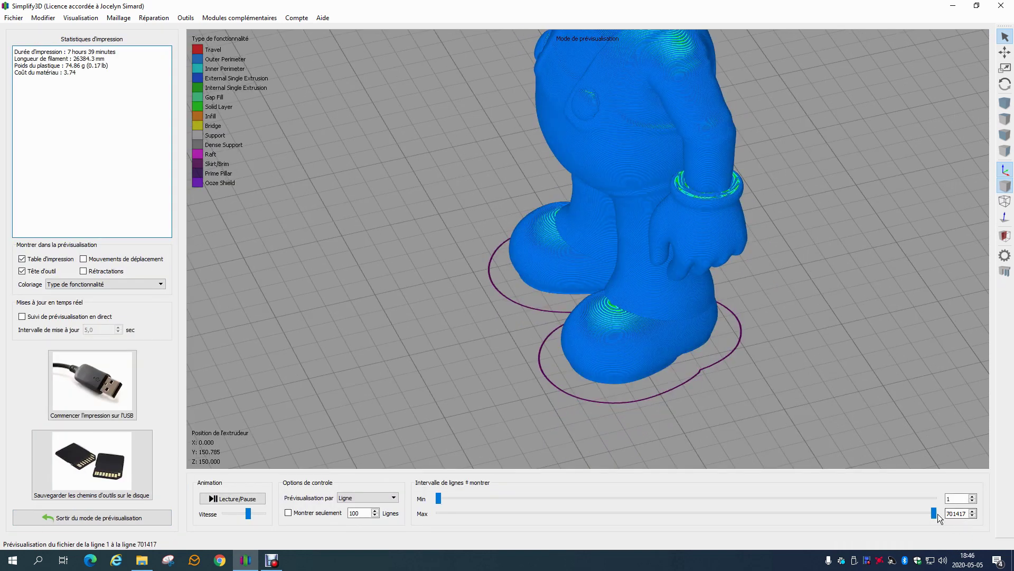
drag(934, 513, 543, 499)
drag(663, 341, 589, 338)
scroll(592, 349, up, 5)
scroll(670, 313, up, 3)
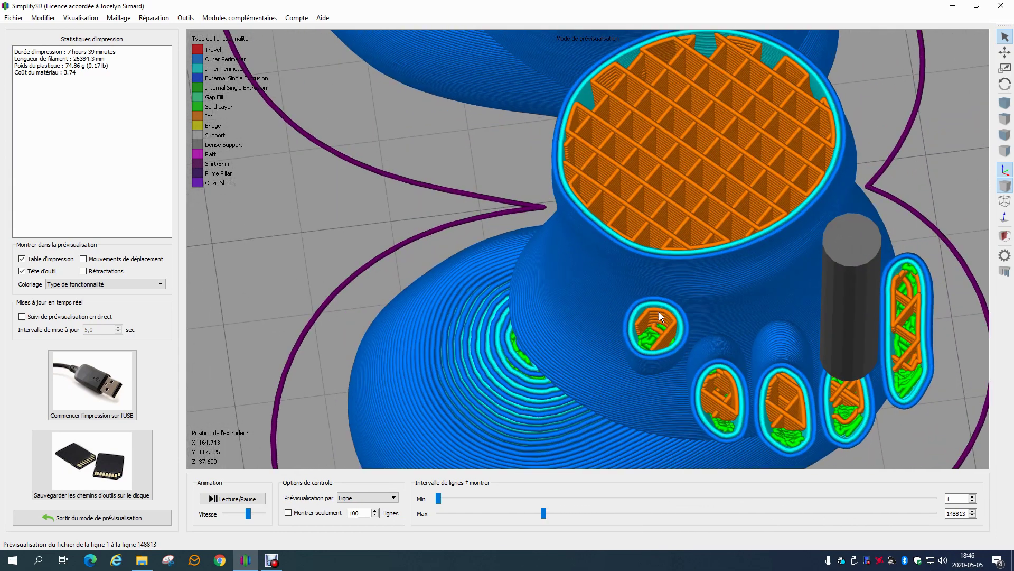
scroll(677, 345, down, 1)
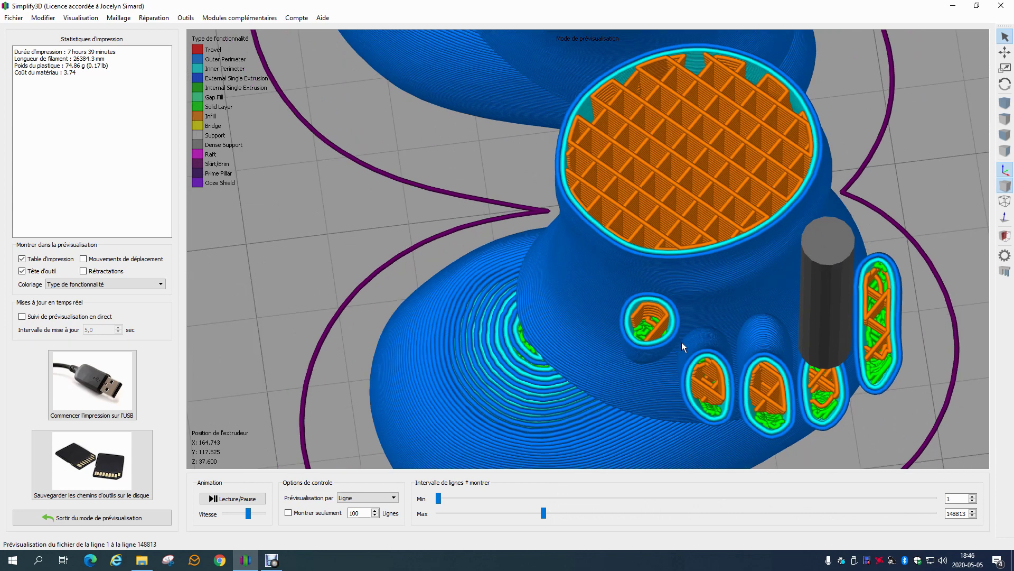
drag(543, 512, 537, 508)
click(151, 510)
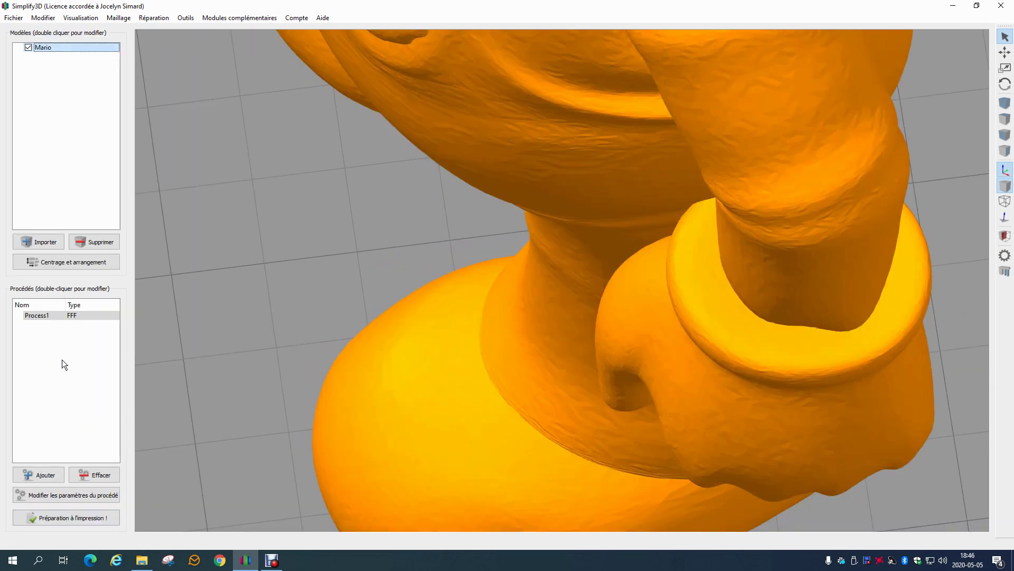
Lower Process1's infill percentage to 16% and apply the settings
double_click(48, 315)
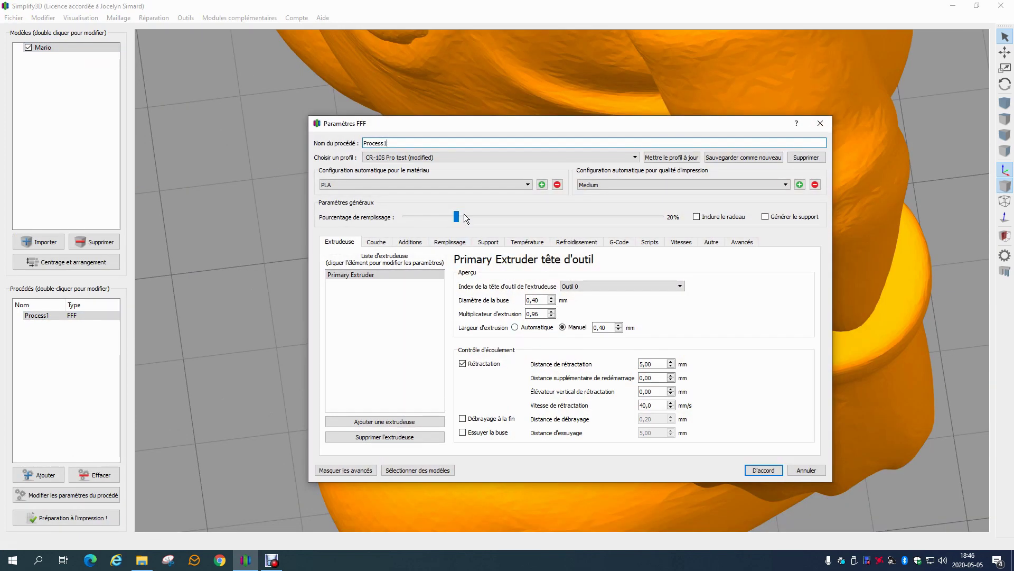
drag(456, 217, 451, 220)
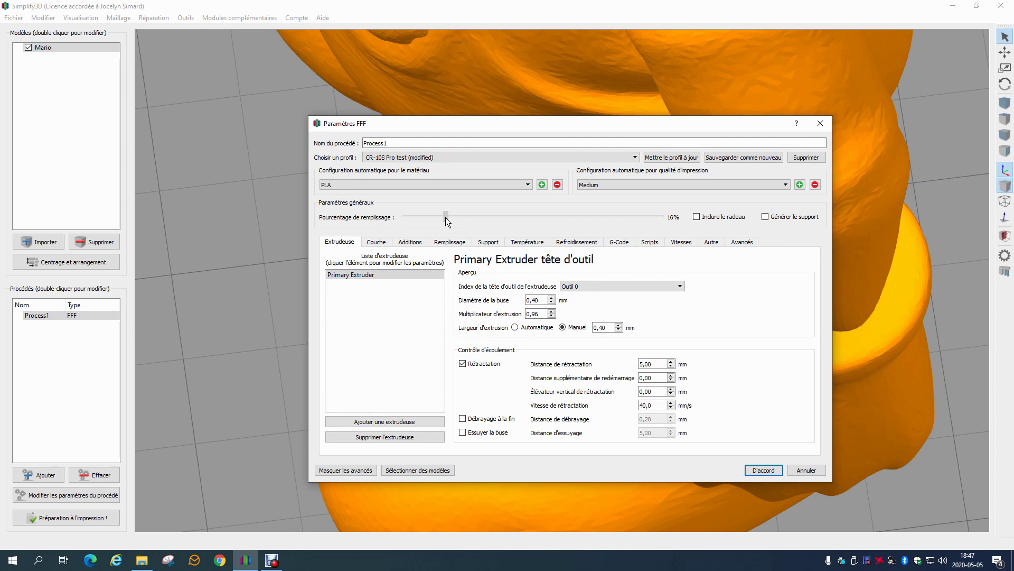
click(757, 468)
Slice the Mario model again and limit the preview to line 163663 to examine the sparser infill in the leg and hand
click(103, 512)
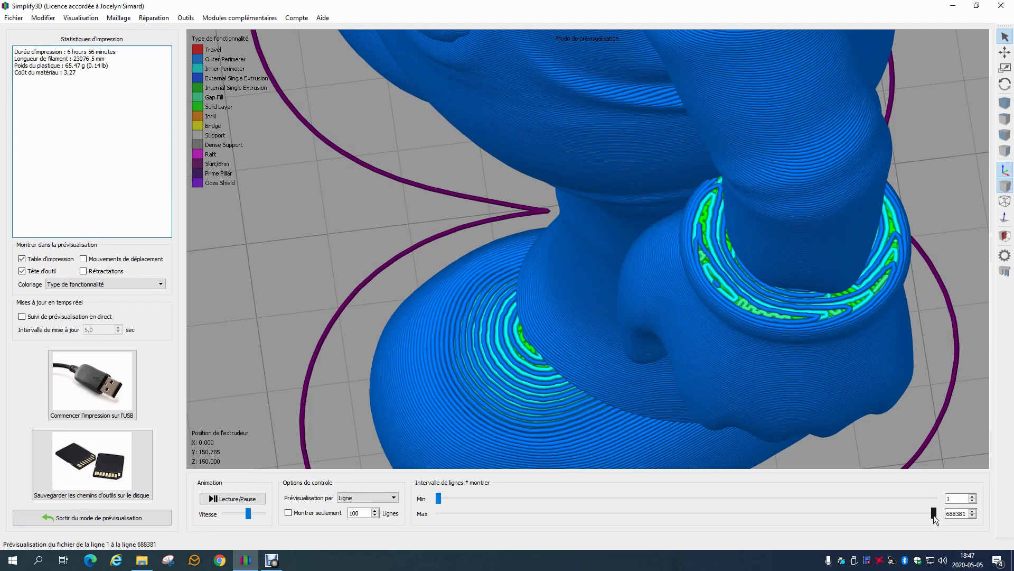
drag(933, 514, 555, 503)
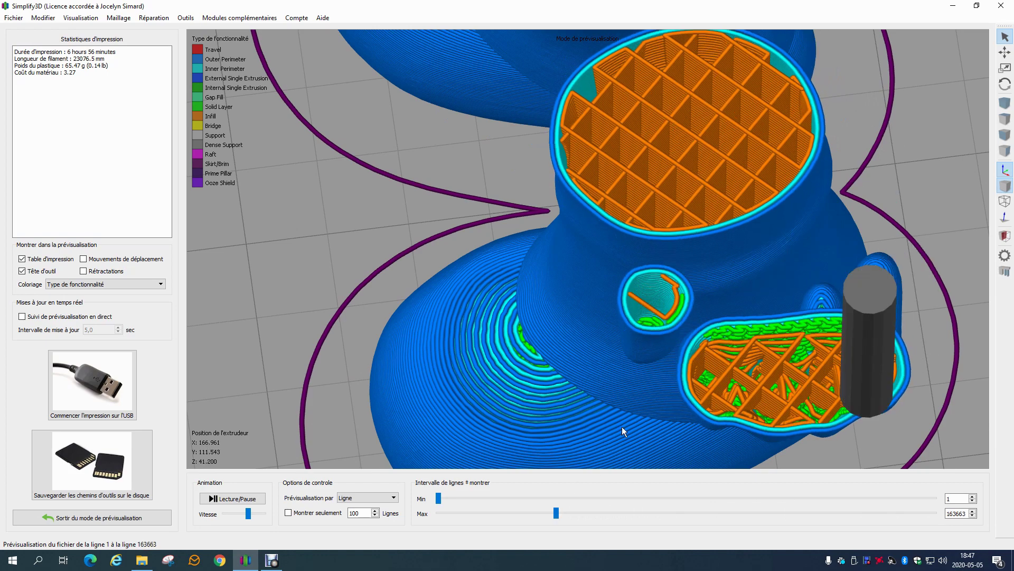
Set Process1's minimum infill length to 1 mm and apply the settings
click(102, 520)
double_click(88, 317)
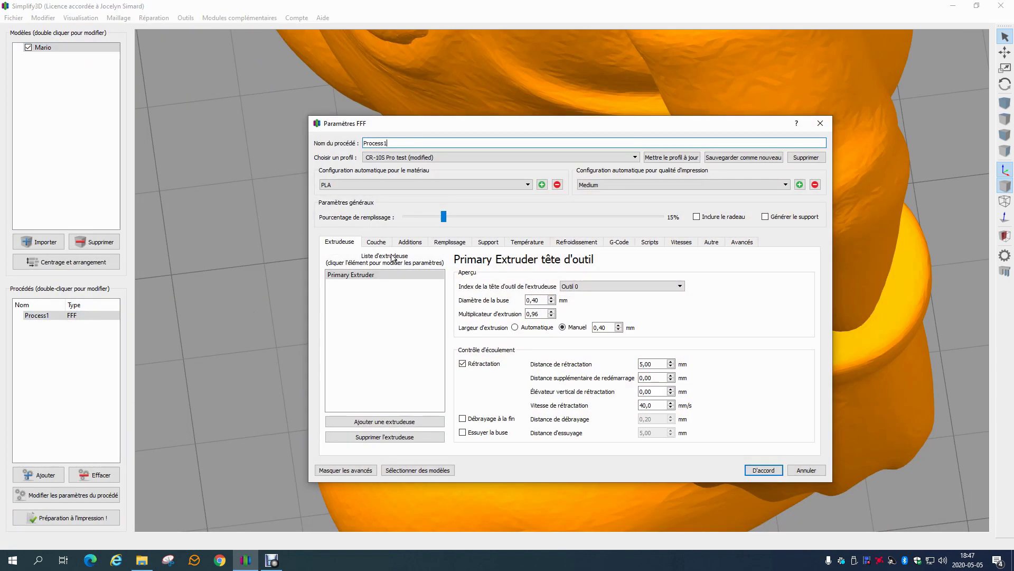
click(453, 243)
double_click(515, 353)
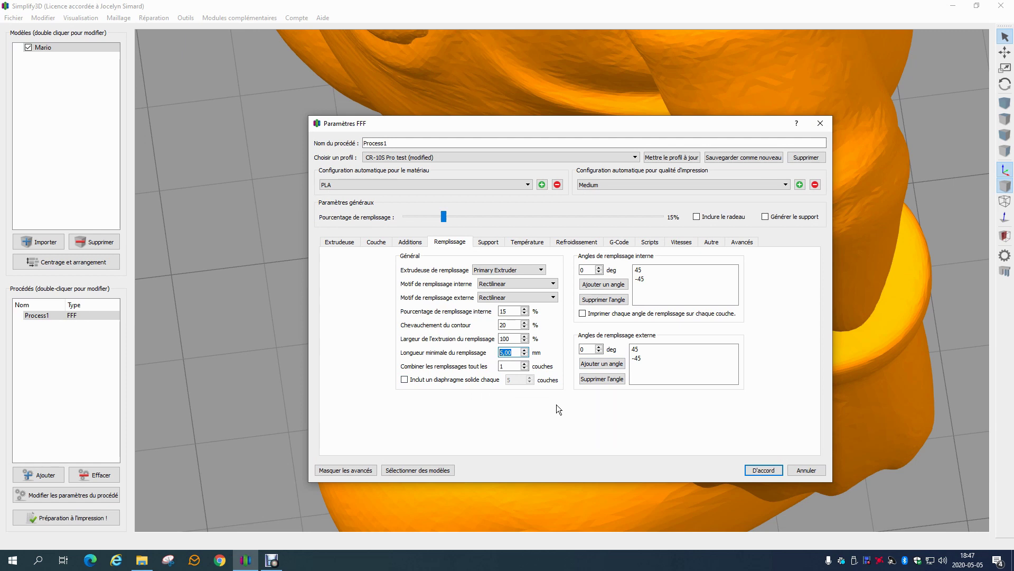
mouse_move(510, 355)
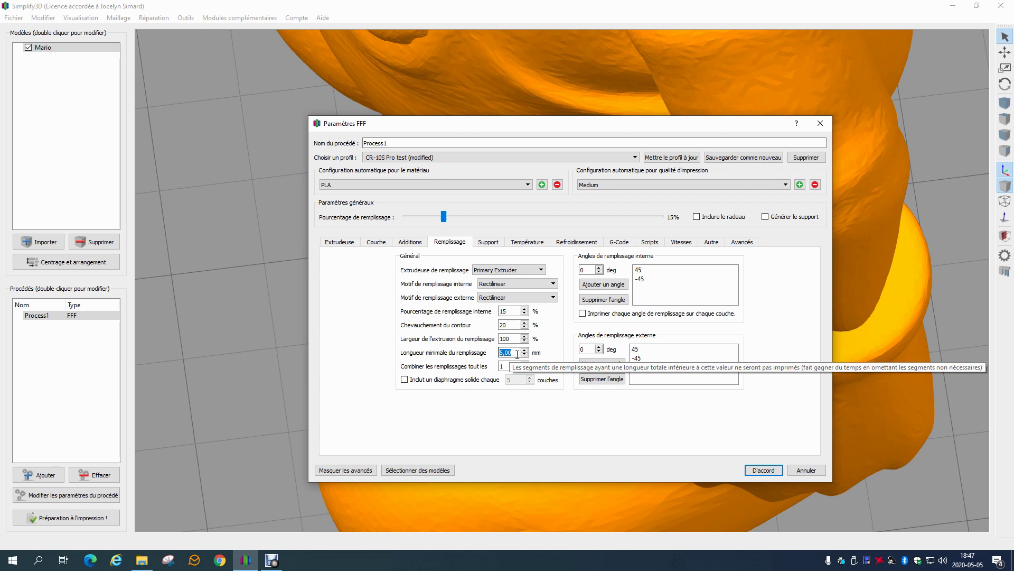
text(1)
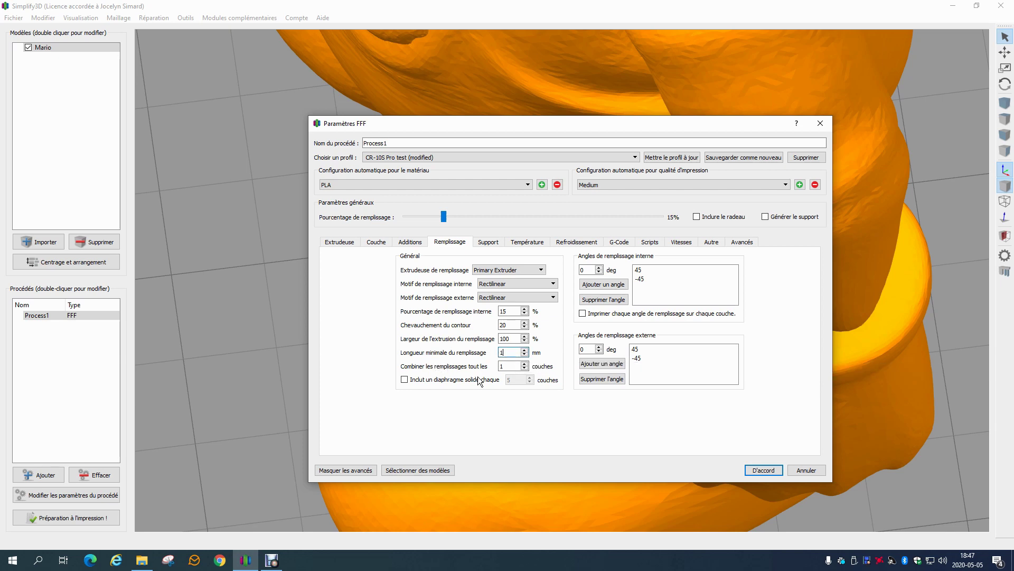
click(755, 470)
Slice the Mario model and limit the preview to line 154419, then line 147066, to examine the infill inside the fingers
click(50, 519)
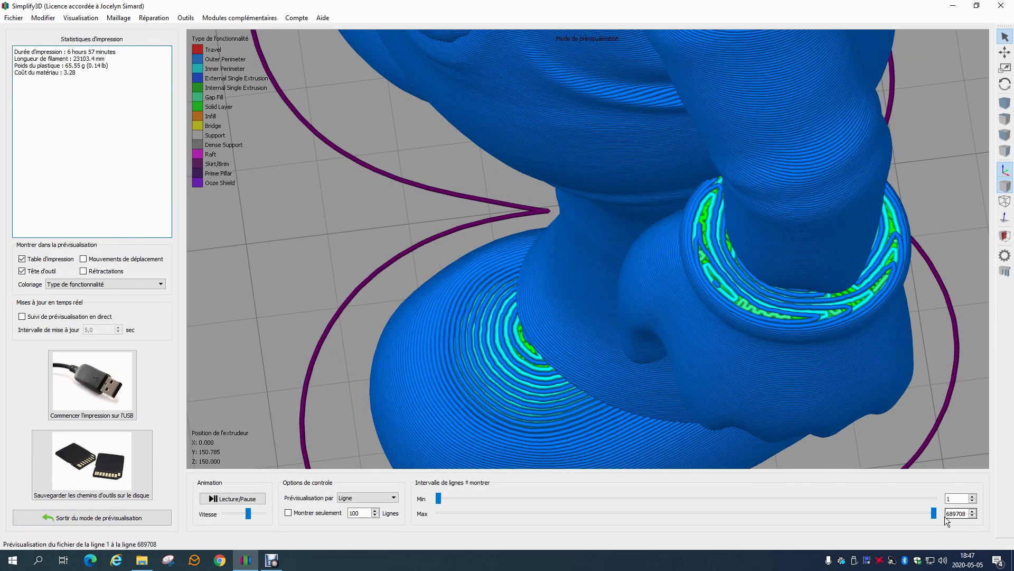
drag(933, 513, 549, 508)
scroll(639, 363, up, 6)
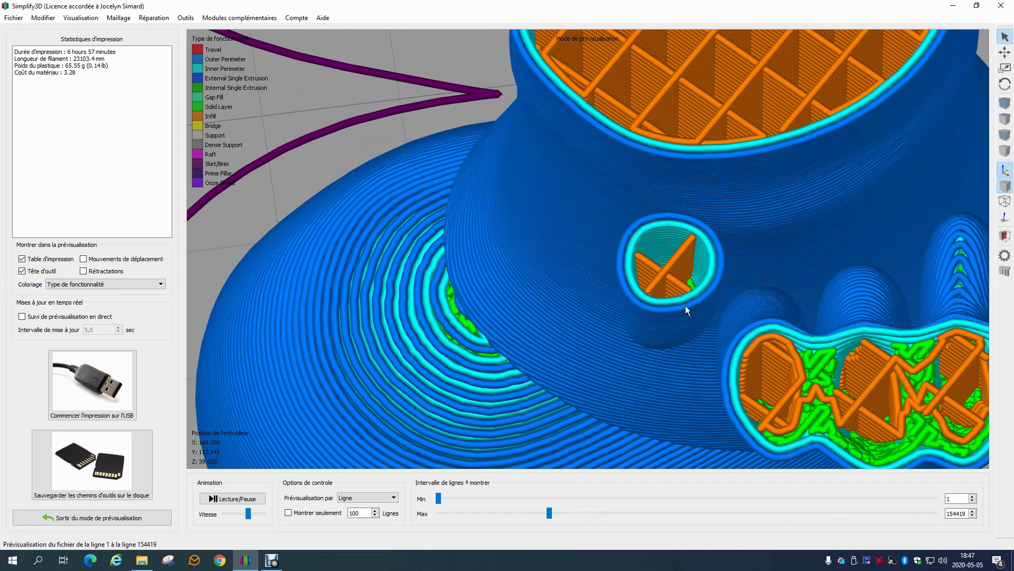
drag(551, 513, 544, 515)
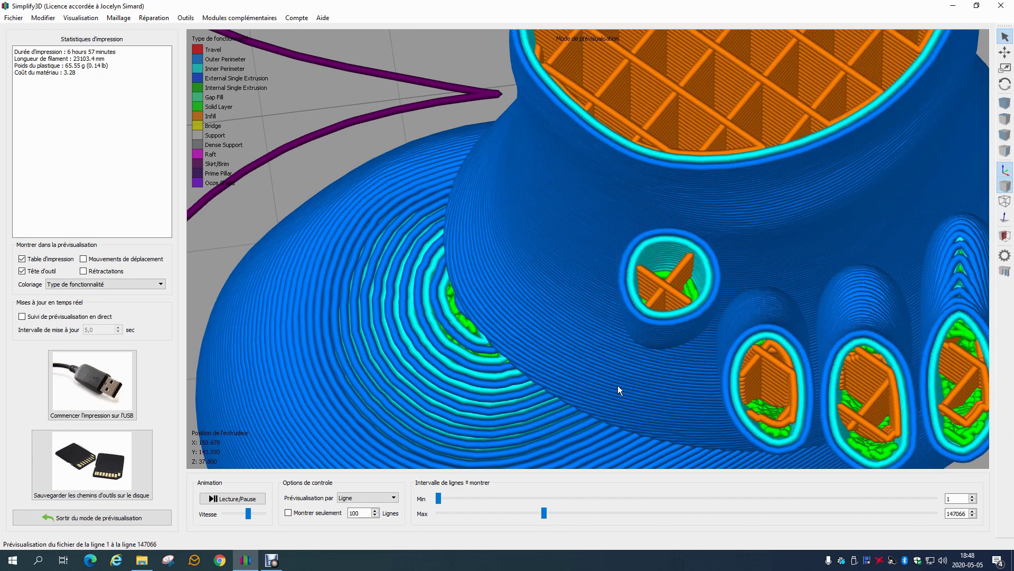
click(125, 521)
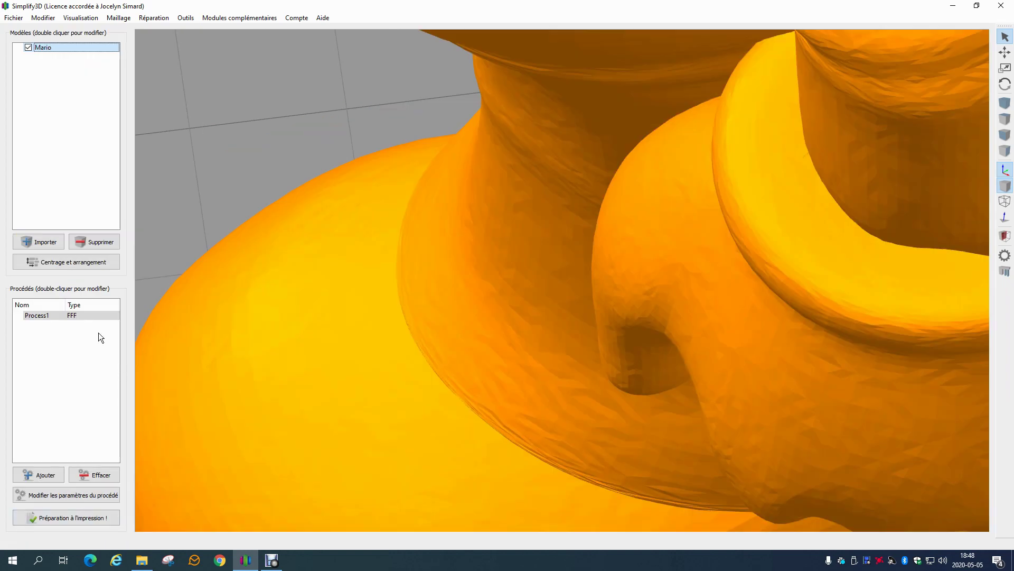
Raise Process1's infill percentage to 27% and apply the settings
double_click(85, 313)
drag(445, 216, 473, 215)
click(763, 470)
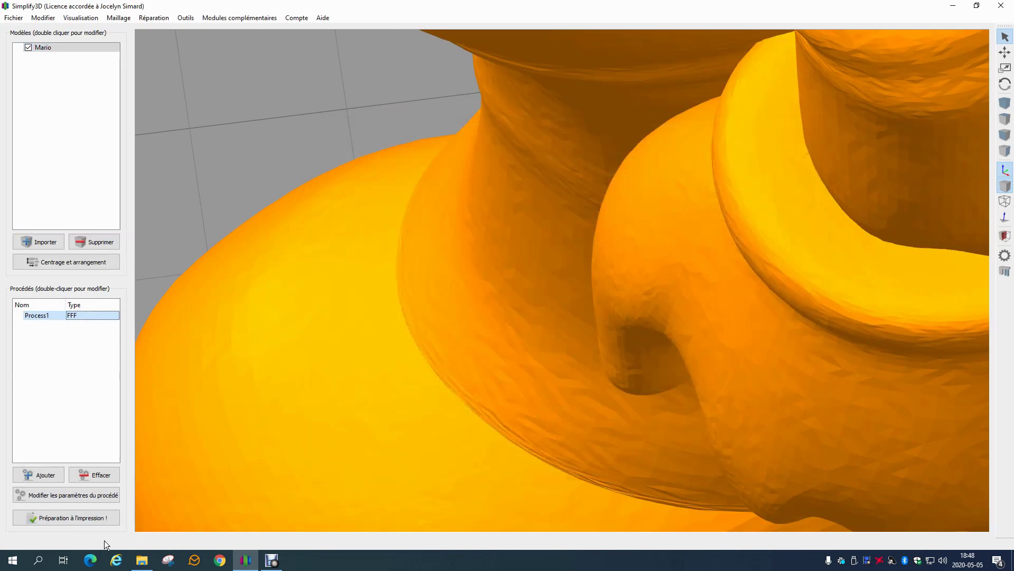
Slice the Mario model at the new infill density and limit the preview to line 151822 to examine the leg and fingers
click(72, 518)
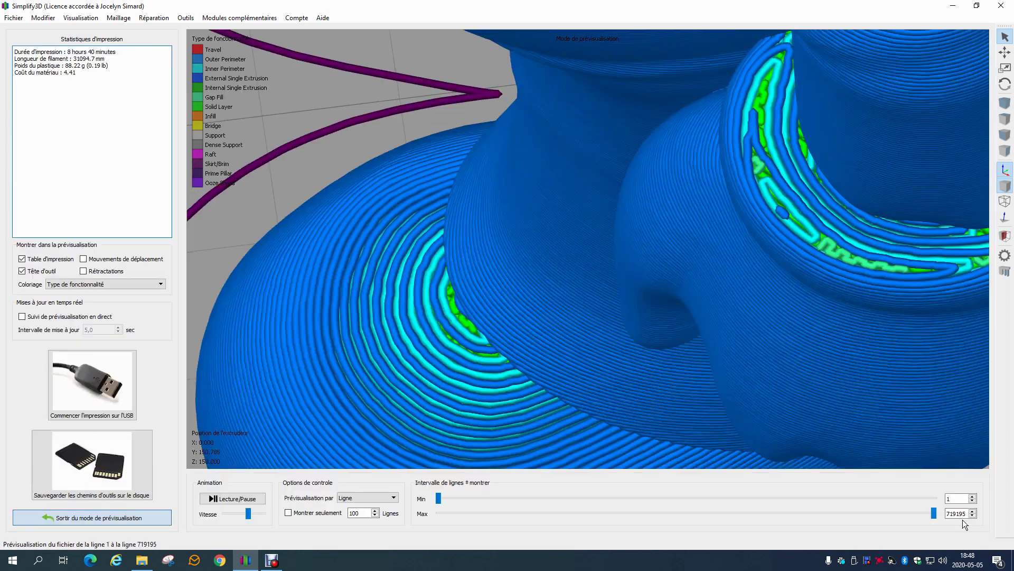
drag(934, 513, 544, 502)
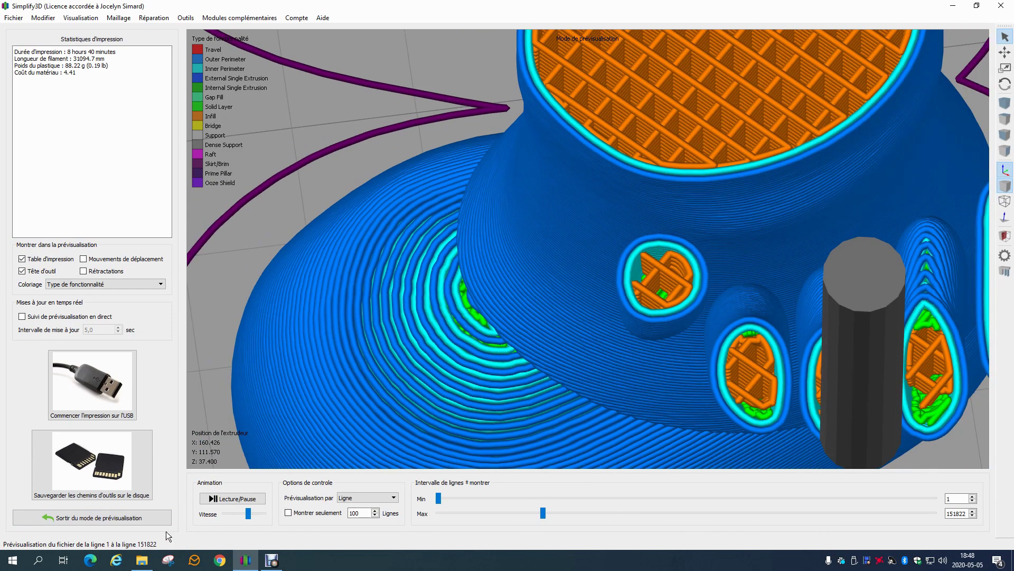
click(92, 517)
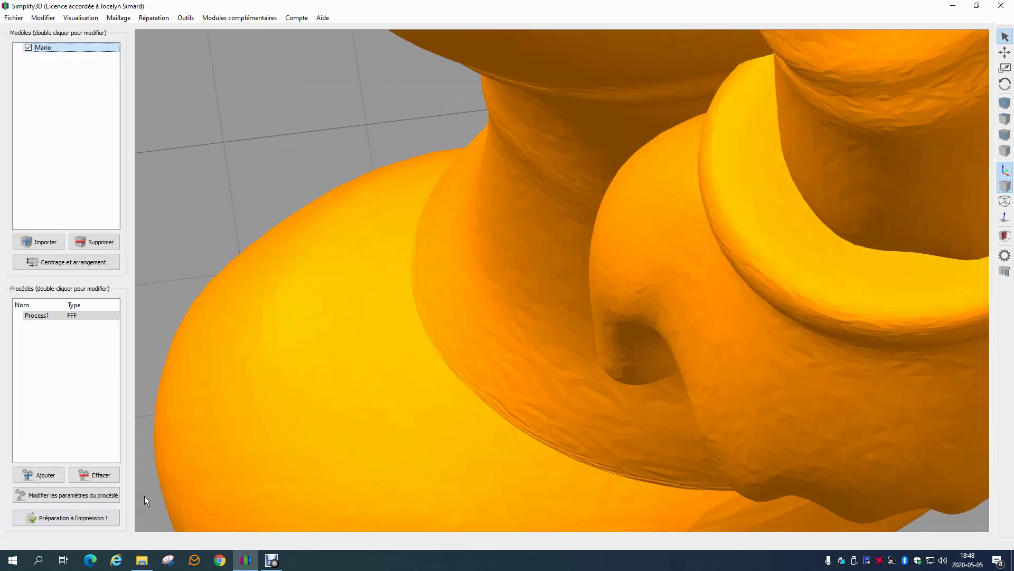
Open the minimum infill length for editing in Process1 and apply the infill settings
double_click(90, 315)
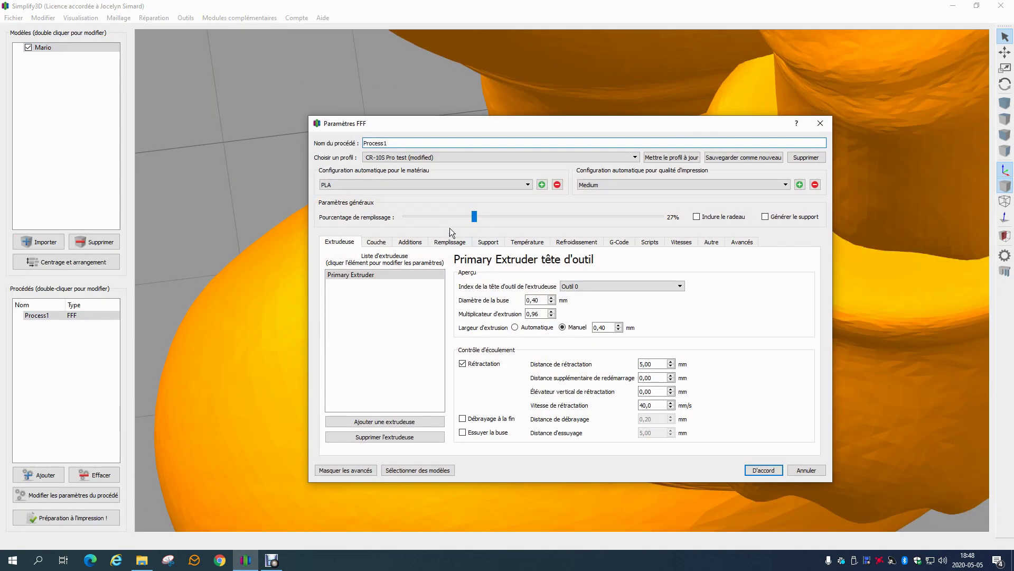
click(450, 241)
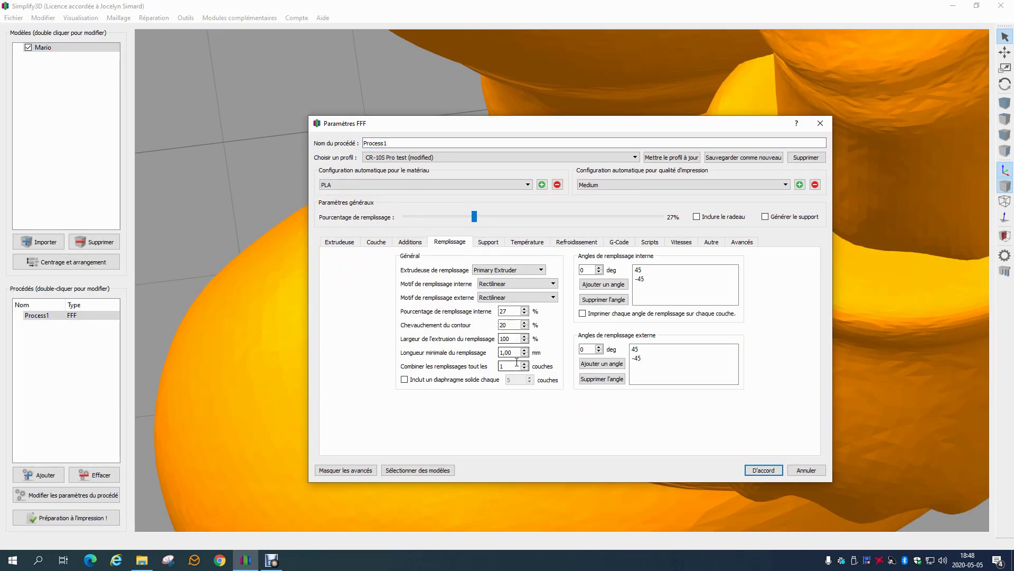
drag(516, 356, 449, 361)
click(764, 470)
Slice the Mario model once more and limit the preview to line 143386 to examine the finger infill up close
click(96, 519)
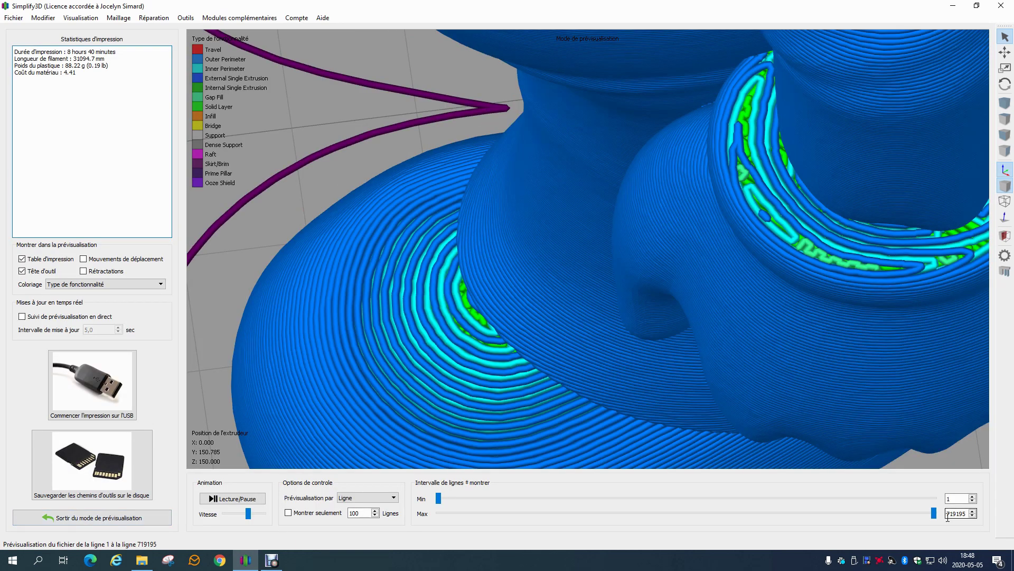
drag(935, 514, 539, 509)
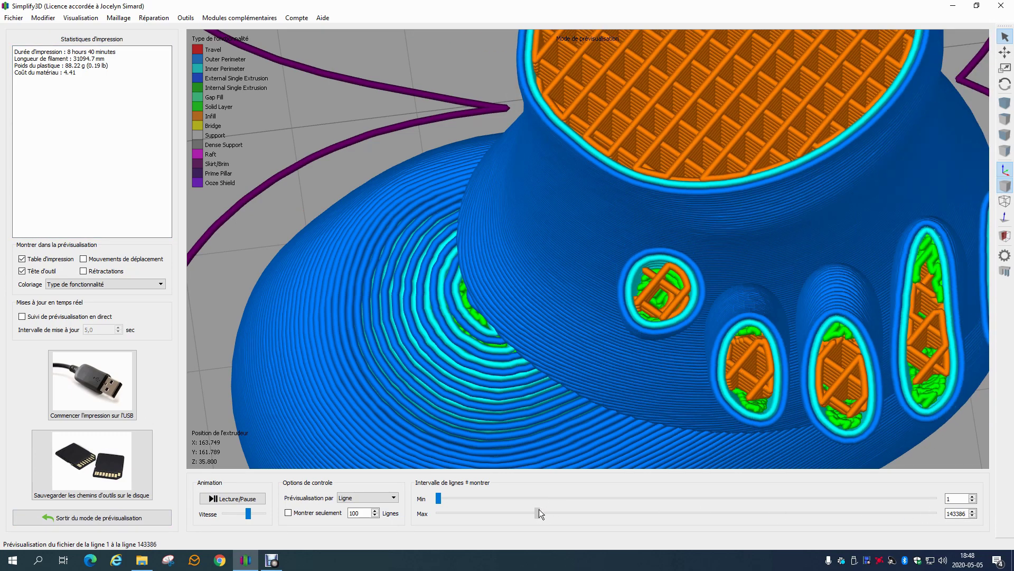
scroll(666, 333, down, 3)
scroll(677, 207, up, 3)
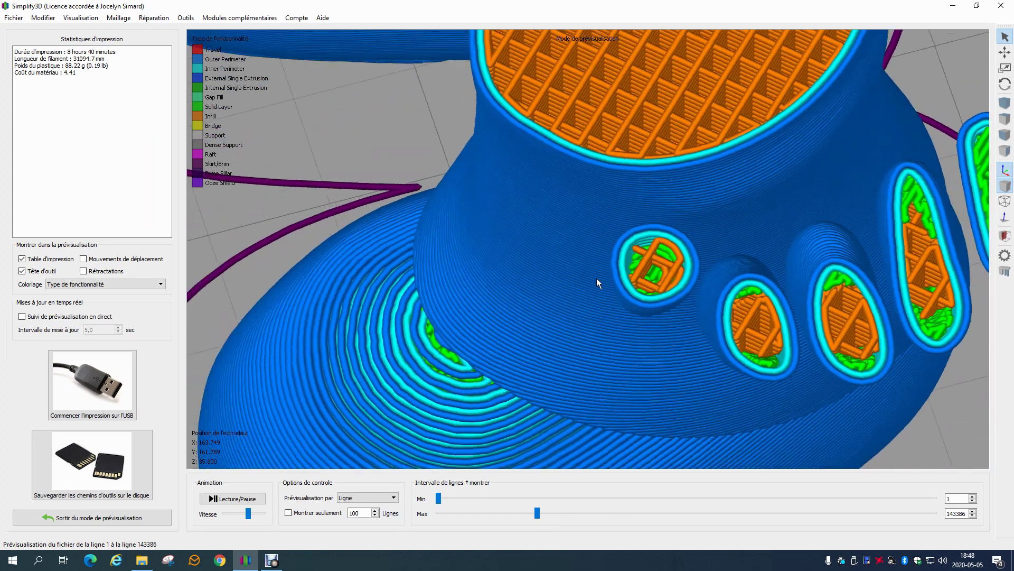
scroll(758, 276, up, 2)
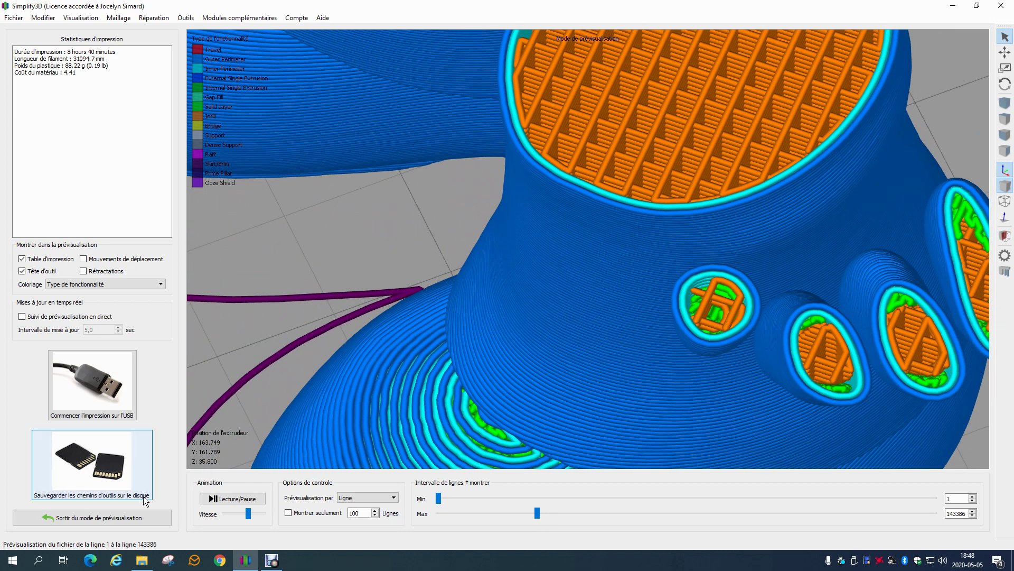
click(139, 517)
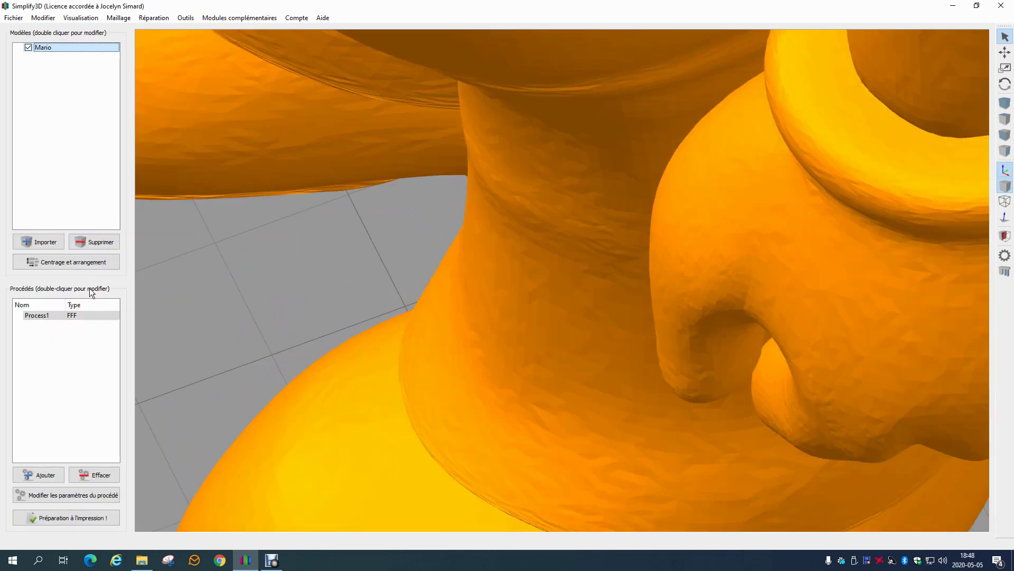
Set Process1's minimum infill length to 5 mm
double_click(82, 314)
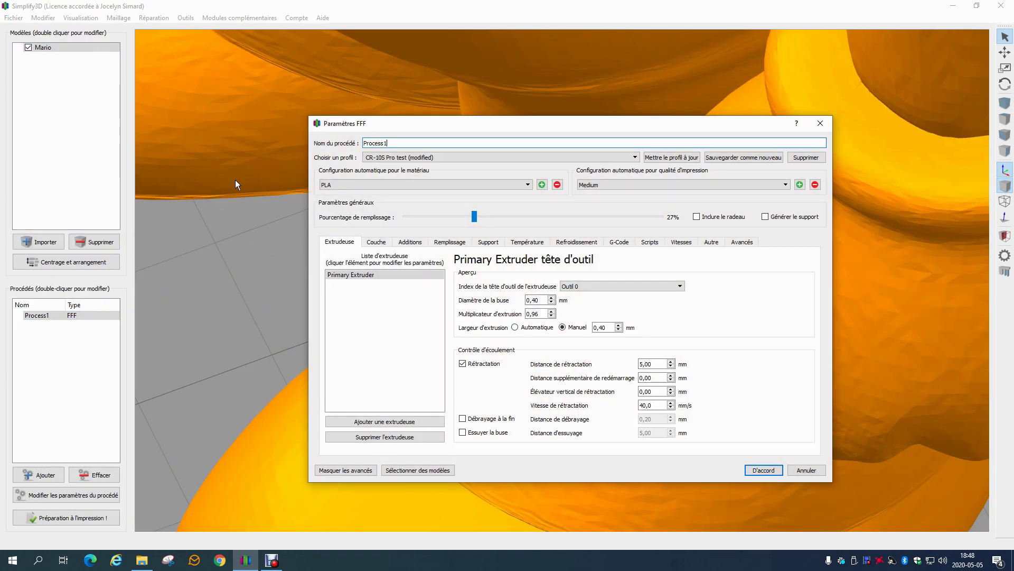
click(451, 242)
double_click(506, 352)
text(5)
Edit the layer interval for combining infill in Process1 and apply the settings
click(511, 367)
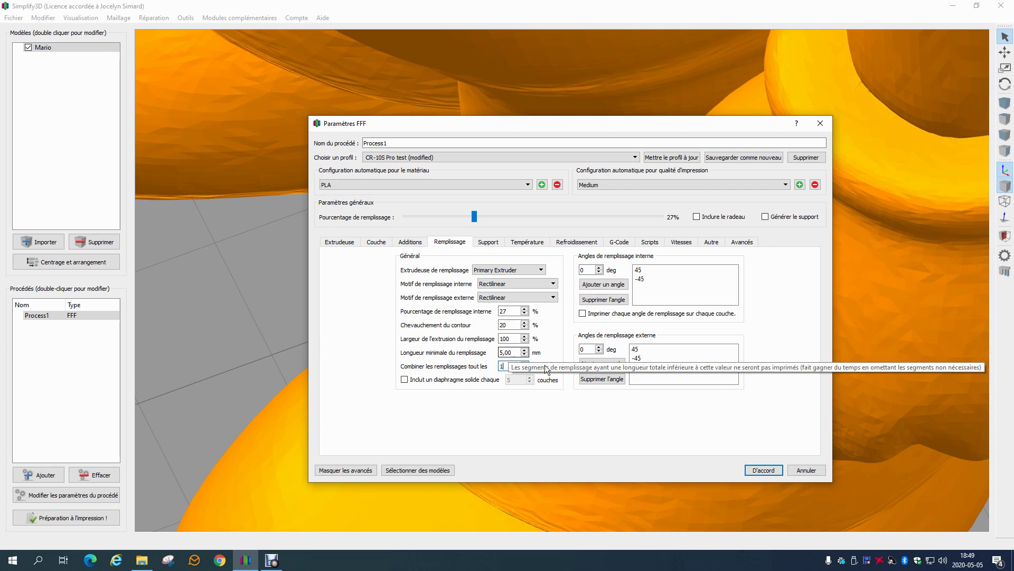
click(509, 366)
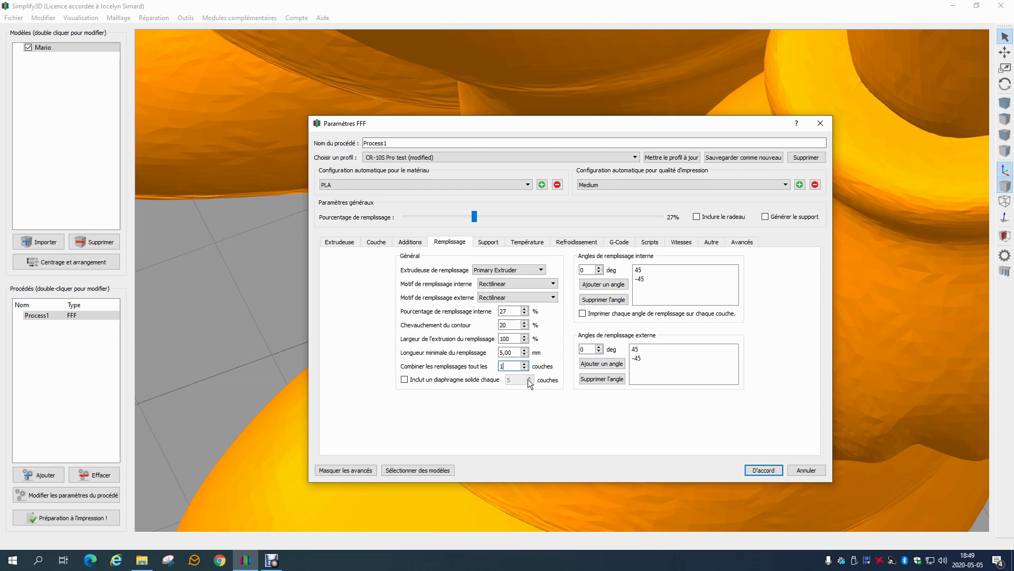
click(508, 353)
mouse_move(510, 368)
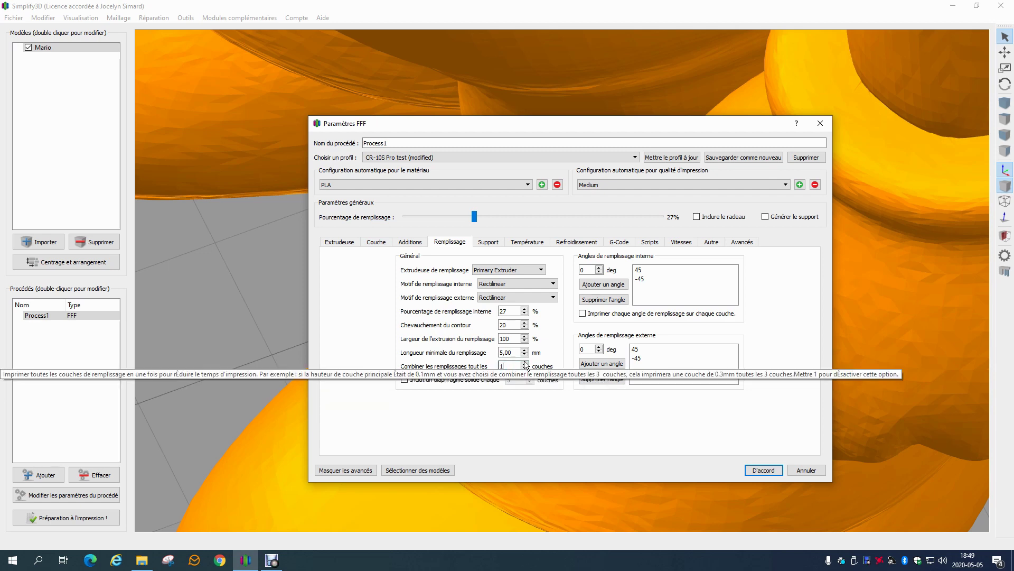
click(764, 470)
Remove Mario from the build plate and import cube.3mf
click(112, 239)
click(43, 238)
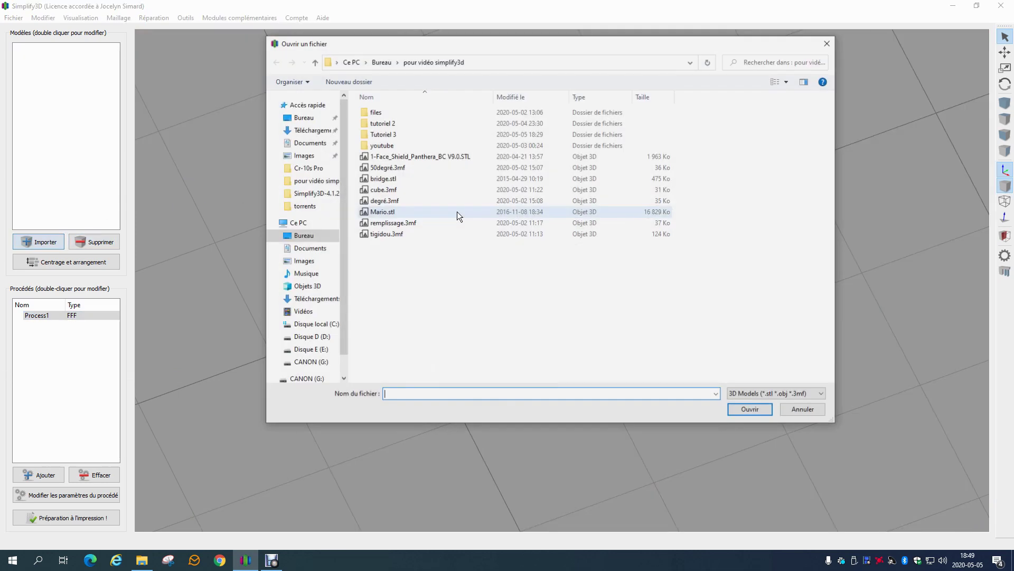
double_click(390, 189)
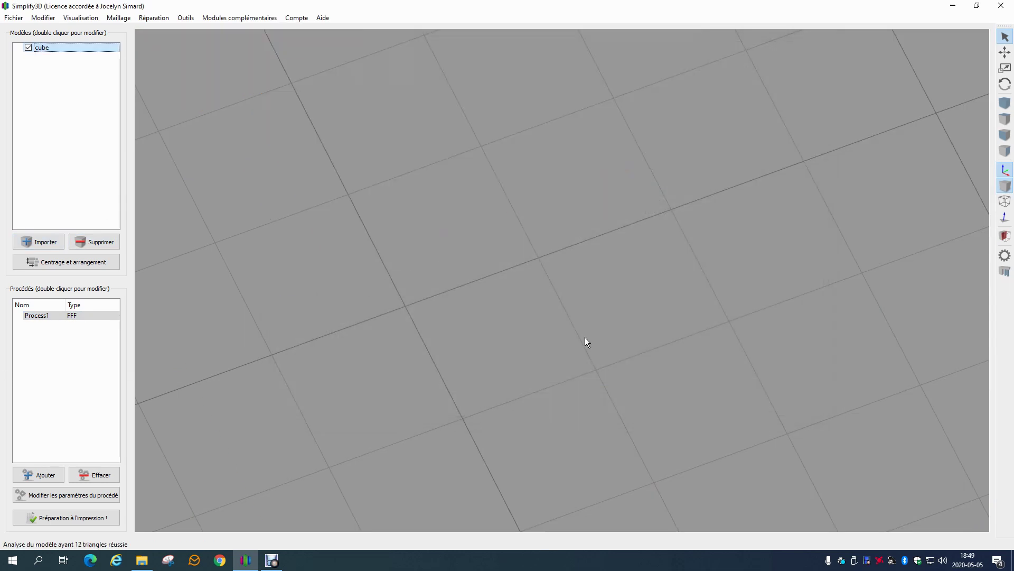
scroll(490, 341, down, 5)
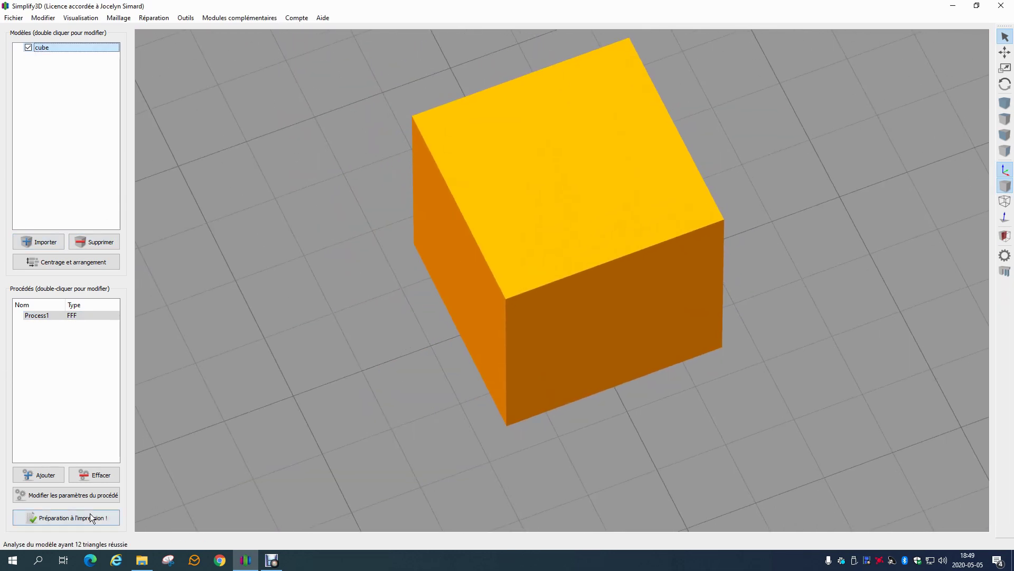
Slice the cube, accepting the unusual width/height ratio, and play its preview from line 3361 to line 3482 to examine the infill
click(91, 516)
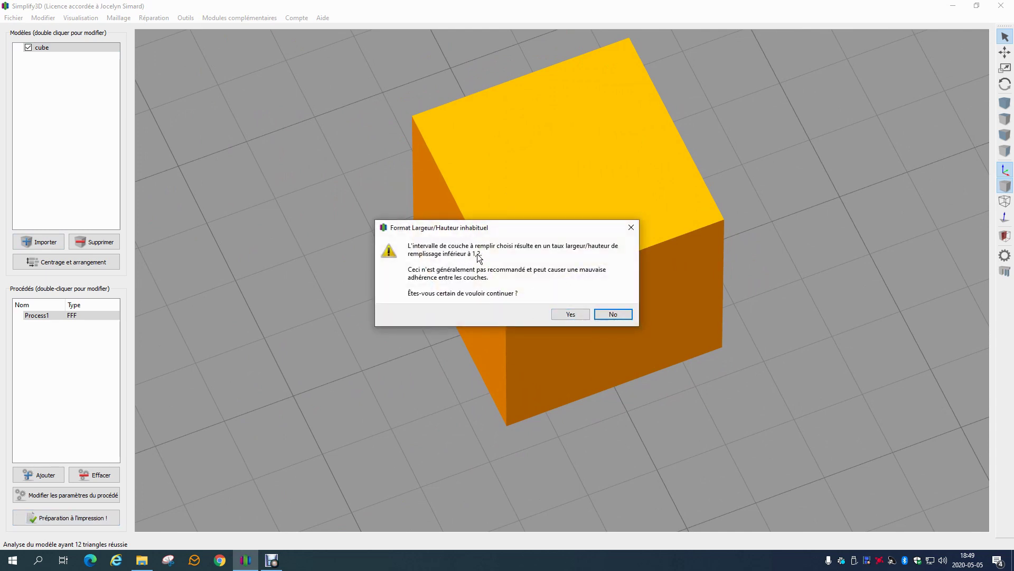
click(571, 314)
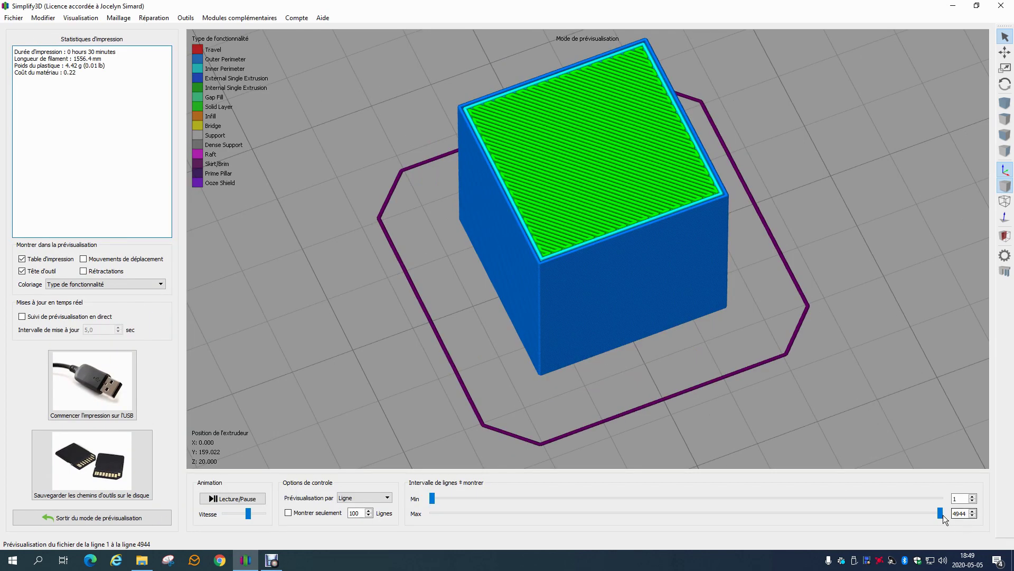
drag(940, 512, 777, 513)
scroll(622, 357, up, 3)
scroll(622, 357, up, 6)
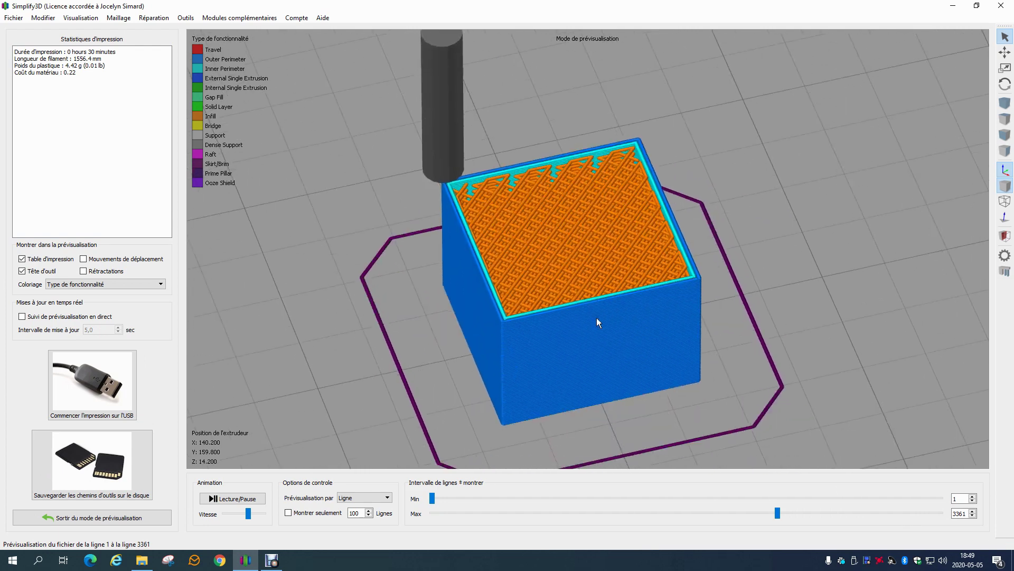
scroll(559, 242, down, 2)
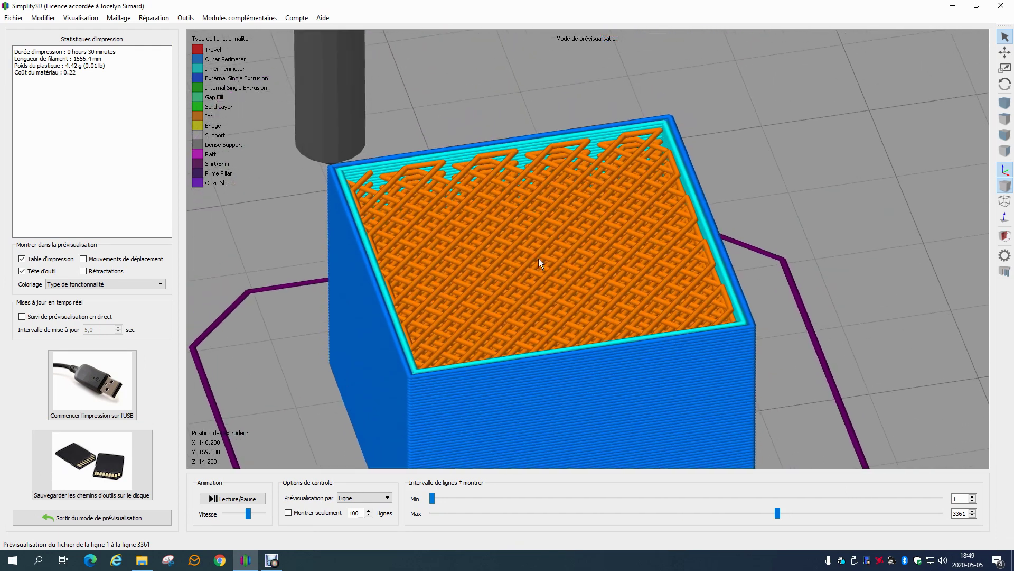
click(233, 499)
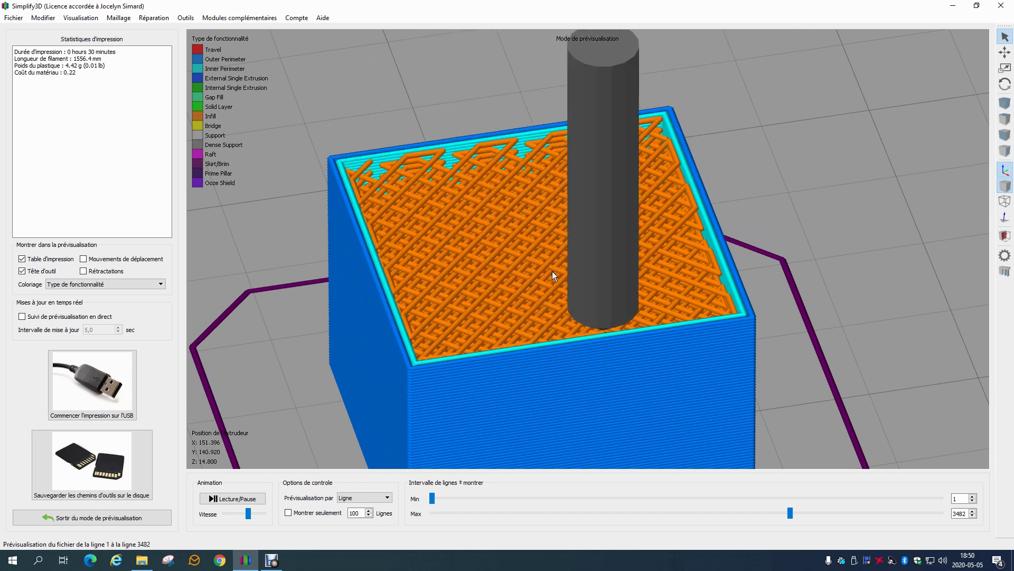
click(128, 518)
Include a solid diaphragm every 4 layers in Process1's infill and apply the settings
double_click(85, 317)
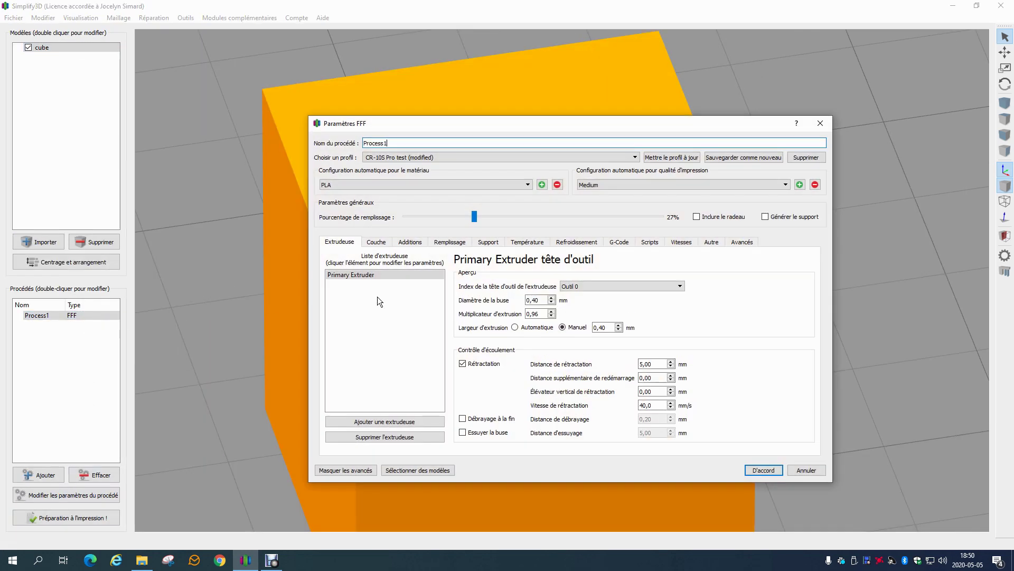
click(448, 242)
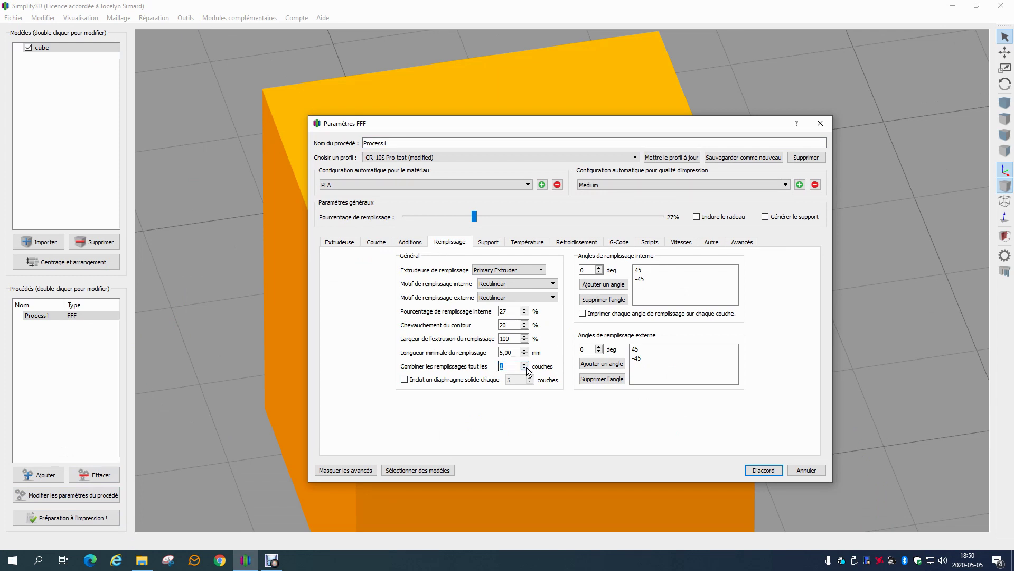
mouse_move(515, 371)
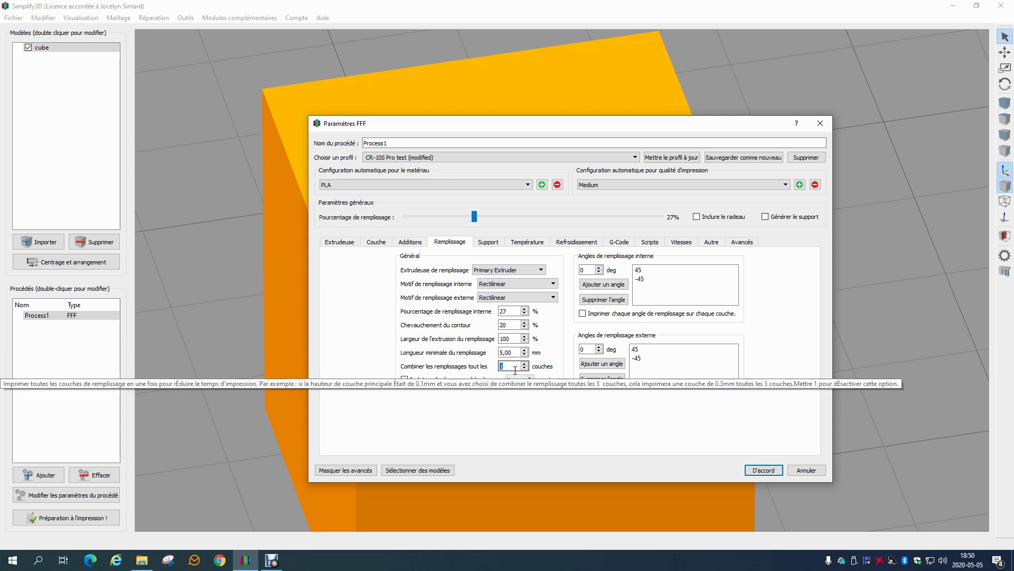
click(509, 365)
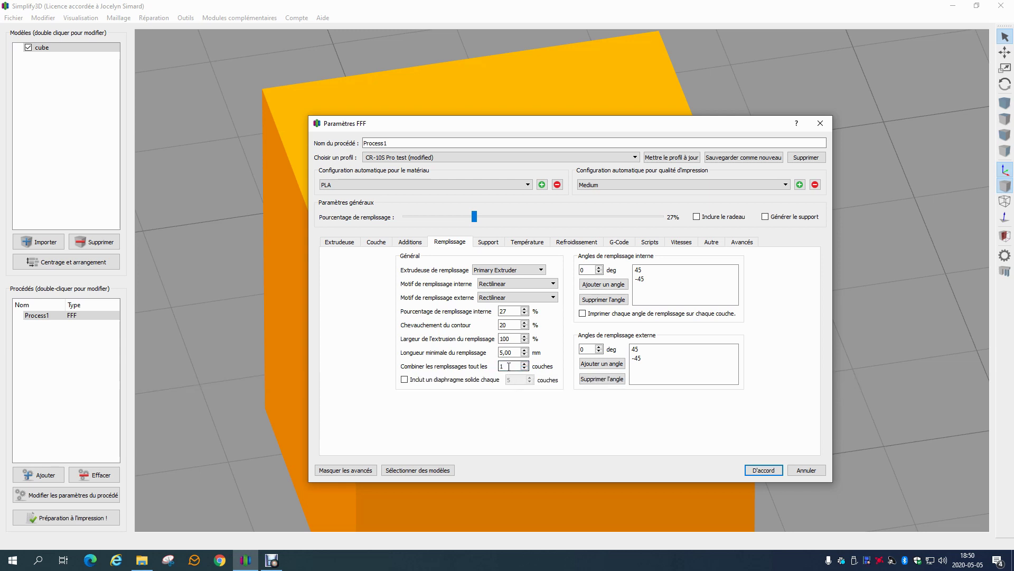
mouse_move(509, 366)
click(411, 380)
click(749, 473)
Slice the cube and play its preview from about line 5605 at an adjusted animation speed to examine the solid diaphragm layers
click(117, 514)
drag(942, 513, 757, 512)
click(232, 498)
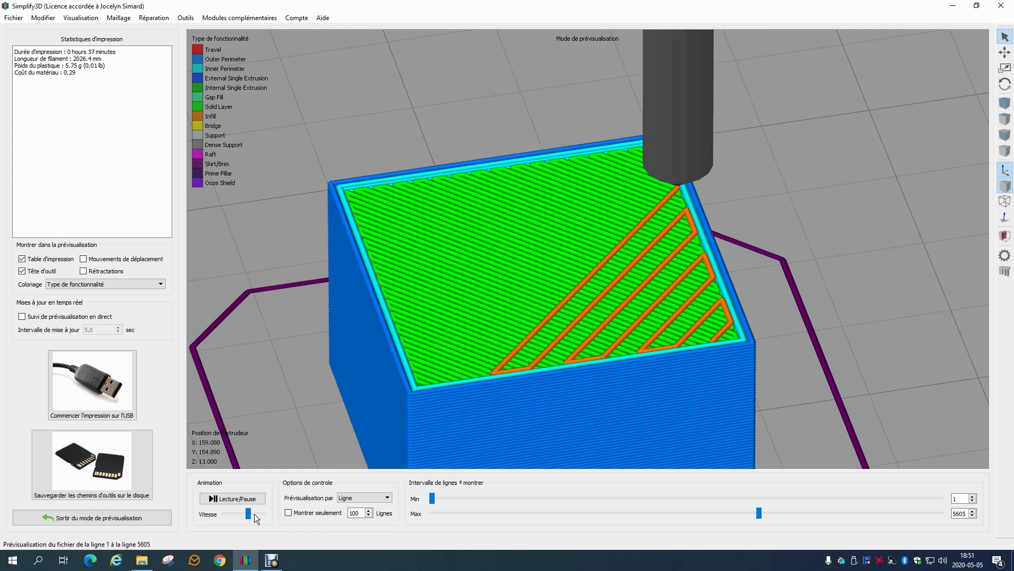
drag(250, 515, 254, 515)
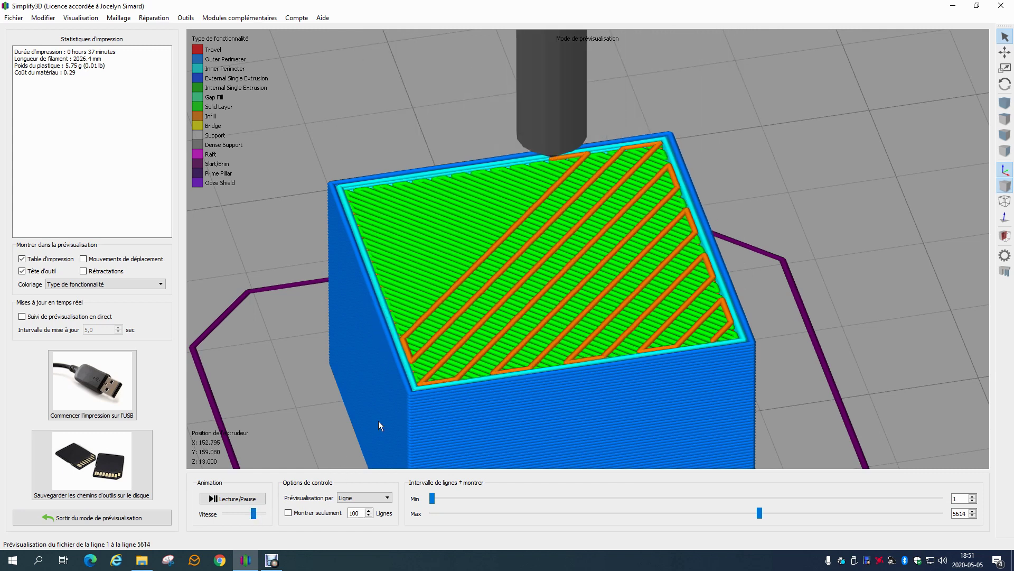
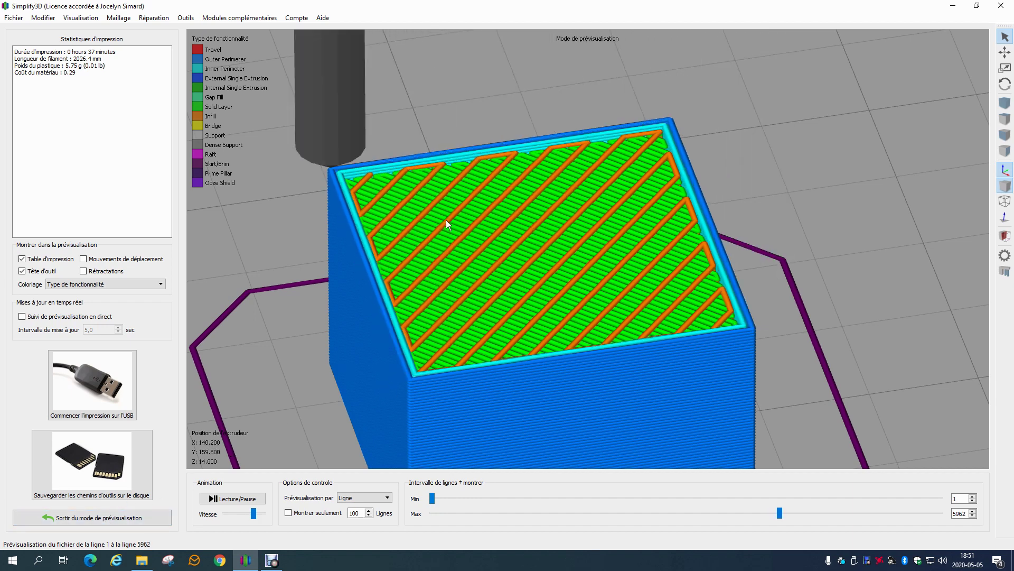
Disable the solid diaphragm in Process1 and set the internal infill percentage to 20%
click(66, 520)
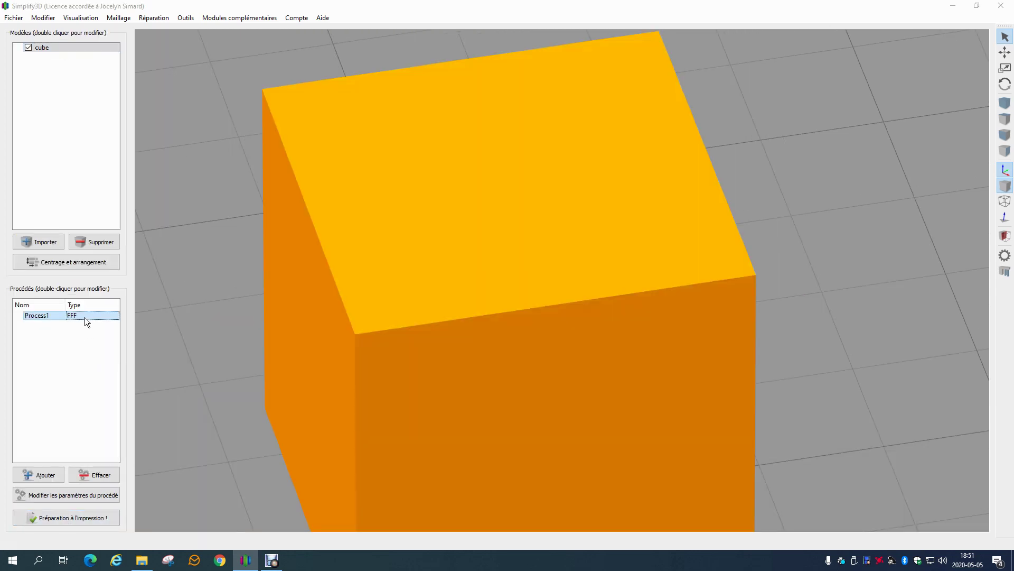
double_click(84, 316)
click(450, 242)
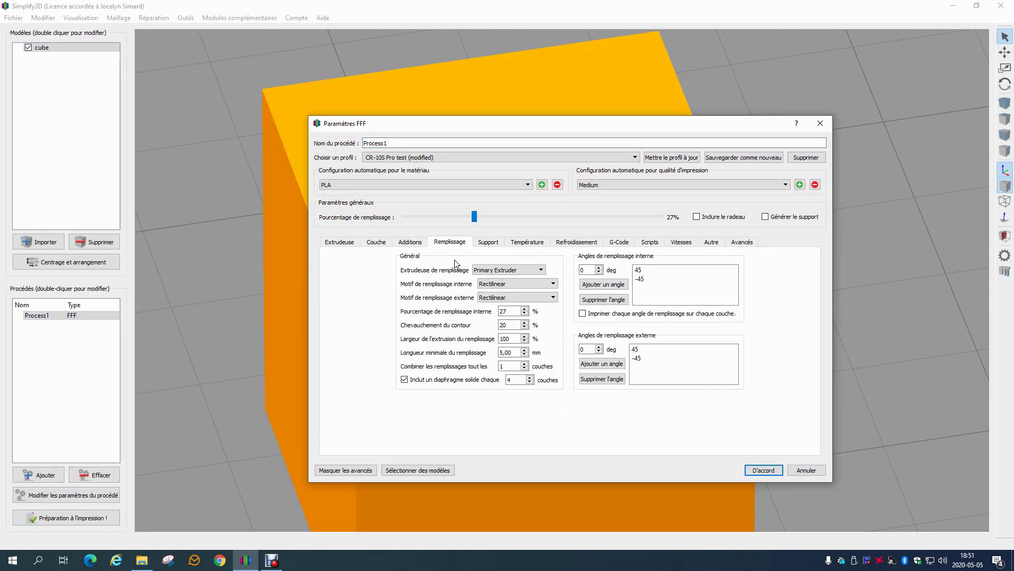
click(477, 381)
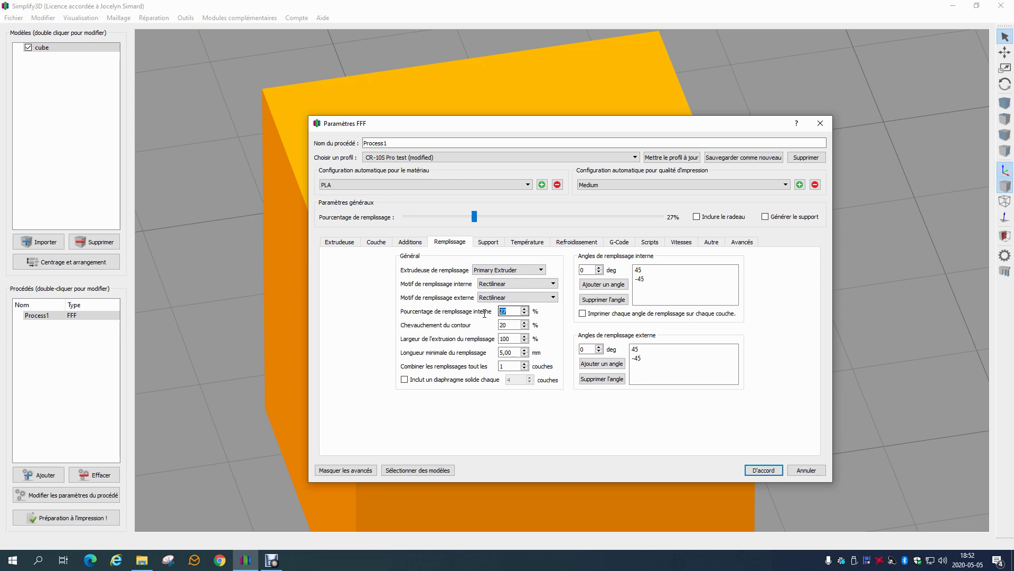
text(20)
click(512, 340)
Add a 90-degree angle to both the internal and external infill angles and apply the settings
click(644, 278)
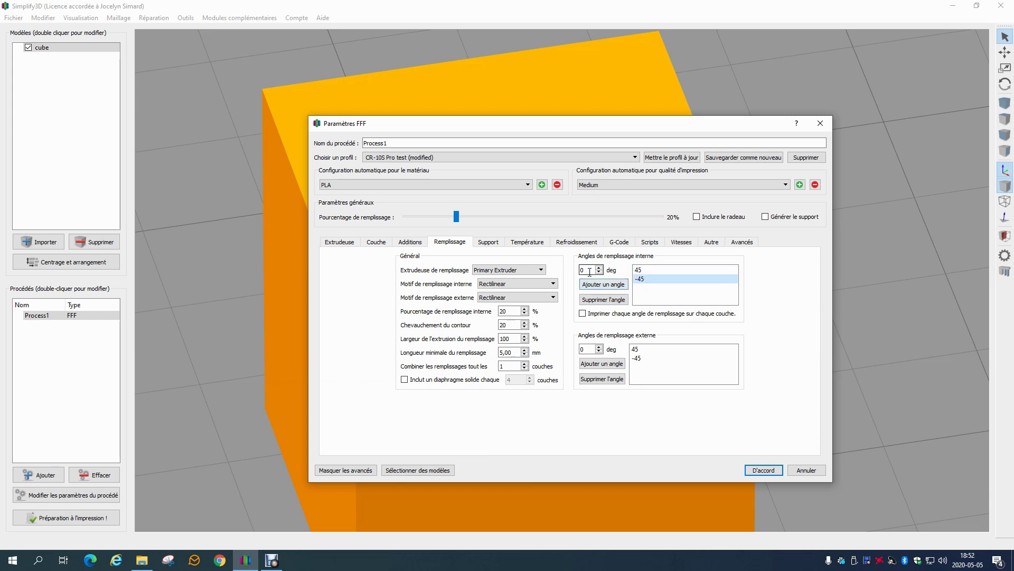
text(9)
click(604, 287)
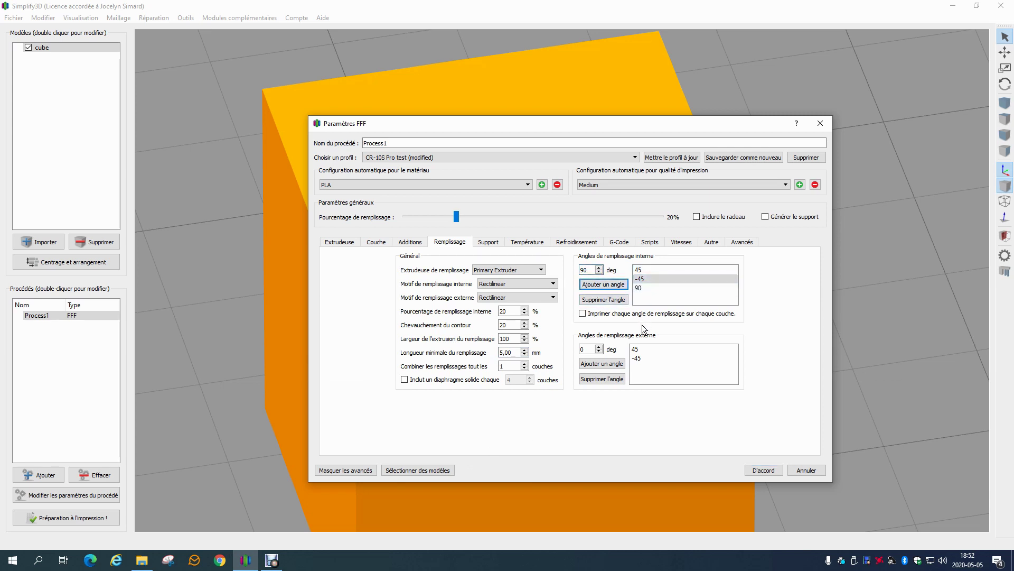
double_click(585, 349)
text(90)
click(601, 364)
click(763, 469)
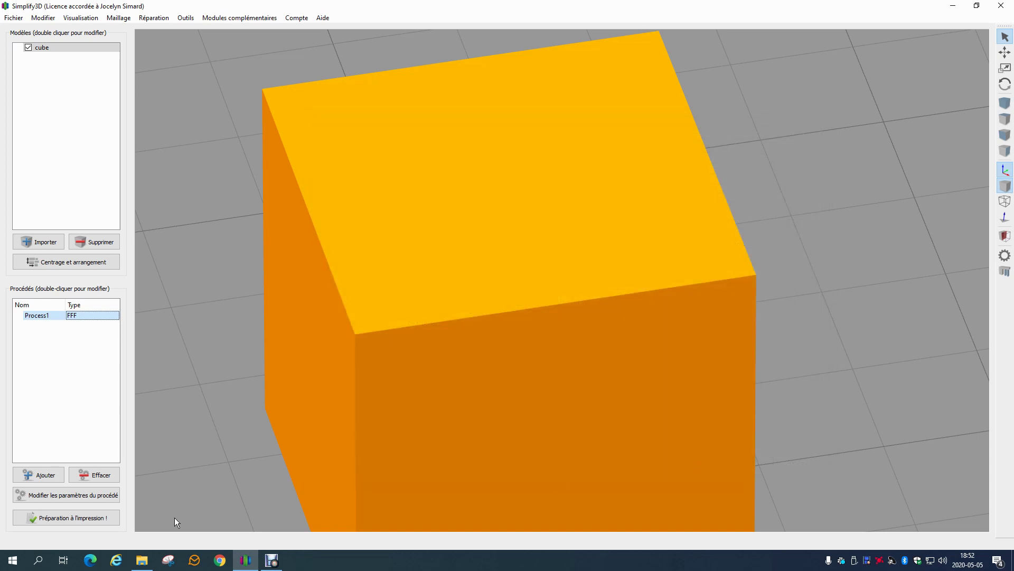
Slice the cube and preview it up to line 4590 to examine the three-angle infill, and leave the preview
click(109, 517)
drag(940, 513, 859, 522)
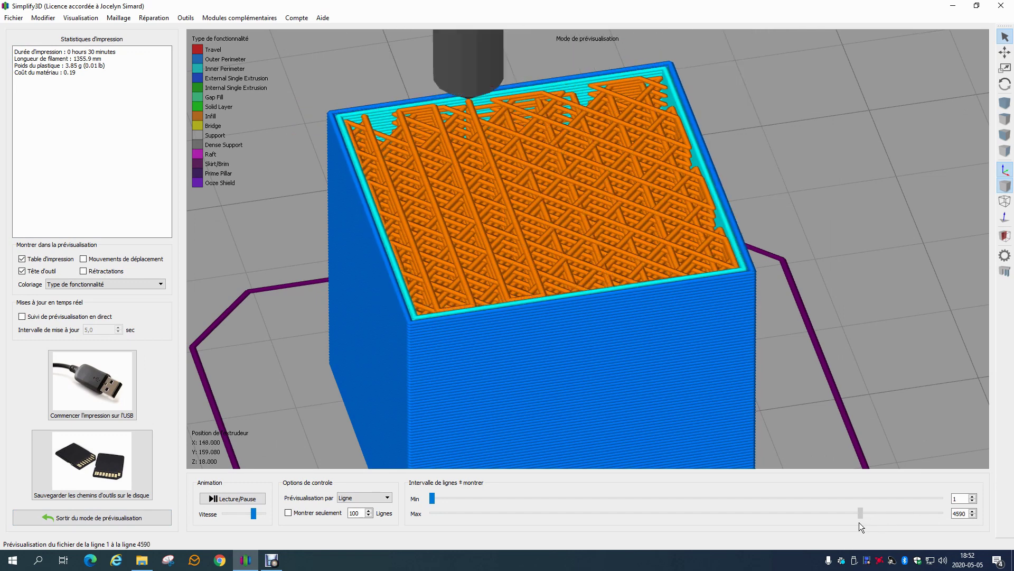
click(108, 517)
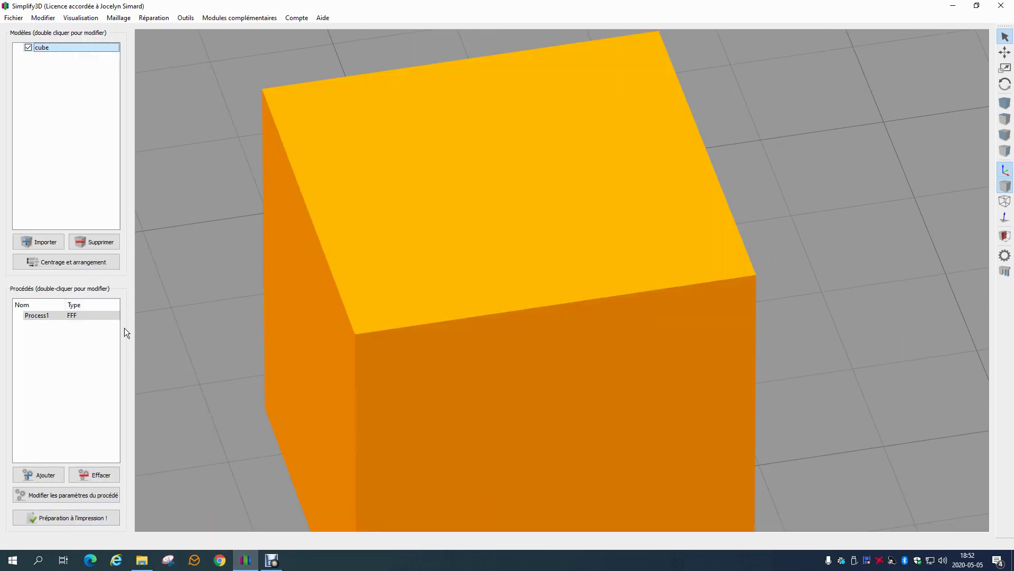
Remove the 90-degree angle from Process1's external and internal infill angle lists
click(106, 317)
double_click(35, 315)
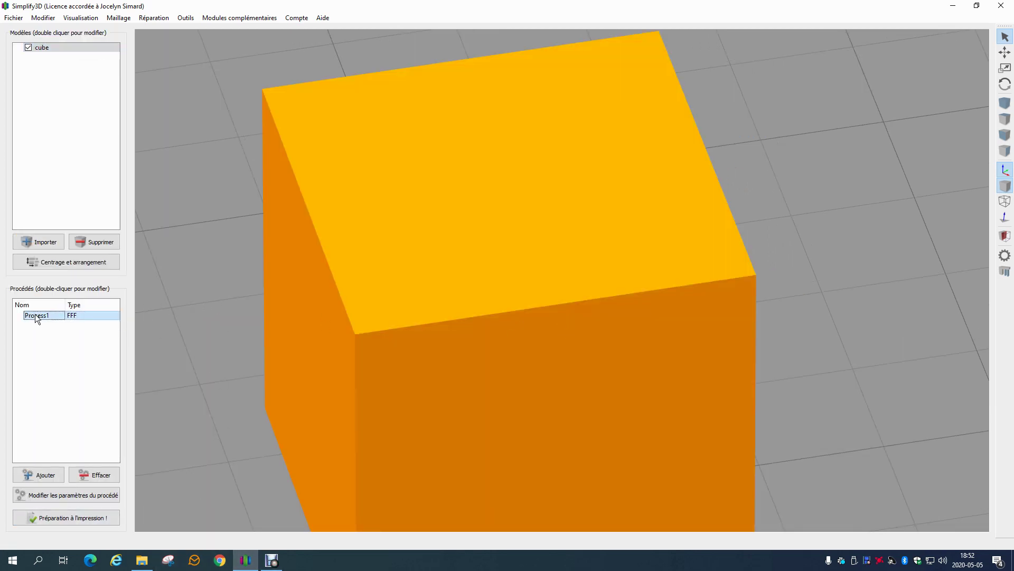
click(483, 241)
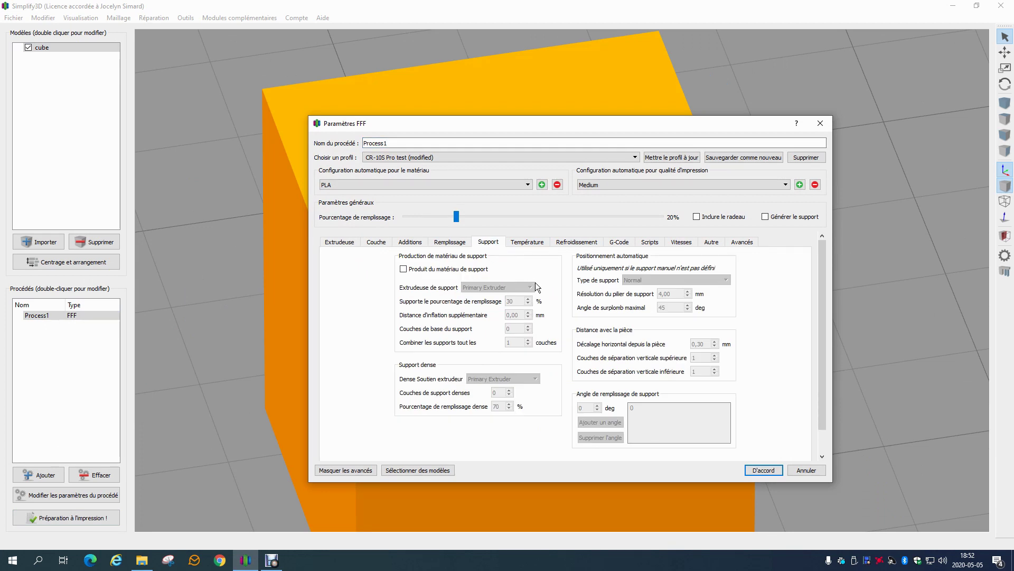
click(449, 242)
click(649, 367)
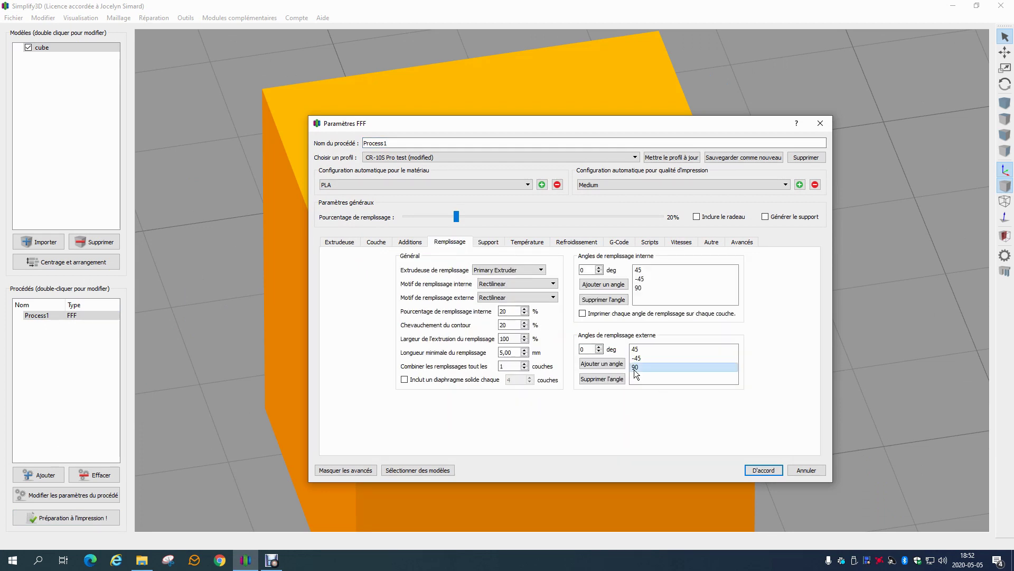
click(603, 379)
click(641, 287)
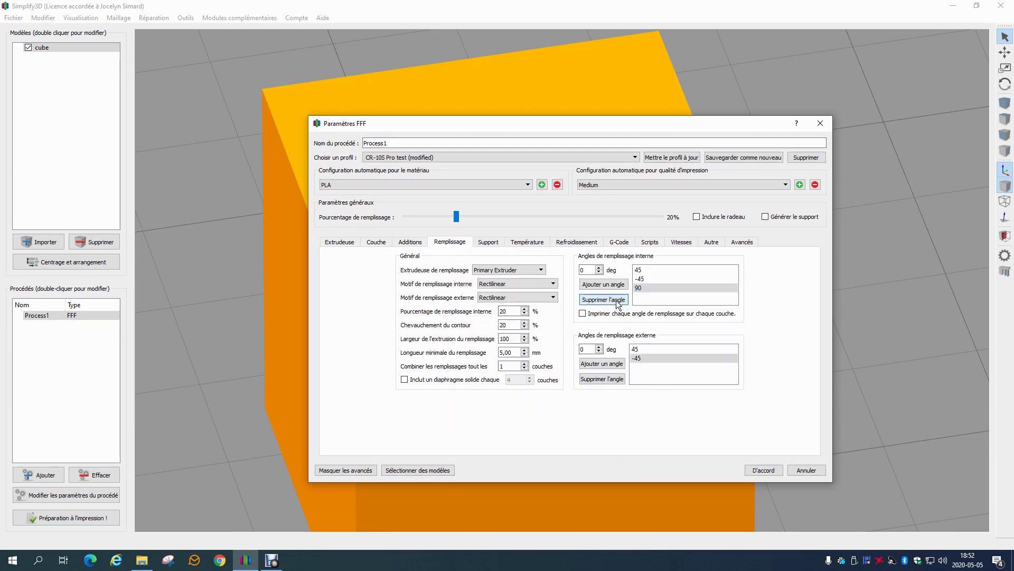
click(604, 299)
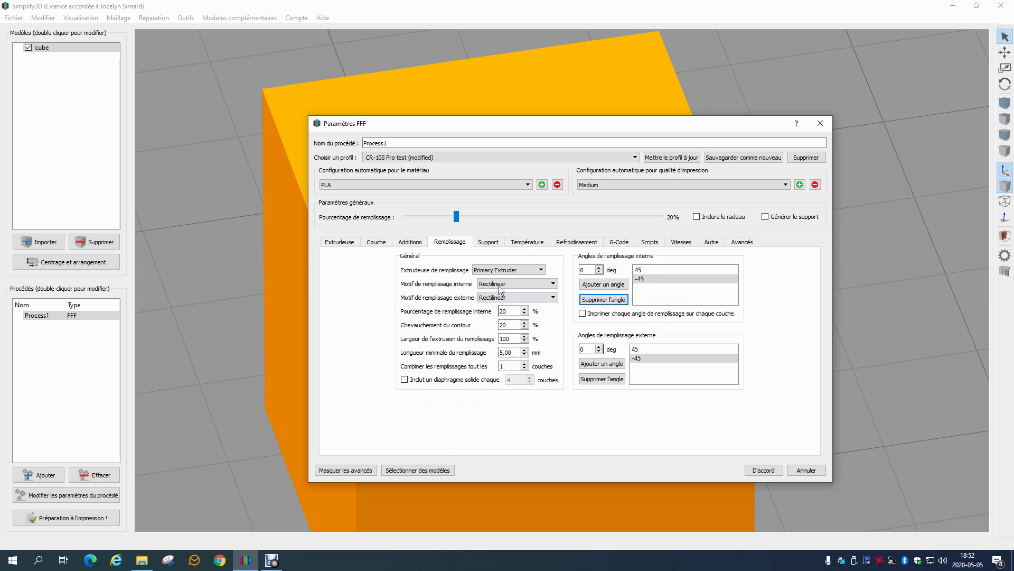
click(451, 243)
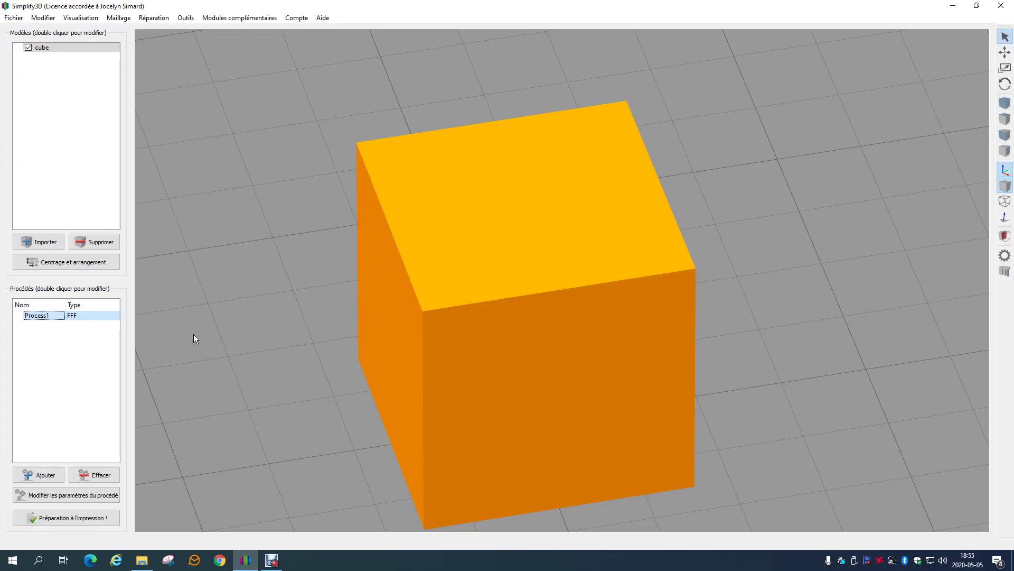
Switch support material generation off and back on in Process1 and apply the settings
double_click(46, 315)
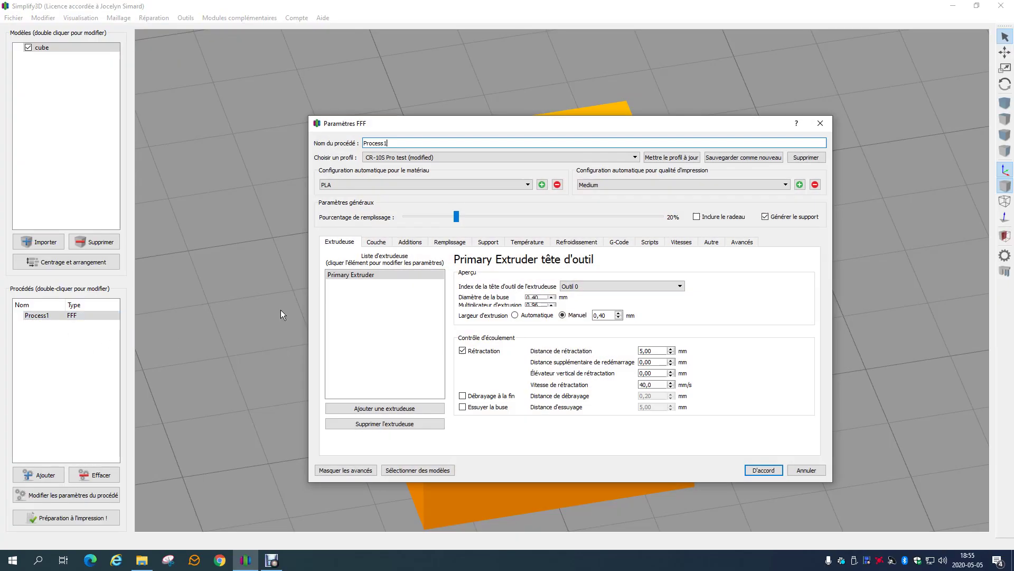
click(495, 242)
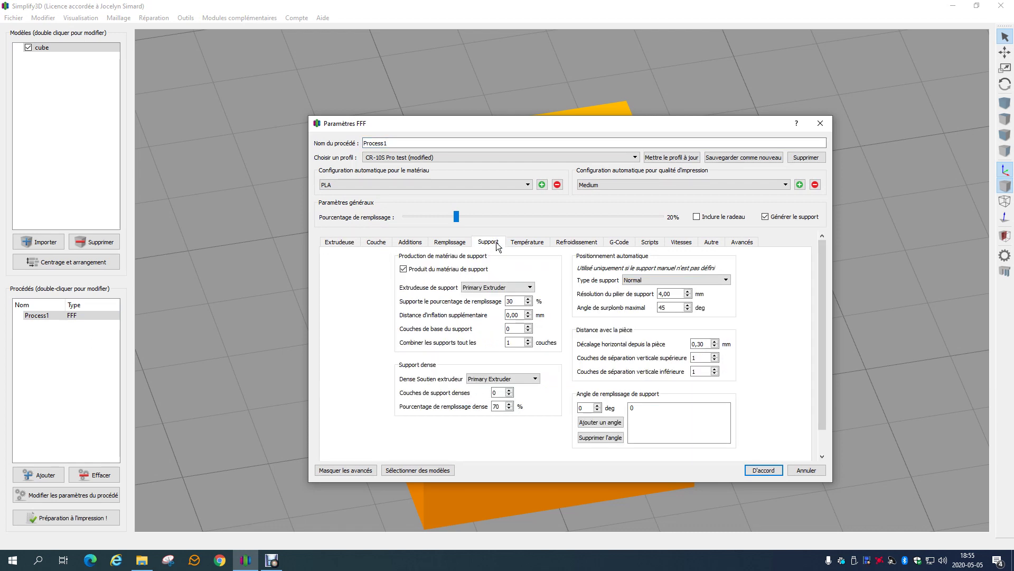
click(471, 268)
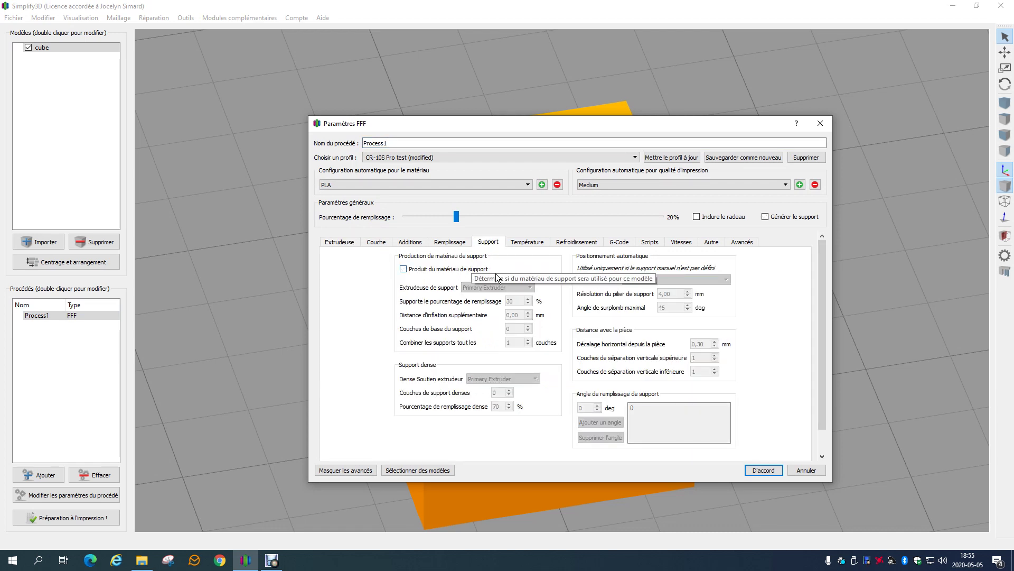
click(484, 269)
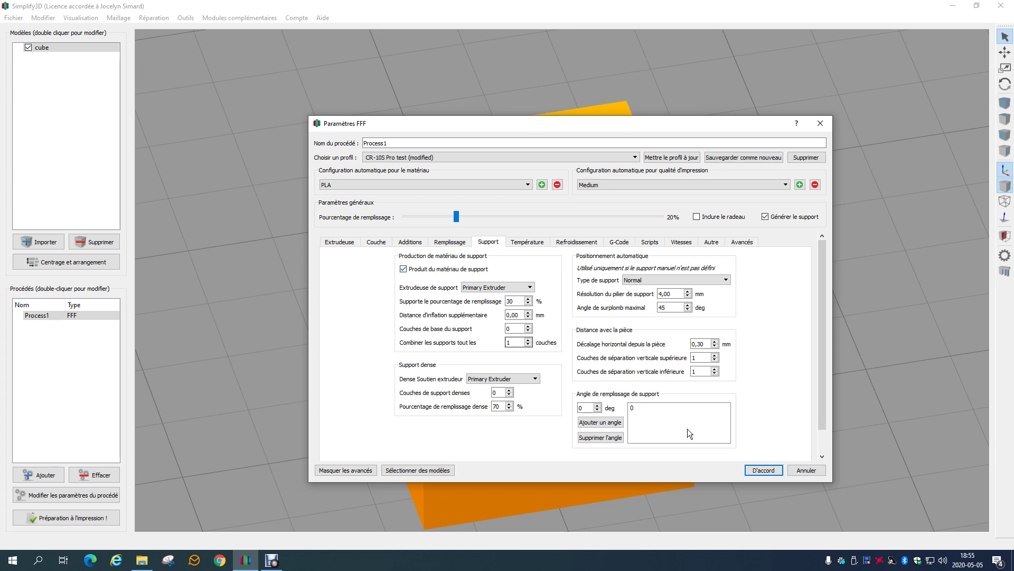
click(763, 470)
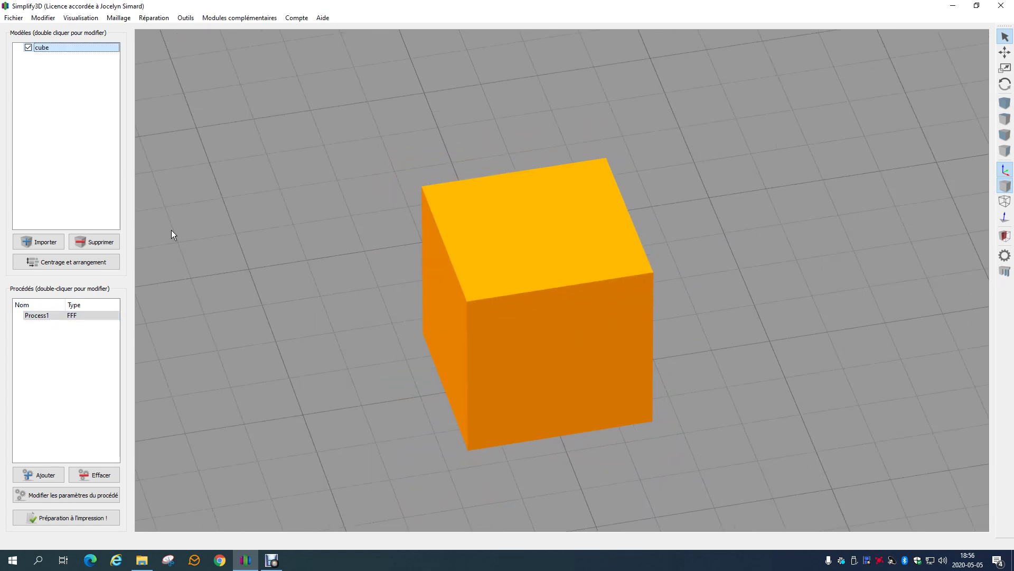
Remove the cube from the build plate and import 50degré.3mf
click(108, 241)
click(46, 242)
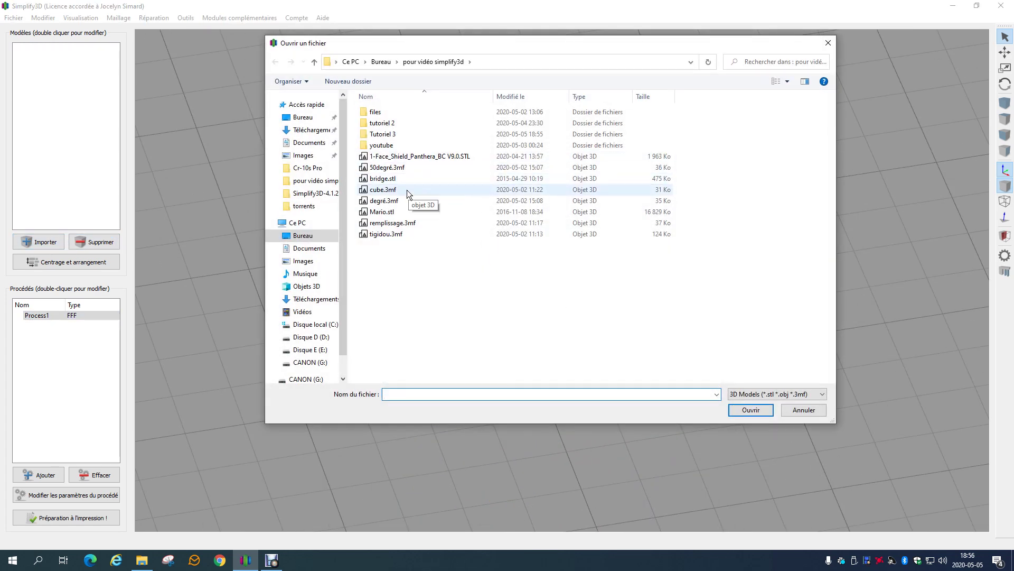
click(388, 168)
double_click(394, 170)
scroll(511, 387, up, 5)
scroll(513, 389, down, 5)
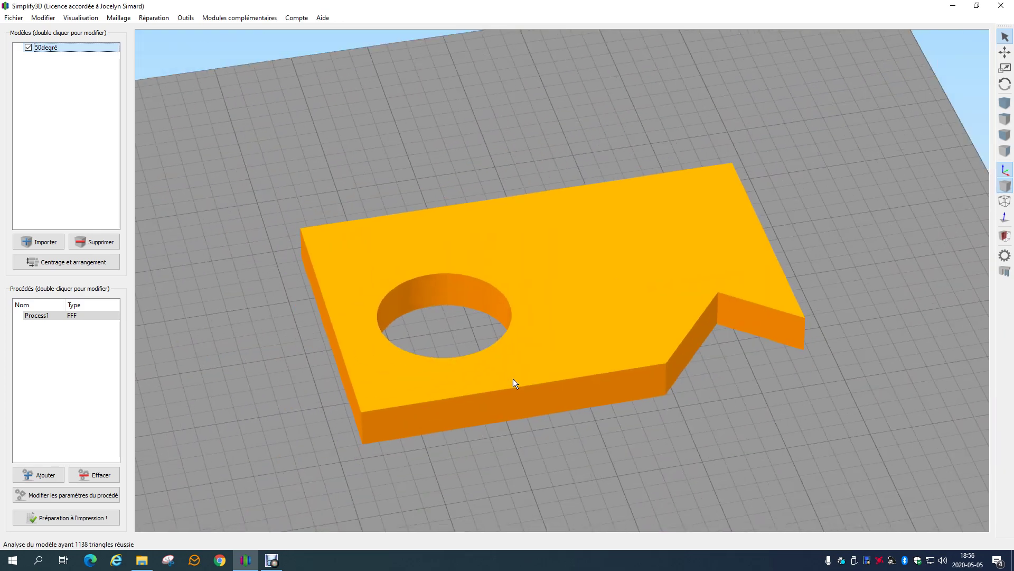
Place the 50degré plate's narrow front face on the bed so the plate stands upright, and centre it on the bed
drag(514, 380, 575, 473)
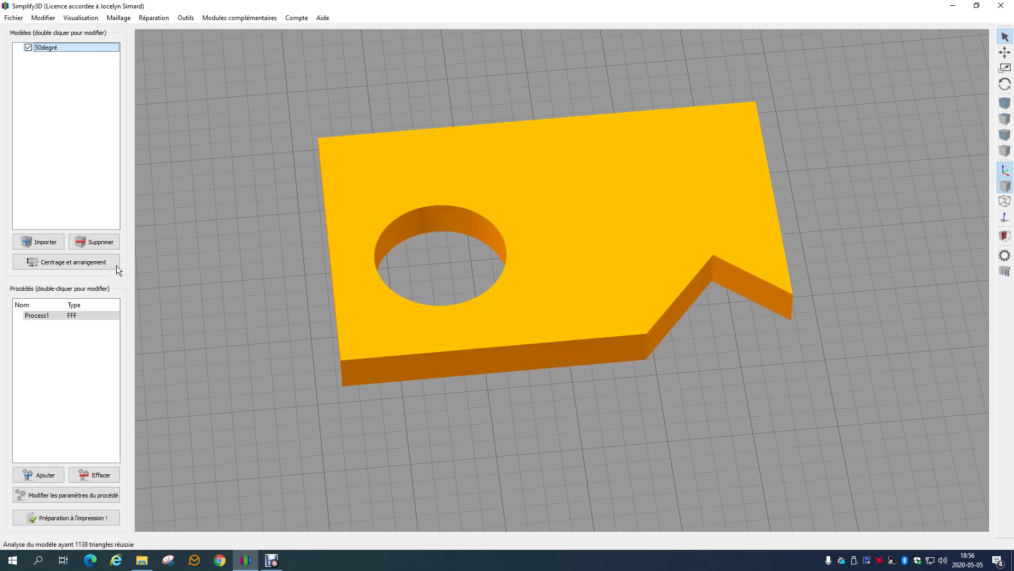
scroll(584, 373, down, 3)
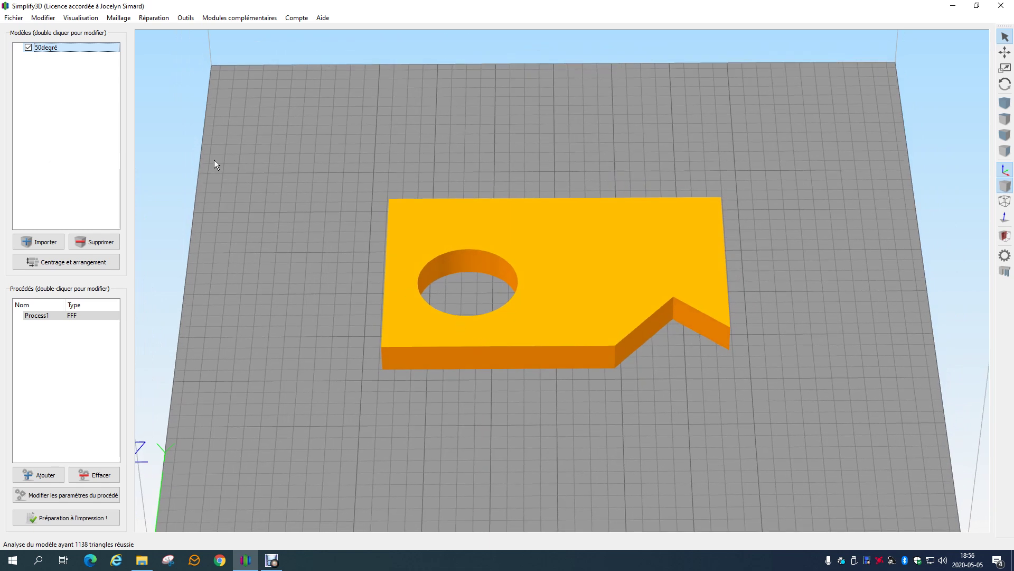
click(42, 18)
click(51, 201)
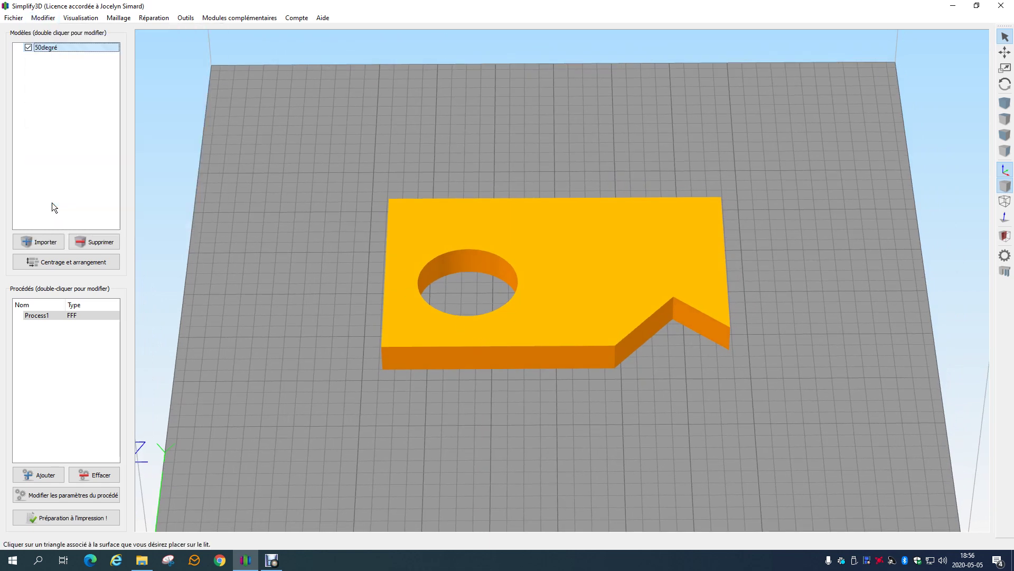
click(495, 359)
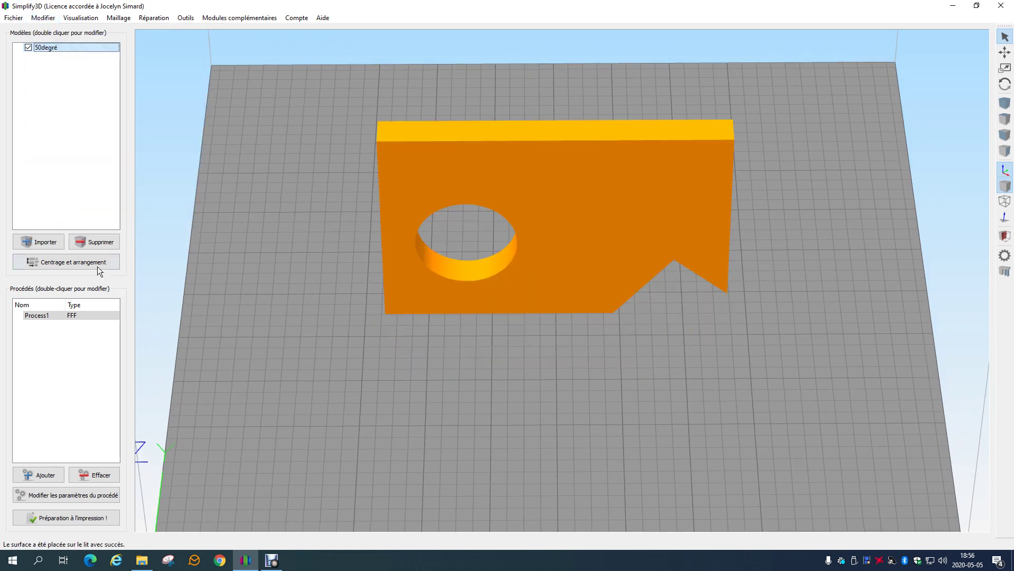
click(69, 261)
Examine the upright plate's round hole and sloped overhangs in a close frontal view
scroll(498, 364, up, 5)
drag(498, 381, 475, 294)
drag(687, 409, 692, 357)
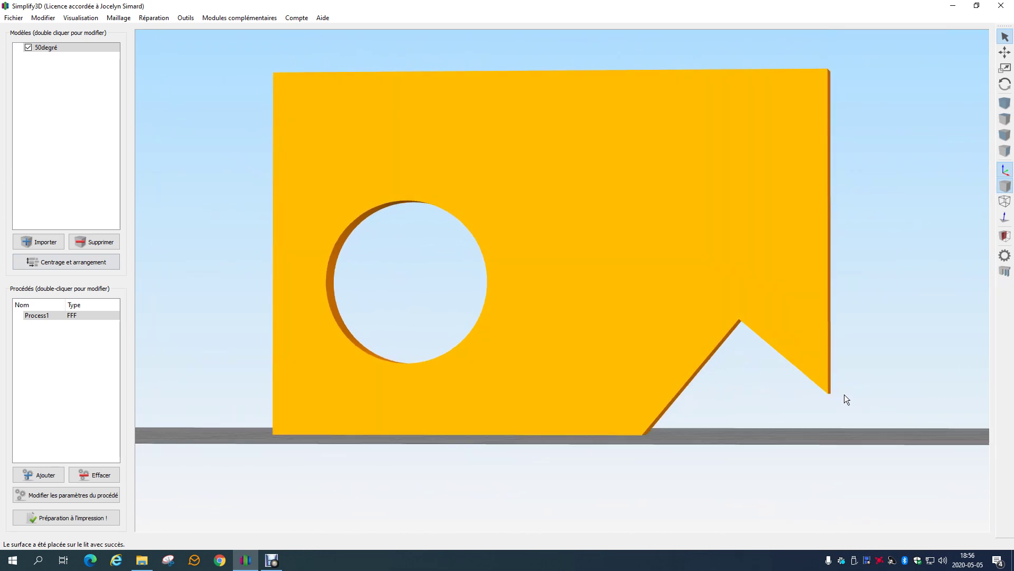
drag(829, 394, 830, 404)
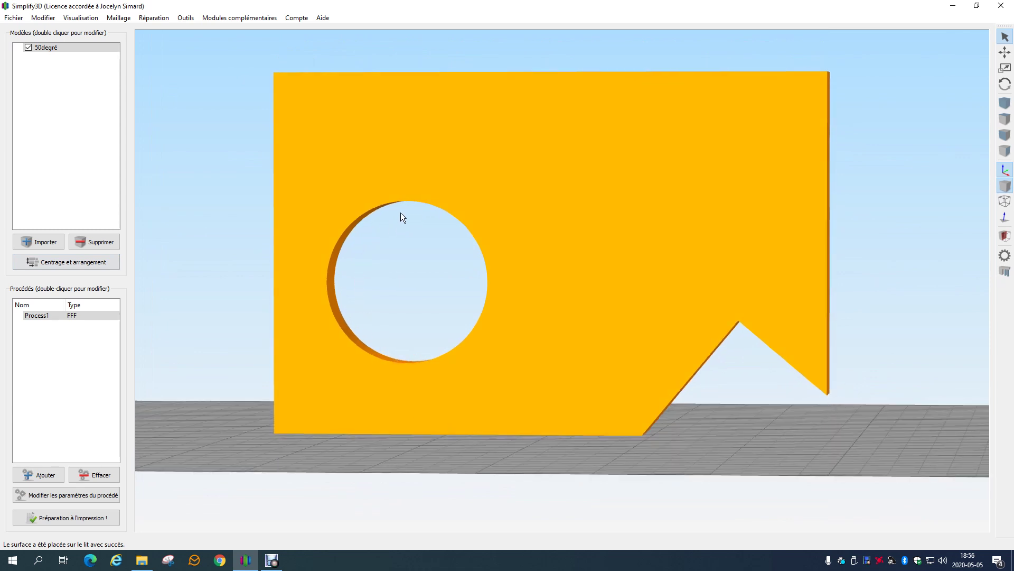
drag(407, 211, 375, 209)
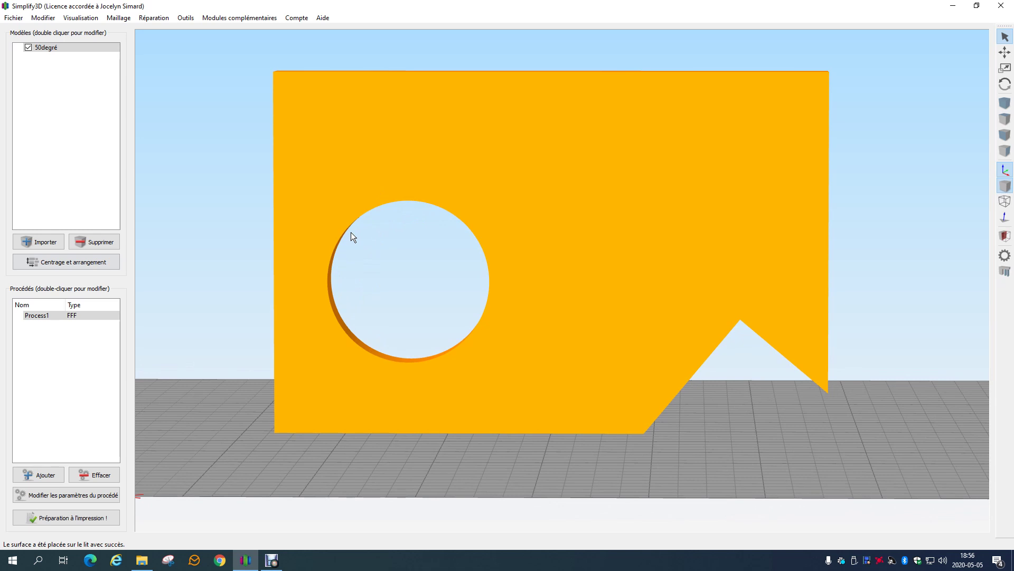
Open the support settings of Process1
mouse_move(351, 232)
mouse_down()
mouse_move(362, 241)
mouse_move(373, 224)
mouse_move(369, 236)
mouse_move(358, 230)
mouse_up()
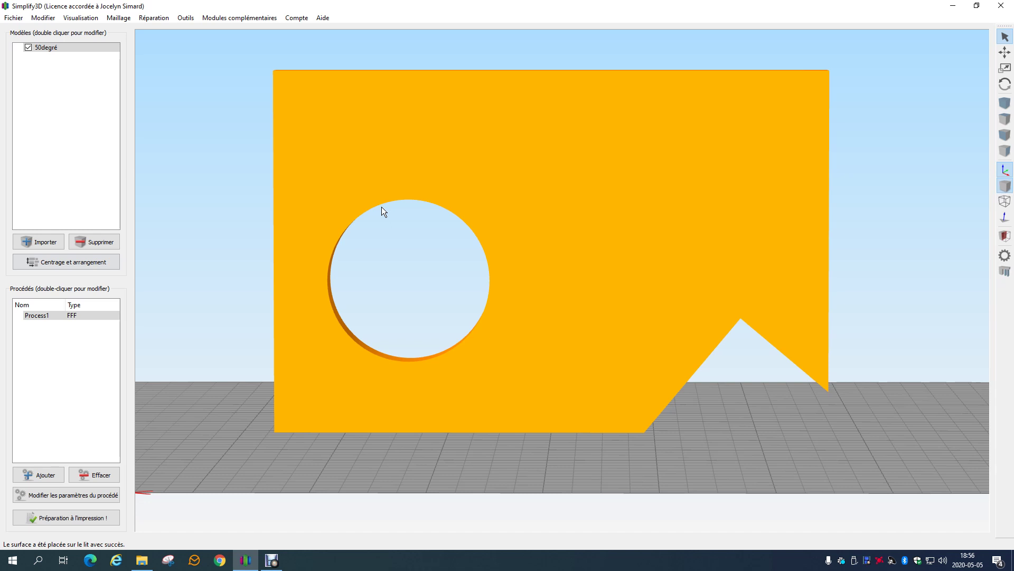
drag(448, 234, 433, 266)
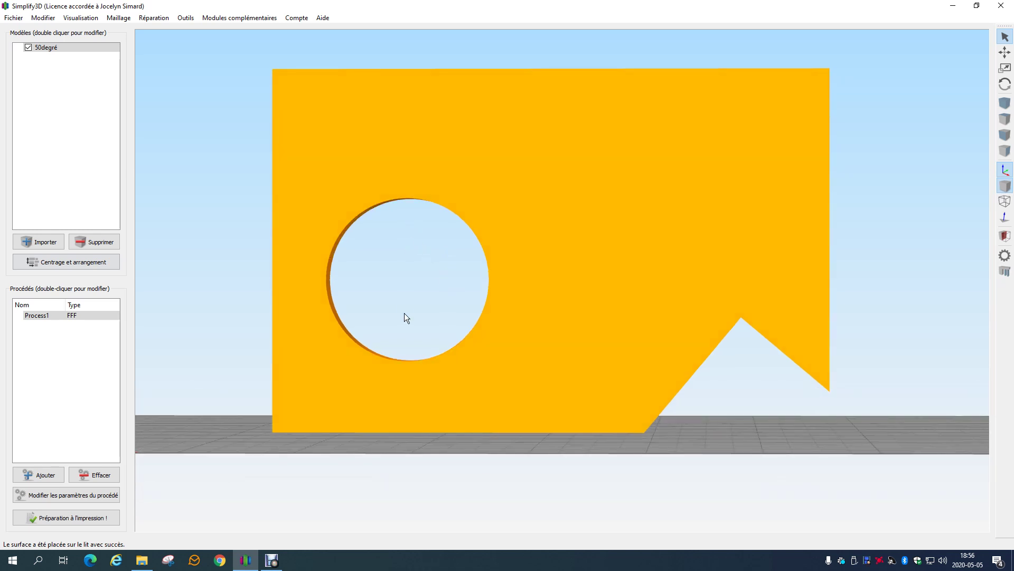
scroll(405, 315, down, 1)
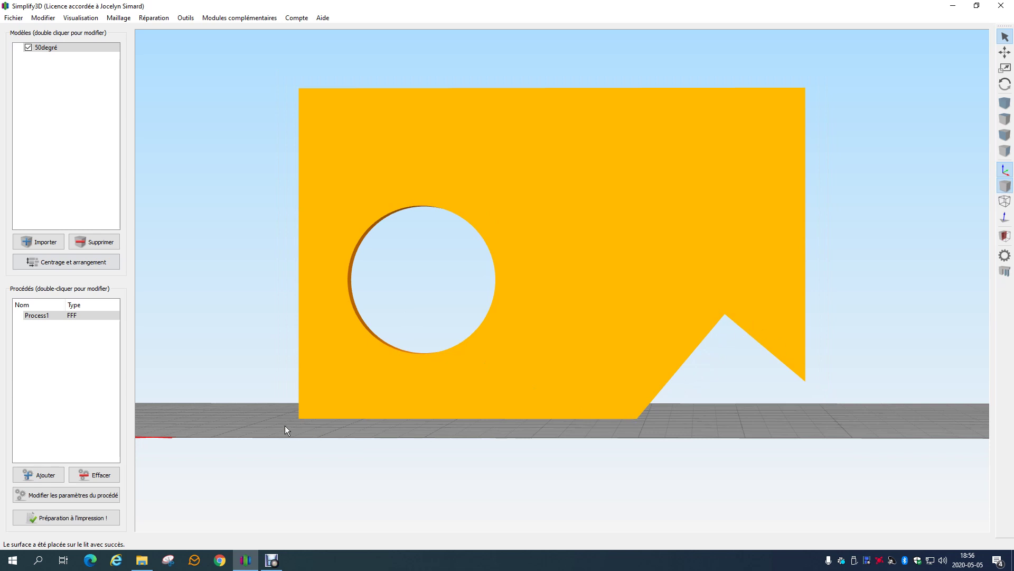
double_click(45, 316)
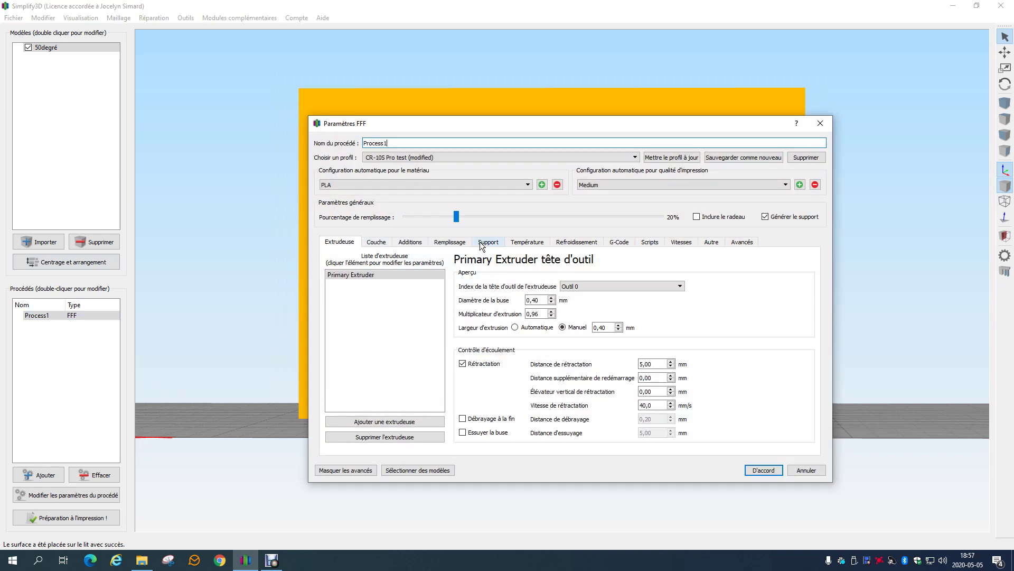
click(488, 241)
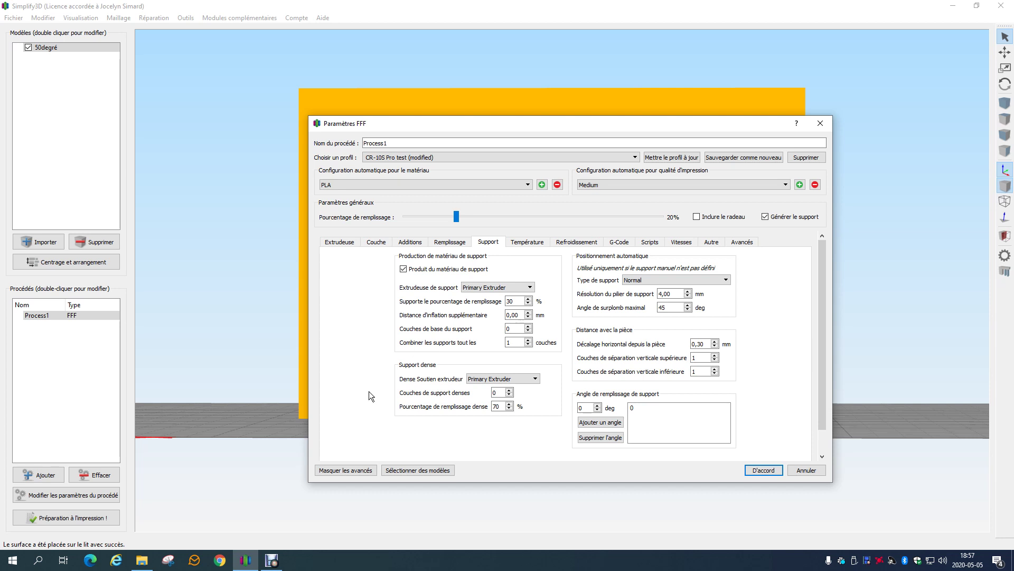
Switch support generation off and back on using both the support material and general options, and check the available support extruders
click(404, 269)
click(403, 270)
click(766, 217)
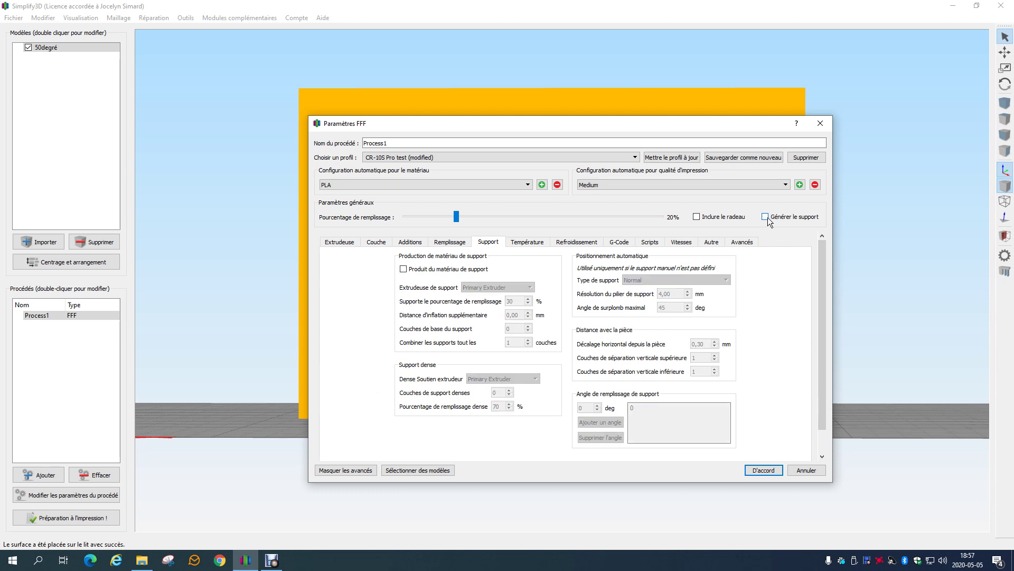
click(766, 217)
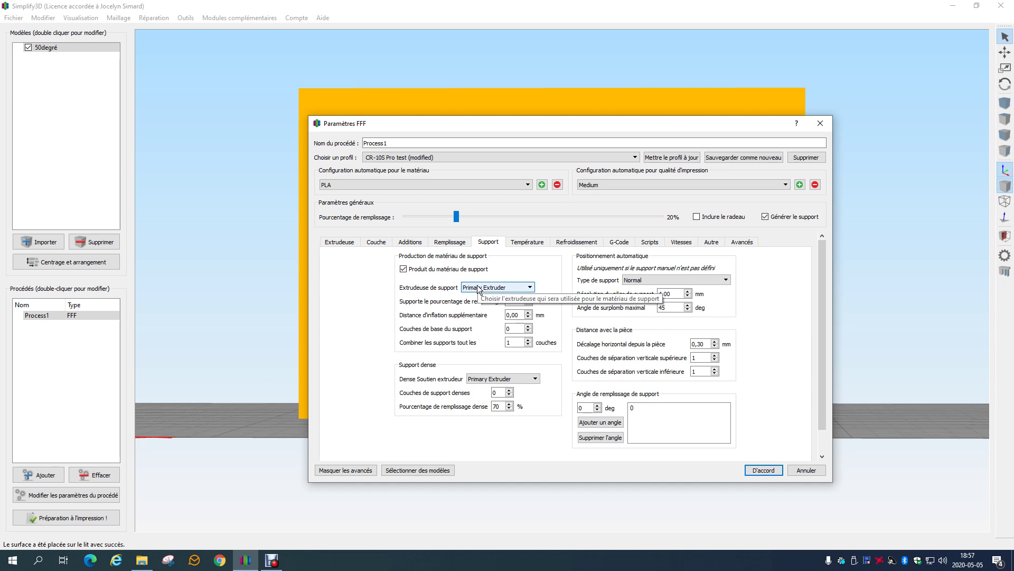
click(530, 287)
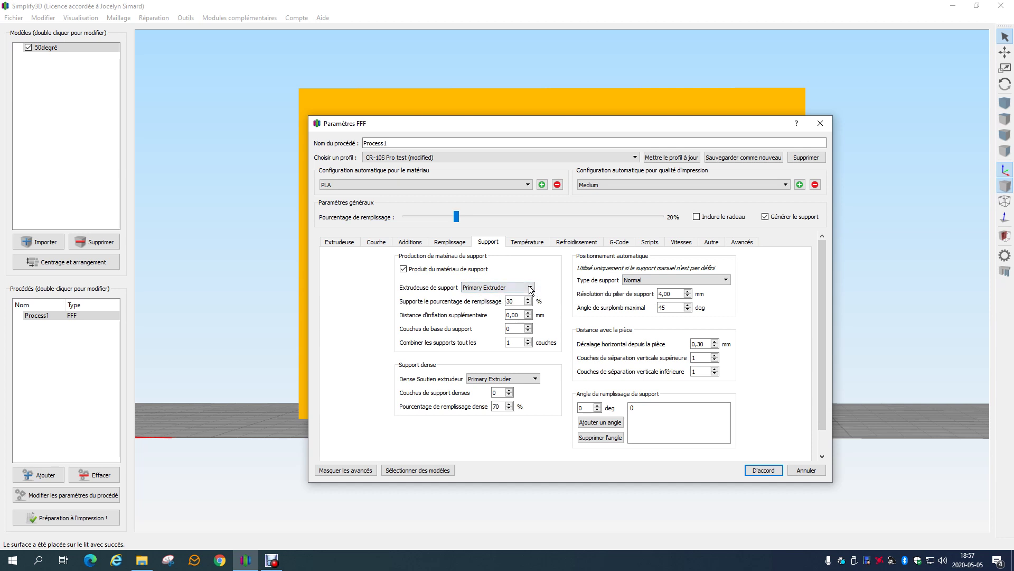
click(529, 288)
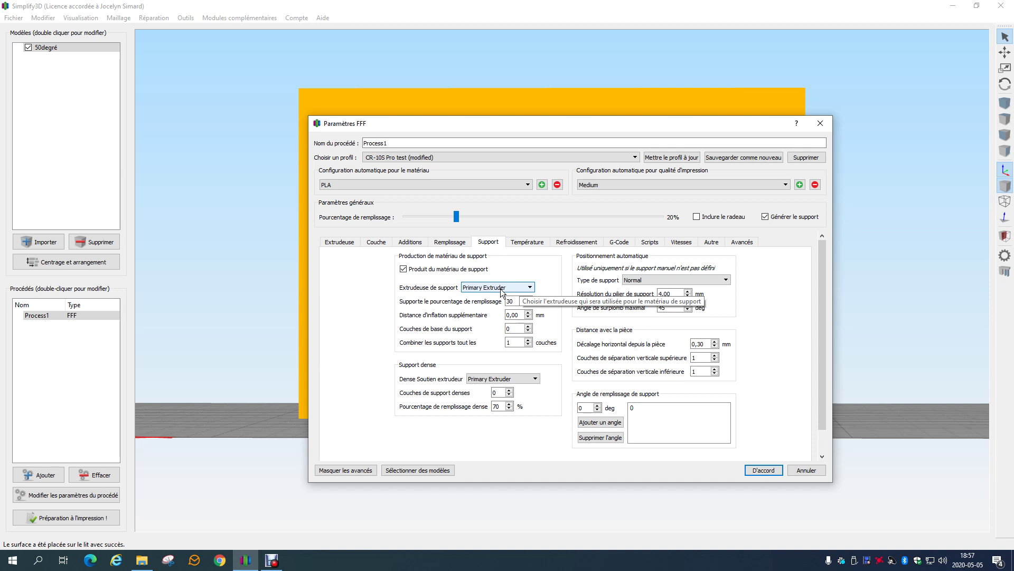
Add a second extruder named Pva to Process1
click(338, 242)
click(364, 420)
key(BackSpace)
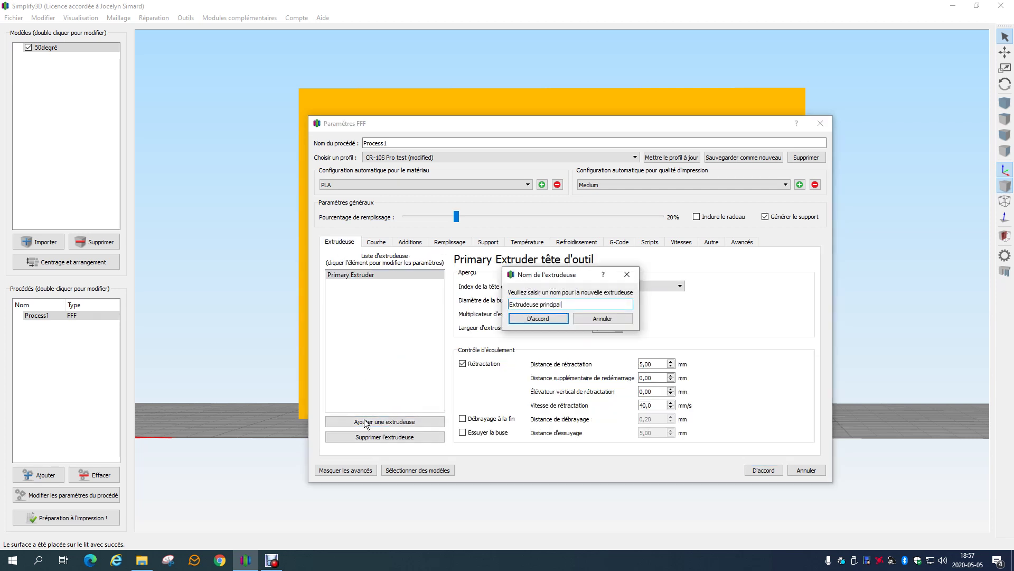
key(BackSpace)
key(BackSpace)
key(BackSpace)
key(BackSpace)
key(BackSpace)
key(BackSpace)
key(BackSpace)
key(BackSpace)
key(BackSpace)
key(BackSpace)
key(BackSpace)
key(BackSpace)
key(BackSpace)
key(BackSpace)
key(BackSpace)
key(BackSpace)
key(BackSpace)
key(BackSpace)
key(BackSpace)
text(Pva)
key(Return)
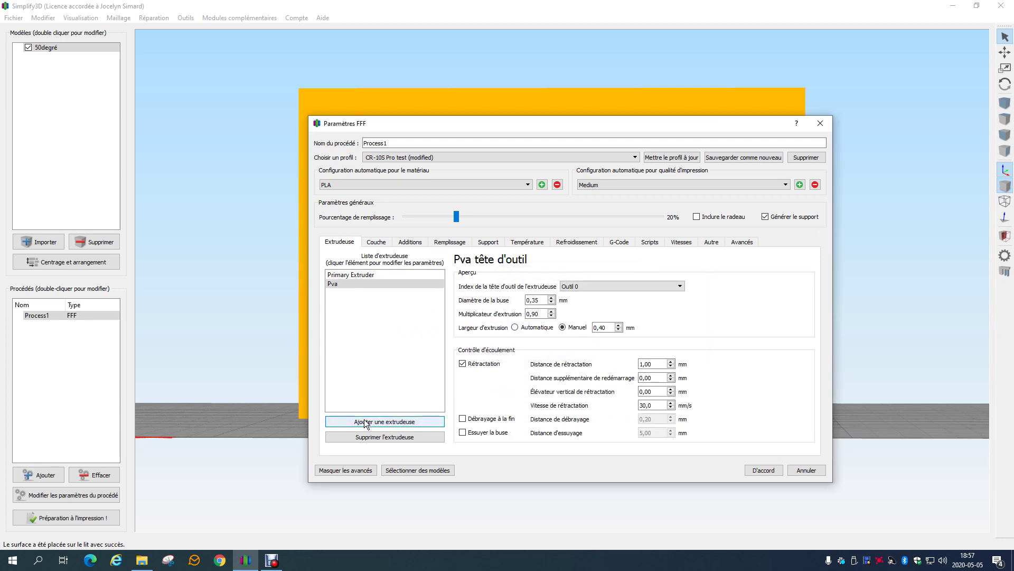
click(144, 562)
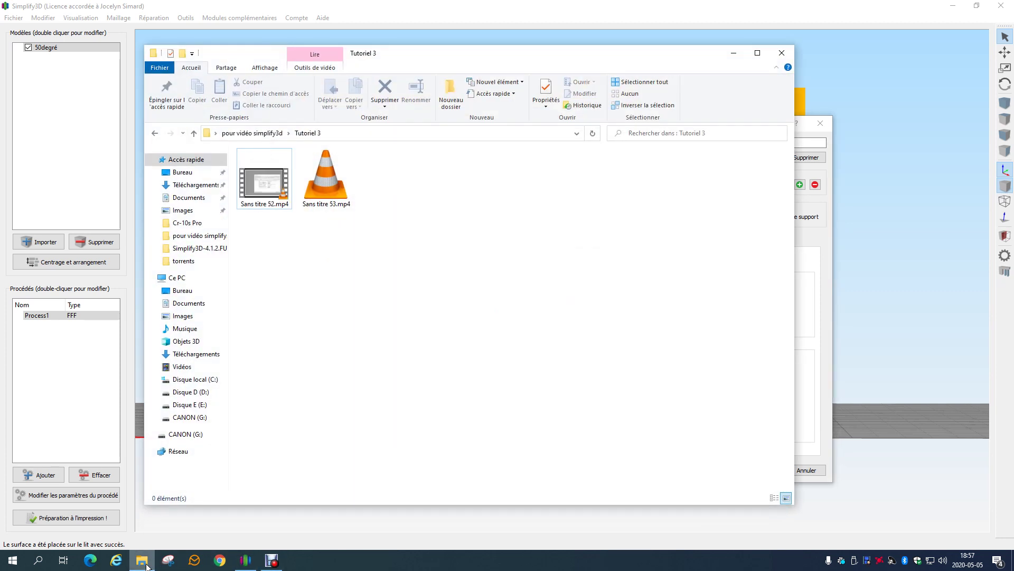
click(257, 133)
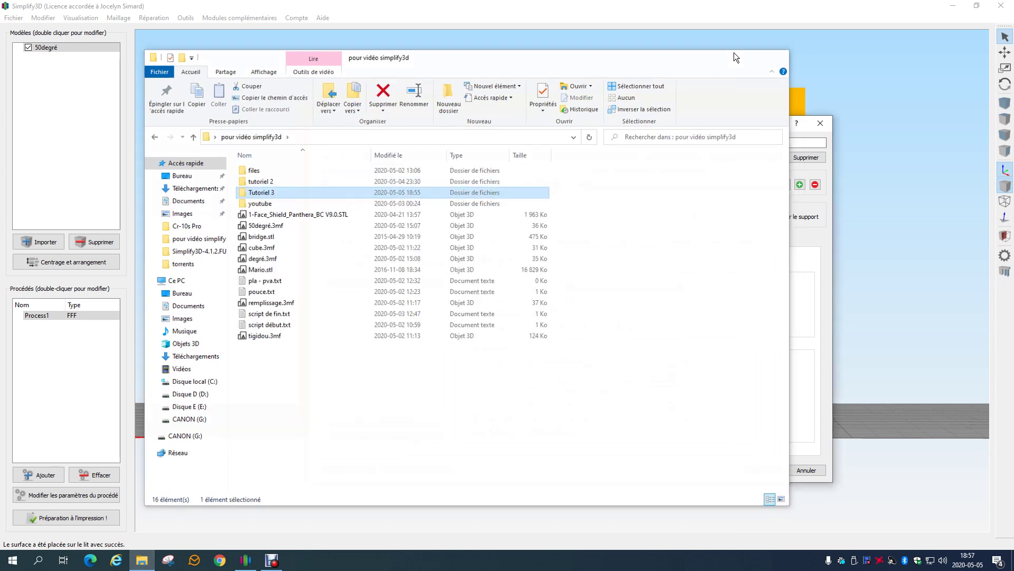
click(734, 53)
Rename the Primary Extruder as Pla in the extruder list
click(370, 284)
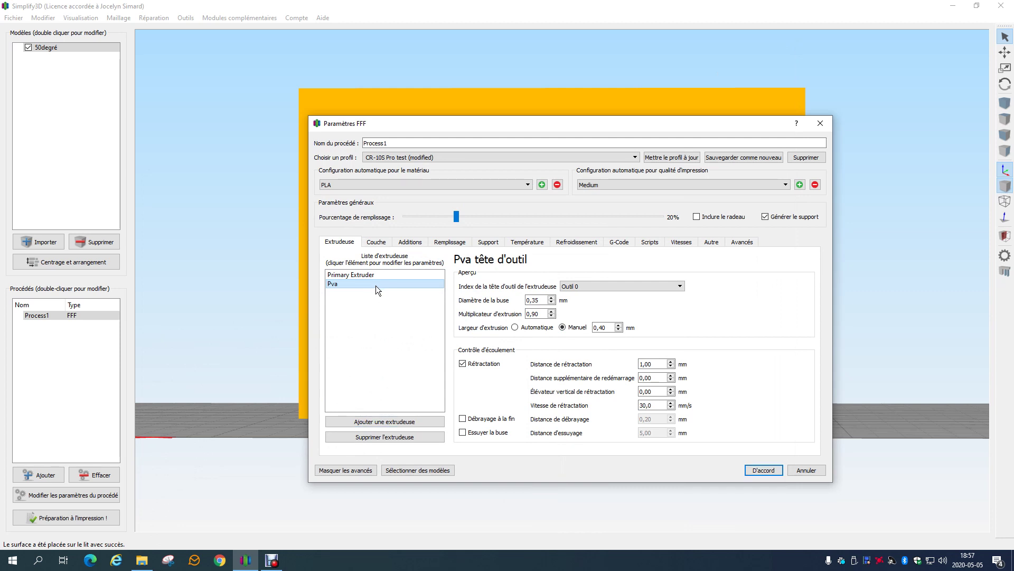
click(372, 275)
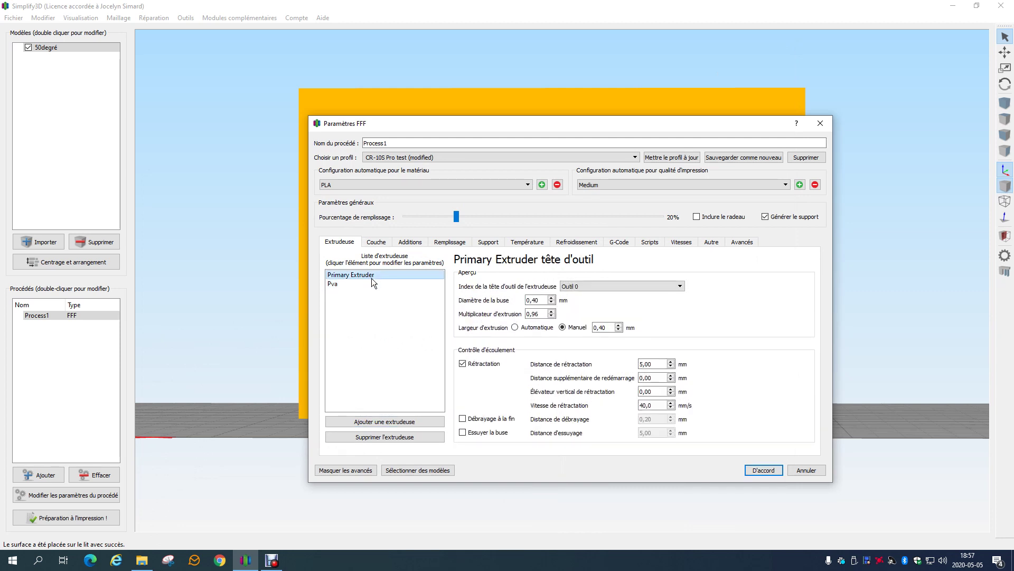
double_click(372, 278)
text(Pla)
key(Return)
Check the extruders available for support material and assign Pva as the support extruder
click(497, 243)
click(489, 285)
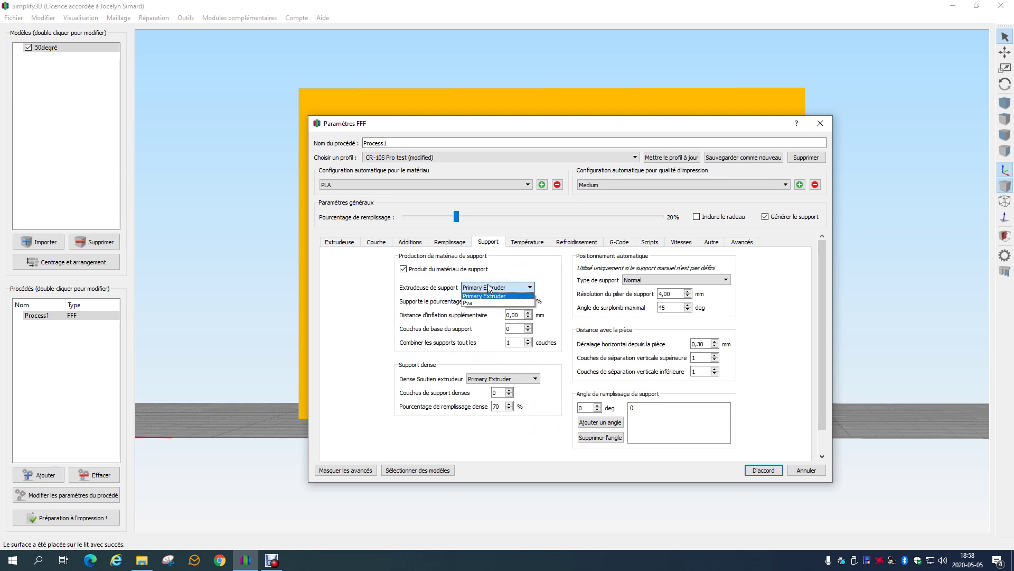
click(485, 294)
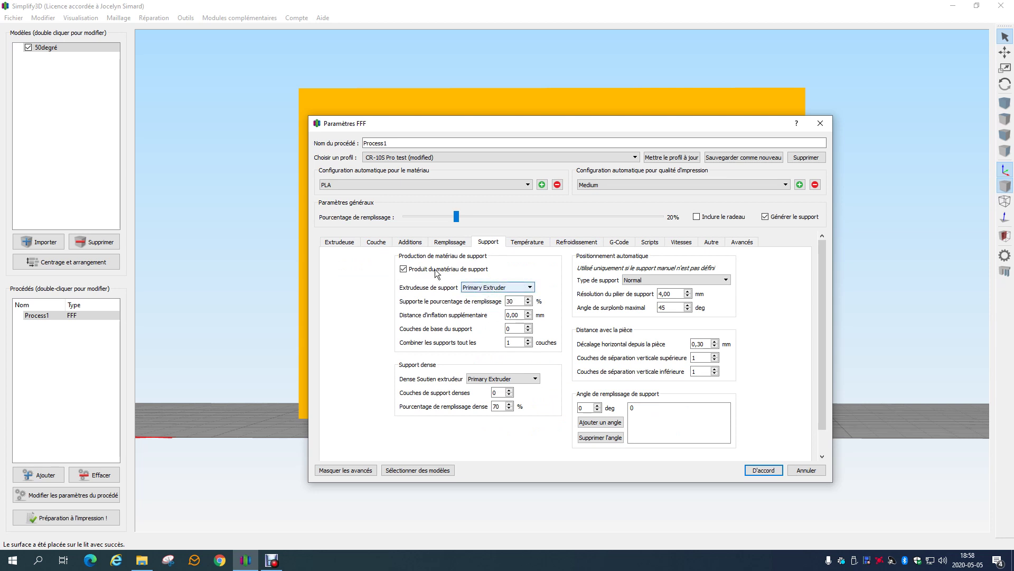
click(339, 242)
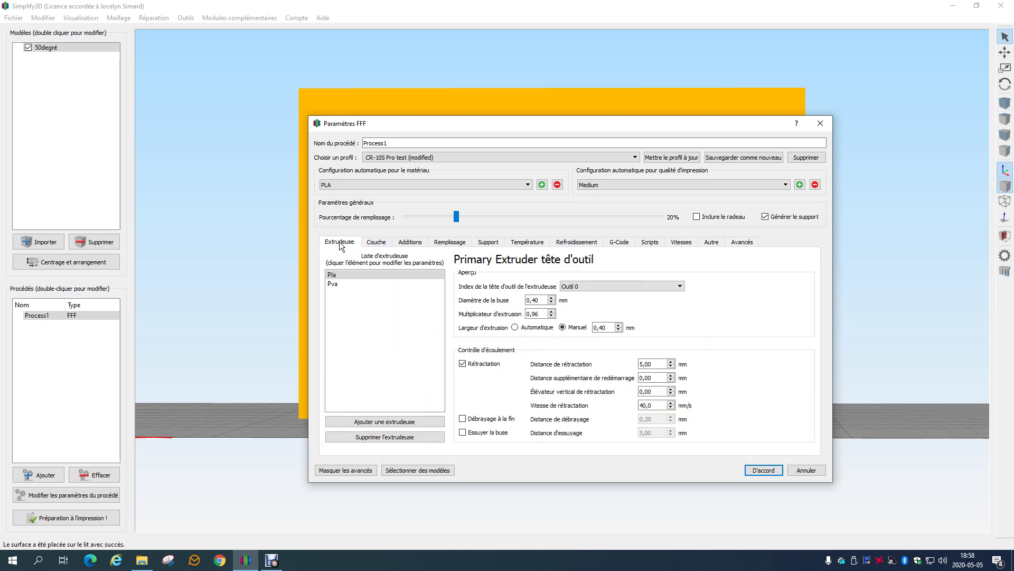
click(459, 242)
click(488, 244)
click(521, 287)
click(521, 302)
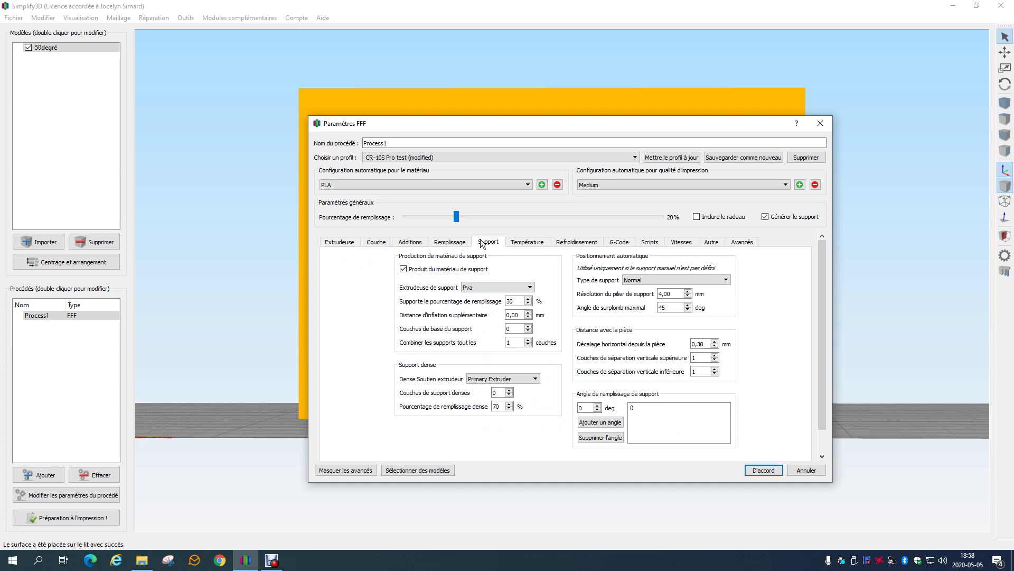
Review the layer, additions, infill, support and temperature settings for their extruder assignments
click(377, 243)
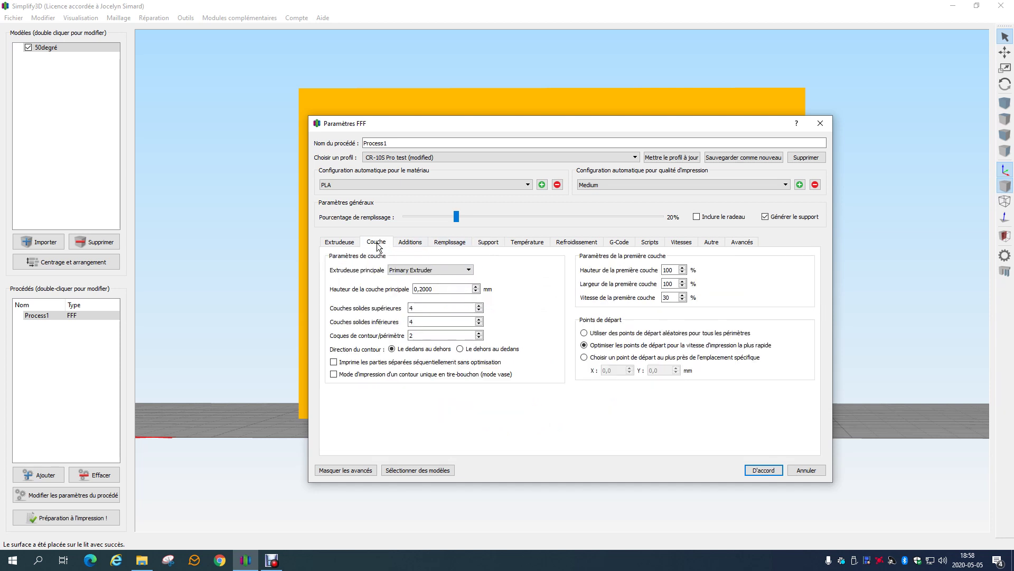
click(411, 243)
click(442, 242)
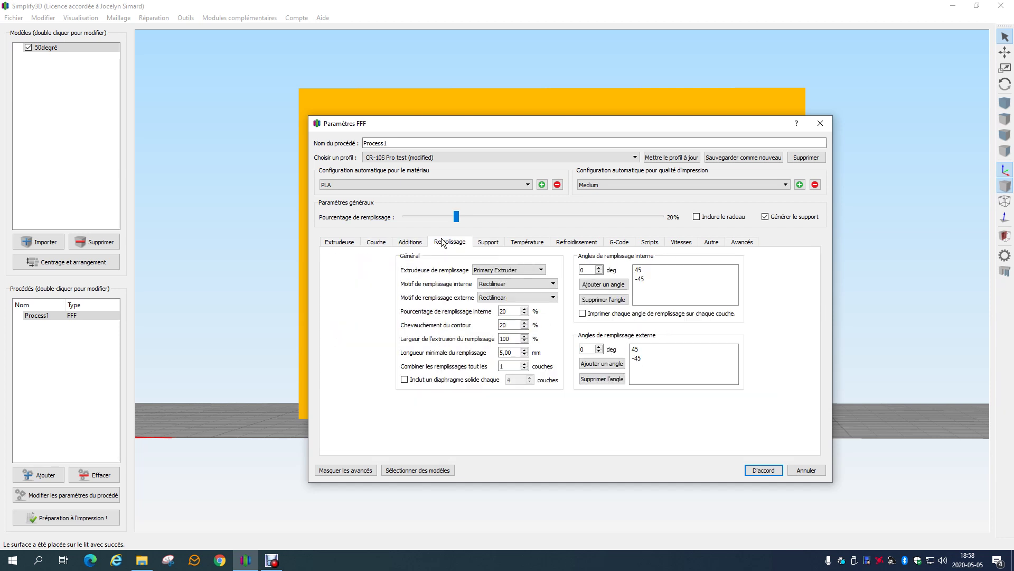
click(488, 242)
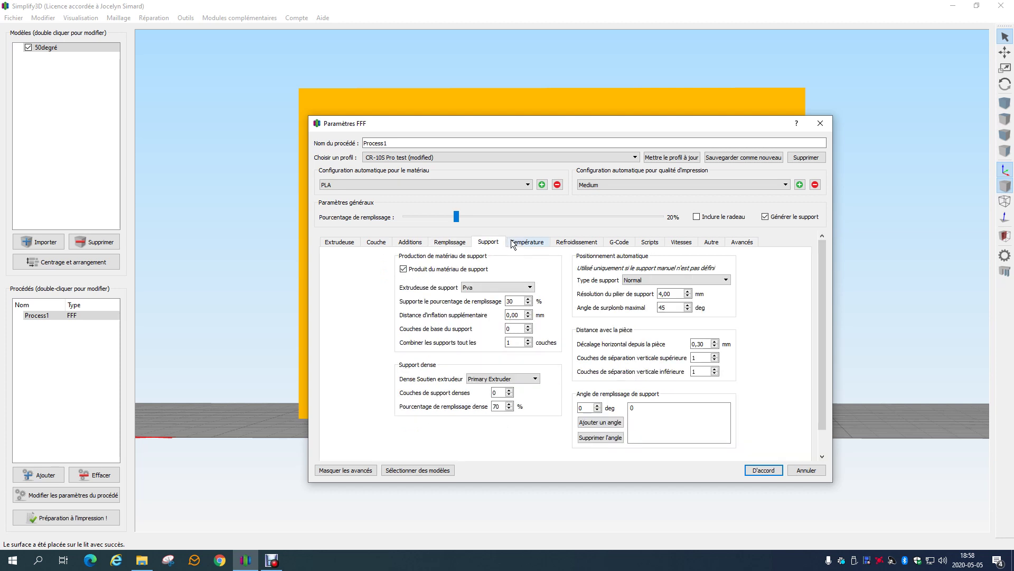
click(513, 242)
click(497, 244)
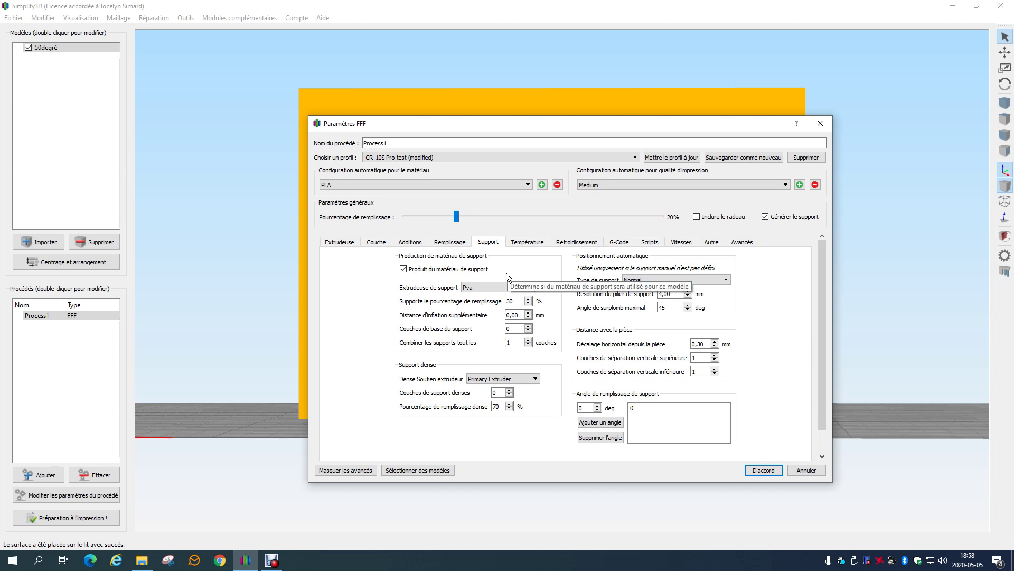
Set the support extruder back to Primary Extruder, apply the settings and generate the print preview
click(487, 286)
click(486, 295)
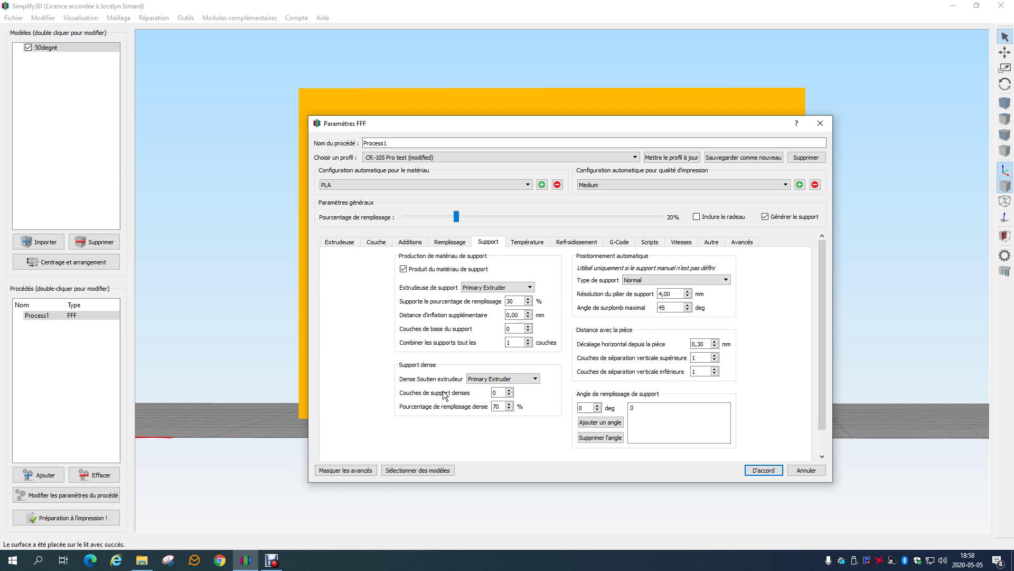
double_click(510, 301)
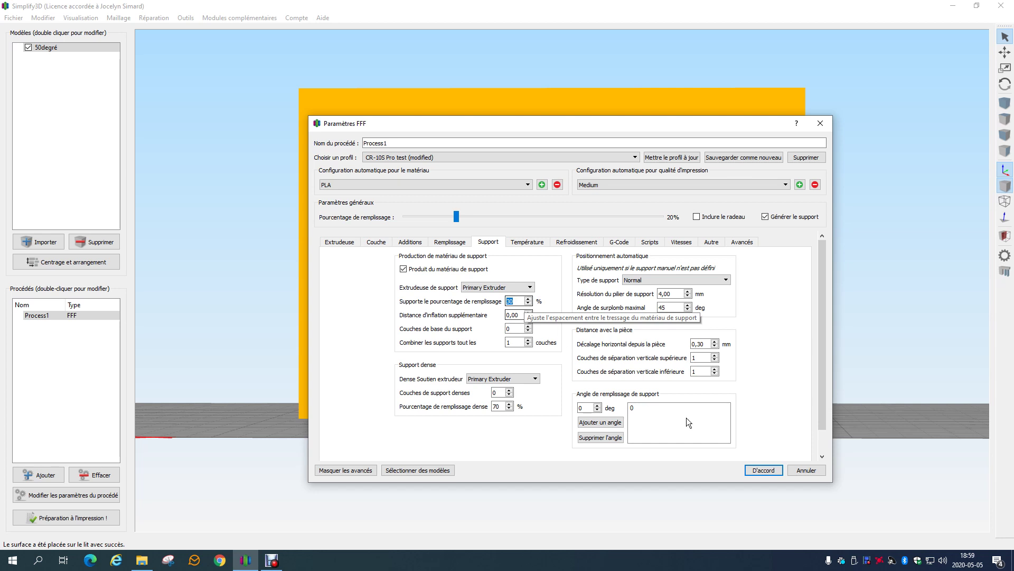
click(761, 470)
click(80, 514)
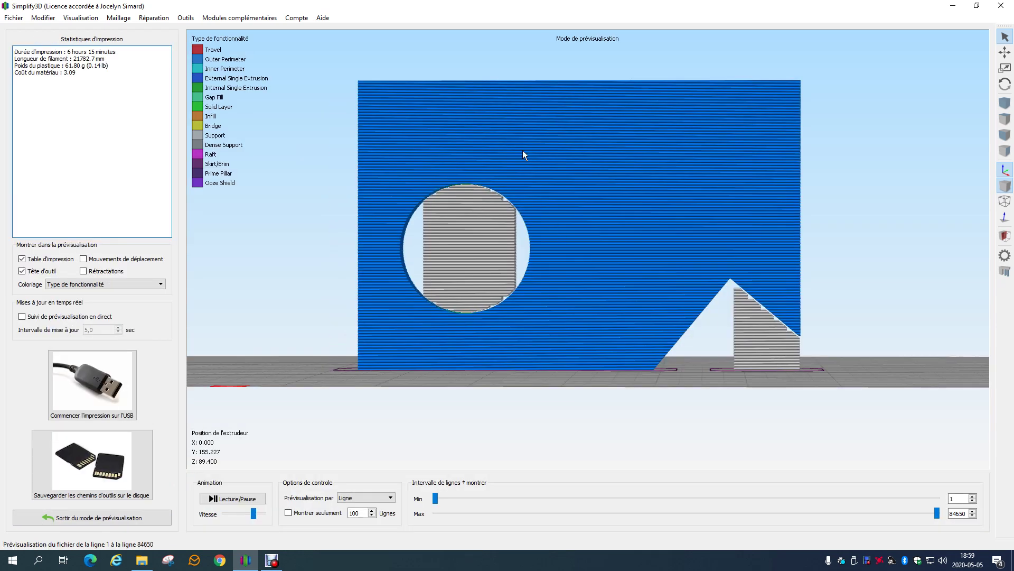
Limit the preview to line 47671 and examine the support pattern inside the round hole from above
drag(523, 153, 449, 349)
drag(936, 510, 717, 511)
scroll(429, 188, up, 5)
scroll(601, 323, down, 5)
drag(601, 322, 688, 373)
scroll(608, 291, up, 5)
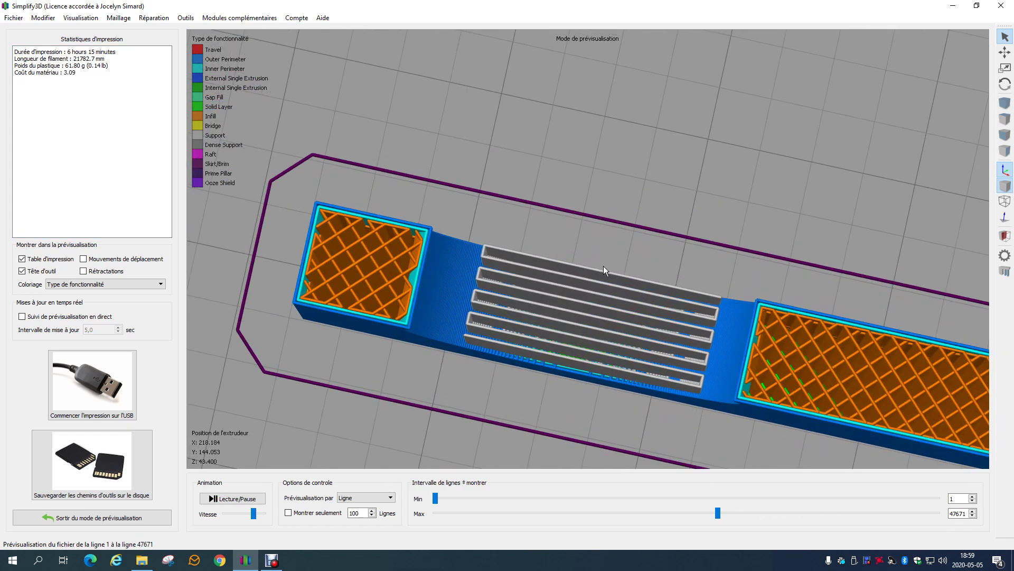
drag(636, 368, 565, 335)
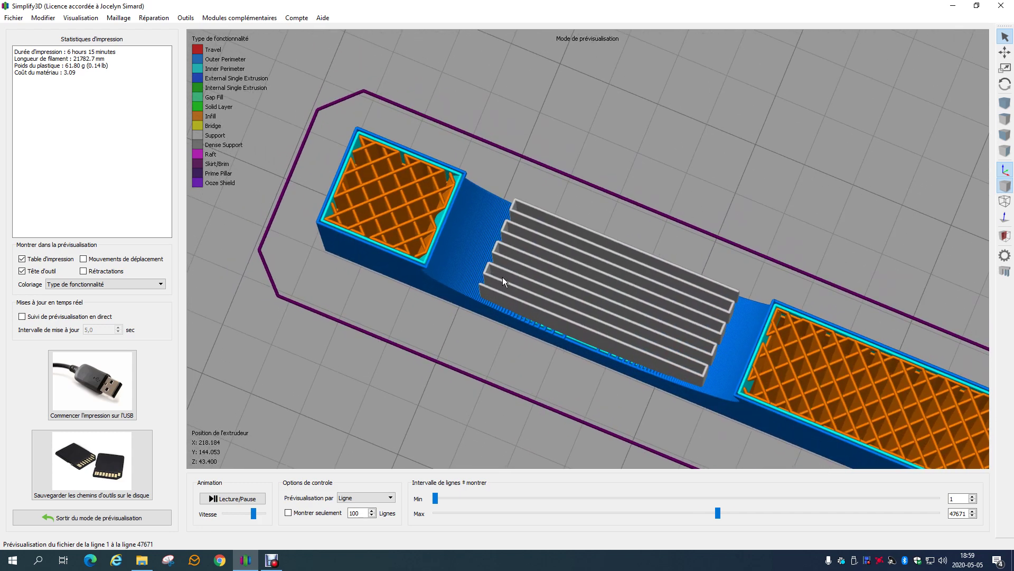
scroll(495, 294, up, 2)
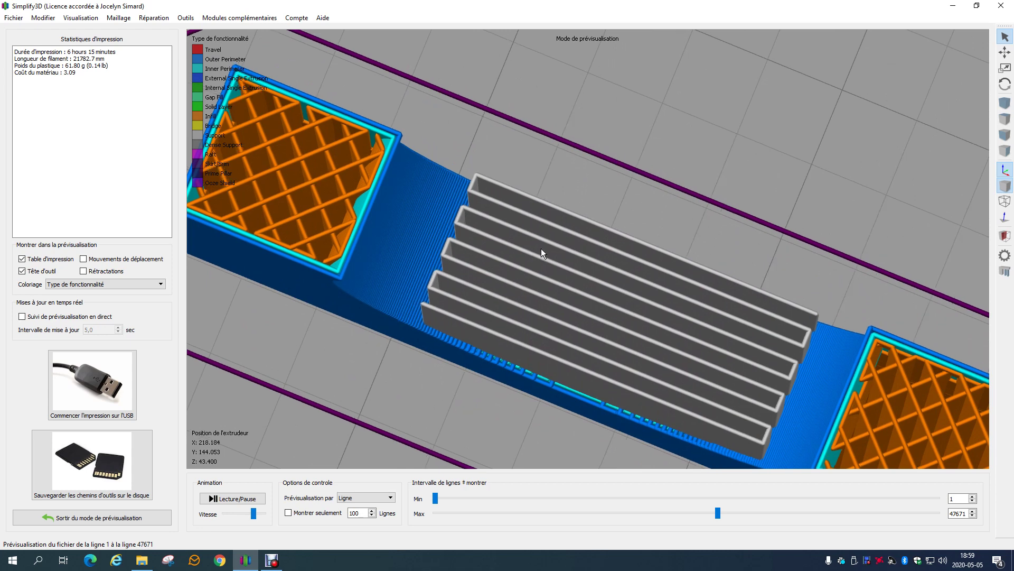
Increase Process1's support infill percentage and preview the re-sliced toolpaths up to line 60639
click(111, 515)
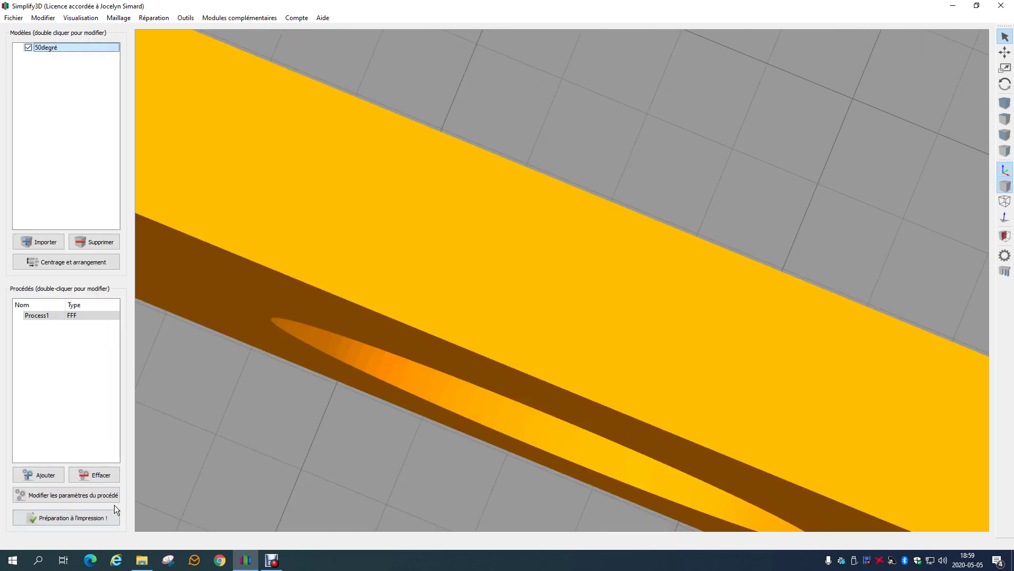
double_click(84, 315)
click(488, 242)
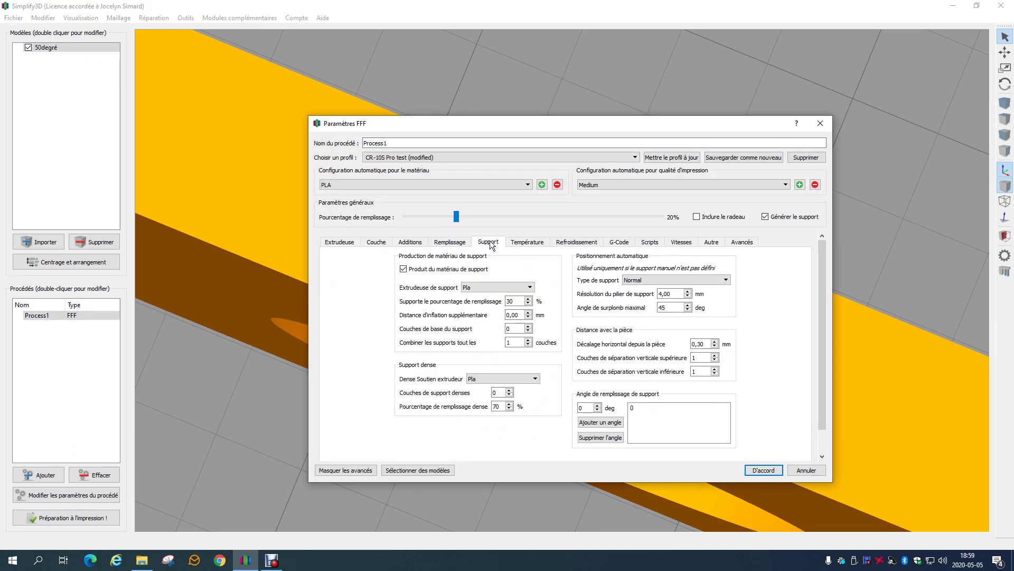
drag(521, 301, 452, 305)
click(748, 468)
click(62, 518)
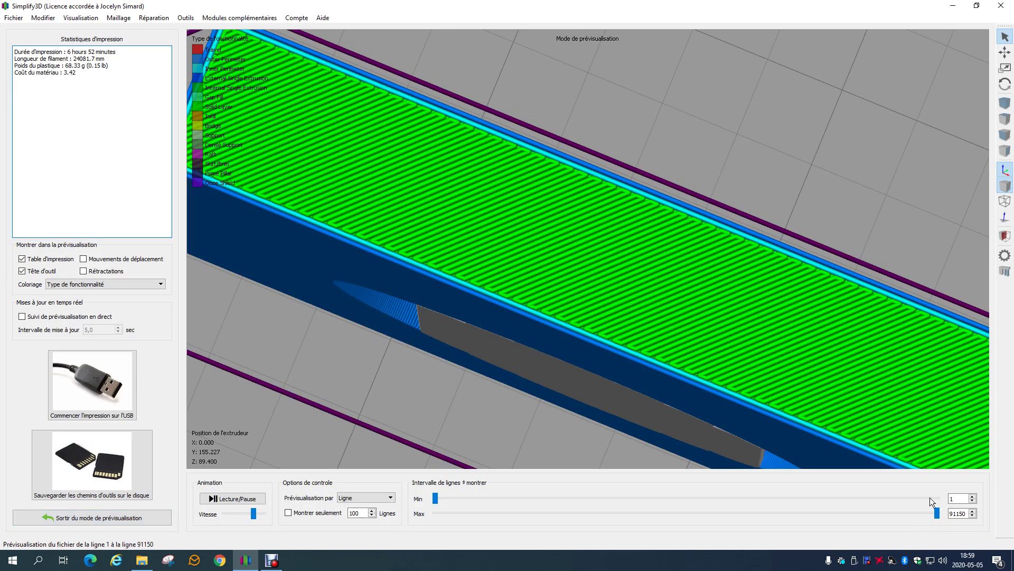
drag(936, 513, 769, 511)
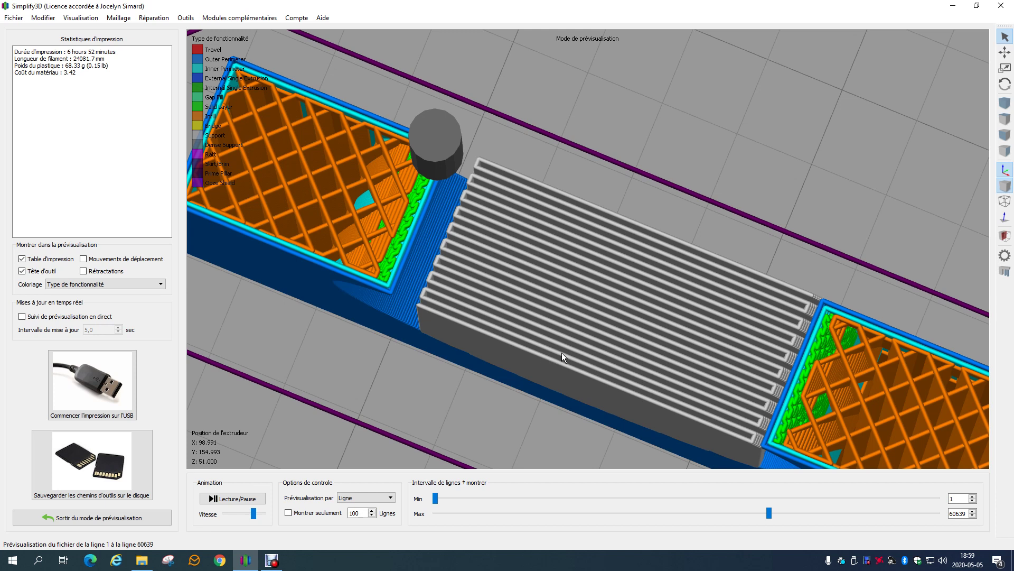
Set Process1's support infill percentage to 30% and regenerate the print preview
click(72, 516)
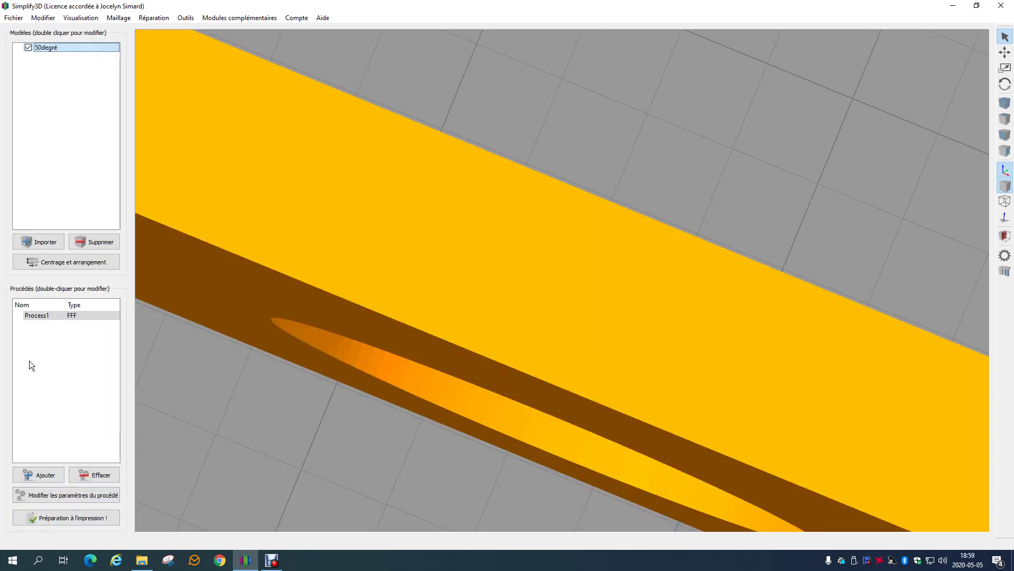
double_click(33, 315)
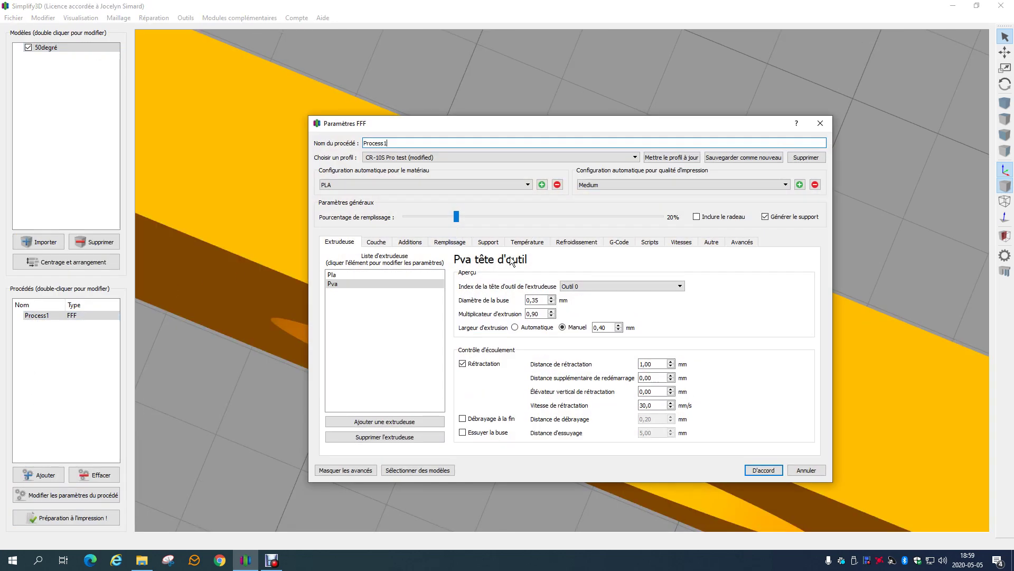
click(486, 240)
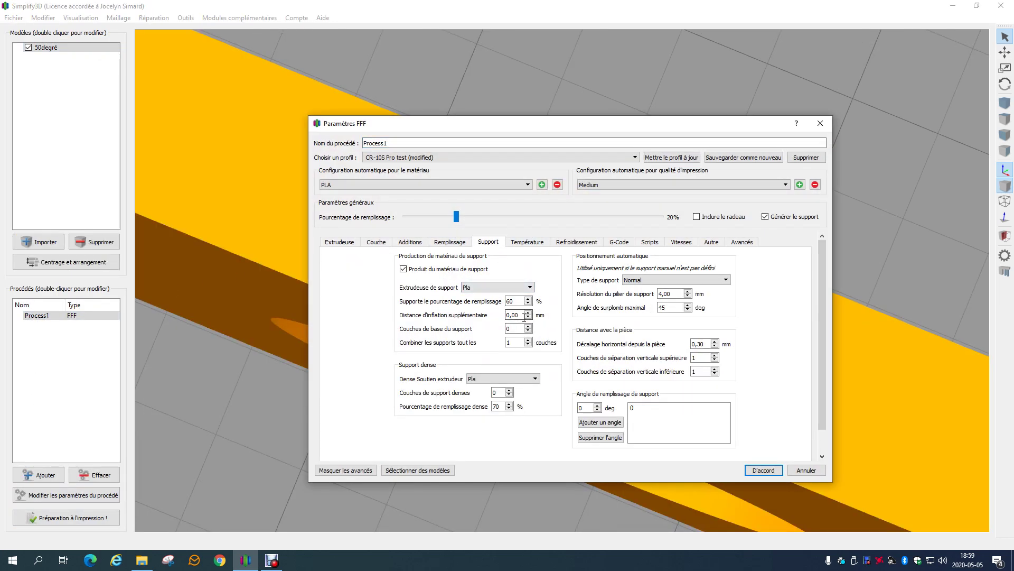
double_click(515, 301)
text(30)
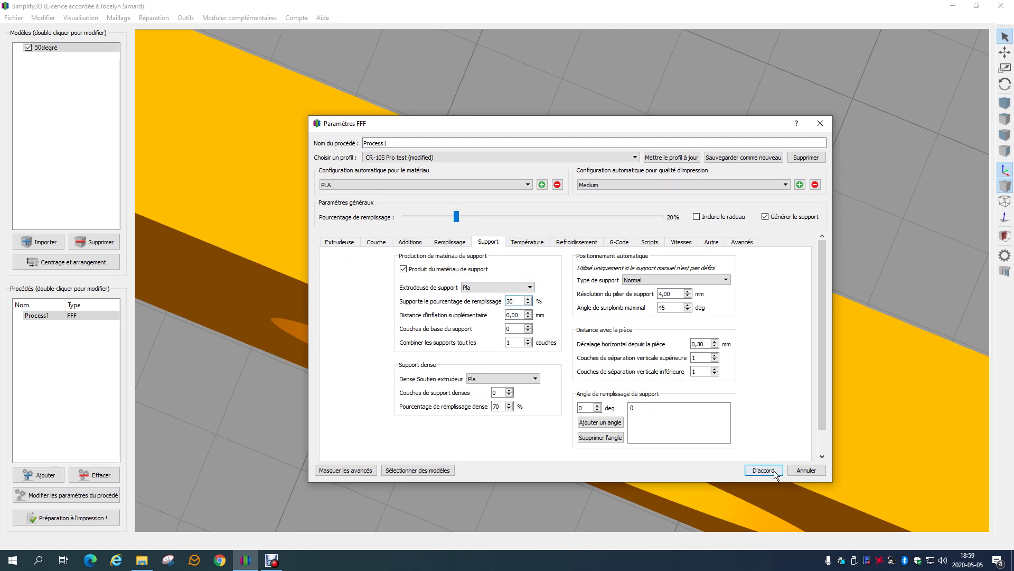
click(775, 472)
click(69, 517)
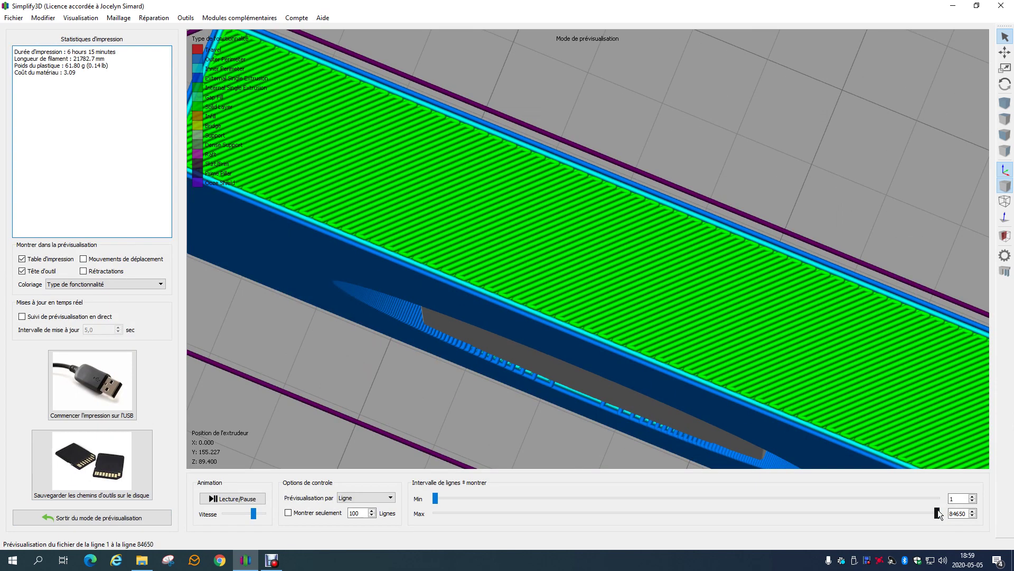
Limit the preview to line 49721 and examine the support pattern inside the round hole from above
drag(937, 511, 730, 499)
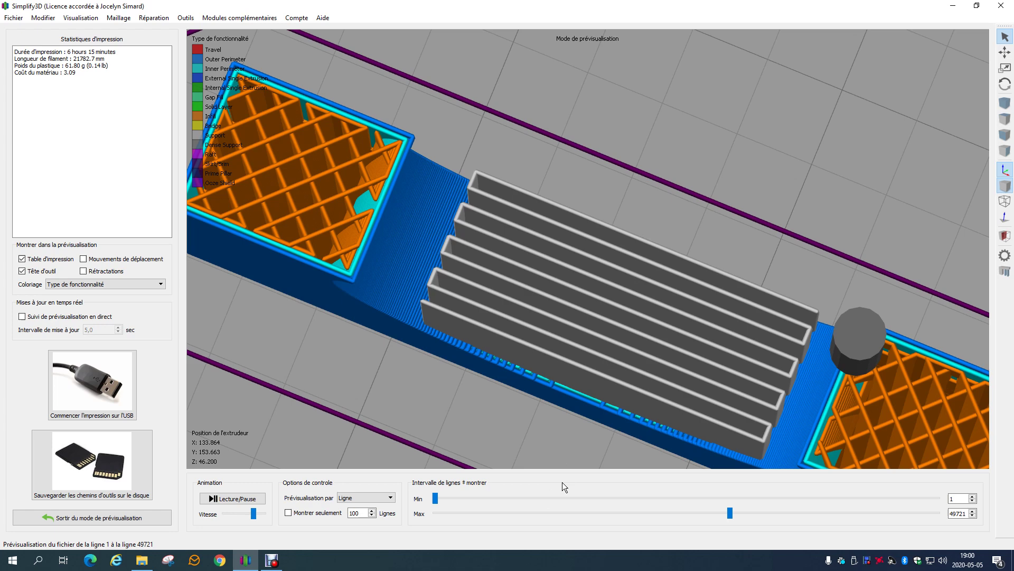
drag(658, 376, 635, 366)
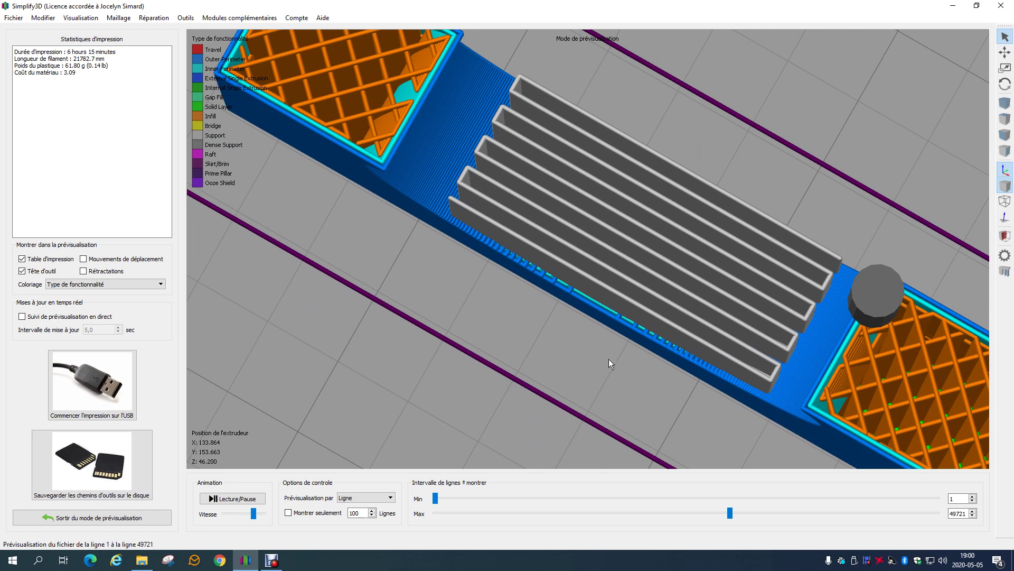
scroll(611, 357, down, 5)
scroll(420, 359, up, 3)
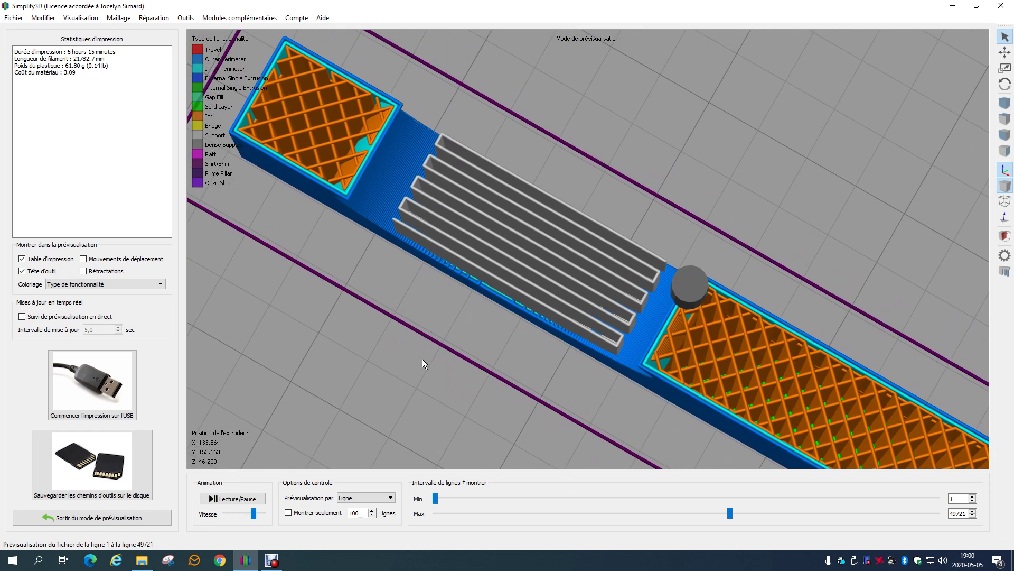
scroll(443, 359, up, 2)
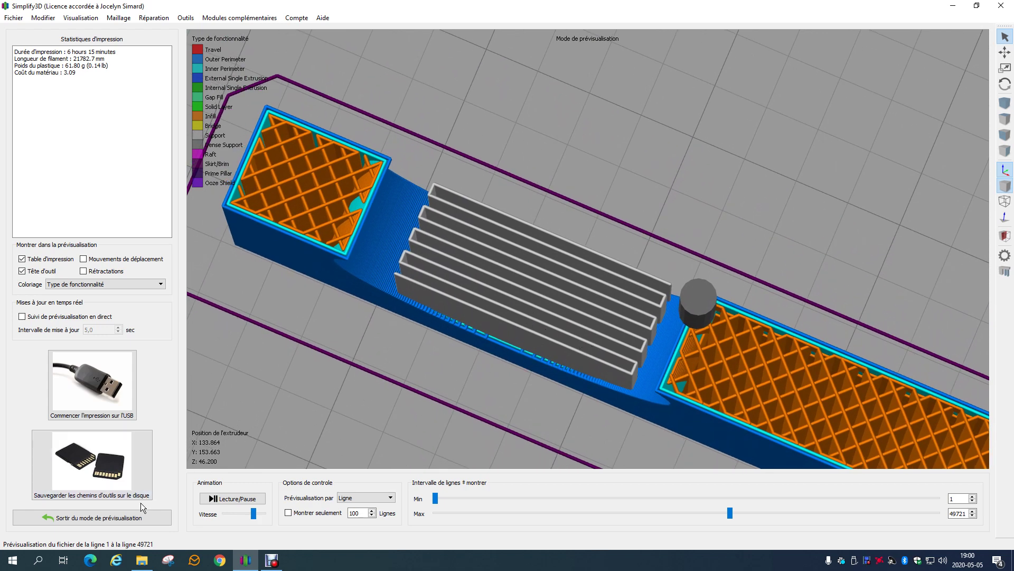
Set Process1's extra support inflation distance to 5,00 mm and regenerate the print preview
click(111, 519)
double_click(52, 321)
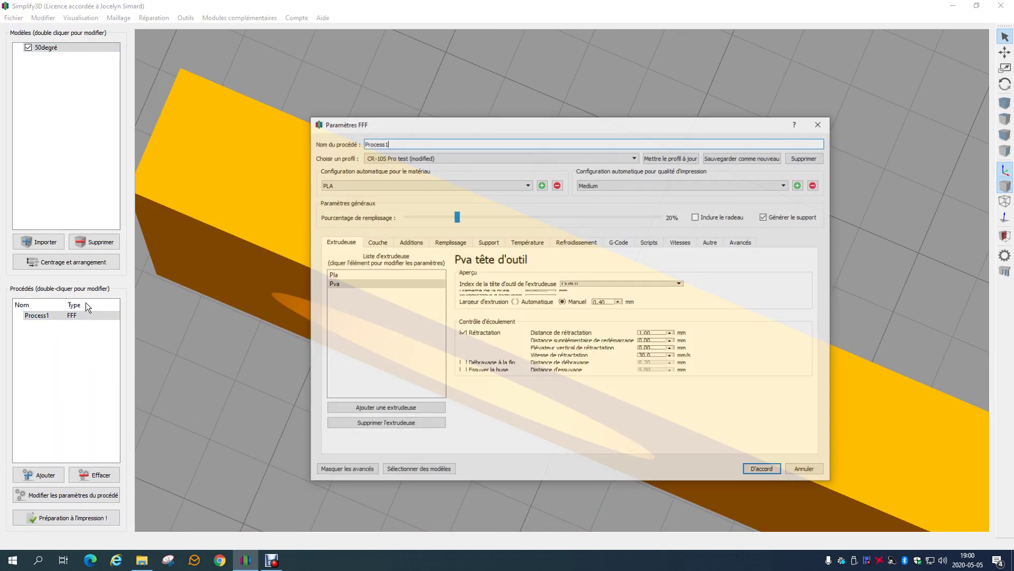
click(489, 241)
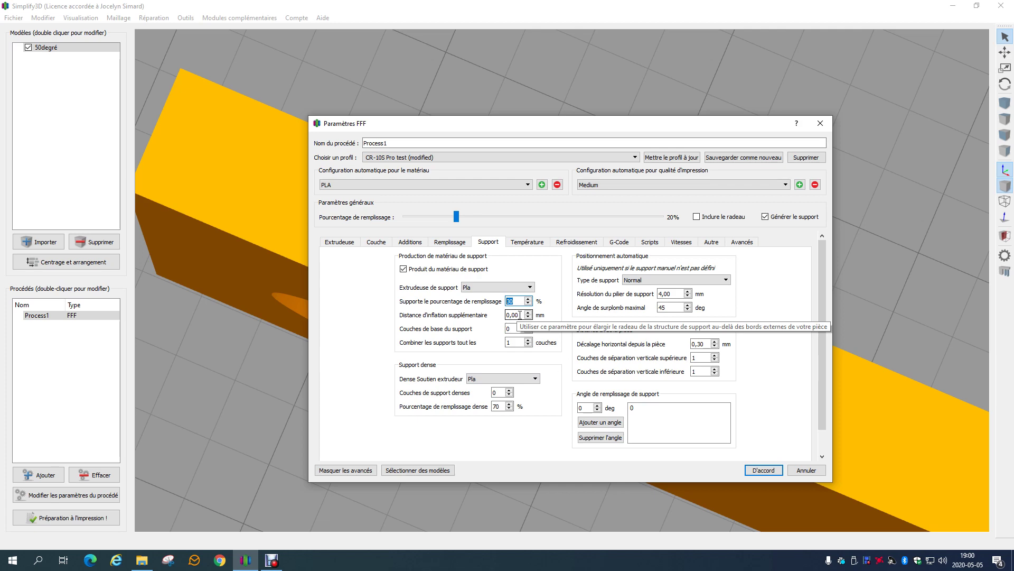
drag(519, 315, 503, 319)
text(5,00)
click(763, 470)
scroll(512, 429, down, 5)
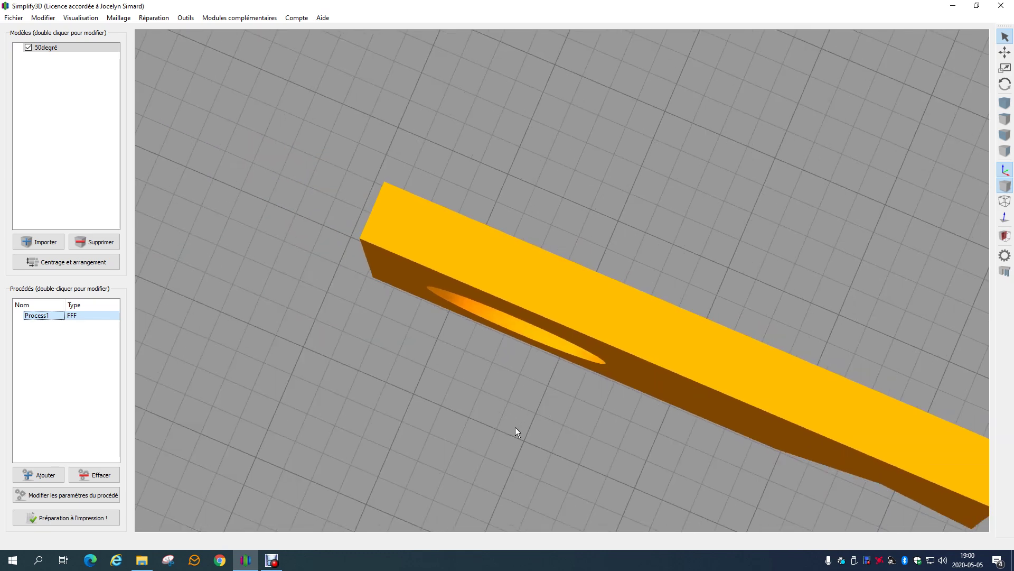
drag(515, 427, 555, 415)
right_drag(554, 415, 506, 343)
drag(507, 342, 544, 250)
click(94, 519)
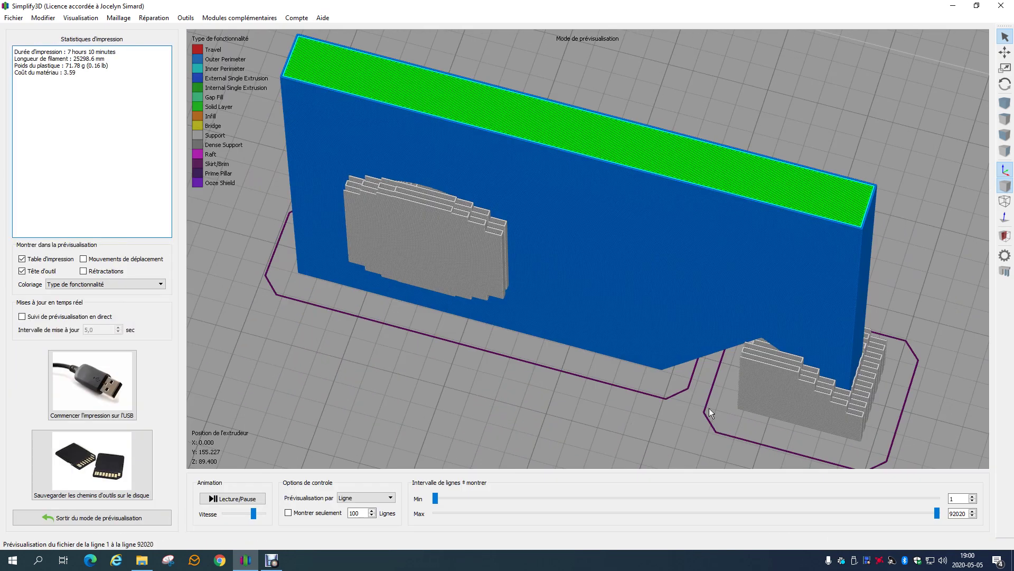
Examine how far the inflated supports extend beyond the part around the round hole and the pointed overhang
scroll(709, 408, up, 3)
drag(629, 392, 664, 319)
scroll(533, 351, up, 5)
scroll(369, 225, down, 5)
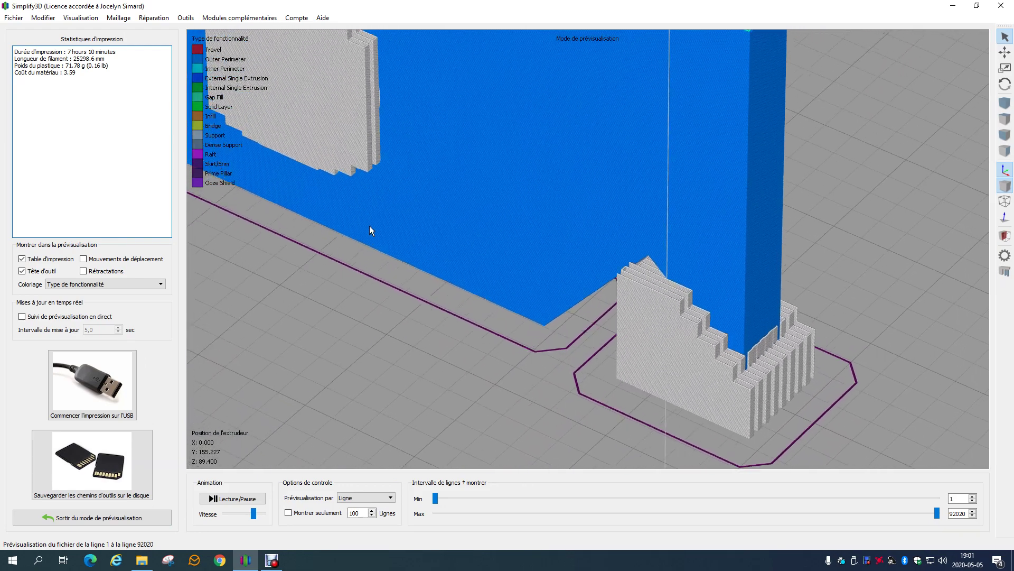
drag(686, 311, 616, 313)
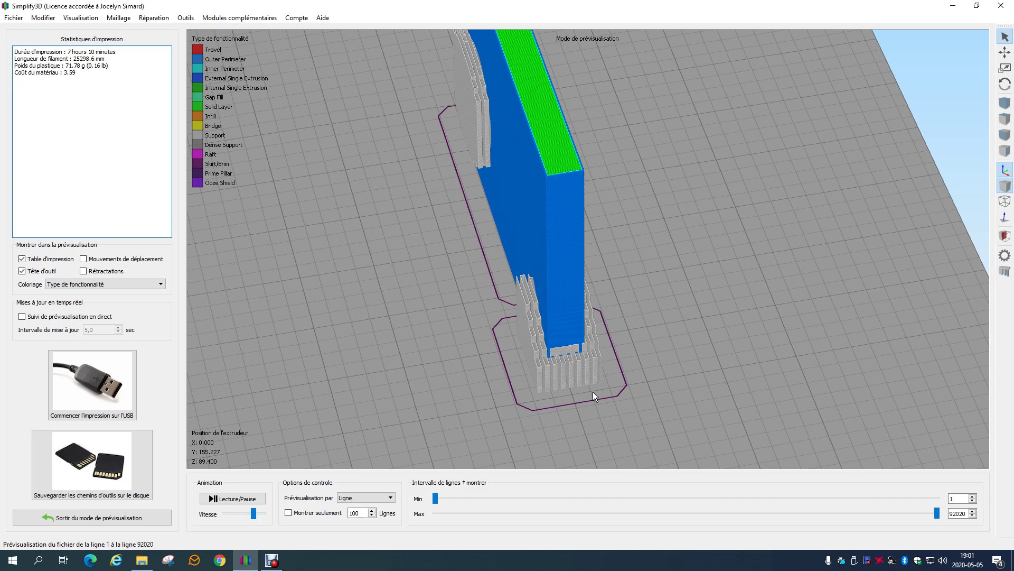
scroll(428, 366, up, 2)
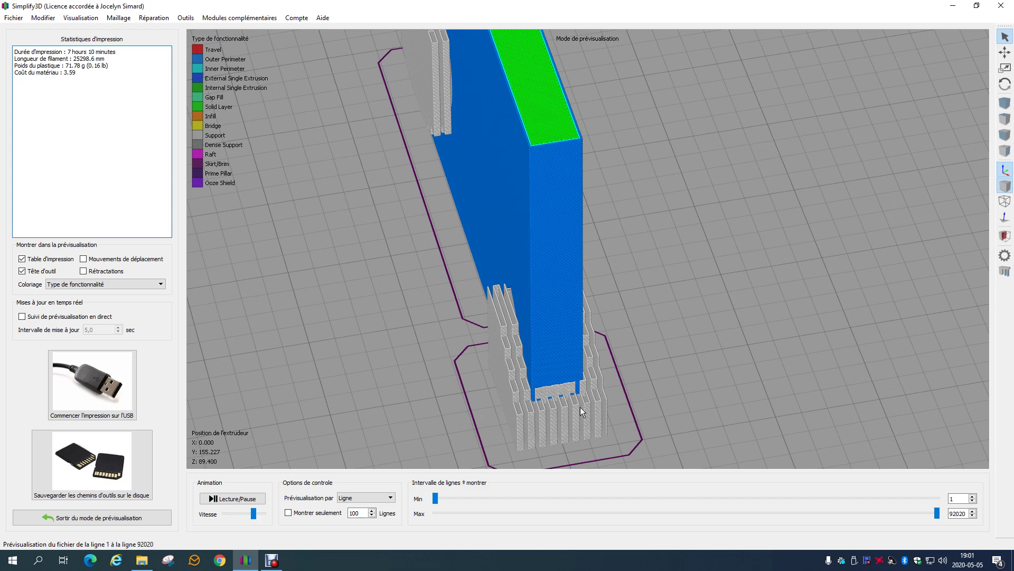
drag(464, 419, 603, 364)
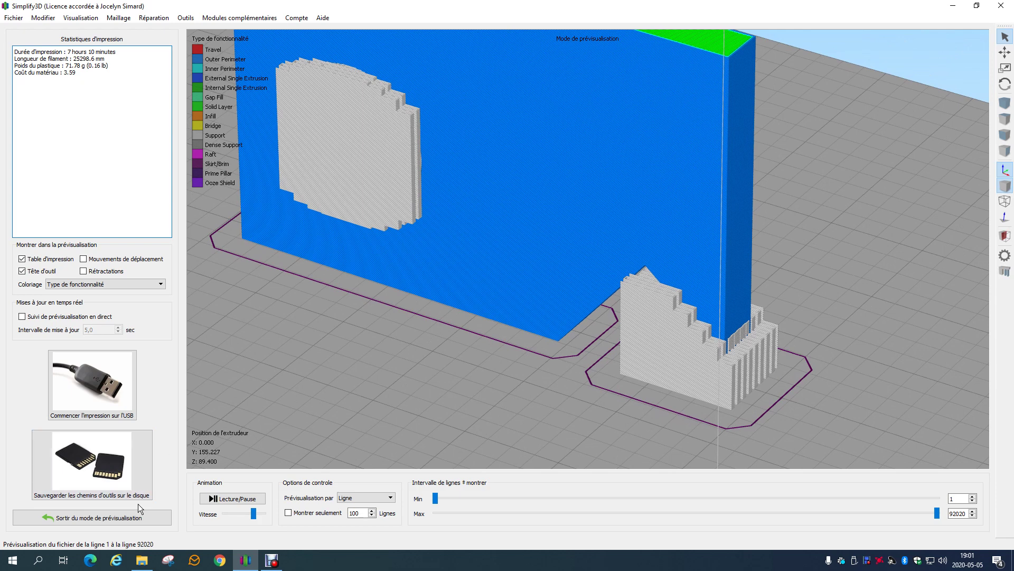
Set the extra support inflation distance back to 0 mm, regenerate the print preview and view the whole part
click(92, 517)
double_click(46, 316)
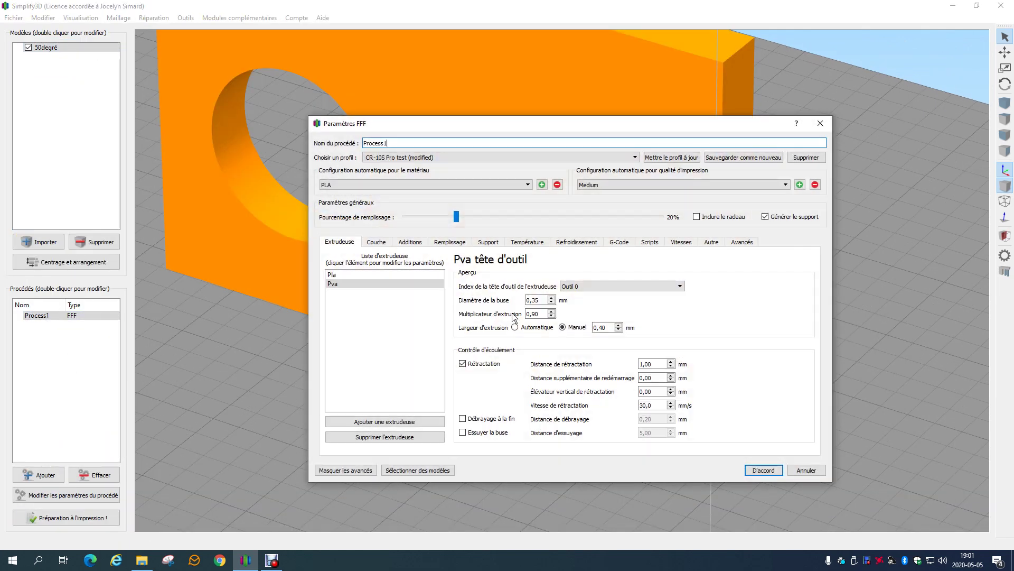
click(490, 242)
double_click(523, 317)
text(0)
click(761, 469)
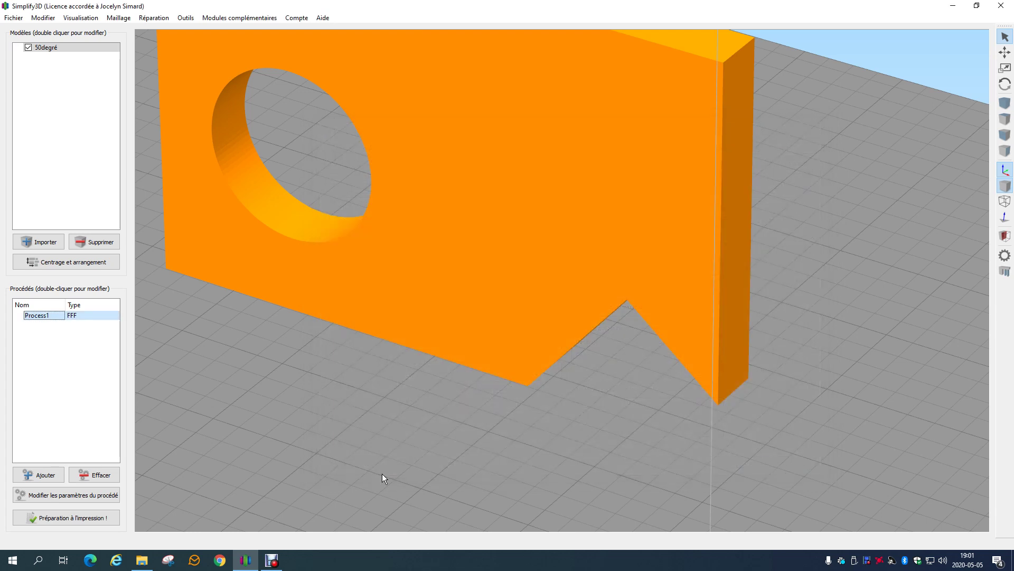
click(44, 519)
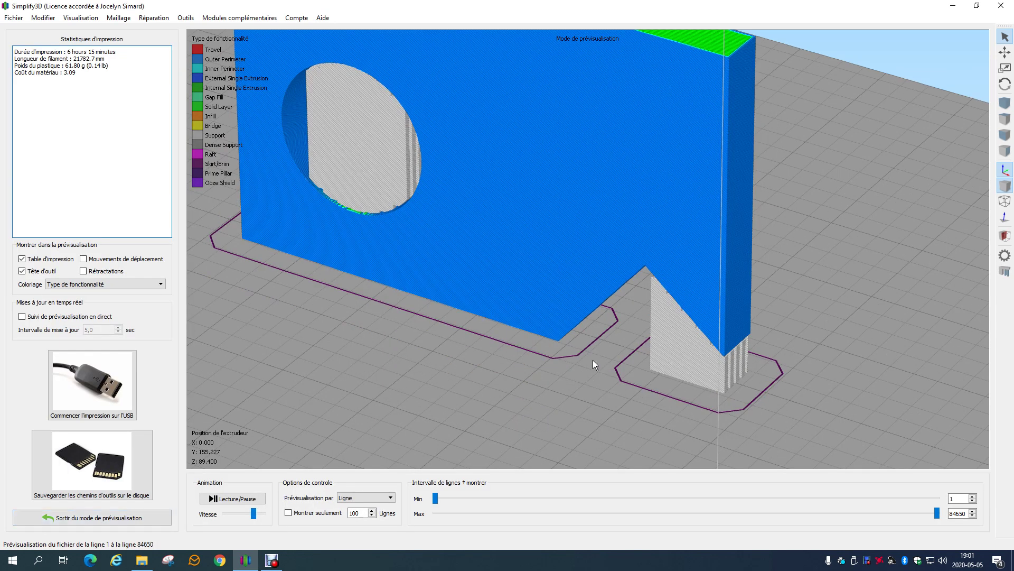
drag(593, 359, 593, 332)
drag(428, 224, 531, 334)
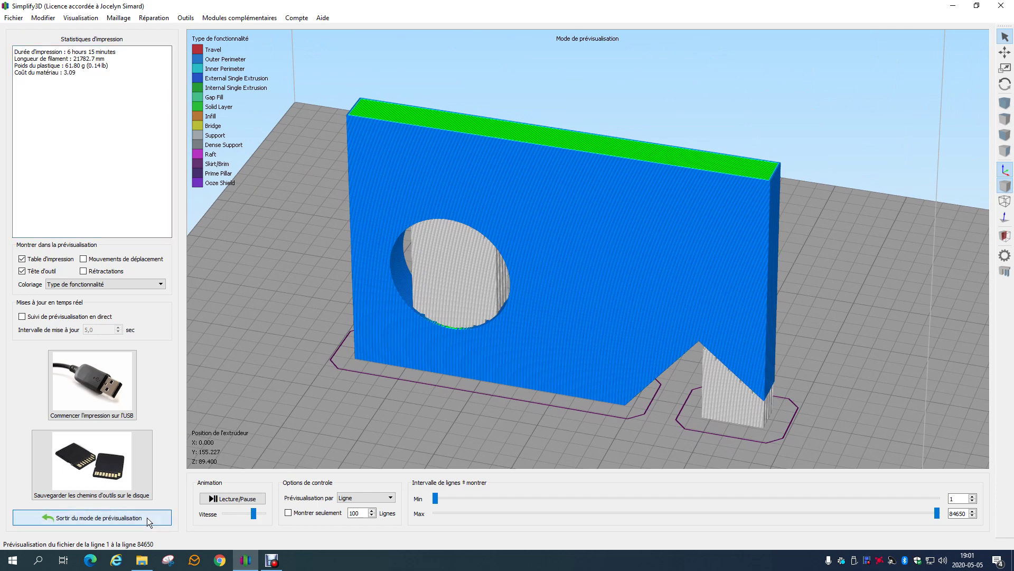
Review the support base layers setting of Process1, accept the settings and generate the print preview
click(146, 517)
double_click(97, 315)
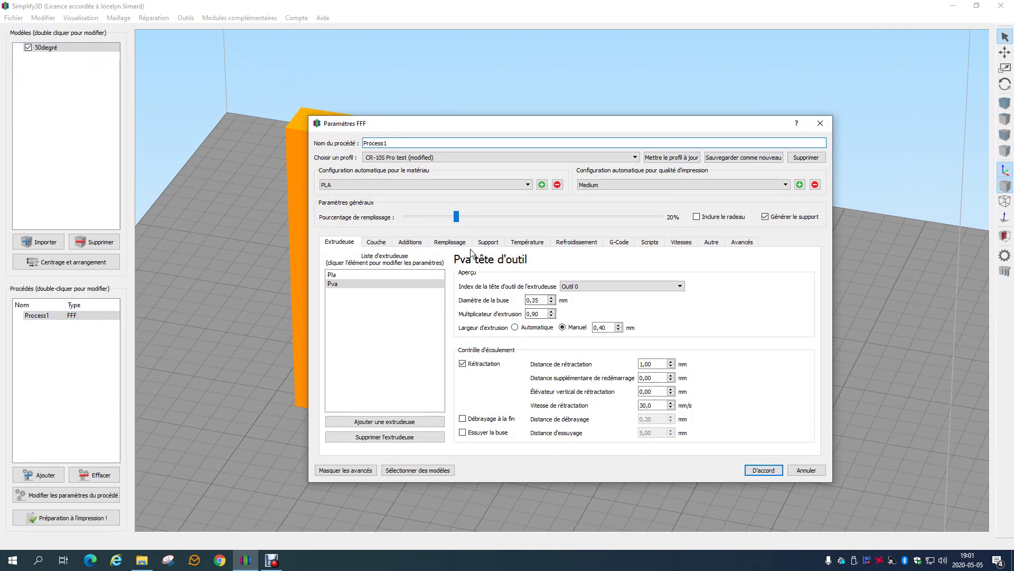
click(487, 241)
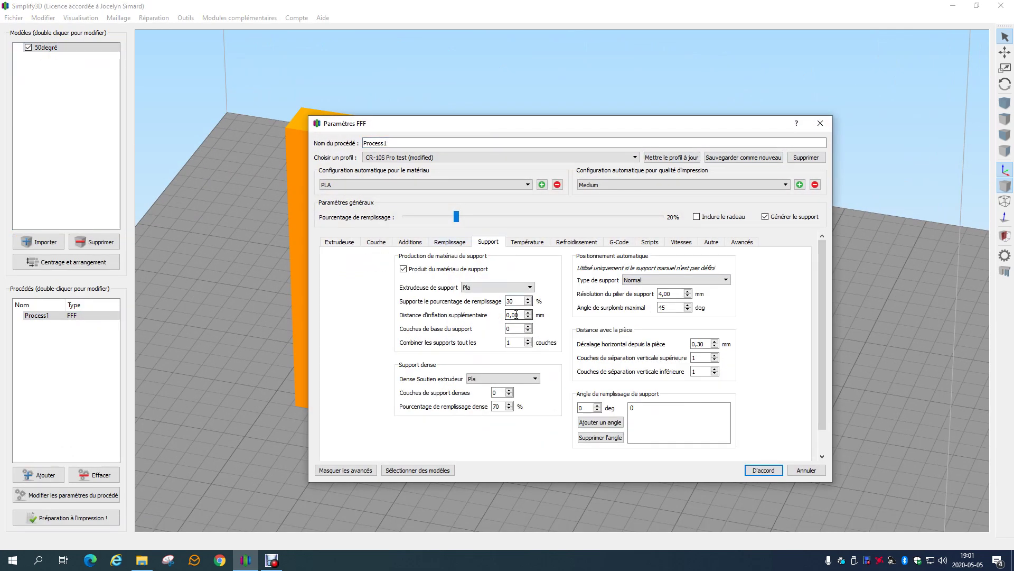
click(514, 305)
double_click(516, 328)
click(763, 471)
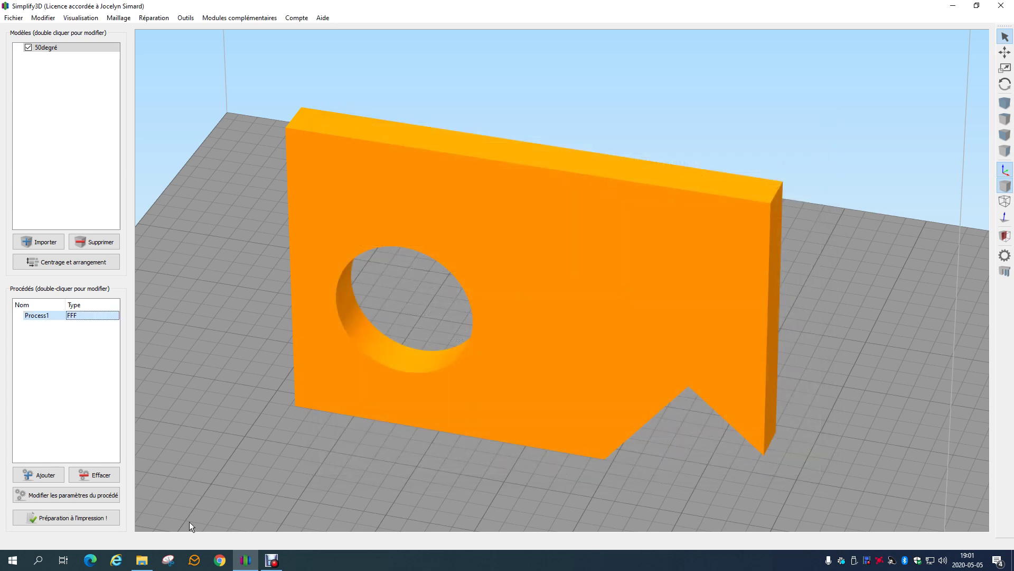
click(102, 518)
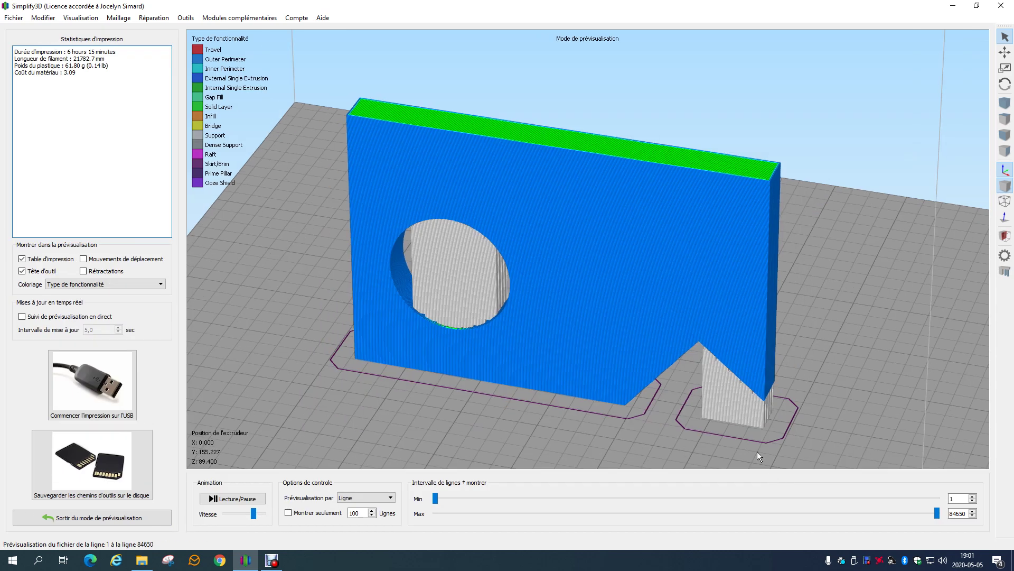
Switch the preview to layer mode and inspect the pointed overhang's support at layer 1 and up to layer 69
scroll(750, 433, up, 10)
right_drag(838, 319, 589, 280)
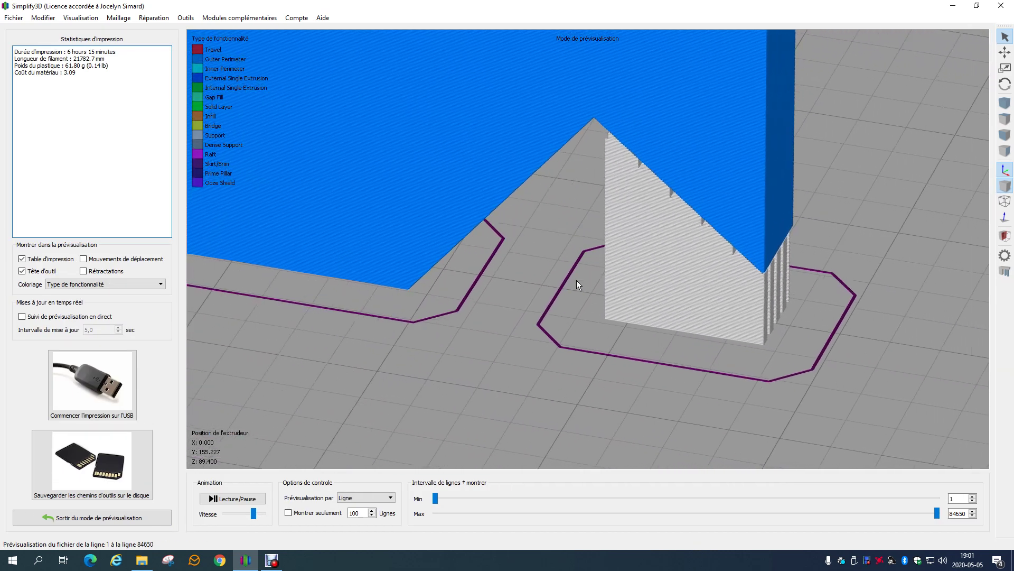
drag(939, 513, 438, 511)
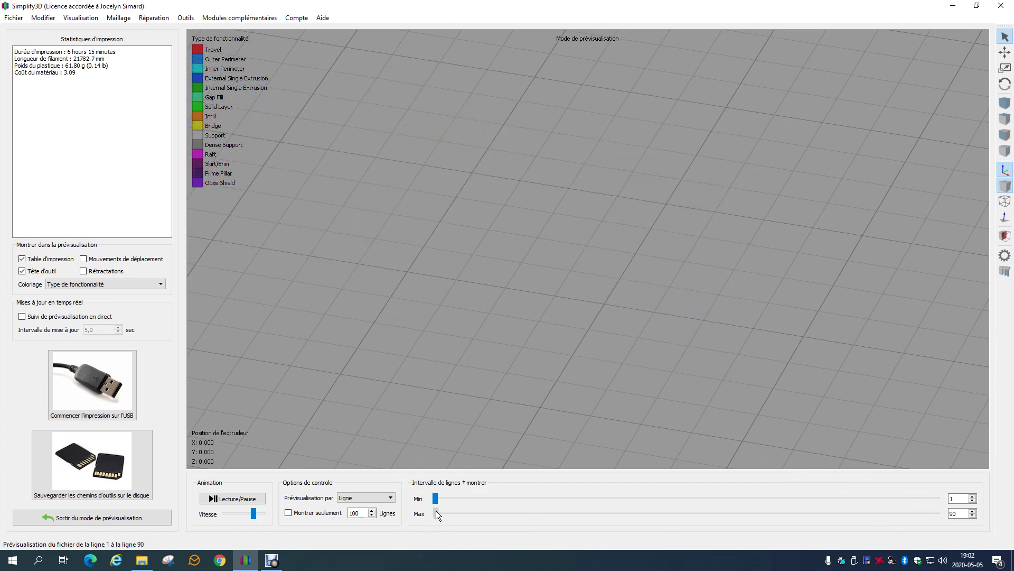
click(359, 506)
scroll(675, 311, up, 5)
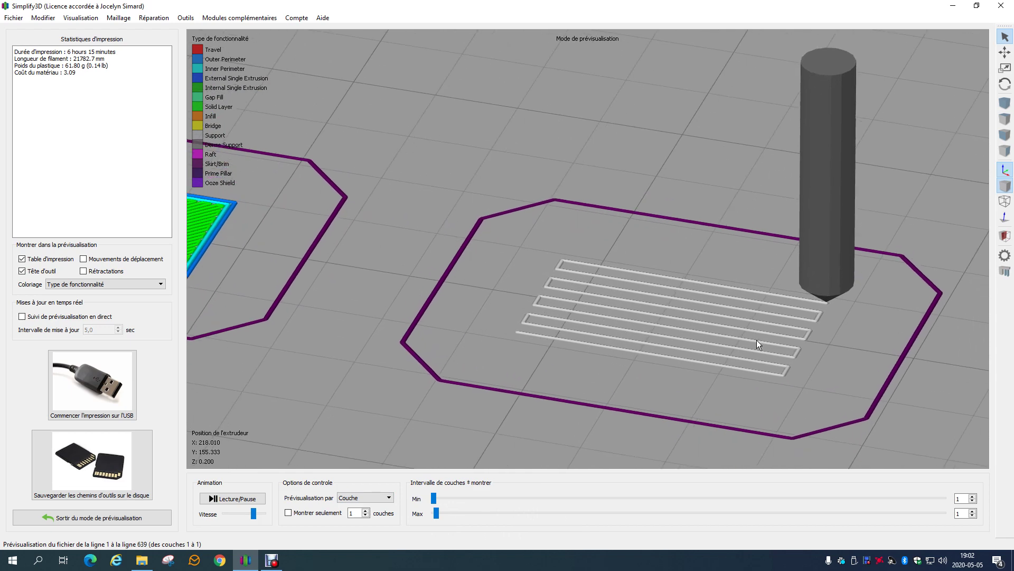
drag(437, 511, 510, 511)
scroll(687, 314, down, 10)
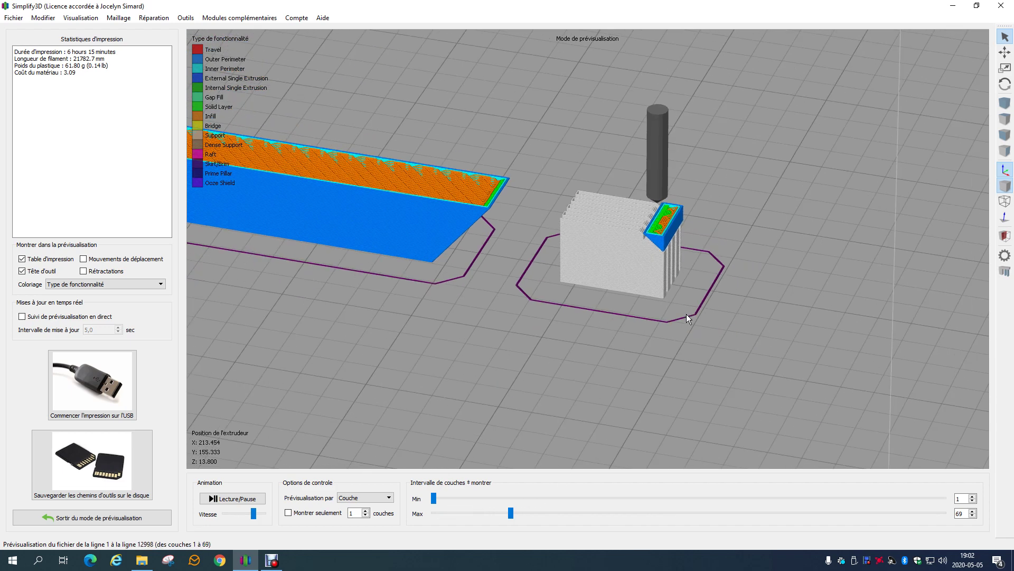
Leave the preview, delete the 50degré model and import the Mario model in its place
click(168, 518)
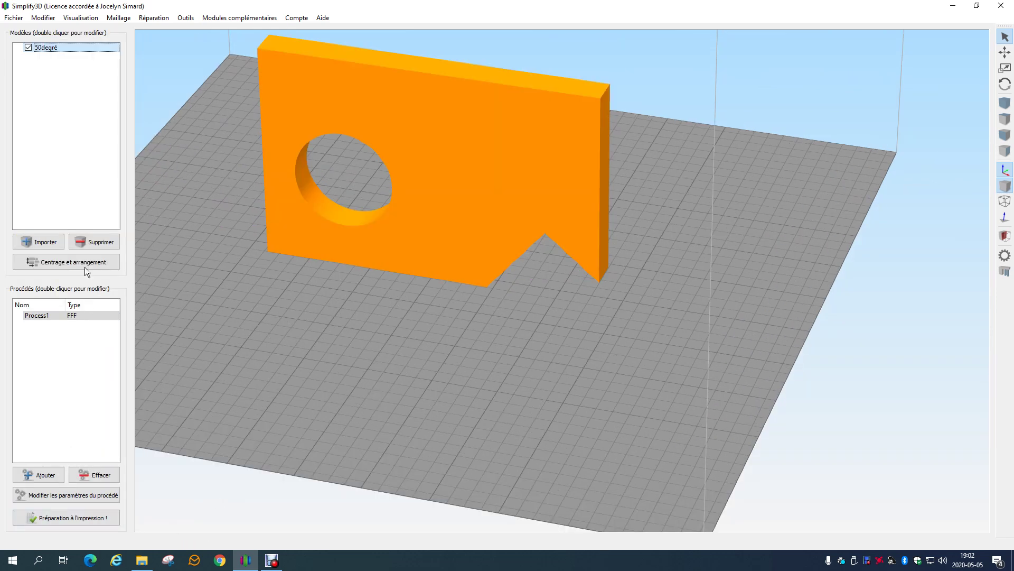
click(75, 242)
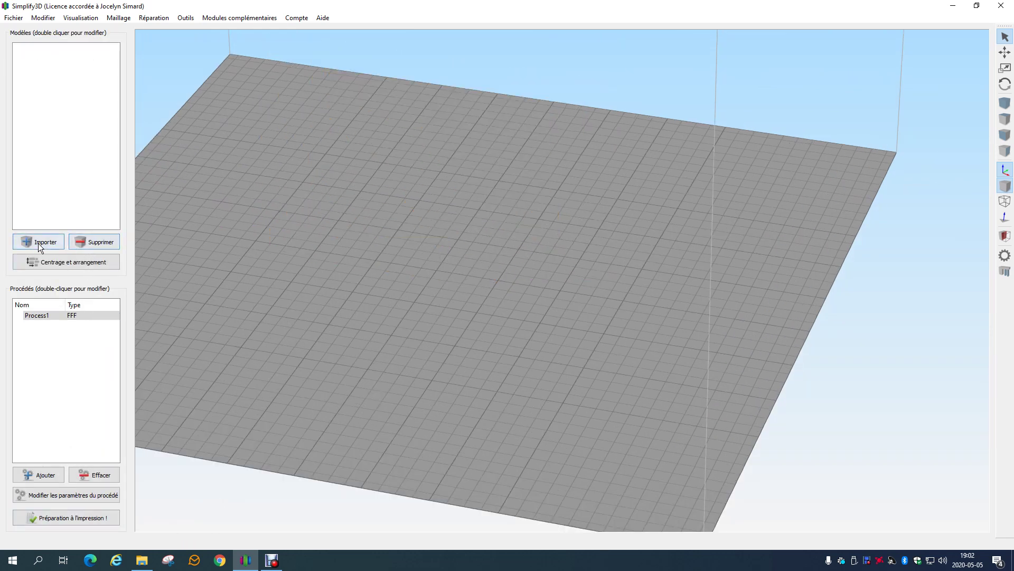
click(38, 243)
double_click(381, 212)
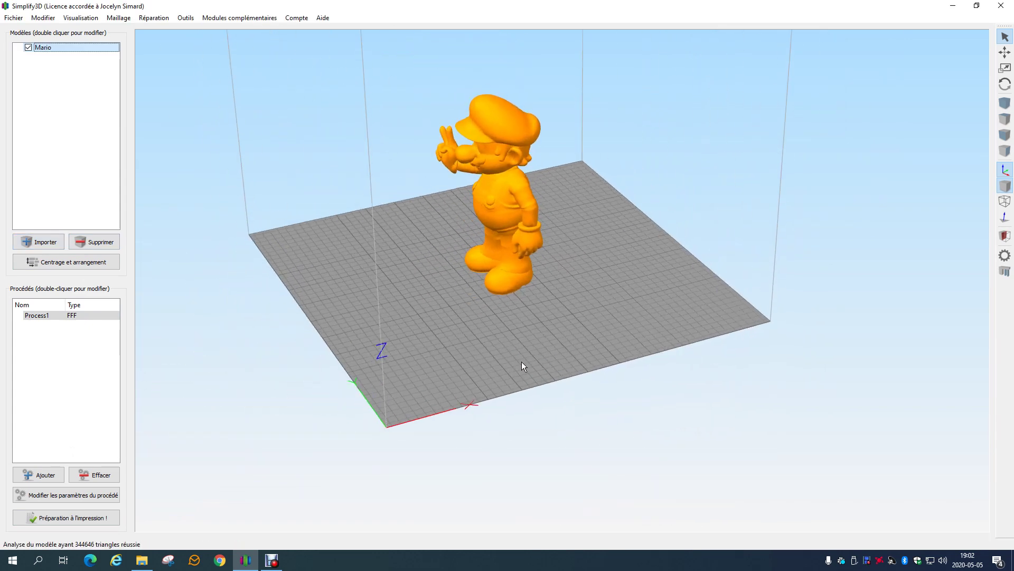
Generate the print preview of the Mario model and examine the supports around its head and raised hand
click(76, 518)
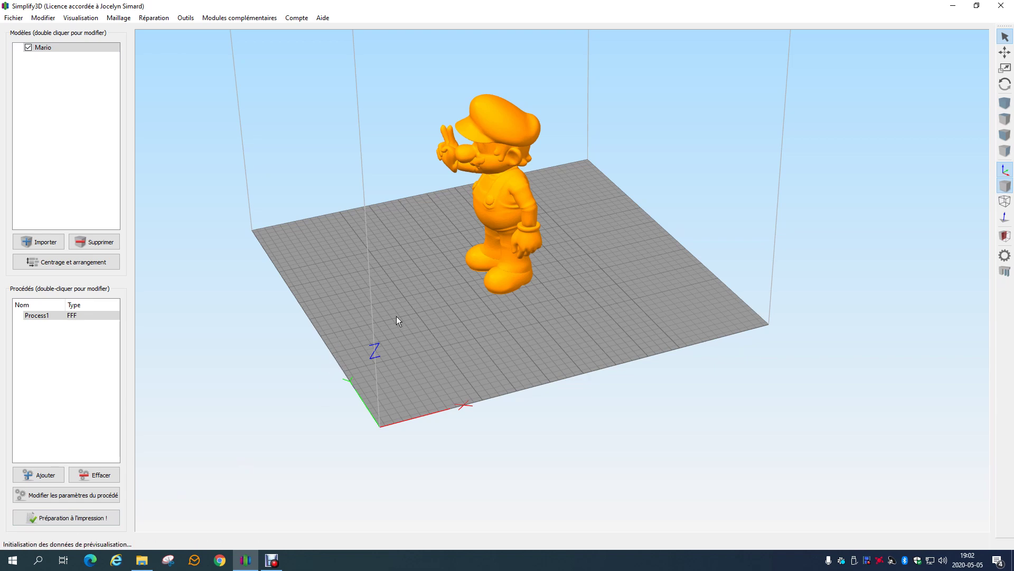
drag(360, 256, 543, 272)
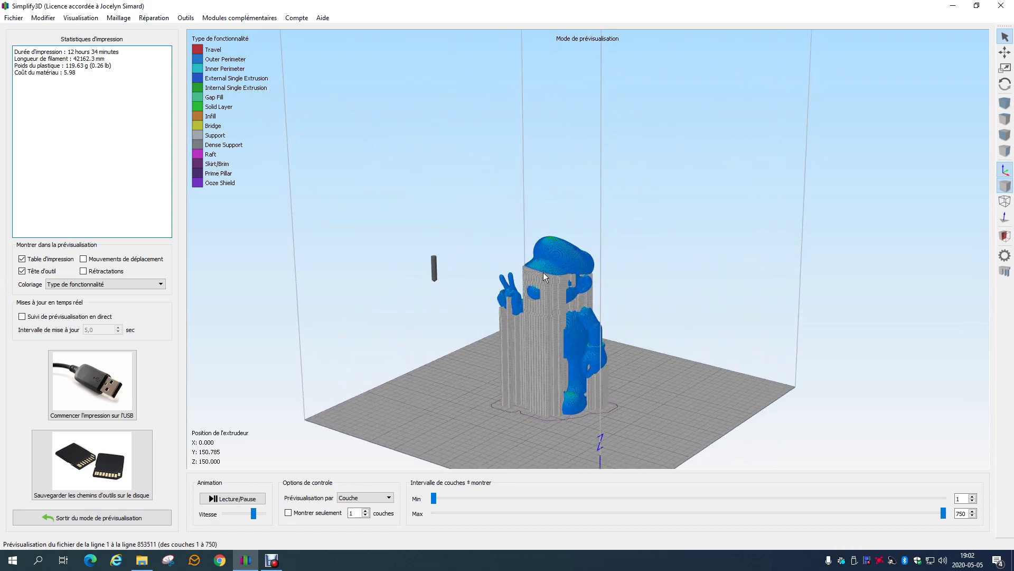
scroll(543, 272, up, 8)
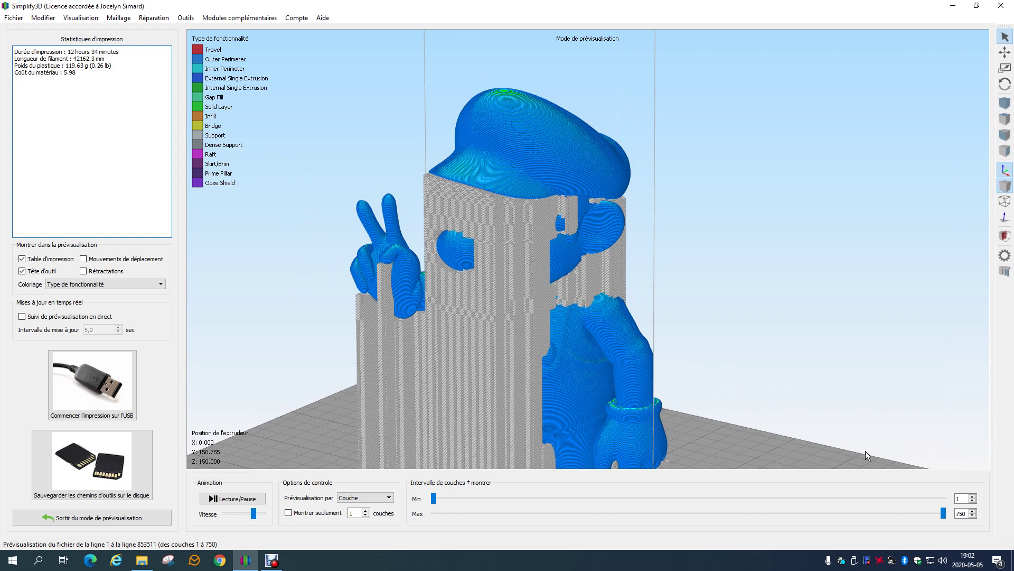
Limit the Mario preview to layer 601 and examine the supports from head to build plate
drag(943, 512, 876, 506)
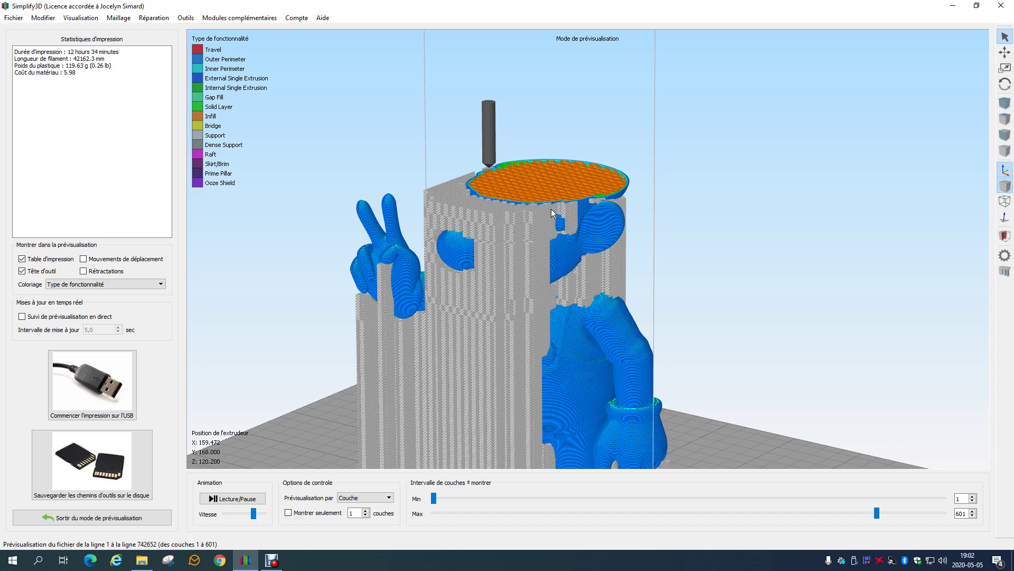
scroll(537, 251, down, 5)
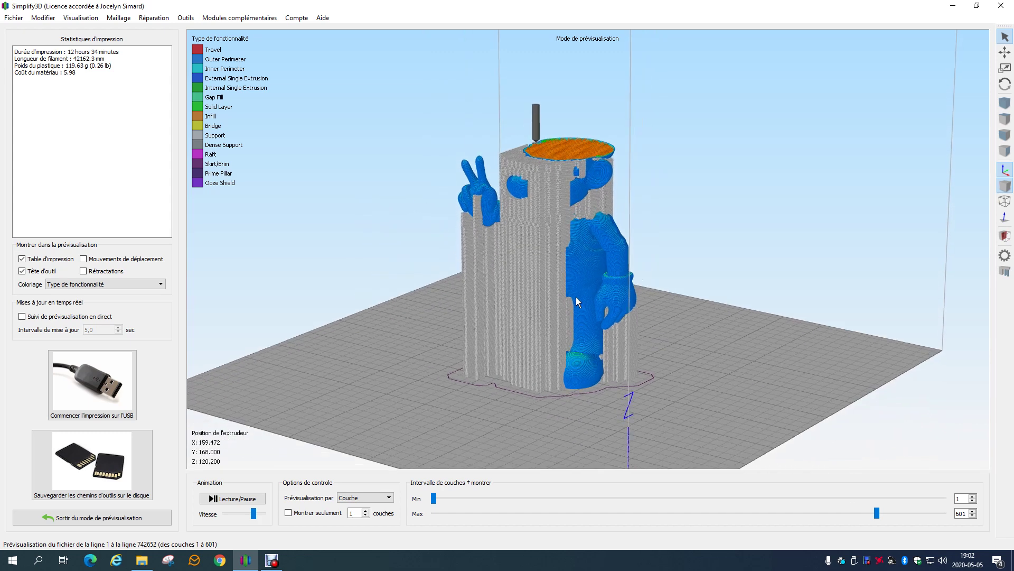
right_drag(576, 297, 561, 167)
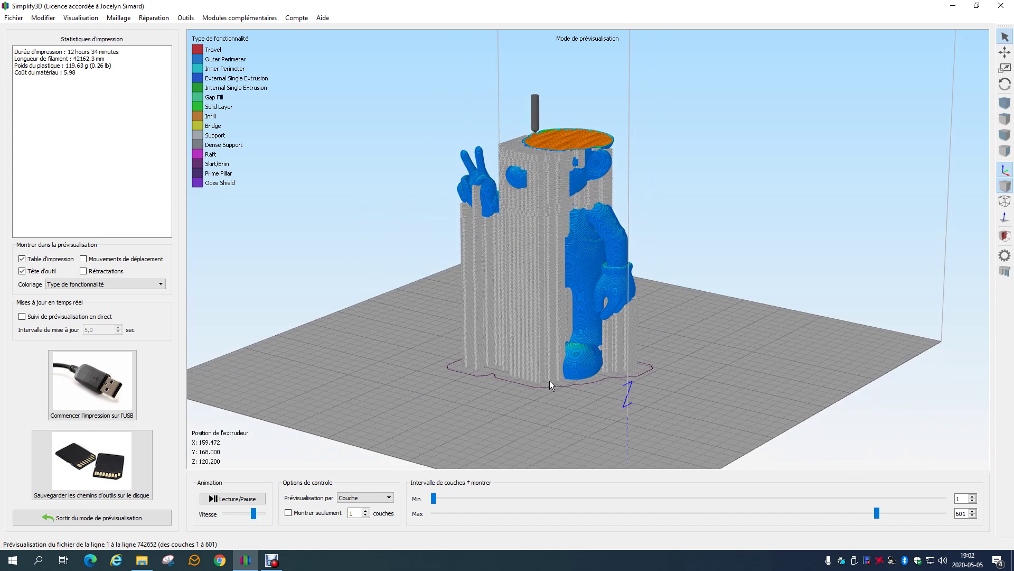
scroll(550, 384, up, 4)
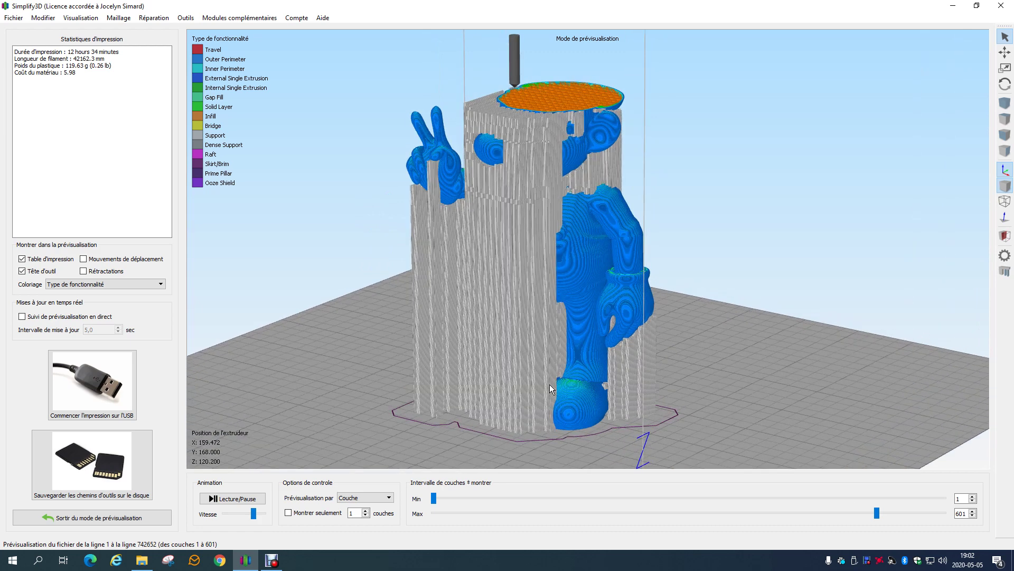
scroll(515, 433, down, 2)
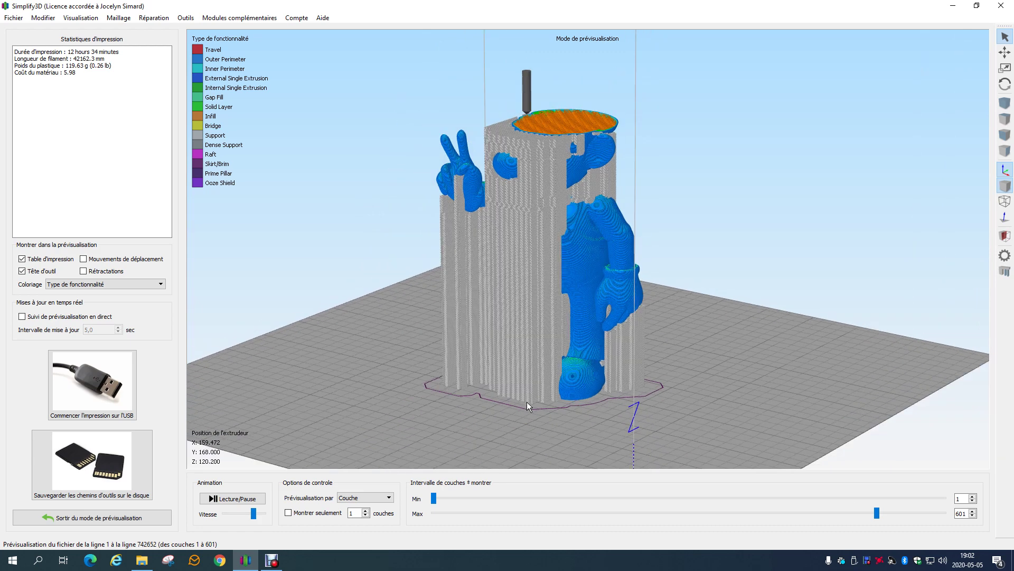
Leave the preview, delete the Mario model and import the 50degré model in its place
click(144, 522)
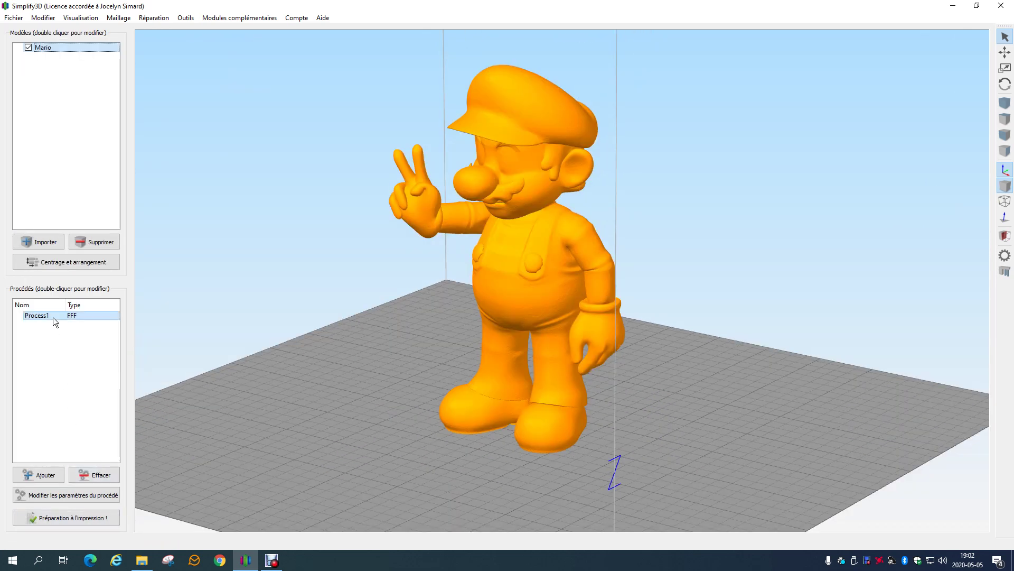
click(96, 242)
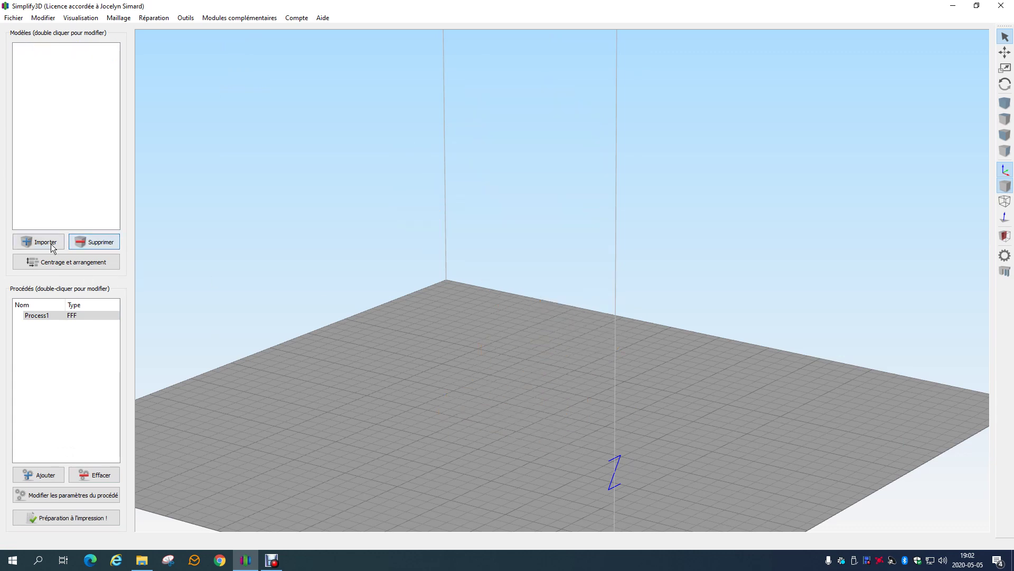
click(53, 247)
double_click(391, 167)
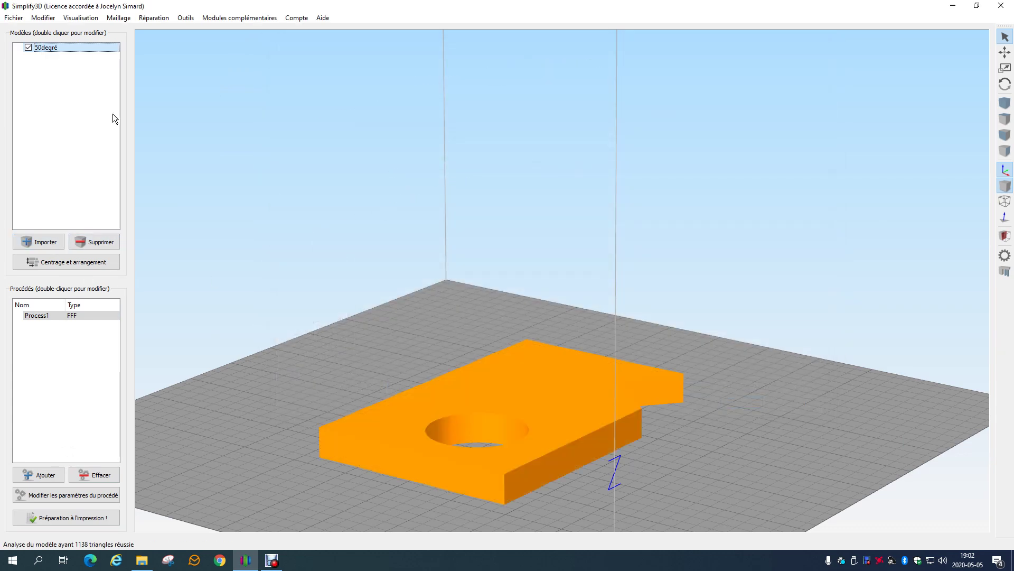
Stand the 50degré part upright by placing its narrow edge face on the bed, then centre it and view it from the front
click(43, 17)
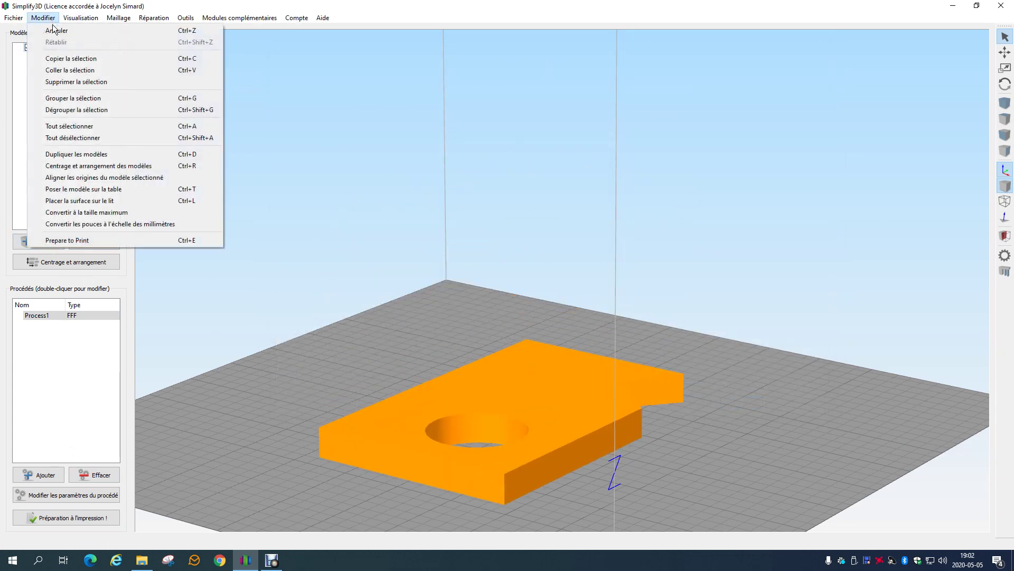
click(74, 200)
click(578, 457)
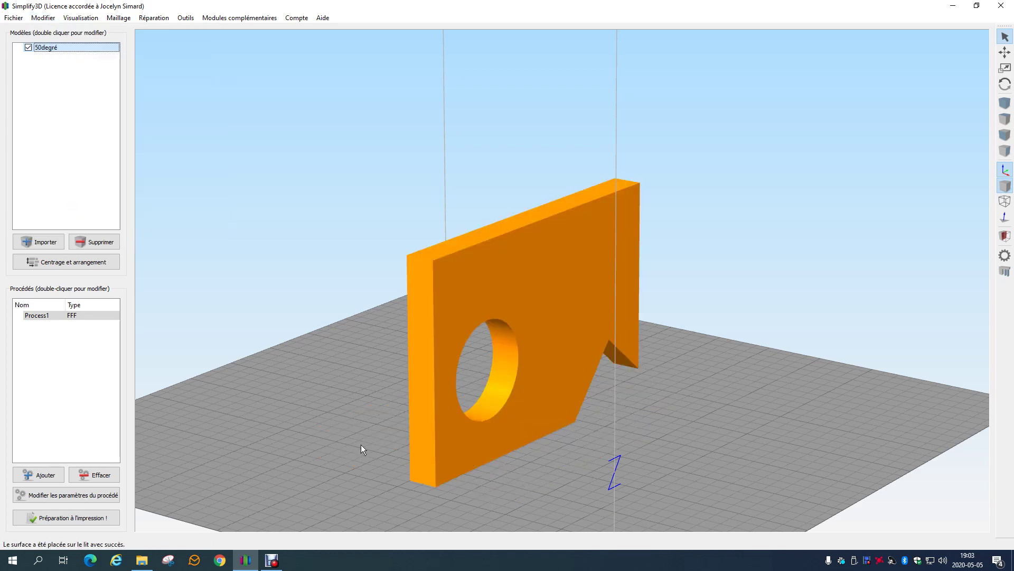
click(87, 264)
key(ctrl+2)
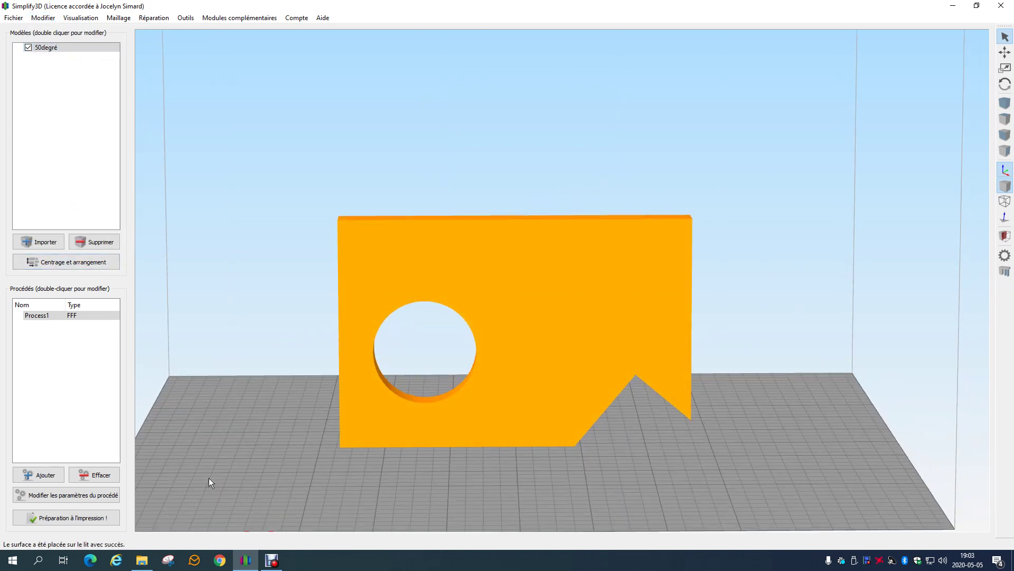
Set the support base layers of Process1 to 2, accept the settings and generate the print preview
click(53, 313)
double_click(52, 312)
click(502, 239)
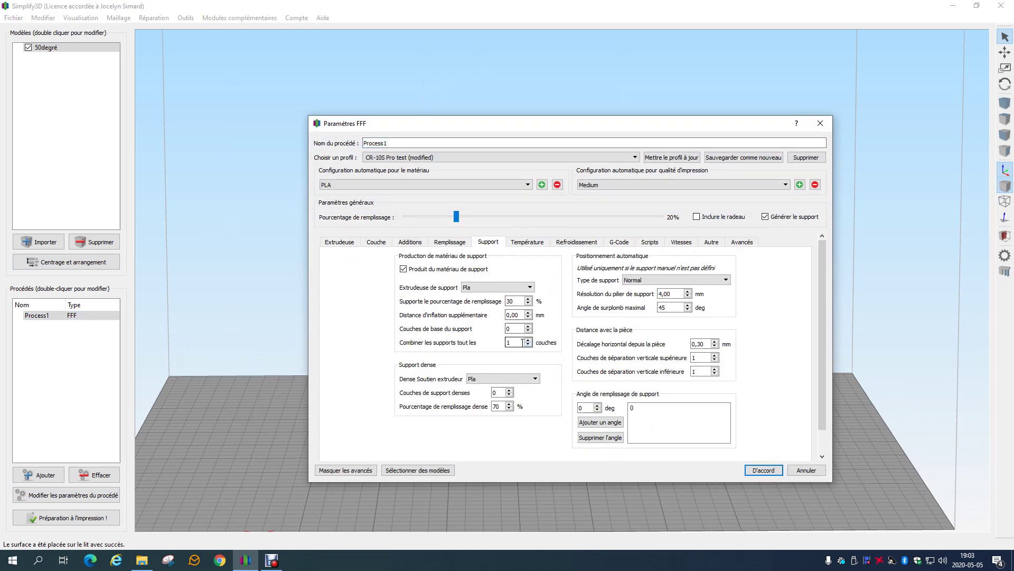
double_click(520, 330)
click(772, 471)
click(90, 516)
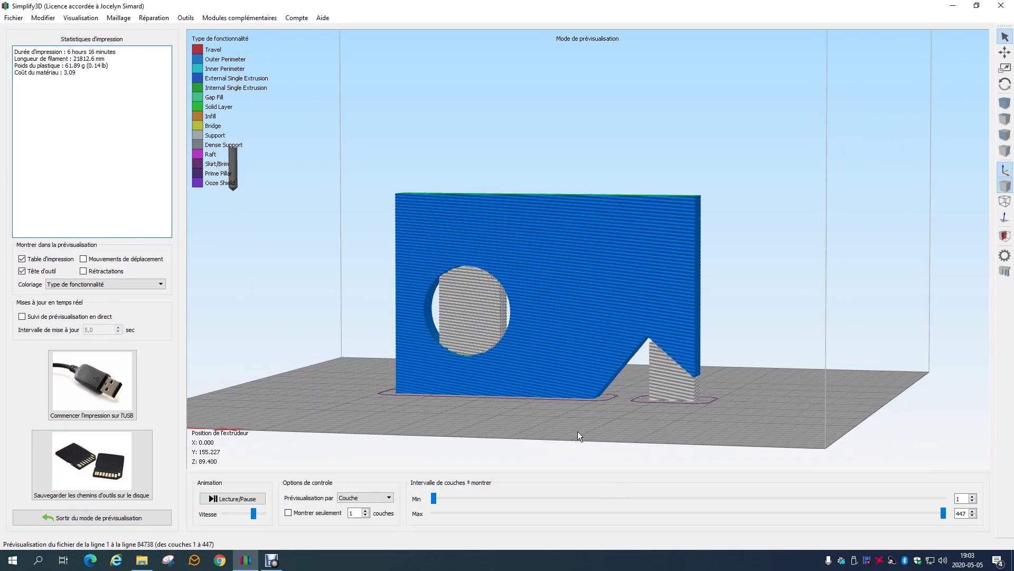
Examine the foot of the support beneath the part's pointed overhang in the full preview
drag(578, 431, 604, 458)
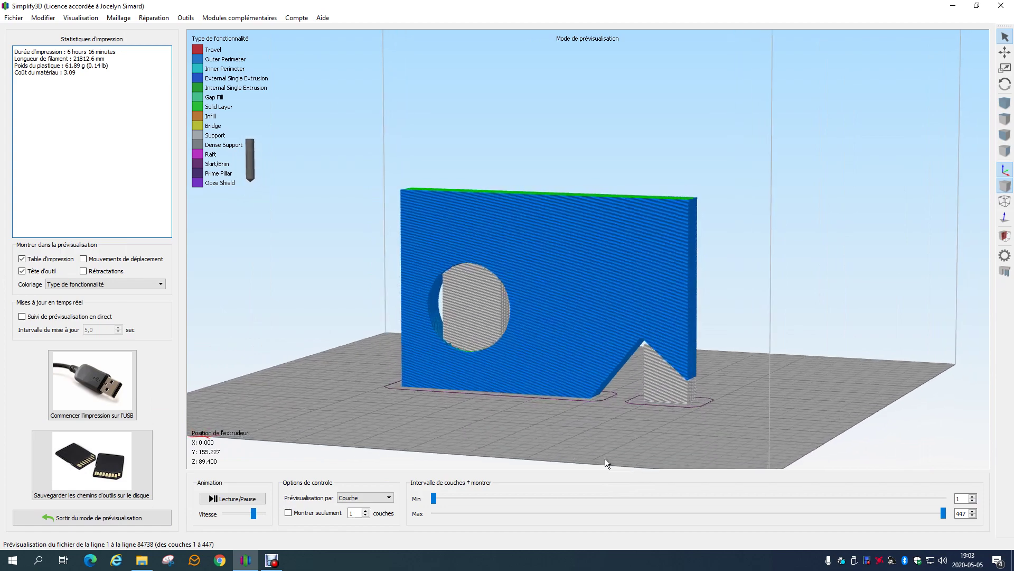
scroll(667, 419, up, 5)
drag(668, 419, 589, 151)
scroll(611, 294, up, 3)
scroll(716, 389, up, 4)
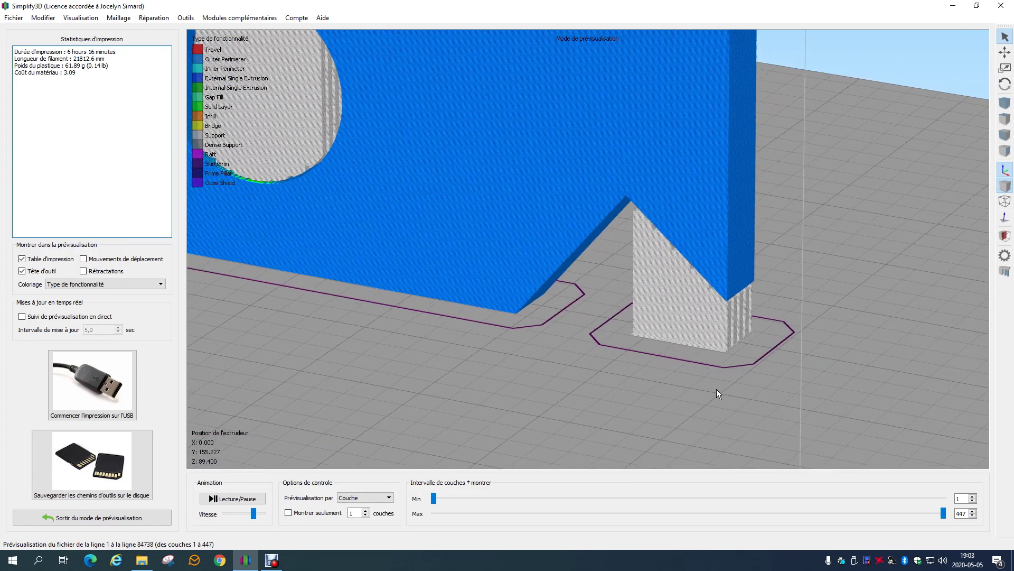
scroll(662, 346, up, 5)
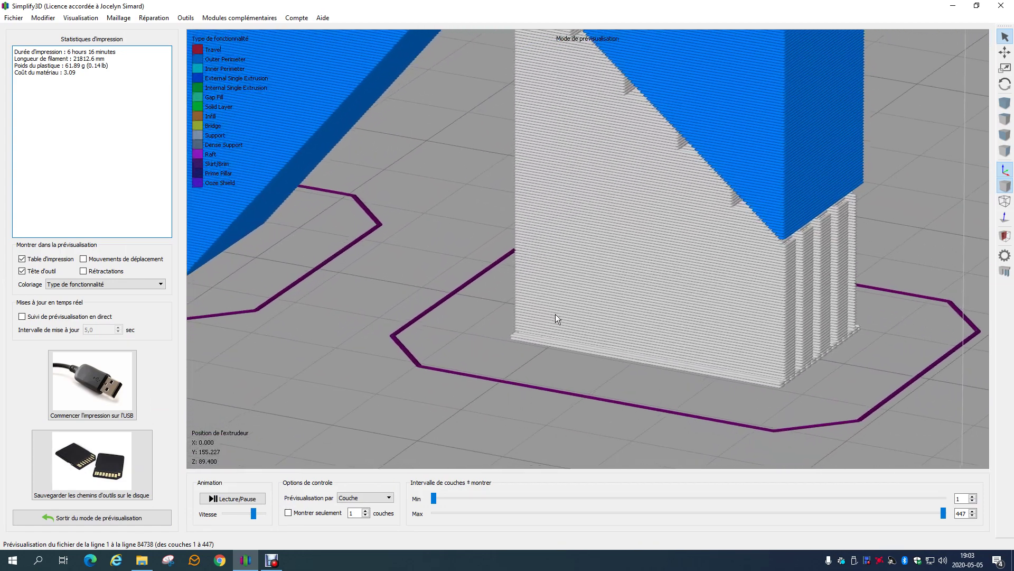
drag(683, 342, 818, 491)
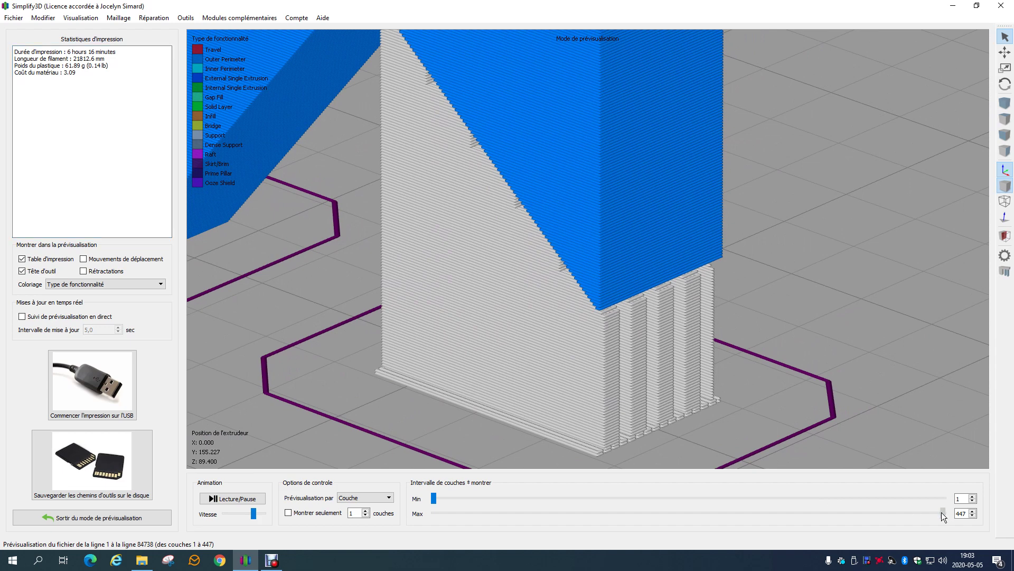
Limit the preview to layer 1 and inspect the first support base layer up close
drag(943, 512, 435, 527)
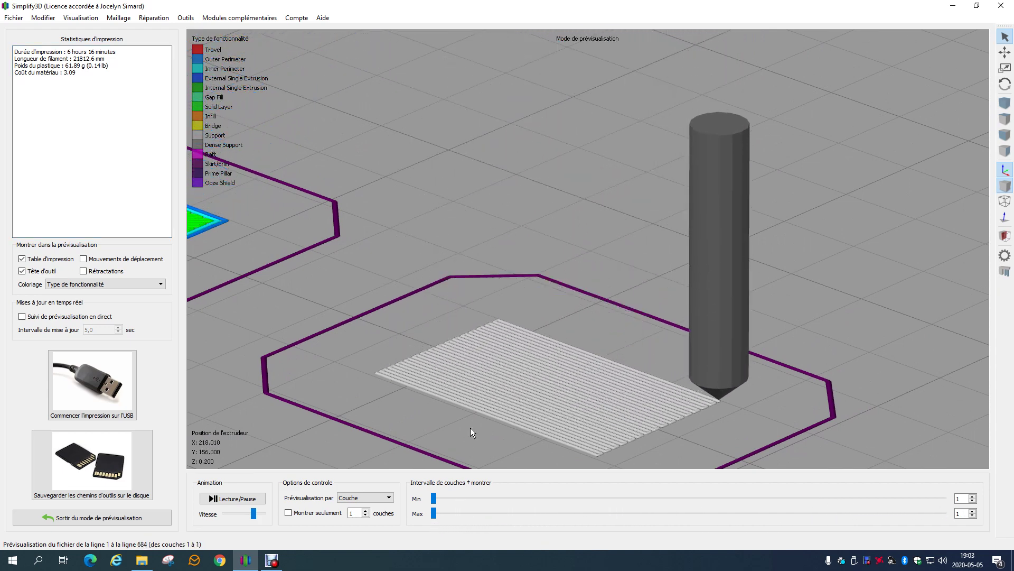
scroll(471, 452, up, 5)
right_drag(607, 142, 614, 304)
scroll(614, 305, up, 2)
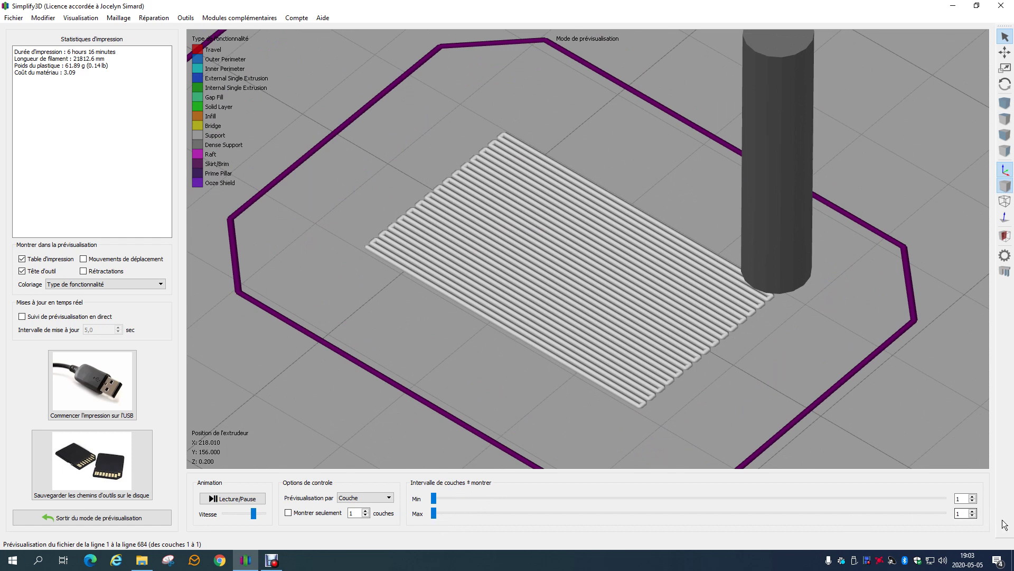
Raise the preview's maximum layer to 2, 20 and 50 to compare the support's base layers with its regular infill
click(975, 512)
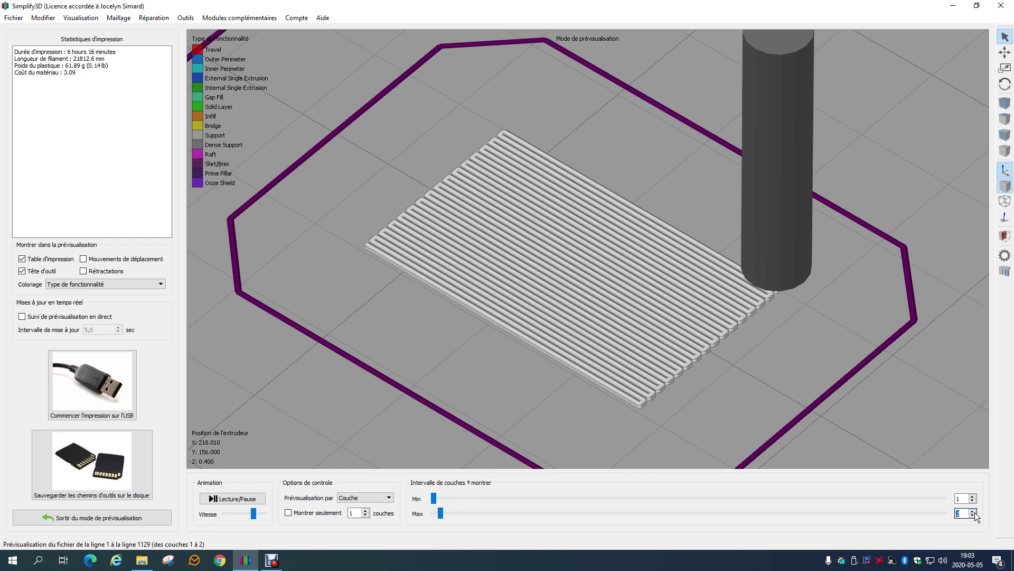
click(974, 510)
drag(975, 512, 975, 511)
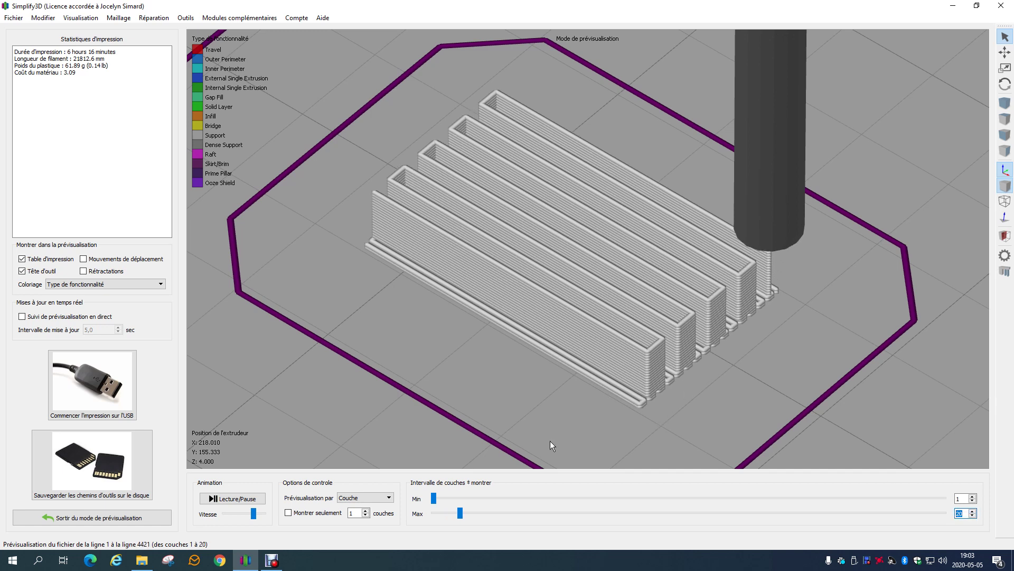
drag(460, 515, 488, 514)
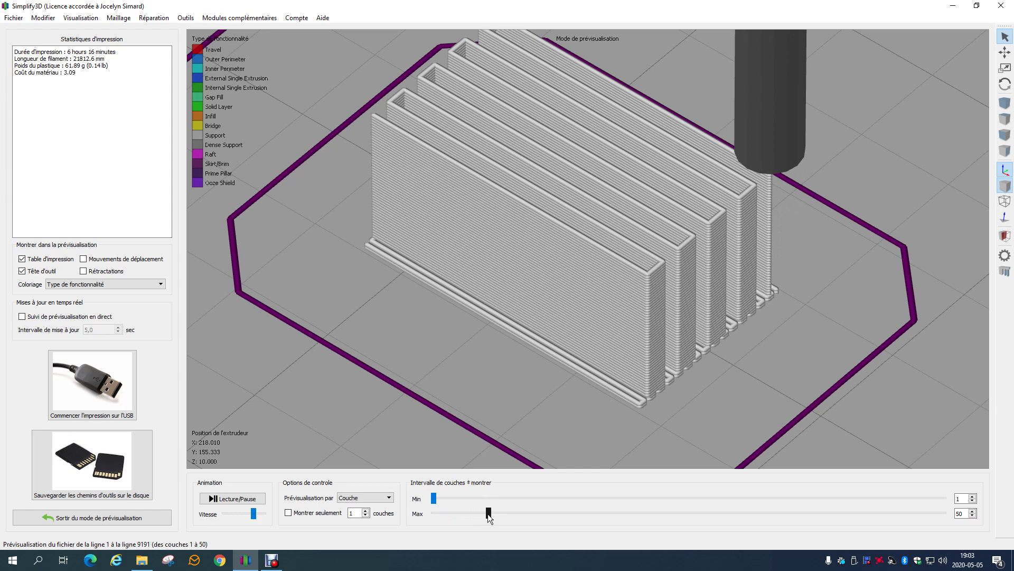
scroll(613, 388, down, 5)
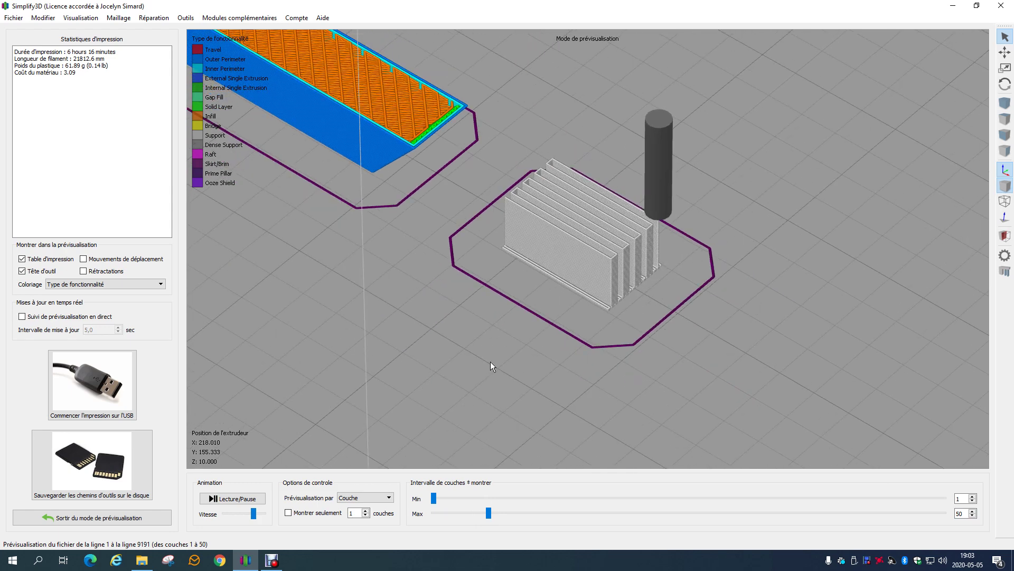
drag(542, 360, 521, 356)
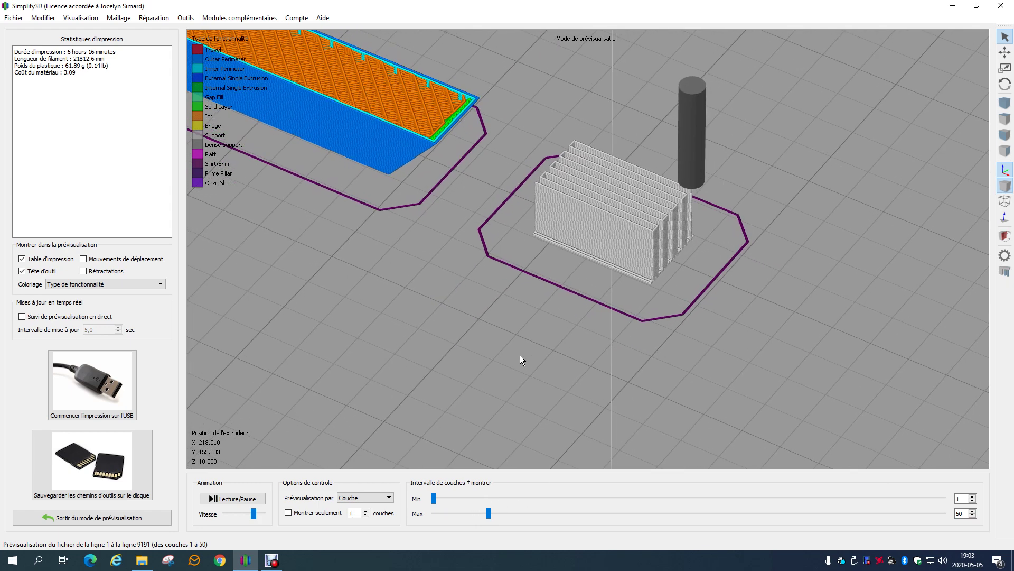
Leave the preview, set the support base layers of Process1 to 1, accept and regenerate the print preview
click(96, 518)
double_click(58, 318)
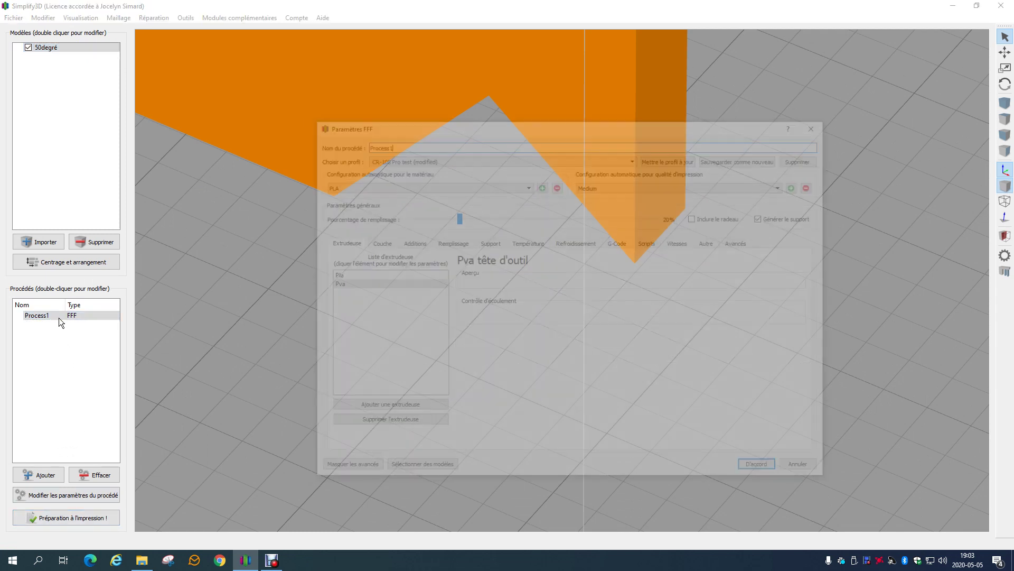
click(488, 241)
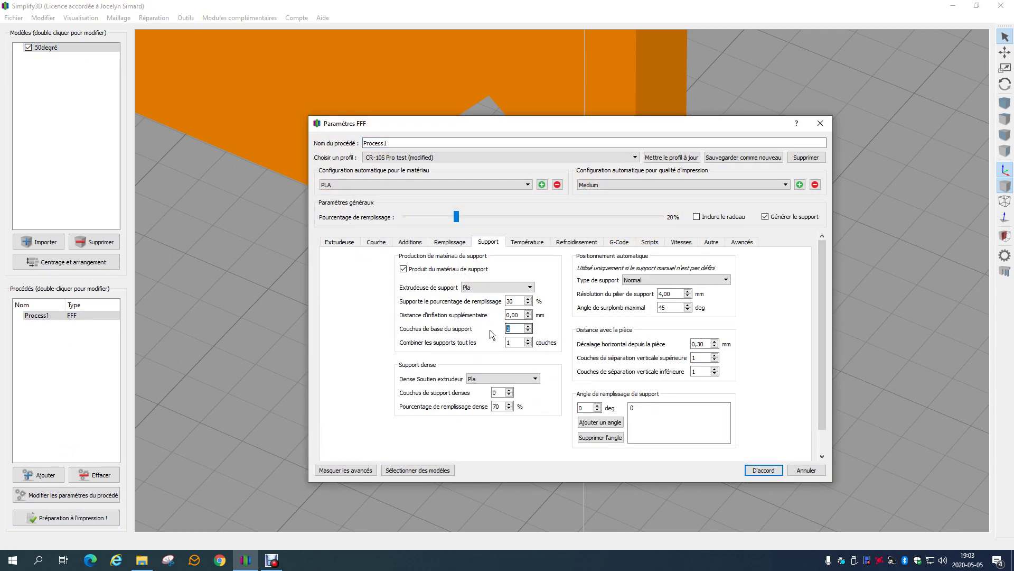
click(528, 331)
scroll(551, 351, down, 1)
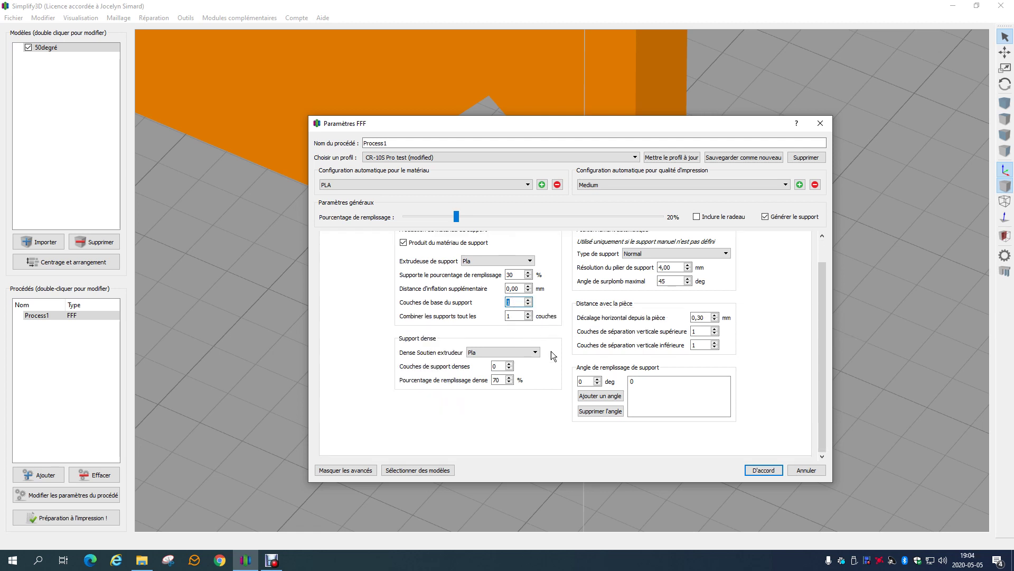
scroll(550, 350, up, 1)
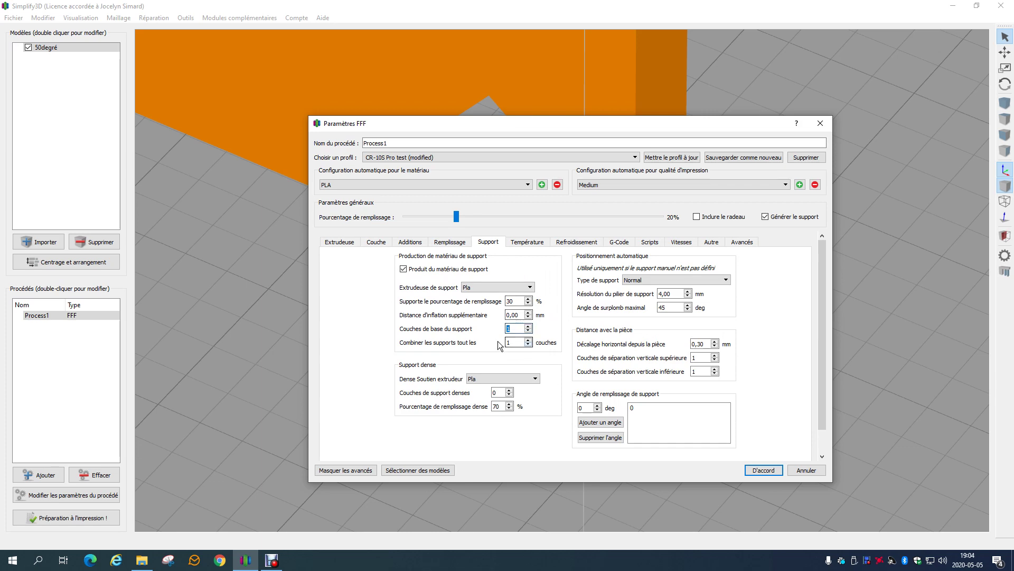
click(761, 470)
drag(353, 295, 768, 379)
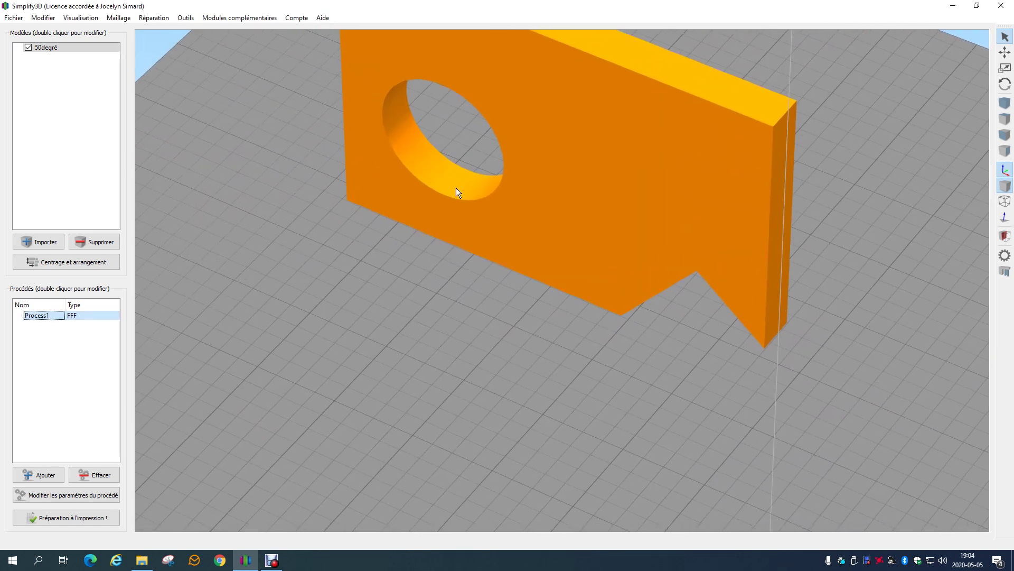
click(90, 518)
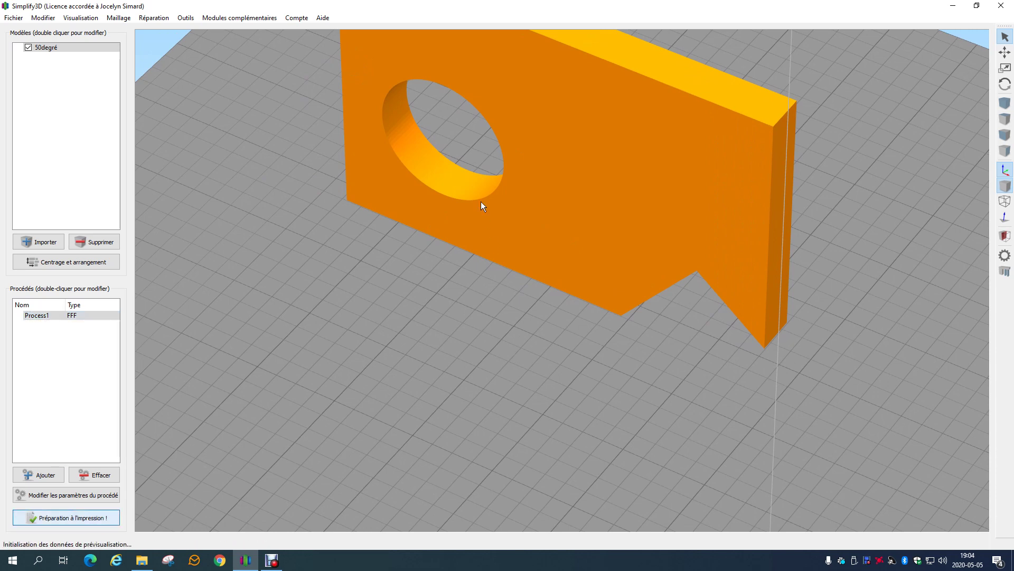
Limit the preview to layer 175 and examine the supports in the round hole and under the pointed overhang
scroll(475, 319, up, 2)
scroll(493, 174, up, 3)
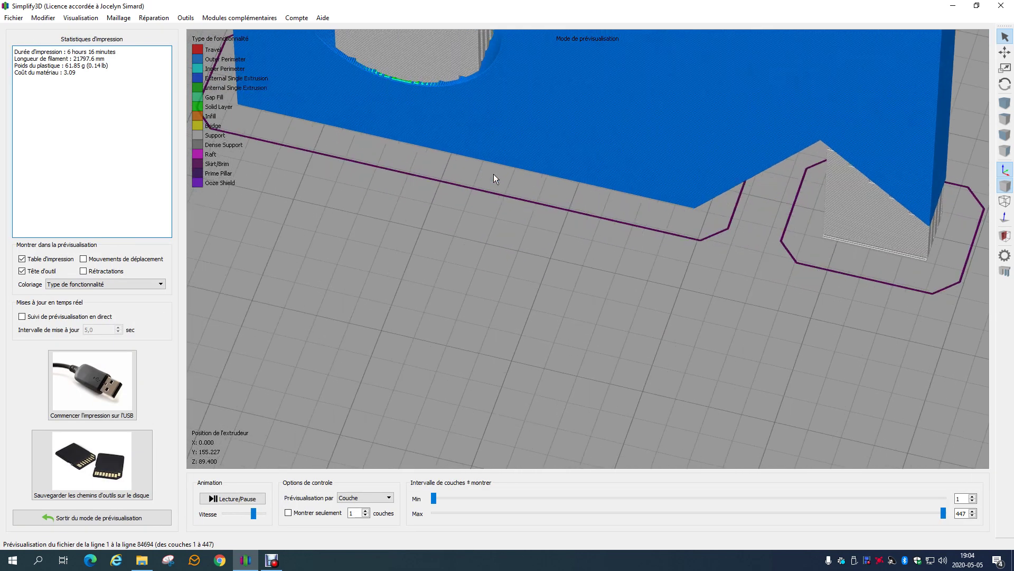
scroll(493, 173, up, 2)
right_drag(517, 221, 524, 322)
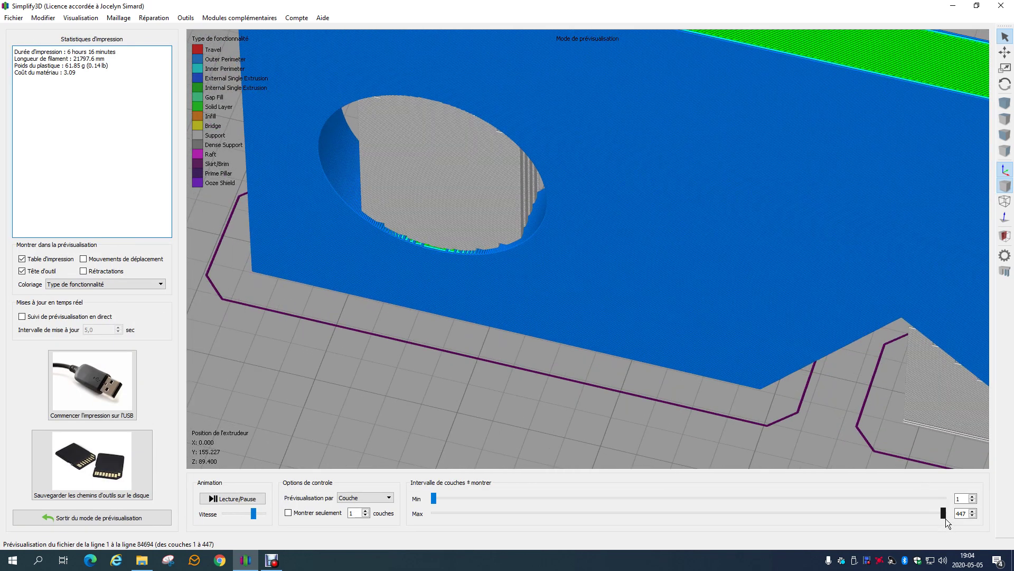
drag(945, 517, 690, 529)
drag(730, 391, 547, 275)
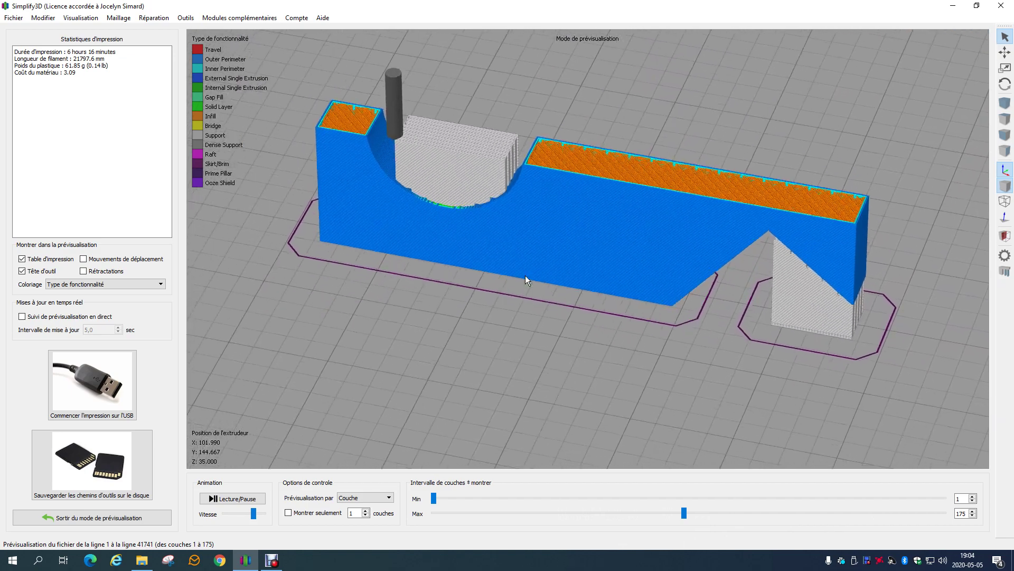
Leave the preview, set Process1 to combine supports every 2 layers, accept and regenerate the print preview despite the width/height ratio warning
click(99, 518)
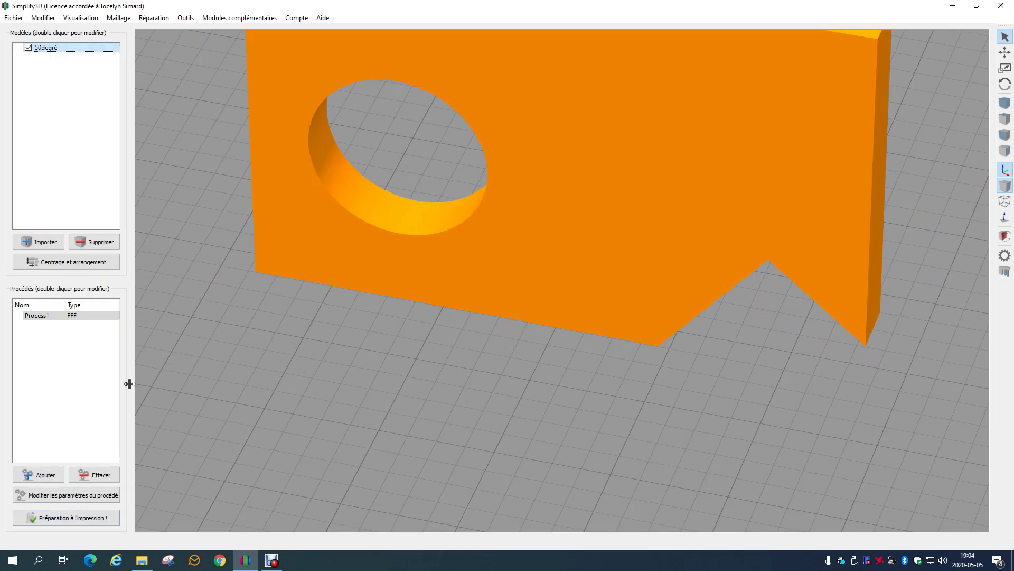
double_click(86, 315)
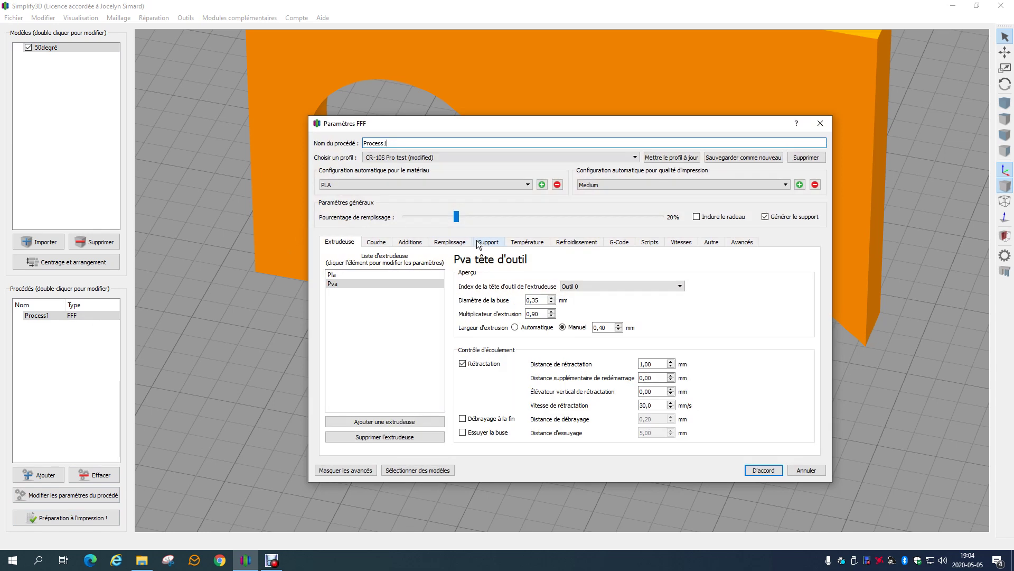
click(478, 243)
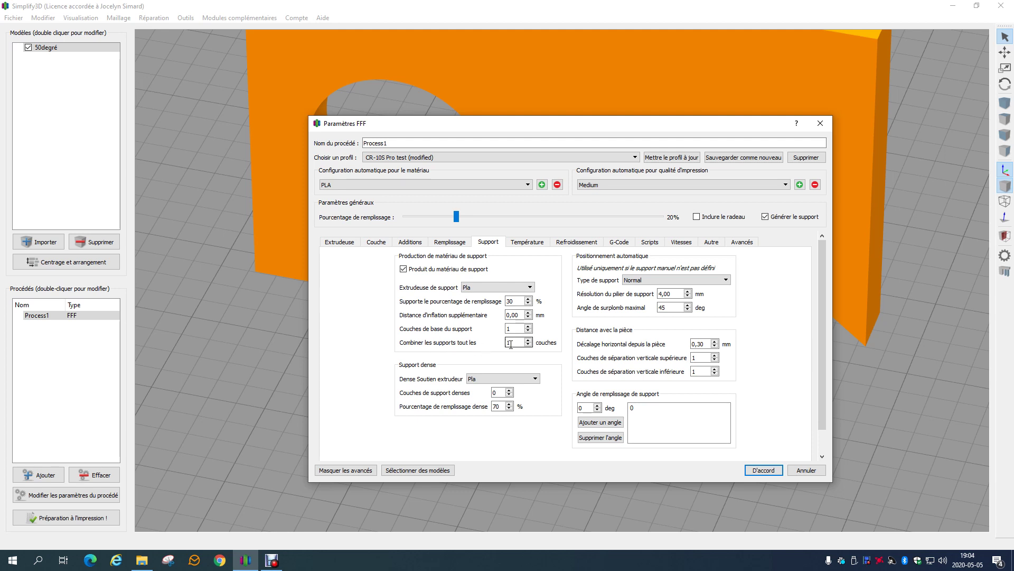
mouse_move(511, 345)
click(528, 340)
click(764, 470)
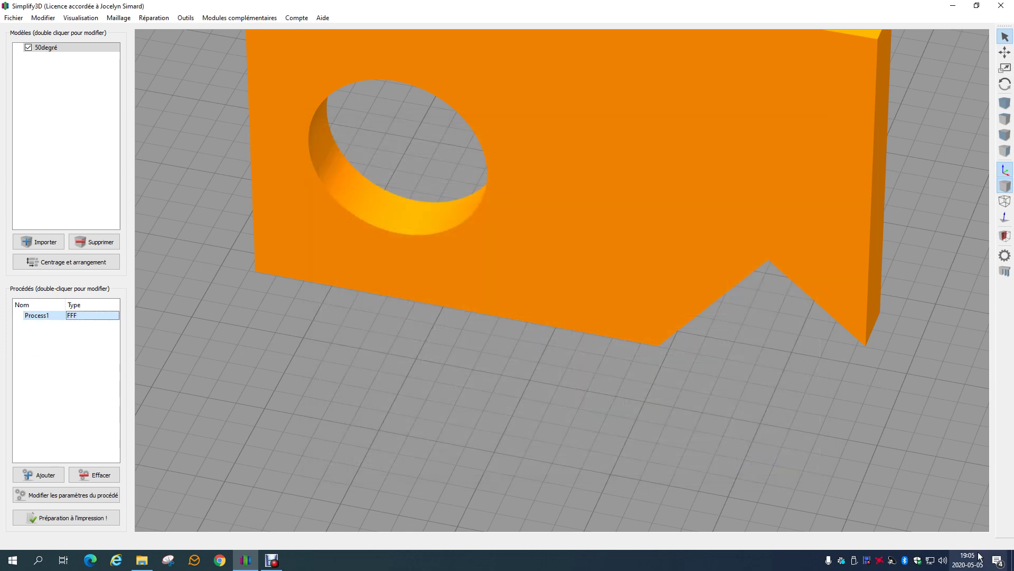
click(59, 518)
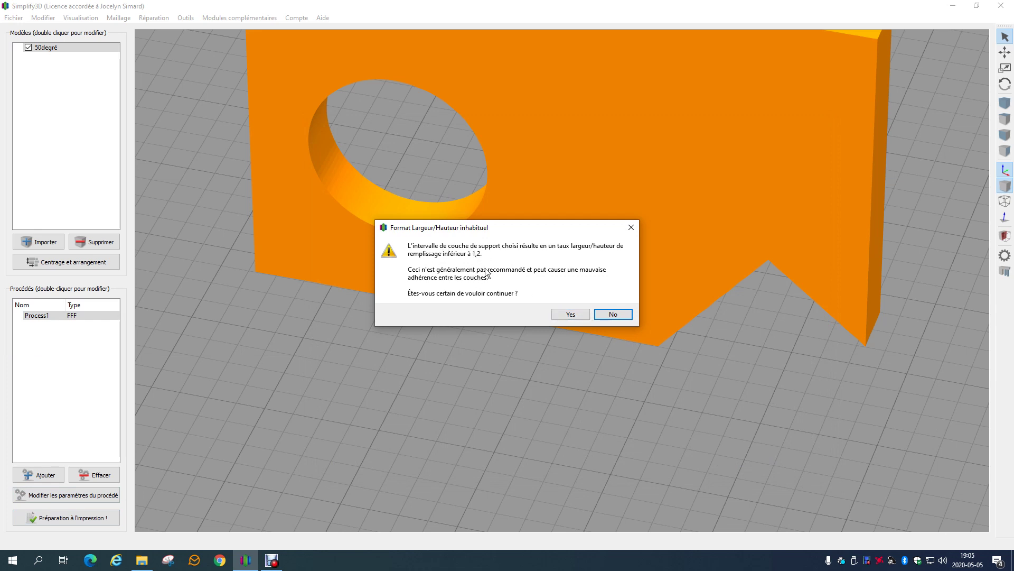
click(569, 315)
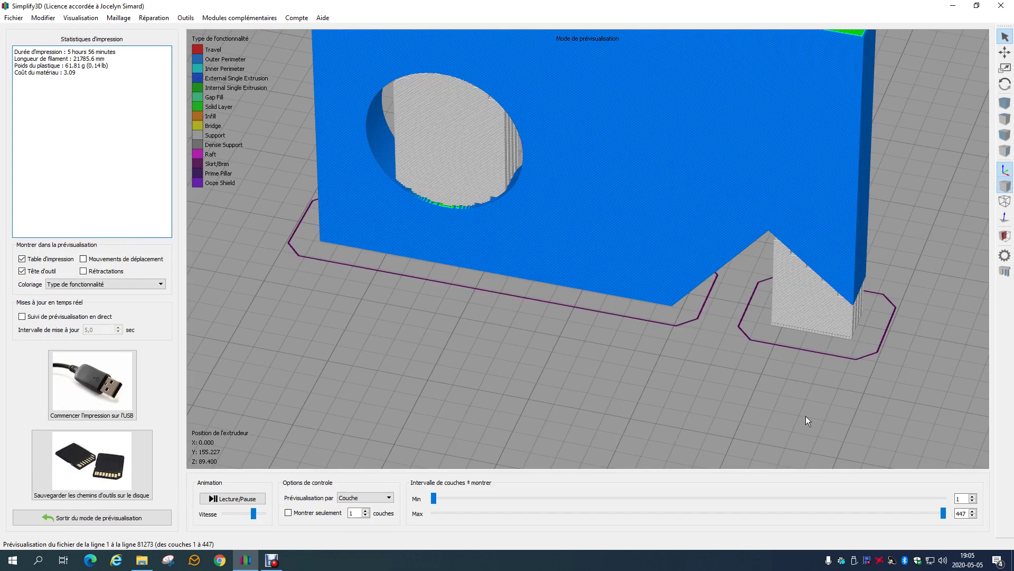
Limit the preview to layer 1, zoom in on the support under the pointed overhang, and step up through layers 2 and 3
drag(945, 511, 435, 513)
scroll(864, 385, up, 3)
right_drag(865, 385, 454, 296)
scroll(626, 360, up, 4)
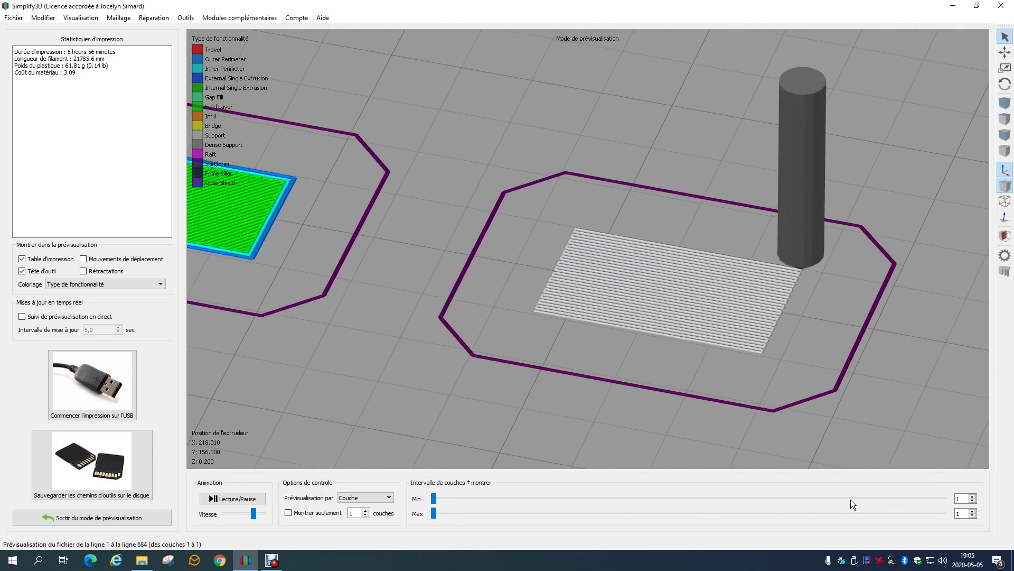
click(973, 511)
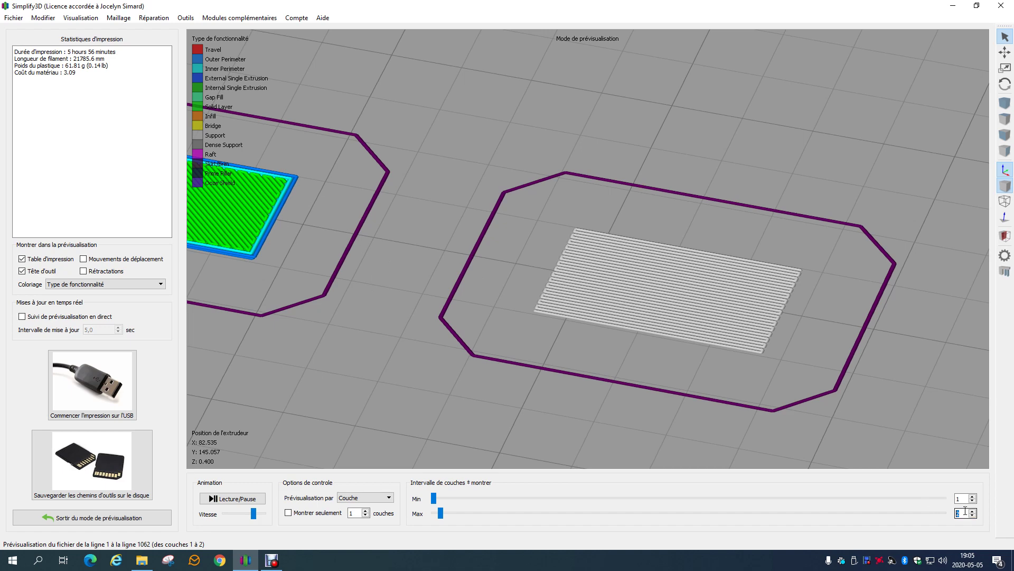
key(Up)
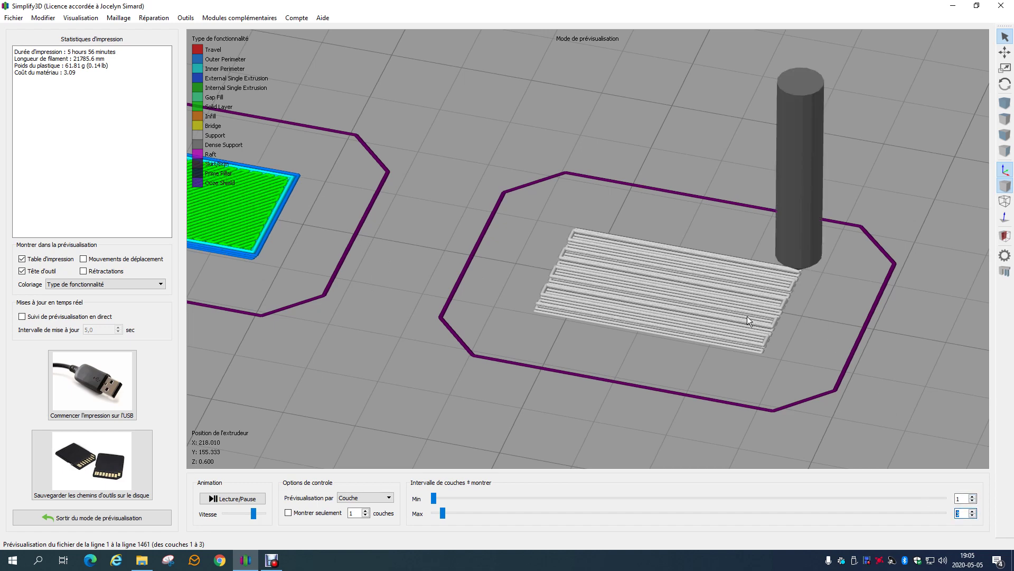
Leave the preview and set Process1's support combining interval to every 1 layer
click(93, 520)
double_click(55, 316)
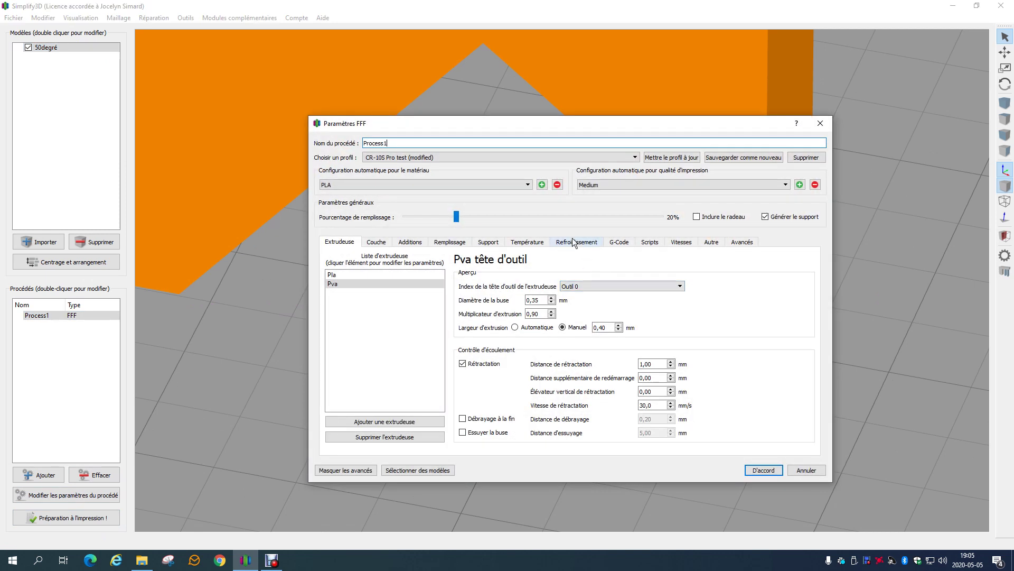
click(485, 242)
click(528, 344)
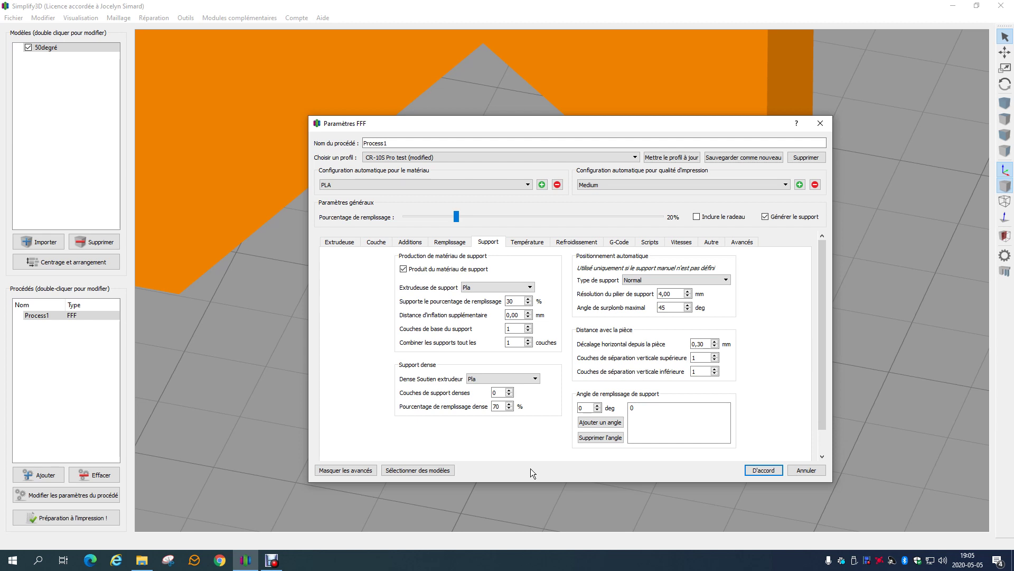
Enlarge and reposition the process settings dialog, set the support type to "Uniquement depuis la plateforme de construction", and accept the settings
scroll(503, 439, down, 1)
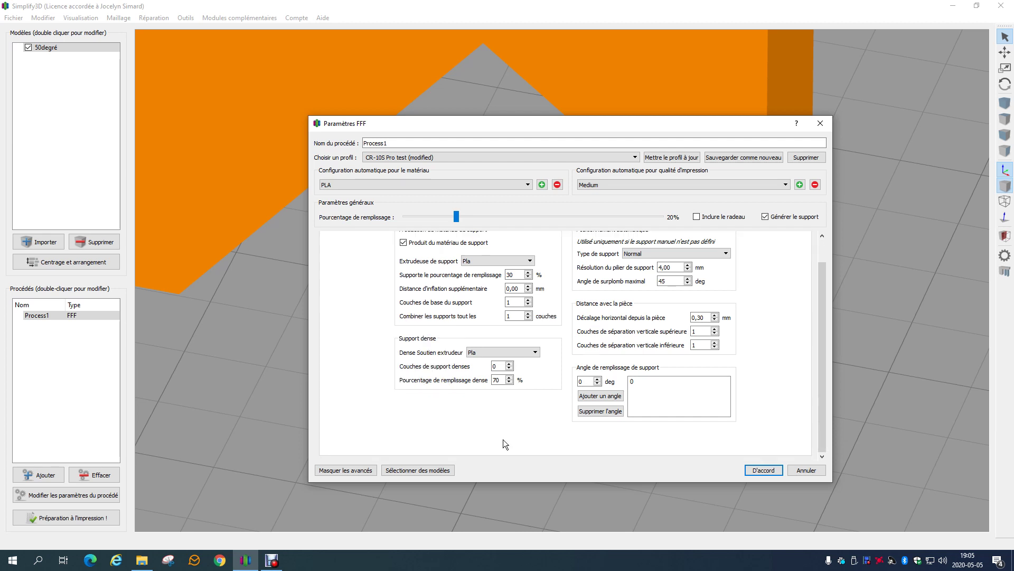
scroll(503, 440, up, 1)
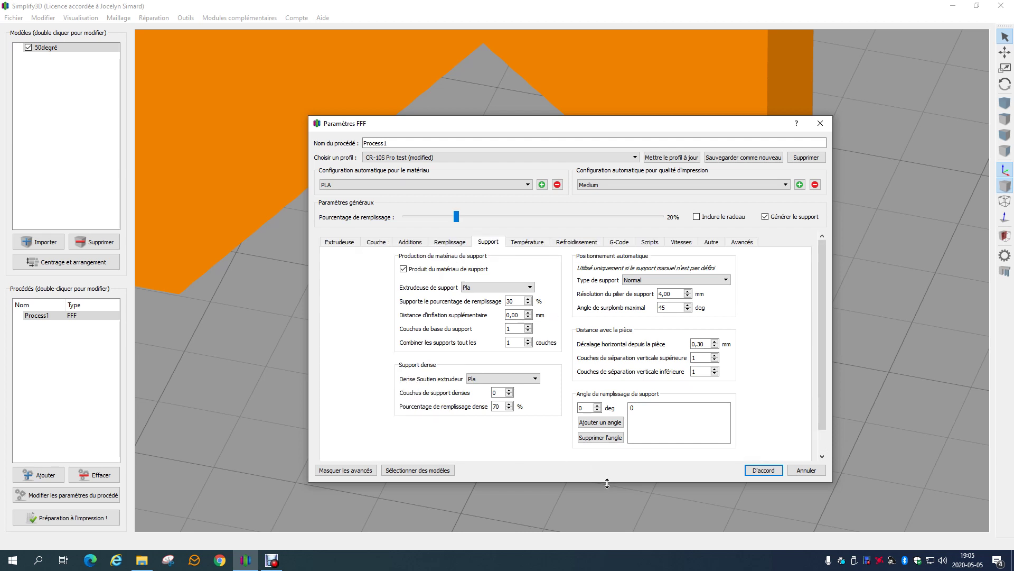
drag(607, 480, 609, 508)
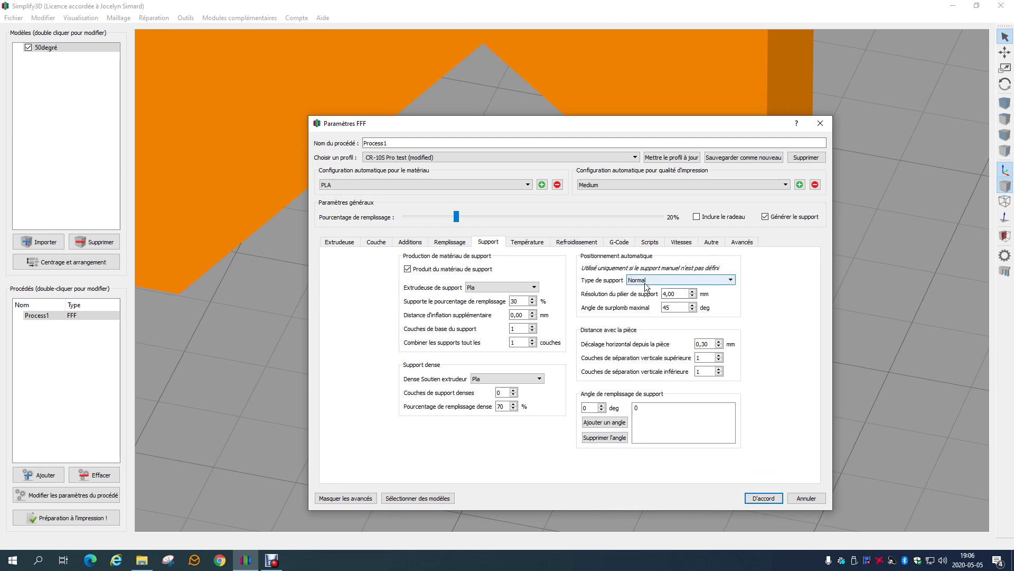
drag(629, 123, 606, 84)
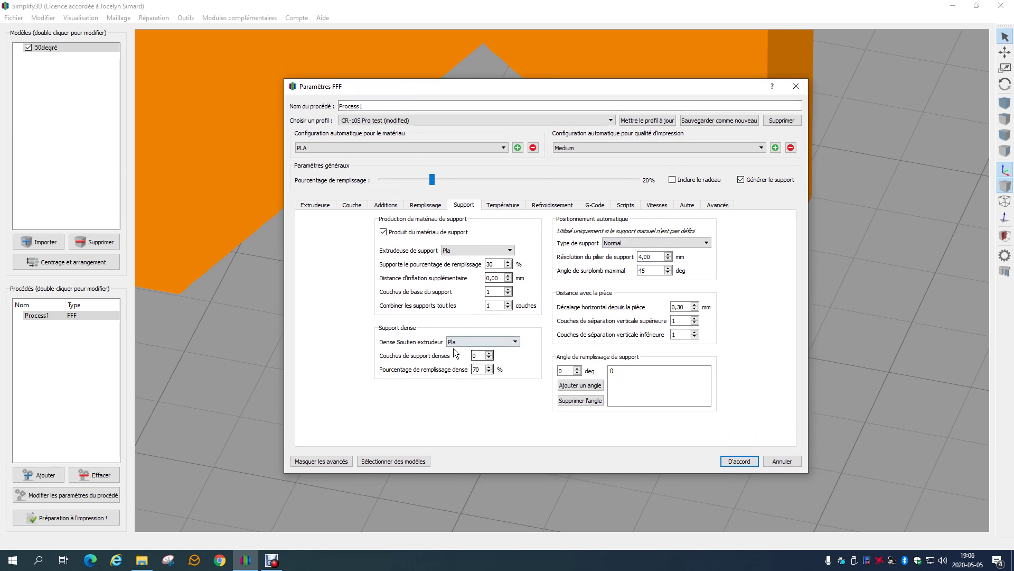
click(621, 243)
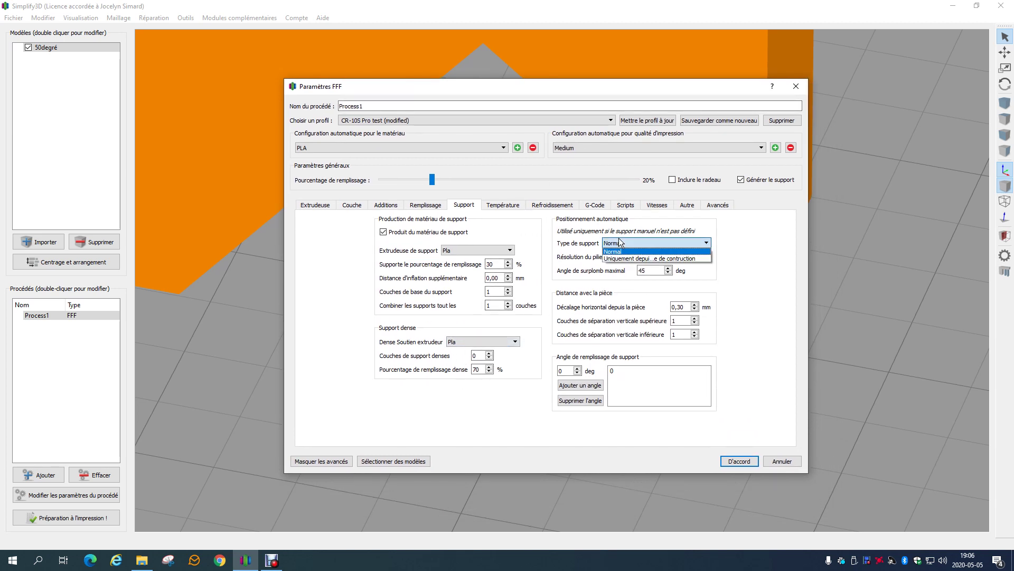
click(630, 258)
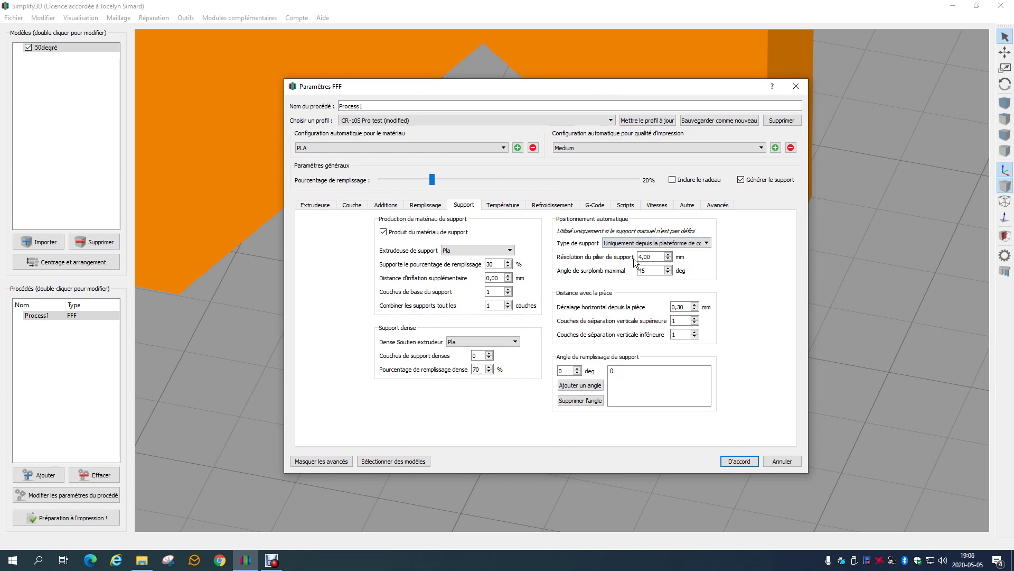
click(739, 461)
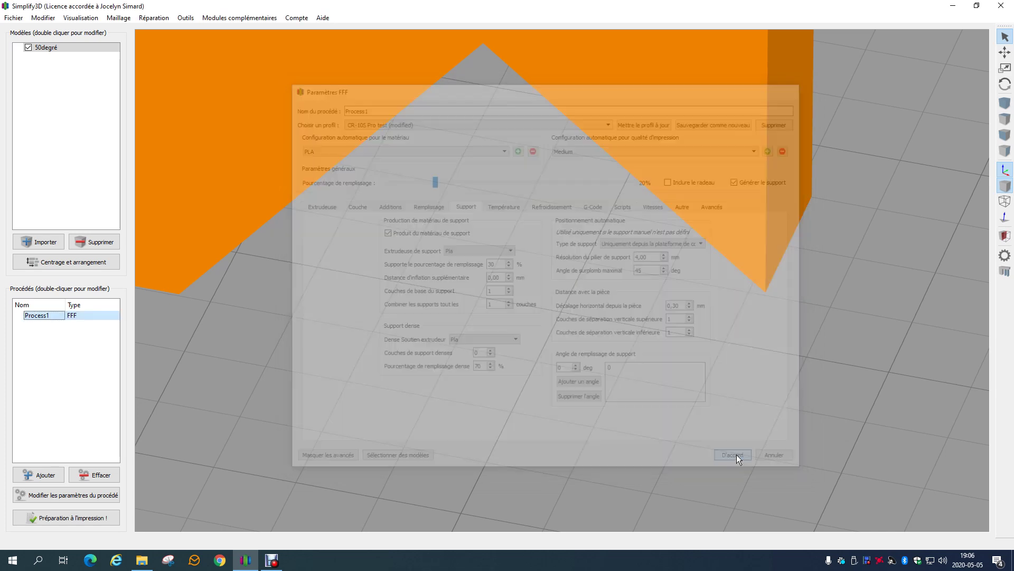
Slice the model with the build-platform-only supports, inspect their placement in the print preview, and exit the preview
scroll(588, 344, down, 2)
scroll(576, 337, down, 4)
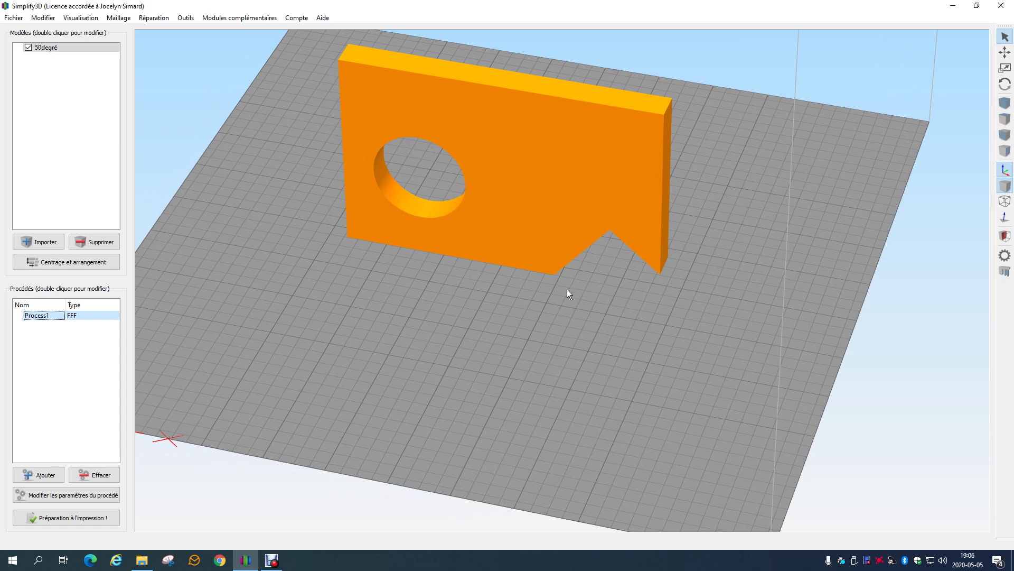
click(87, 516)
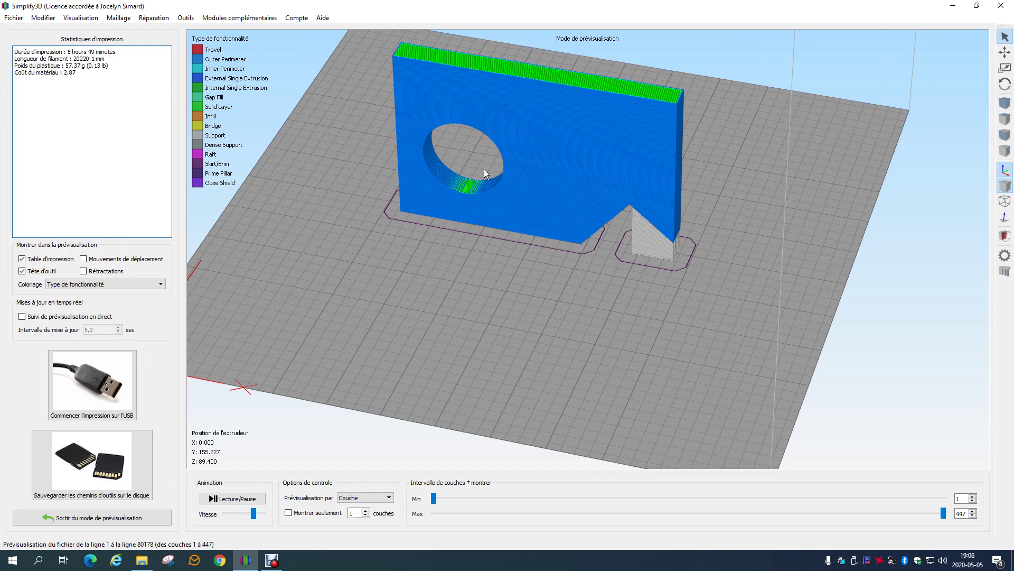
drag(573, 317, 380, 347)
click(122, 512)
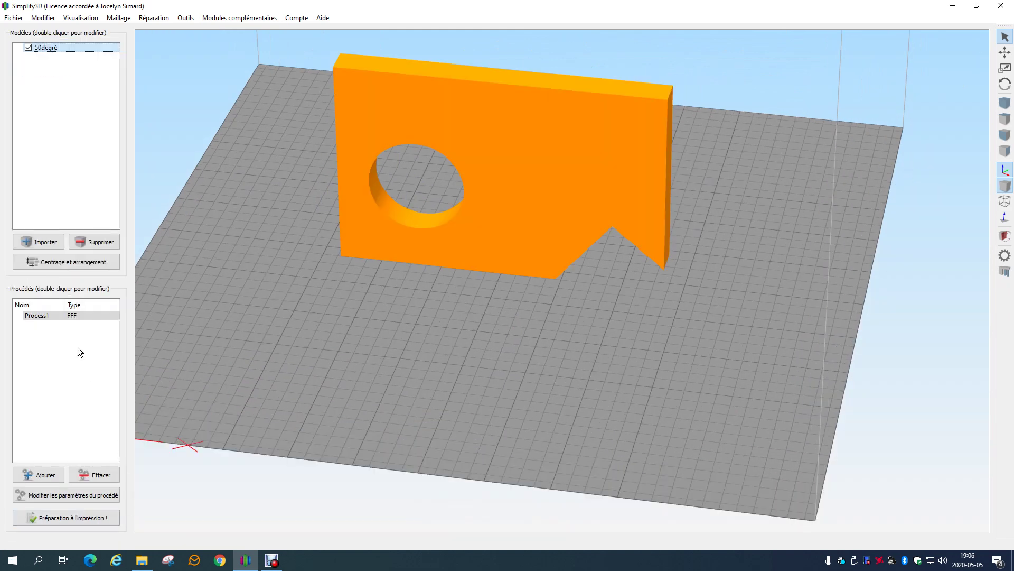
Set the automatic support placement type of Process1 to Normal and accept the settings
double_click(72, 315)
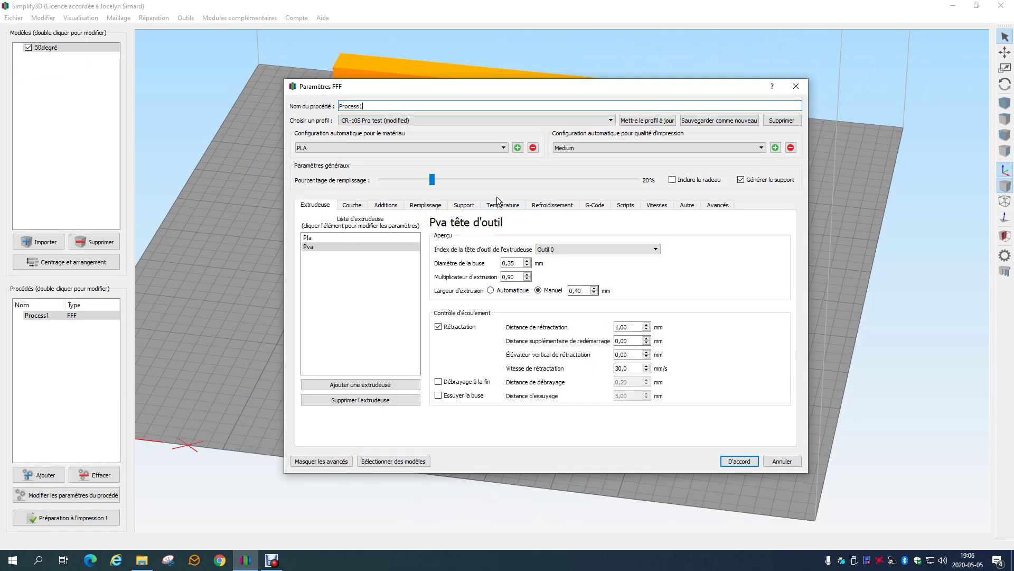
click(467, 207)
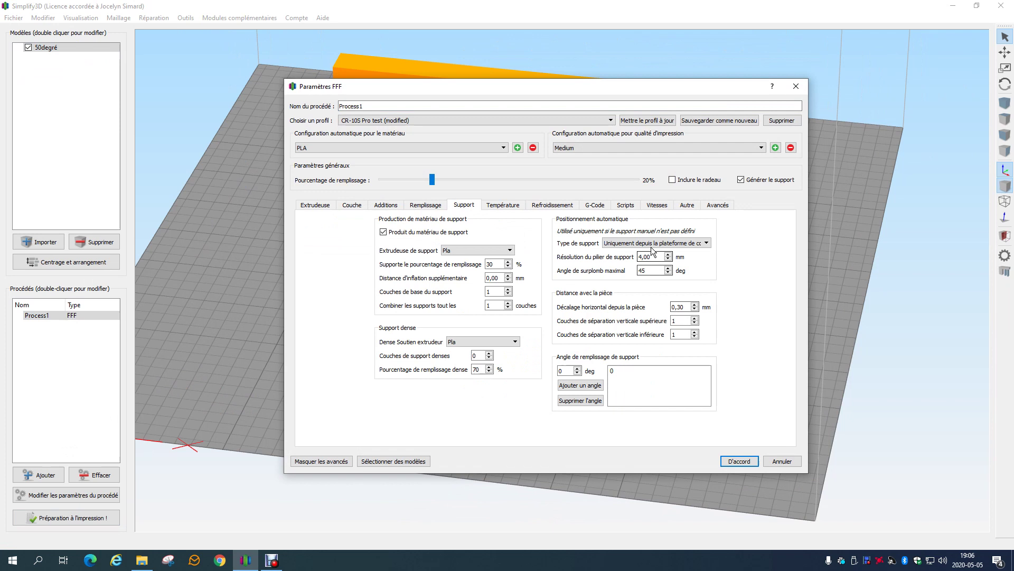
click(625, 244)
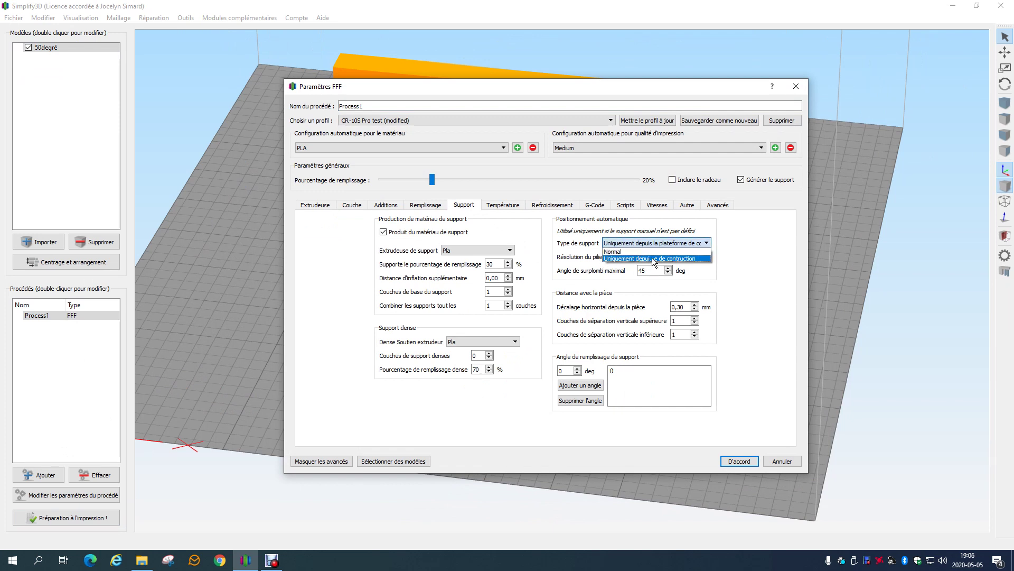
click(632, 251)
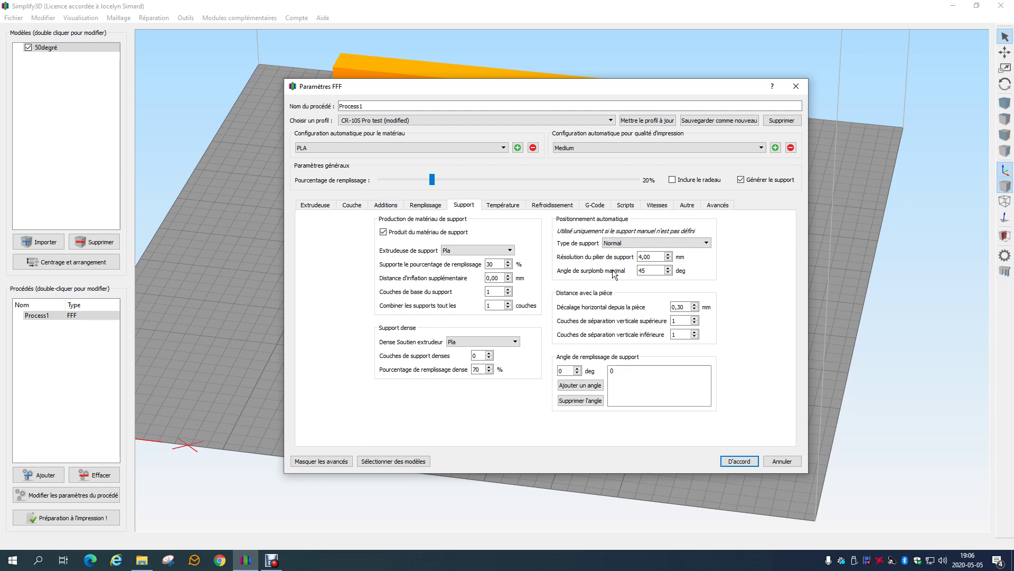
double_click(645, 257)
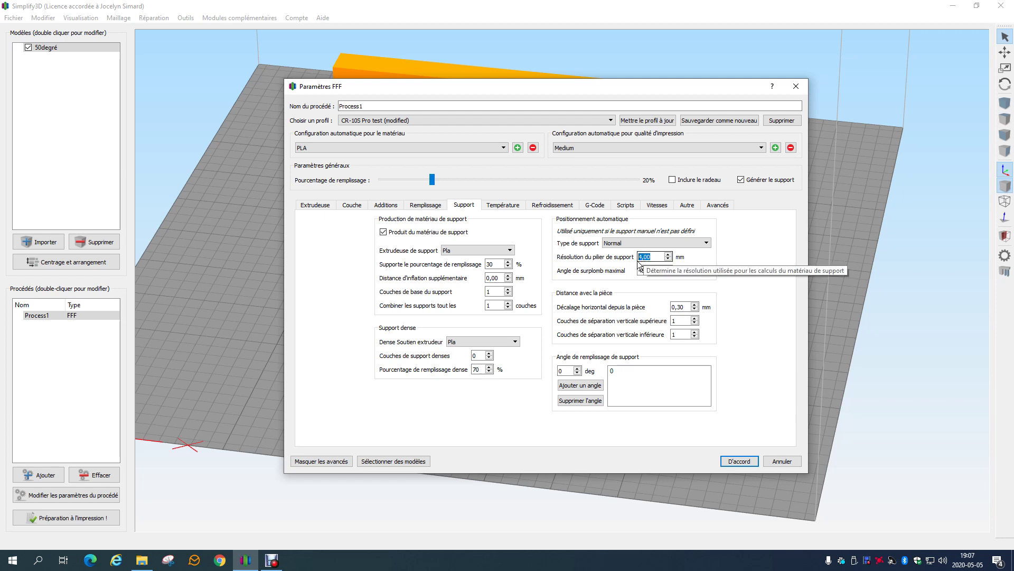
click(757, 458)
Slice the model with Normal supports, examine the stepped support under the notch's overhang from the front, and exit the preview
drag(694, 404, 689, 330)
click(83, 522)
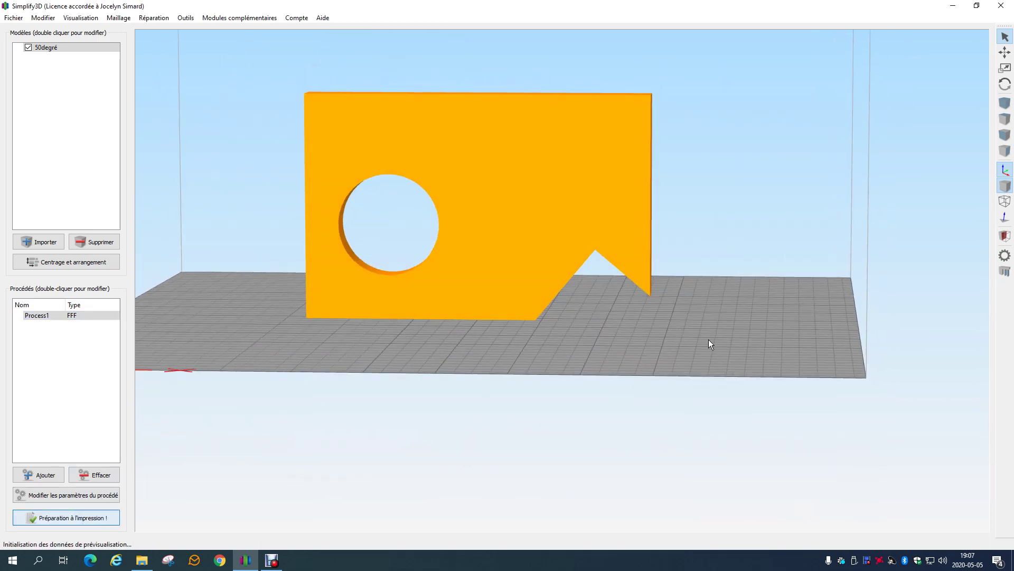
scroll(654, 345, up, 10)
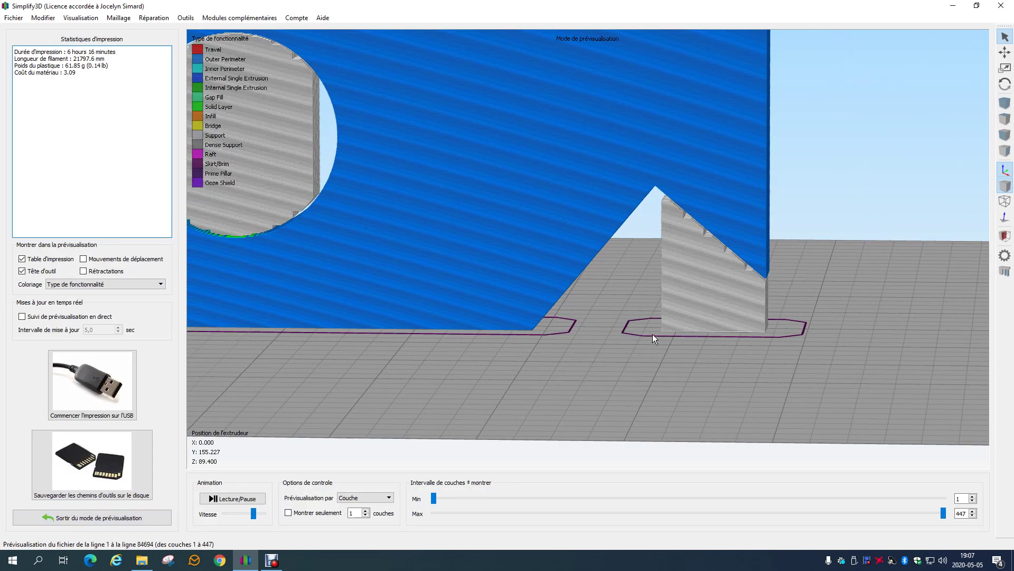
drag(657, 306, 640, 262)
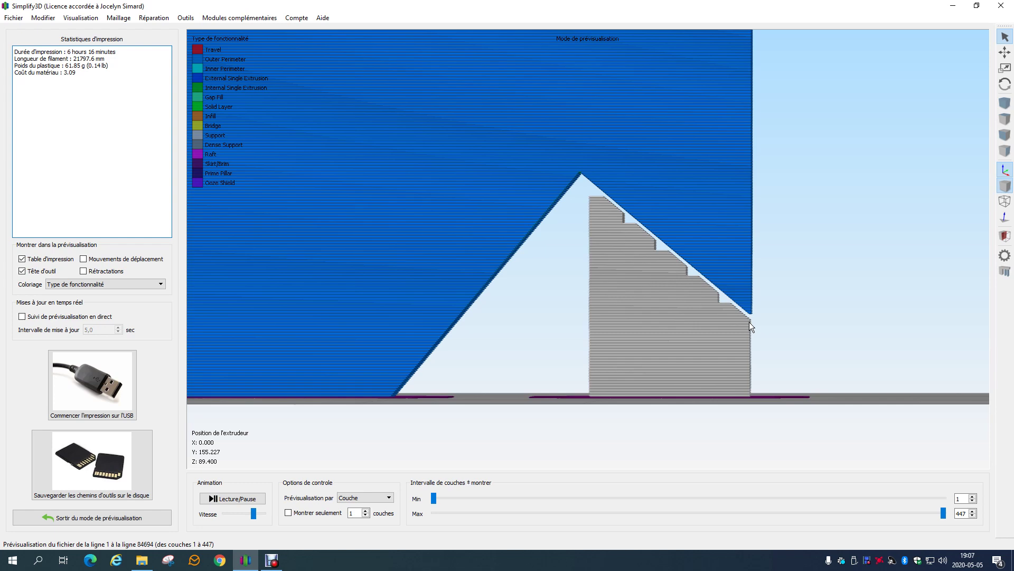
drag(715, 293, 651, 291)
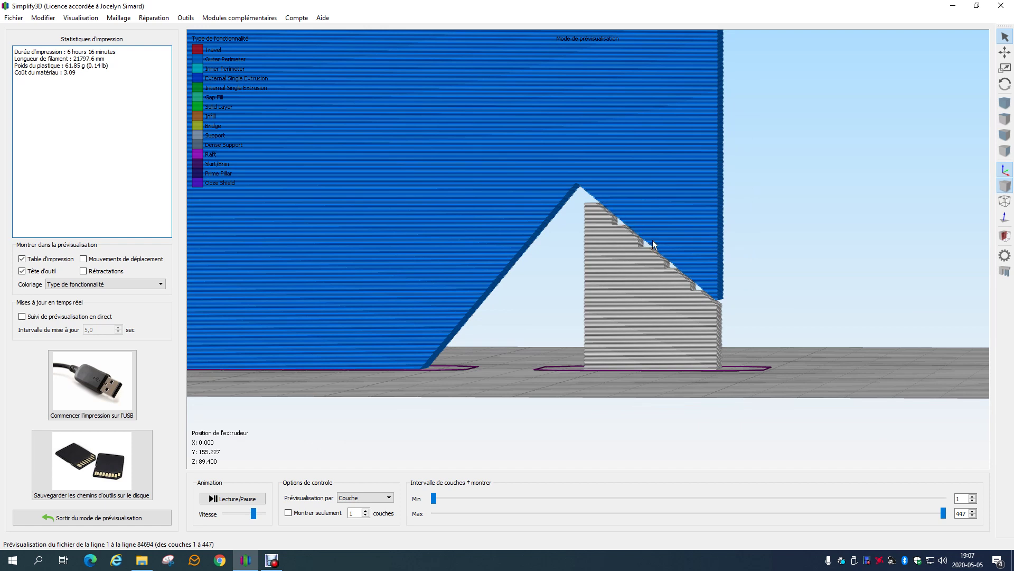
drag(702, 301, 678, 318)
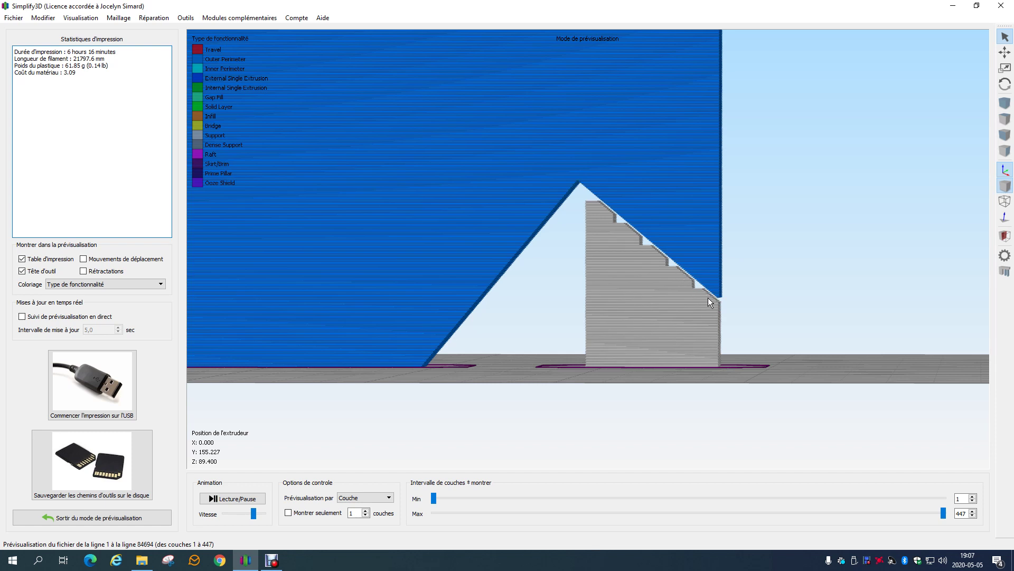
click(148, 519)
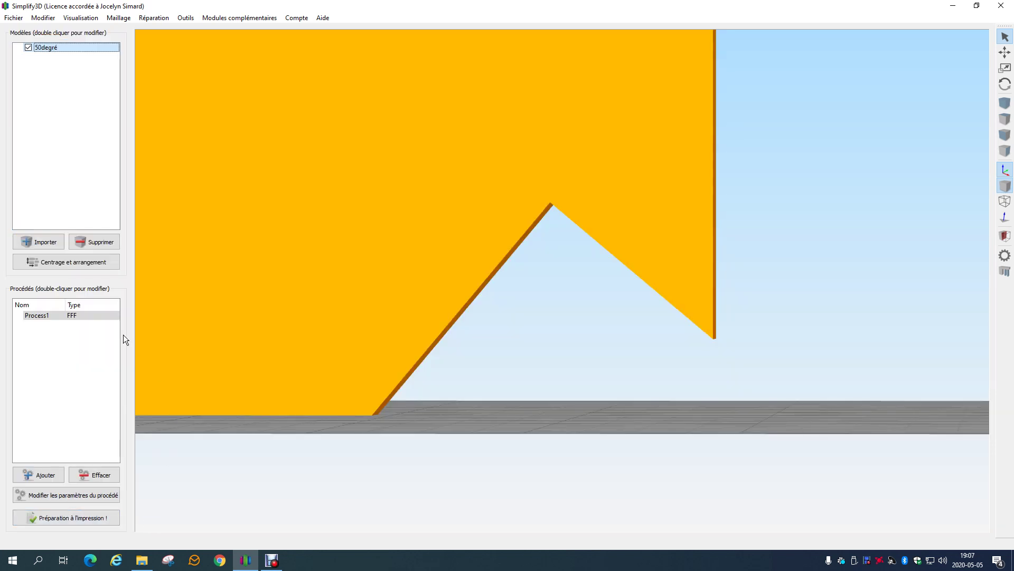
Set the support pillar resolution of Process1 to 1 mm and accept the settings
double_click(102, 317)
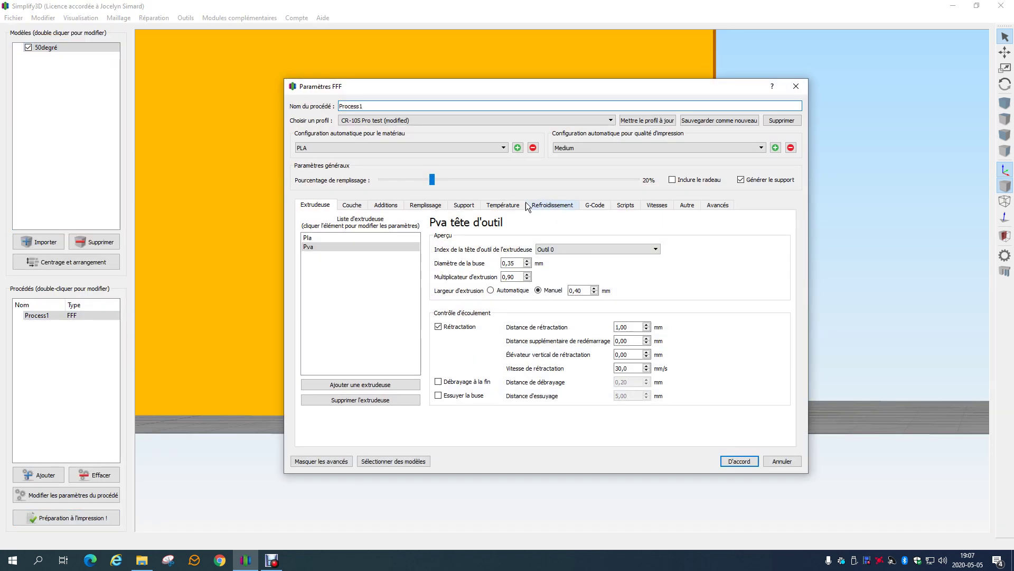
click(463, 205)
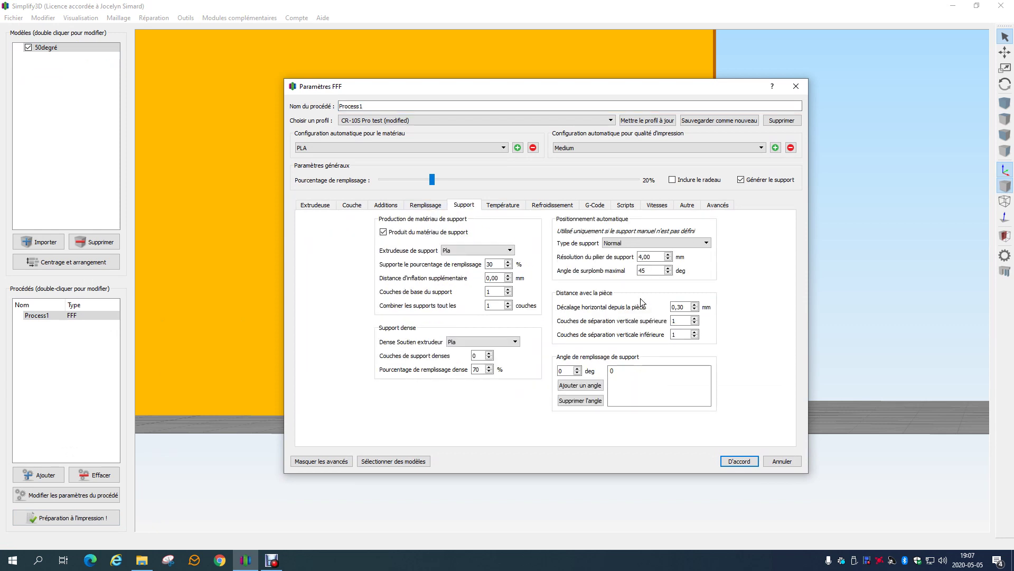
click(637, 256)
text(1)
click(739, 461)
Slice with the 1 mm pillar resolution, examine the gap between support and sloped notch edge up close, and exit the preview
click(98, 516)
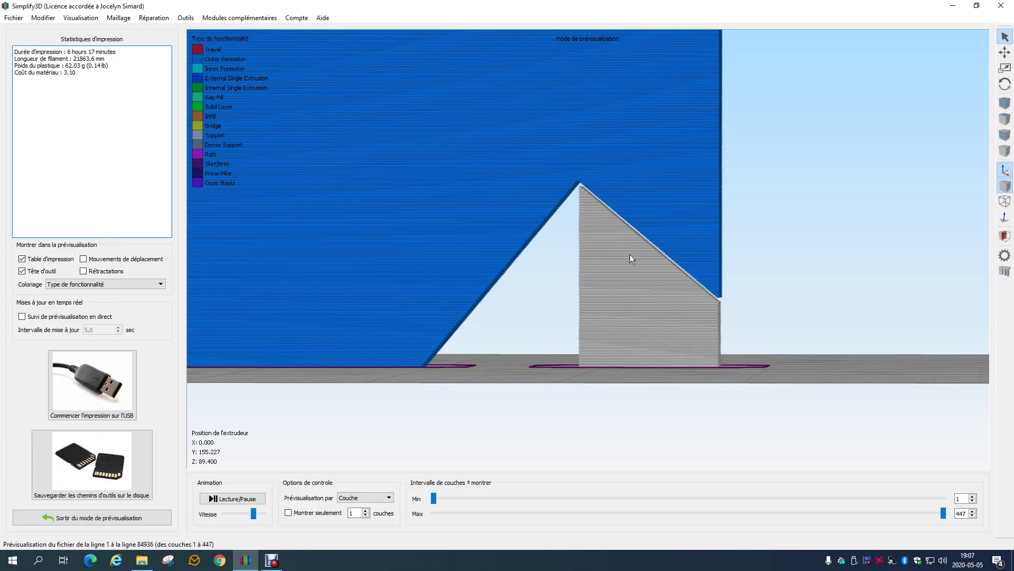
scroll(643, 249, up, 10)
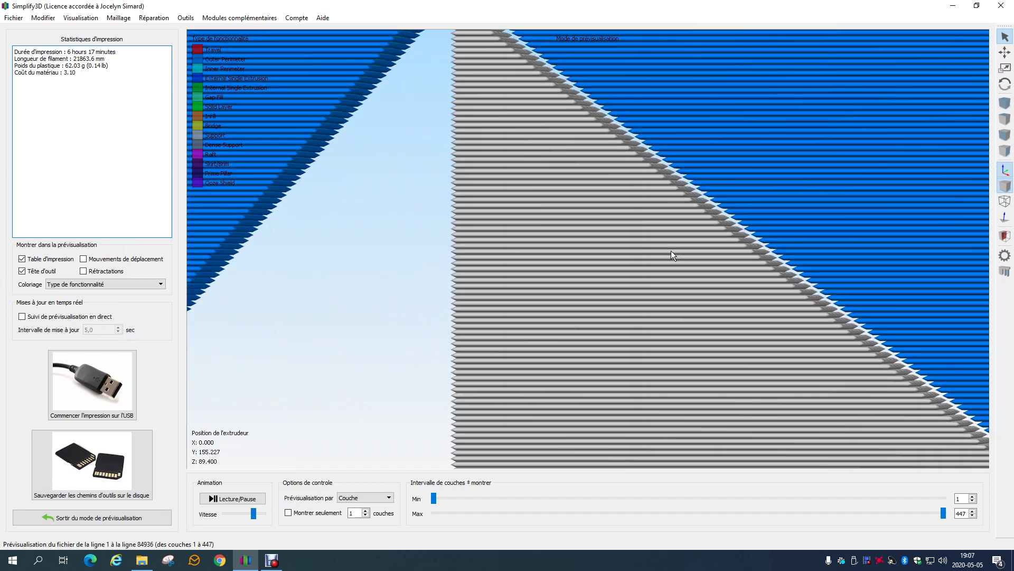
scroll(676, 247, up, 5)
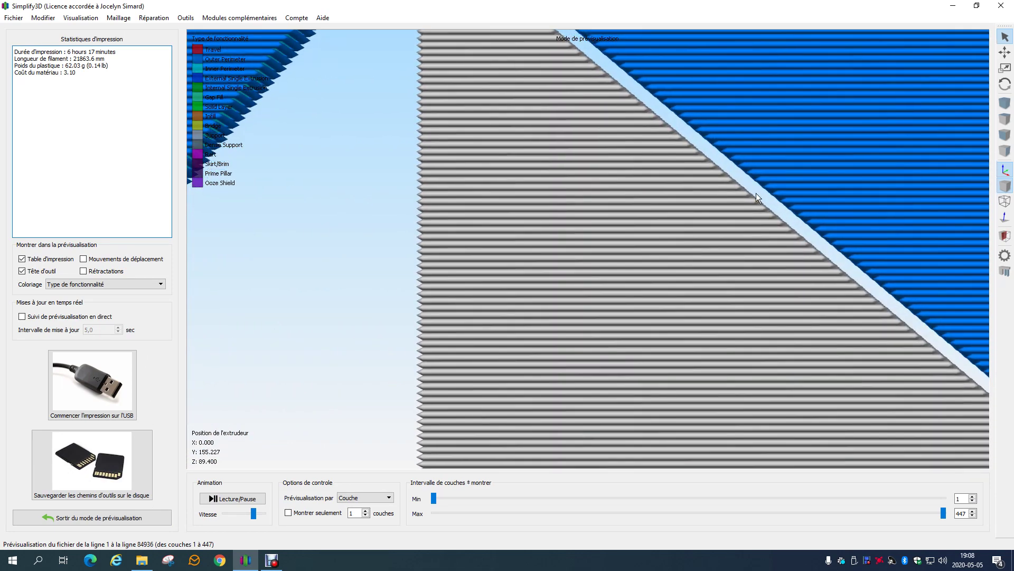
scroll(740, 197, down, 10)
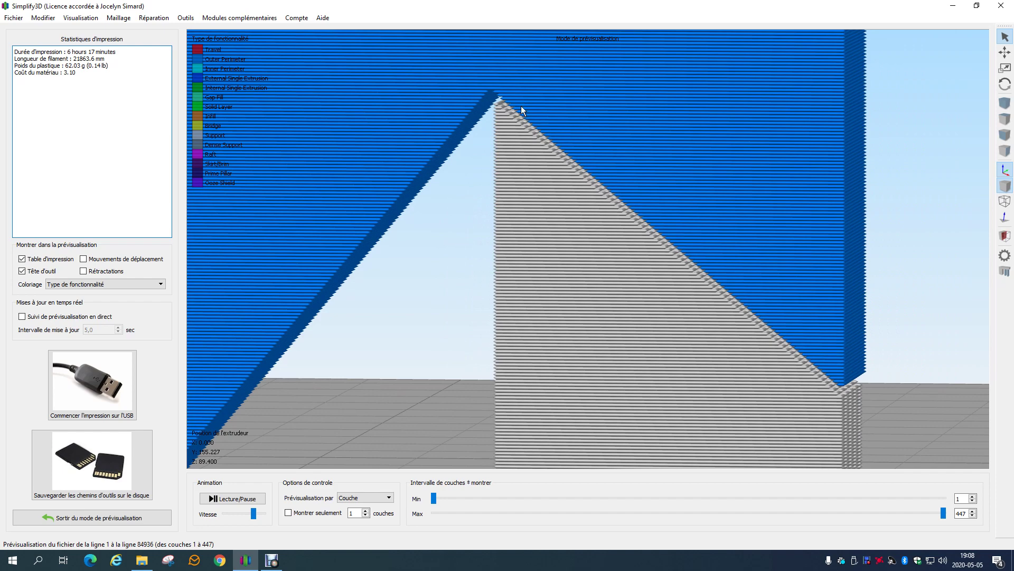
scroll(753, 306, down, 3)
drag(752, 306, 558, 402)
drag(362, 416, 619, 375)
scroll(664, 299, down, 3)
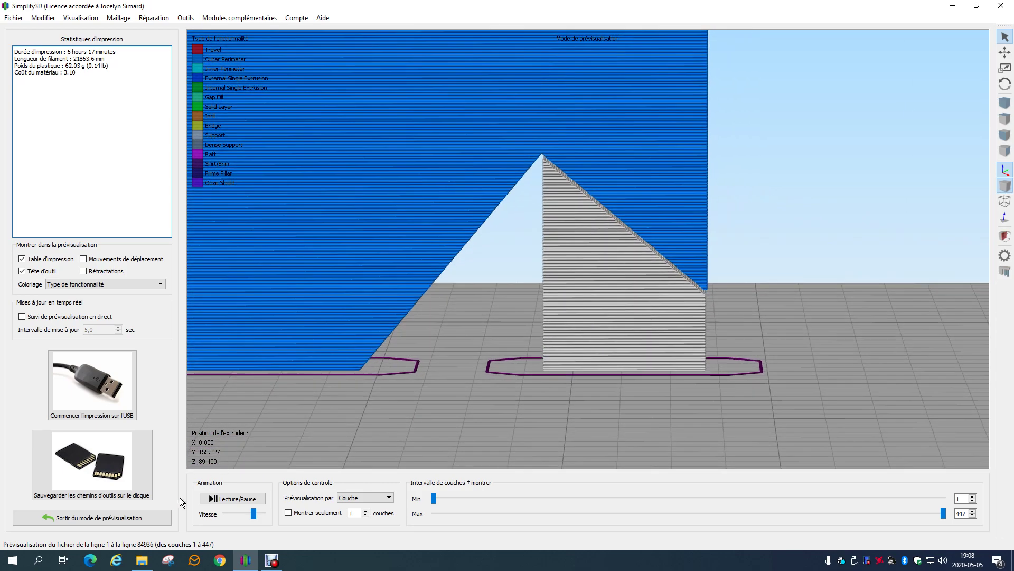
click(153, 515)
Set the support pillar resolution of Process1 to 2 mm and accept the settings
double_click(66, 317)
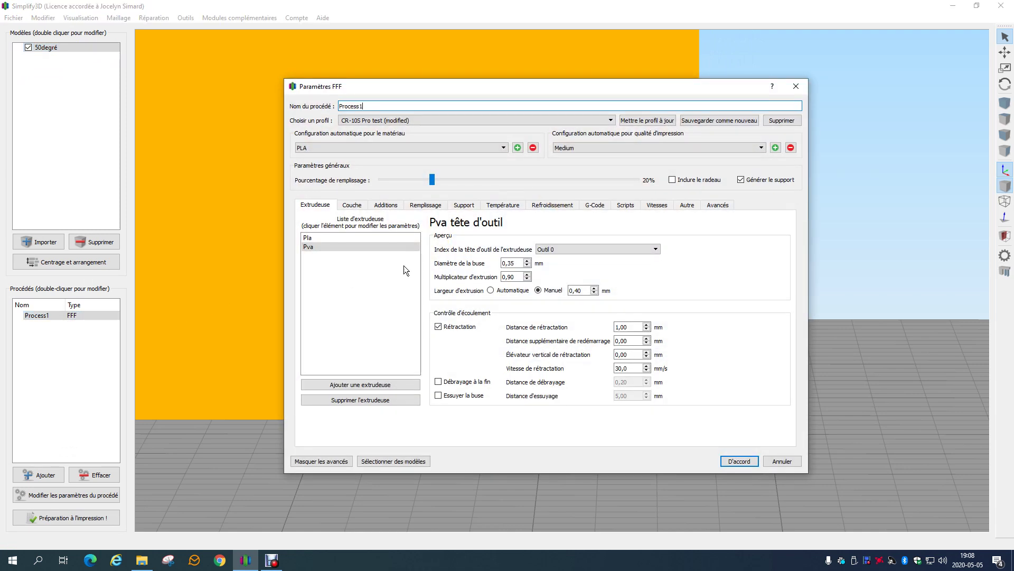
click(464, 205)
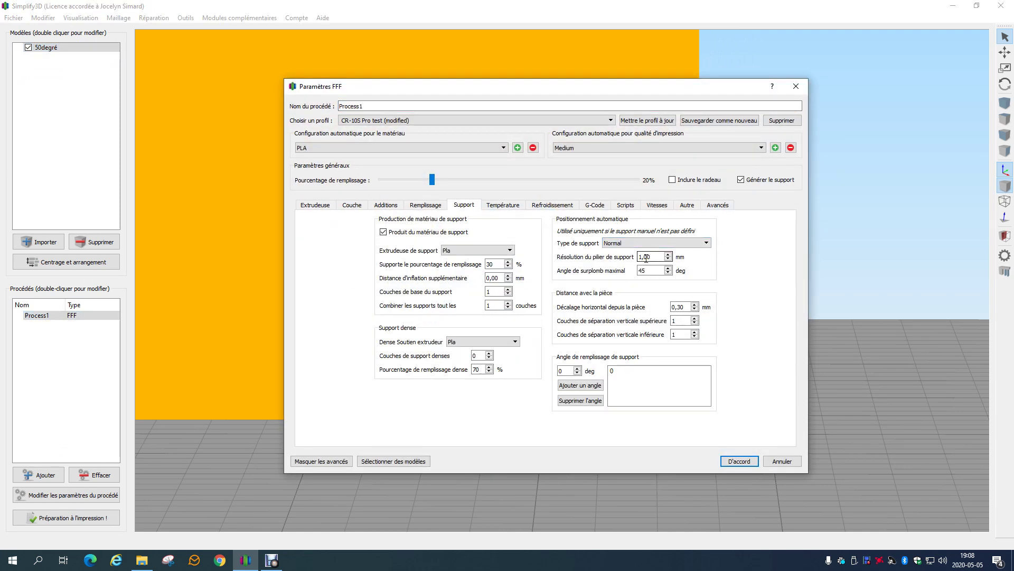
click(669, 255)
click(740, 461)
Slice with the 2 mm pillar resolution, examine the support steps along the notch's slope, and exit the preview
click(84, 518)
scroll(586, 269, up, 5)
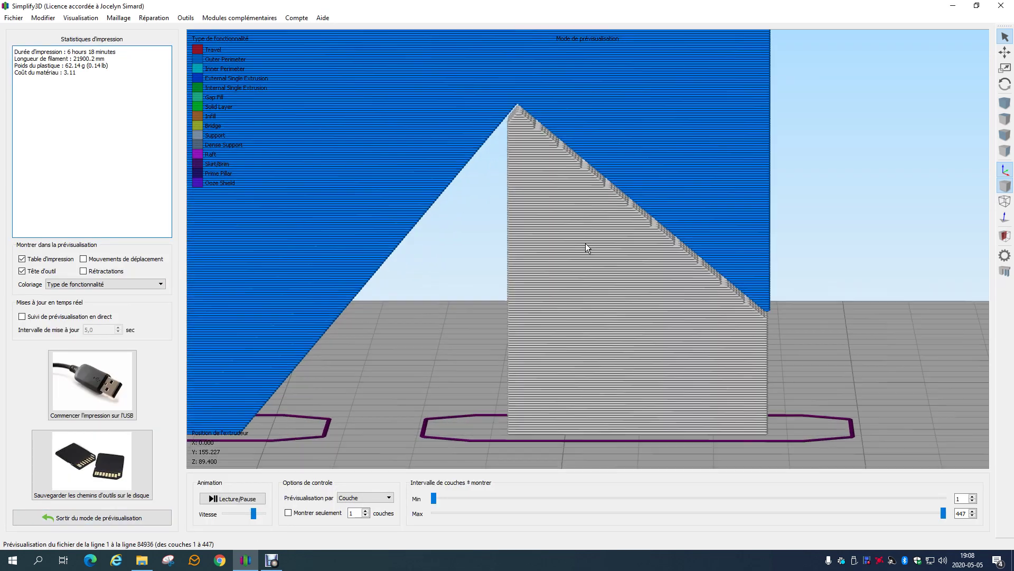
scroll(625, 160, up, 3)
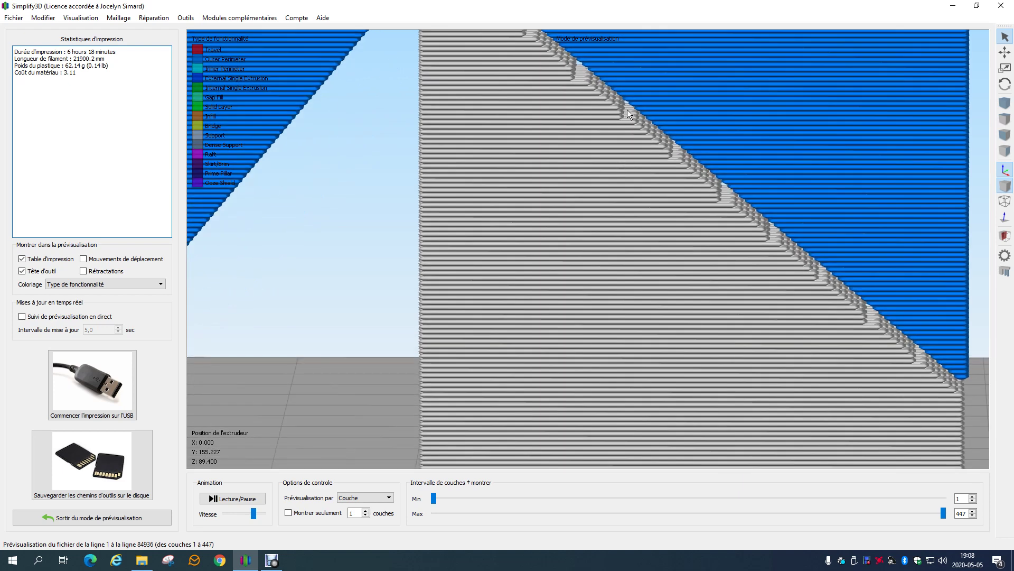
scroll(641, 158, up, 2)
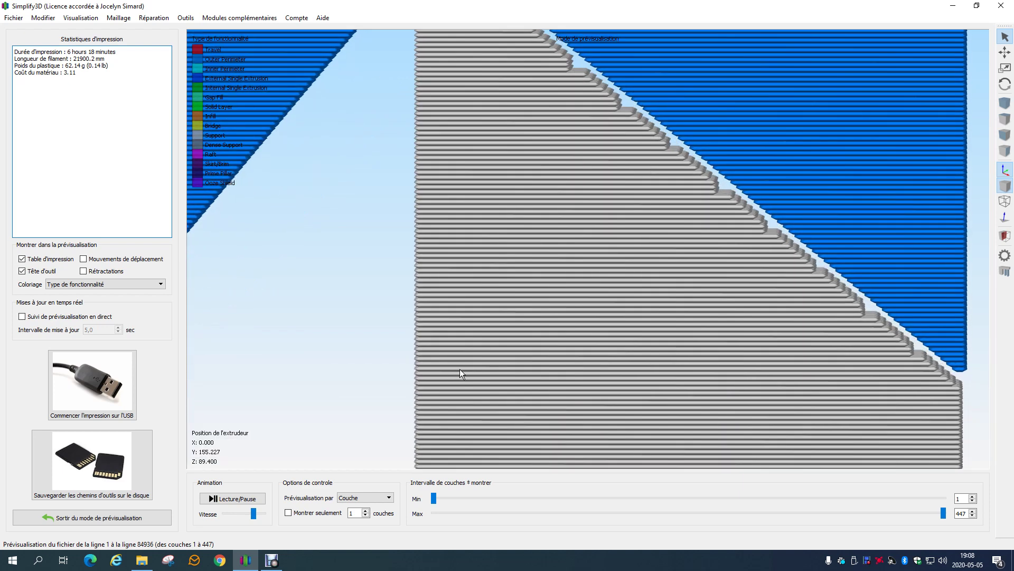
click(52, 518)
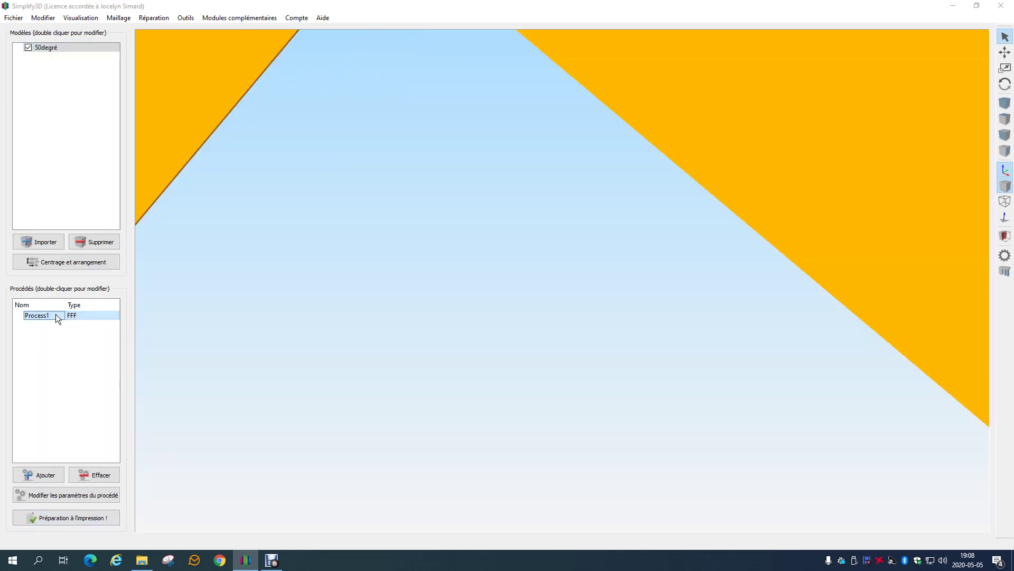
Set the maximum overhang angle for supports in Process1 to 50 degrees and accept the settings
double_click(56, 314)
click(464, 205)
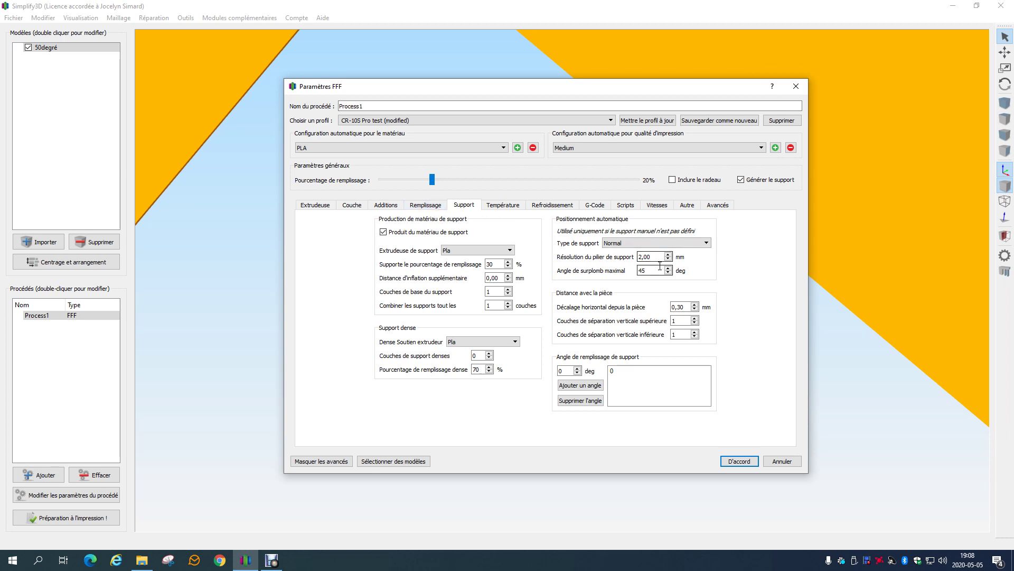
mouse_move(659, 265)
double_click(647, 270)
text(50)
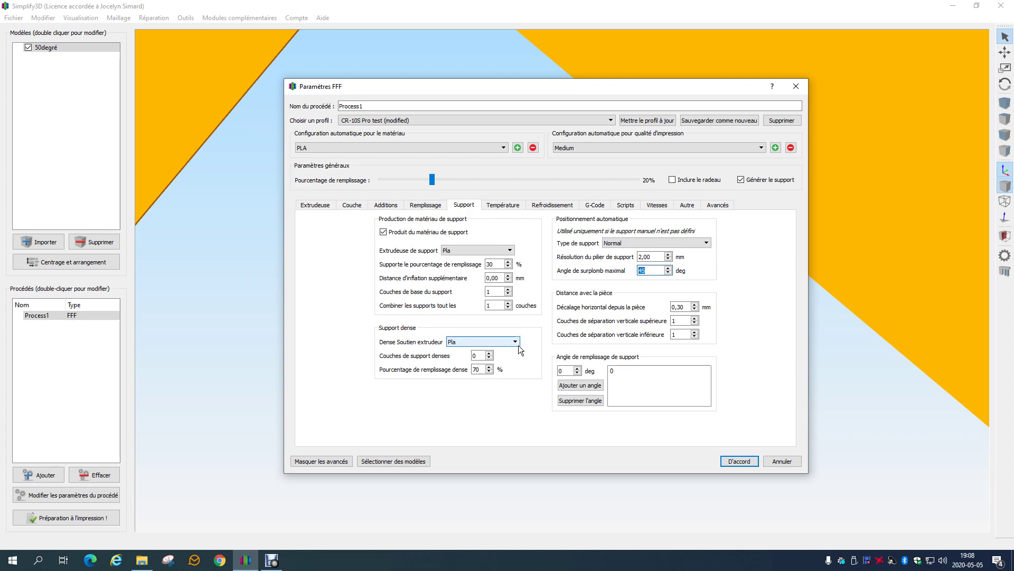
click(739, 461)
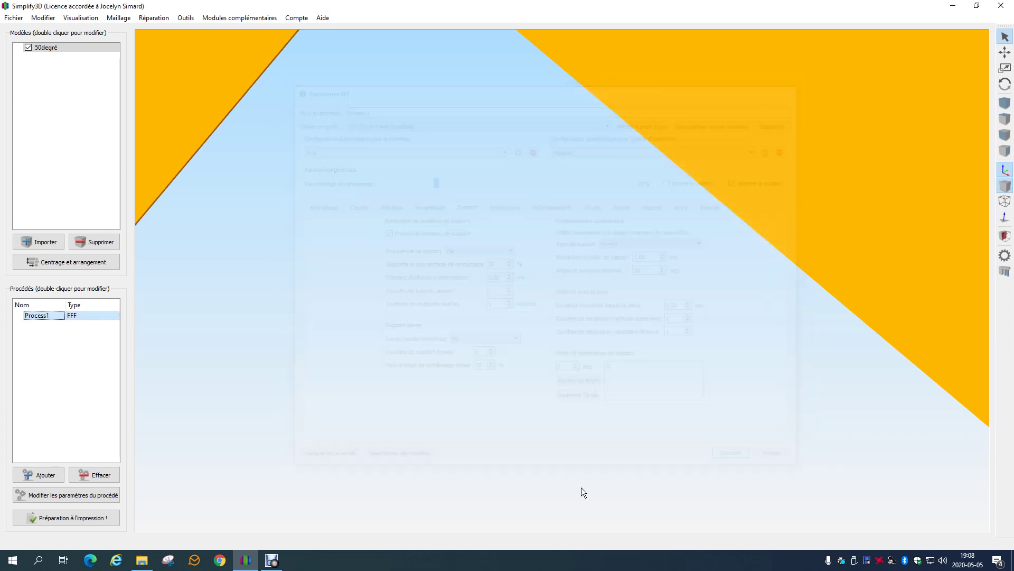
Slice with the 50-degree overhang angle and examine the supports at the round hole and the notch
click(48, 517)
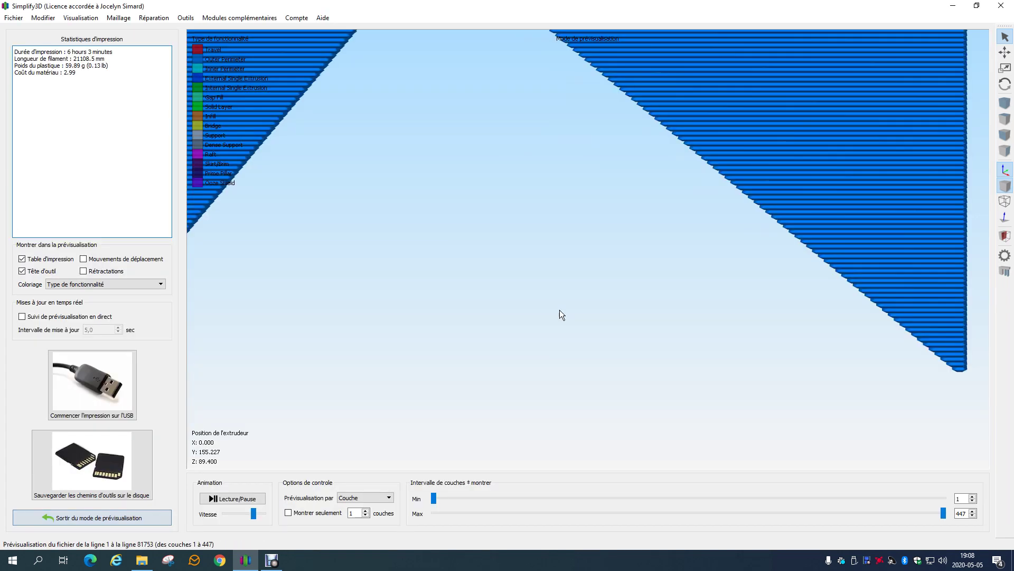
scroll(552, 310, down, 6)
right_drag(566, 246, 635, 257)
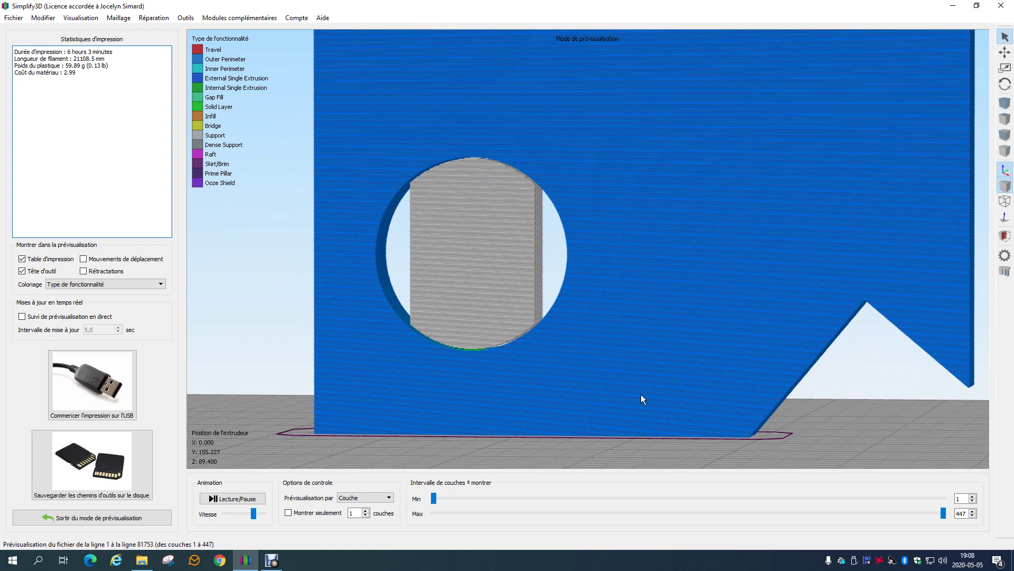
right_drag(695, 322, 556, 299)
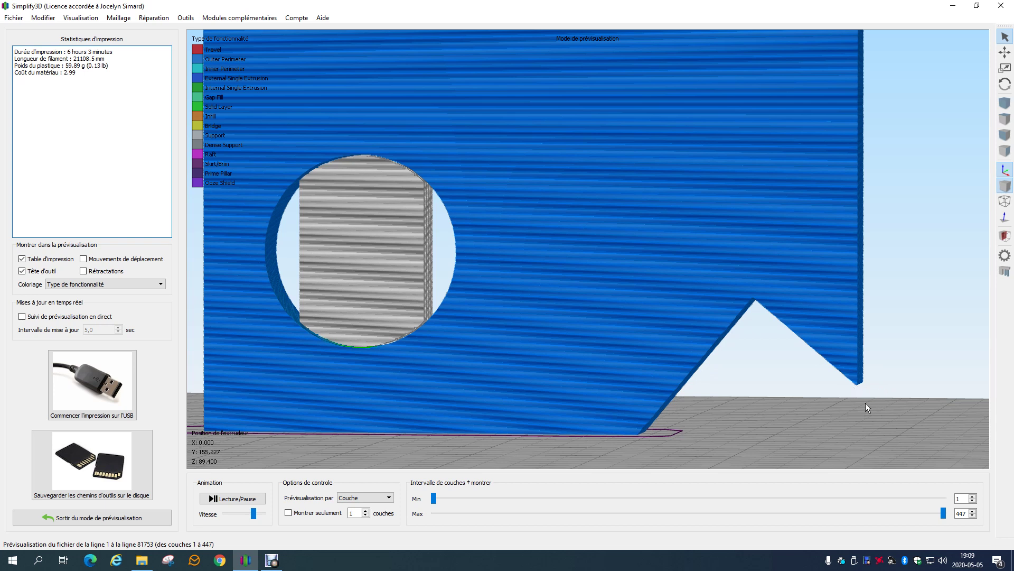
Limit the preview to layers 1 through 56 and examine the first layers printed at the notch's overhanging tip
drag(944, 512, 489, 544)
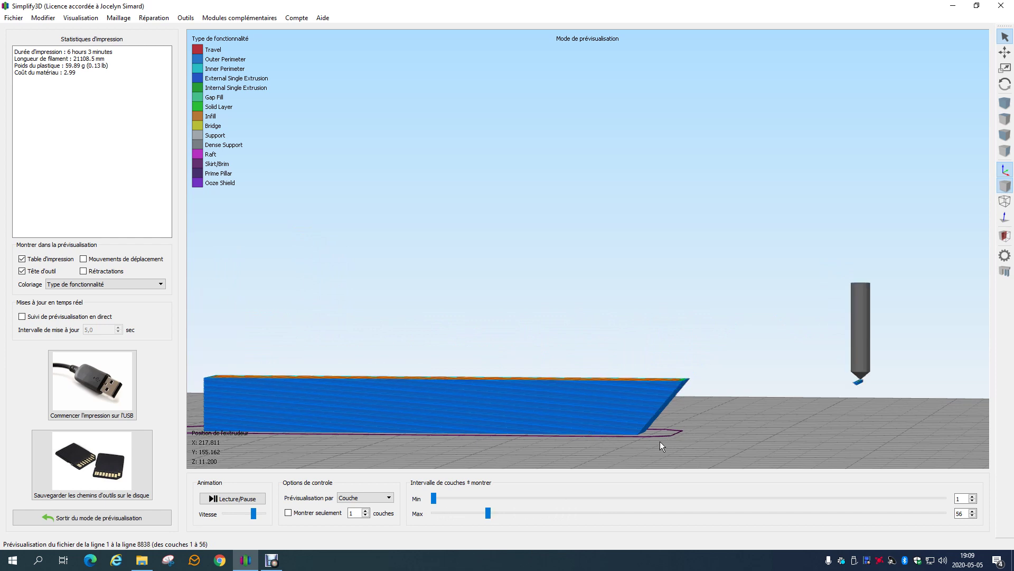
scroll(704, 418, up, 3)
right_drag(825, 401, 642, 226)
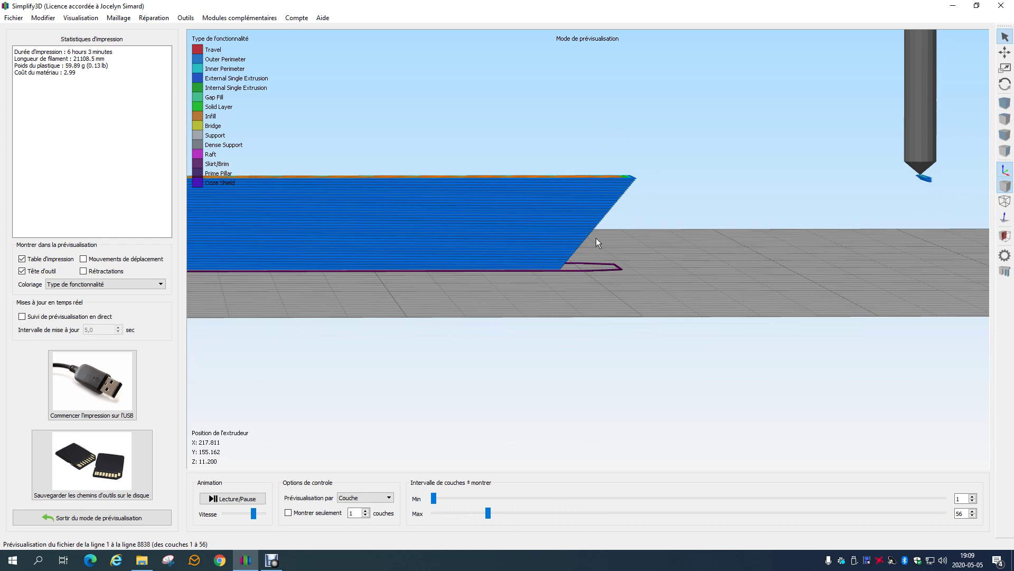
Lower the preview's upper layer limit, examine the build-up of the notch's slope, and exit the preview
drag(929, 183, 902, 217)
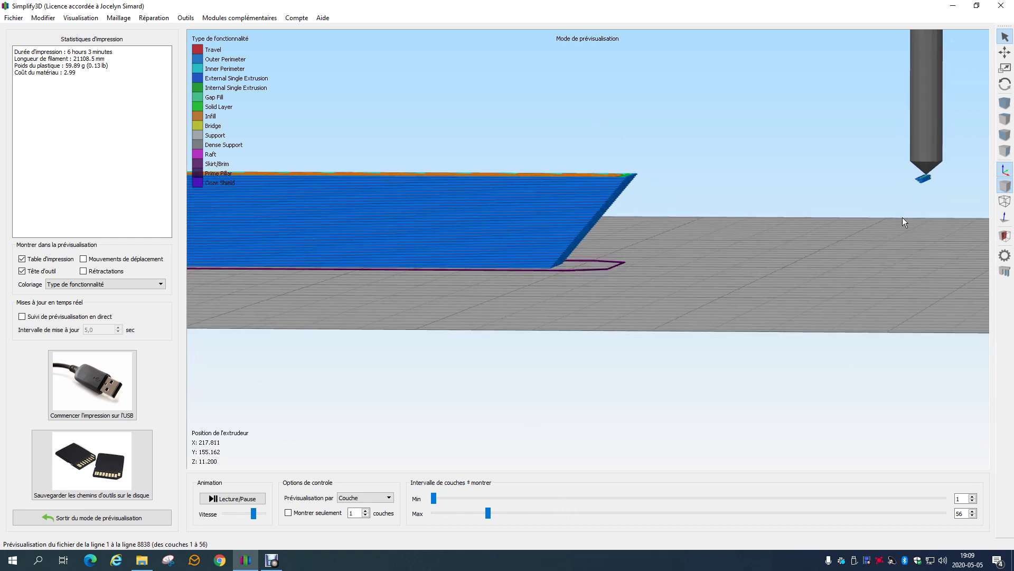
drag(487, 513, 461, 513)
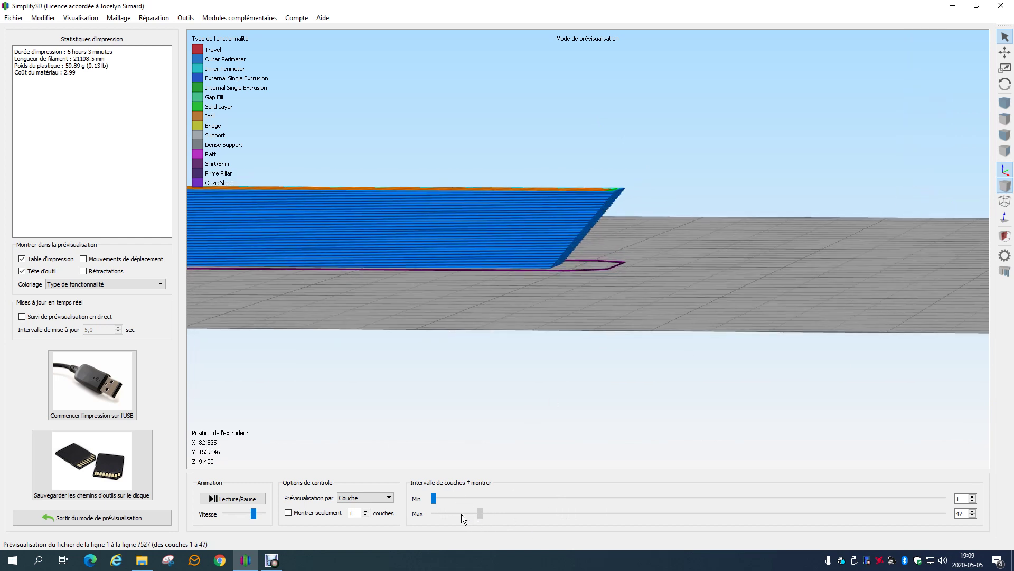
click(122, 517)
Set the maximum overhang angle for supports in Process1 to 49 degrees and accept the settings
double_click(75, 316)
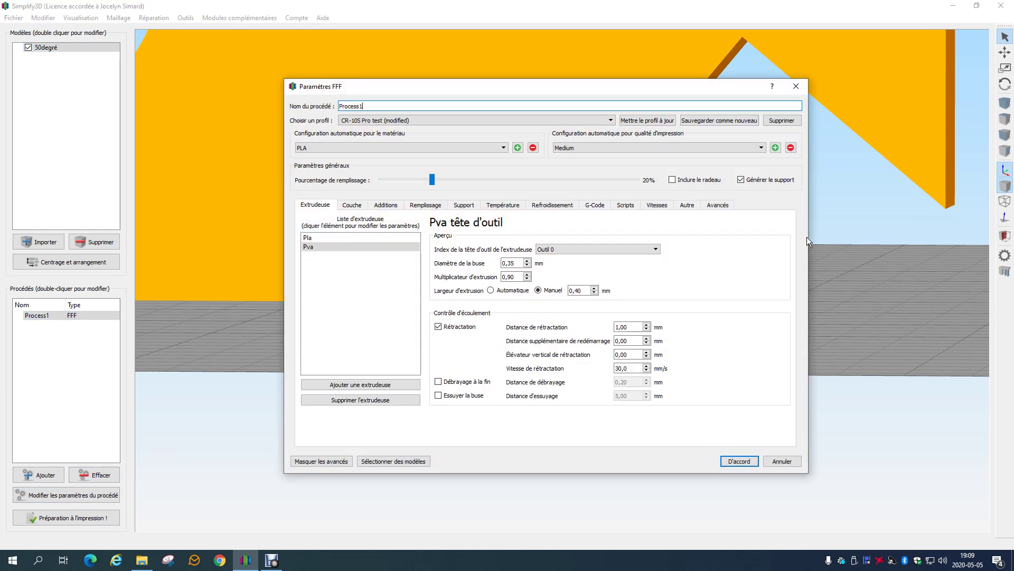
click(464, 205)
drag(658, 270, 637, 271)
text(49)
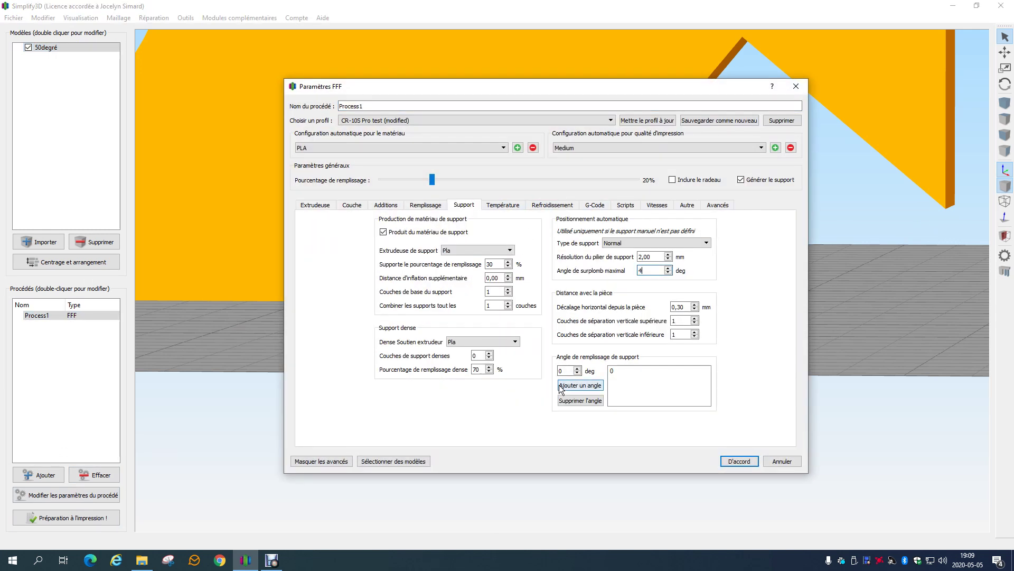
click(742, 461)
Slice with the 49-degree overhang angle, examine the supports at the notch and the round hole, and exit the preview
click(69, 517)
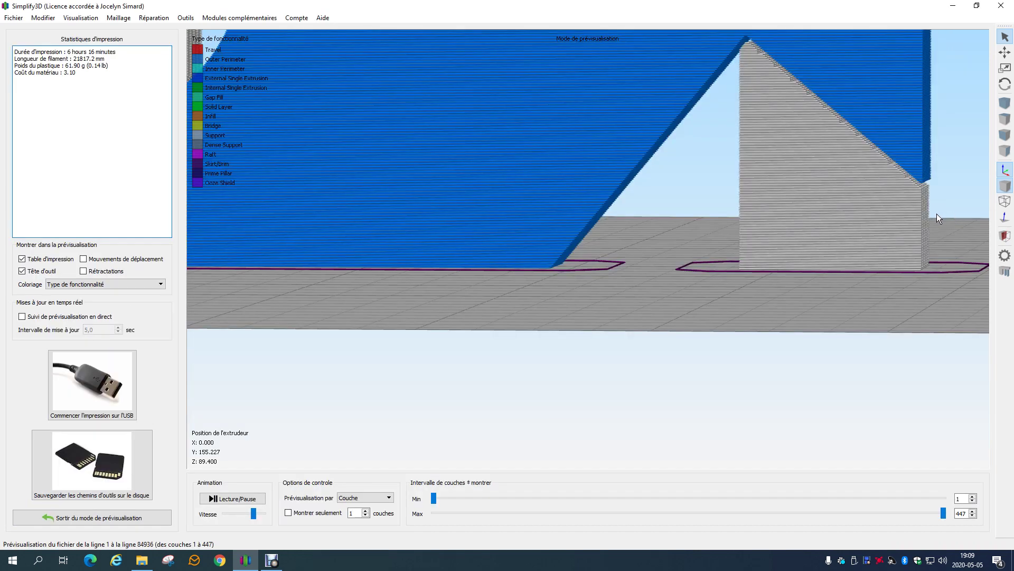
scroll(889, 207, down, 2)
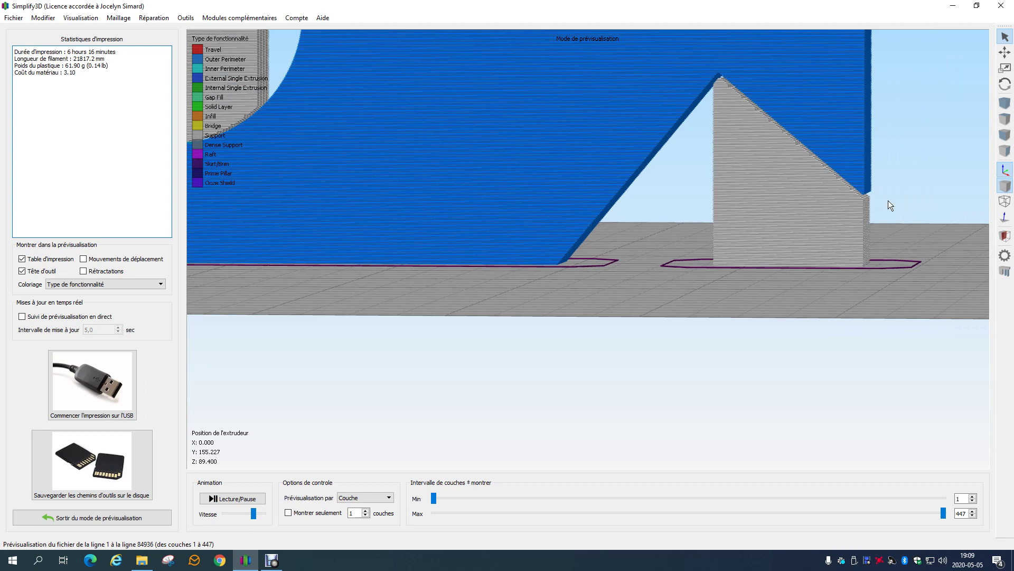
drag(804, 238, 820, 252)
scroll(820, 252, down, 3)
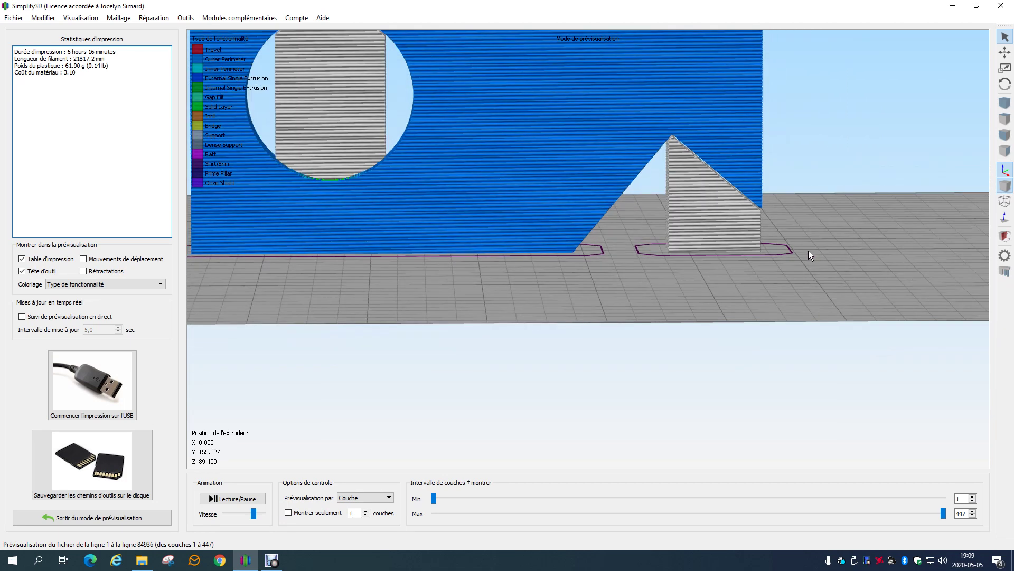
drag(724, 174, 604, 264)
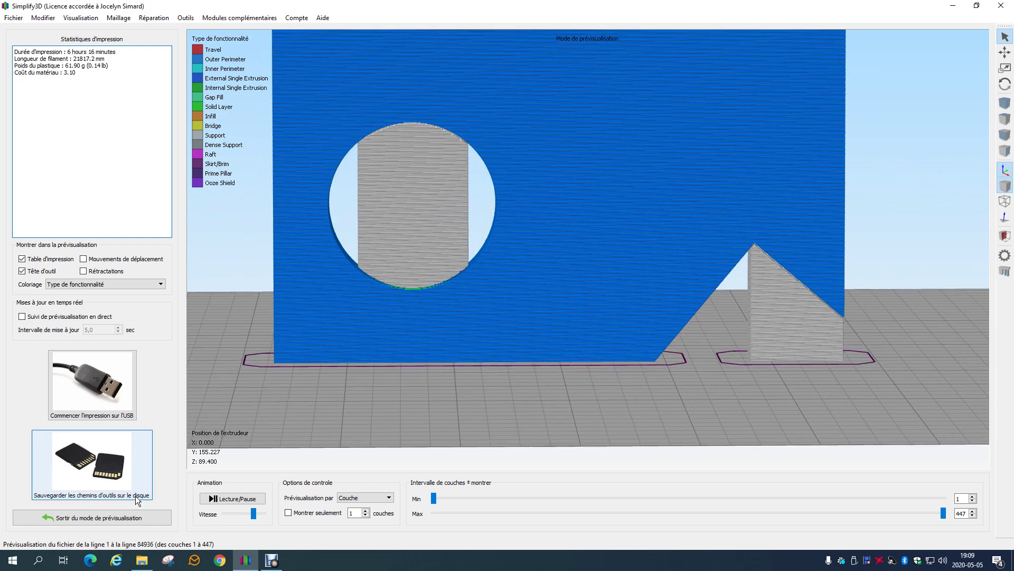
click(92, 518)
Set the maximum overhang angle in Process1 to 70 degrees and slice to compare the supports at the hole and notch
double_click(75, 314)
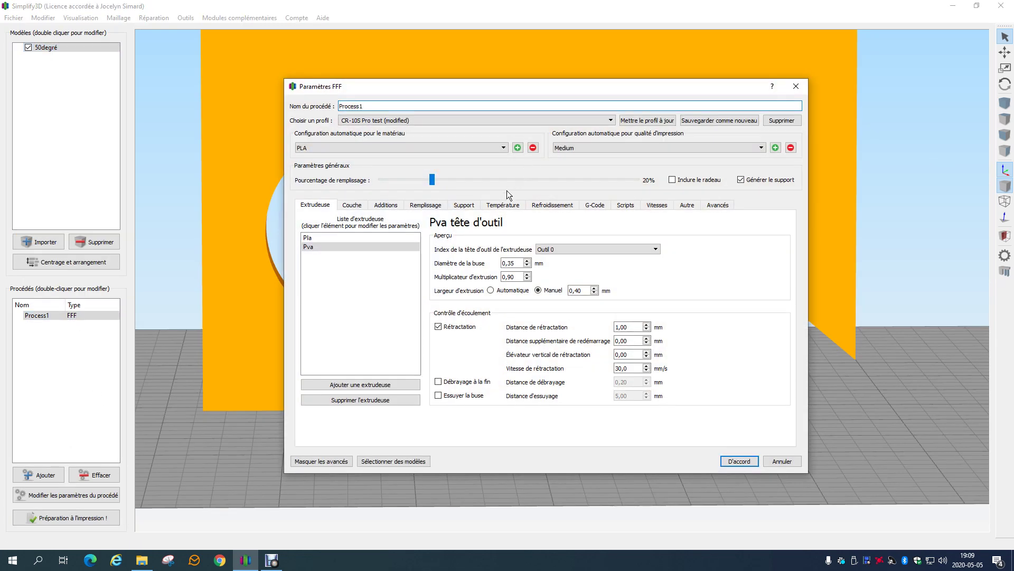
click(464, 205)
double_click(642, 270)
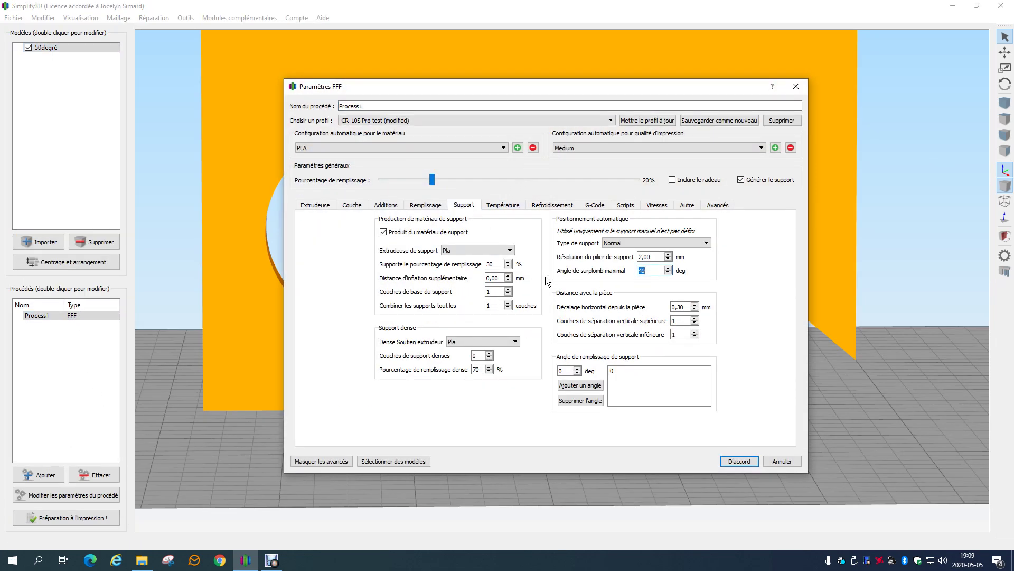
click(749, 462)
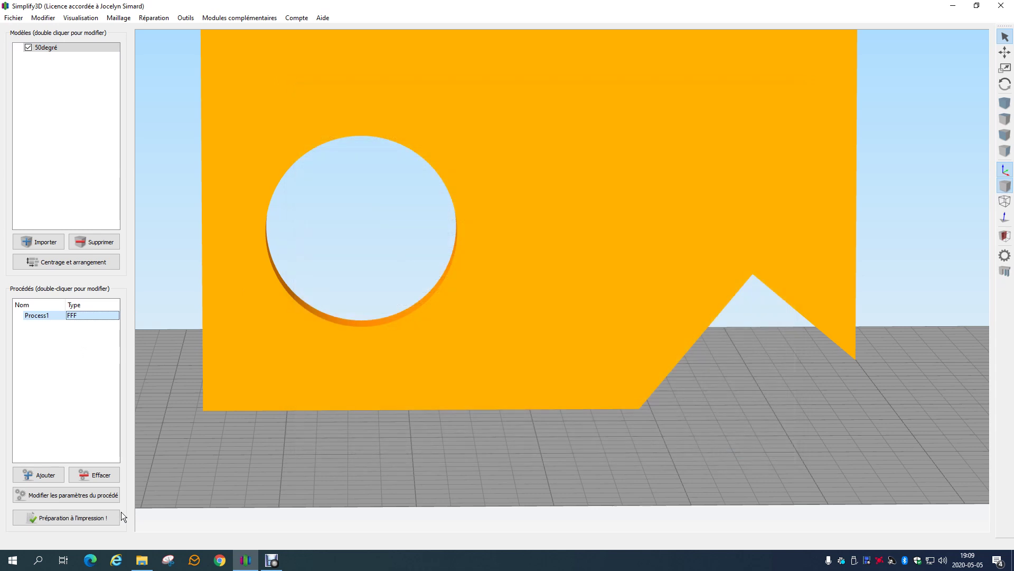
click(71, 518)
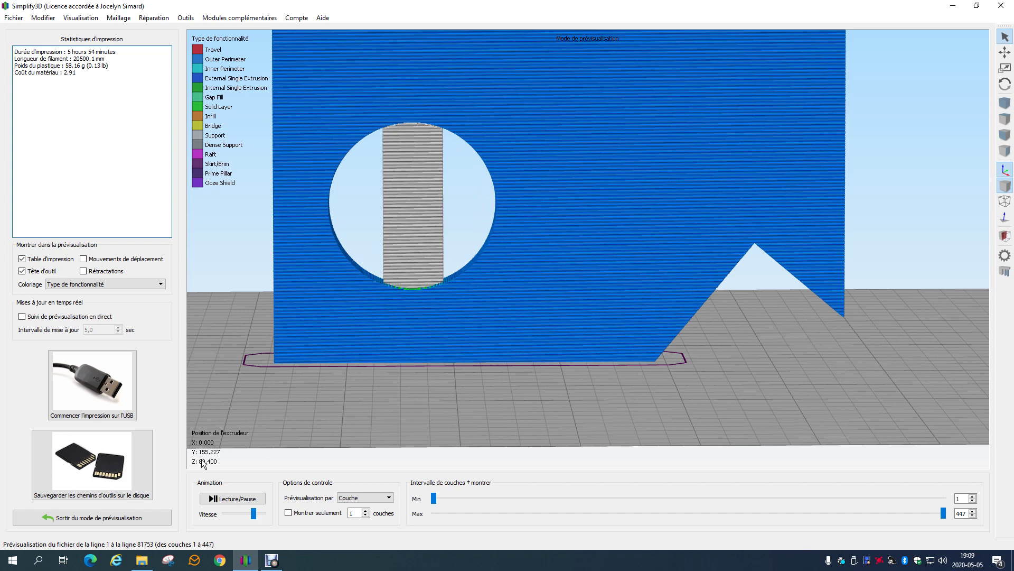
click(125, 515)
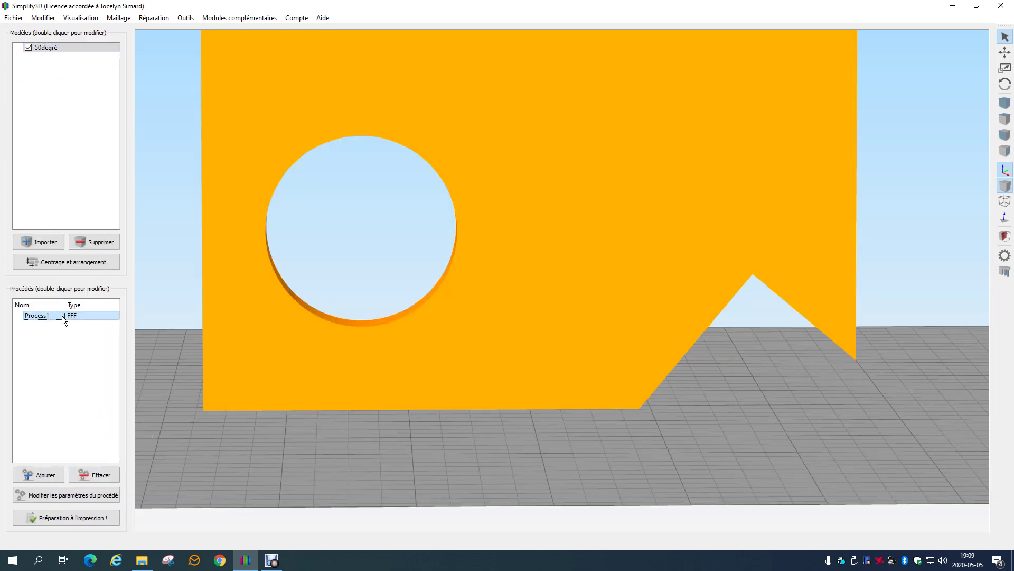
Set the maximum overhang angle for supports in Process1 to 45 degrees and accept the settings
double_click(62, 316)
click(463, 205)
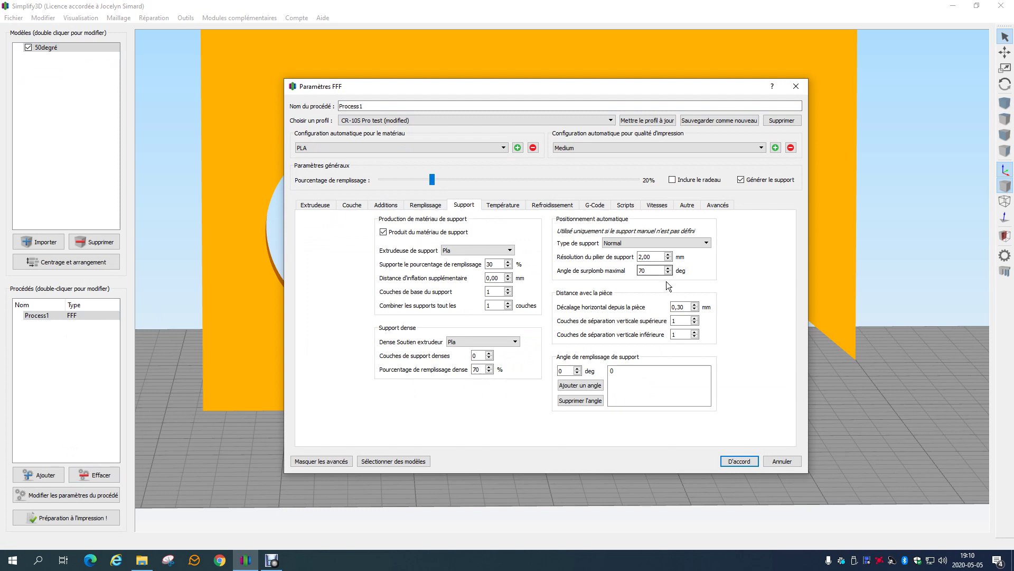
double_click(656, 273)
text(45)
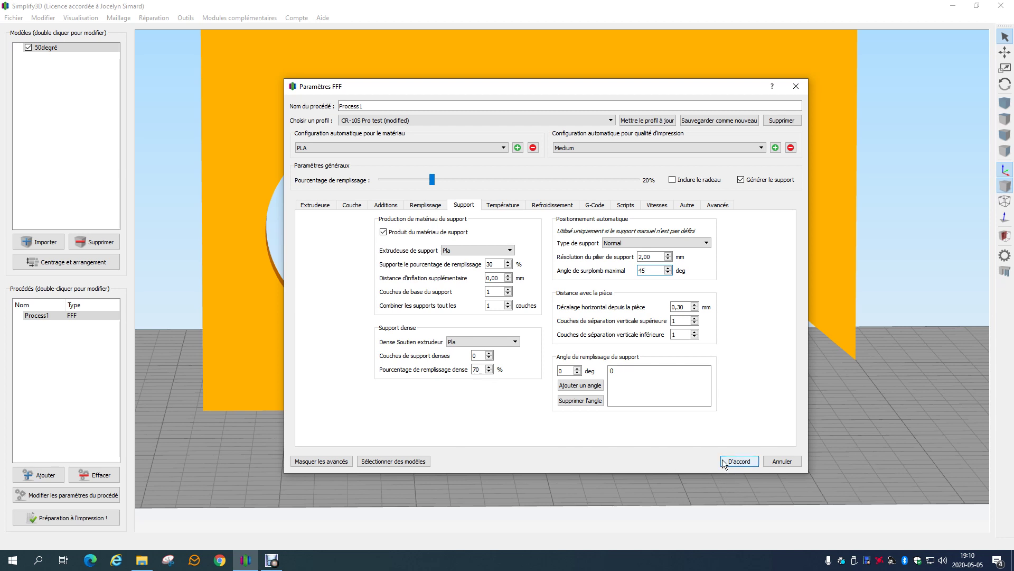
click(723, 462)
Slice with the 45-degree overhang angle, examine the support under the notch, and exit the preview
drag(864, 362, 835, 350)
click(40, 523)
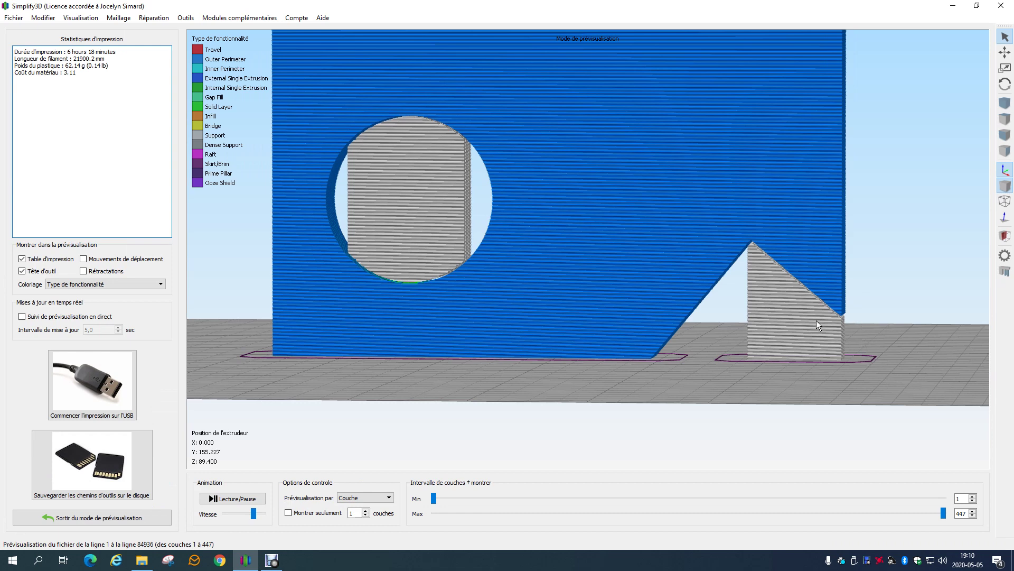
right_drag(796, 321, 651, 316)
click(103, 518)
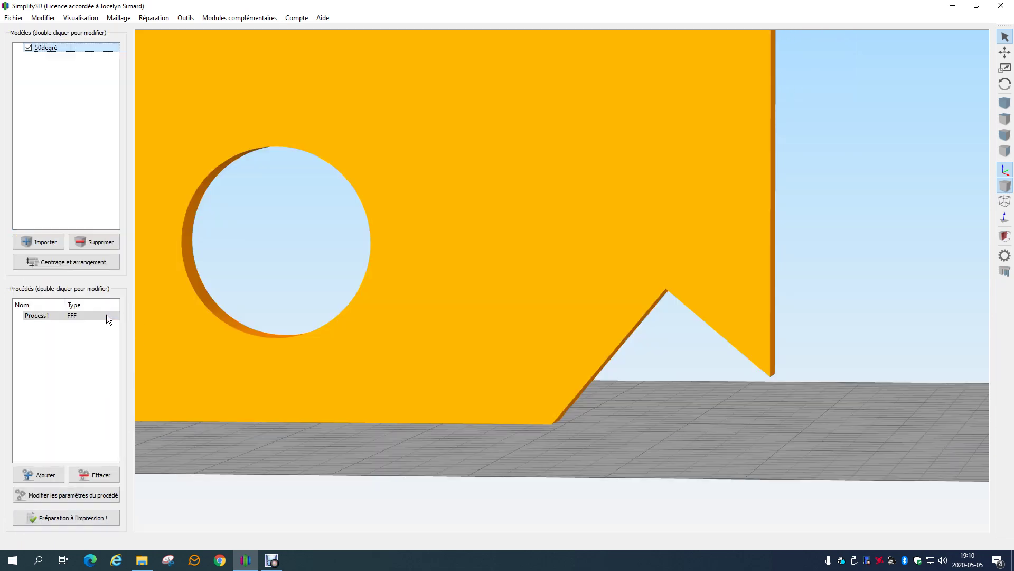
Set the supports' horizontal offset from the part in Process1 to 0.20 mm and accept the settings
double_click(90, 315)
click(464, 205)
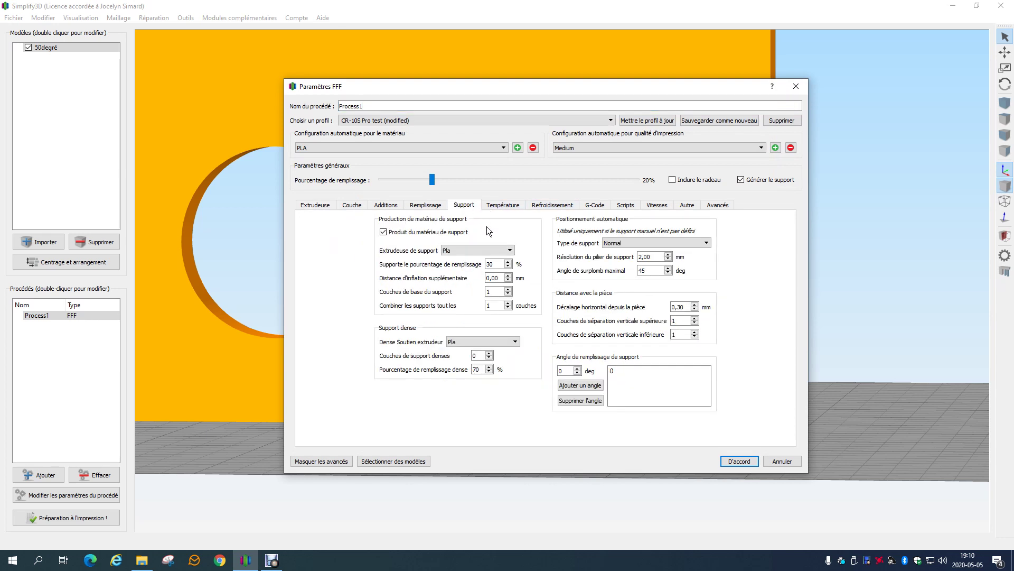
drag(655, 271, 639, 257)
drag(686, 307, 677, 307)
text(20)
key(Tab)
click(739, 460)
Slice with the 0.20 mm horizontal offset, examine the gap between support and part along the notch's slope, and exit the preview
click(90, 516)
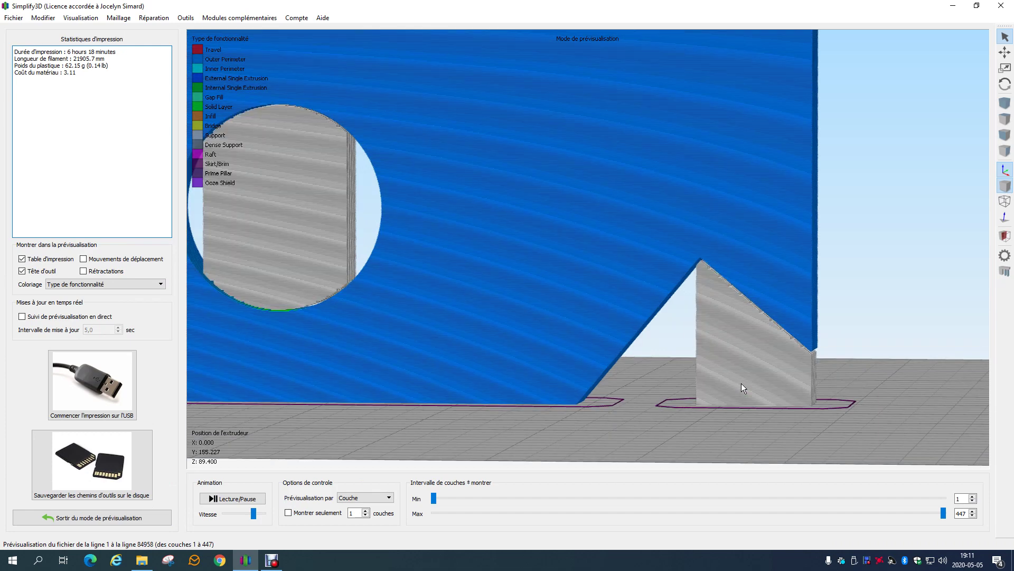
drag(741, 382, 547, 258)
scroll(587, 296, up, 5)
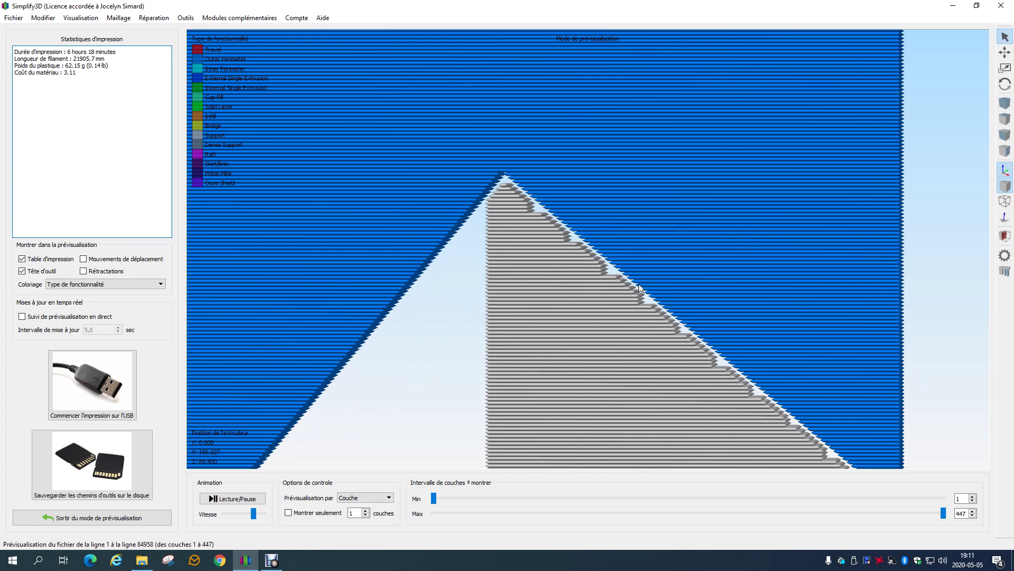
scroll(649, 293, down, 4)
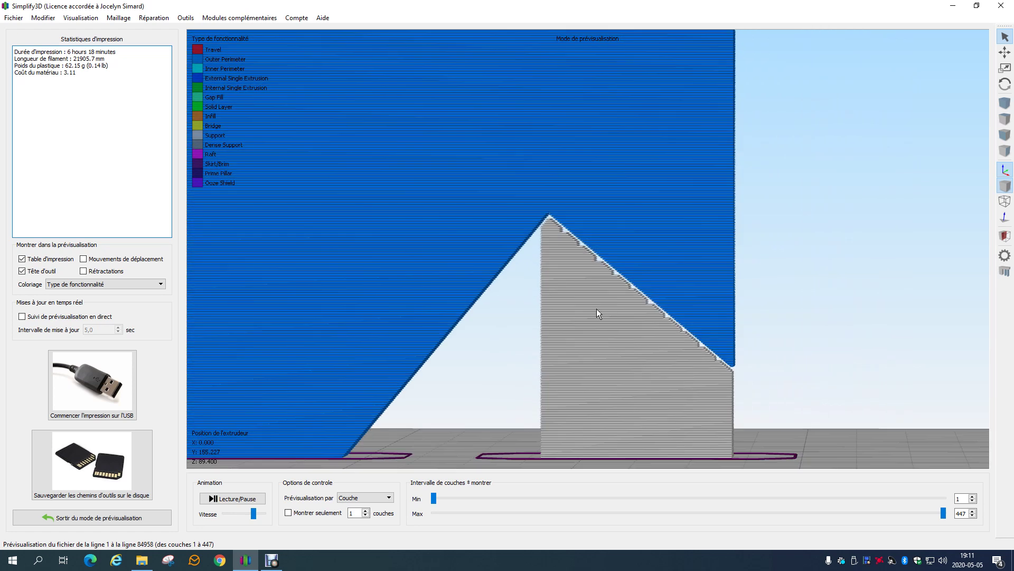
click(153, 516)
Set the supports' horizontal offset from the part to 0 mm and slice to examine the gap along the notch's slope
double_click(68, 316)
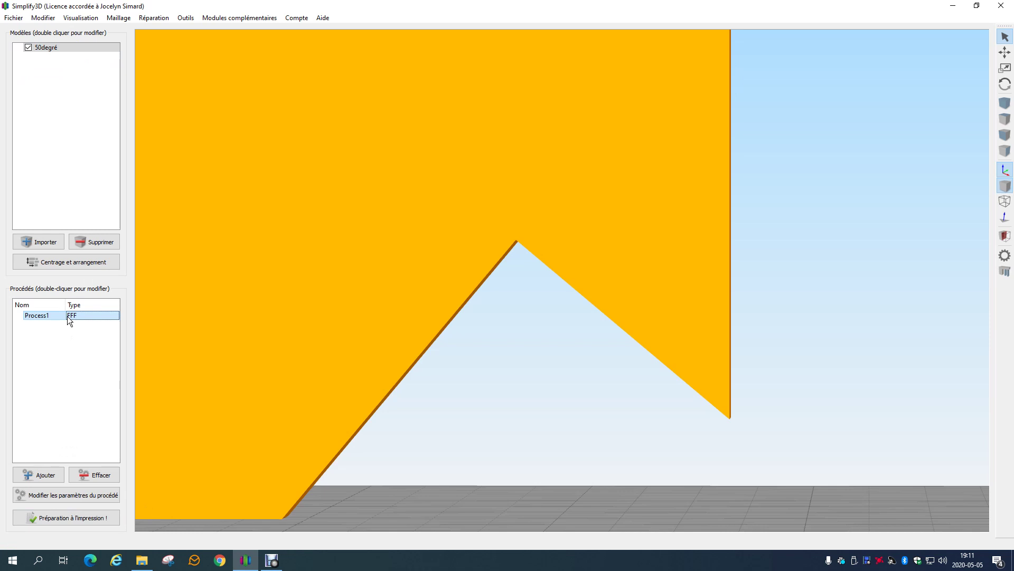
click(464, 205)
double_click(679, 307)
text(0)
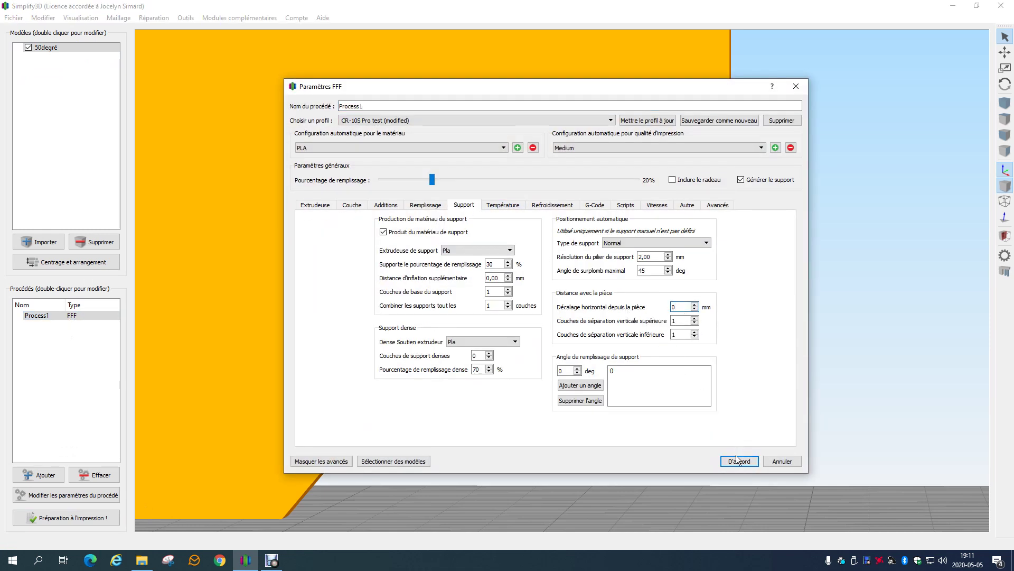
click(738, 460)
click(111, 518)
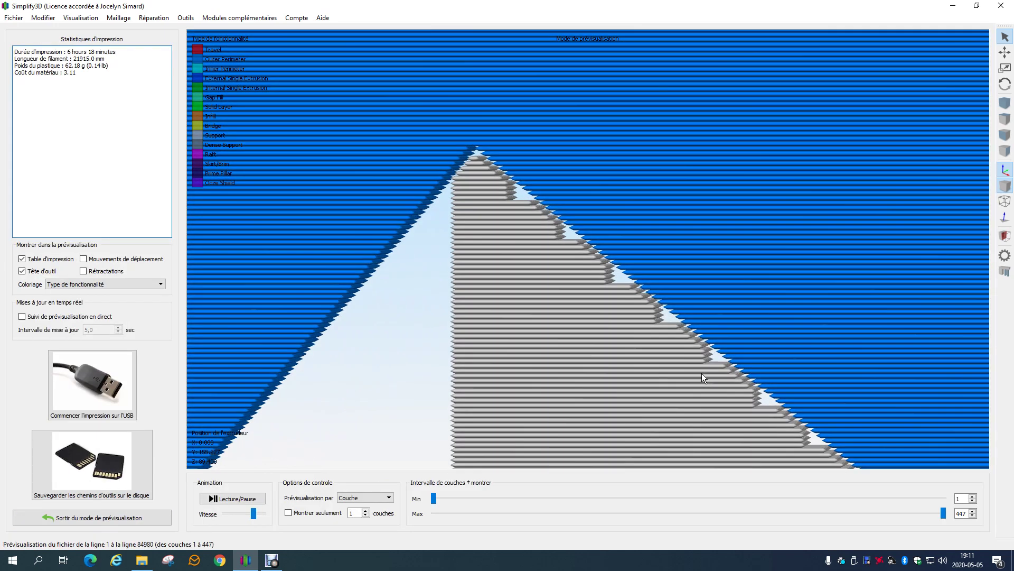
scroll(642, 362, up, 5)
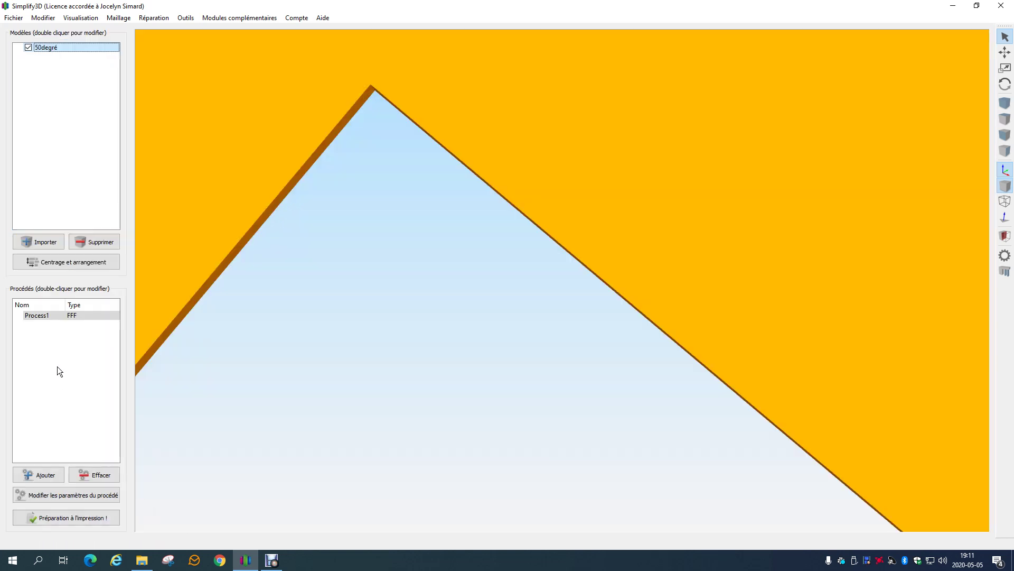
Set the upper vertical separation layers in Process1's support settings to 0 and accept the settings
double_click(48, 315)
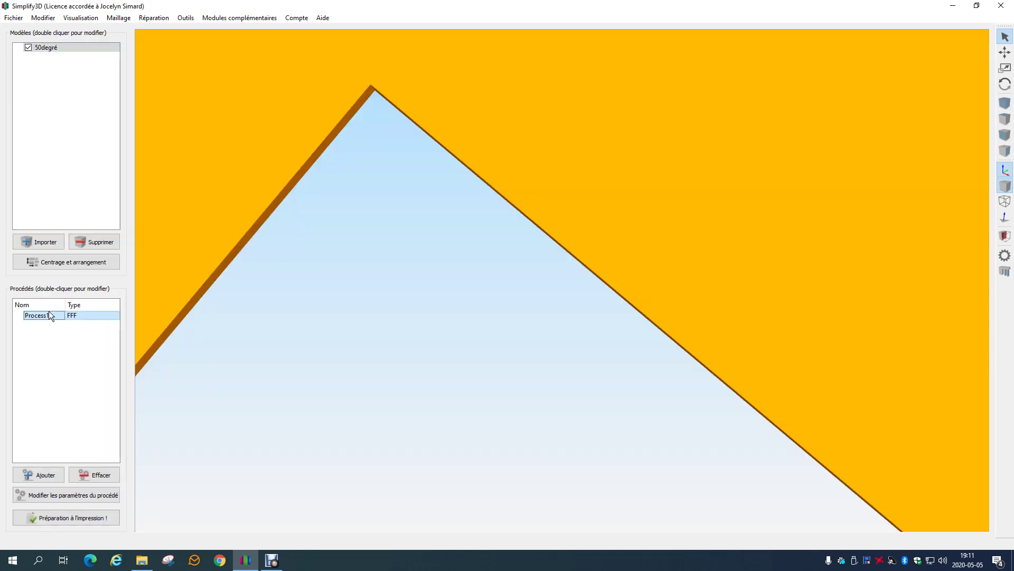
click(463, 205)
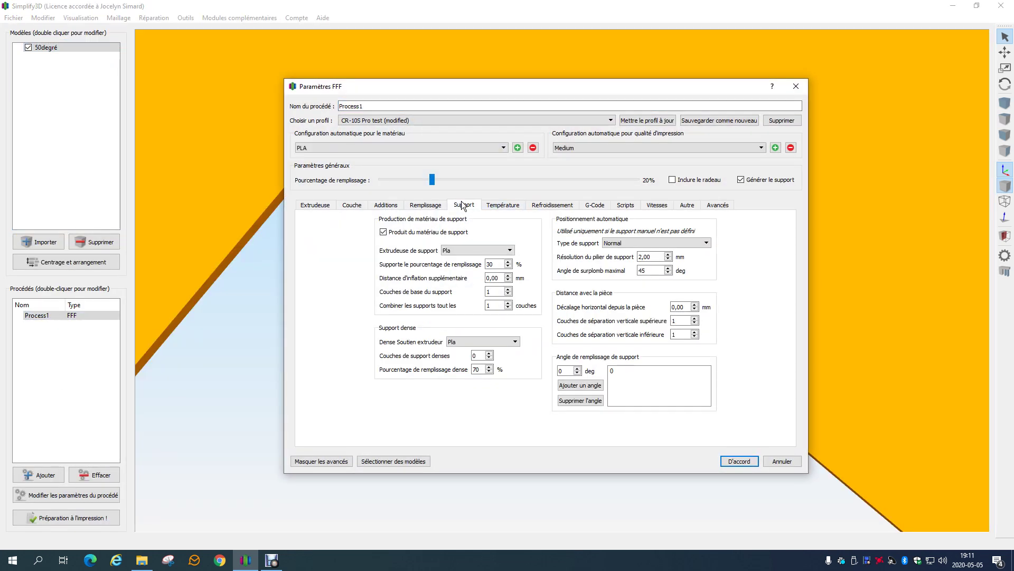
double_click(677, 307)
key(Tab)
key(Tab)
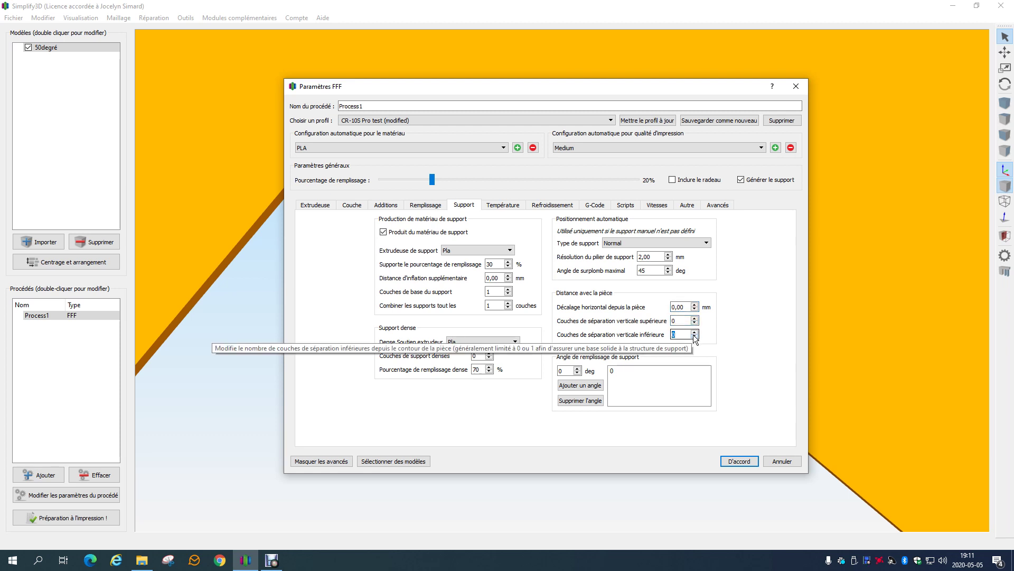
click(736, 460)
Slice with 0 upper separation layers and examine the contact between support and part along the notch's slope
click(58, 518)
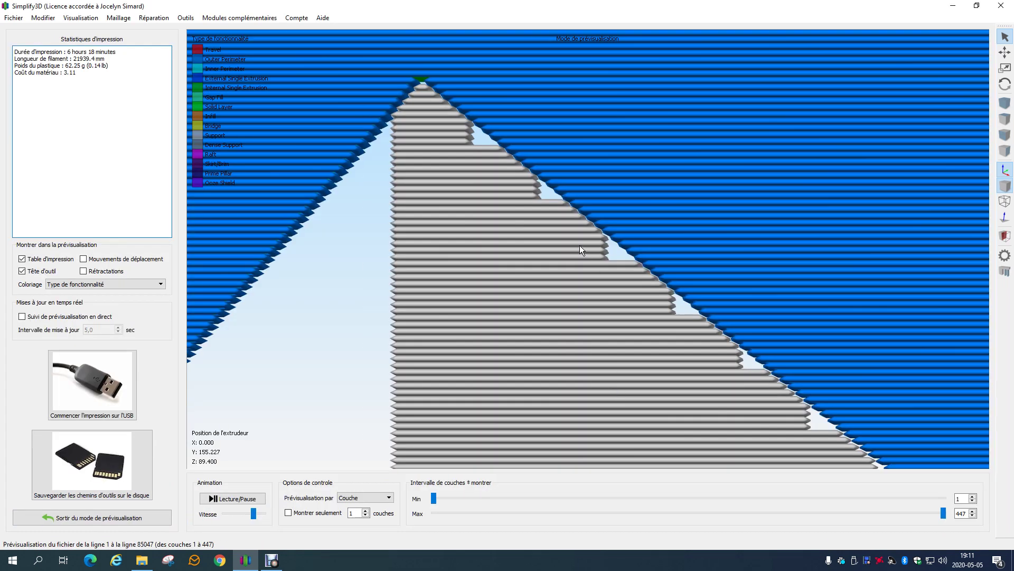
scroll(579, 246, up, 5)
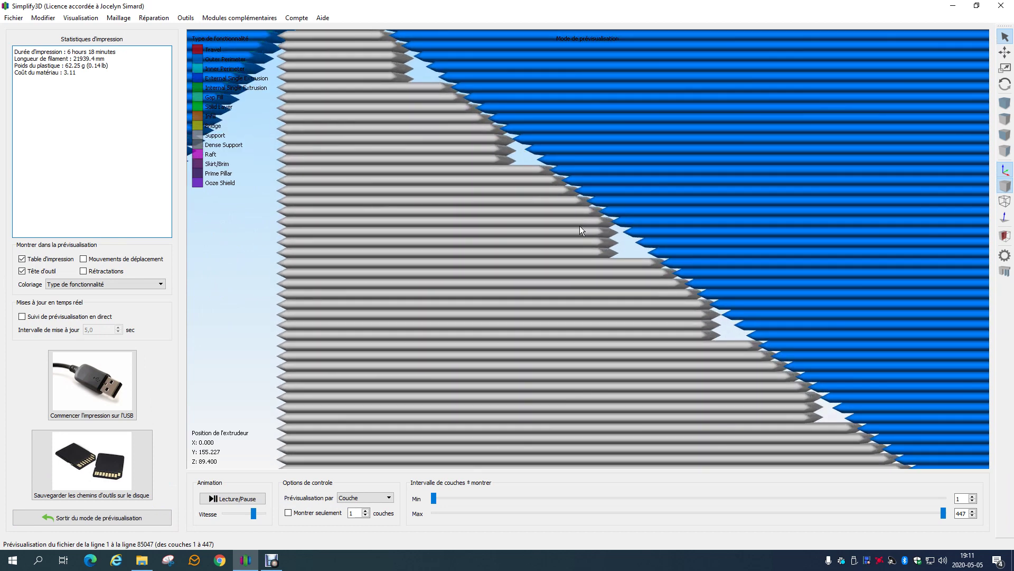
scroll(581, 227, up, 2)
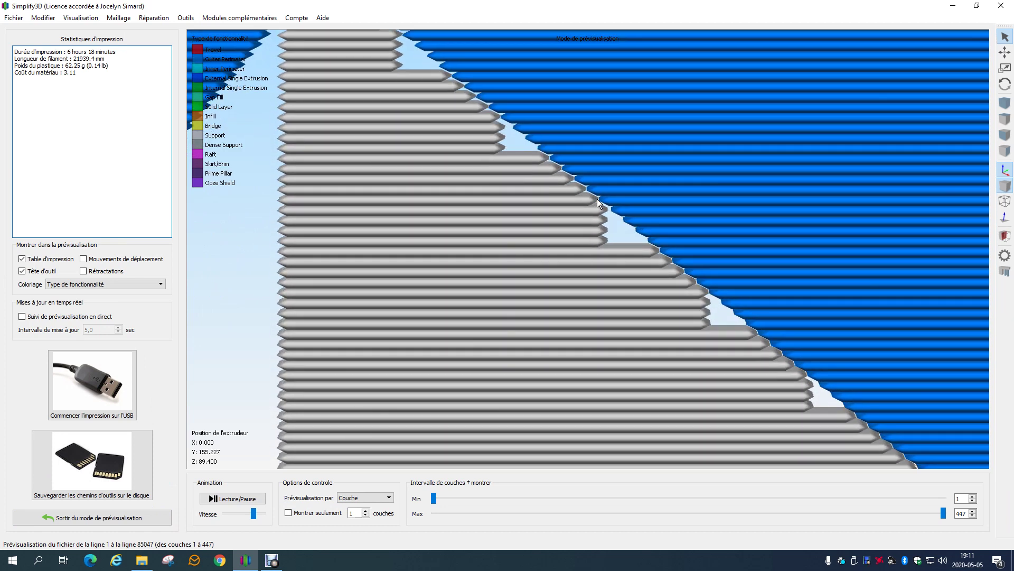
scroll(591, 195, down, 2)
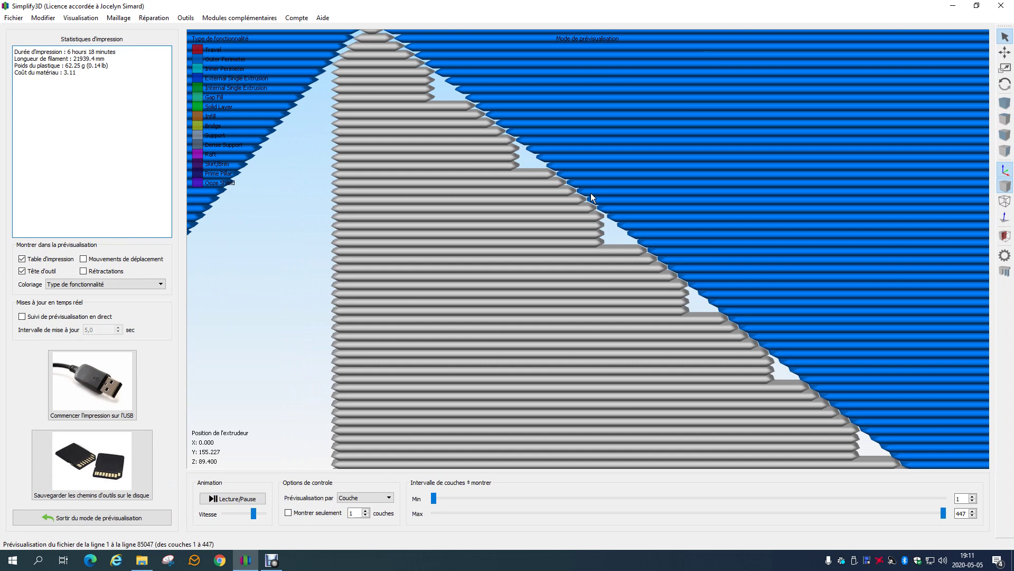
scroll(619, 288, down, 2)
scroll(620, 286, down, 3)
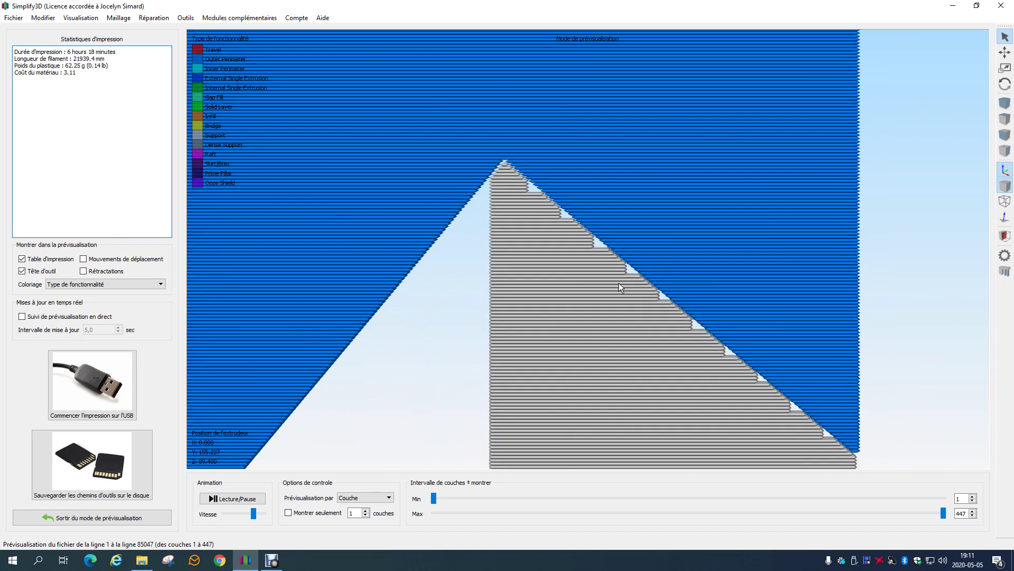
scroll(642, 300, down, 4)
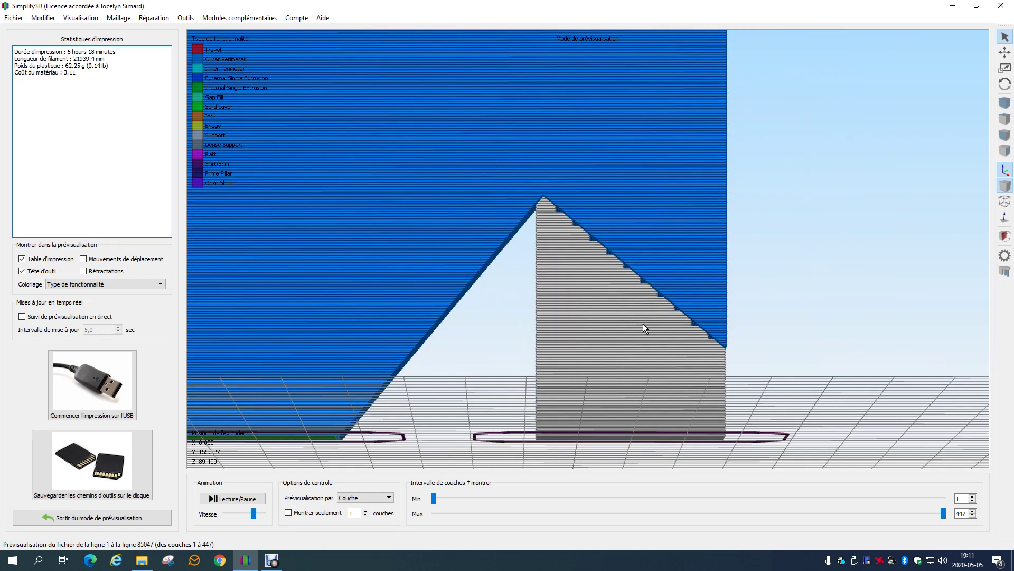
drag(636, 334, 635, 338)
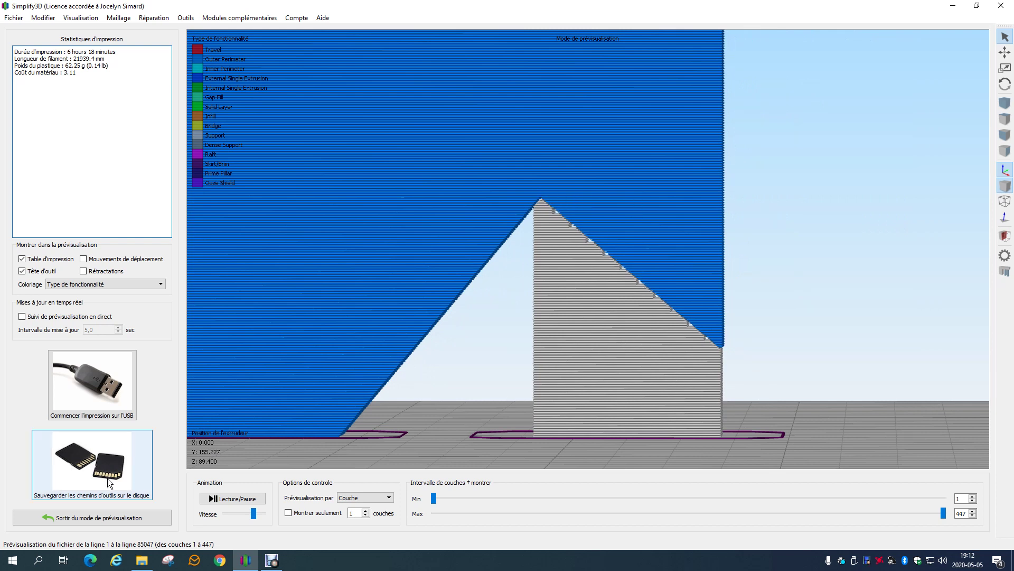
In Process1's support settings, set the horizontal offset to 0.20 mm and the upper and lower vertical separation layers to 2, and accept
click(78, 521)
double_click(71, 318)
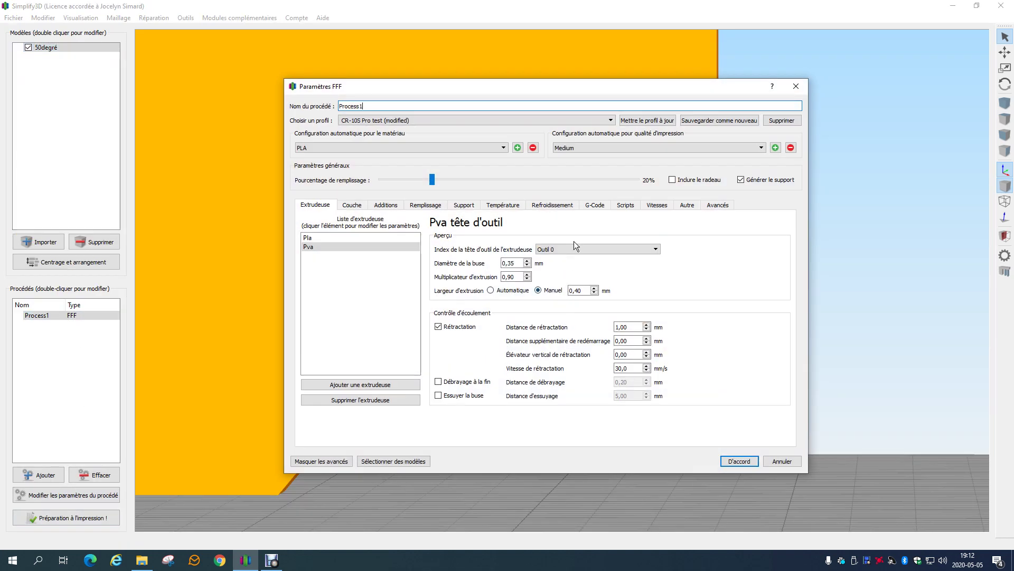
click(464, 205)
double_click(686, 307)
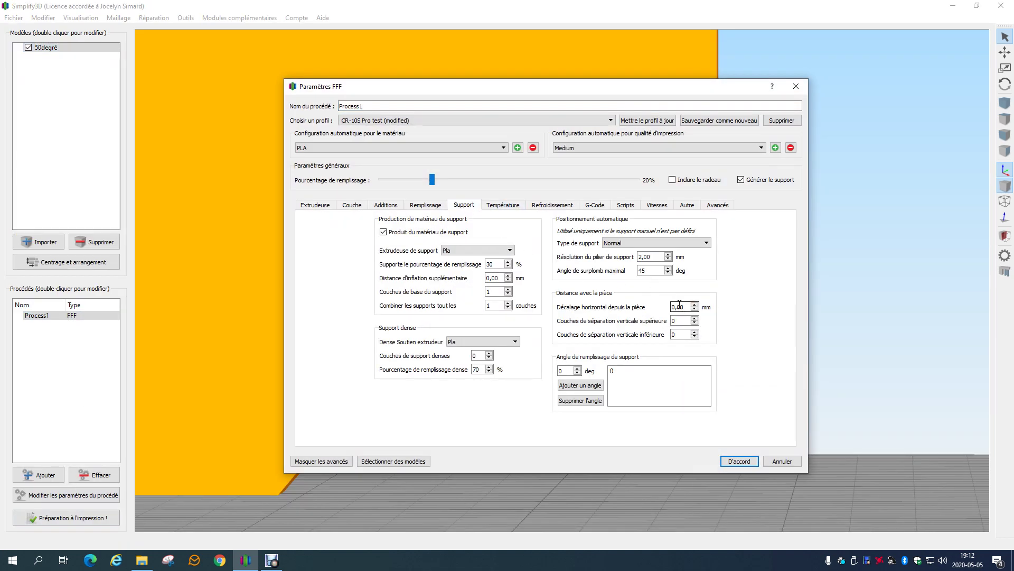
text(2)
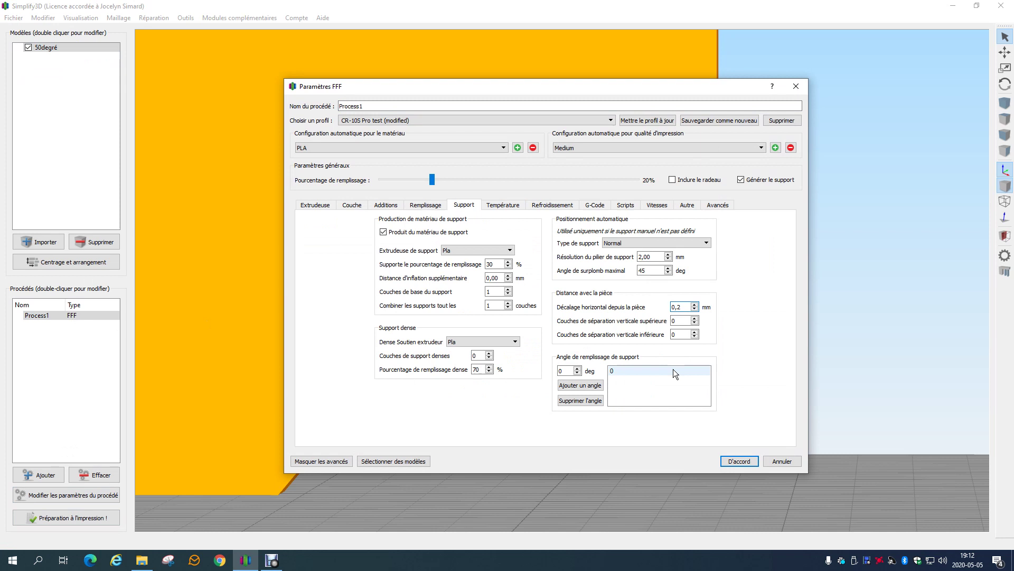
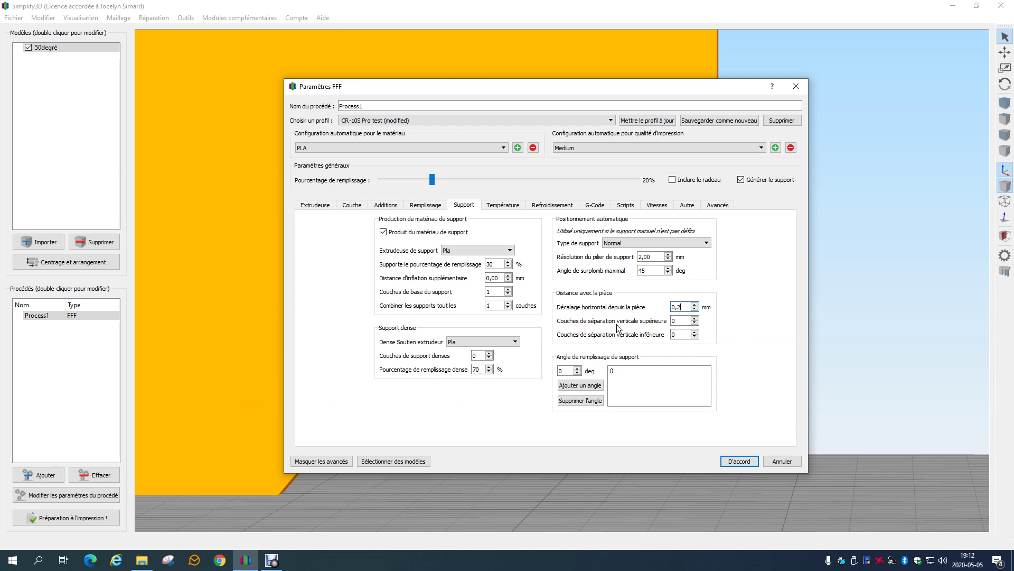
key(Tab)
key(shift+Tab)
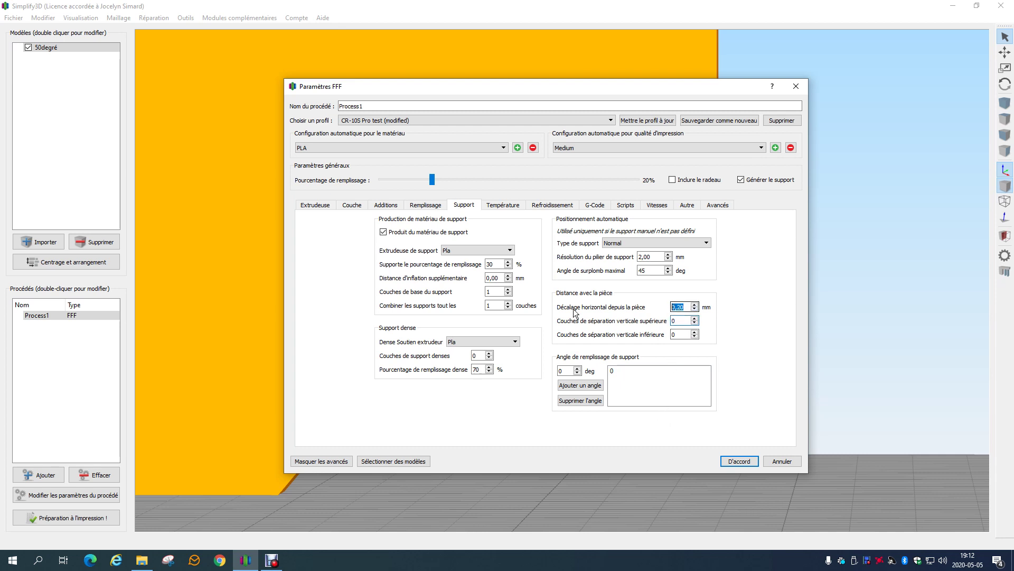
click(694, 318)
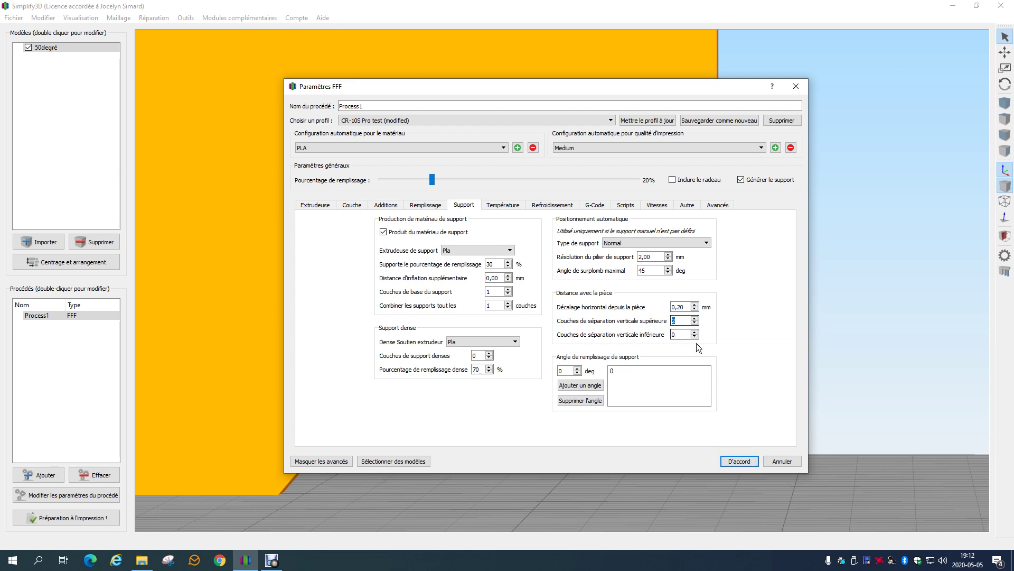
click(740, 460)
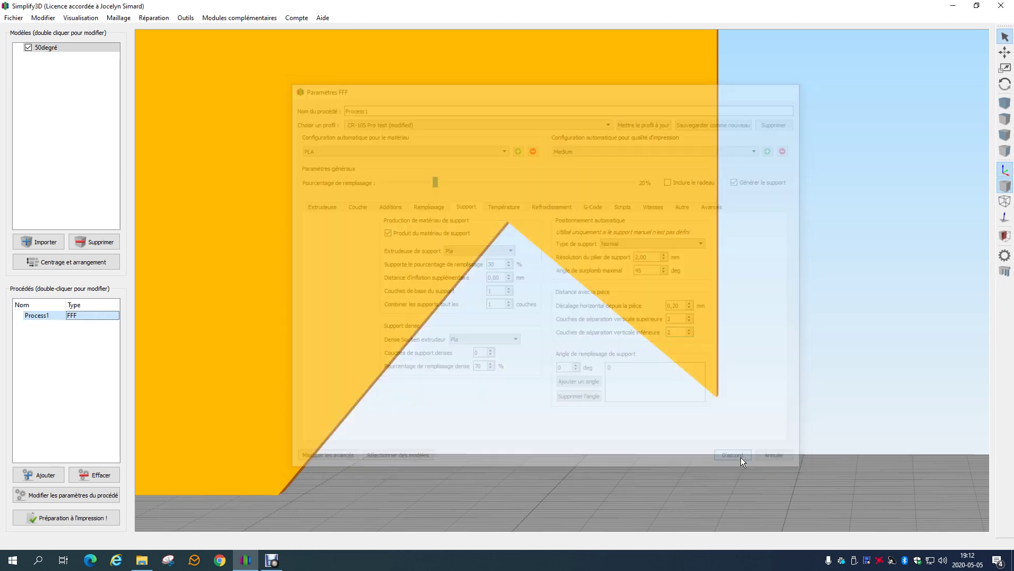
Slice with 2 separation layers and examine the gap between support and part along the notch's slope and around the round hole
click(90, 519)
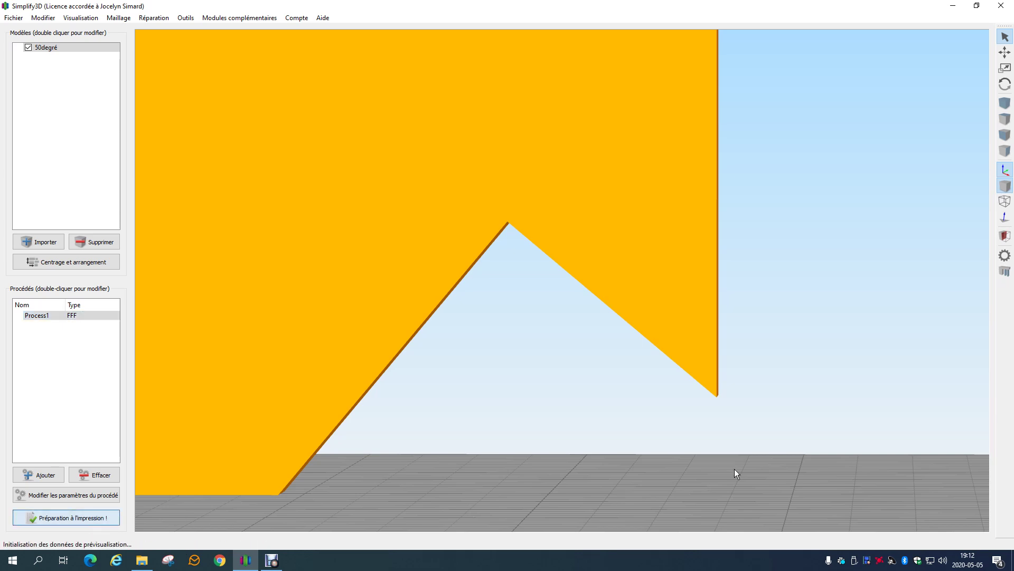
scroll(530, 406, up, 3)
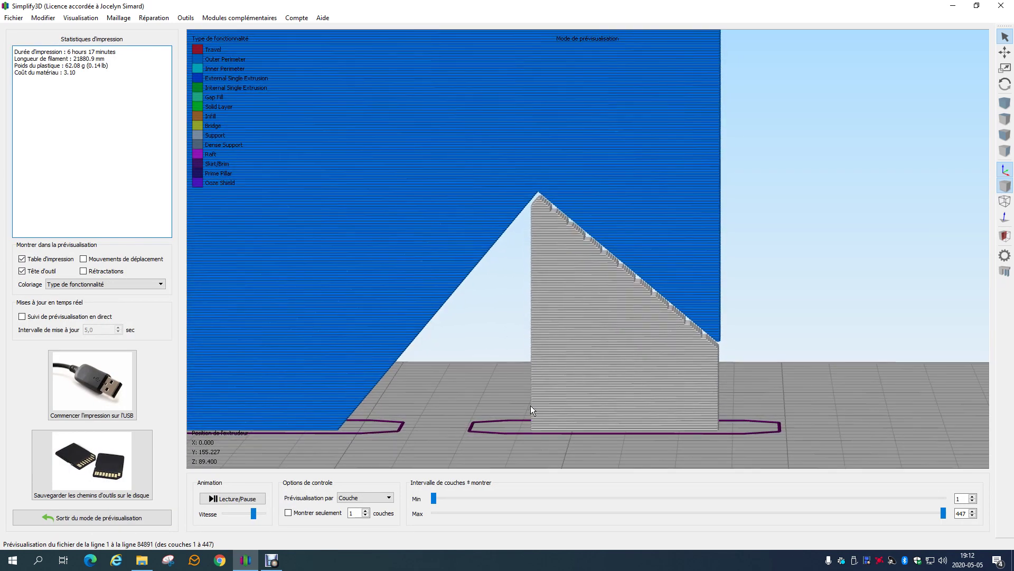
scroll(610, 328, up, 2)
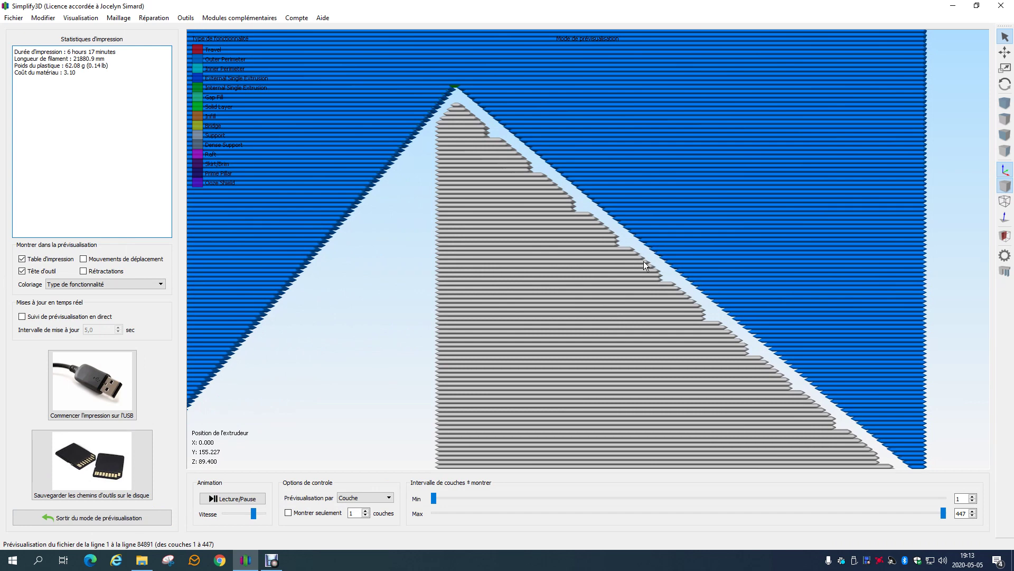
scroll(644, 259, down, 5)
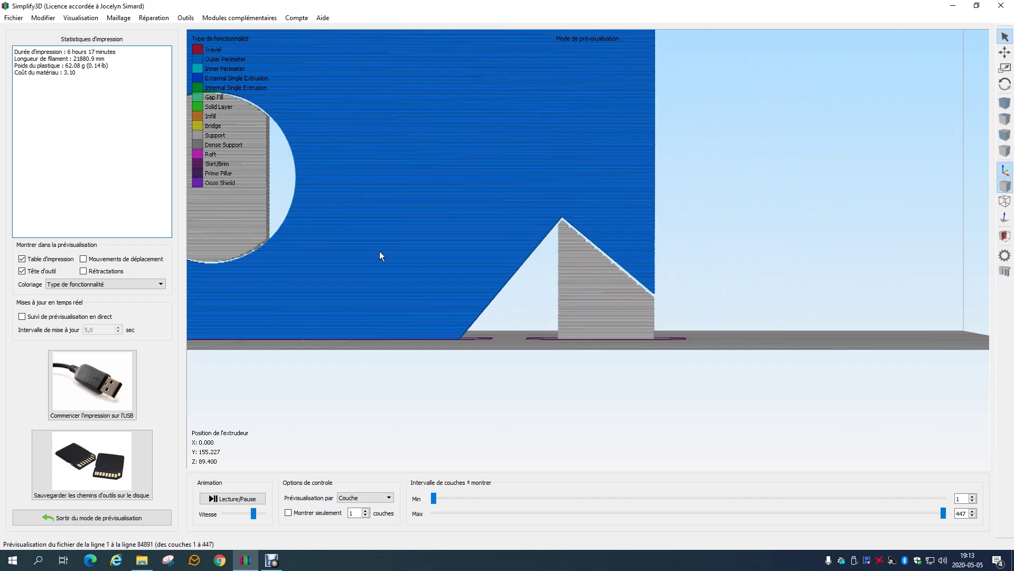
scroll(379, 252, up, 5)
scroll(587, 218, up, 5)
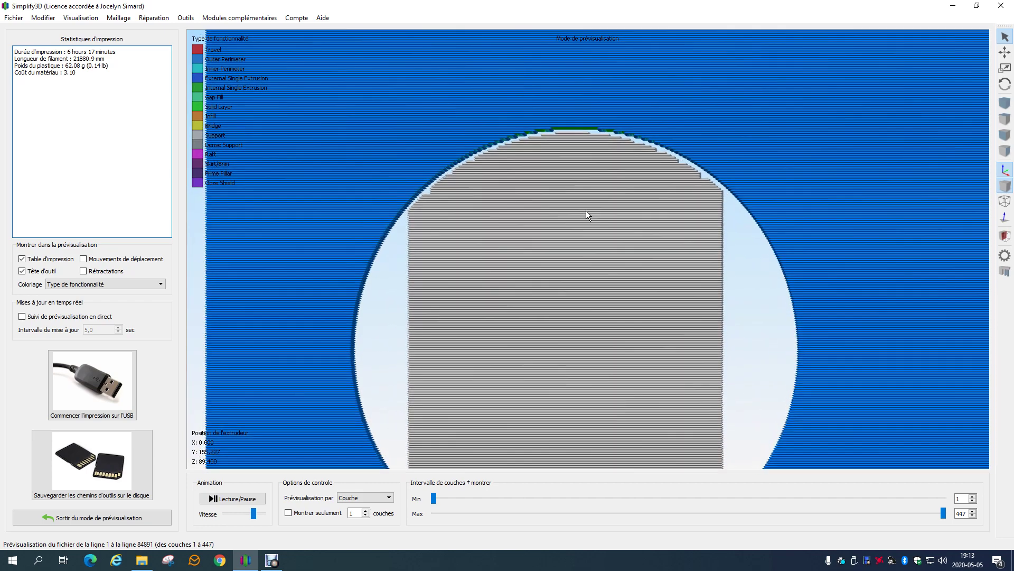
scroll(587, 211, down, 4)
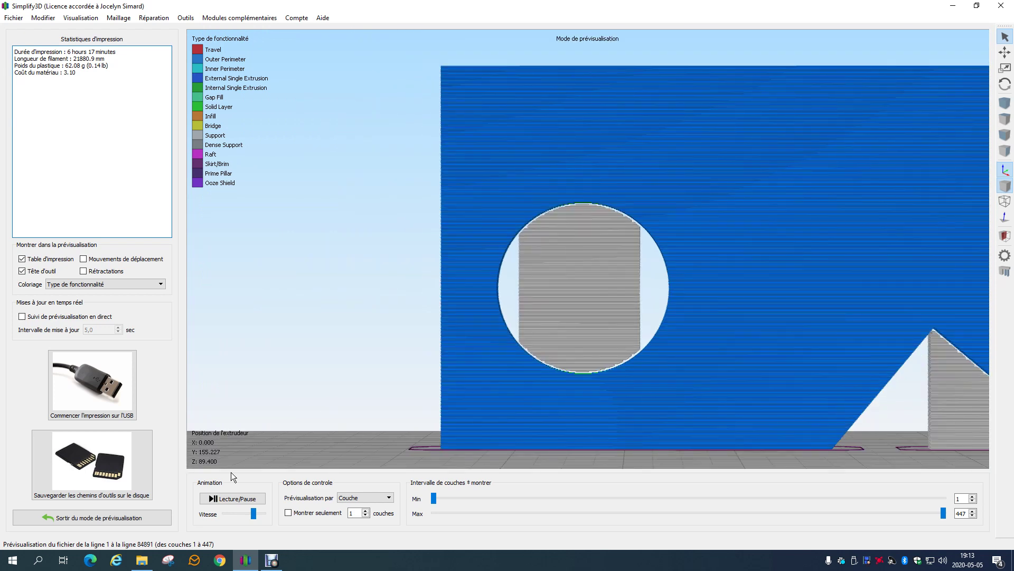
Set Process1's upper and lower vertical separation layers to 0 in the support settings and accept the settings
click(118, 519)
double_click(51, 315)
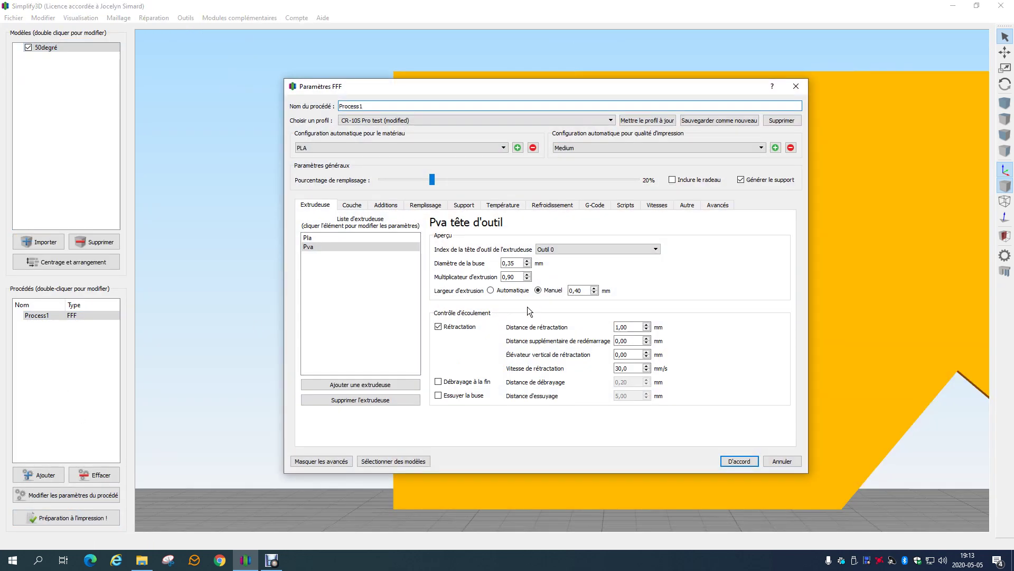
click(463, 205)
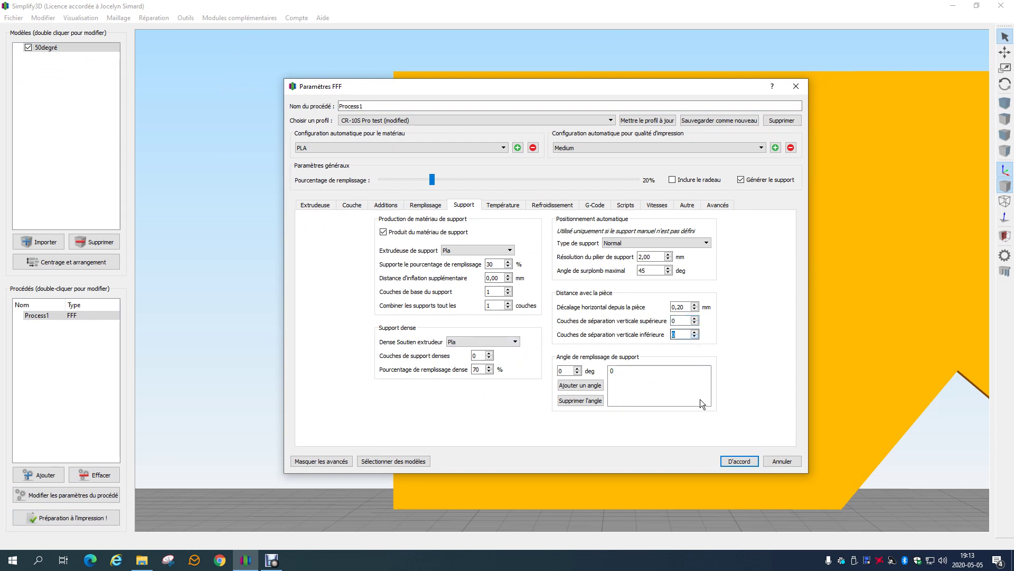
click(696, 306)
click(739, 461)
Slice with 0 separation layers and examine the contact between support and part at the top of the round hole
click(74, 517)
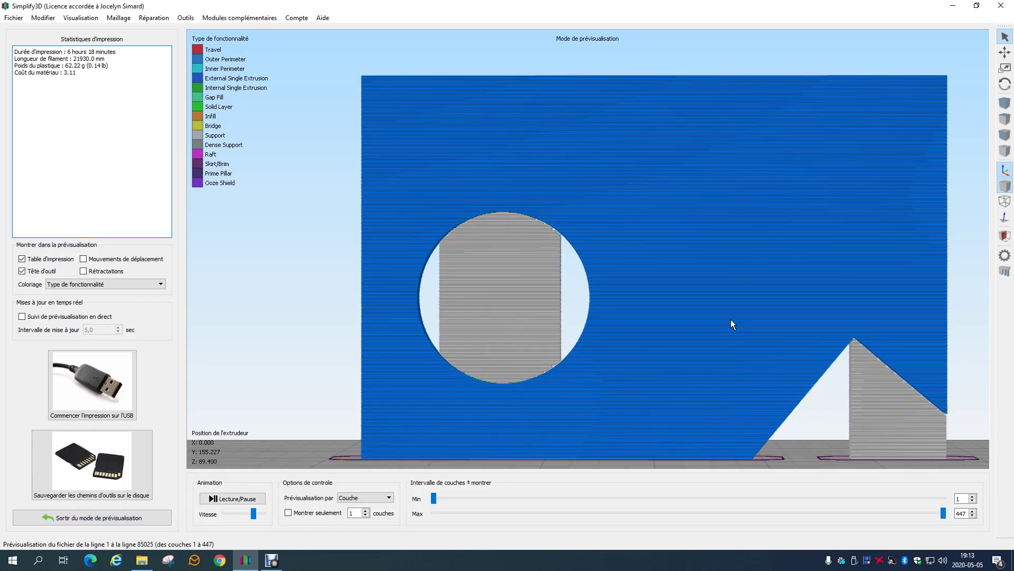
scroll(534, 293, up, 5)
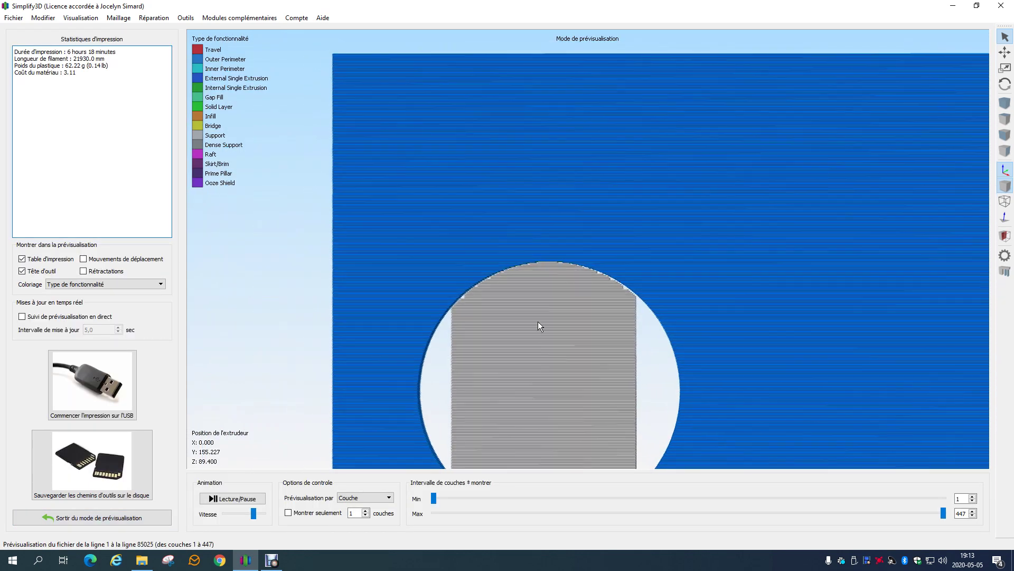
scroll(536, 338, up, 5)
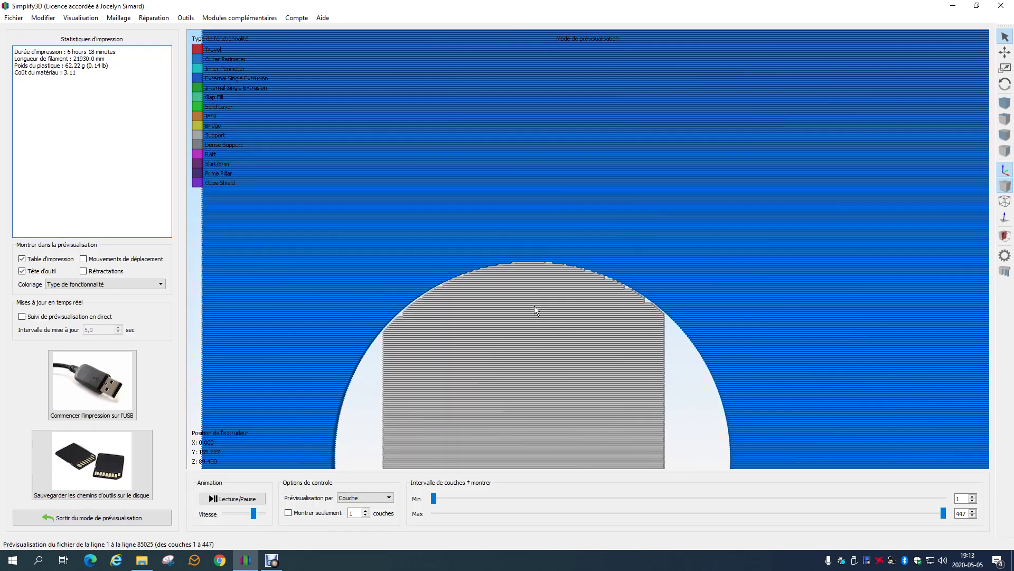
scroll(571, 306, up, 5)
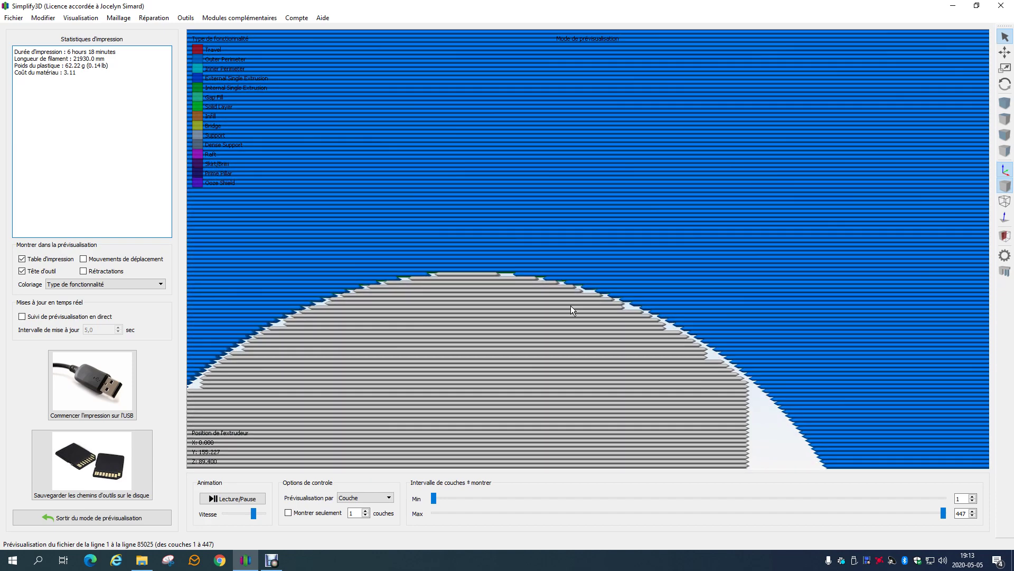
scroll(571, 305, up, 5)
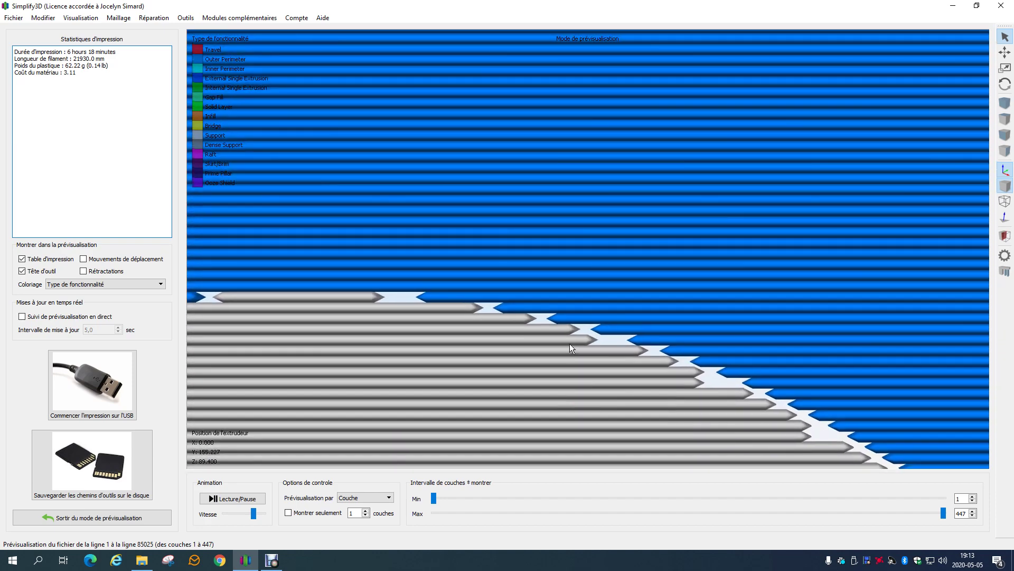
scroll(570, 344, up, 5)
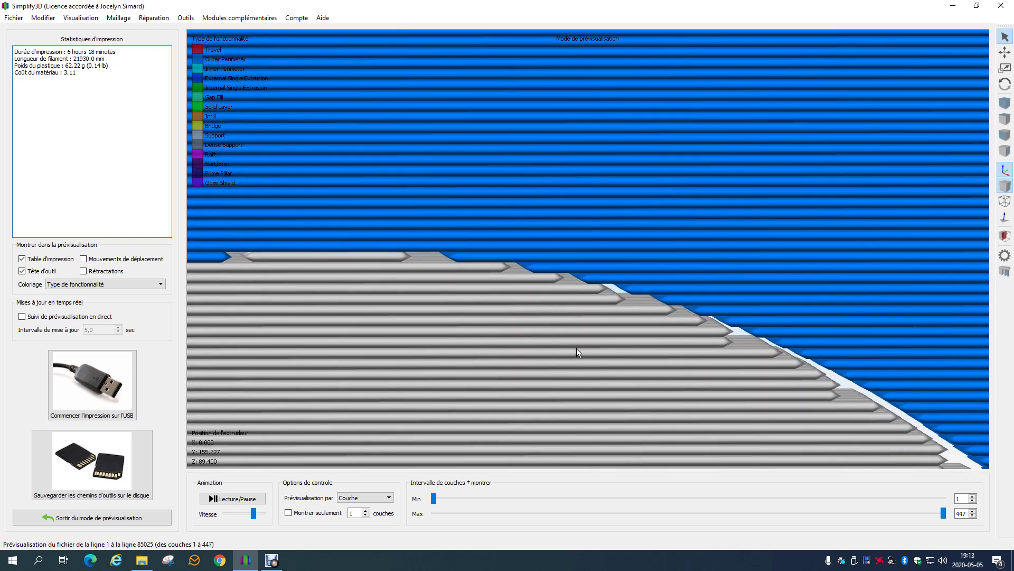
scroll(569, 344, up, 5)
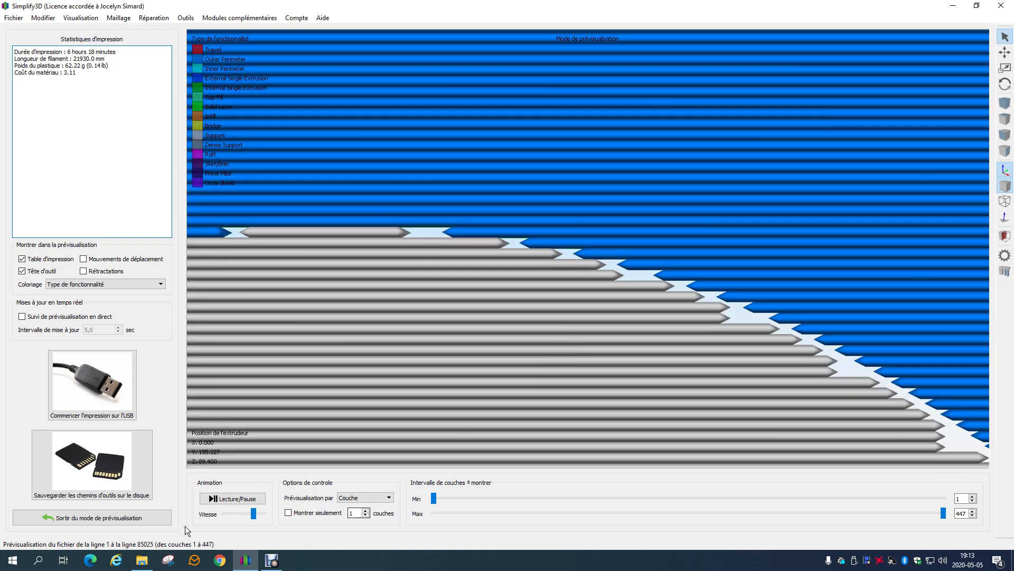
Set Process1's upper and lower vertical separation layers to 1 and slice to examine the gap at the top of the round hole
click(101, 518)
click(81, 319)
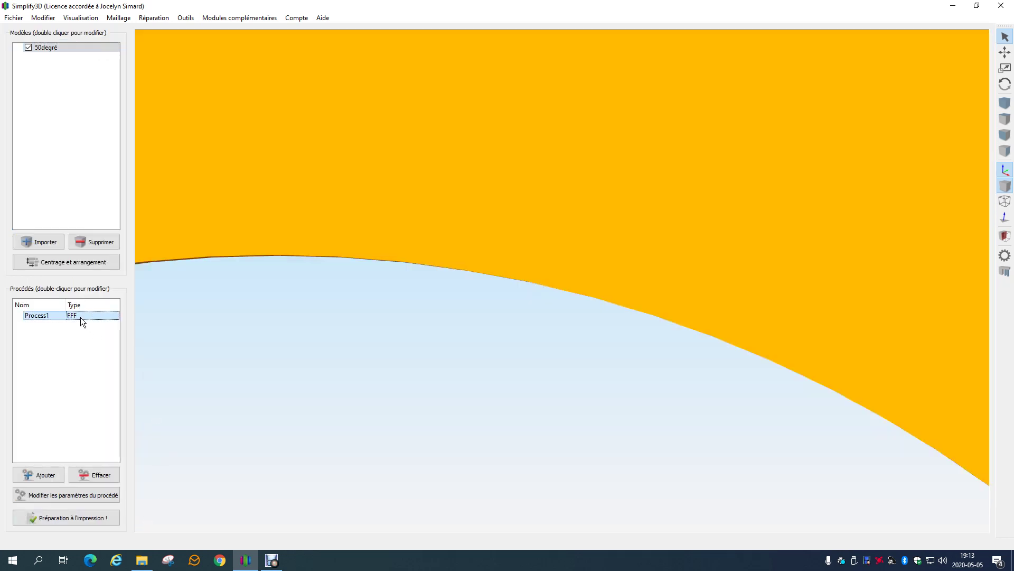
double_click(46, 315)
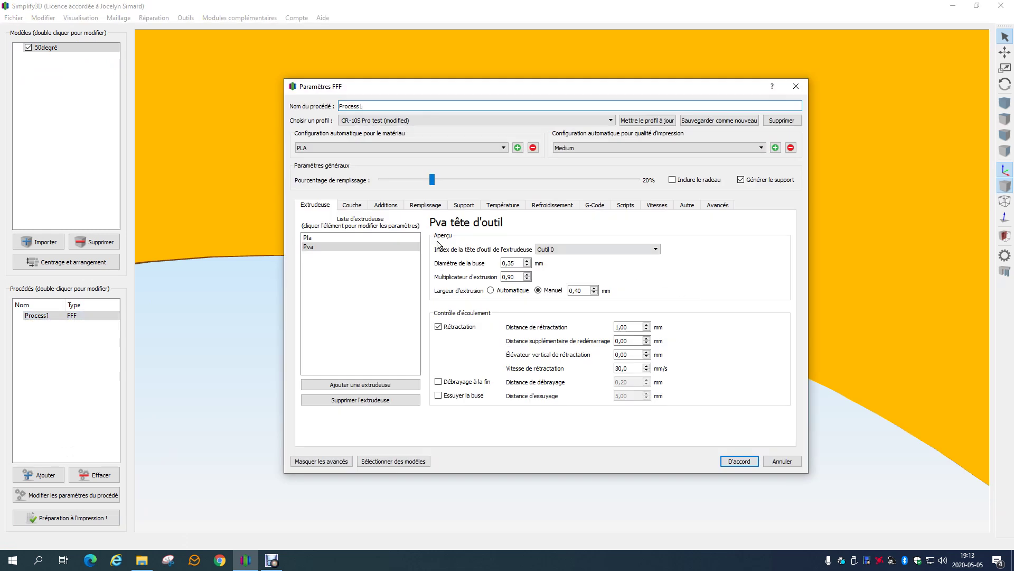
click(462, 206)
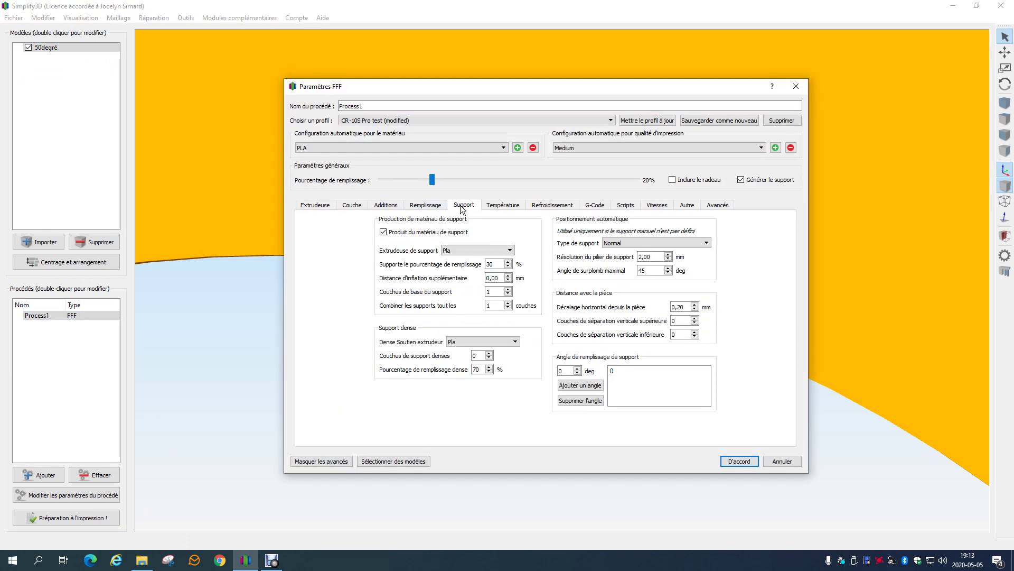
click(695, 318)
click(694, 332)
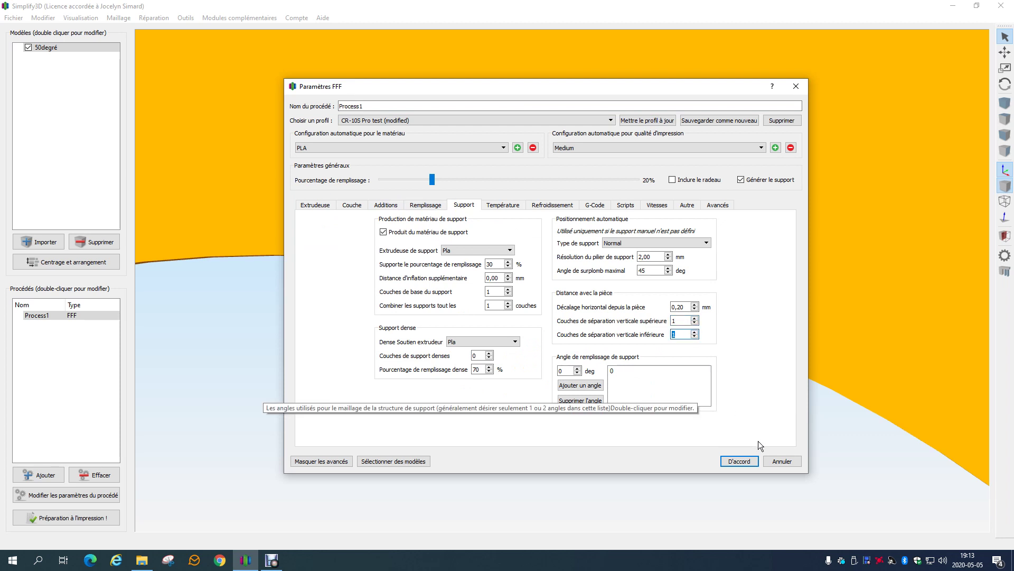
click(731, 461)
click(97, 521)
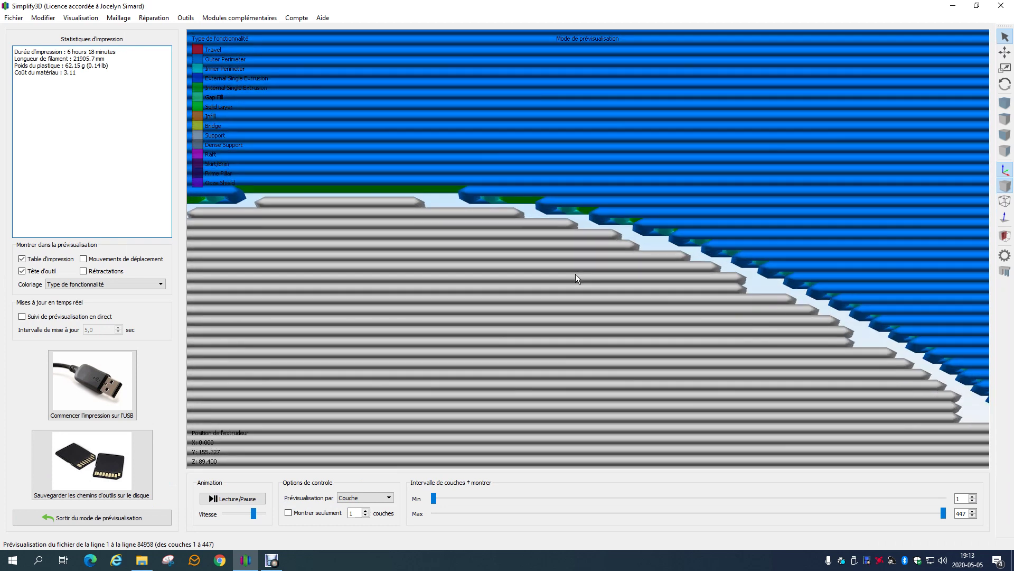
Exit the preview, return Process1's upper and lower vertical separation layers to 0, and accept the settings
click(93, 517)
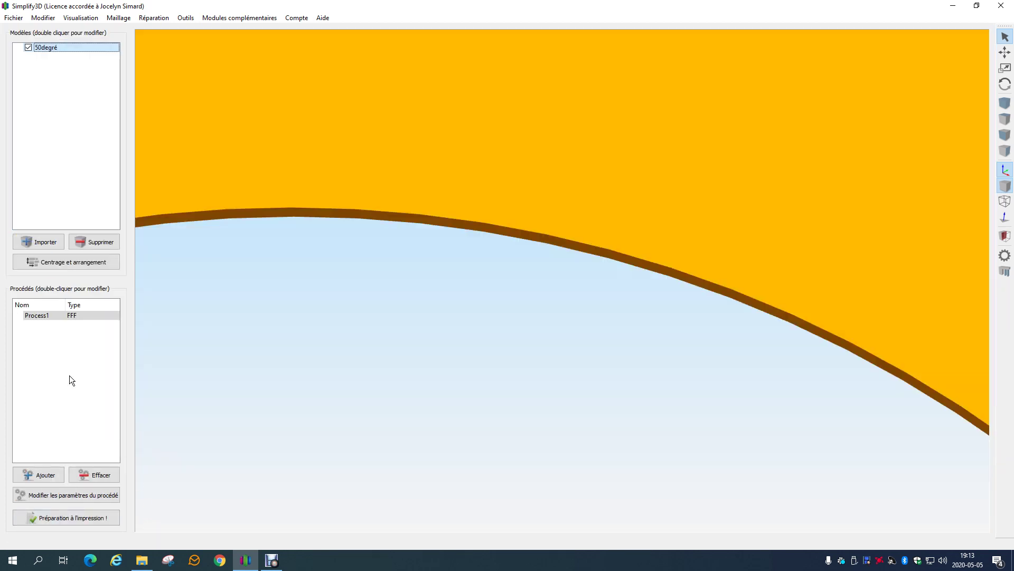
double_click(58, 315)
click(464, 204)
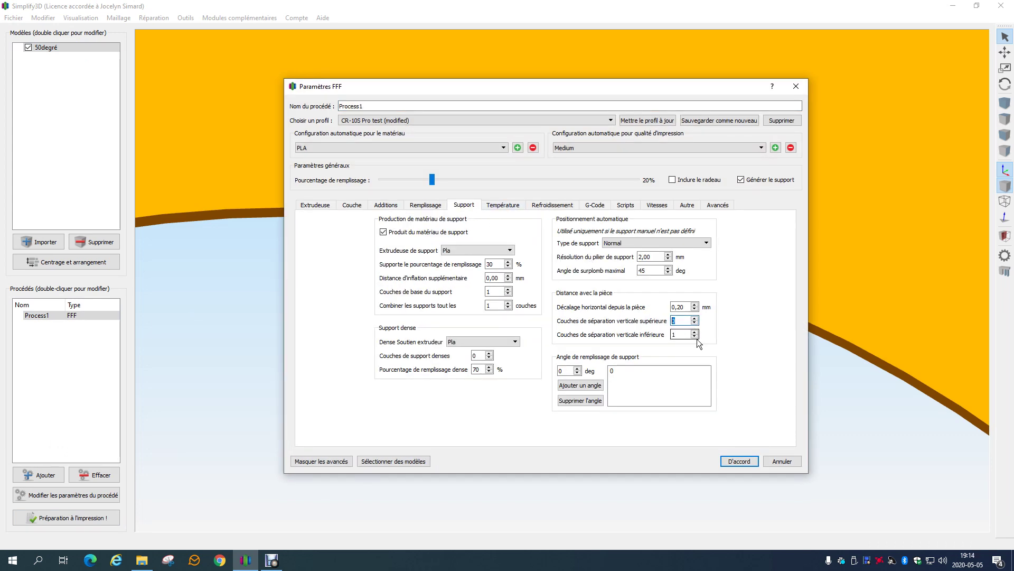
click(695, 337)
click(694, 318)
click(656, 385)
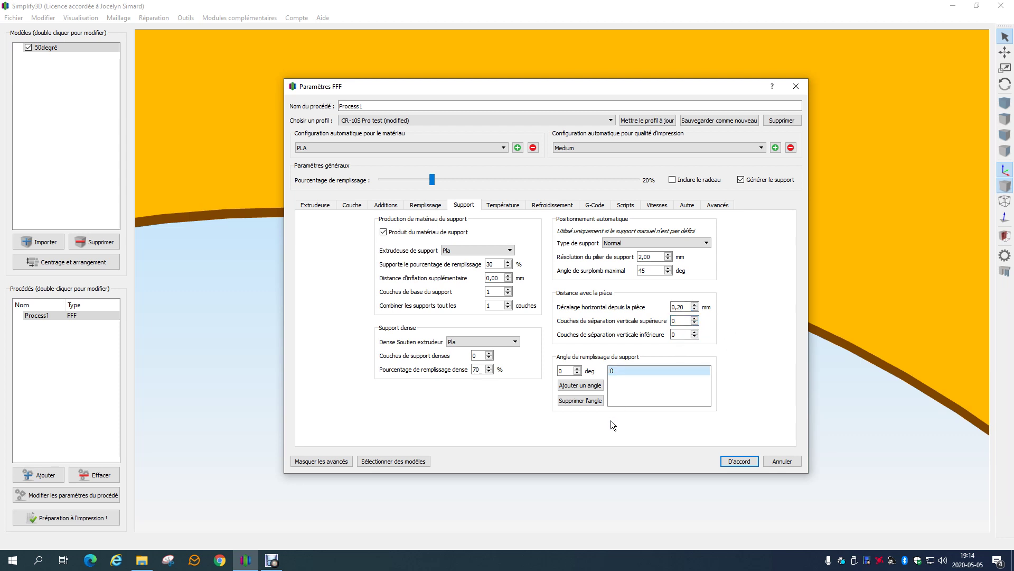
click(739, 461)
Slice the part and limit the preview to layers 1 to 77 to examine the support's fill lines beneath the notch
scroll(676, 383, down, 6)
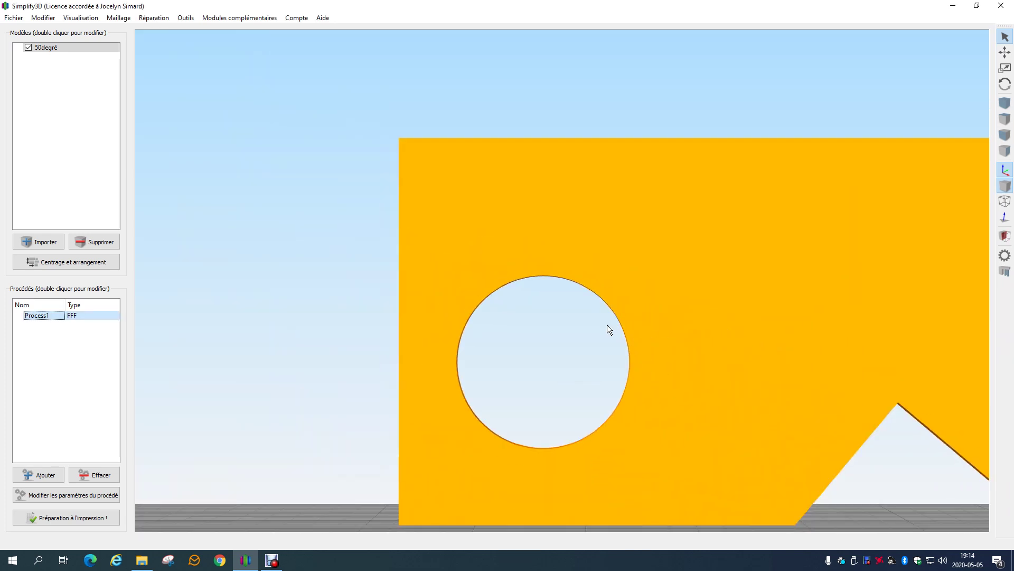
drag(607, 324, 571, 441)
click(113, 517)
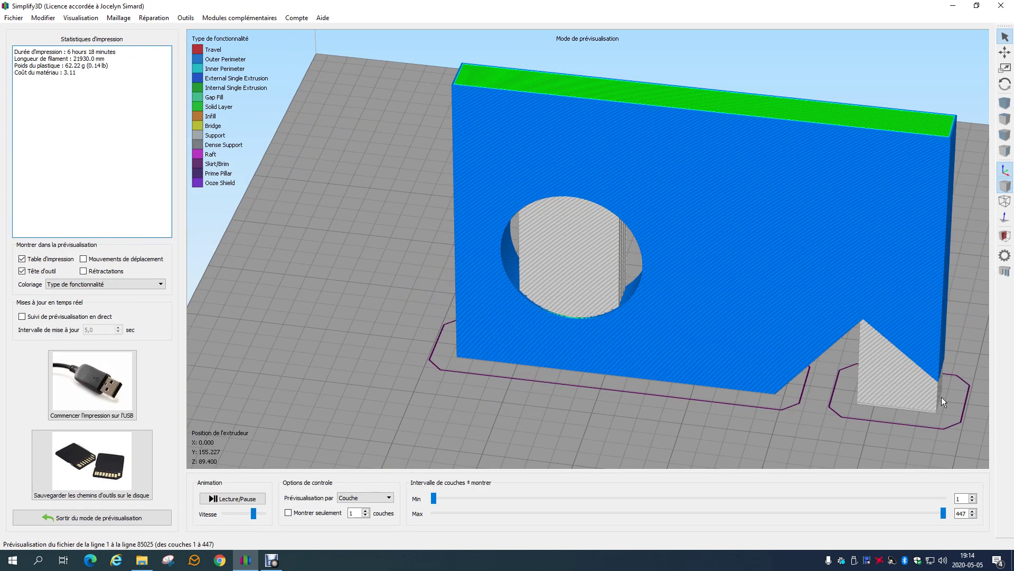
drag(941, 397, 718, 398)
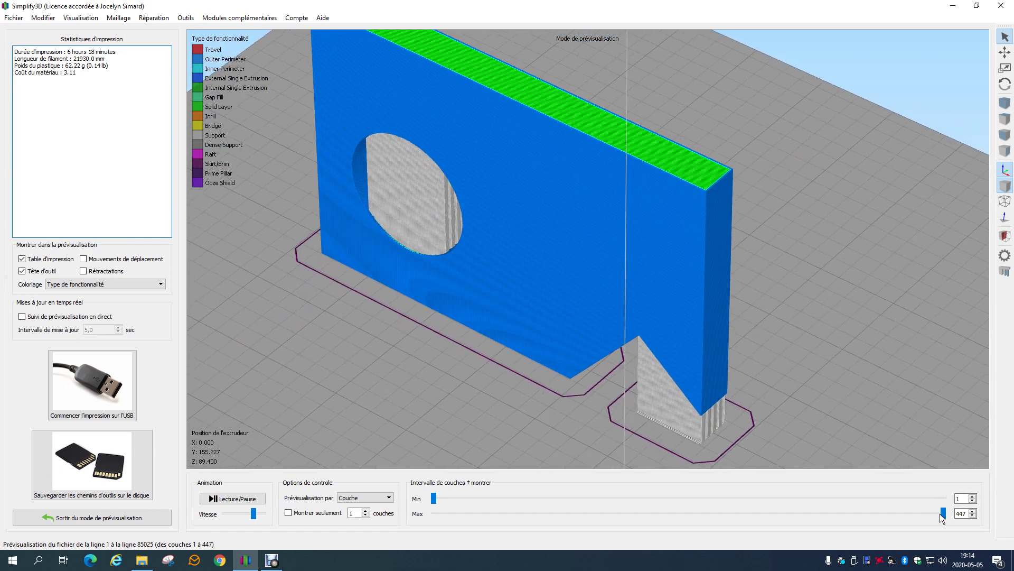
drag(945, 513, 525, 512)
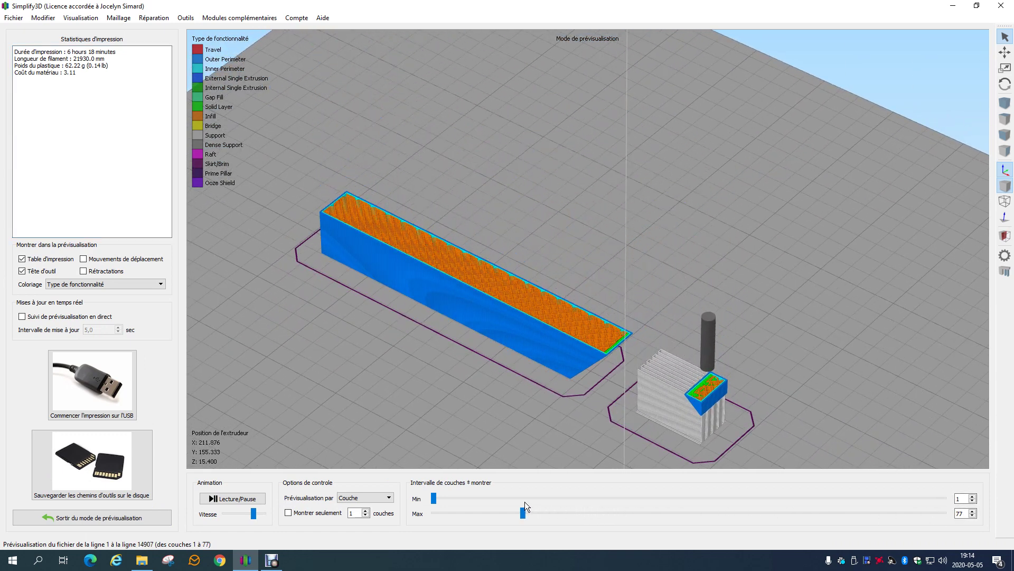
drag(581, 439, 649, 427)
scroll(650, 427, up, 3)
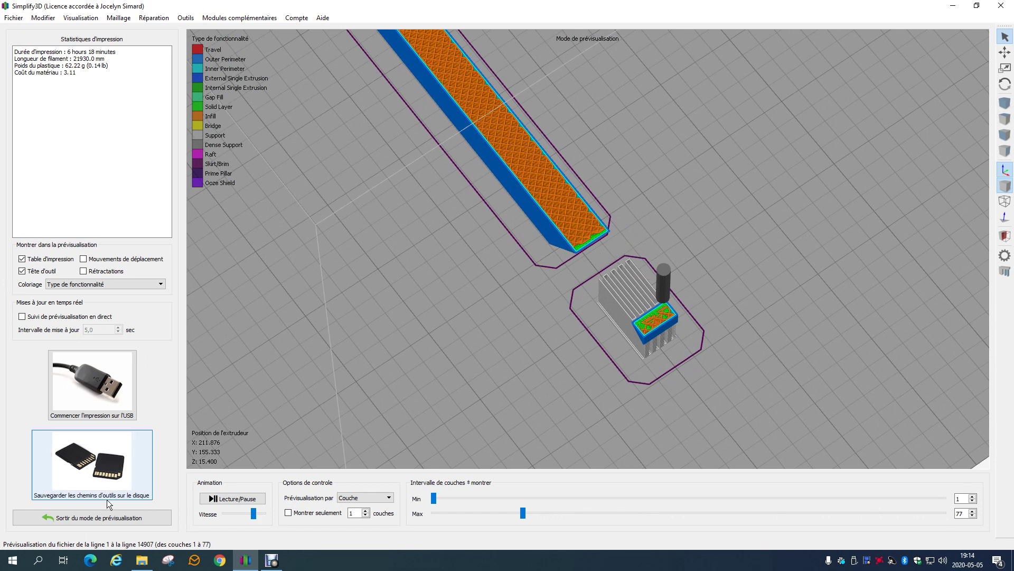
Exit the preview, set Process1's support fill angle to 45 degrees, and accept the settings
click(113, 518)
click(61, 315)
double_click(61, 315)
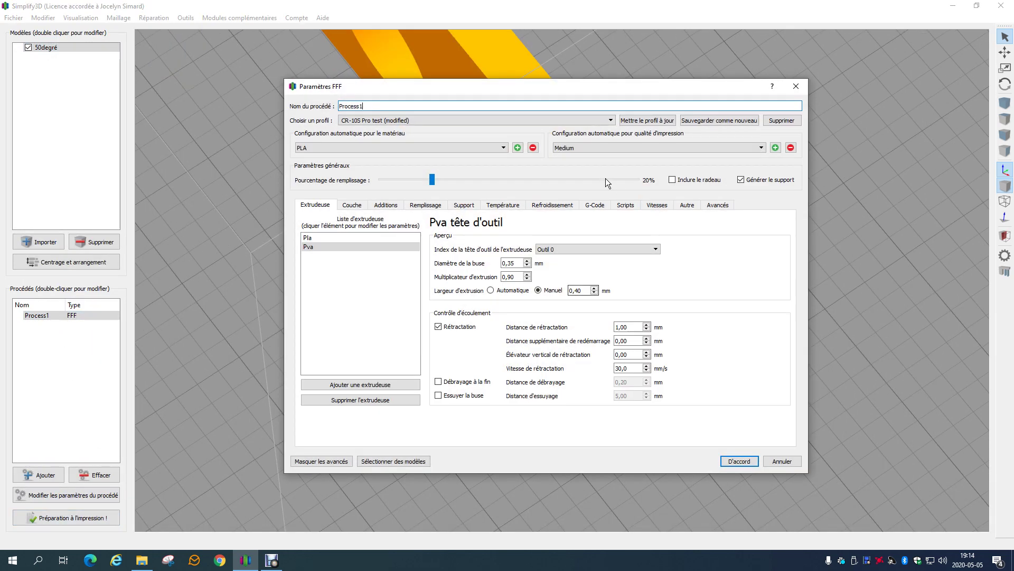
click(464, 205)
click(565, 371)
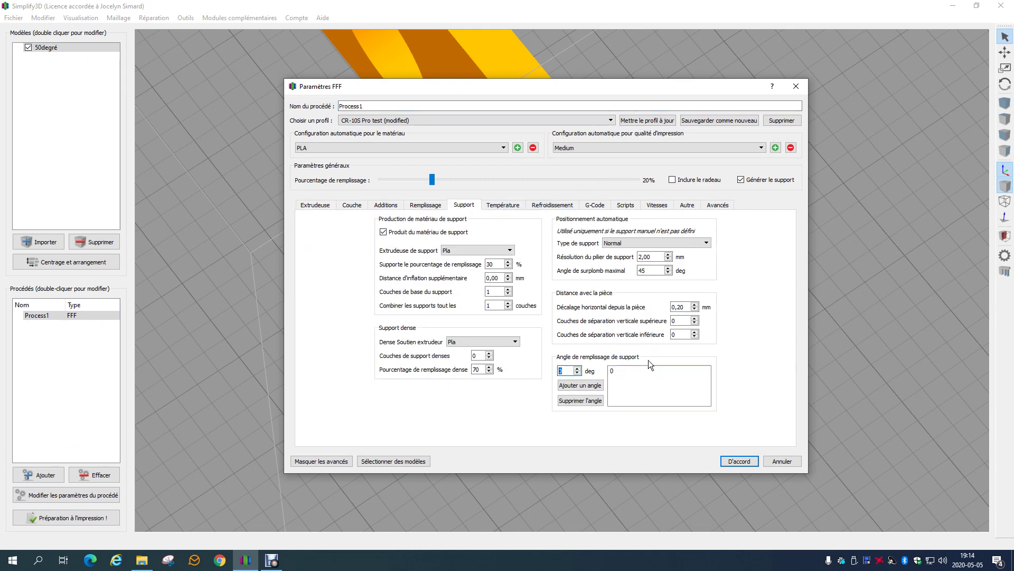
double_click(620, 370)
text(45)
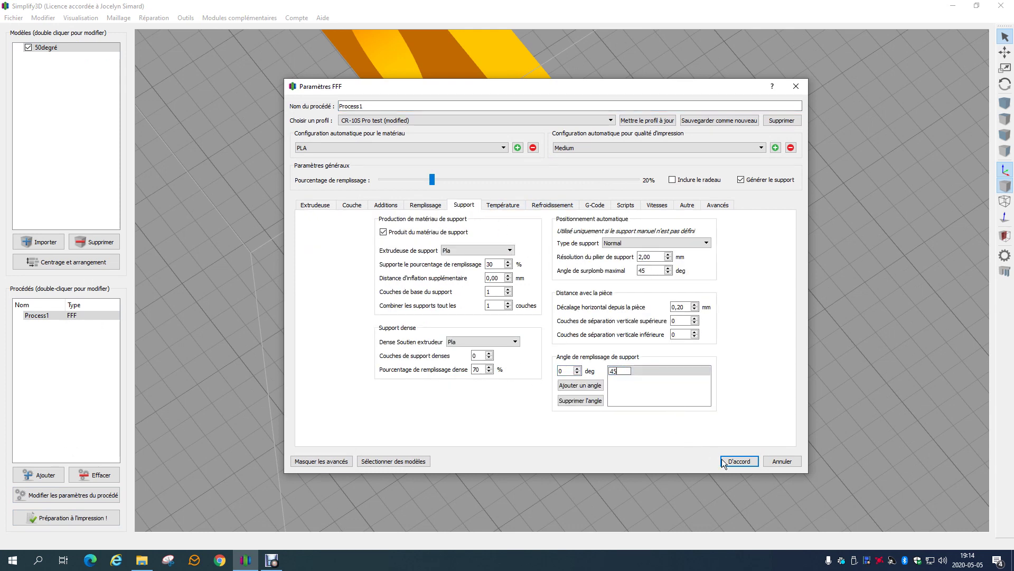
click(739, 461)
Slice the part and limit the preview to layers 1 to 61 to examine the support's fill lines beneath the notch
click(100, 518)
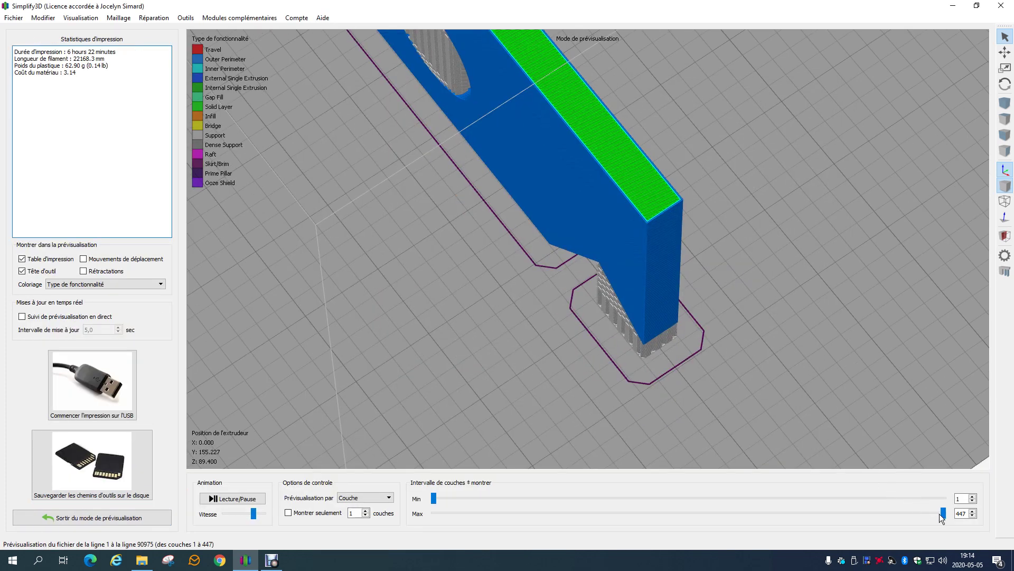
drag(941, 513, 503, 511)
scroll(614, 321, up, 5)
drag(470, 320, 573, 296)
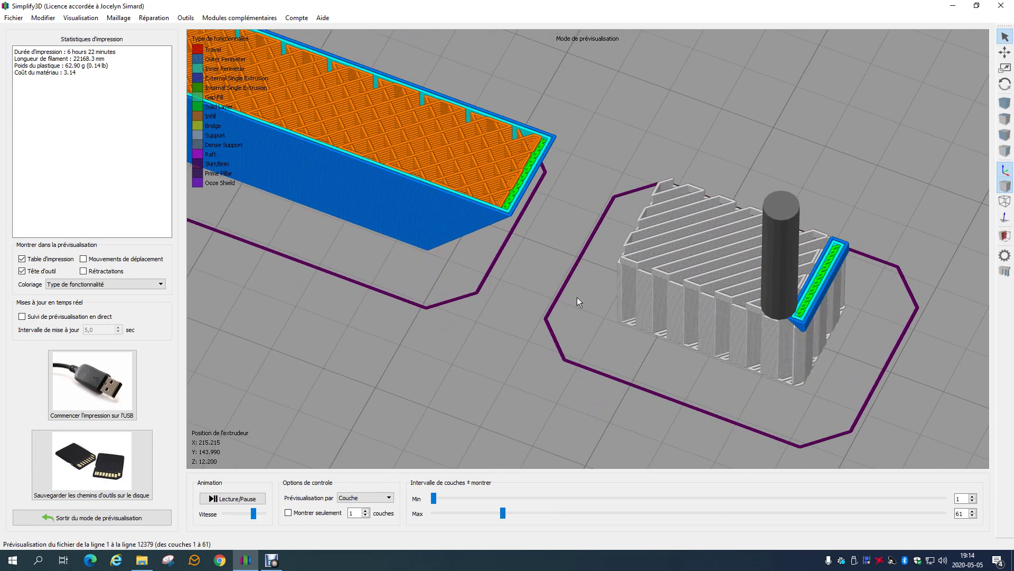
scroll(577, 297, down, 5)
scroll(601, 312, up, 3)
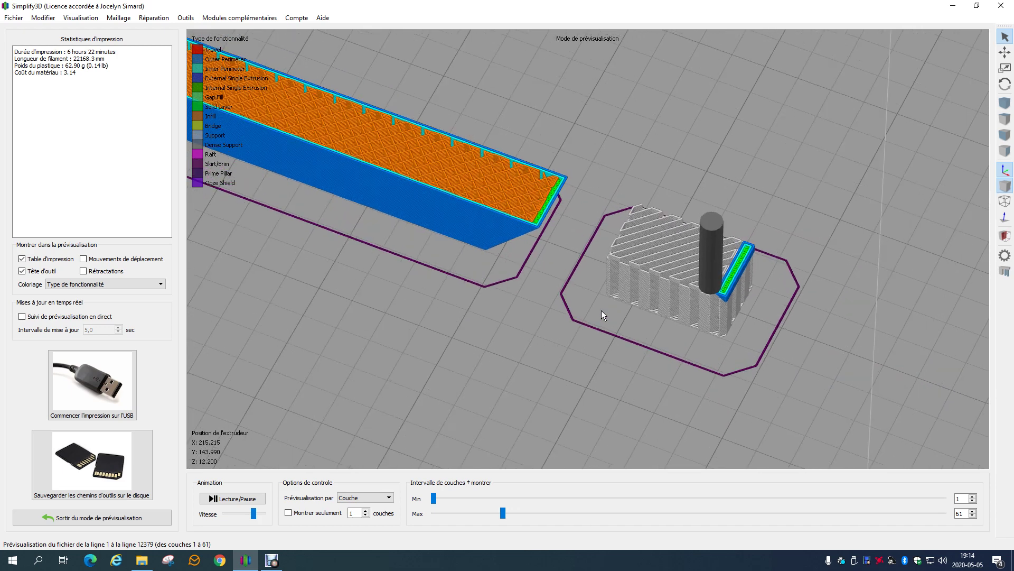
drag(626, 315, 711, 318)
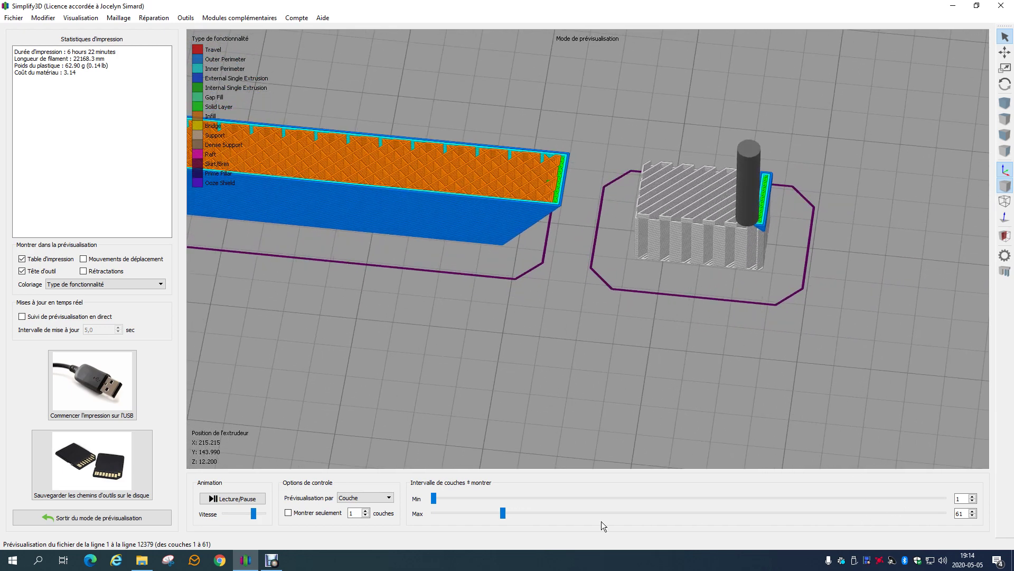
Extend the preview to layer 78 and examine the side of the support beneath the notch up close
drag(505, 512, 527, 511)
drag(686, 360, 739, 351)
right_drag(749, 359, 519, 255)
scroll(645, 321, up, 5)
scroll(813, 299, down, 8)
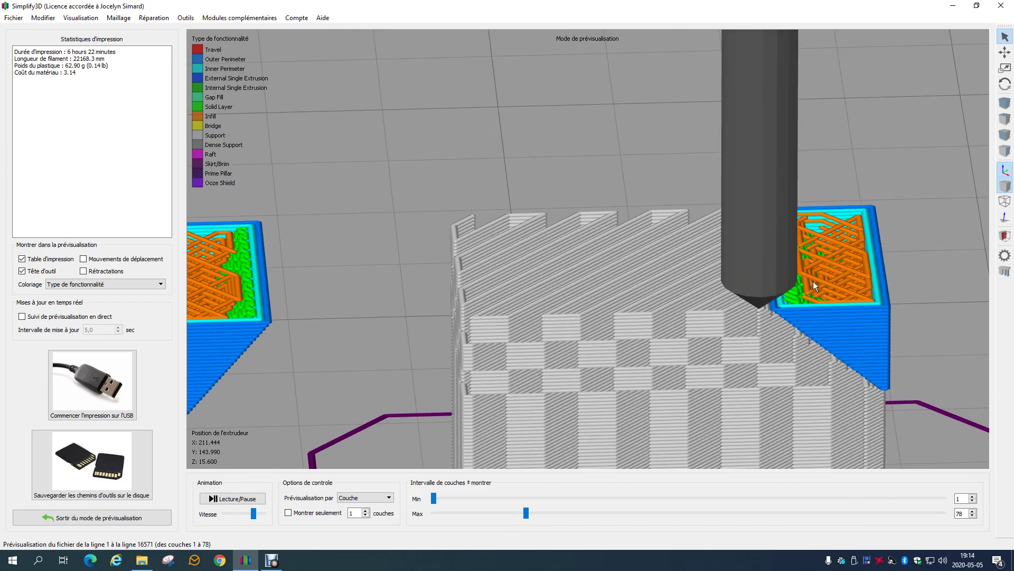
right_drag(321, 255, 545, 144)
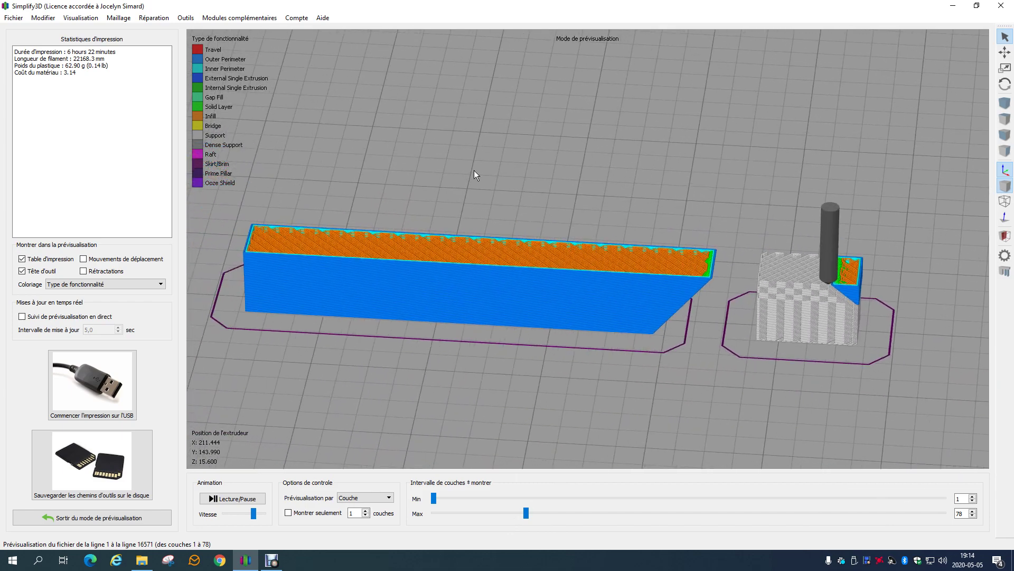
Raise the preview's last layer to 94 and examine the support's fill lines inside the round hole
drag(527, 512, 556, 512)
scroll(344, 271, up, 3)
right_drag(343, 267, 645, 297)
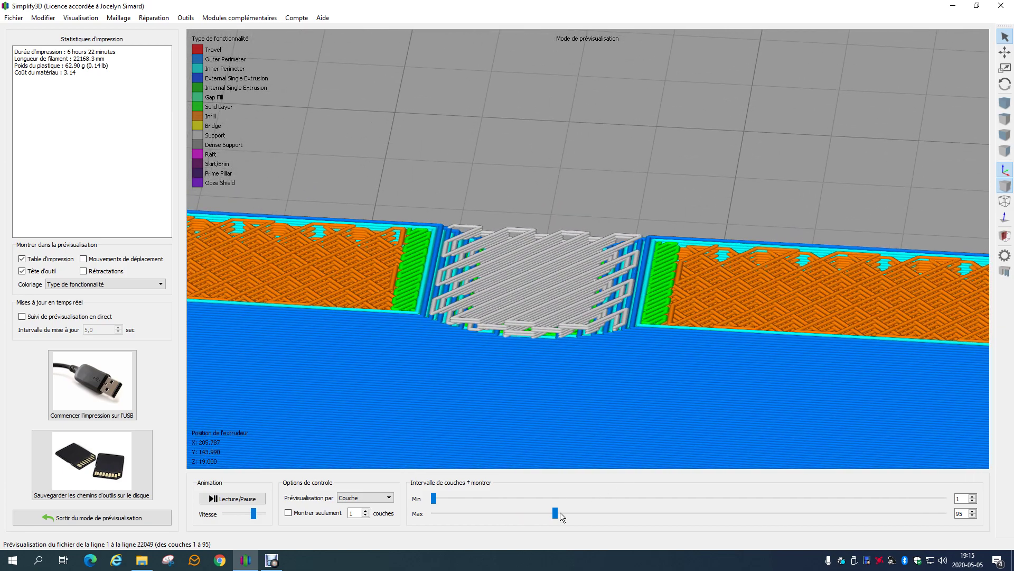
mouse_move(556, 516)
mouse_down()
mouse_move(548, 516)
mouse_move(573, 516)
mouse_move(554, 515)
mouse_up()
scroll(464, 362, down, 5)
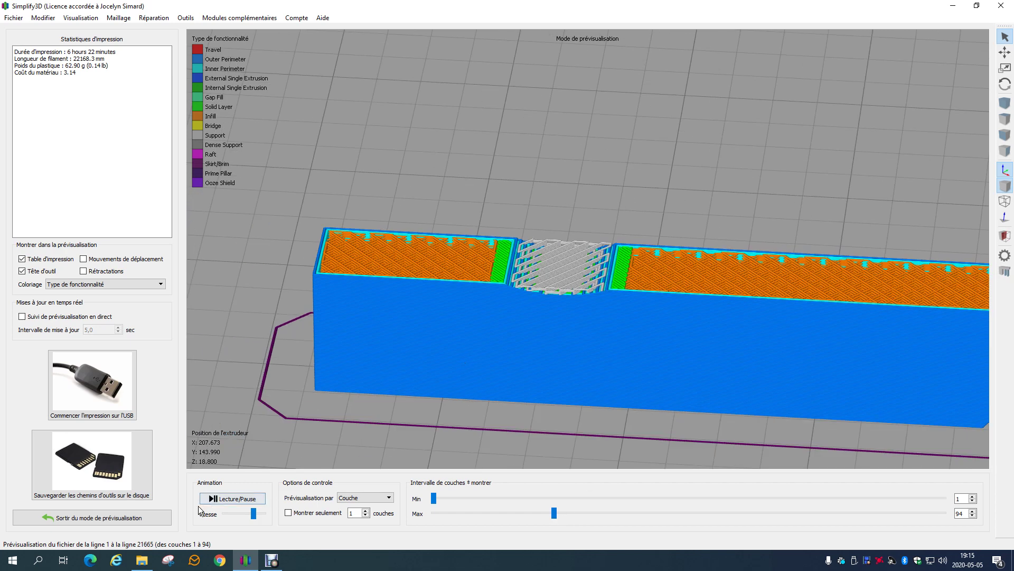
Exit the preview, return Process1's support fill angle to 0 degrees, and accept the settings
click(147, 519)
double_click(49, 315)
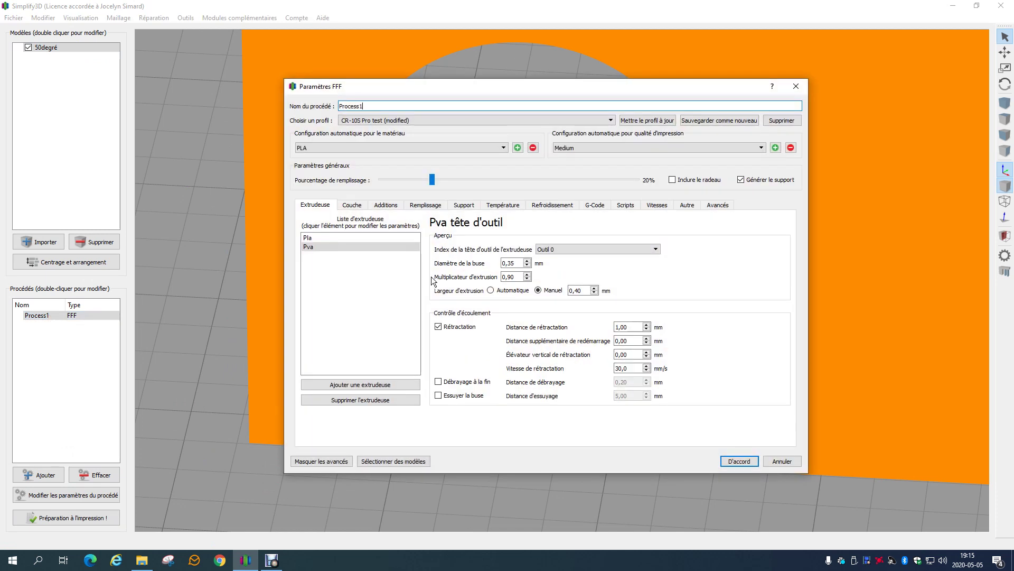
click(465, 205)
double_click(645, 369)
text(0)
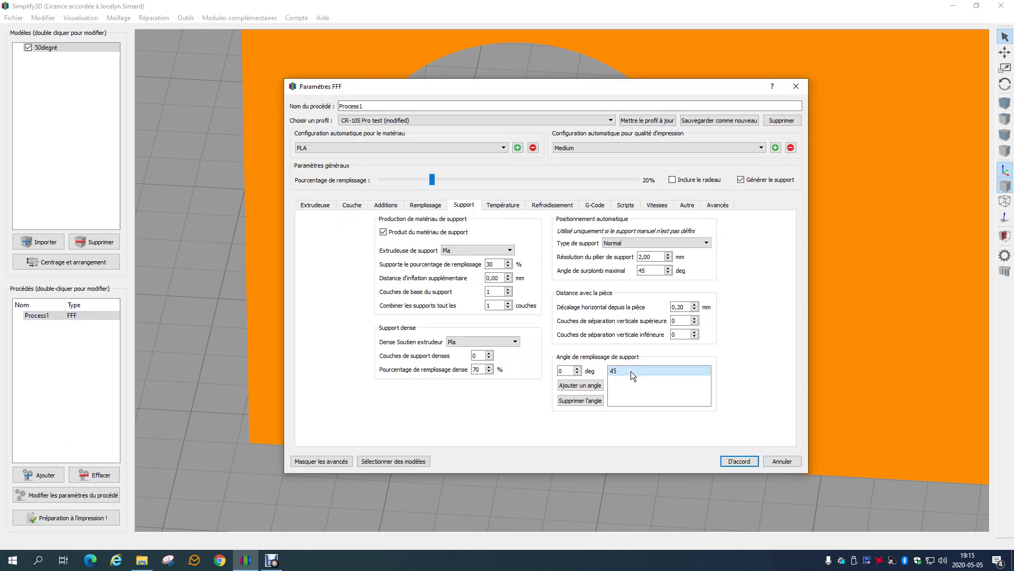
key(Return)
click(739, 461)
Rotate the 50degré model about the vertical axis and set its Z rotation to exactly 90 degrees
drag(660, 358, 637, 340)
scroll(637, 341, down, 5)
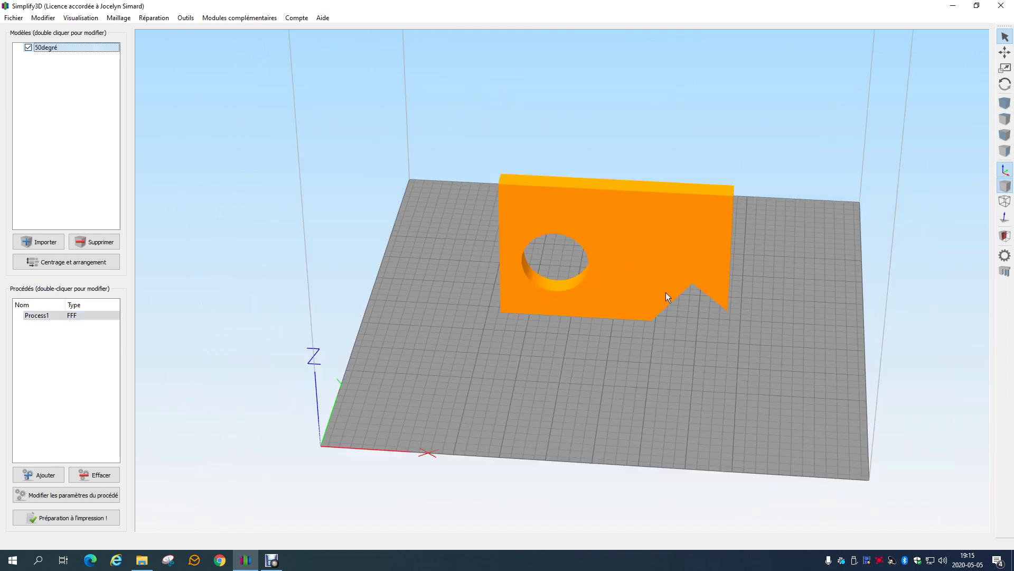
click(1006, 85)
click(1005, 85)
drag(750, 302, 674, 412)
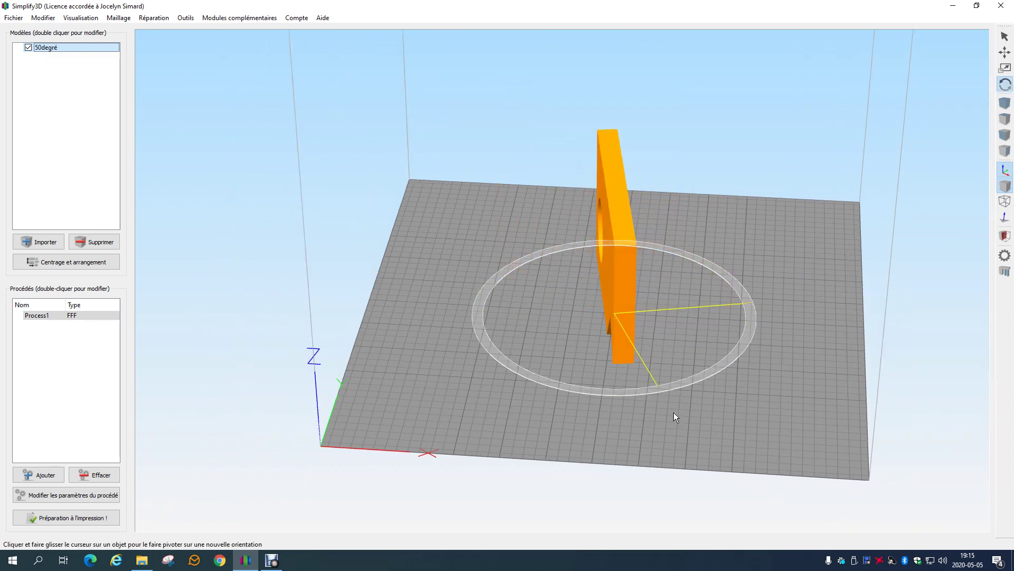
double_click(624, 213)
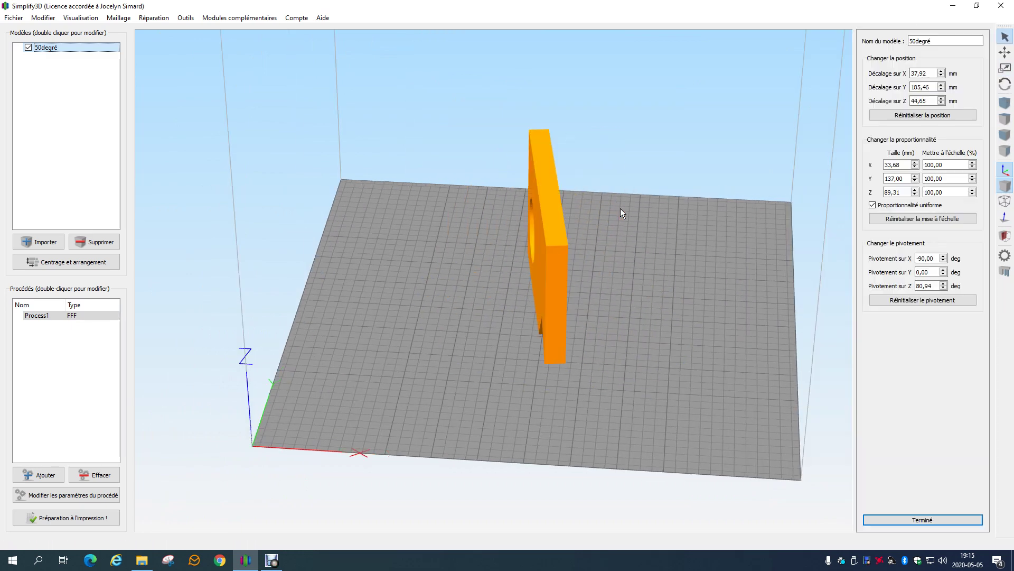
double_click(931, 285)
text(90)
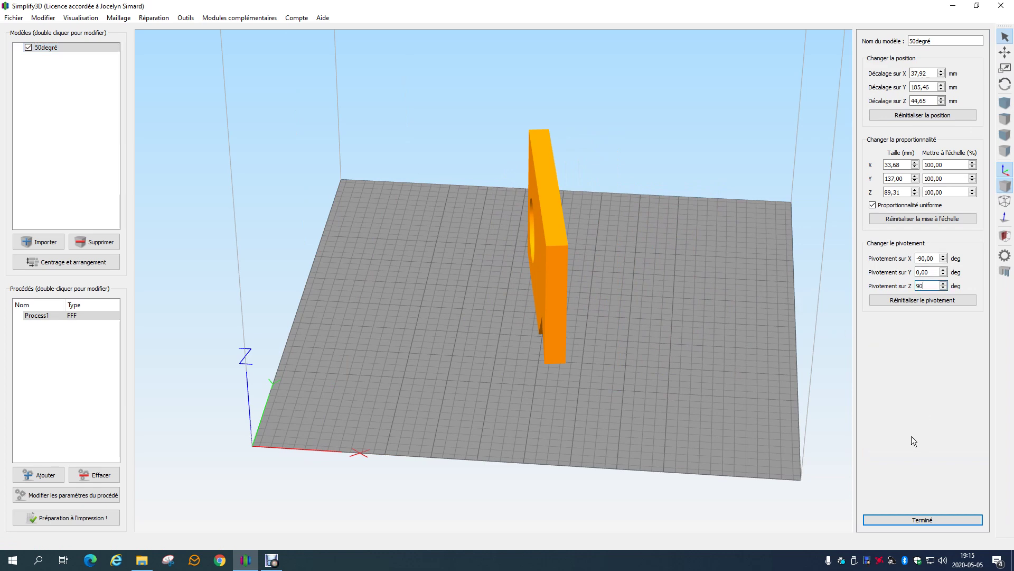
click(892, 519)
scroll(676, 370, up, 4)
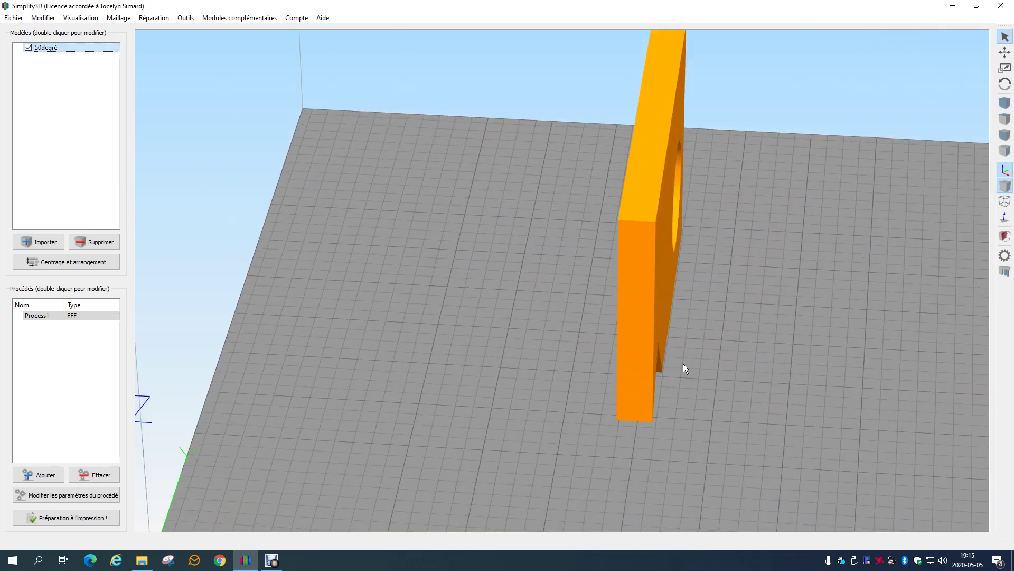
Slice the rotated part and limit the preview to layers 1 to 51 to examine the support's fill direction beneath the notch
scroll(675, 367, down, 4)
drag(813, 259, 506, 321)
click(66, 517)
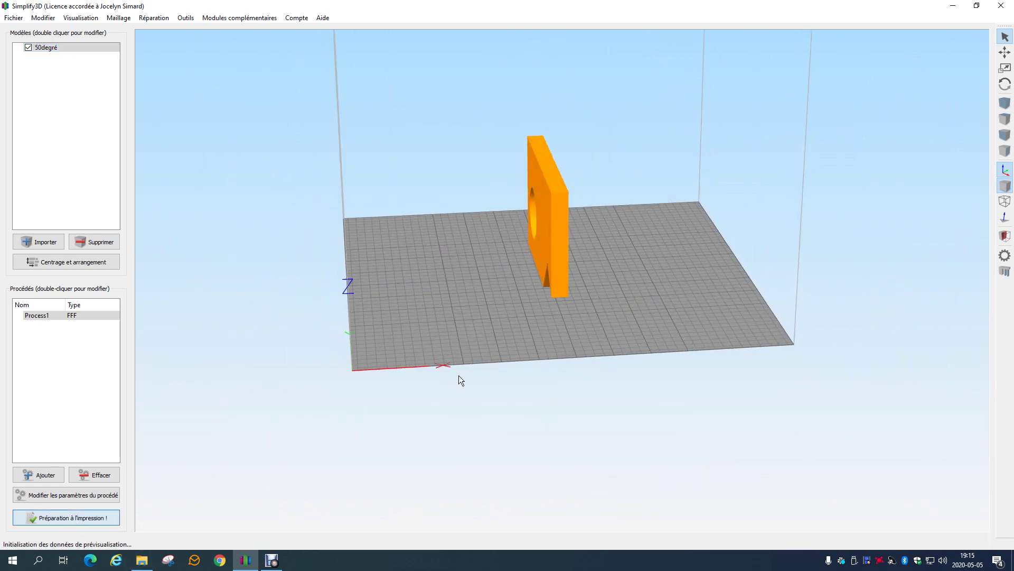
scroll(602, 294, up, 3)
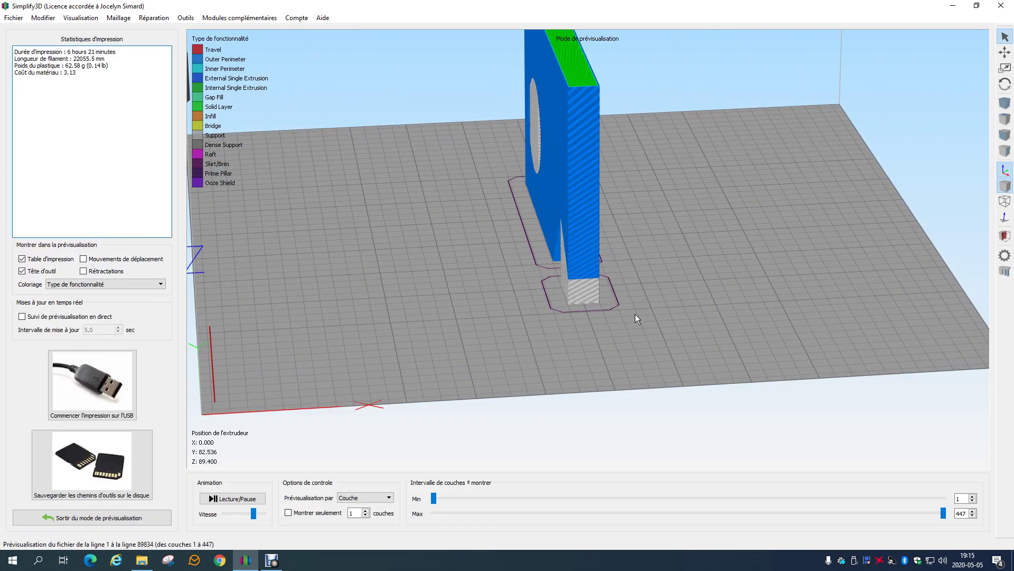
drag(945, 514, 491, 513)
drag(554, 352, 616, 241)
scroll(585, 420, up, 3)
scroll(616, 241, up, 3)
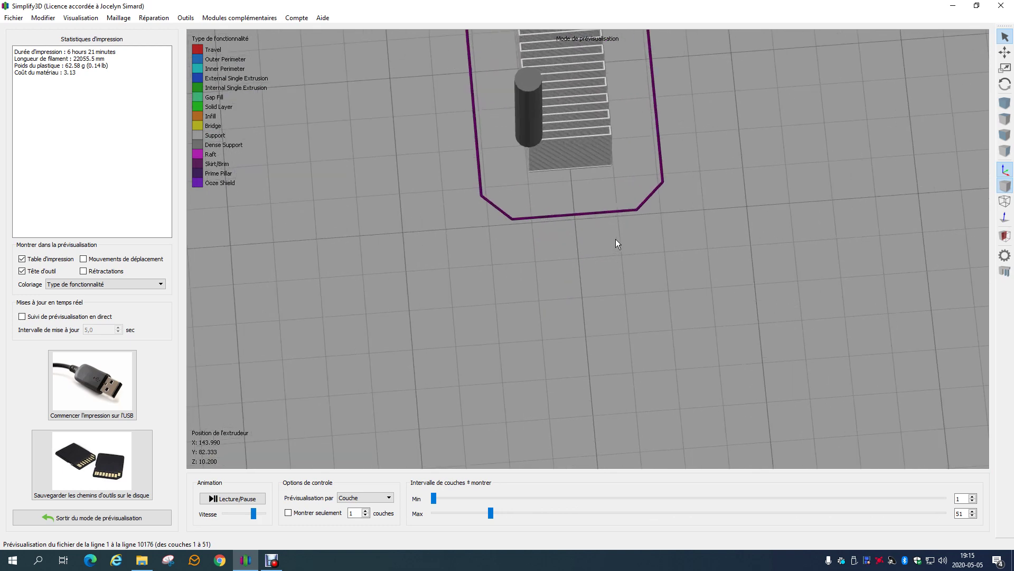
scroll(477, 310, up, 2)
Examine the notch support from the side with the preview extended to layer 86, and reduce it to layer 46
drag(521, 305, 526, 328)
right_drag(527, 328, 602, 486)
drag(494, 515, 536, 513)
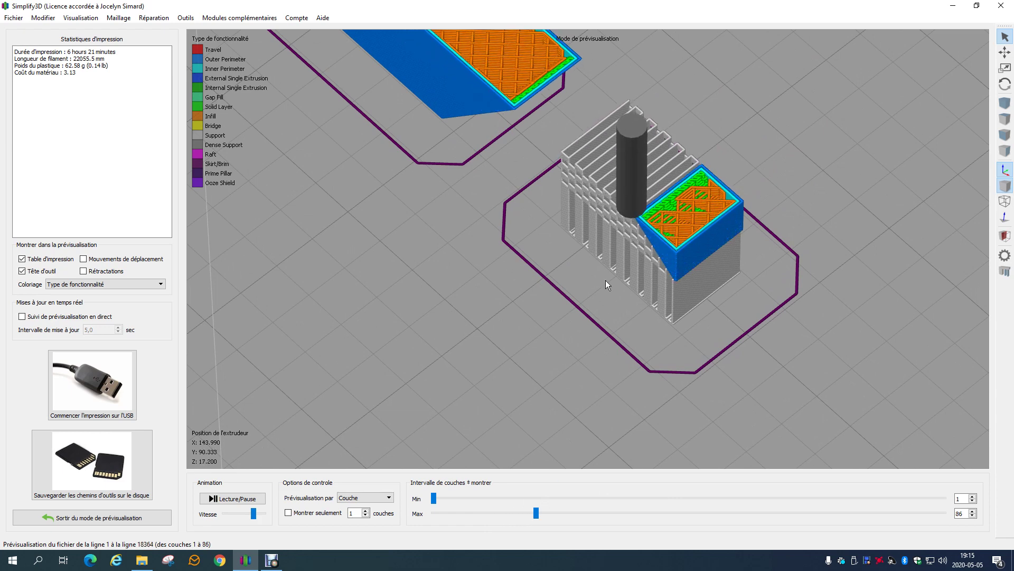
drag(573, 353, 703, 325)
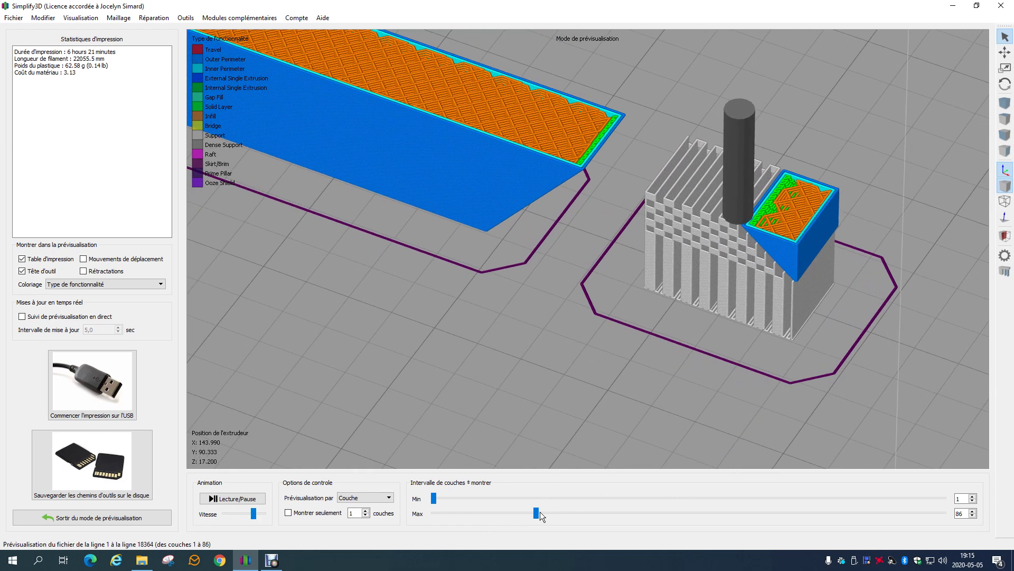
drag(545, 514, 486, 507)
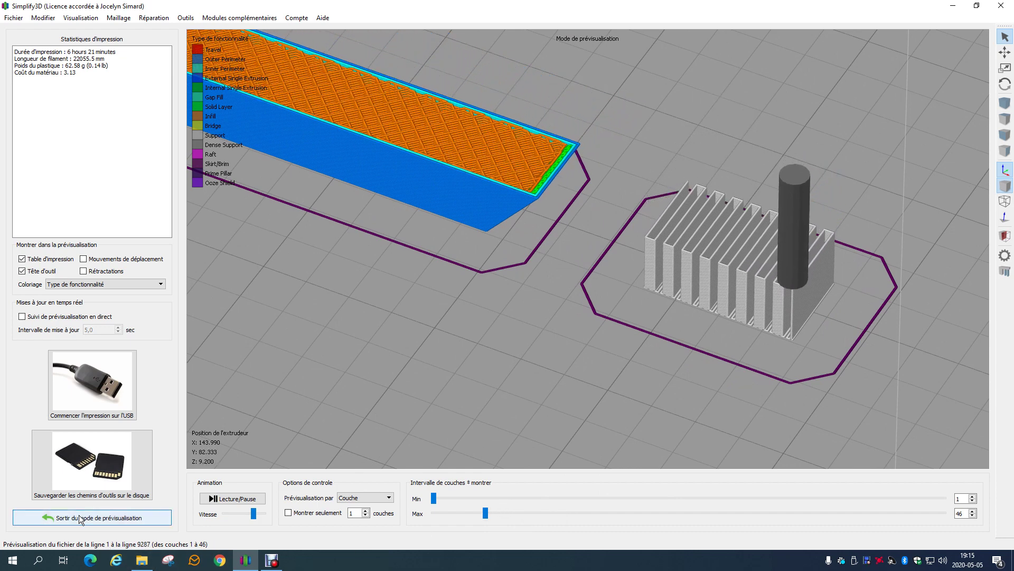
Set Process1's support fill angle to 90 degrees and slice to examine the fill lines beneath the notch up to layer 68
click(79, 518)
click(71, 313)
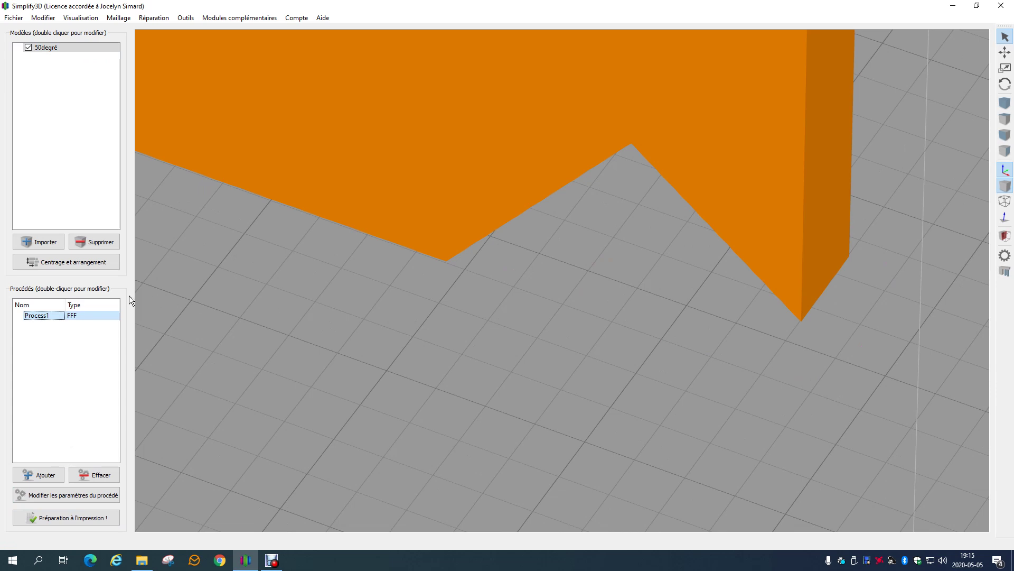
double_click(93, 315)
click(464, 205)
double_click(625, 371)
text(90)
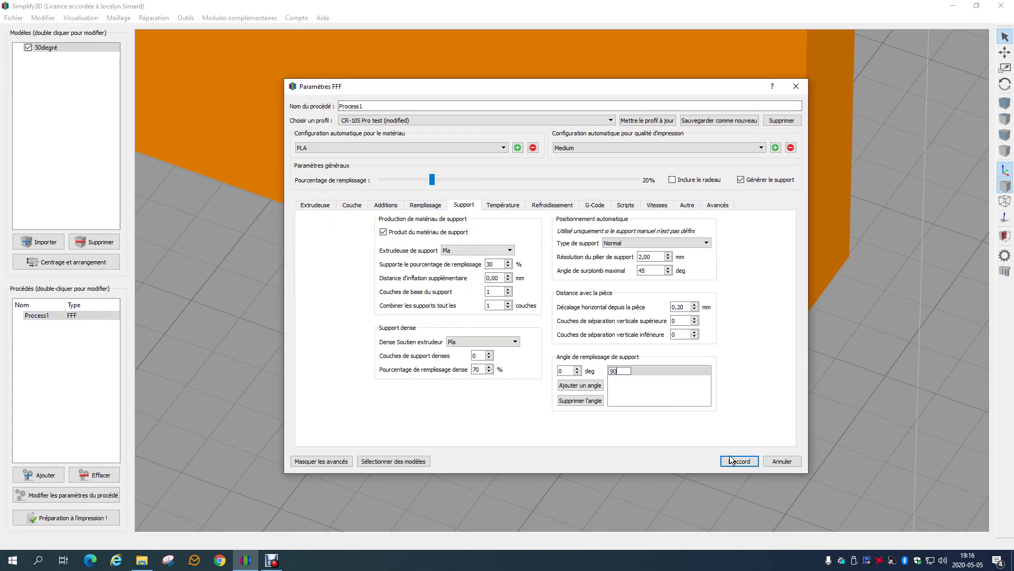
click(730, 460)
click(74, 515)
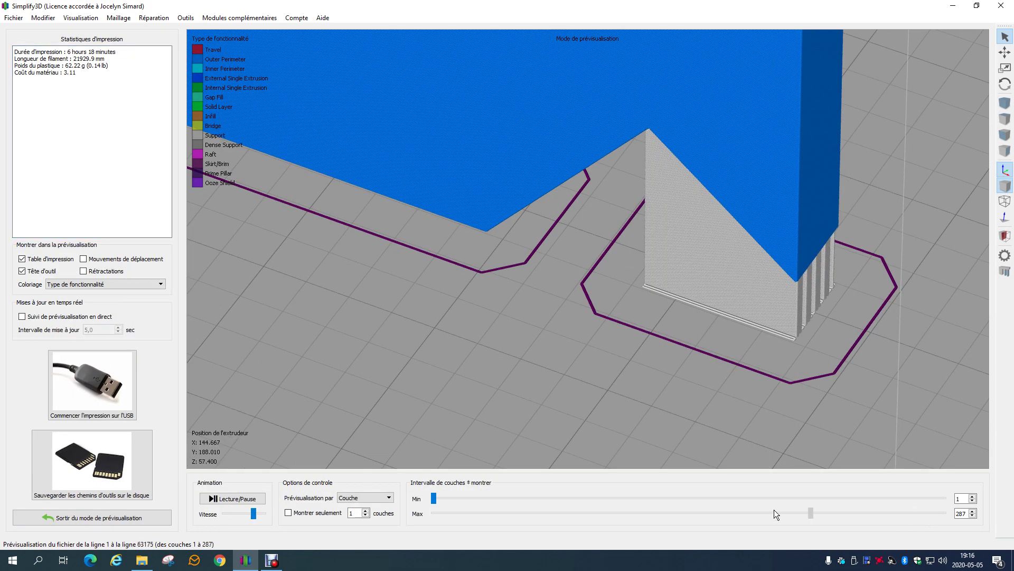
drag(775, 513, 510, 512)
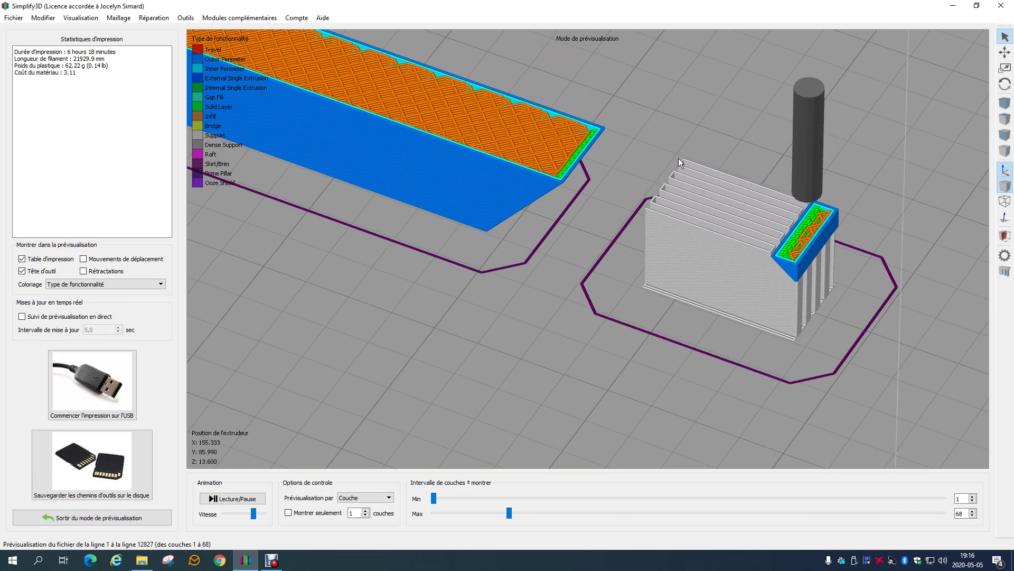
Exit the preview, review the fill angle and dense support options in Process1's support settings, and accept them unchanged
click(84, 517)
click(47, 316)
double_click(48, 316)
click(464, 205)
click(634, 371)
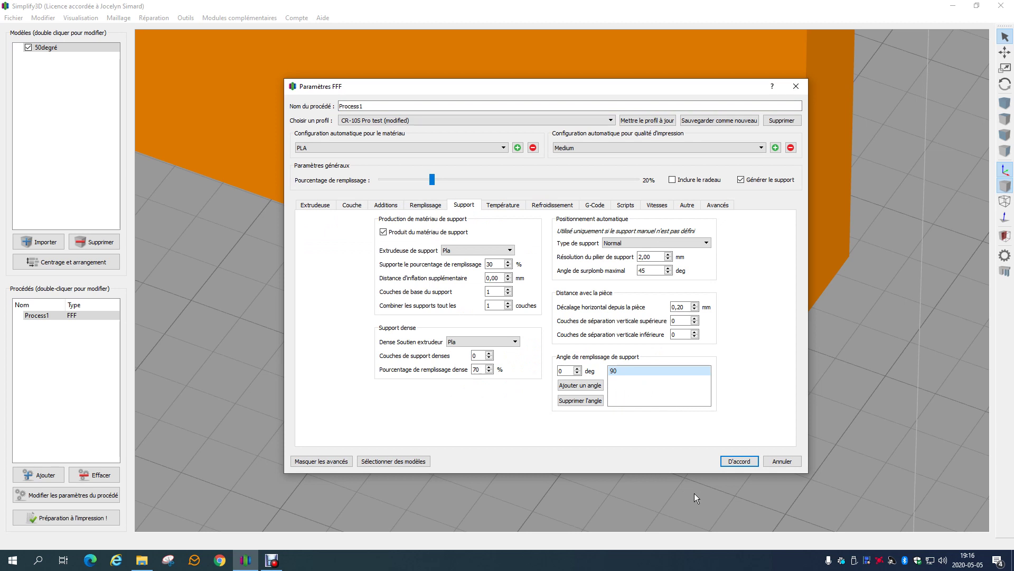
click(488, 344)
click(488, 344)
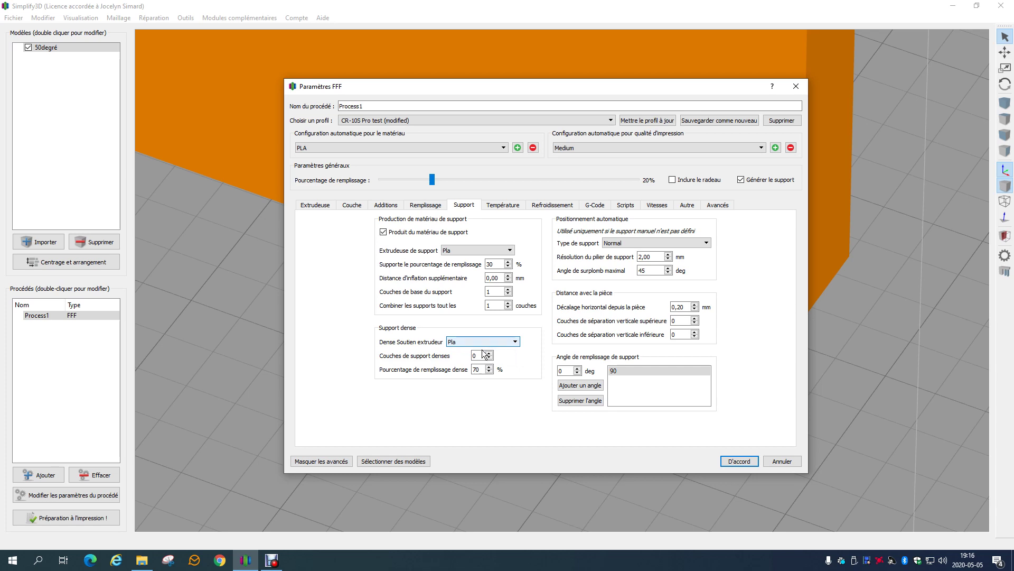
click(739, 461)
Slice the part and limit the preview to layers 1 to 269 to examine where the support meets the round hole's upper edge
drag(314, 246, 499, 356)
click(572, 309)
scroll(572, 309, down, 5)
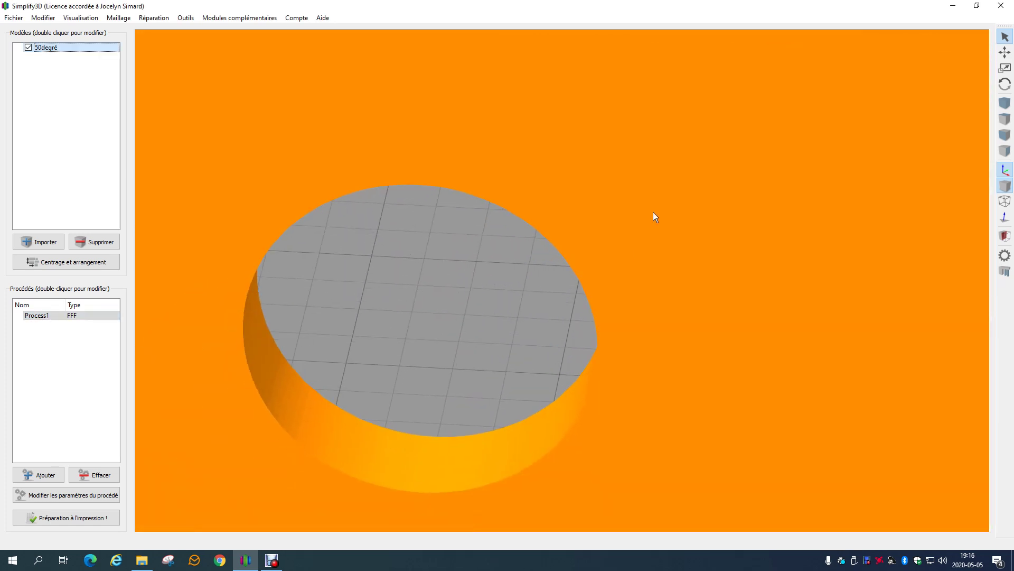
click(32, 517)
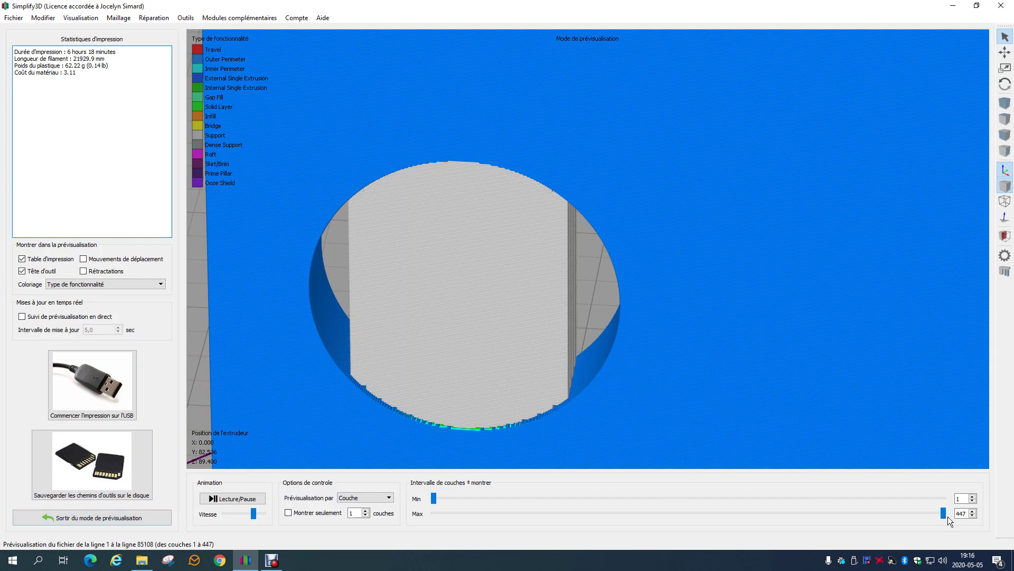
drag(941, 514, 786, 504)
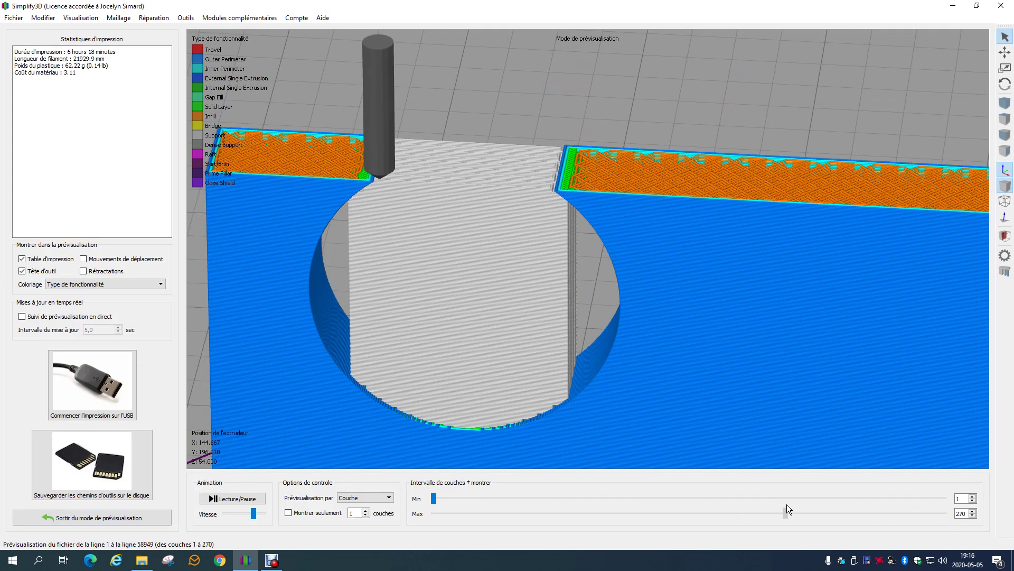
scroll(496, 208, up, 5)
drag(354, 263, 495, 273)
scroll(523, 296, up, 6)
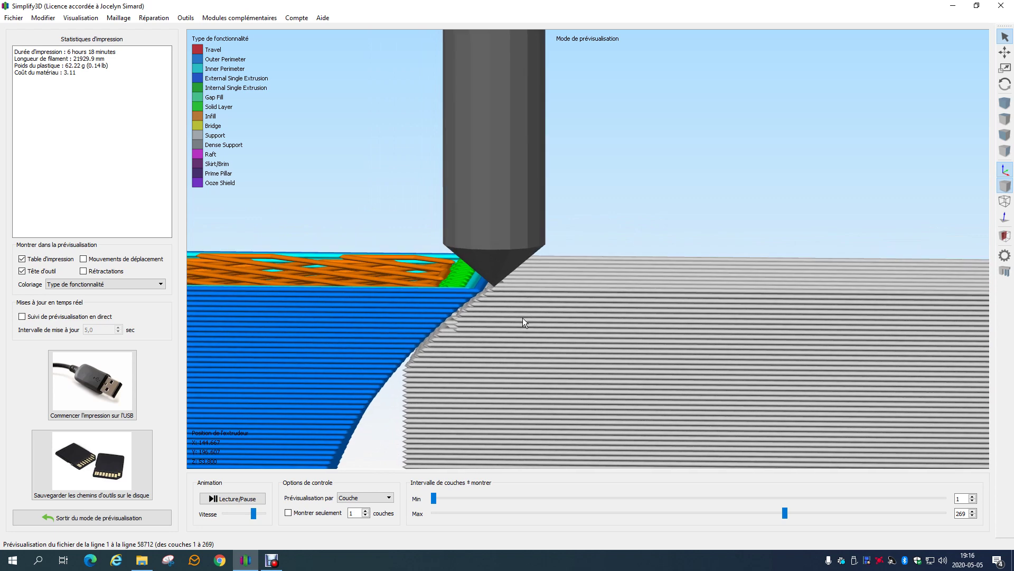
scroll(517, 323, up, 4)
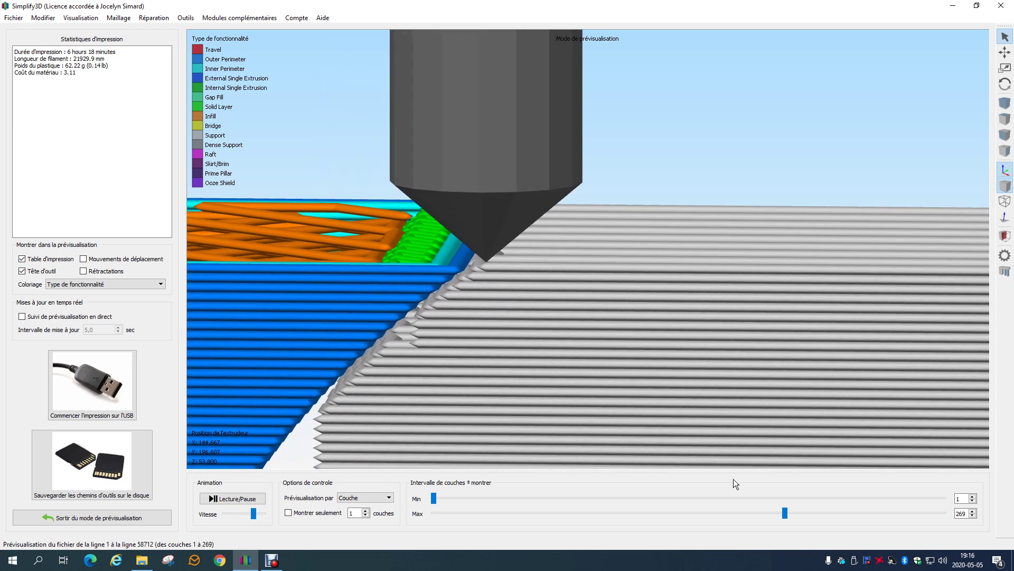
Lower the preview's maximum layer to 264, examine the support contact at the round hole's edge, and exit the preview
drag(784, 514, 778, 512)
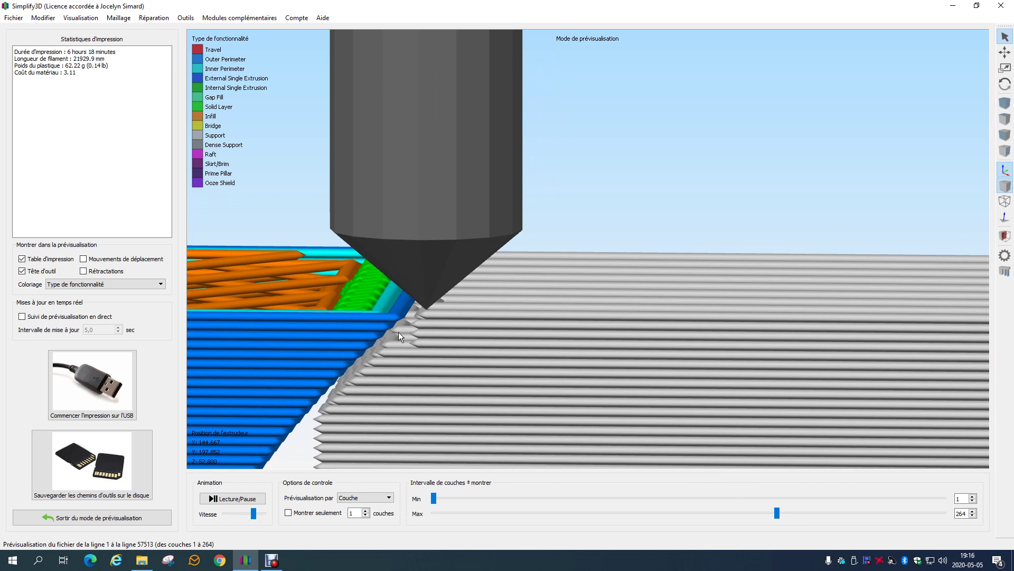
scroll(480, 365, down, 2)
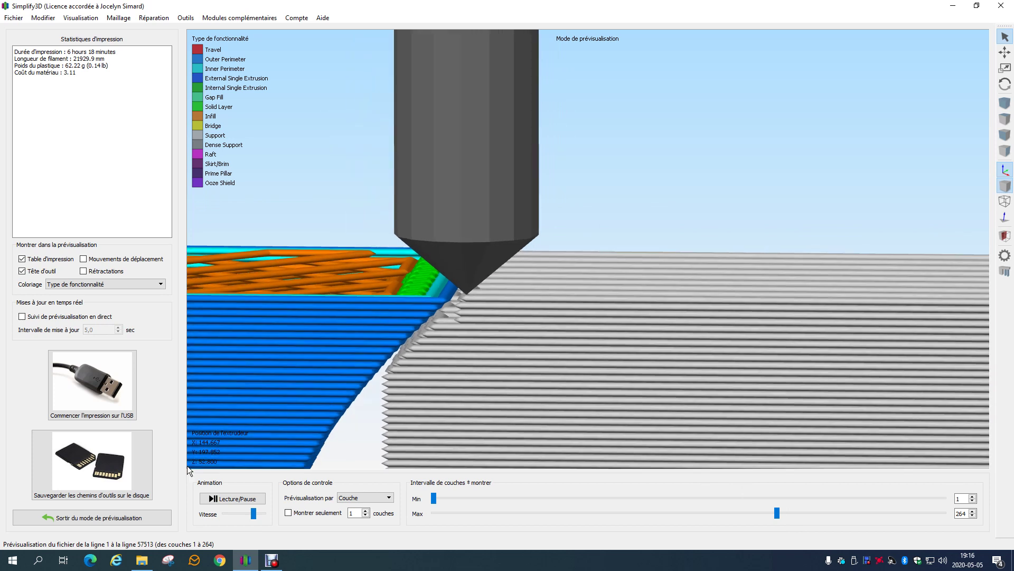
click(116, 516)
Set Process1's support infill percentage to 20% and slice the part
double_click(60, 314)
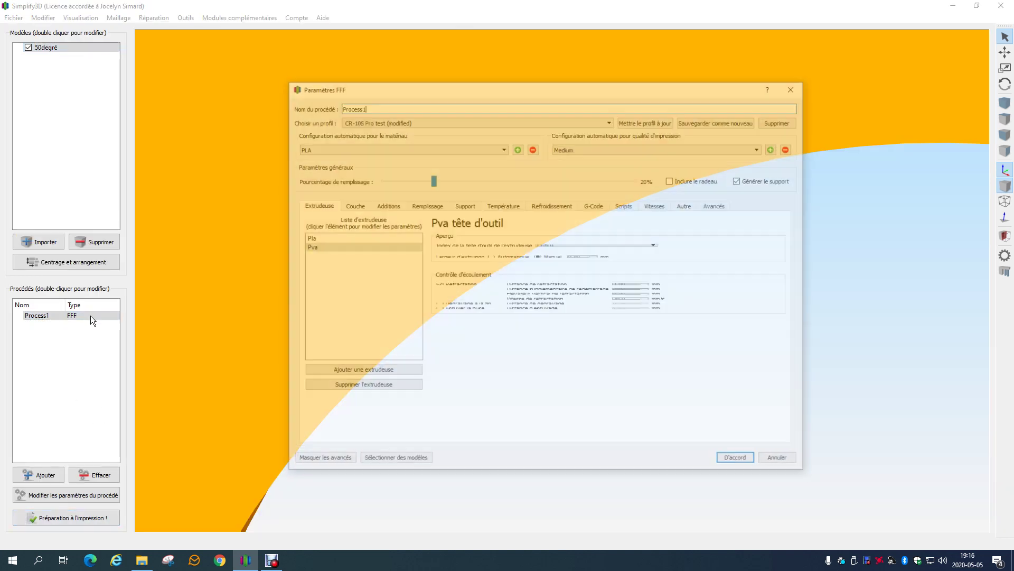
click(464, 204)
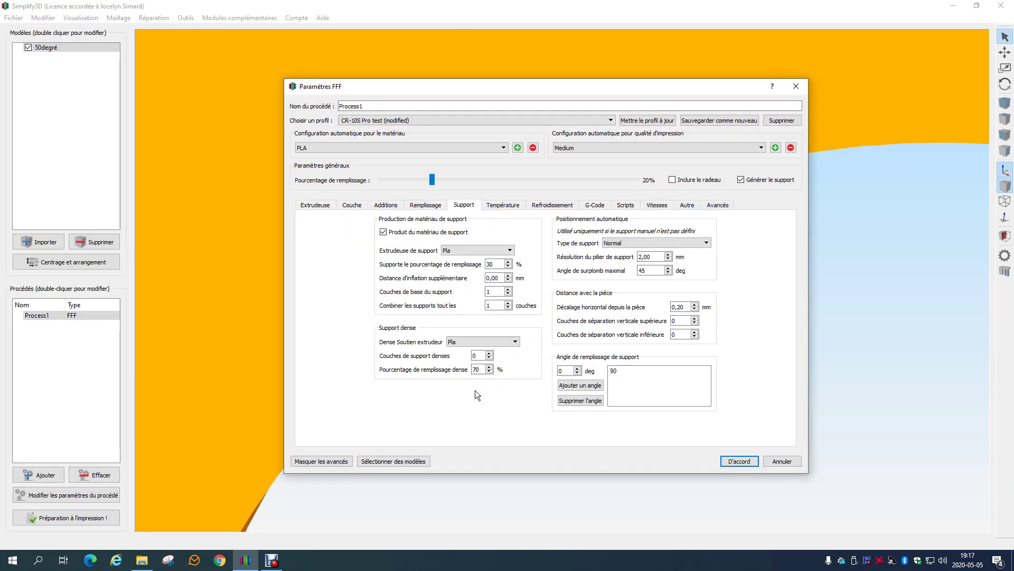
double_click(501, 262)
text(20)
click(739, 462)
click(99, 520)
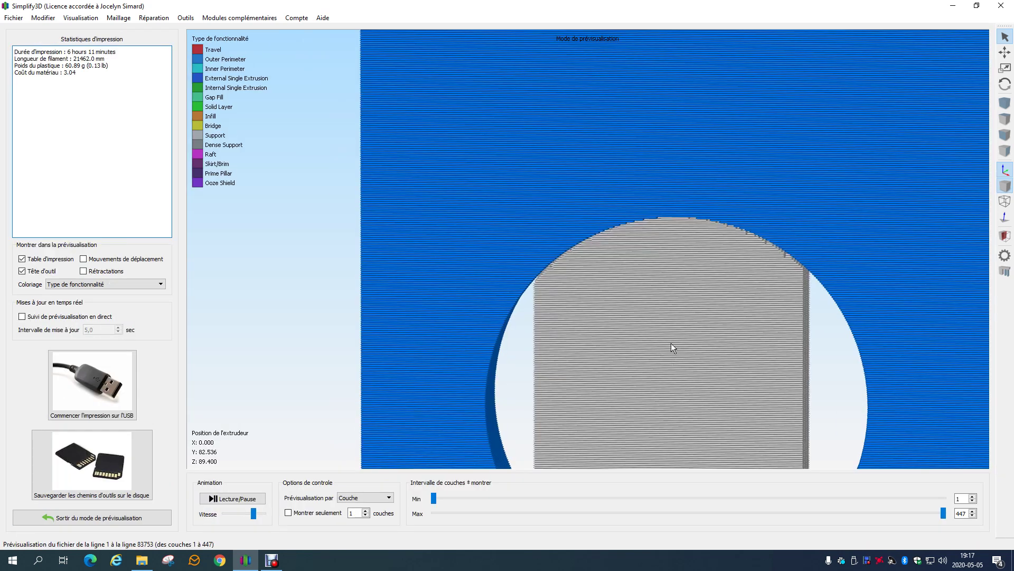
Limit the preview to layers 1 to 224 and examine the support walls and their spacing inside the round hole
scroll(682, 275, up, 5)
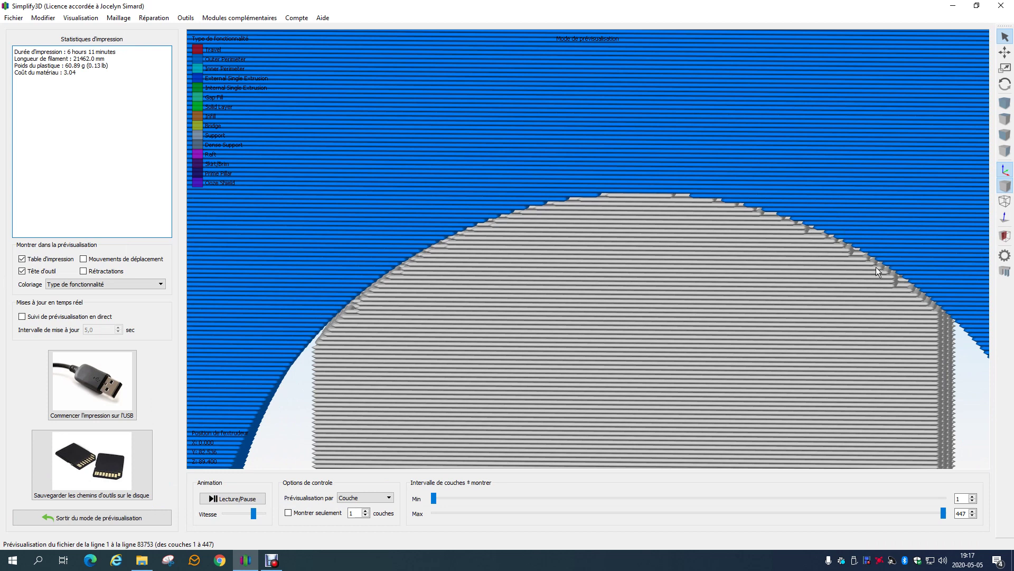
drag(869, 283, 685, 256)
drag(944, 512, 727, 502)
drag(734, 370, 673, 112)
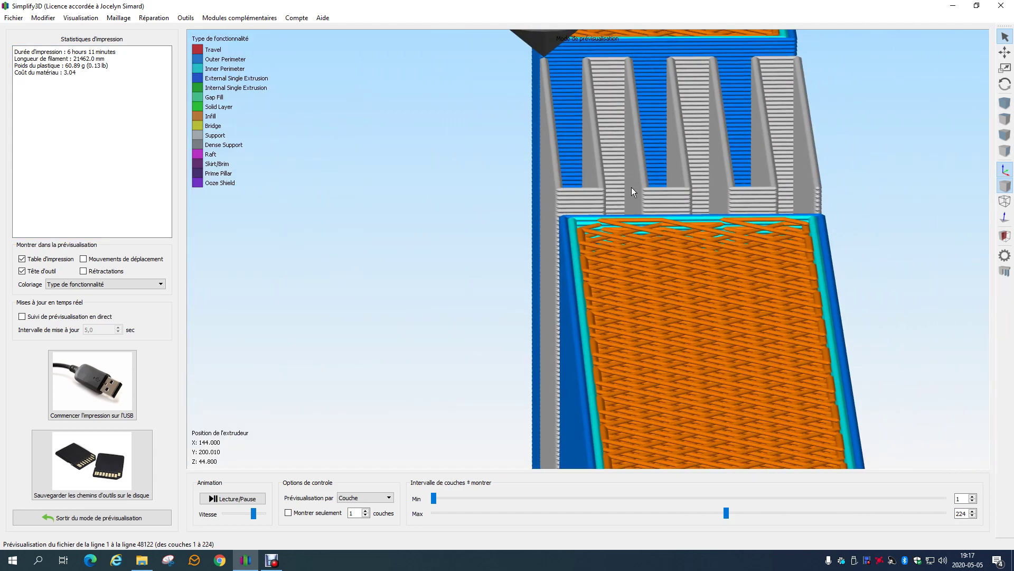
scroll(623, 201, up, 2)
drag(638, 182, 641, 80)
scroll(566, 141, up, 5)
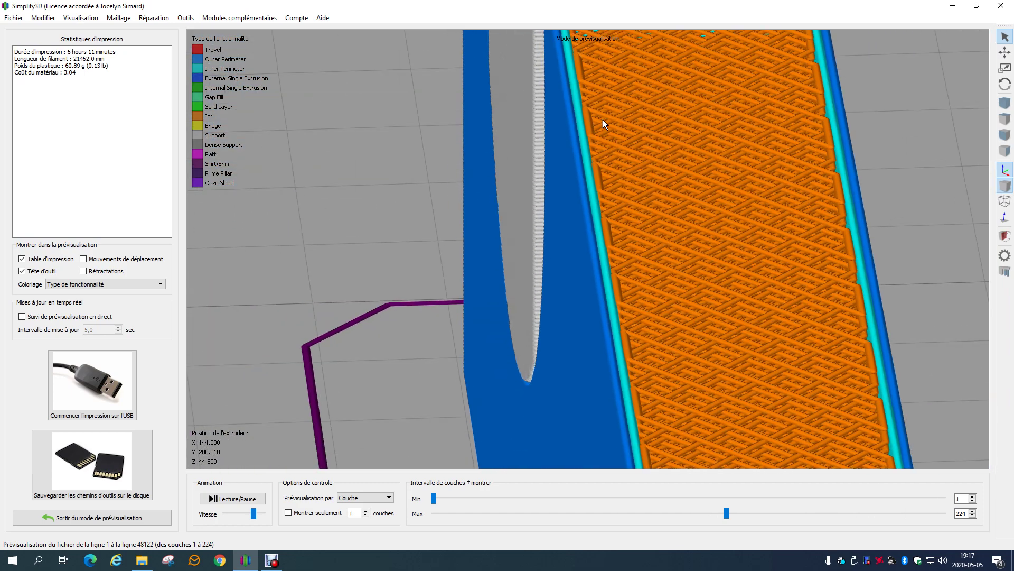
scroll(603, 118, down, 5)
drag(603, 118, 588, 198)
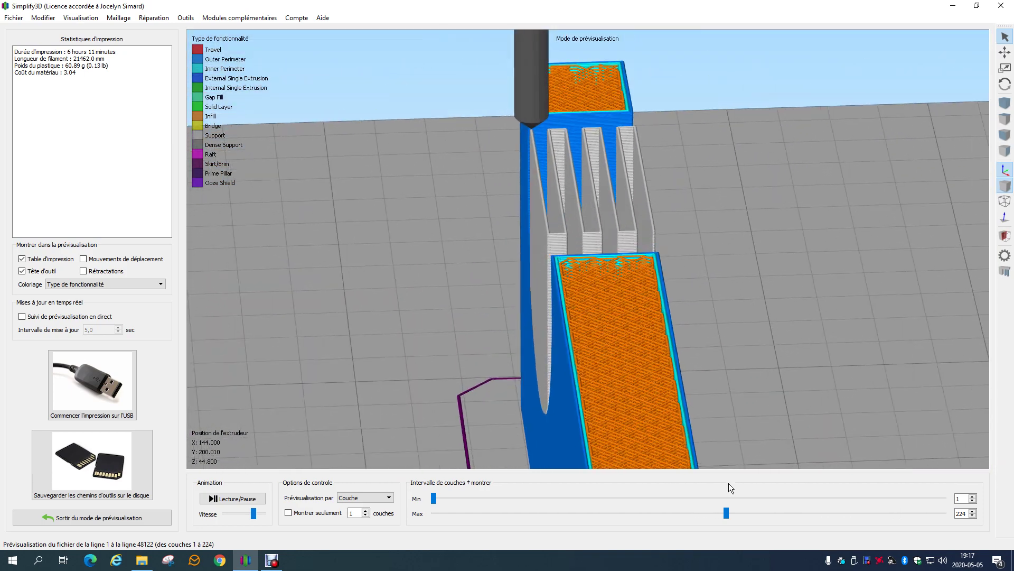
Extend the preview to layer 260, examine the support lines from above, and exit the preview
drag(727, 514, 770, 492)
drag(649, 125, 556, 112)
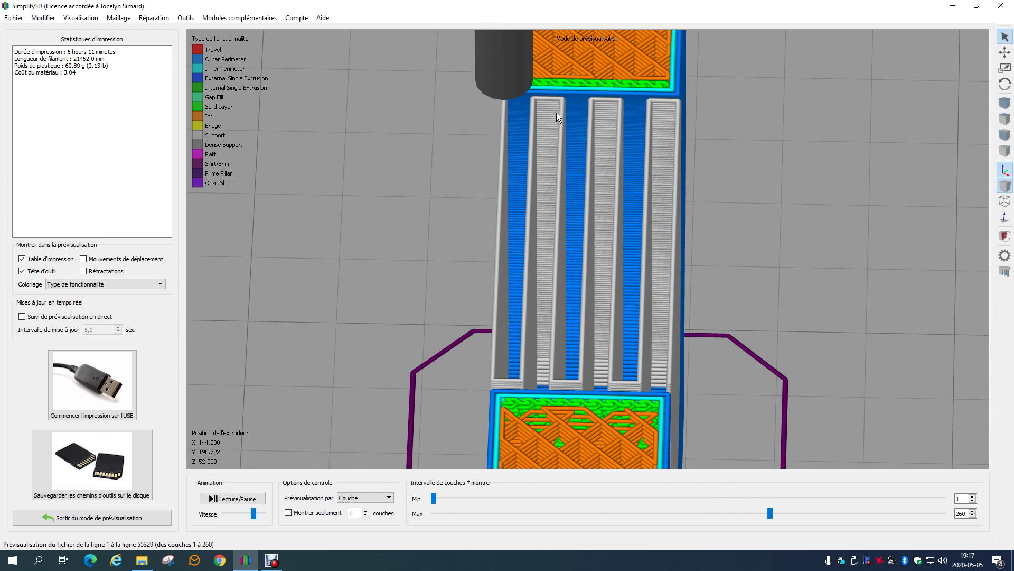
scroll(575, 94, up, 3)
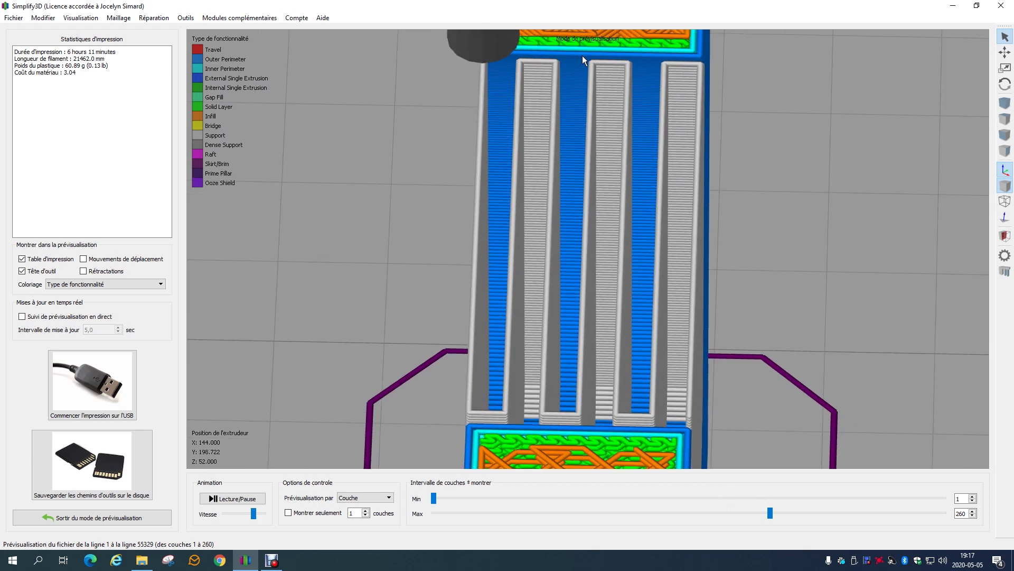
click(133, 519)
Set Process1's dense support to 2 layers with 80% dense infill and slice the part
double_click(59, 315)
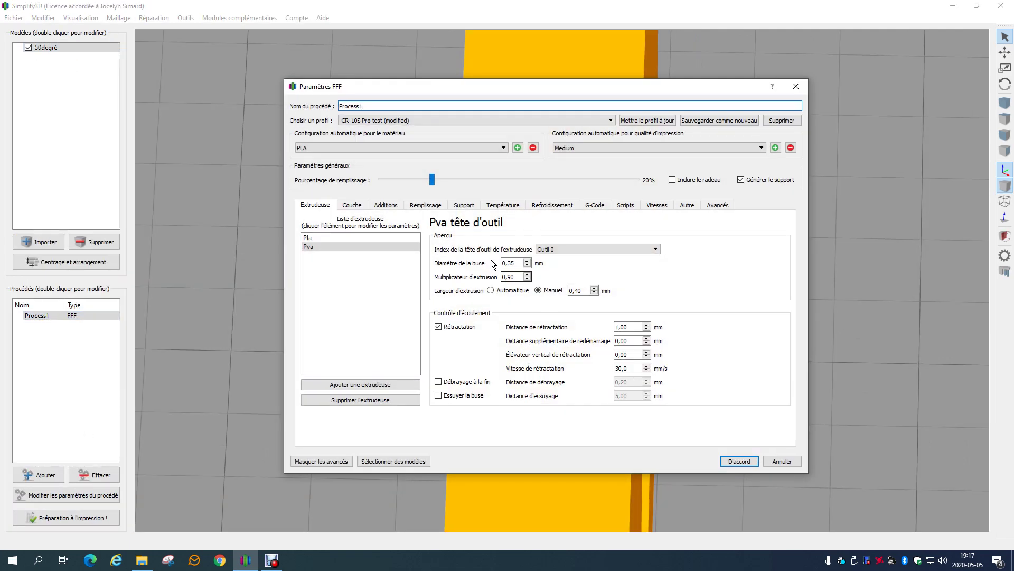
click(426, 205)
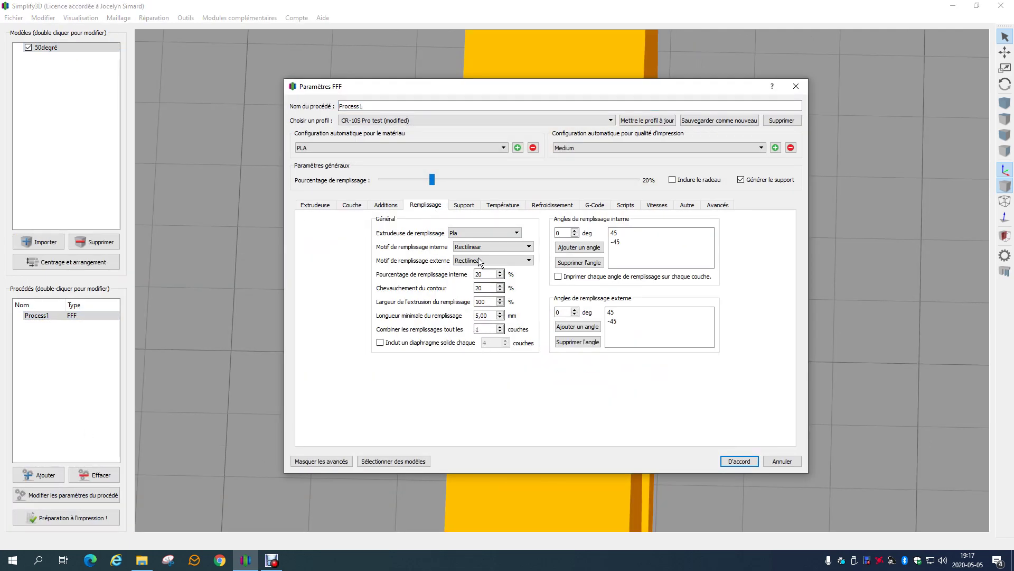
click(464, 205)
click(478, 355)
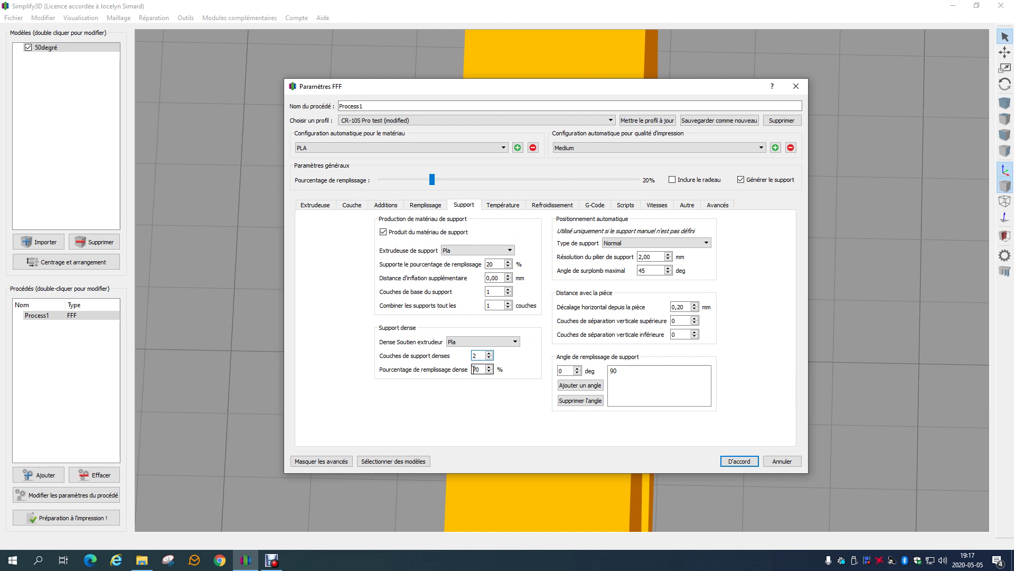
double_click(484, 371)
text(80)
click(740, 461)
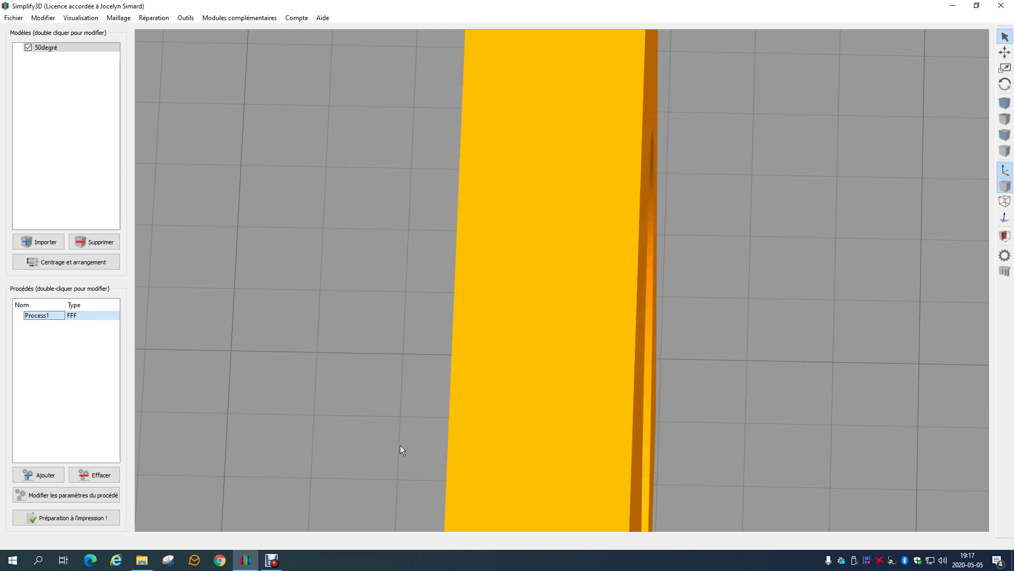
click(72, 512)
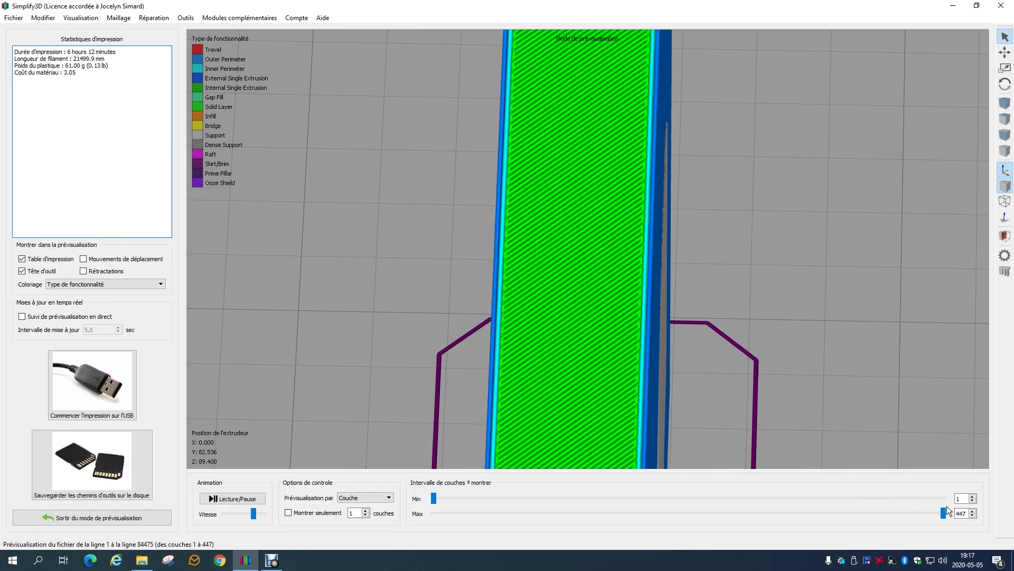
Limit the preview to layers 1 to 295 to show the dense support beneath the round hole's upper edge
drag(947, 507, 788, 495)
scroll(467, 243, up, 5)
drag(467, 243, 604, 325)
drag(787, 512, 797, 512)
drag(684, 433, 717, 352)
drag(711, 201, 626, 303)
drag(799, 511, 819, 508)
drag(496, 283, 476, 233)
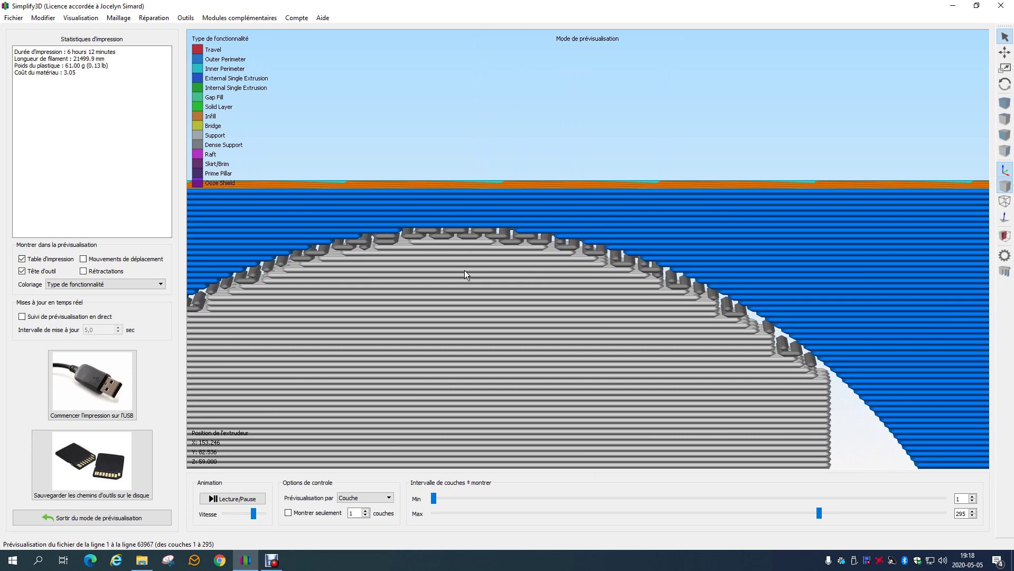
Examine the dense support layers and their gap to the hole's arch from several angles, and exit the preview
scroll(465, 270, up, 5)
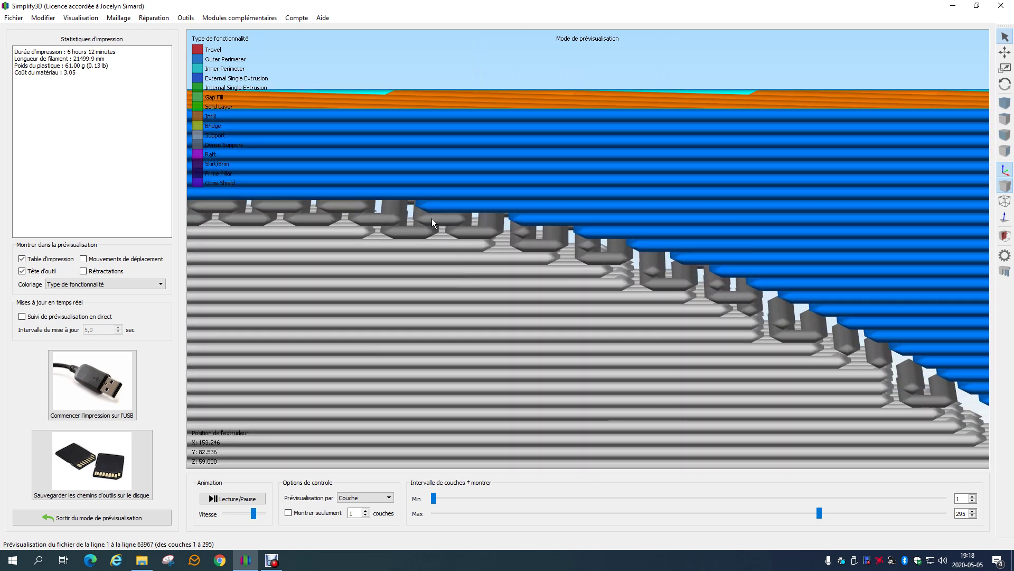
scroll(442, 215, down, 5)
scroll(590, 295, up, 2)
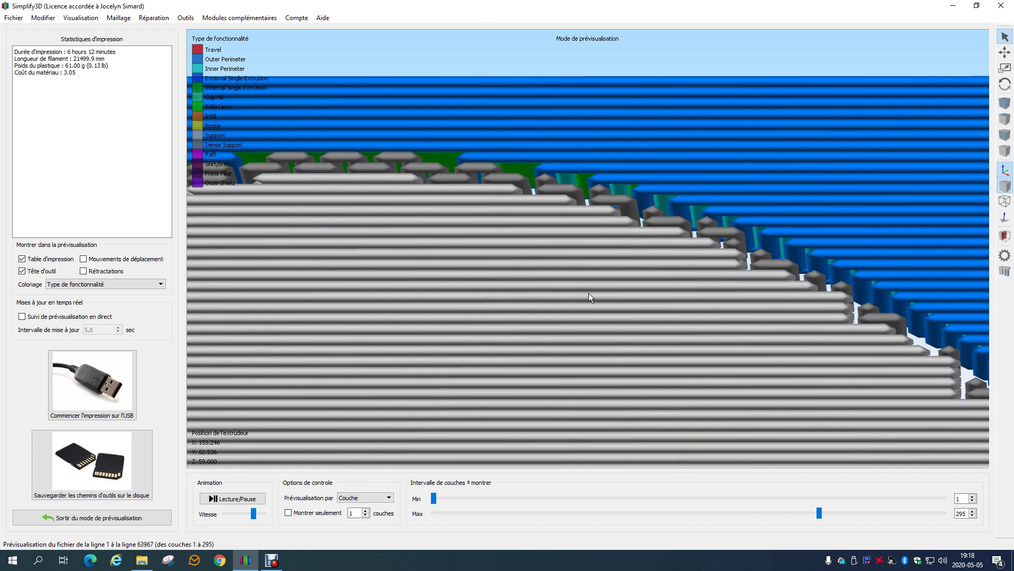
drag(588, 299, 588, 282)
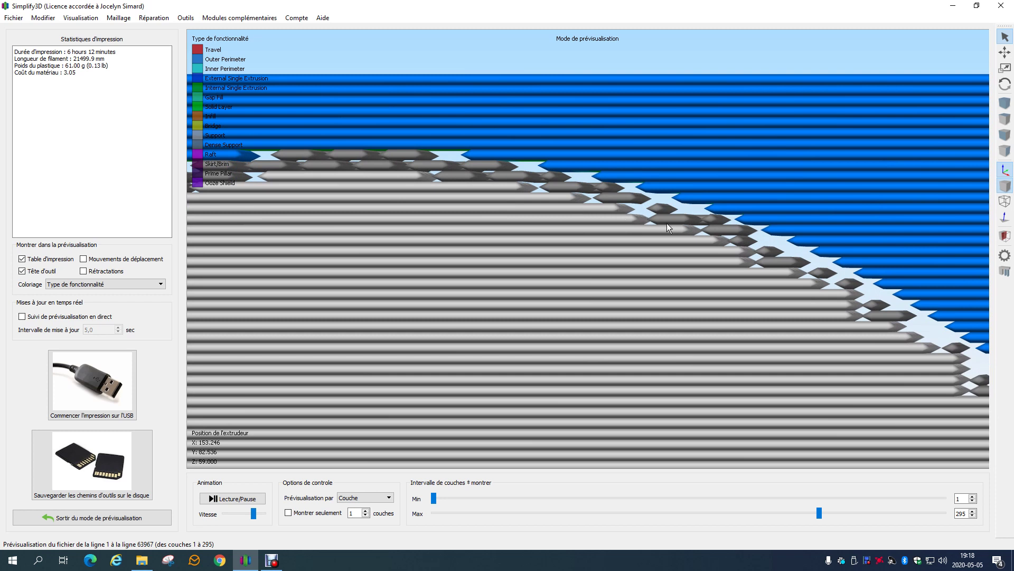
drag(673, 189, 673, 193)
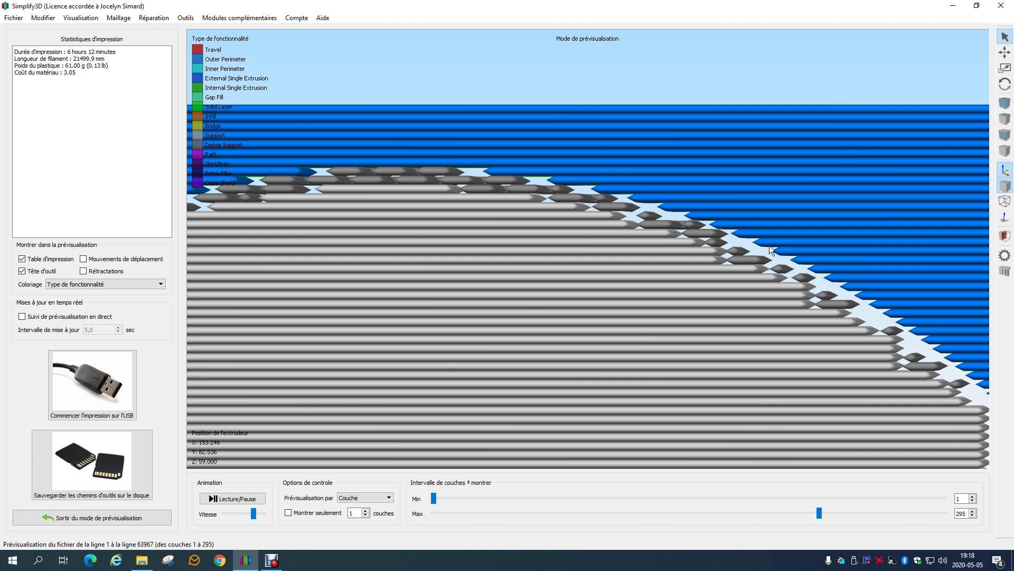
drag(753, 243, 753, 284)
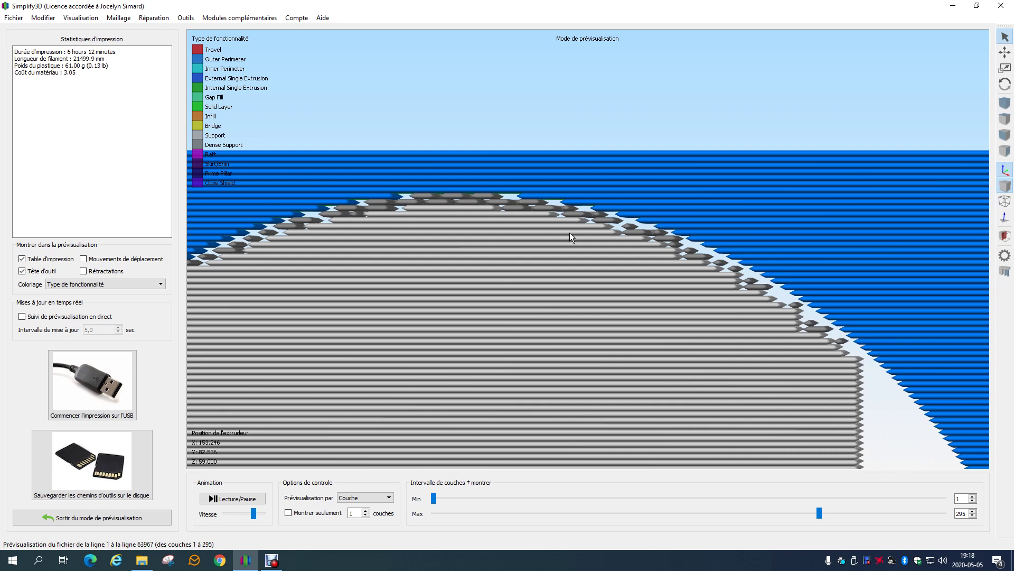
drag(693, 298, 687, 300)
mouse_move(832, 391)
mouse_down()
mouse_move(774, 383)
mouse_move(825, 388)
mouse_up()
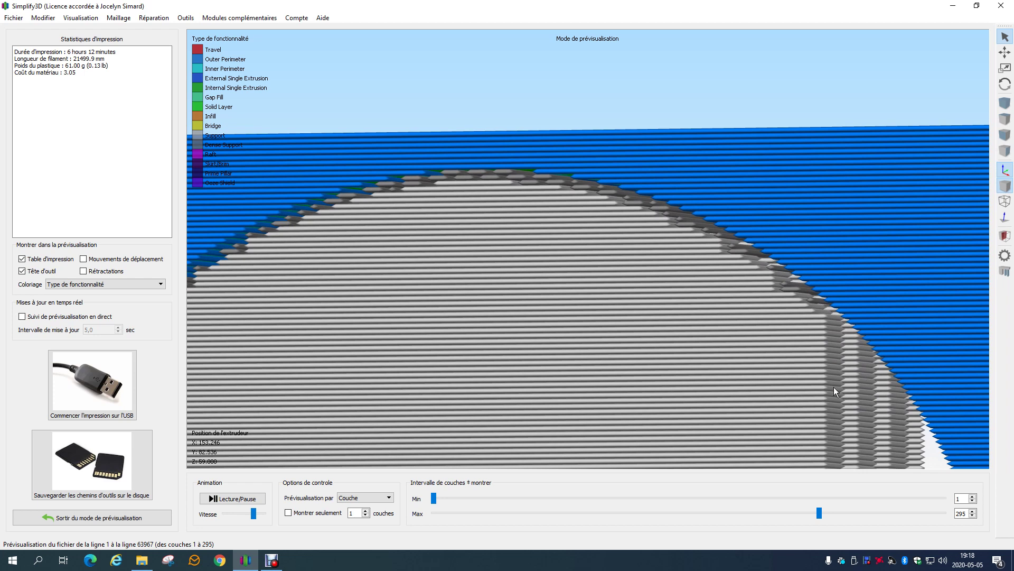
drag(602, 347, 603, 314)
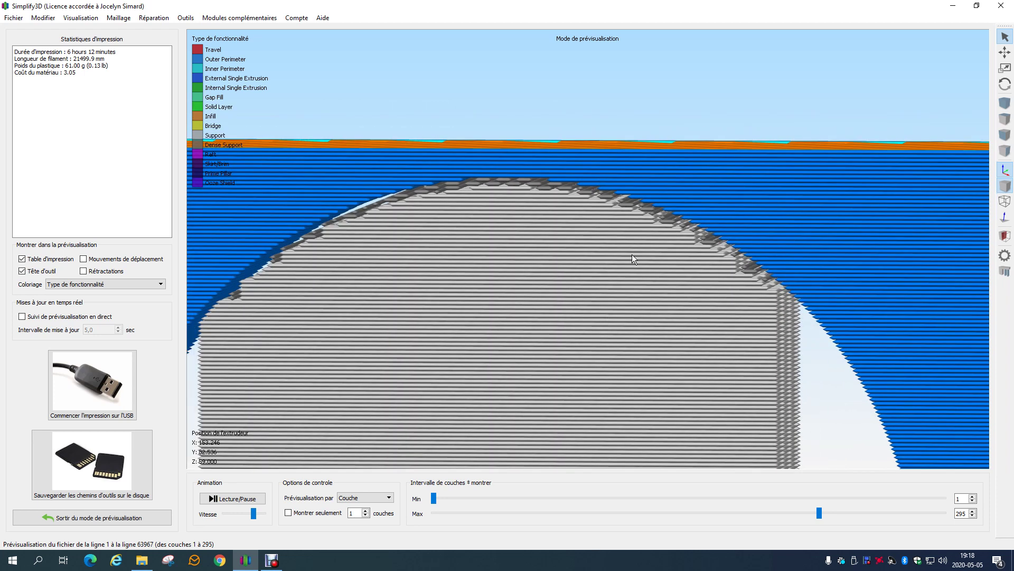
scroll(585, 413, down, 5)
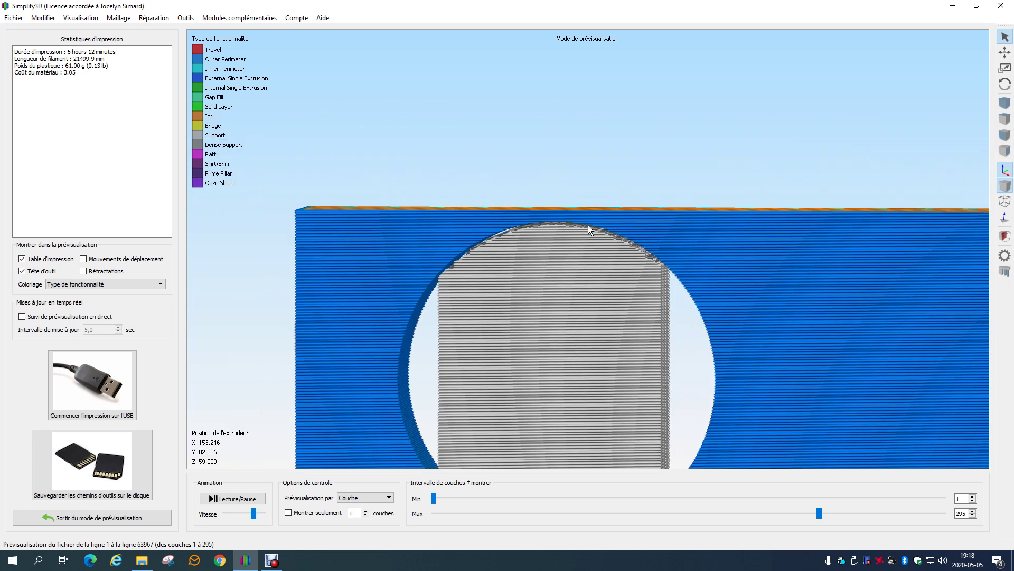
click(132, 518)
Set Process1's dense support layers to 4 and slice the part
double_click(68, 319)
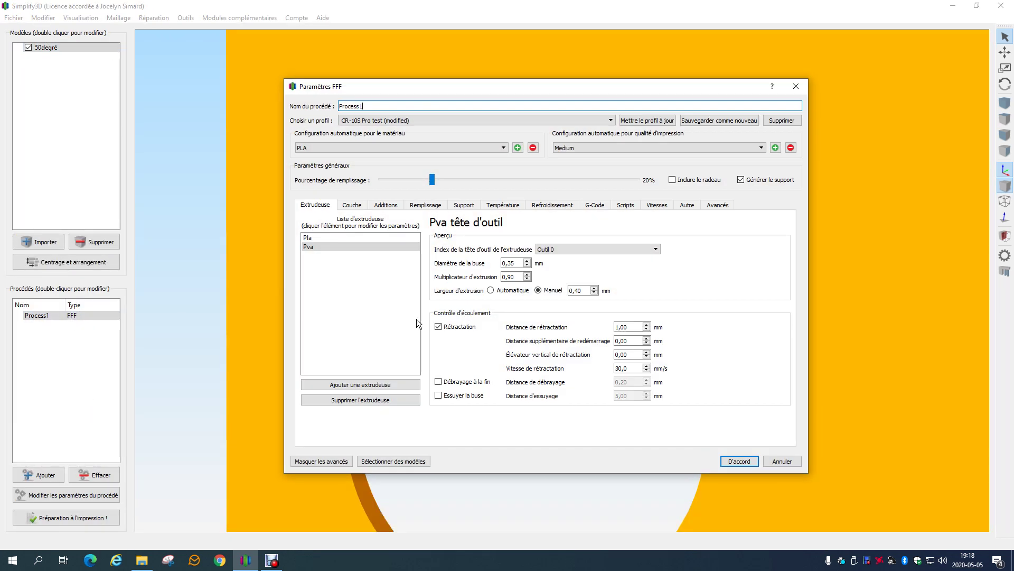
click(470, 208)
click(476, 356)
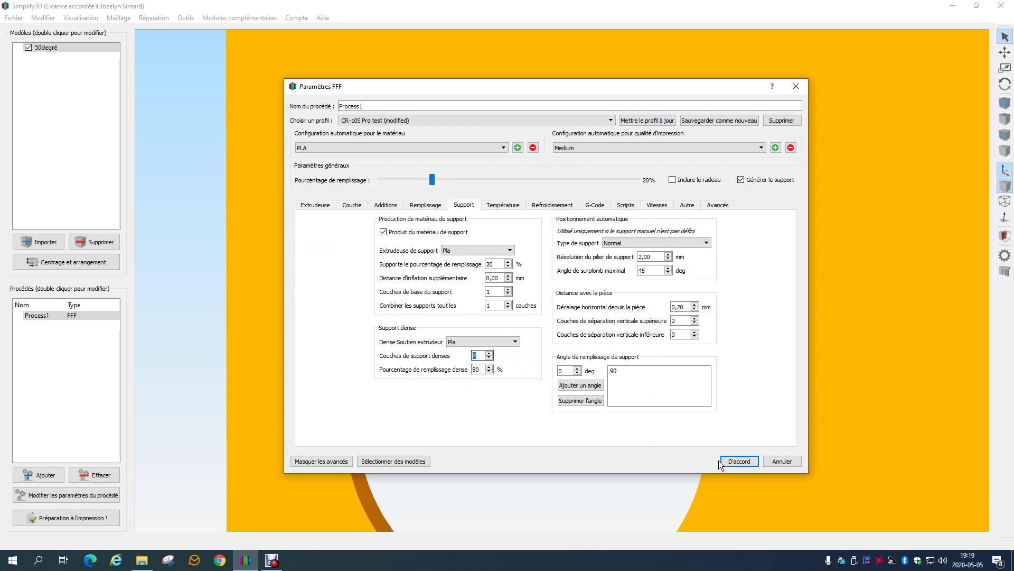
click(737, 461)
click(45, 523)
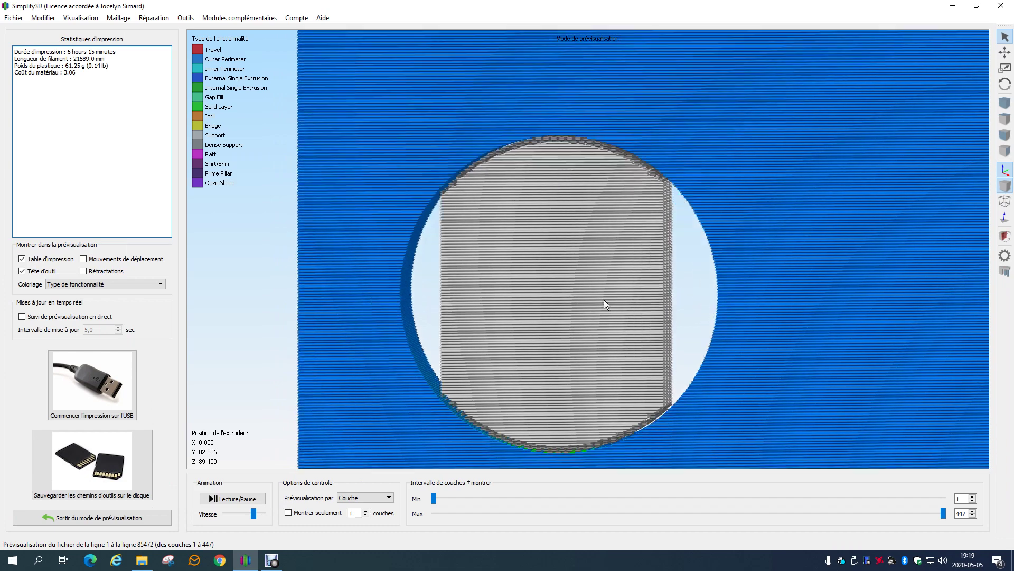
Examine the dense support band along the top of the round hole up close, and exit the preview
drag(603, 300, 598, 386)
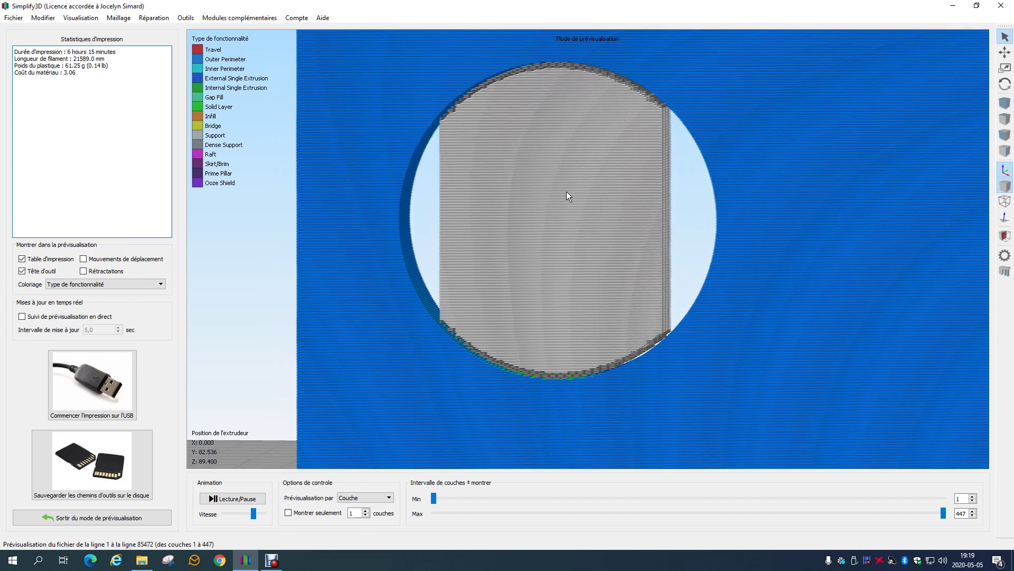
scroll(568, 208, up, 6)
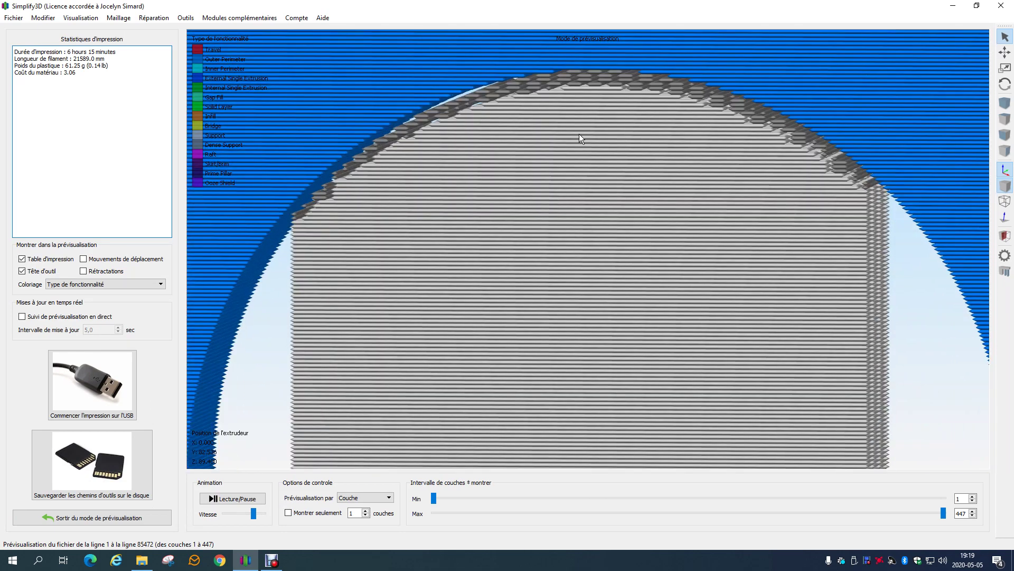
right_drag(579, 138, 580, 295)
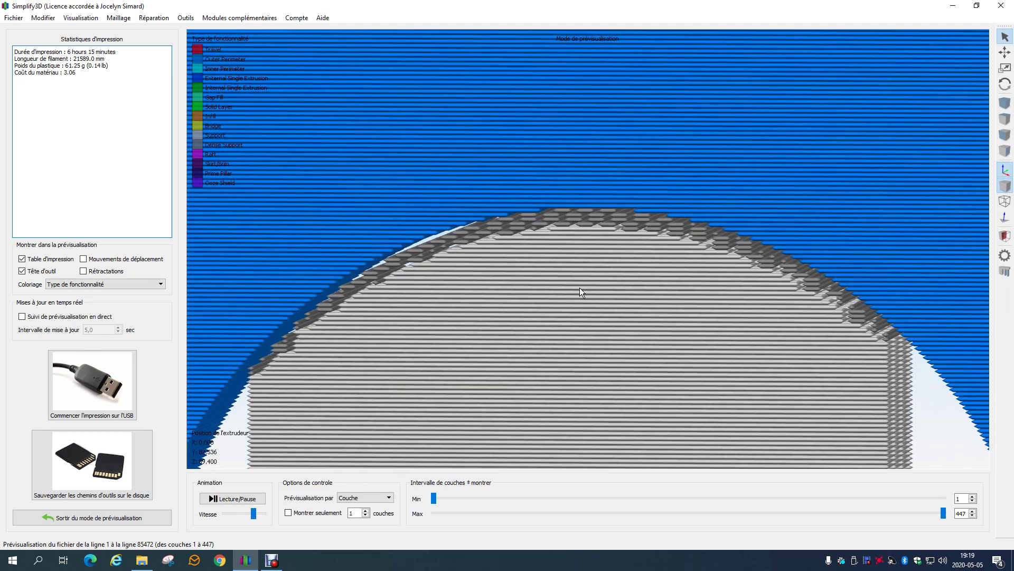
scroll(579, 285, up, 3)
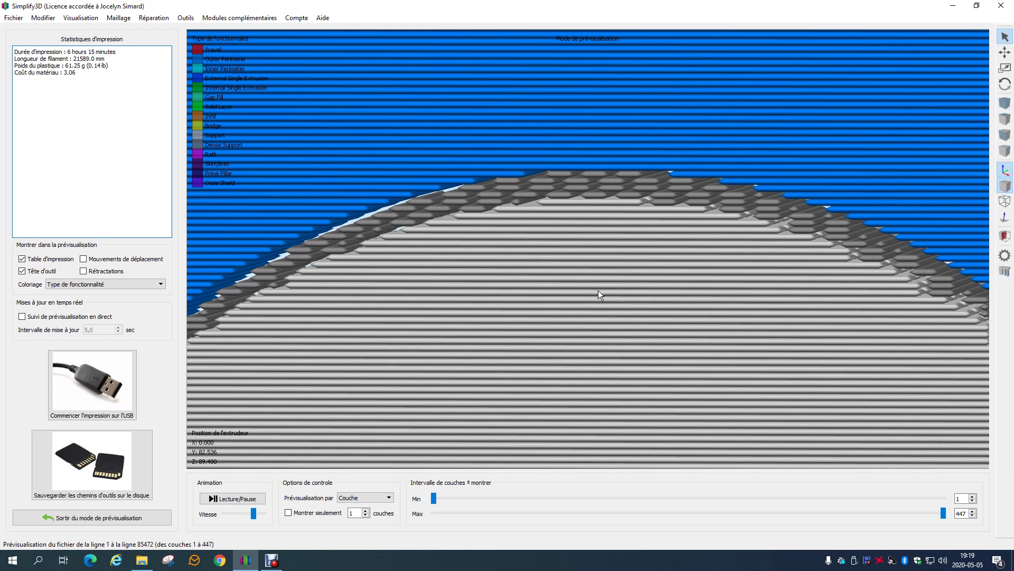
click(80, 517)
Reduce Process1's number of dense support layers, set the dense infill percentage to 60%, and slice the part
double_click(42, 315)
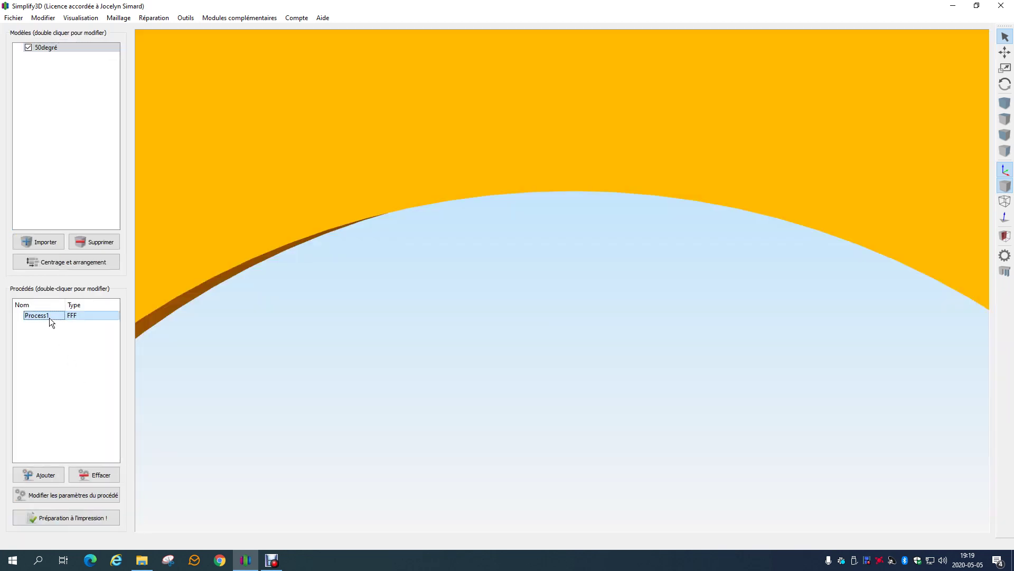
click(464, 205)
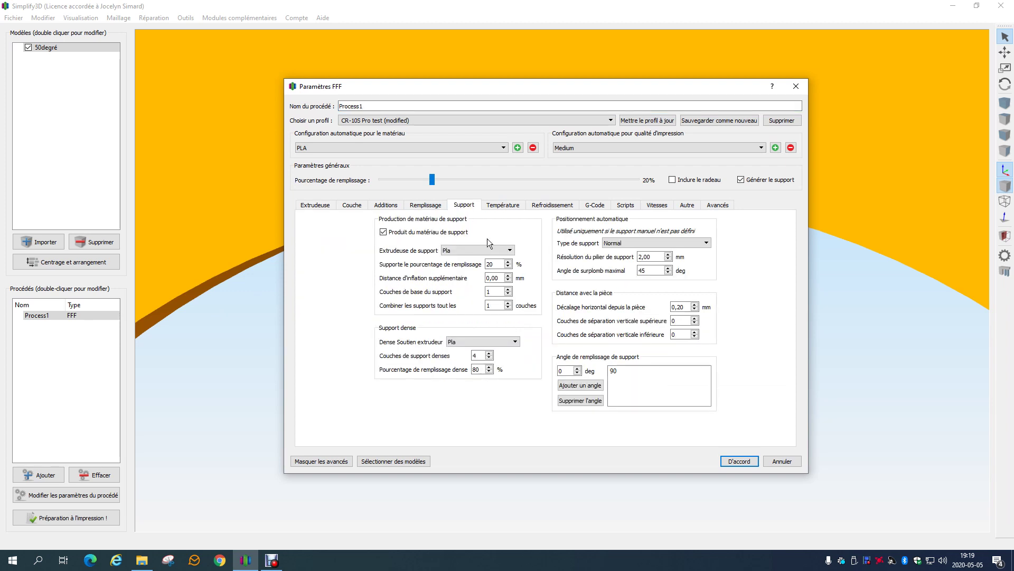
double_click(478, 356)
double_click(478, 370)
text(60)
click(738, 463)
click(79, 517)
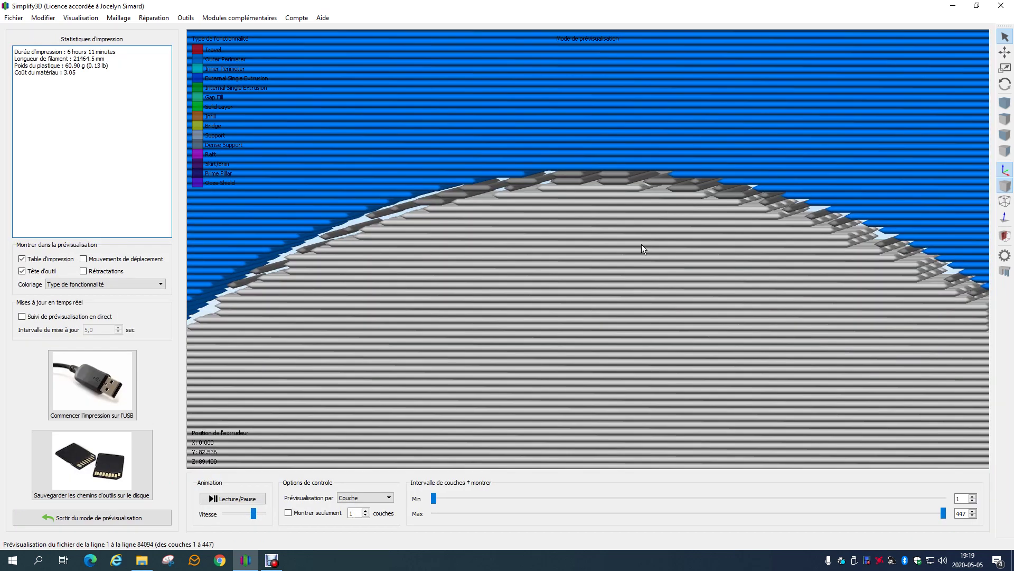
Examine the dense support layers beneath the round hole's arch up close, and exit the preview
drag(641, 244, 674, 181)
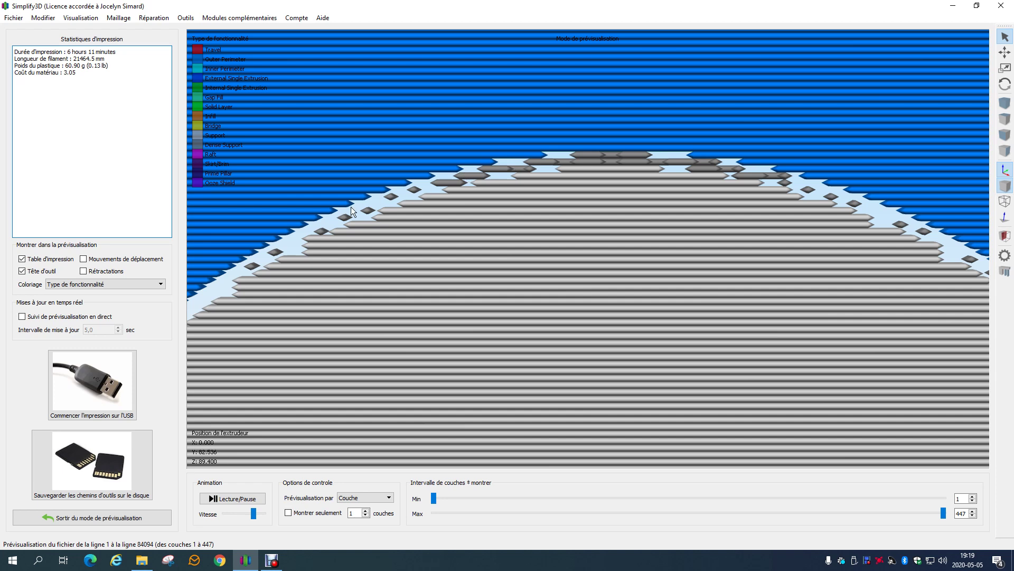
drag(263, 280, 315, 262)
click(109, 519)
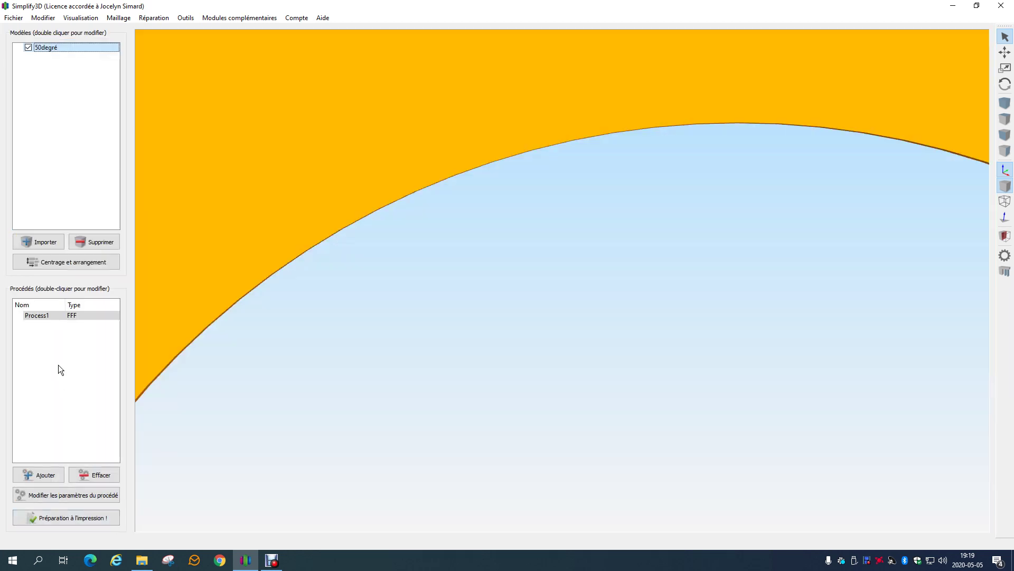
Set Process1's dense infill percentage to 100% and preview the resulting dense support along the hole's arch
double_click(53, 316)
click(464, 205)
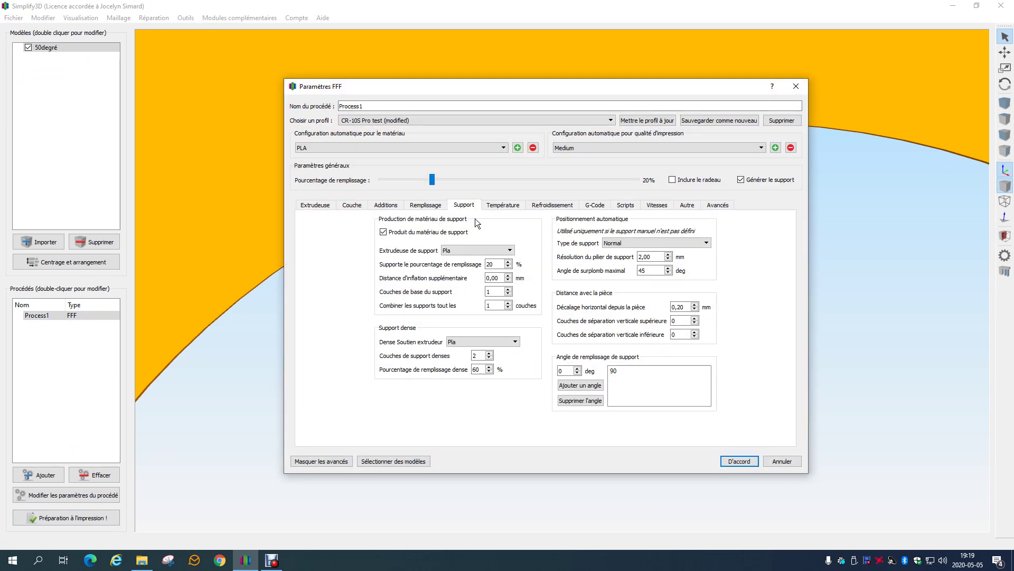
drag(482, 369, 415, 376)
text(100)
click(738, 461)
click(78, 518)
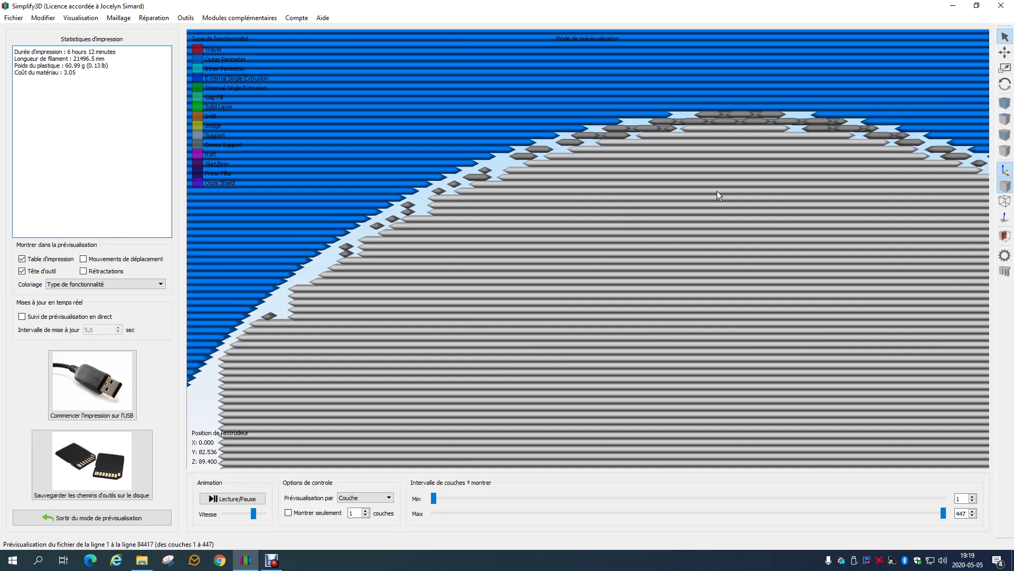
drag(708, 200, 672, 209)
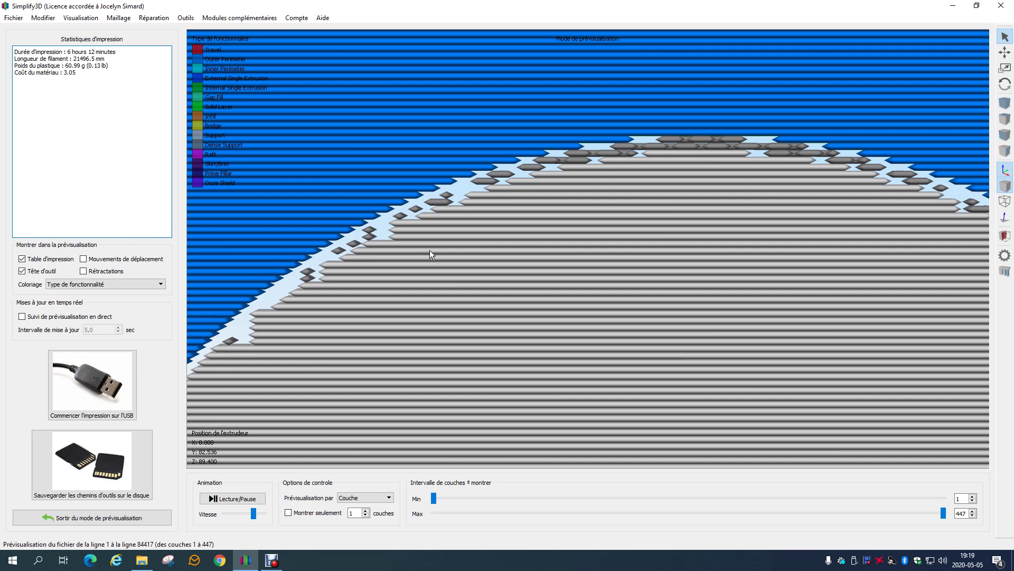
click(125, 515)
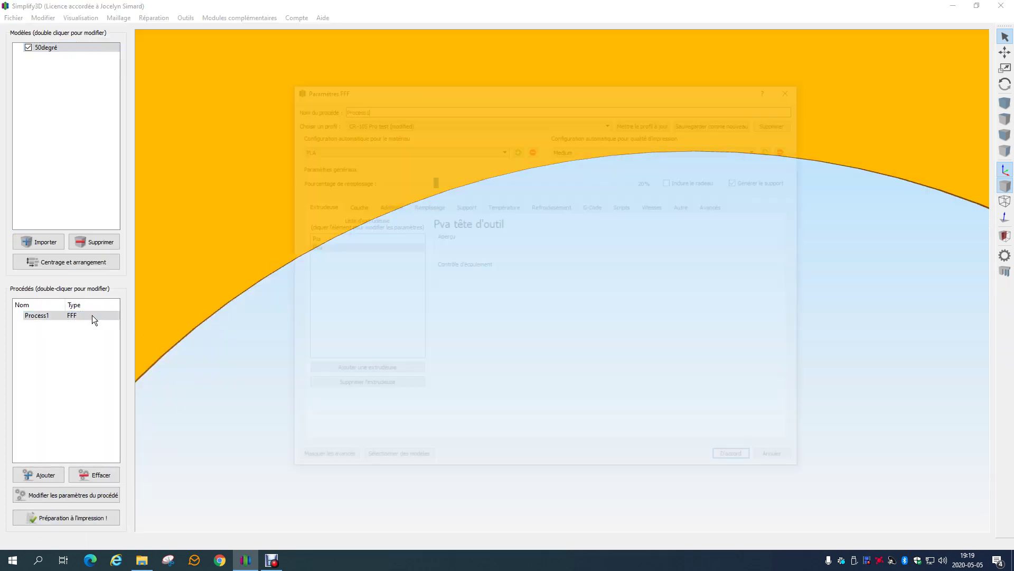
Set Process1's dense support infill percentage to 70%
double_click(92, 314)
click(464, 205)
double_click(478, 370)
text(80)
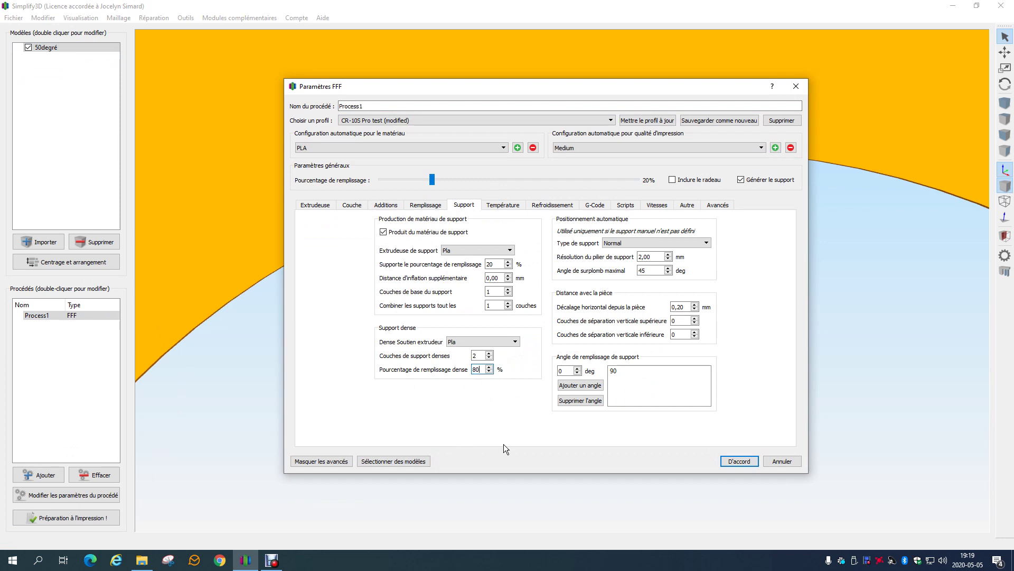
key(BackSpace)
key(BackSpace)
text(70)
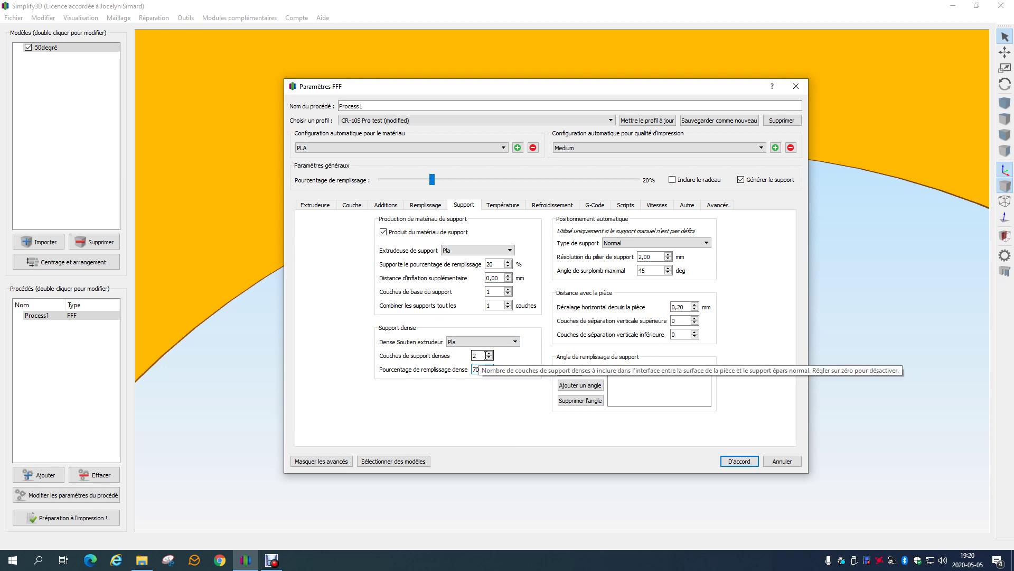
Assign Process1's dense support to the Pva extruder with 4 layers at 100% infill, and slice the part
click(472, 342)
click(458, 364)
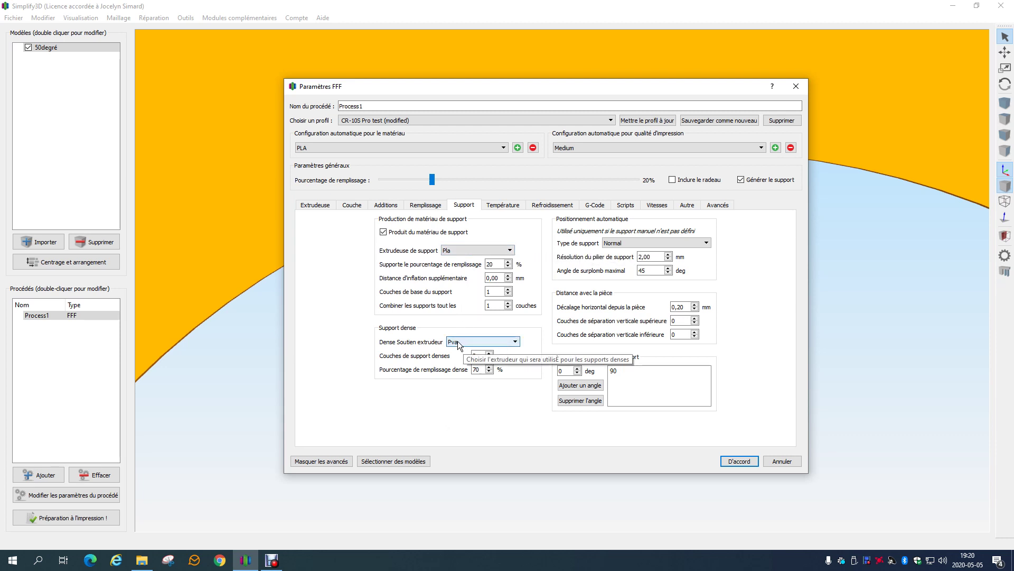
click(489, 353)
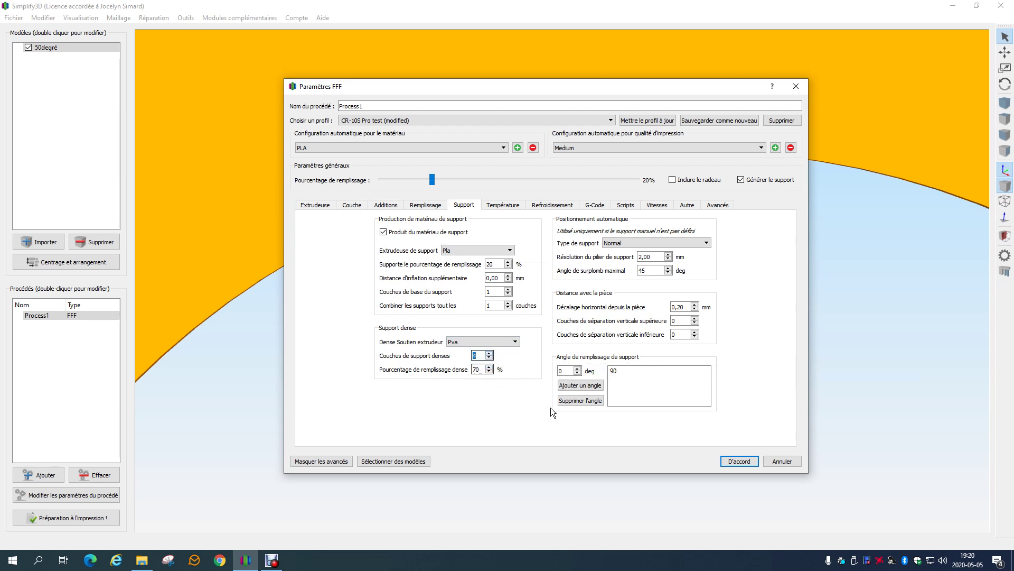
key(Tab)
text(10)
click(738, 461)
scroll(467, 405, up, 5)
click(66, 517)
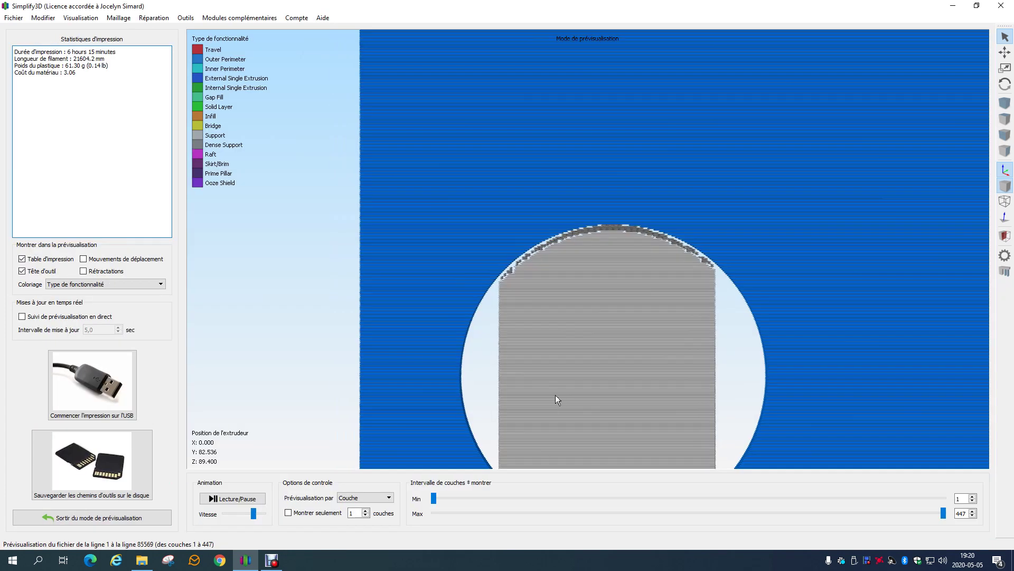
Examine the dense support band along the arch of the round hole in the preview
scroll(613, 262, up, 5)
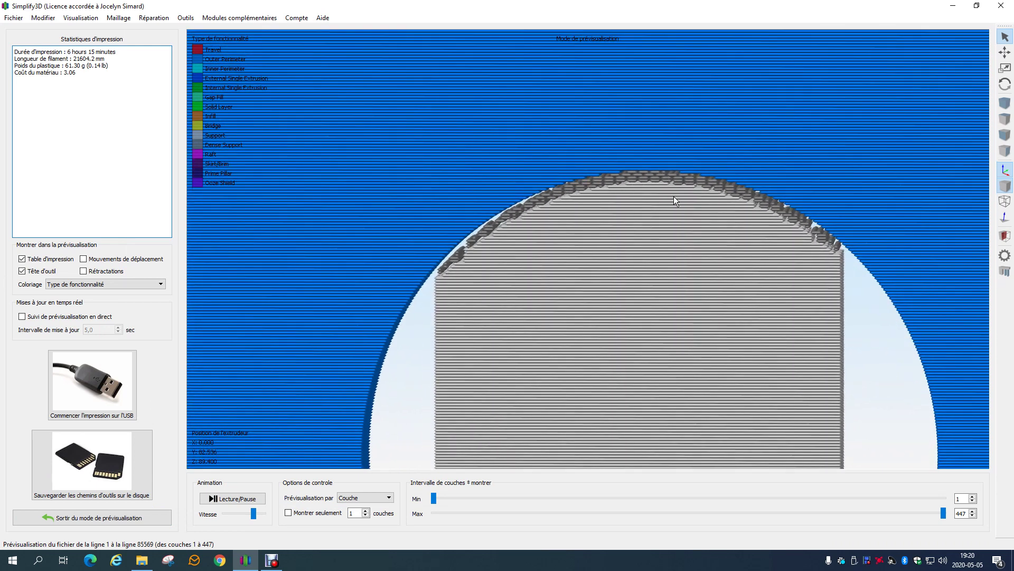
scroll(701, 271, down, 3)
right_drag(629, 343, 616, 175)
mouse_move(721, 283)
mouse_down()
mouse_move(610, 289)
mouse_move(693, 299)
mouse_move(635, 293)
mouse_move(655, 312)
mouse_move(706, 294)
mouse_up()
scroll(716, 221, down, 3)
scroll(622, 272, down, 3)
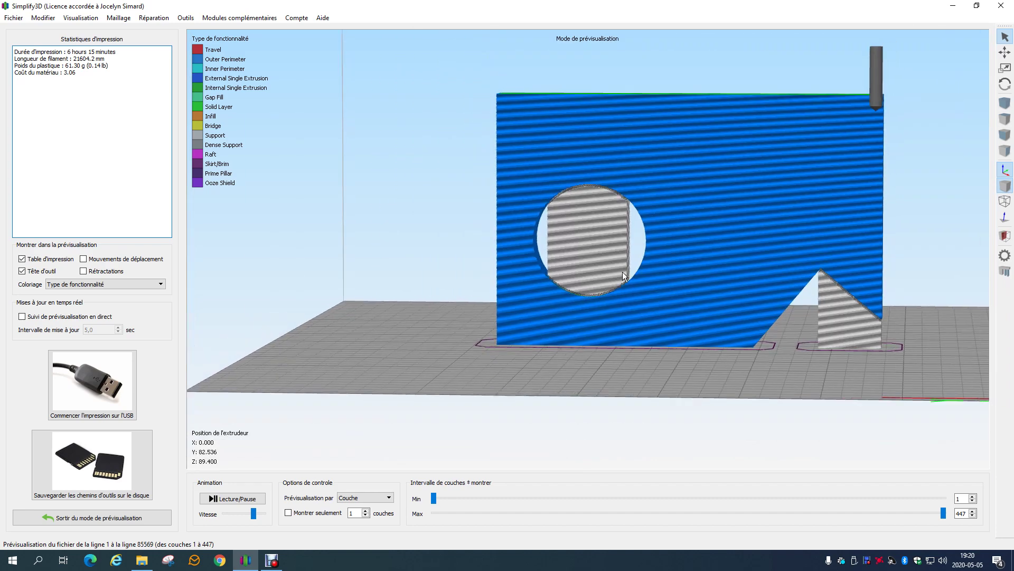
Examine the dense support beneath the sloped overhang of the triangular notch, and exit the preview
scroll(632, 301, up, 5)
scroll(668, 327, up, 5)
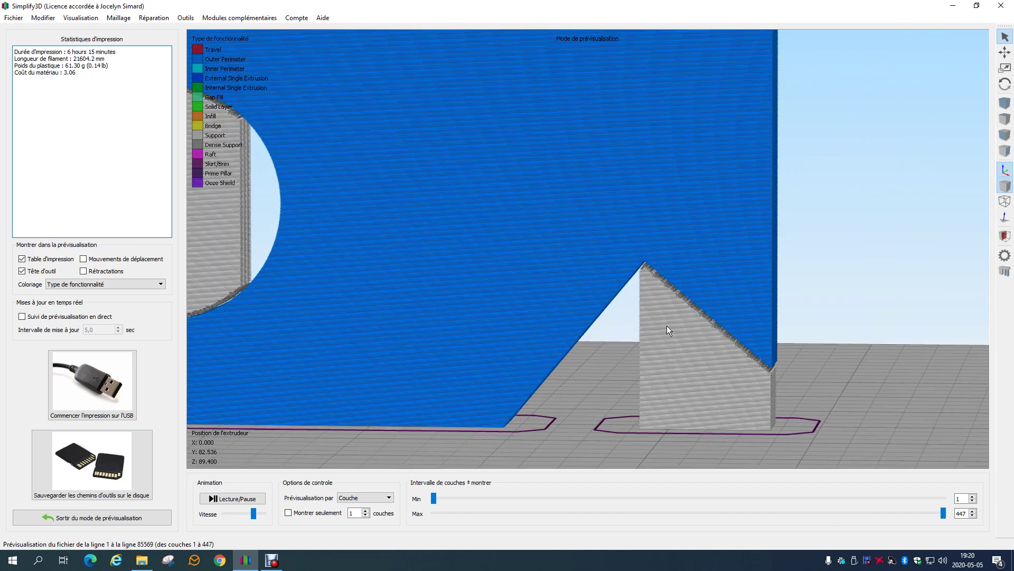
mouse_move(669, 312)
mouse_down()
mouse_move(695, 283)
mouse_move(683, 300)
mouse_up()
scroll(683, 300, down, 5)
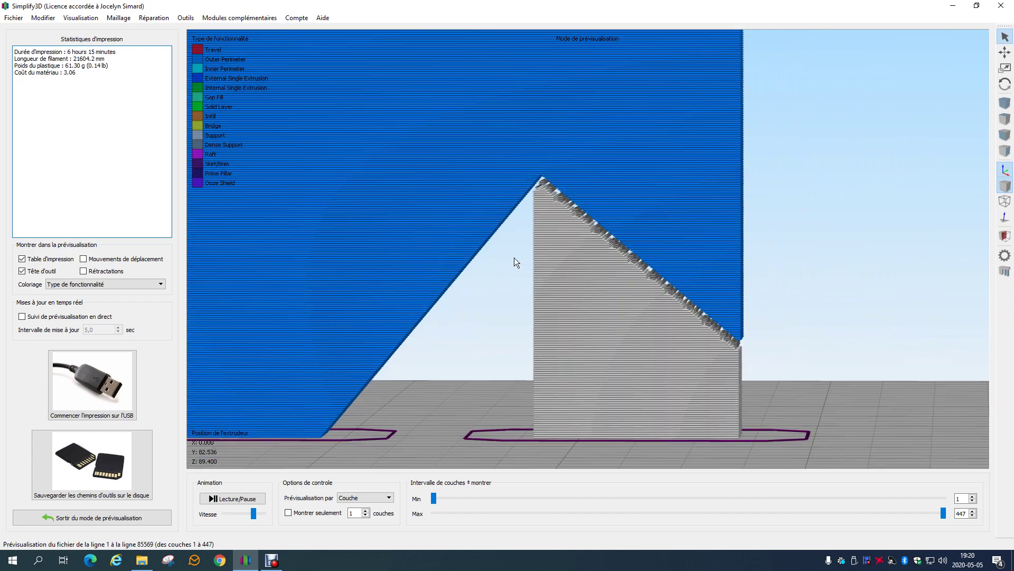
scroll(528, 226, up, 3)
drag(638, 318, 701, 359)
click(93, 518)
Set Process1's dense support to the Pla extruder with 2 layers at 70% infill, and slice the part
double_click(67, 316)
click(464, 204)
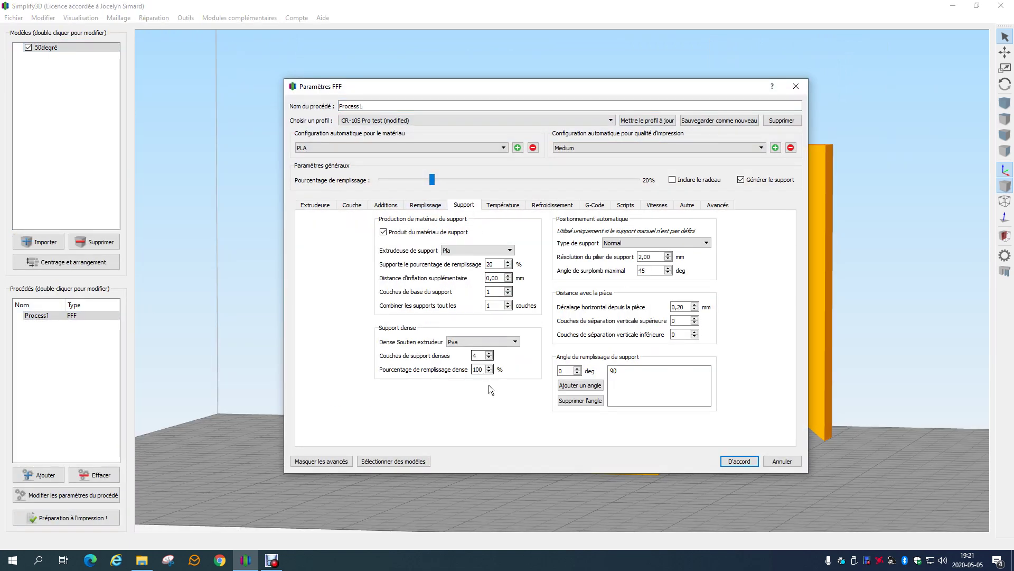
click(469, 341)
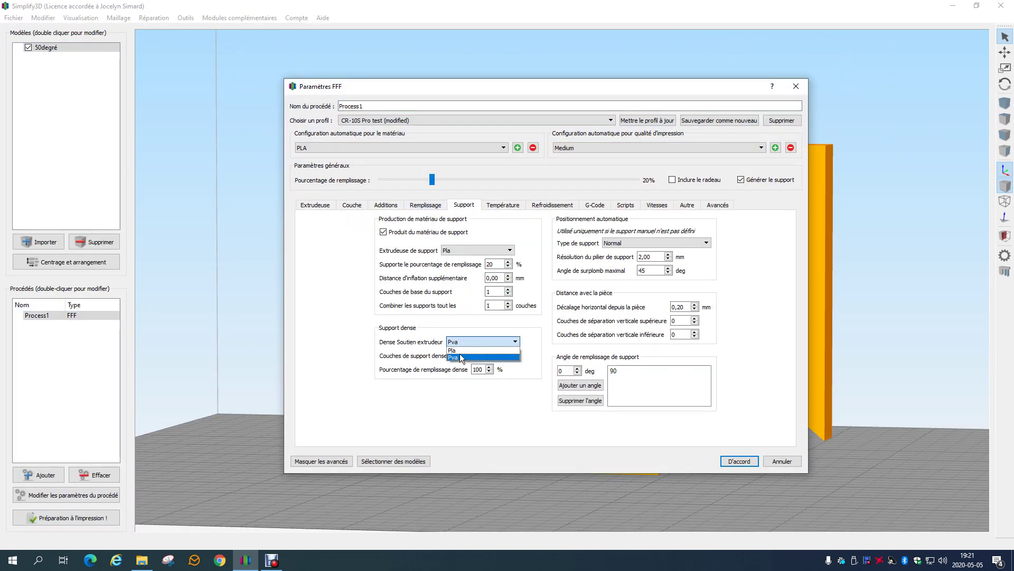
click(461, 350)
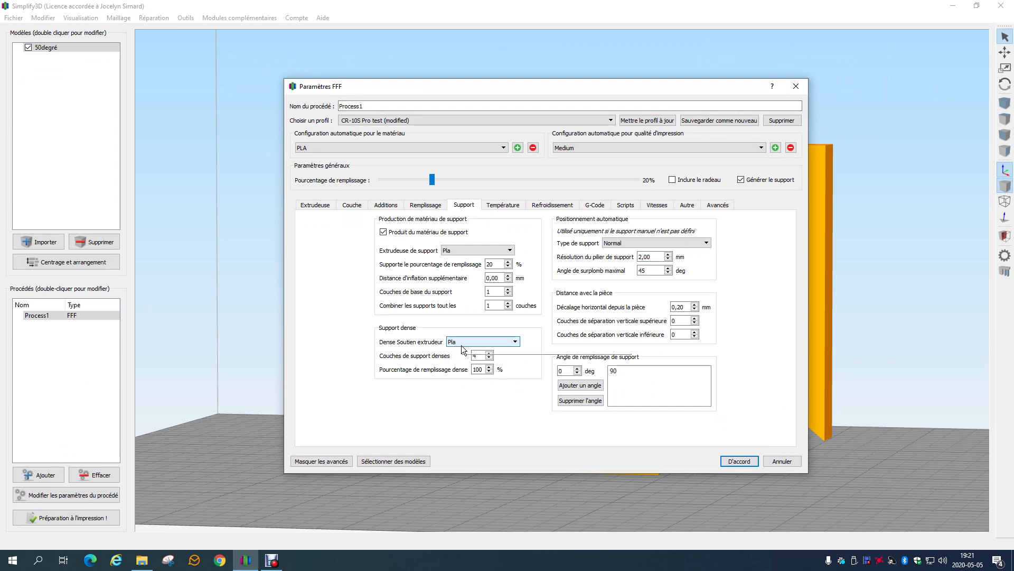
click(489, 358)
key(Tab)
text(70)
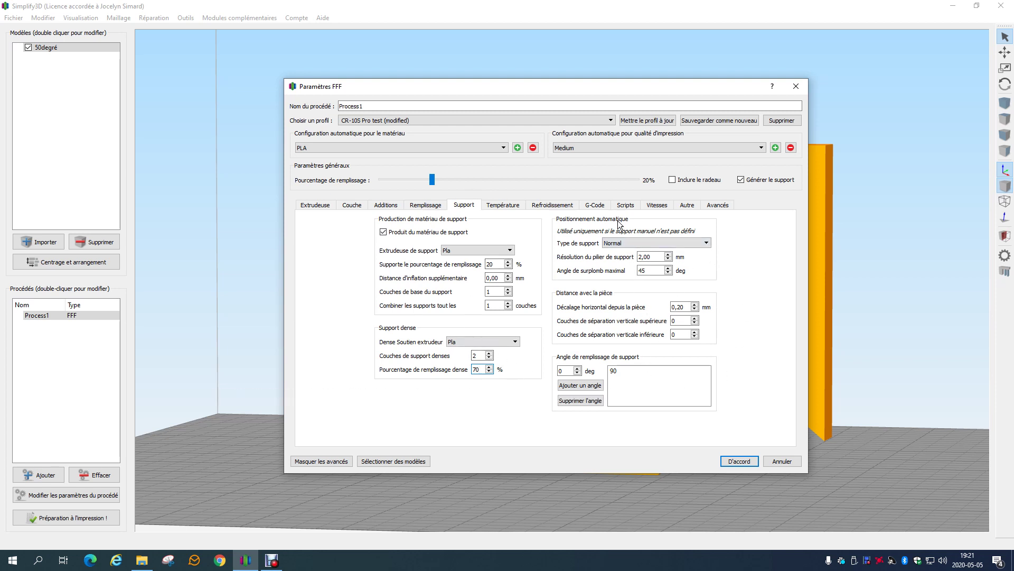
click(734, 462)
scroll(524, 395, down, 3)
right_drag(524, 400, 640, 331)
click(101, 517)
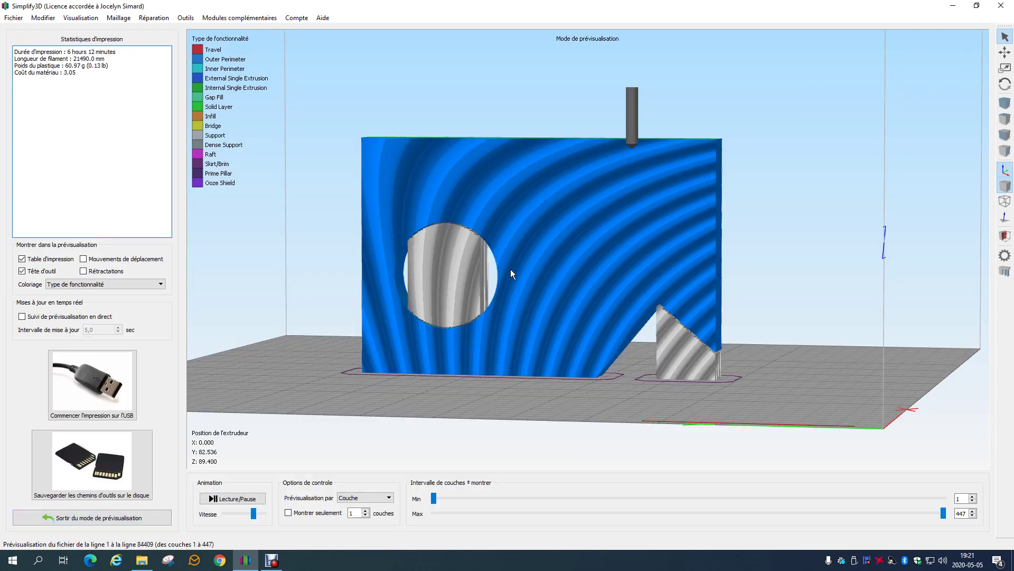
Examine the supports in the round hole and under the notch from several angles, and exit the preview
drag(603, 344, 566, 366)
scroll(521, 360, up, 5)
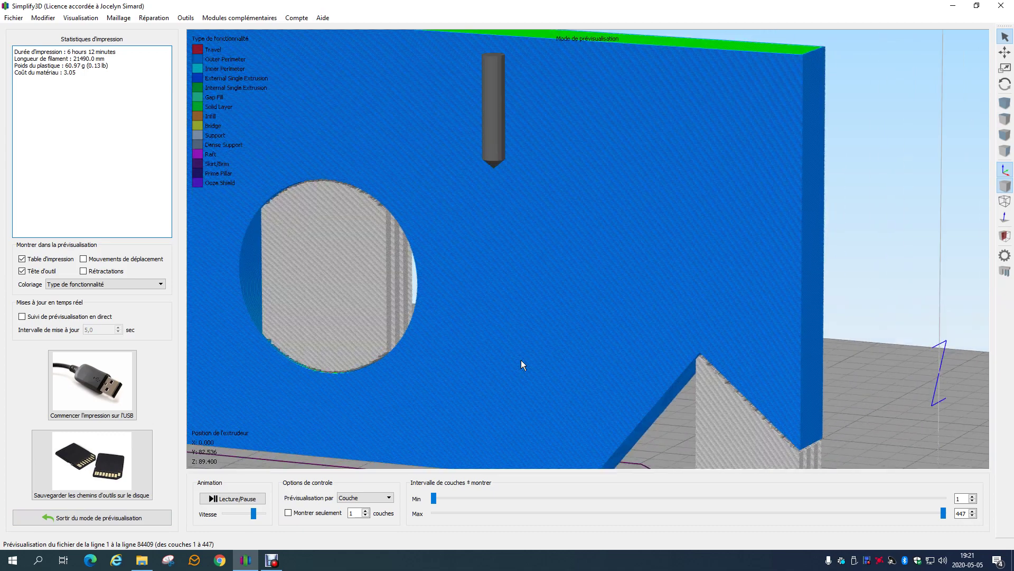
scroll(582, 279, up, 3)
scroll(582, 280, down, 3)
drag(510, 315, 844, 389)
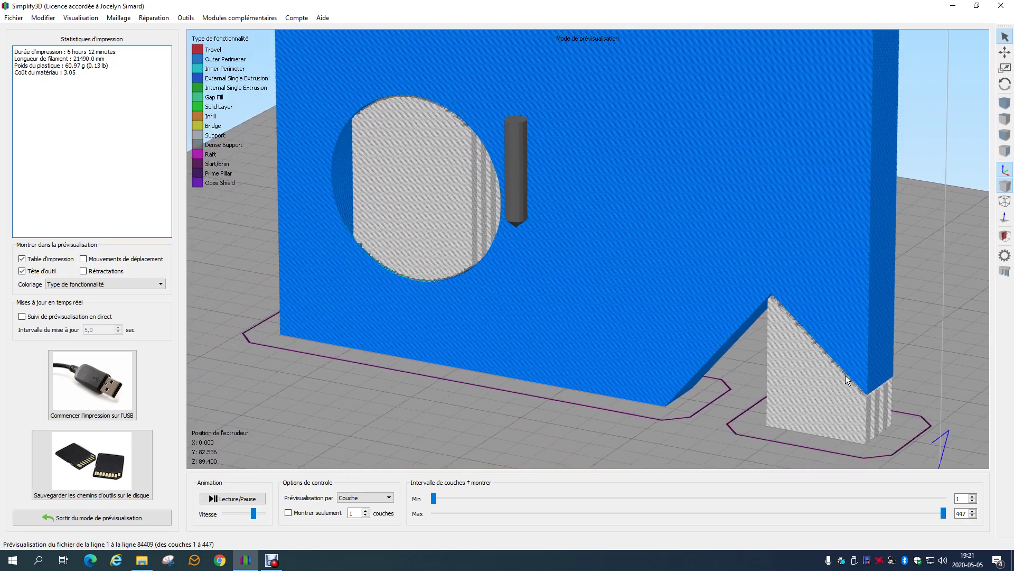
click(142, 516)
Generate automatic Normal supports on the 50degré part with a 2 mm pillar resolution and a 45° maximum overhang angle
click(1004, 275)
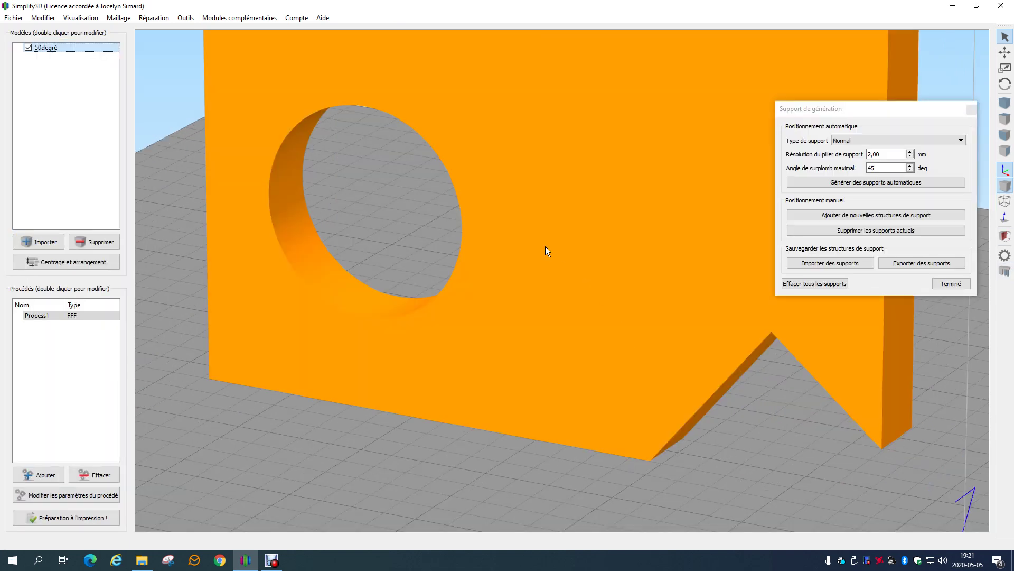
scroll(546, 141, down, 5)
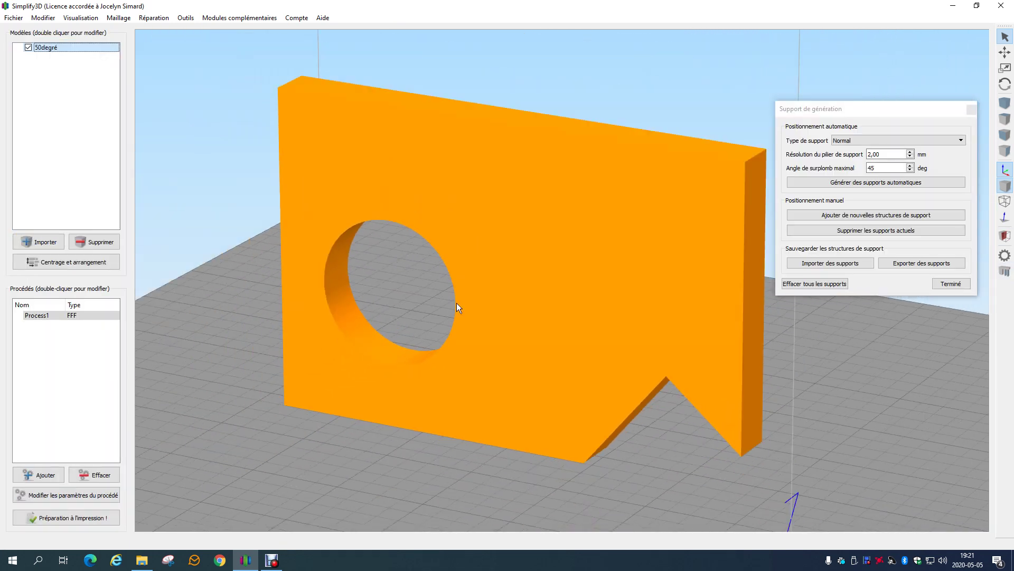
drag(711, 337, 644, 335)
click(873, 155)
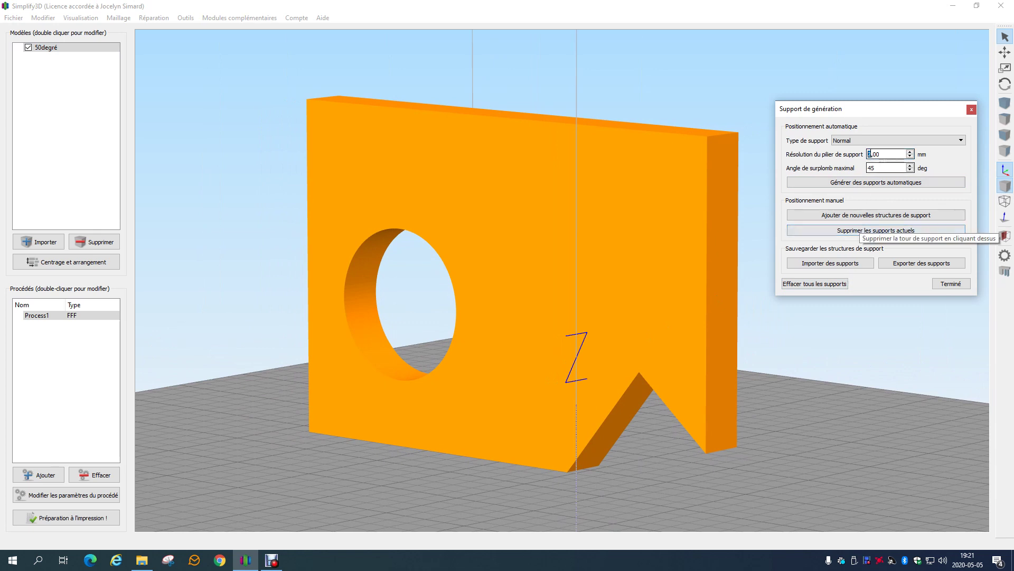
double_click(879, 167)
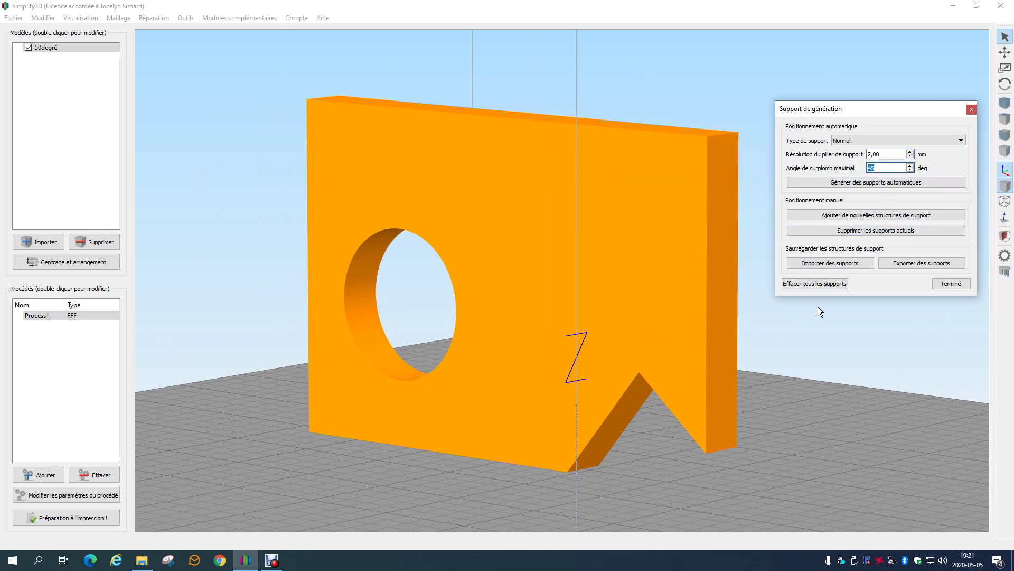
click(845, 185)
click(845, 184)
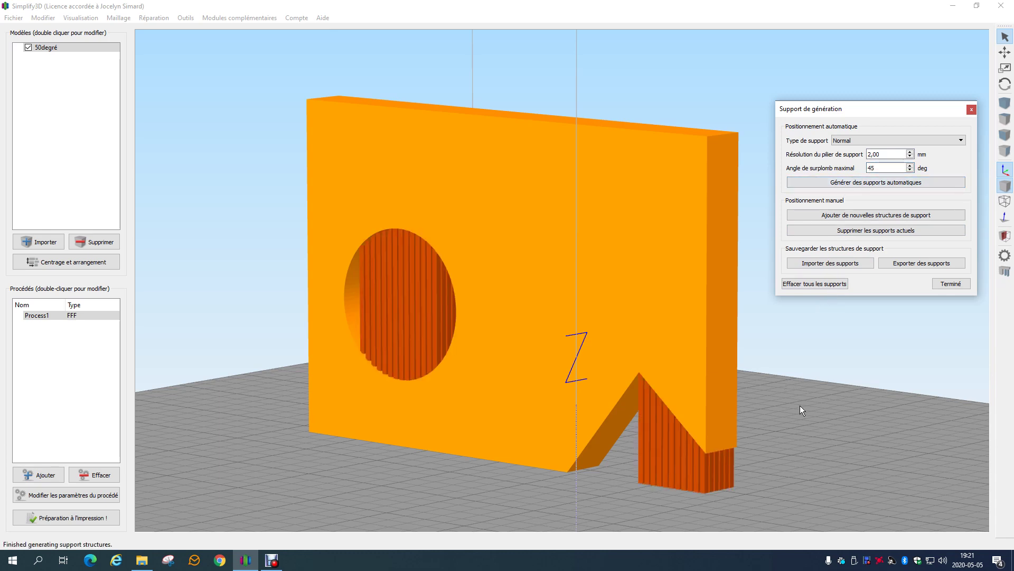
Examine the generated support pillars in the round hole and under the notch's sloped overhang
drag(379, 333, 613, 371)
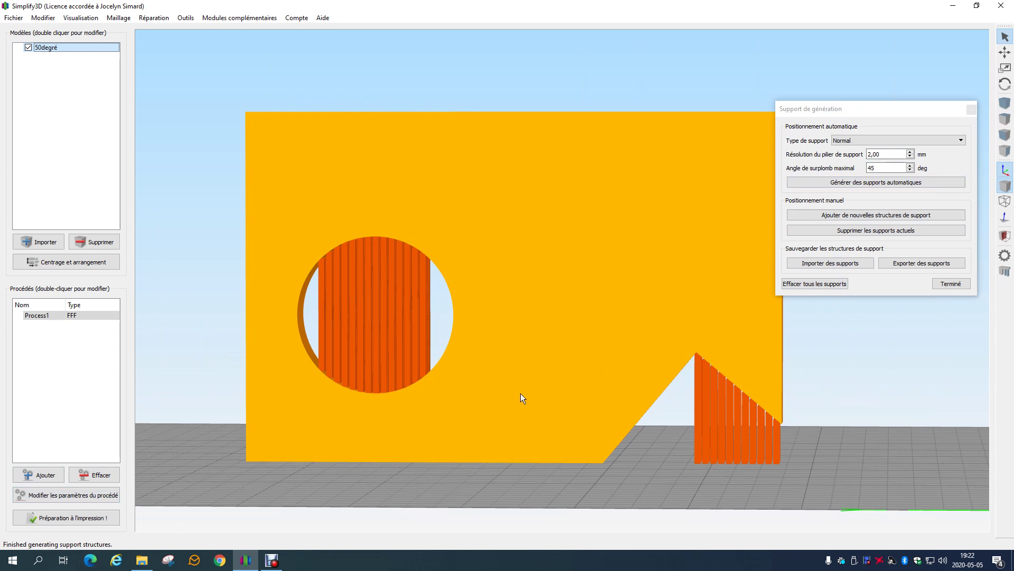
drag(521, 397, 502, 407)
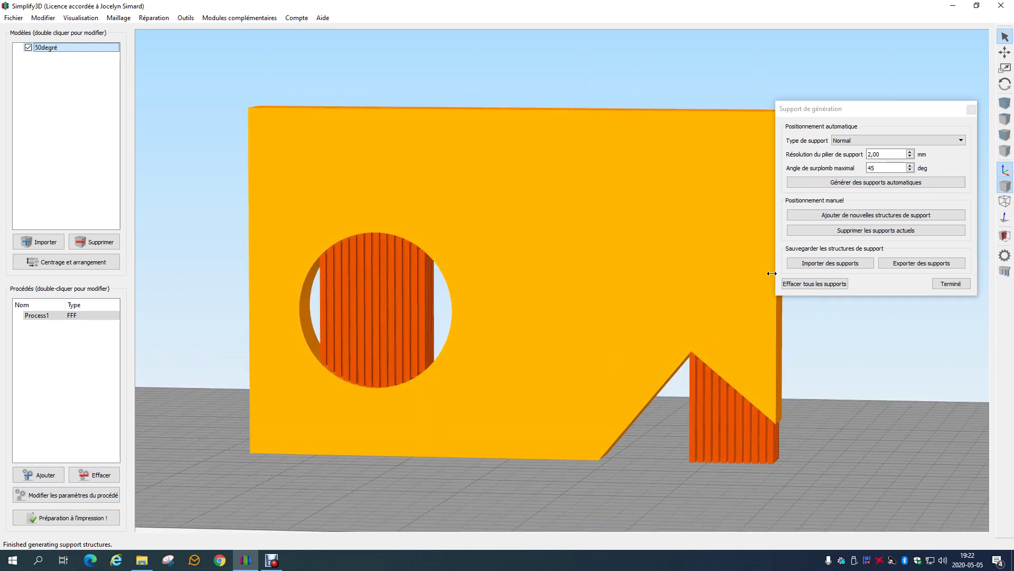
right_drag(779, 454, 655, 398)
scroll(654, 399, up, 8)
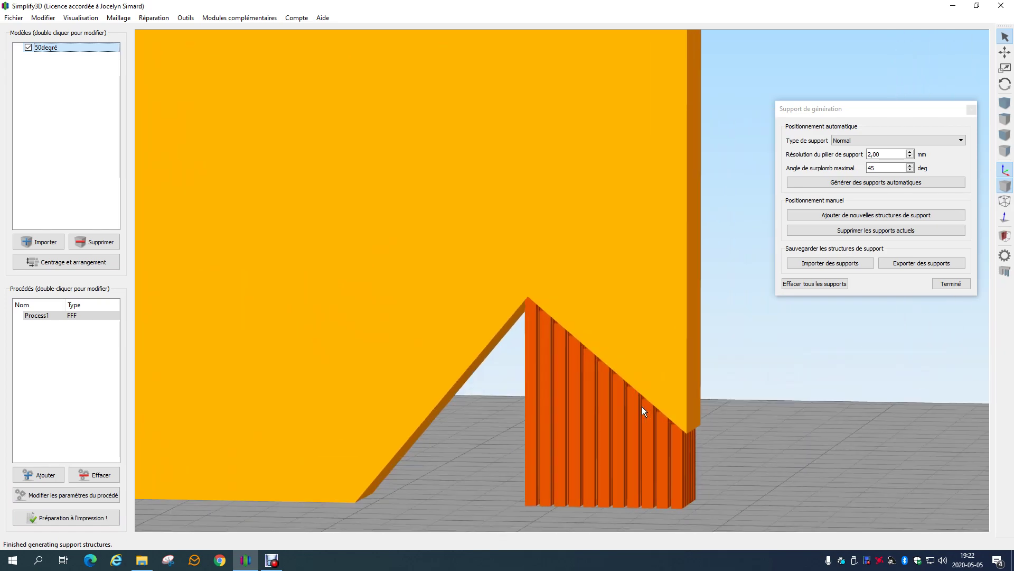
drag(624, 309, 739, 253)
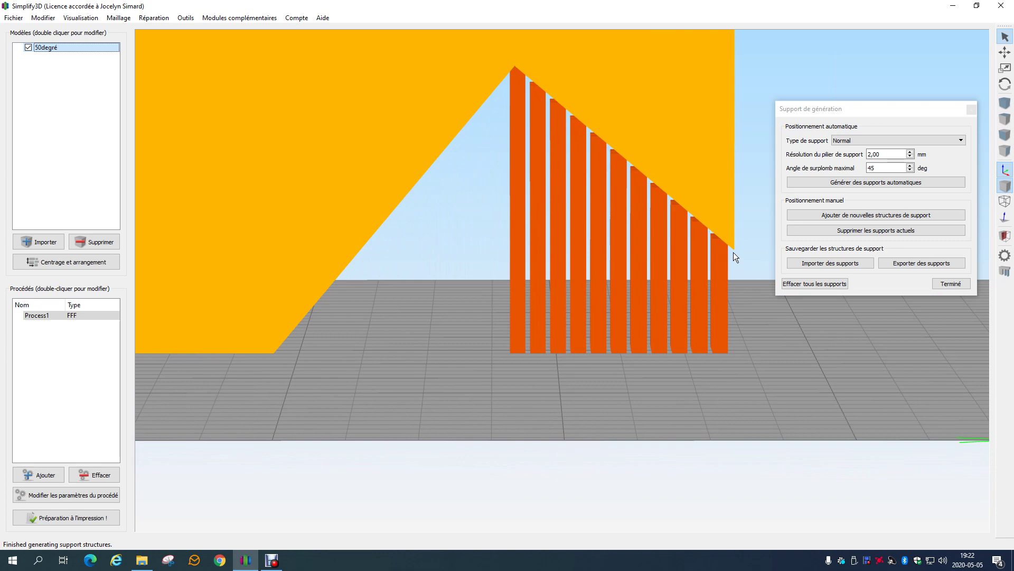
drag(794, 331, 687, 365)
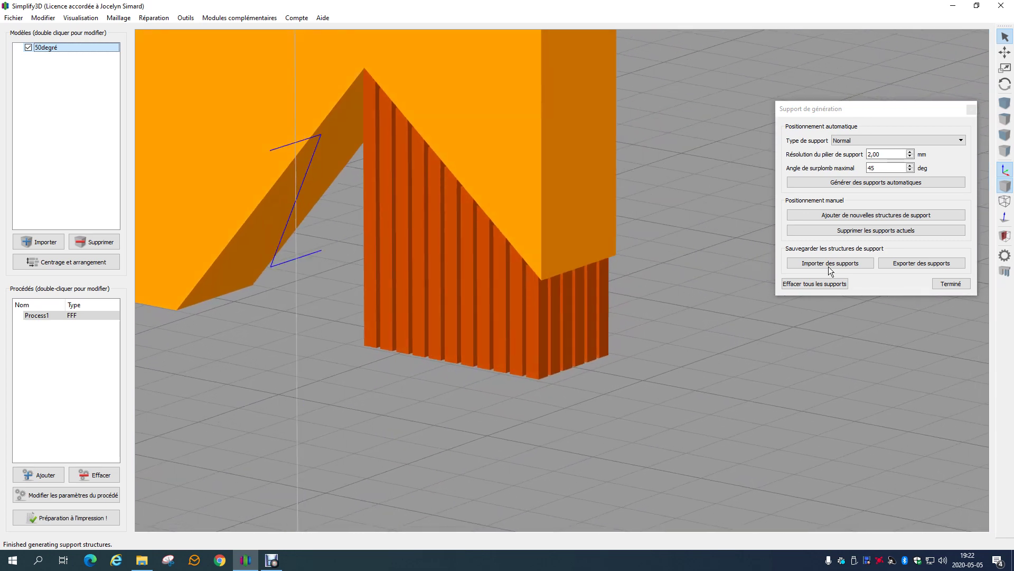
Add manual support pillars to fill the gaps along the end face beneath the notch's outer leg, and finish support editing
click(827, 216)
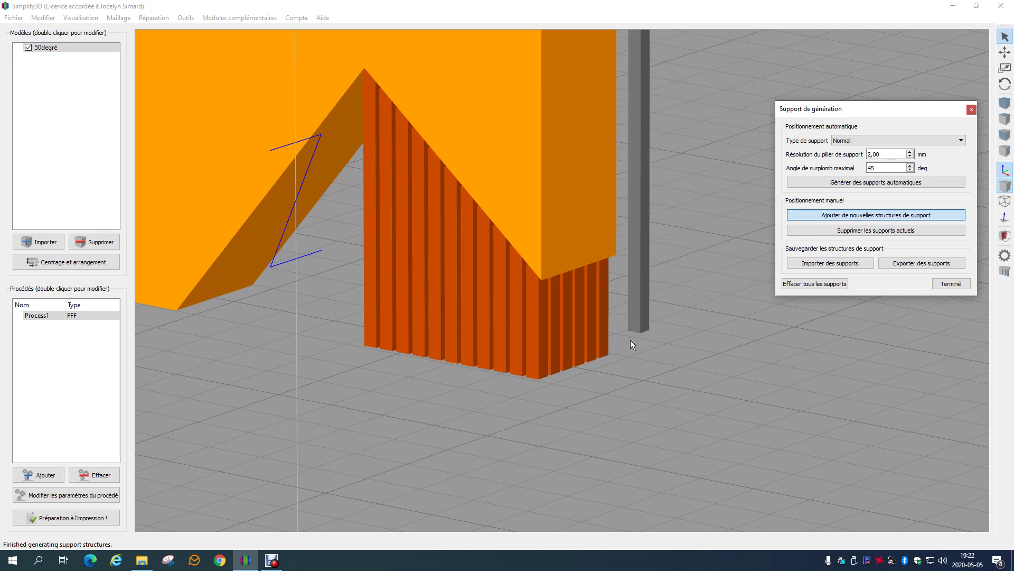
drag(695, 432, 617, 353)
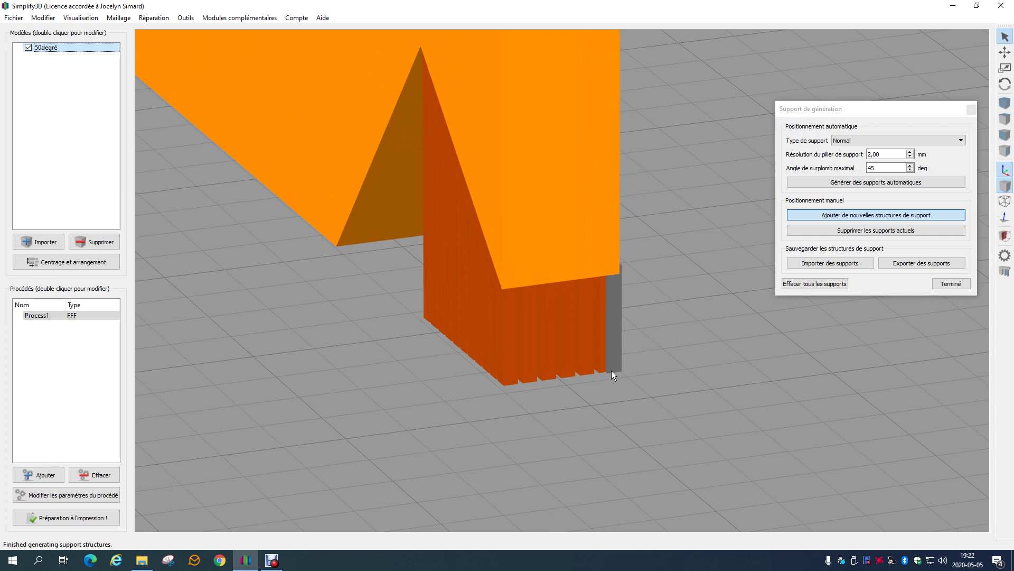
drag(686, 429, 443, 373)
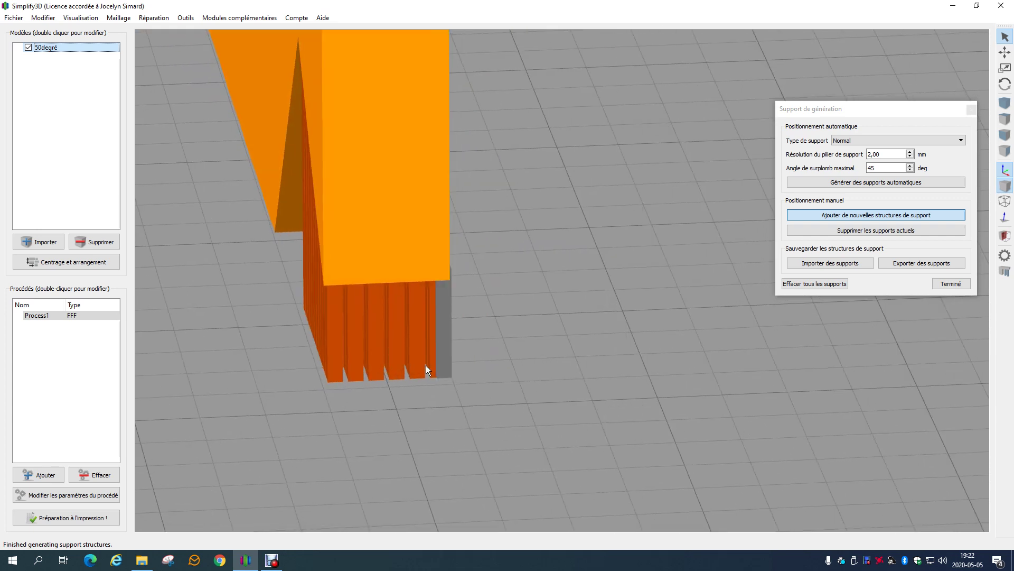
drag(494, 464, 531, 458)
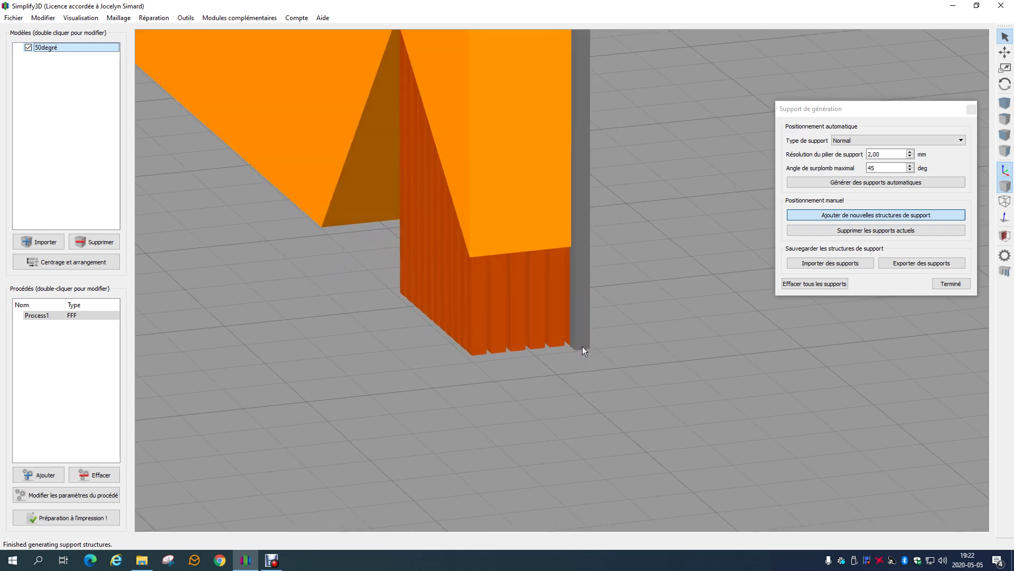
click(582, 344)
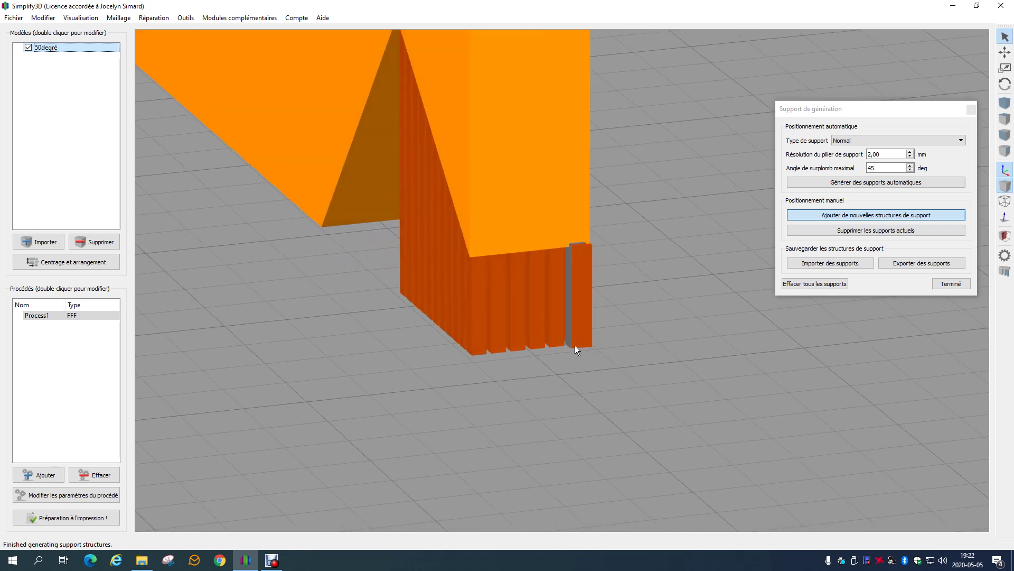
click(546, 347)
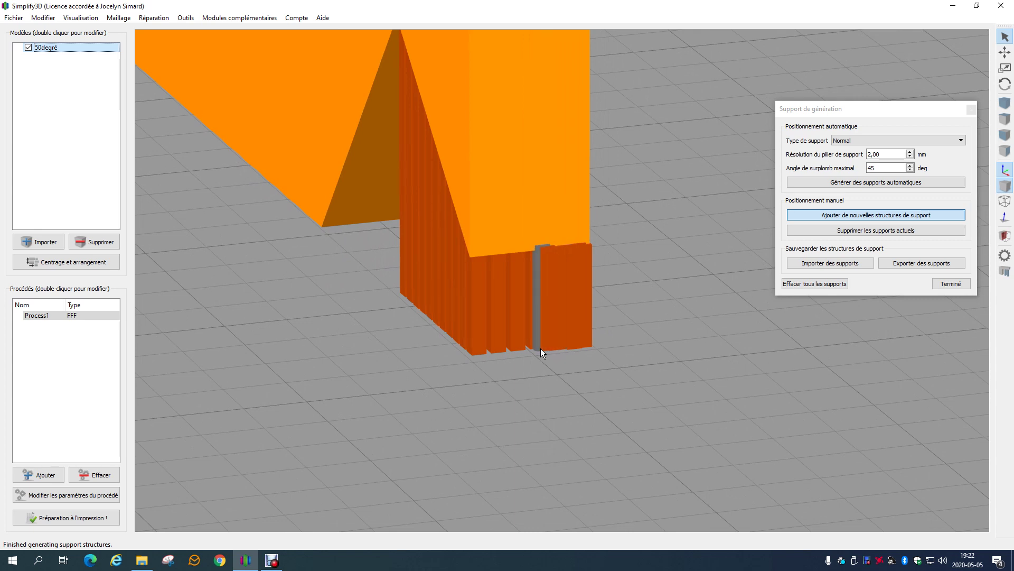
click(526, 350)
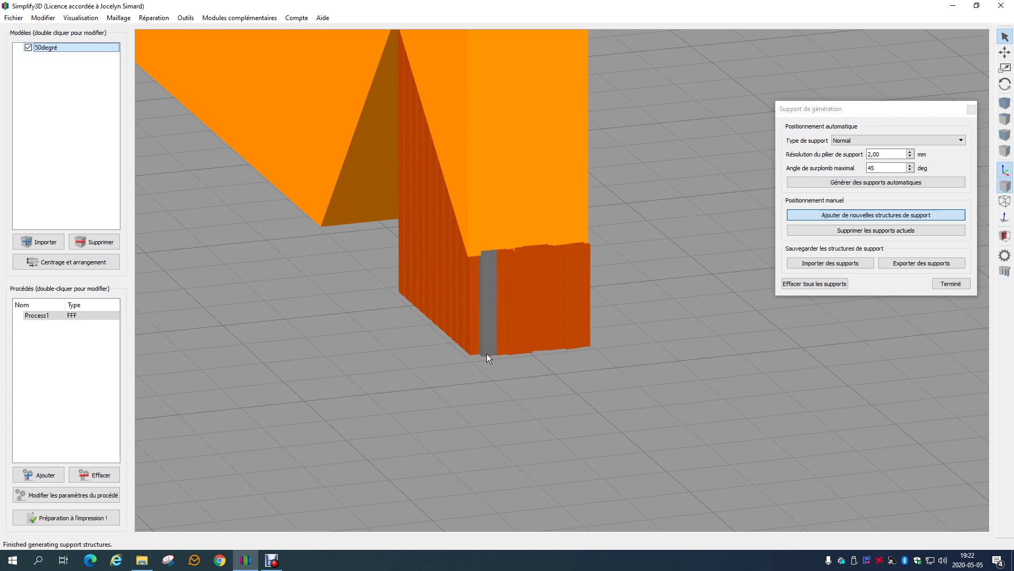
click(476, 354)
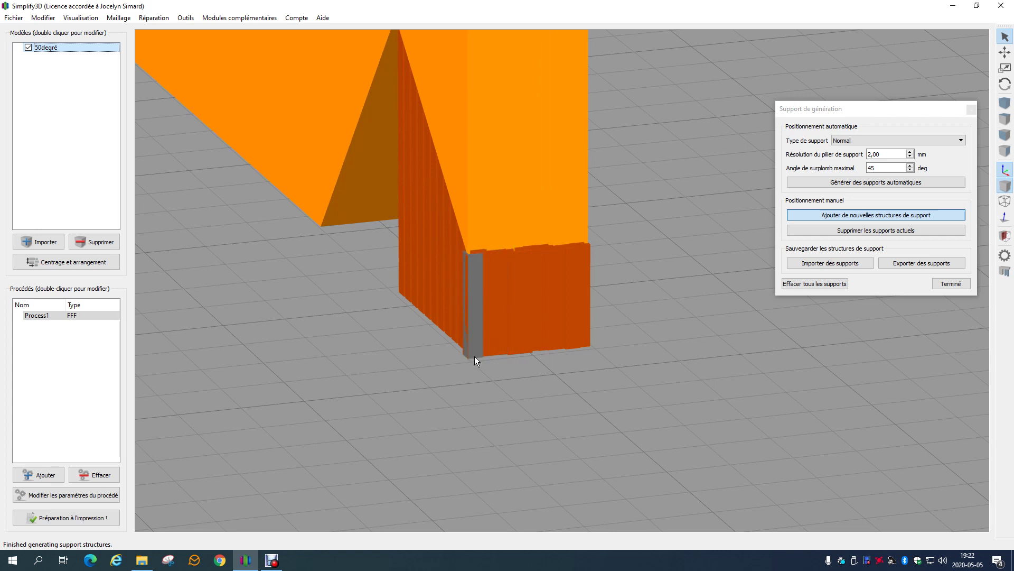
click(956, 286)
Slice the part and inspect the supports beneath the notch's outer leg with the preview limited to the first 20 layers
drag(388, 363, 747, 239)
drag(689, 265, 619, 257)
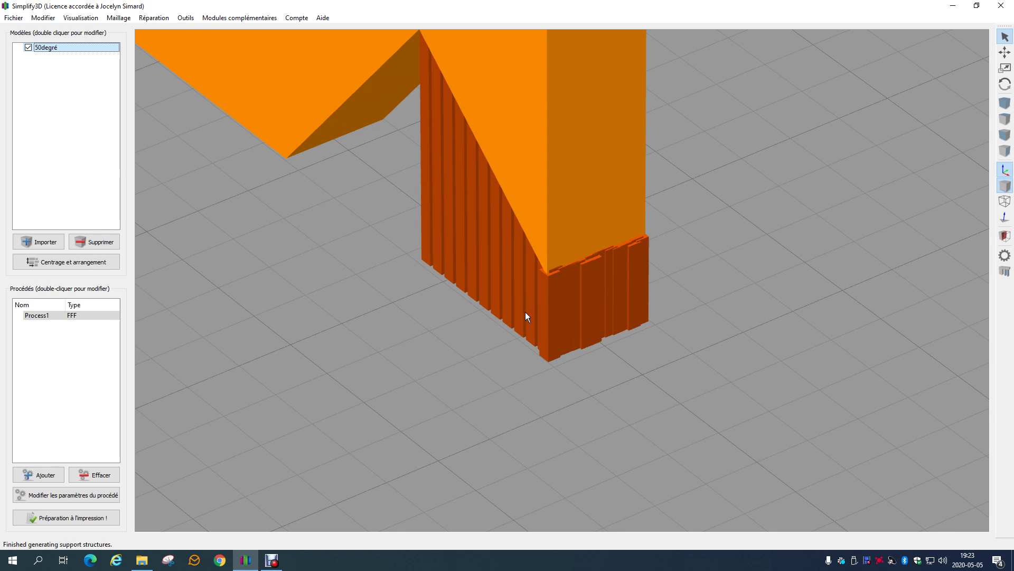
click(88, 513)
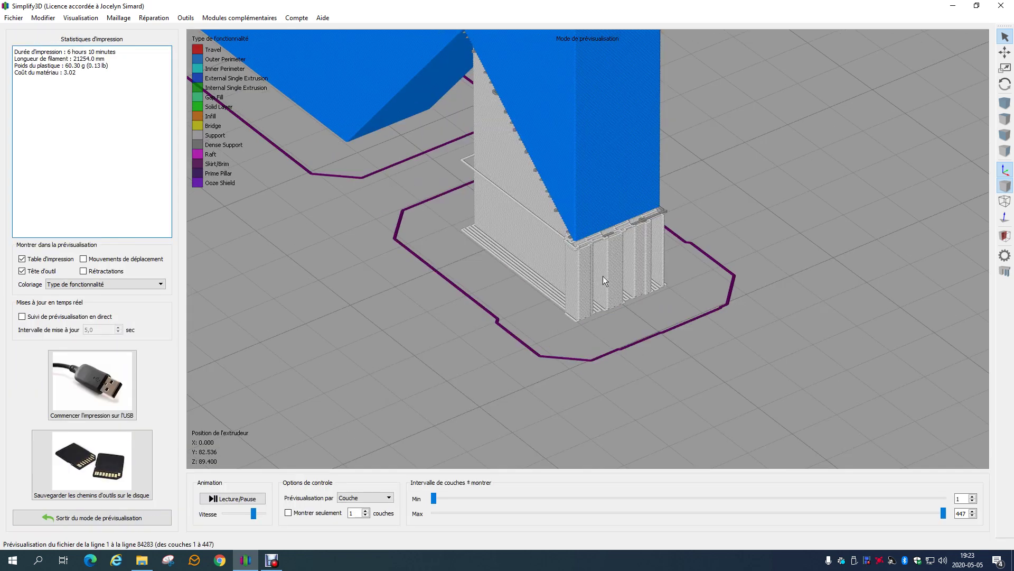
drag(939, 515, 460, 514)
drag(628, 301, 535, 334)
drag(571, 384, 580, 416)
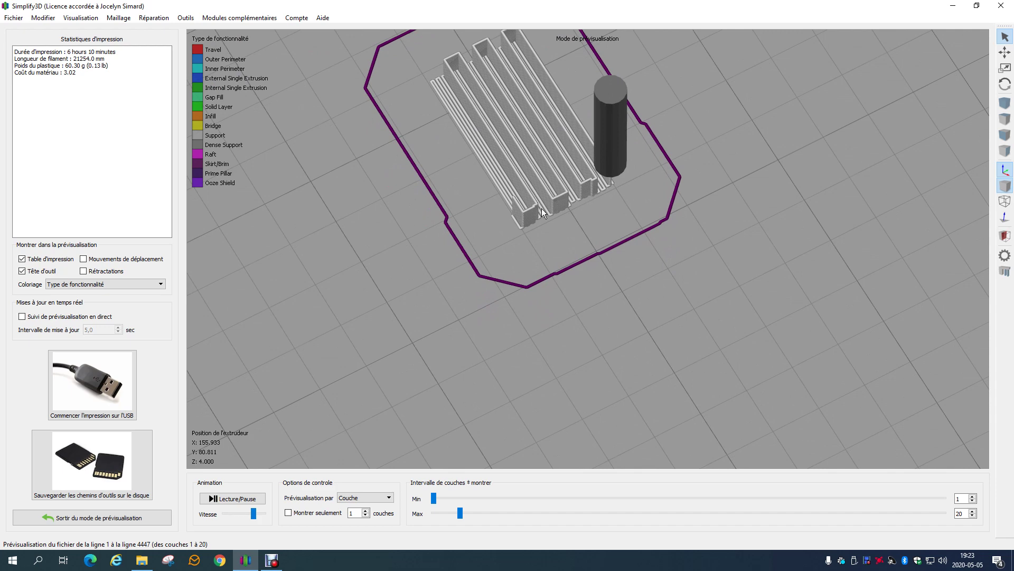
Examine the notch supports up to layer 55 and then layer 87, and exit the preview
drag(588, 354, 609, 318)
drag(462, 513, 496, 509)
drag(491, 454, 711, 258)
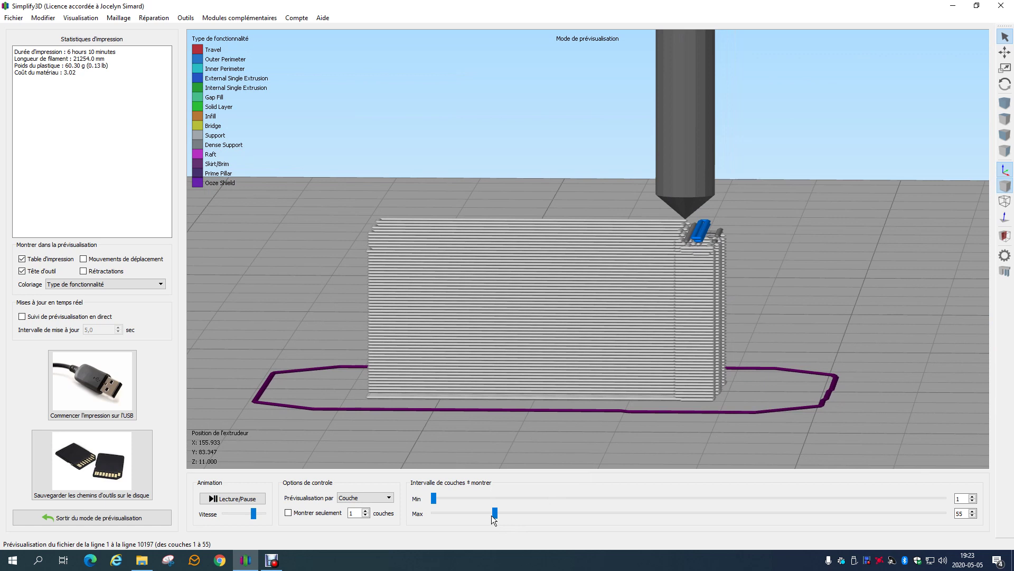
drag(496, 512, 541, 502)
scroll(570, 398, down, 2)
scroll(570, 398, down, 1)
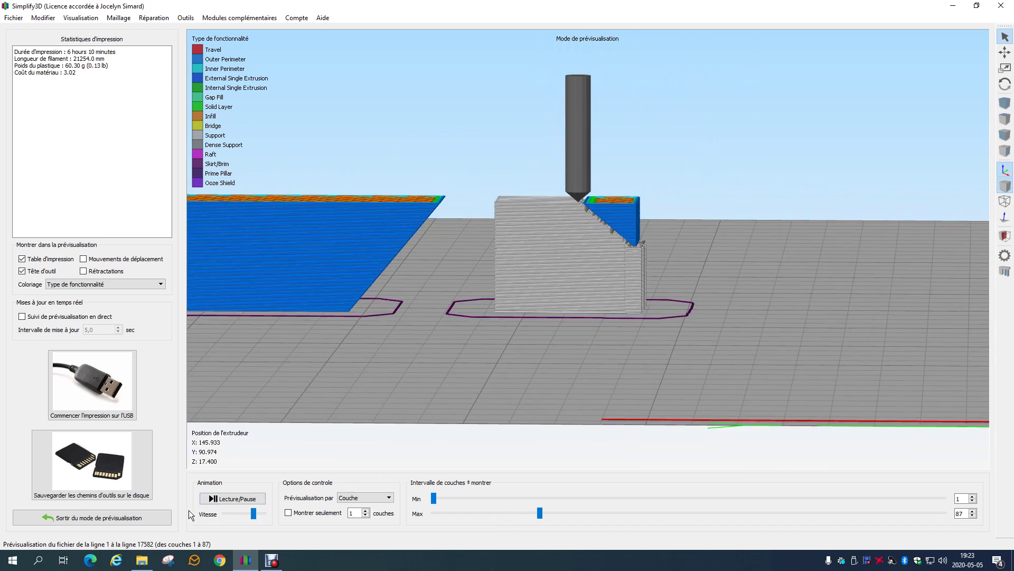
click(158, 517)
Remove the outermost support pillars along both sides of the round hole
scroll(737, 261, down, 2)
drag(685, 170, 623, 281)
drag(980, 299, 481, 217)
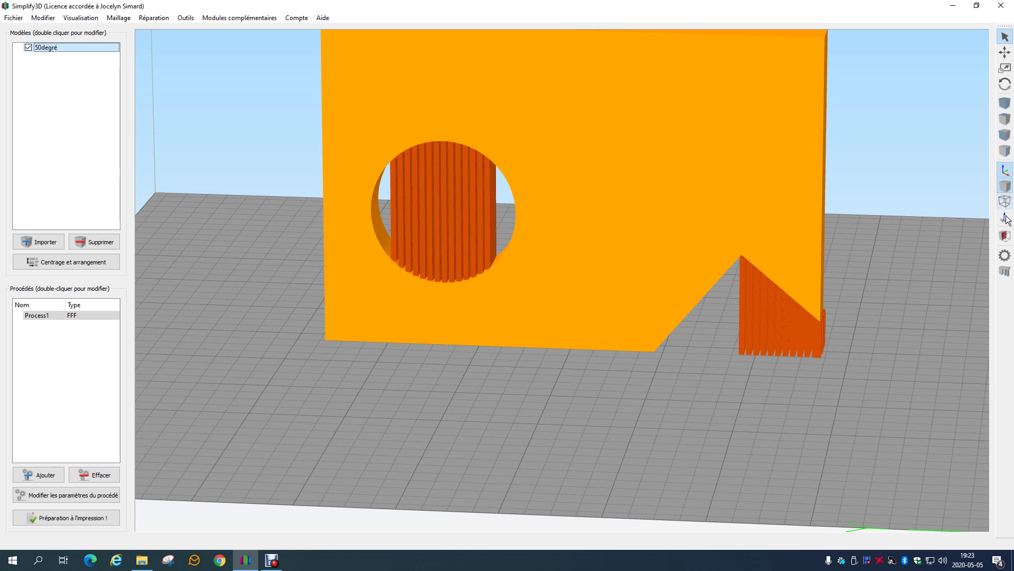
click(1004, 272)
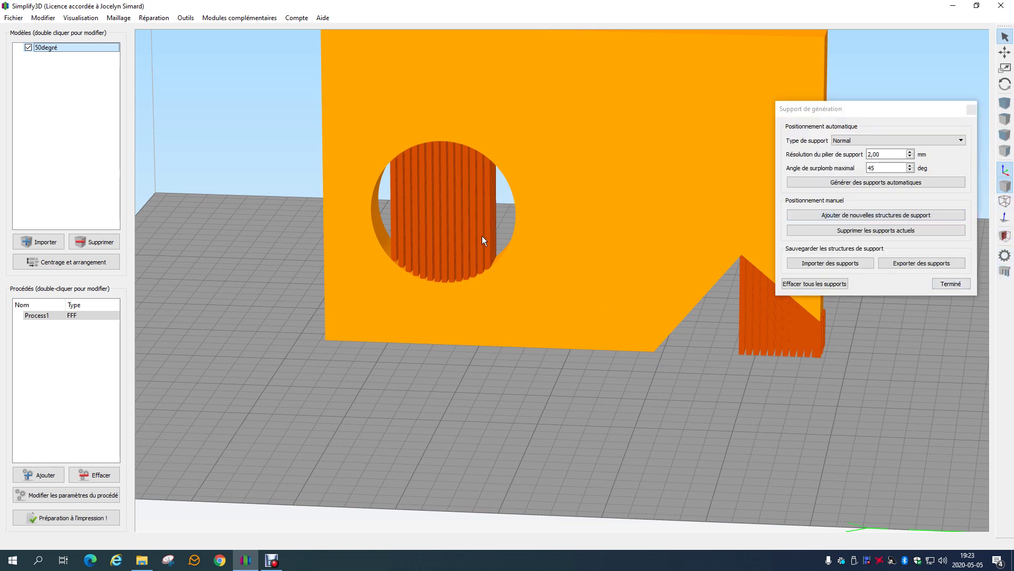
click(847, 230)
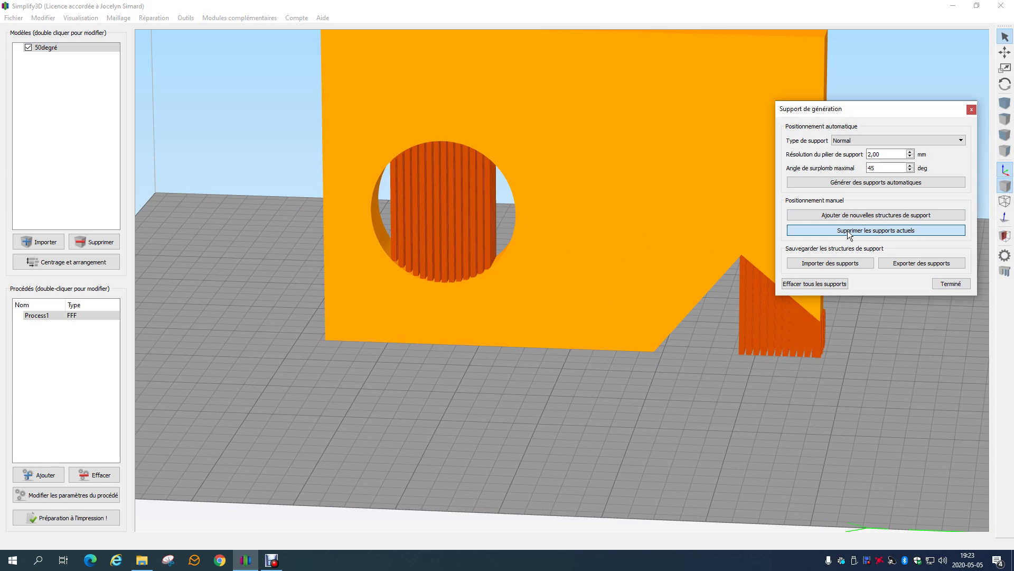
click(492, 217)
click(493, 210)
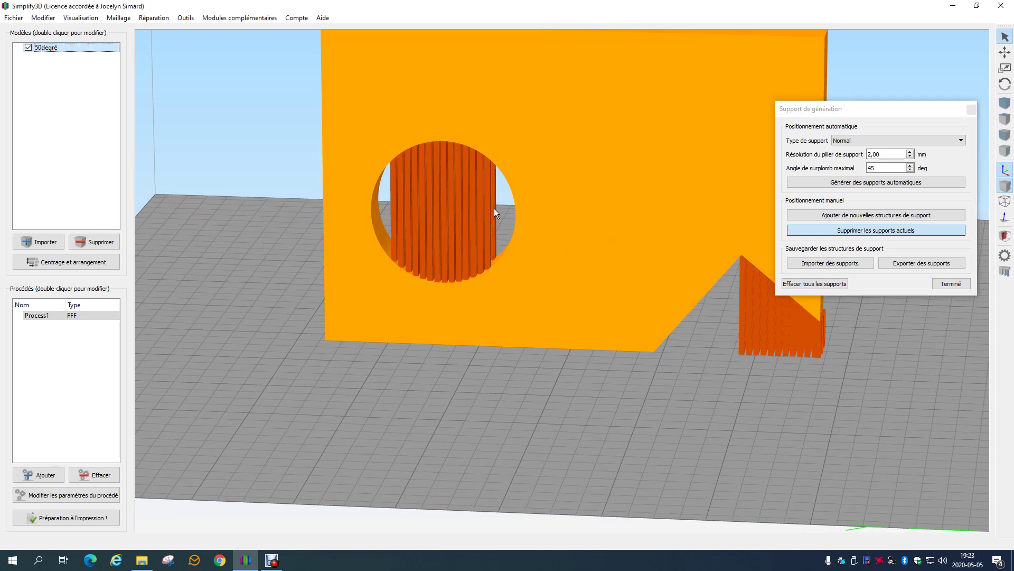
click(490, 215)
drag(332, 224, 357, 213)
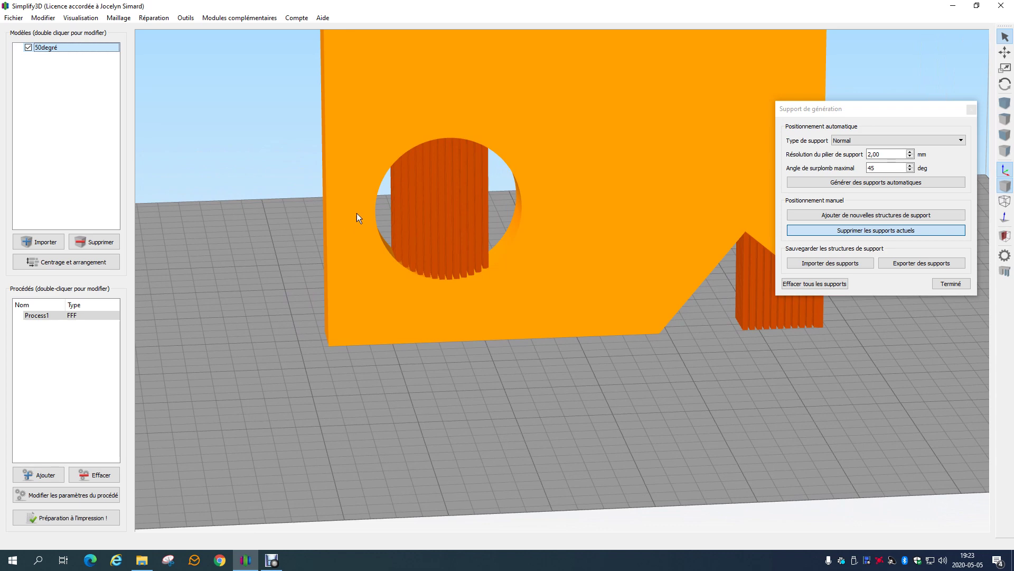
click(394, 203)
drag(394, 202, 521, 268)
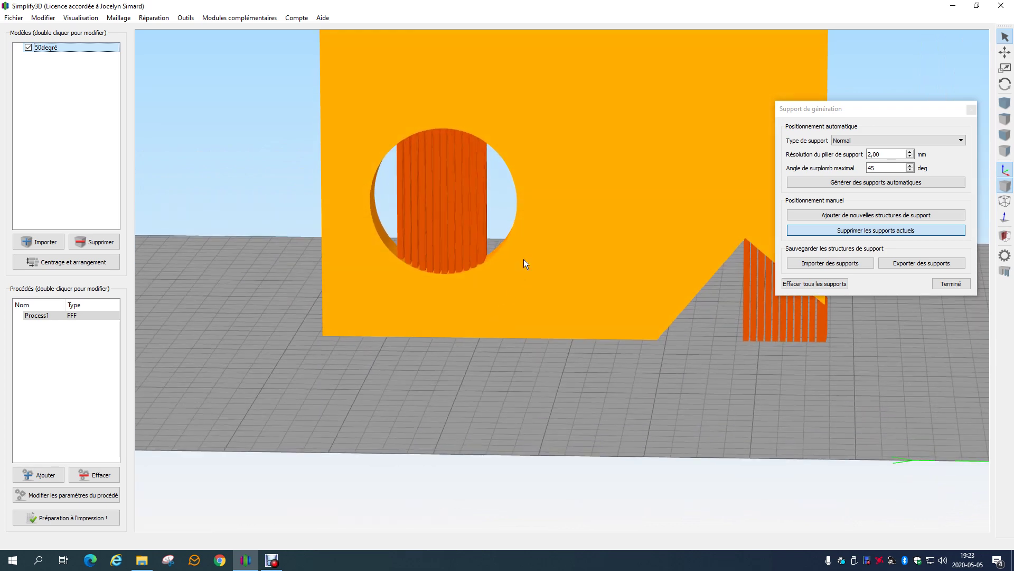
drag(583, 293, 527, 315)
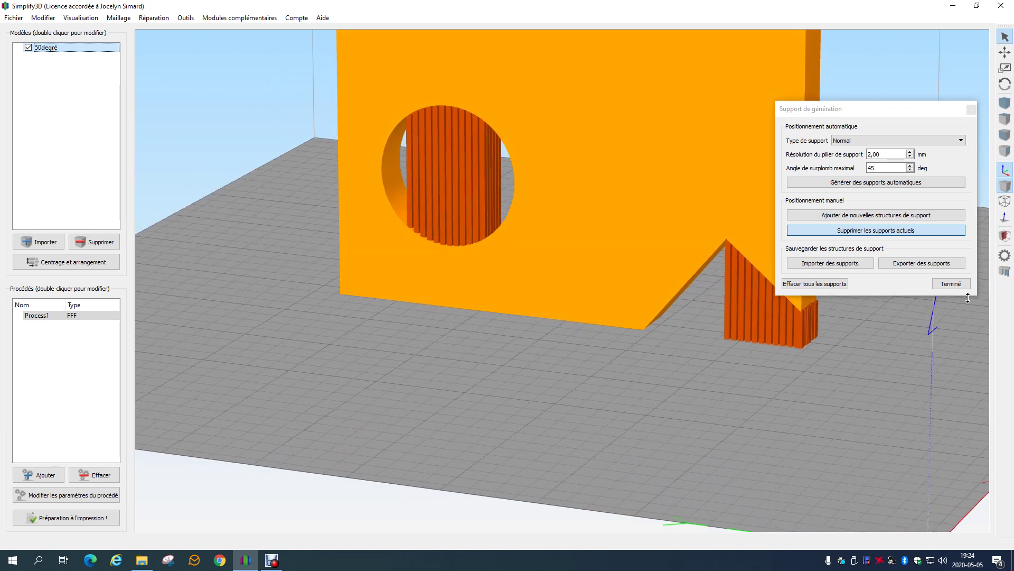
Add manual support pillars along the inner edge of the support block under the notch's peak, and finish support editing
click(856, 216)
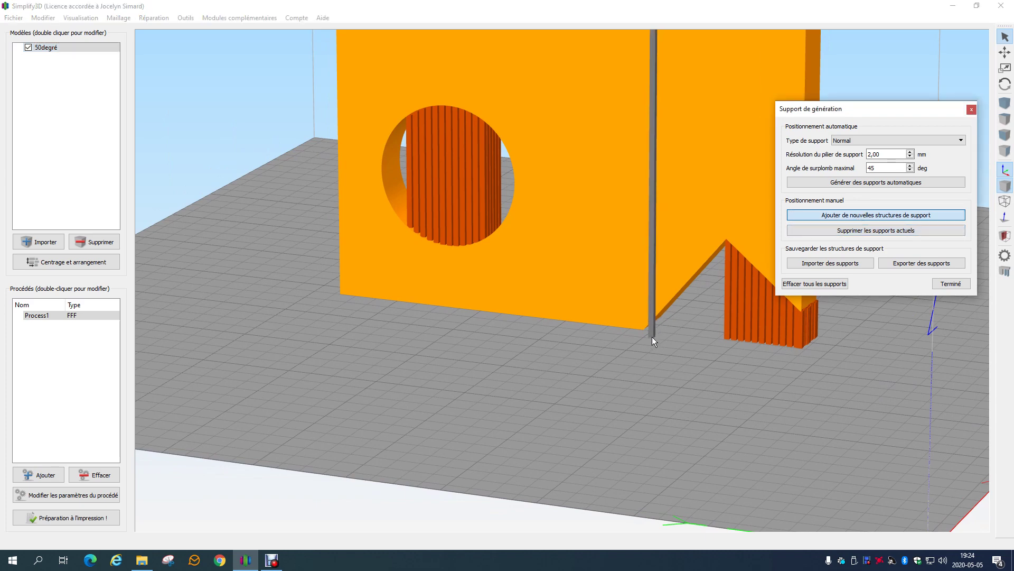
drag(674, 331, 737, 313)
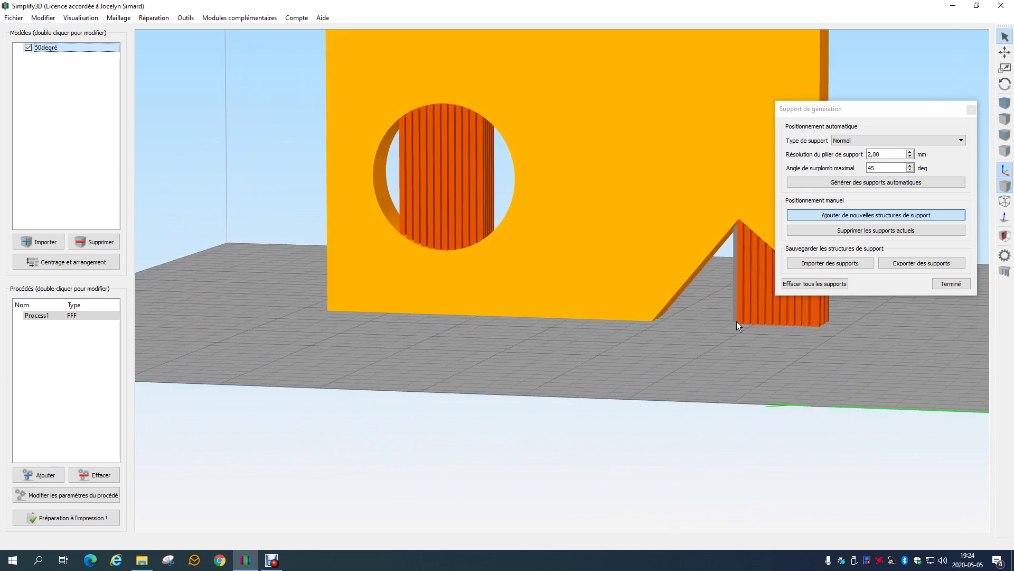
drag(735, 324, 738, 314)
click(734, 324)
click(954, 286)
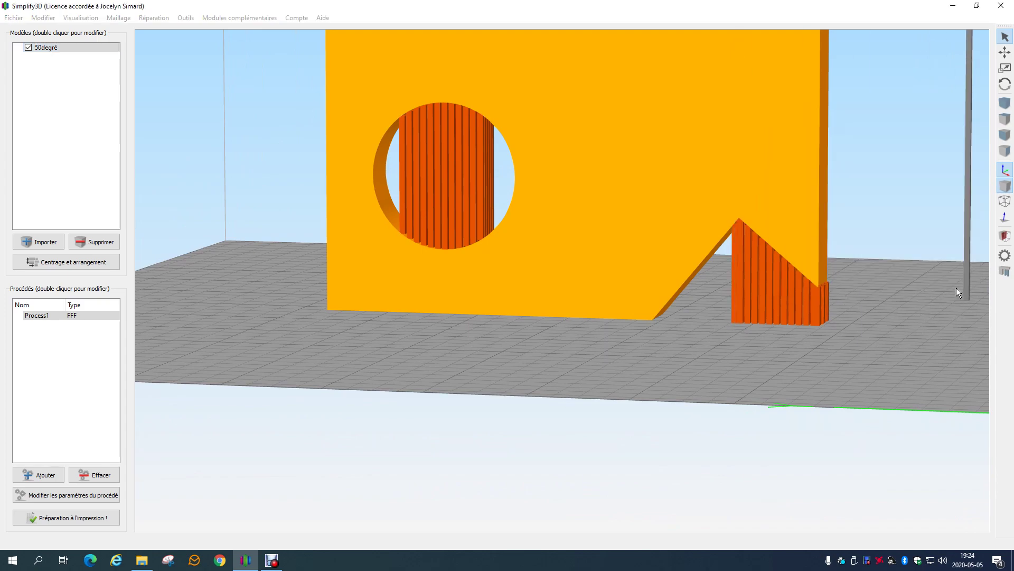
Slice the part with the edited supports and limit the preview to layer 132 around the notch
drag(918, 350, 263, 477)
click(104, 517)
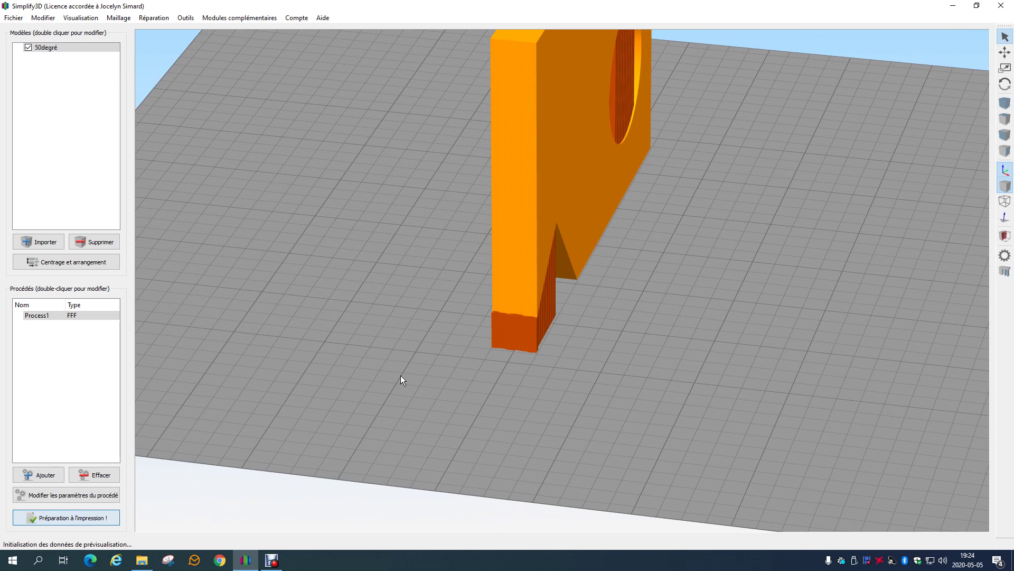
drag(342, 300, 591, 314)
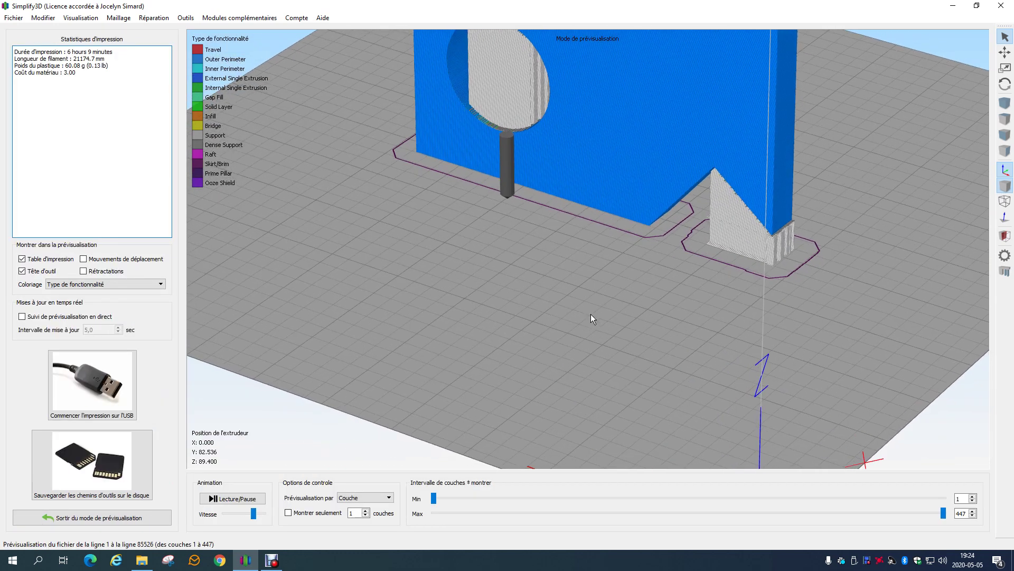
drag(943, 513, 641, 513)
drag(634, 454, 568, 339)
scroll(571, 340, up, 5)
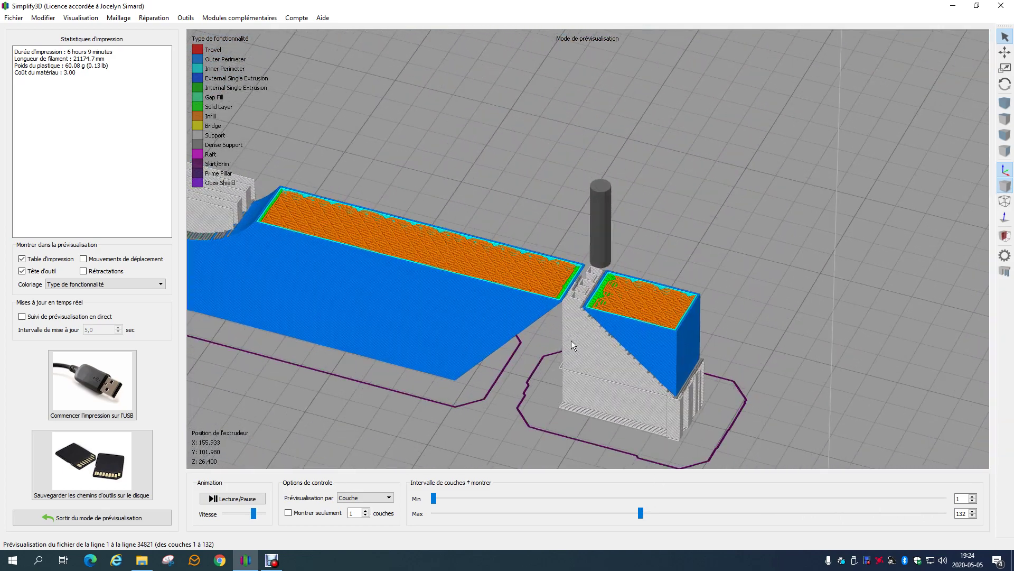
Examine the supports under the notch and in the round hole up to layer 220, and exit the preview
drag(571, 385, 617, 281)
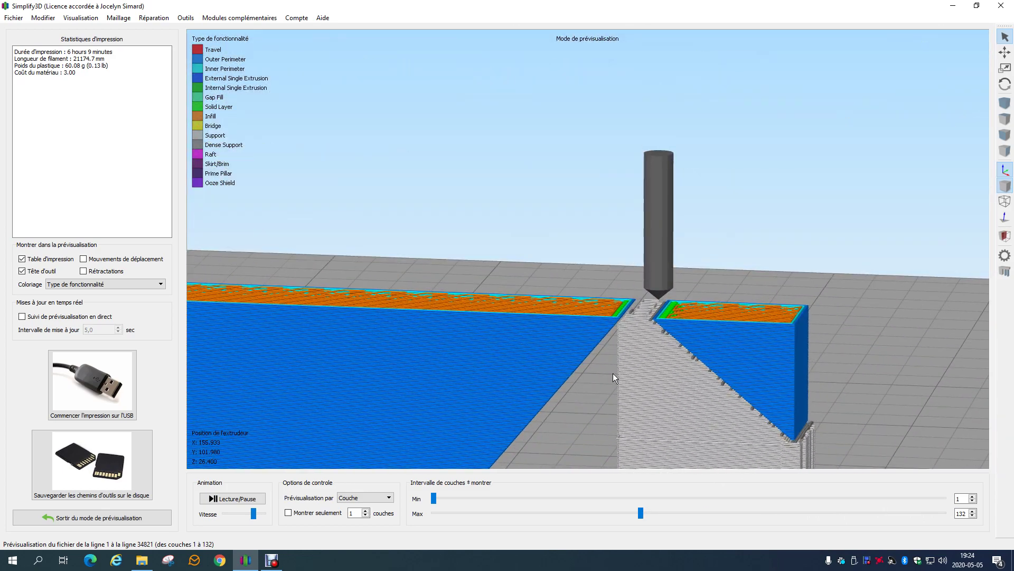
scroll(613, 373, up, 3)
drag(615, 367, 730, 353)
drag(641, 514, 728, 512)
scroll(706, 334, down, 10)
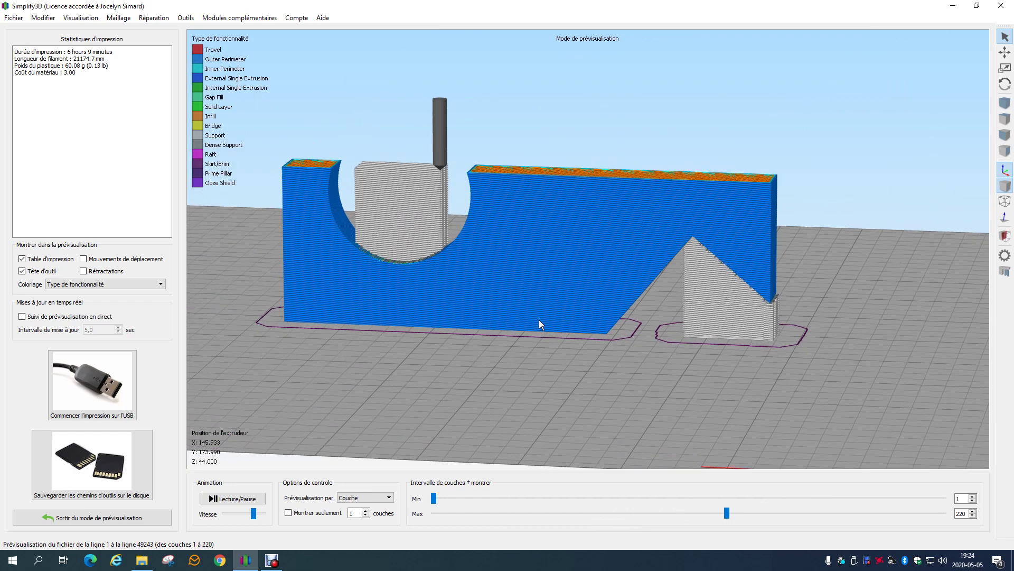
click(106, 517)
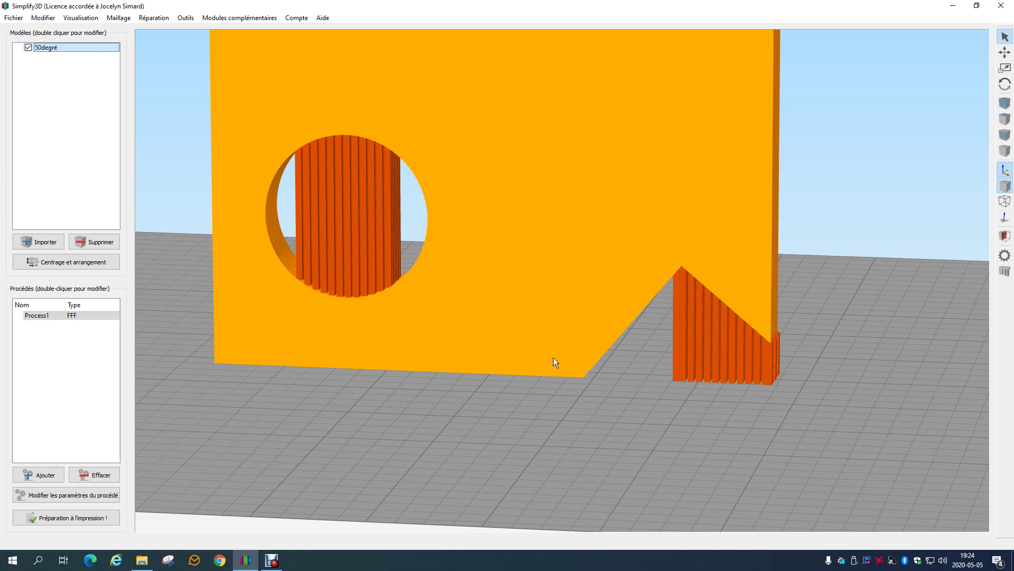
Review Process1's support settings and close them without changes
double_click(46, 315)
click(464, 205)
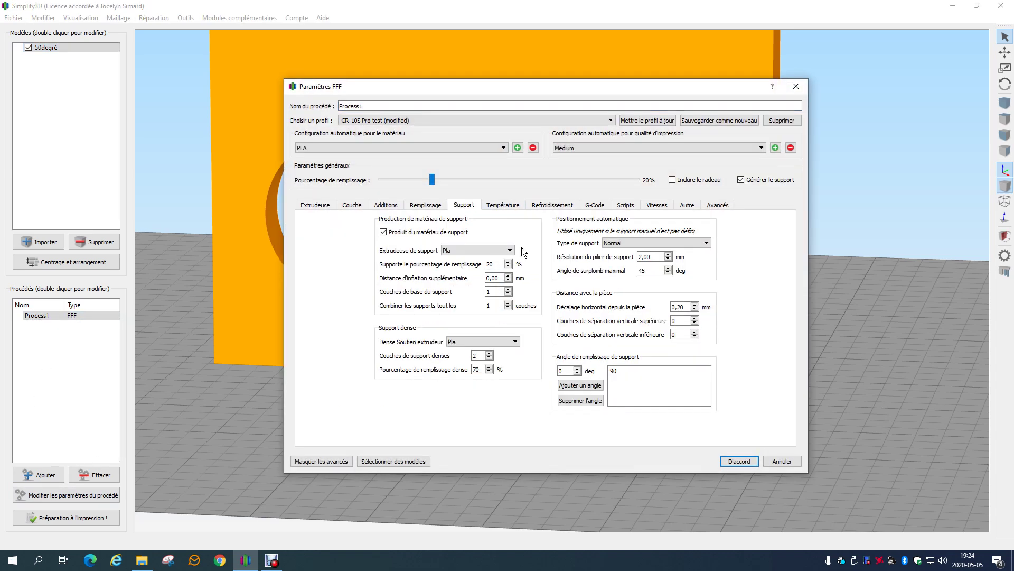
click(773, 463)
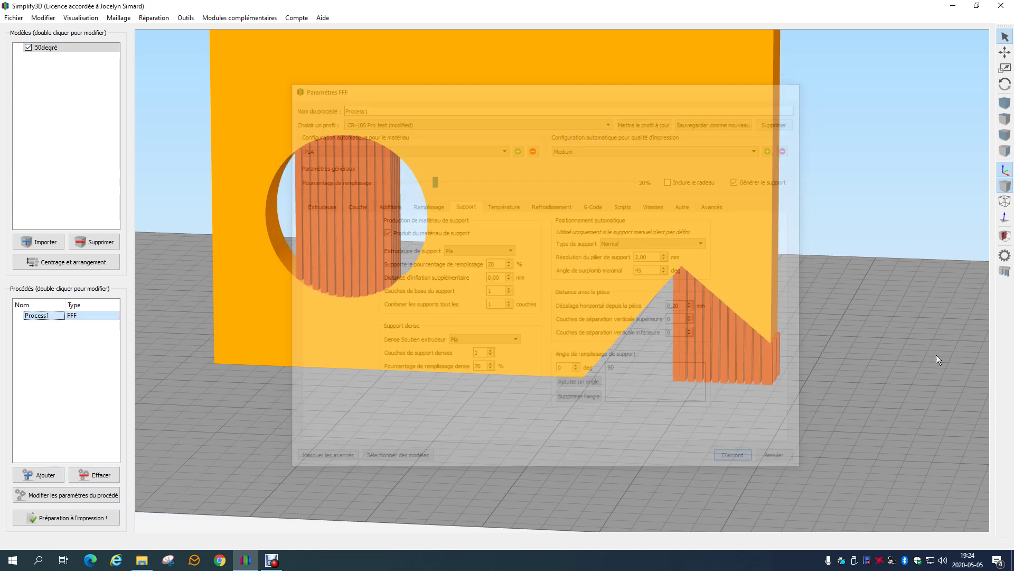
Set the automatic support type to "Uniquement depuis la plateforme de contruction" and clear all existing supports from the part
click(1004, 272)
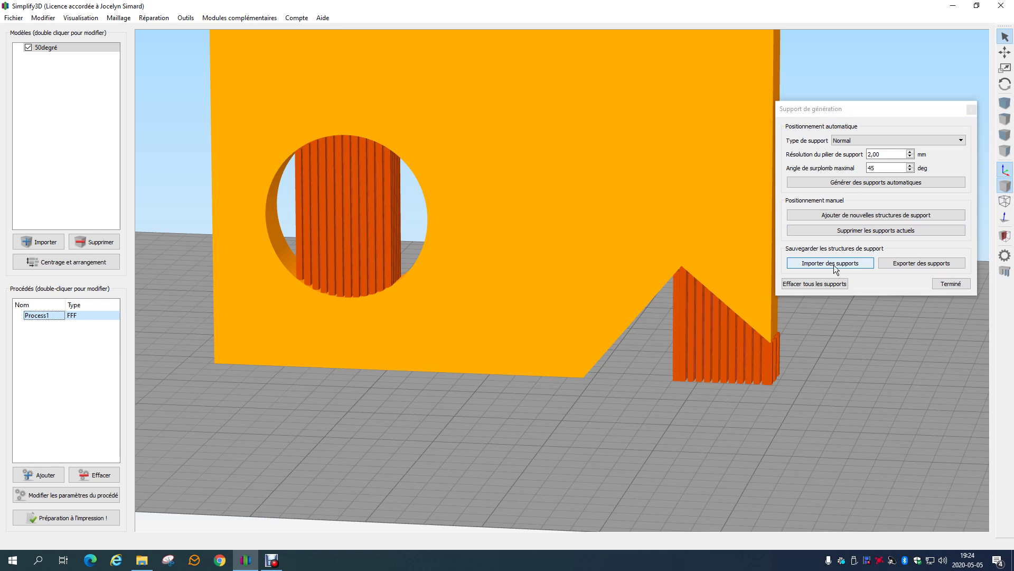
click(847, 140)
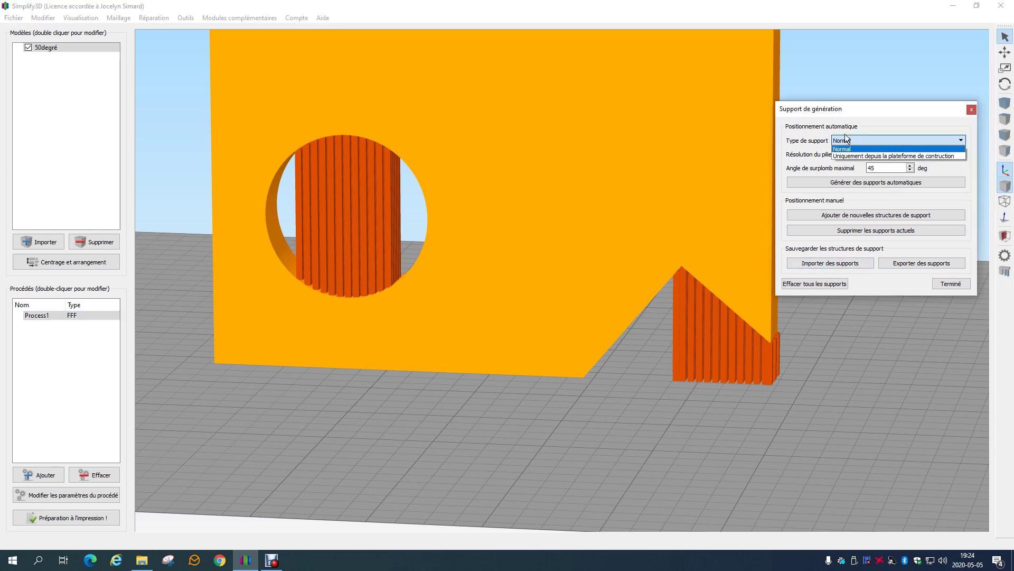
click(848, 156)
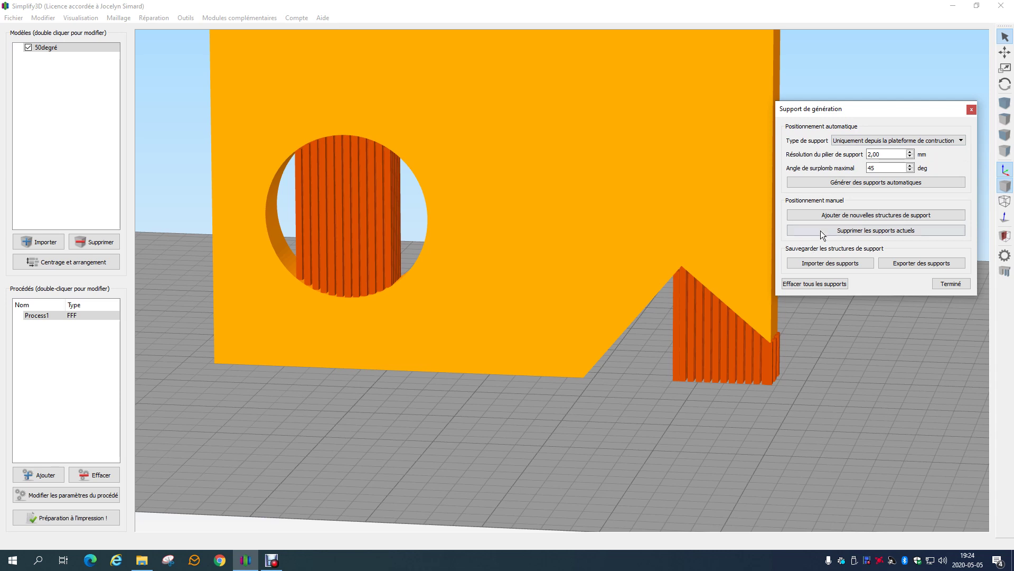
click(816, 285)
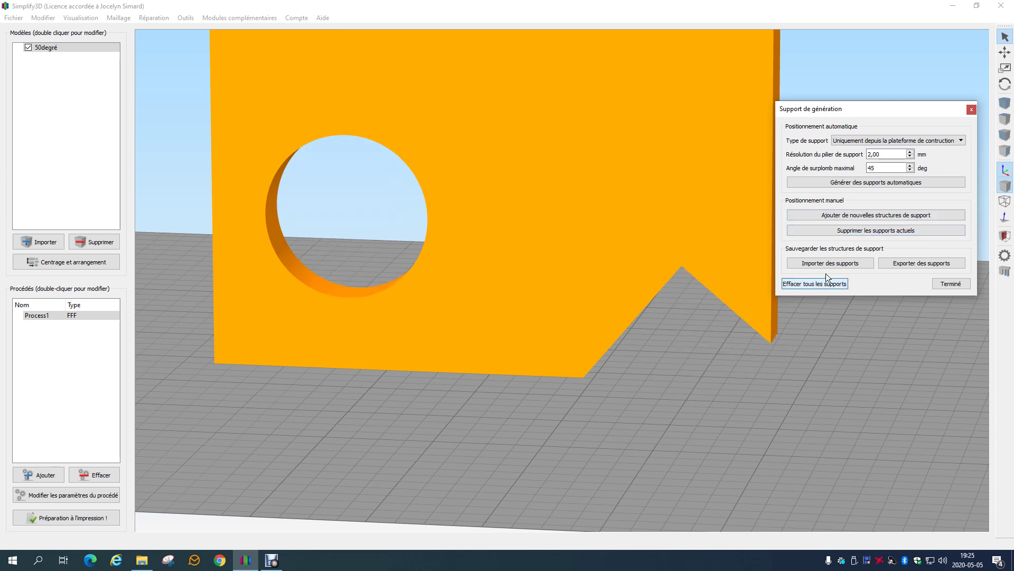
Generate automatic supports from the build platform only and again with the Normal type, clearing all supports after each
click(860, 182)
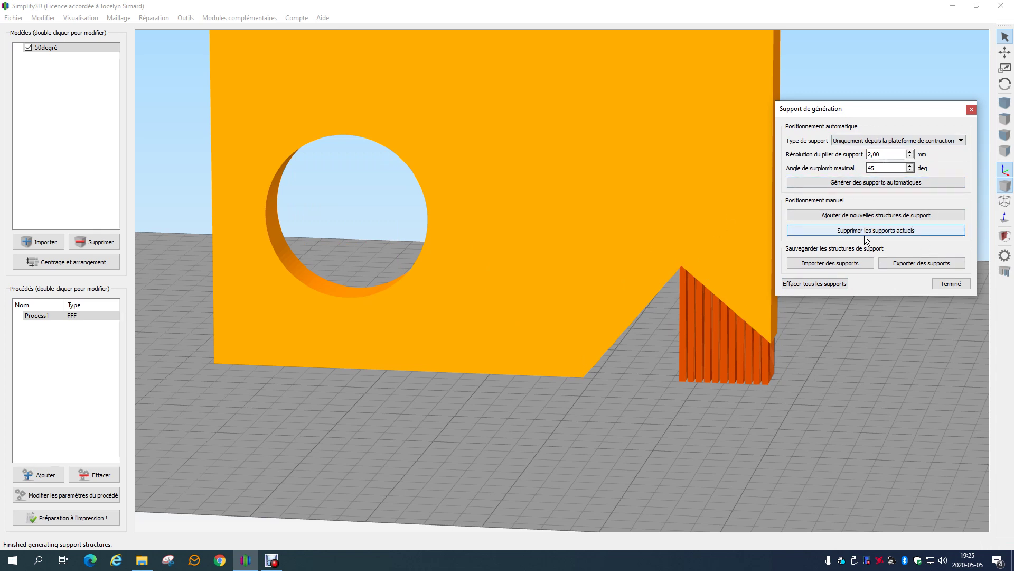
click(815, 284)
click(876, 144)
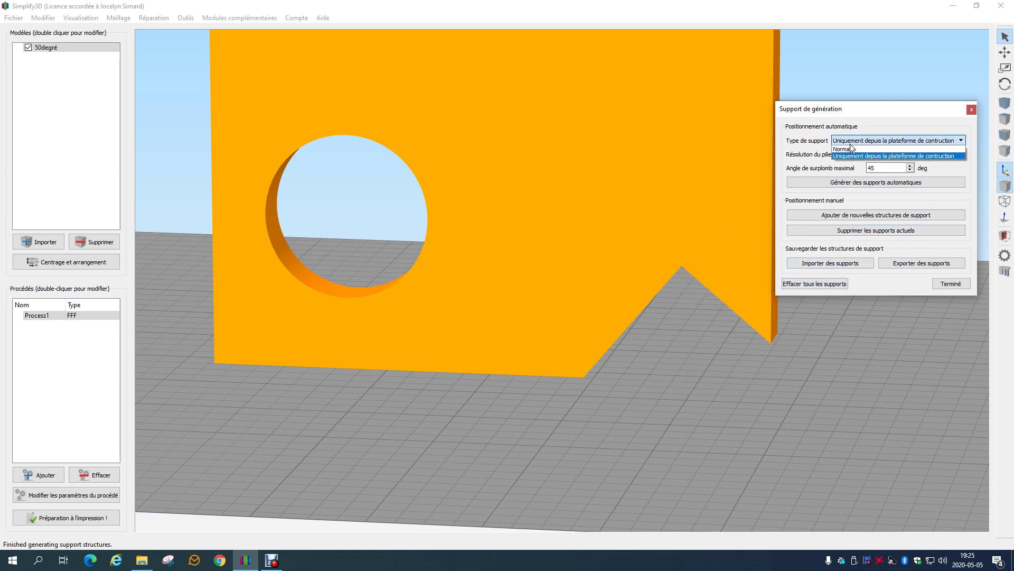
click(852, 149)
click(852, 183)
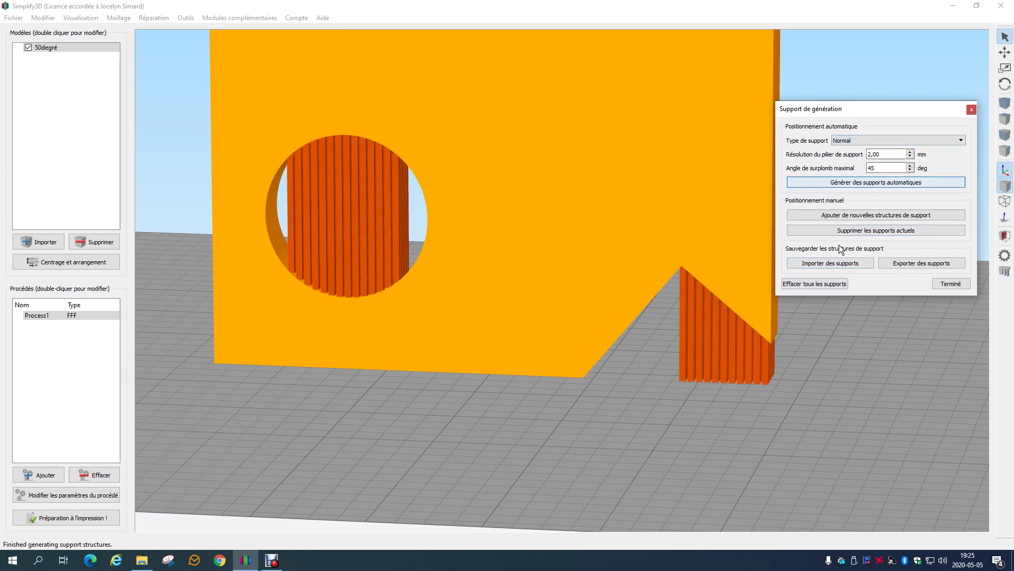
click(835, 284)
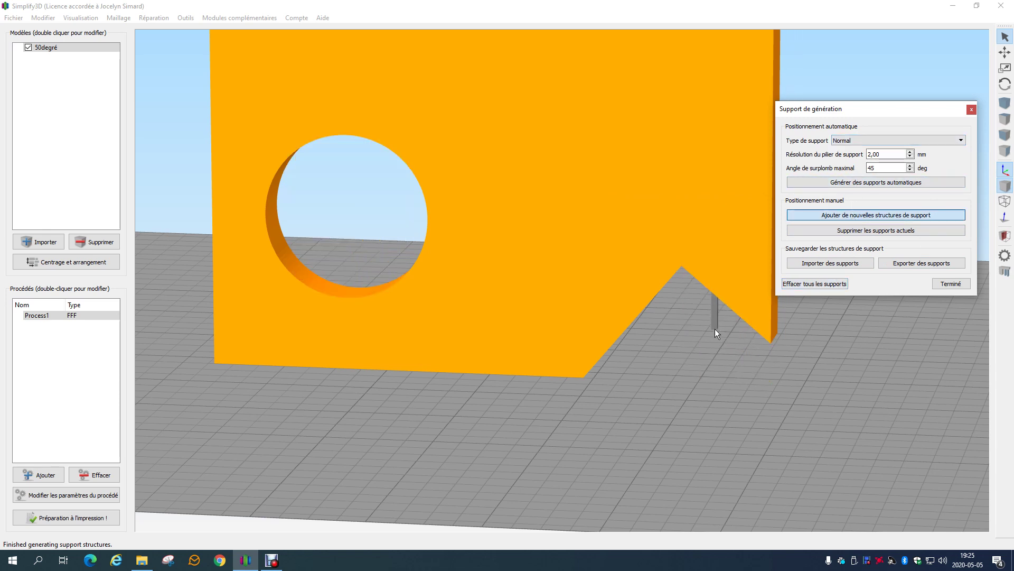
Add manual support pillars side by side in the middle of the round hole and finish support editing
click(347, 293)
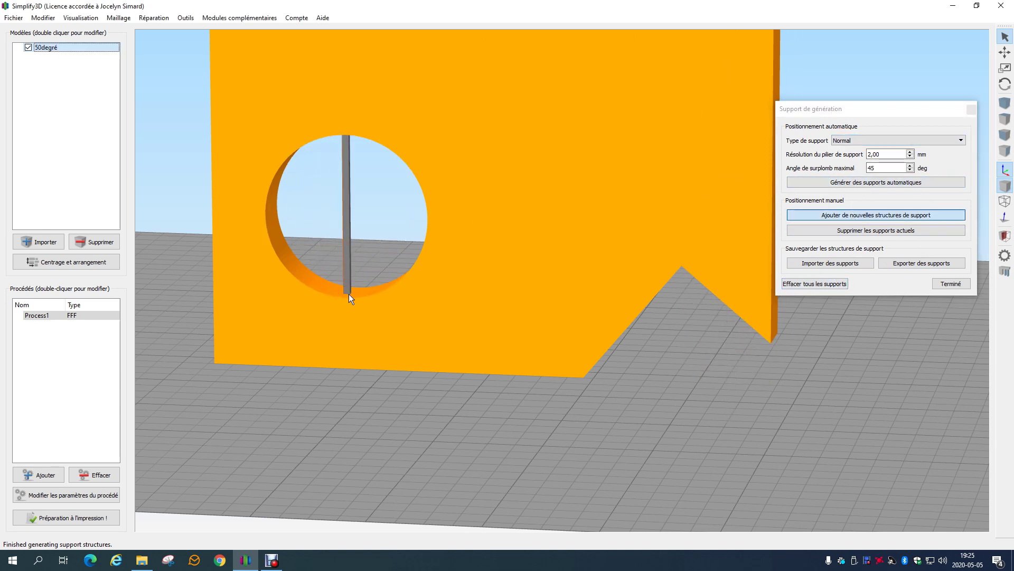
click(366, 290)
click(356, 295)
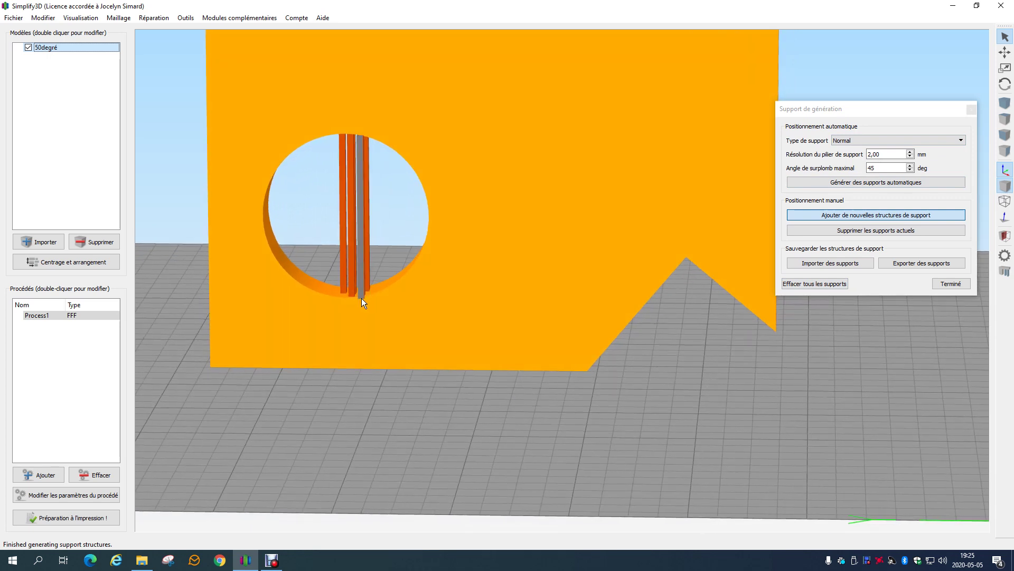
click(350, 297)
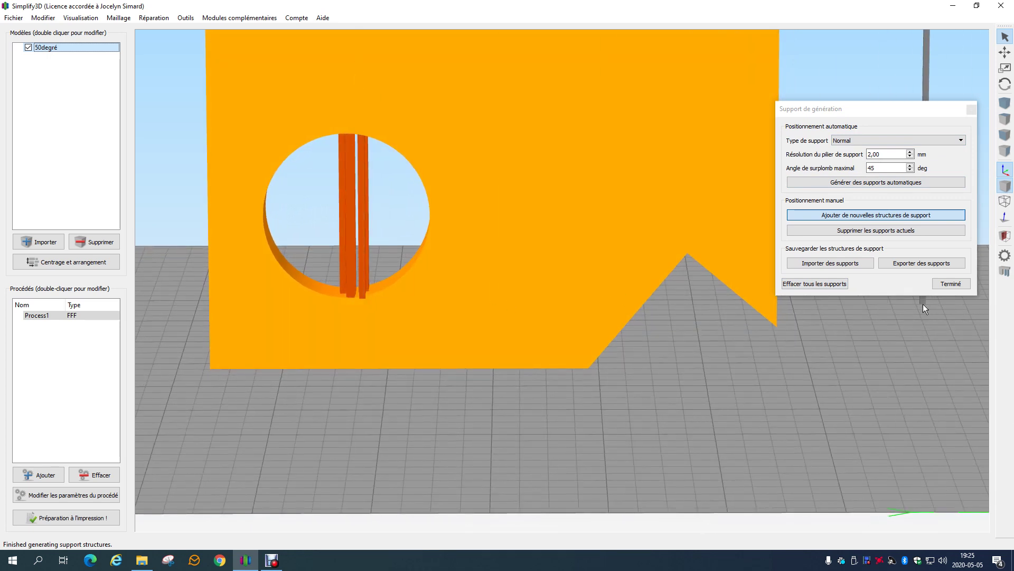
click(880, 152)
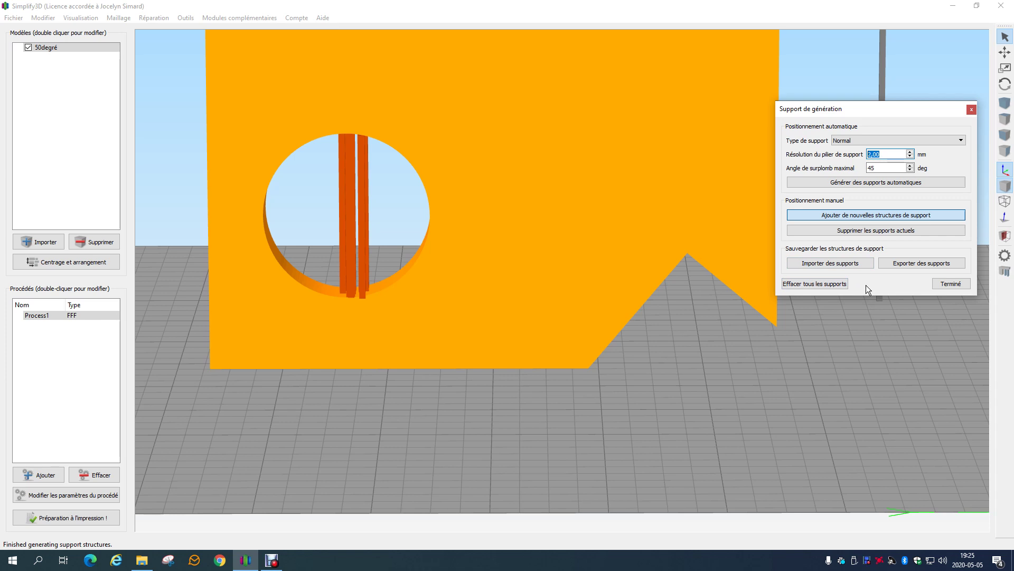
click(951, 284)
scroll(600, 337, down, 5)
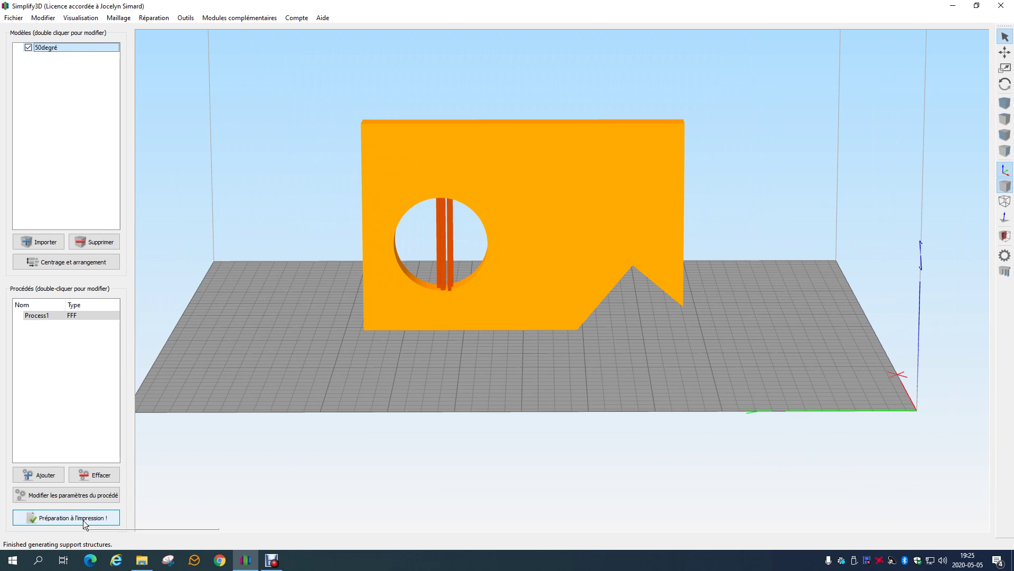
Examine Process1's support, temperature, cooling and G-code settings
double_click(50, 318)
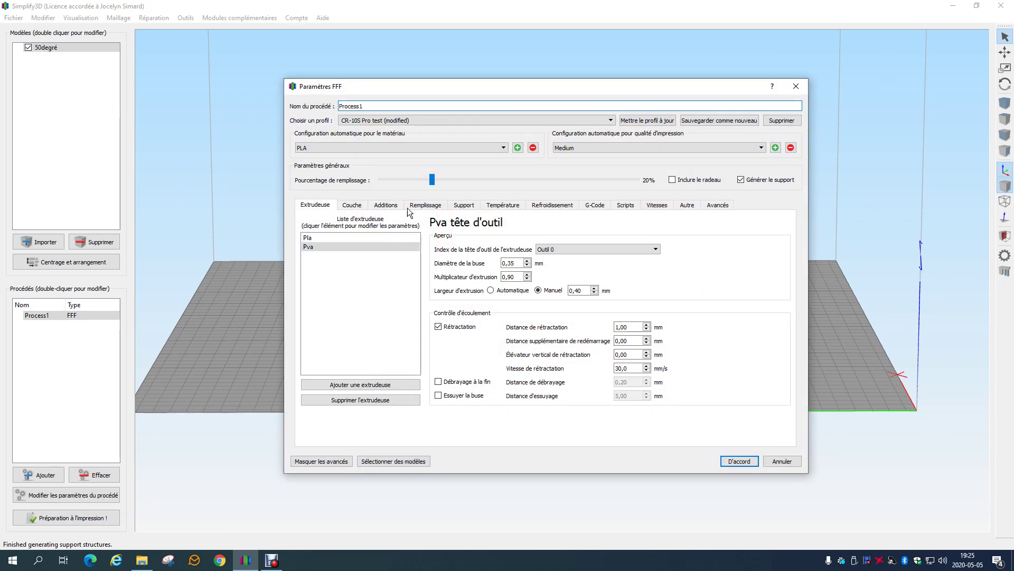
click(464, 205)
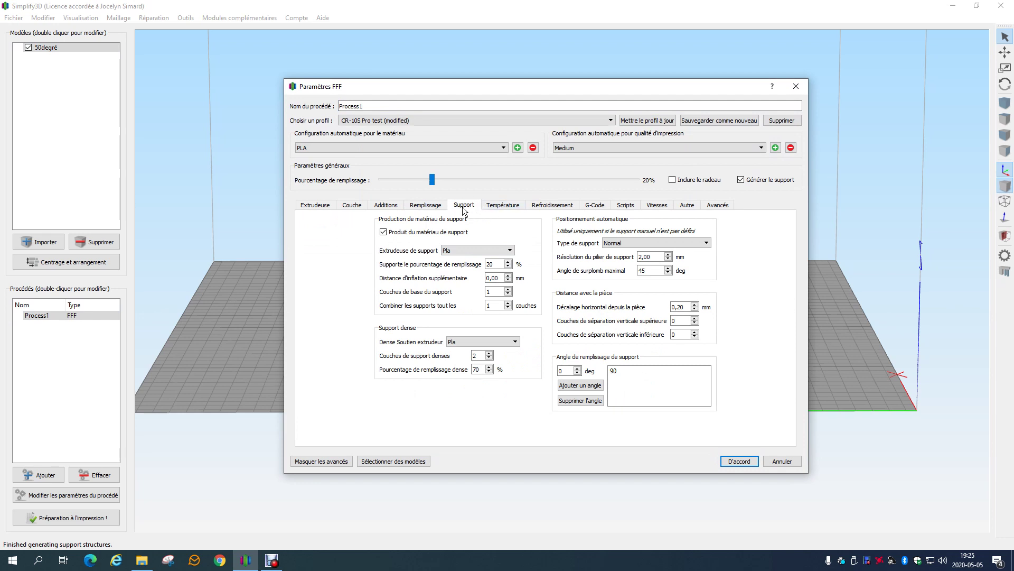
click(495, 209)
click(549, 207)
click(515, 207)
click(560, 206)
click(593, 206)
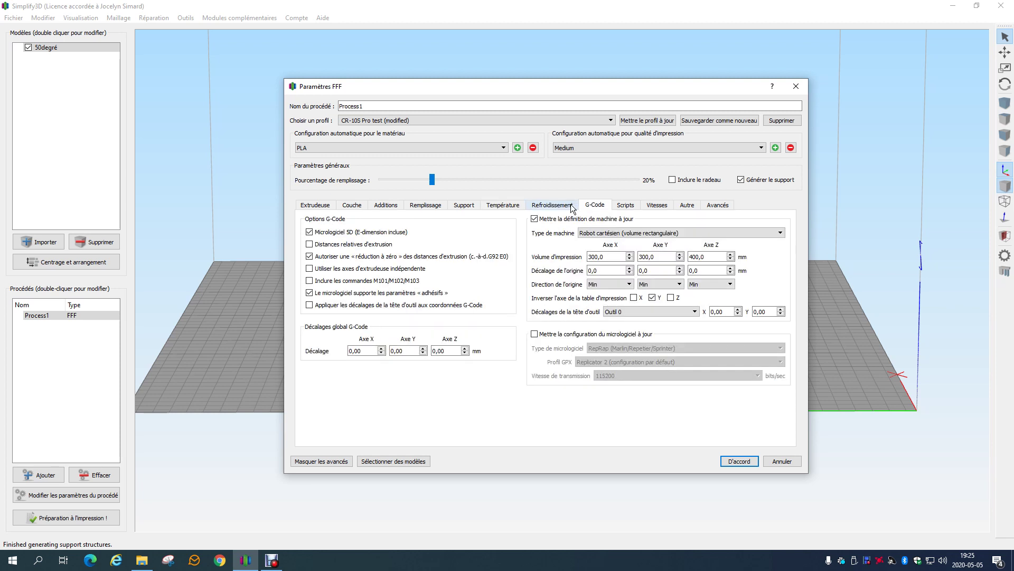
click(552, 206)
click(503, 207)
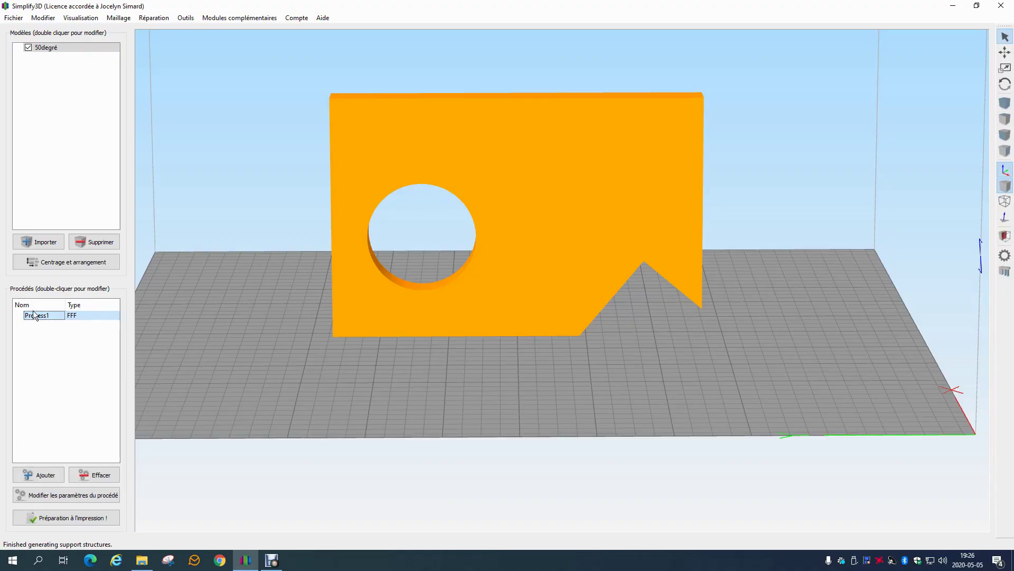
Reopen Process1's settings and review the support, layer and temperature options
double_click(47, 317)
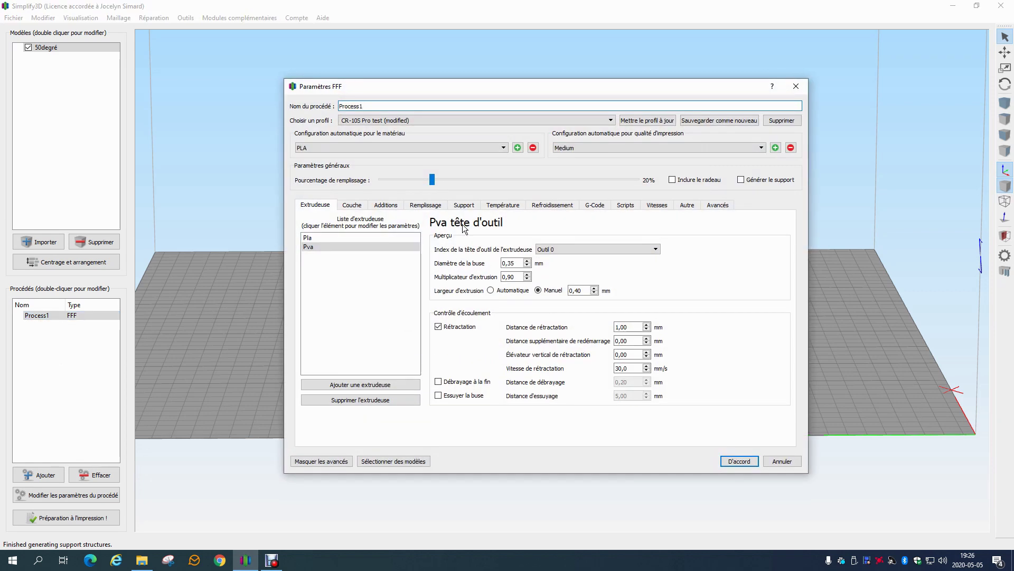
click(478, 205)
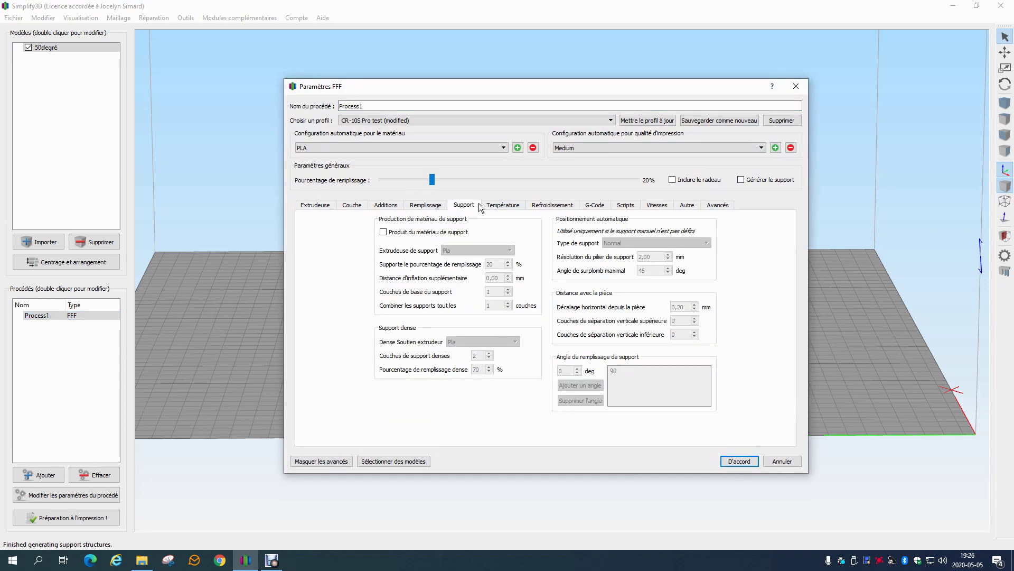
click(502, 205)
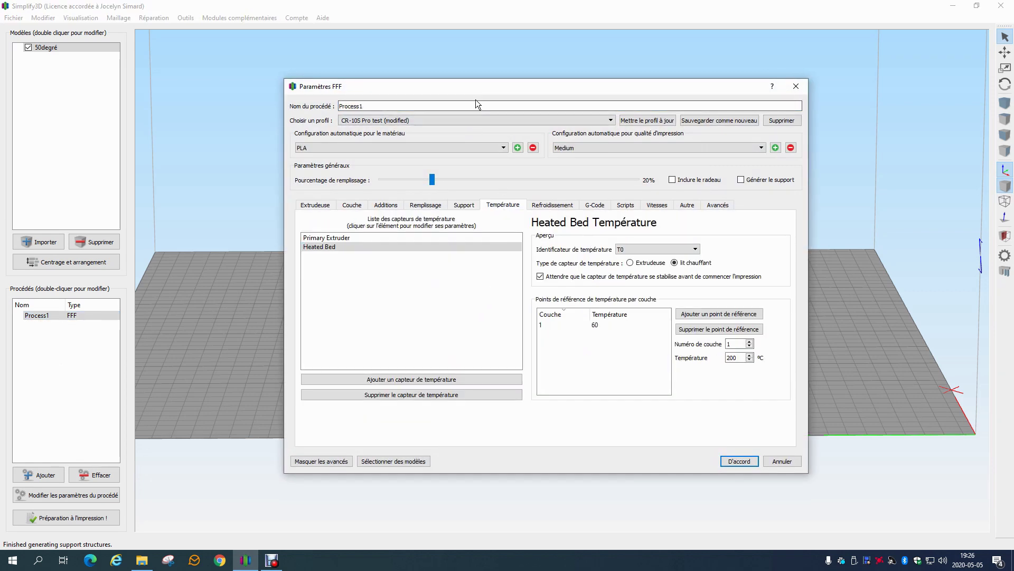
drag(471, 87, 499, 86)
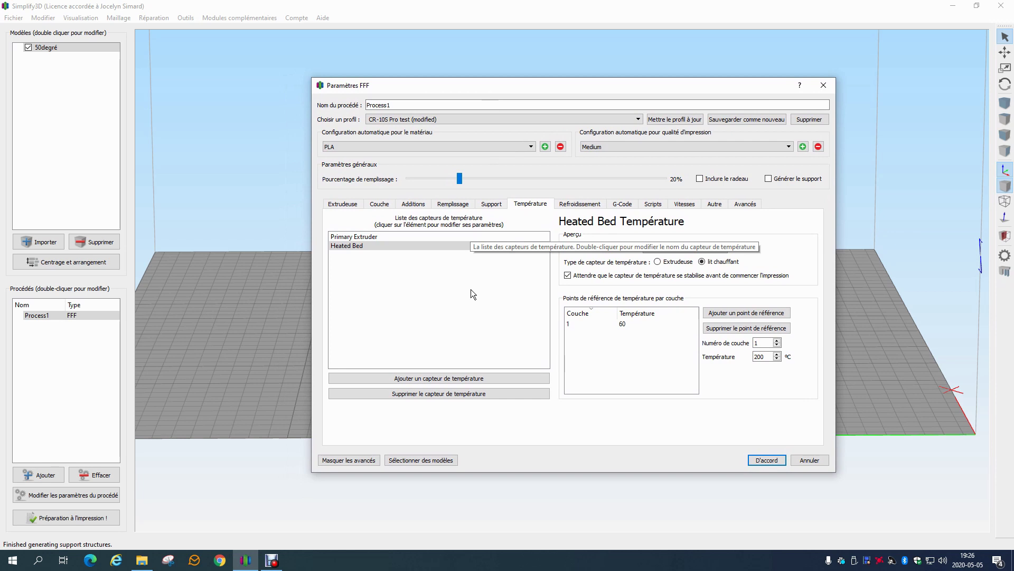
click(380, 204)
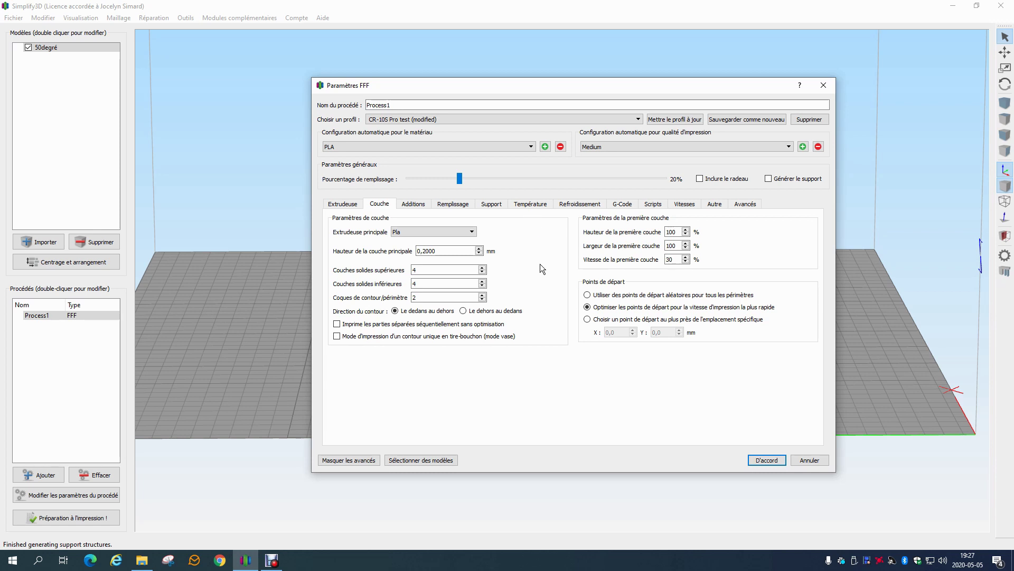
click(530, 205)
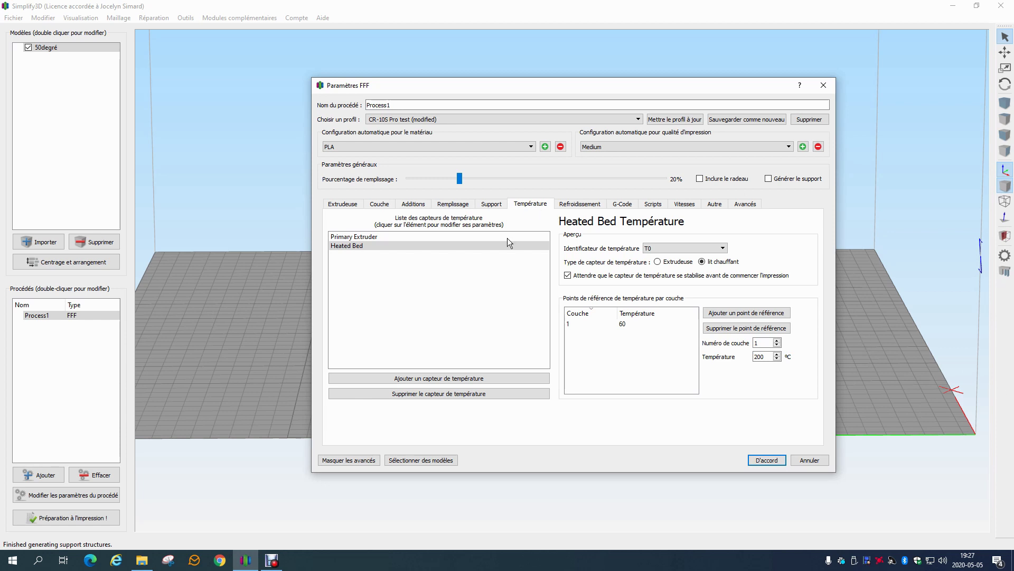
Rename the temperature sensor Primary Extruder as Buse and Heated Bed as Plateau
click(366, 237)
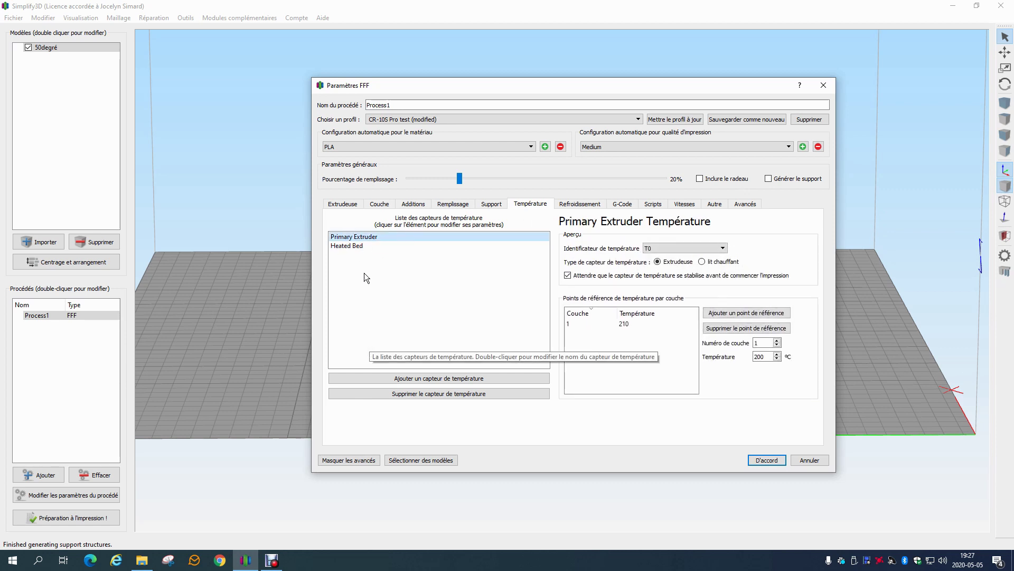
double_click(363, 239)
text(Buse)
key(Return)
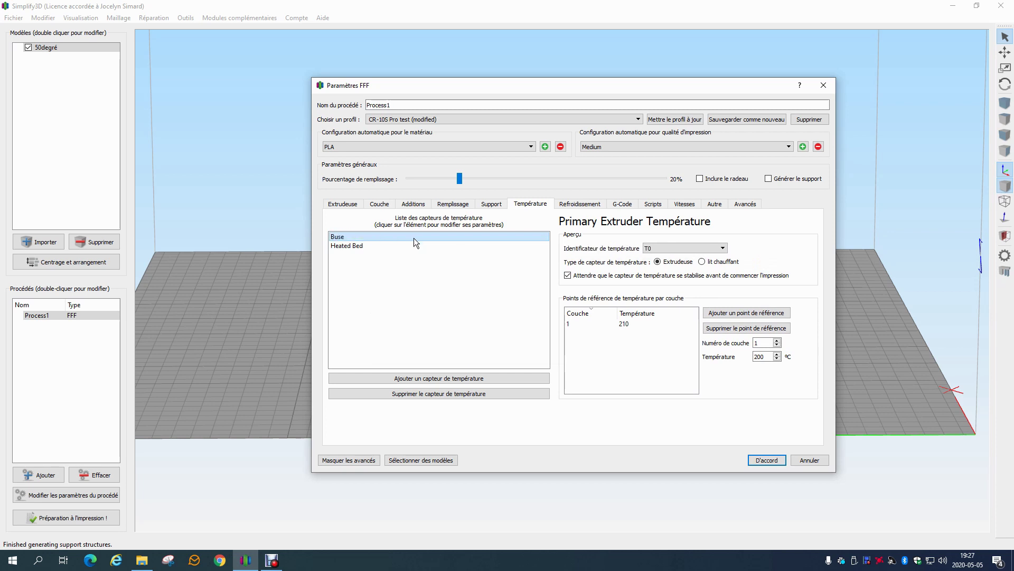
double_click(350, 246)
text(Plateau)
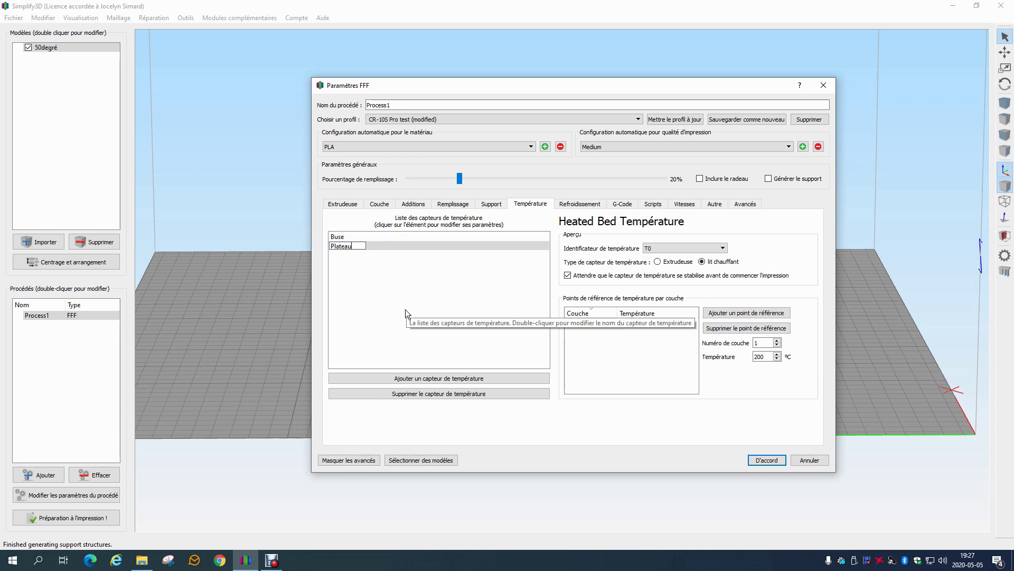
key(Return)
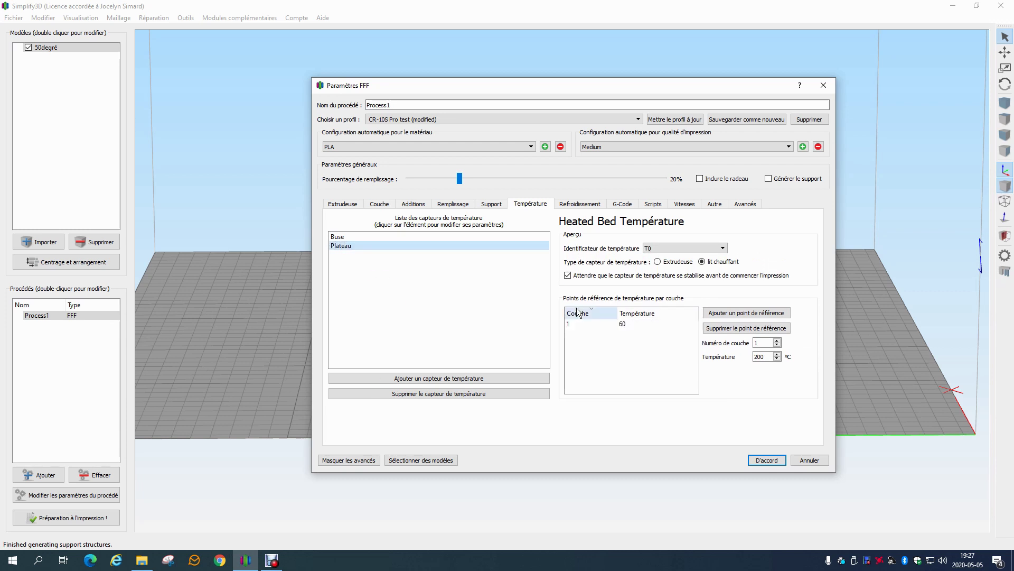
Set the Buse sensor's layer 1 temperature to 200 °C
click(356, 237)
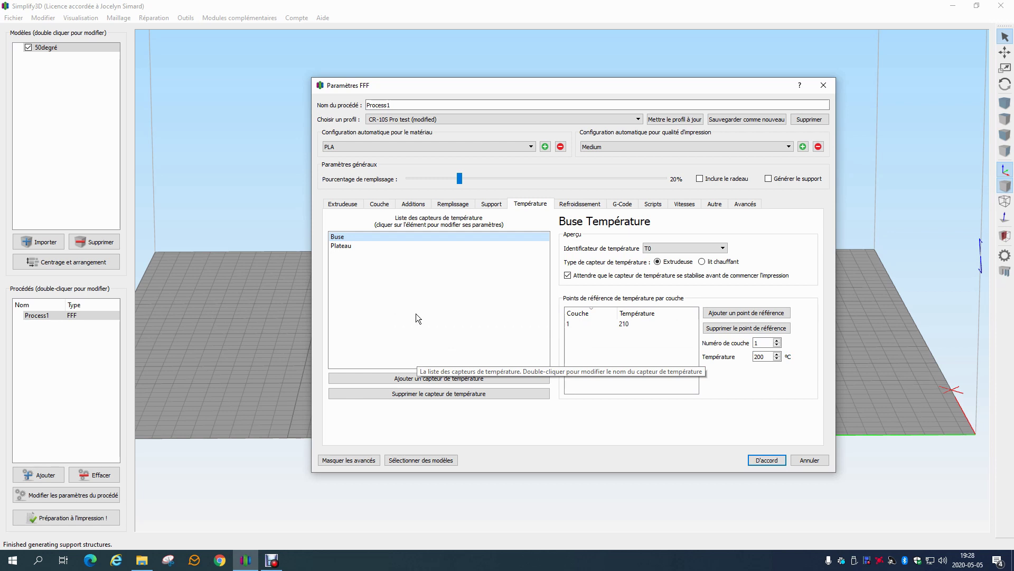
click(625, 324)
double_click(625, 324)
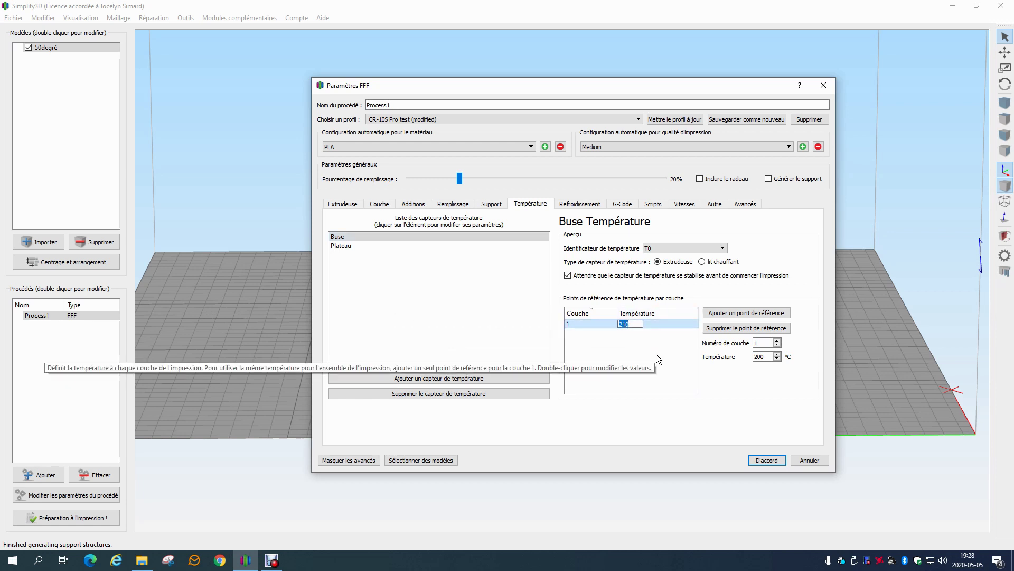
text(200)
key(Return)
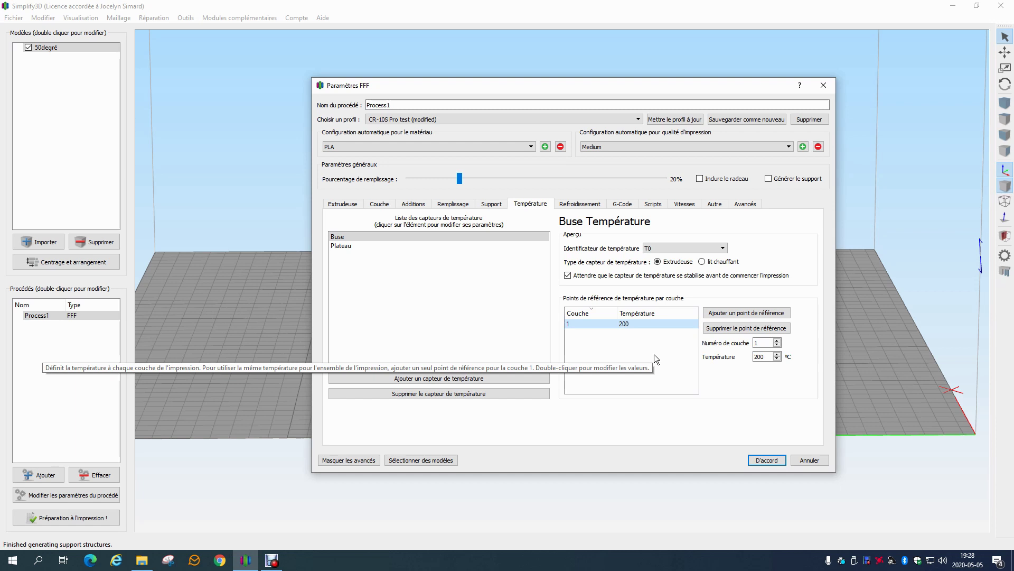
Set the Buse sensor's layer 1 temperature to 210 °C
double_click(630, 322)
text(205)
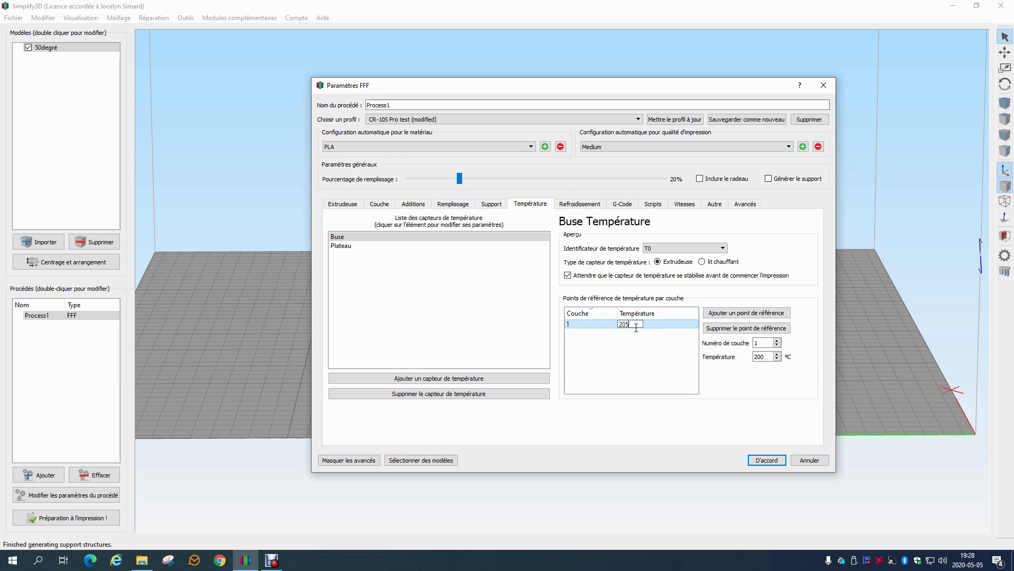
key(BackSpace)
key(BackSpace)
key(Return)
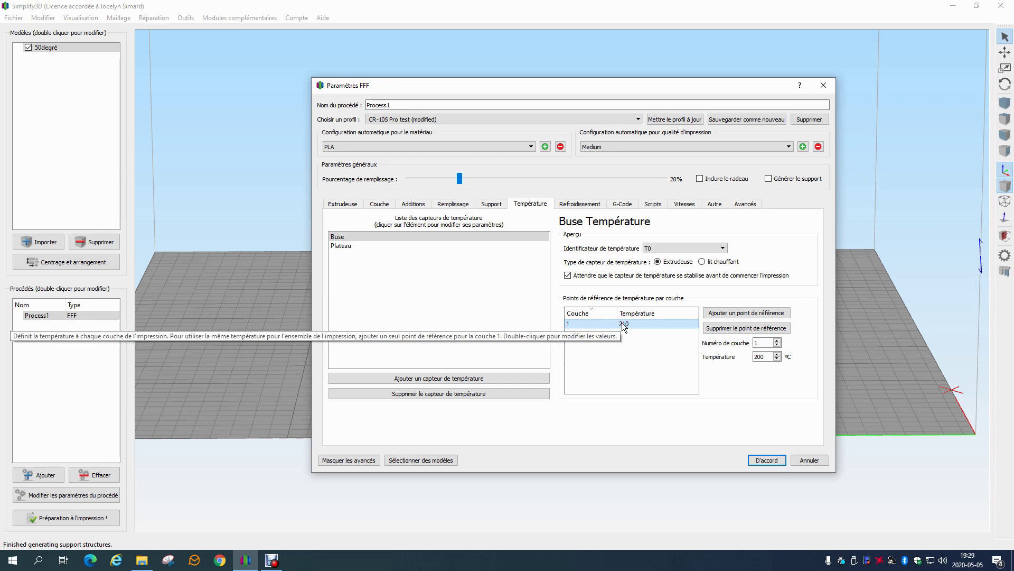
Add a Buse temperature reference point of 208 °C at layer 2
key(Tab)
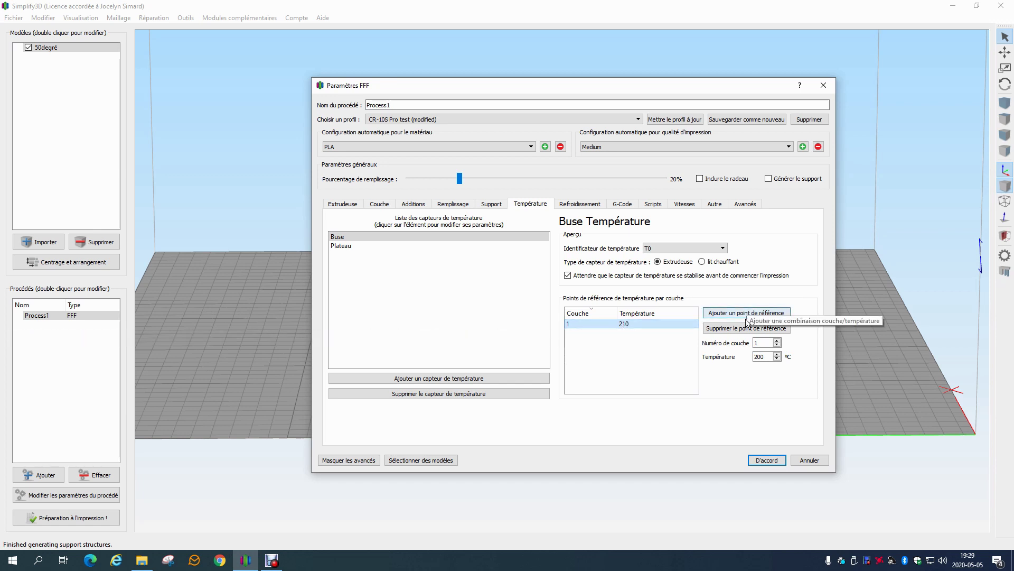
text(2)
key(Tab)
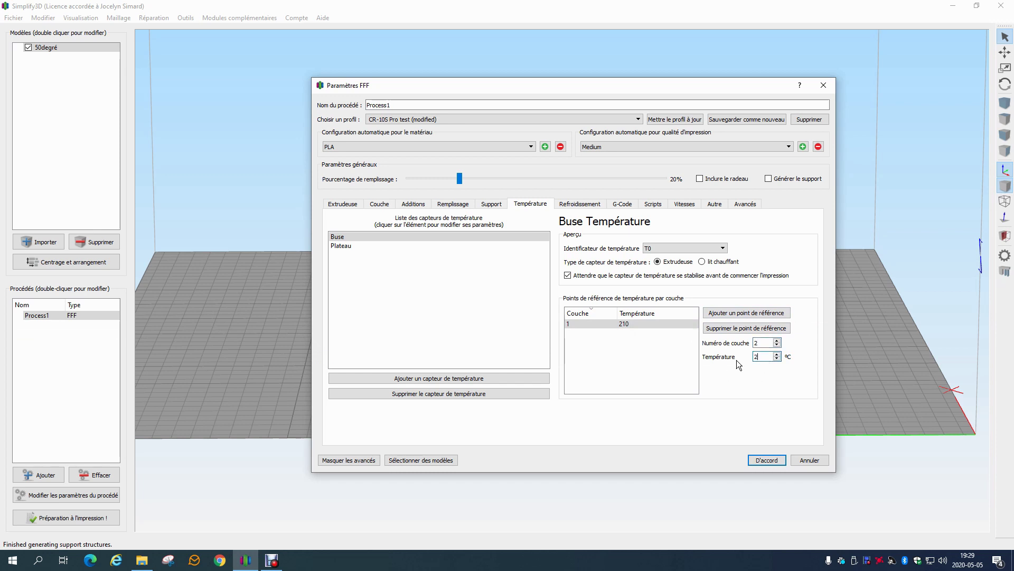
text(208)
click(738, 312)
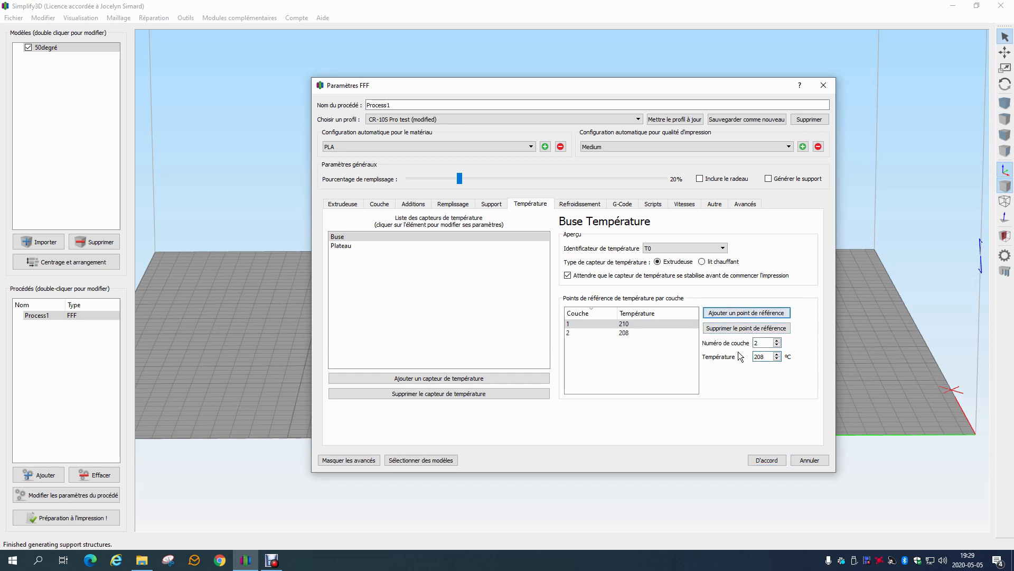
Add a Buse temperature reference point of 205 °C at layer 3
double_click(764, 343)
text(3)
double_click(769, 359)
text(205)
click(723, 315)
Add a Buse temperature reference point of 200 °C at layer 4
double_click(766, 355)
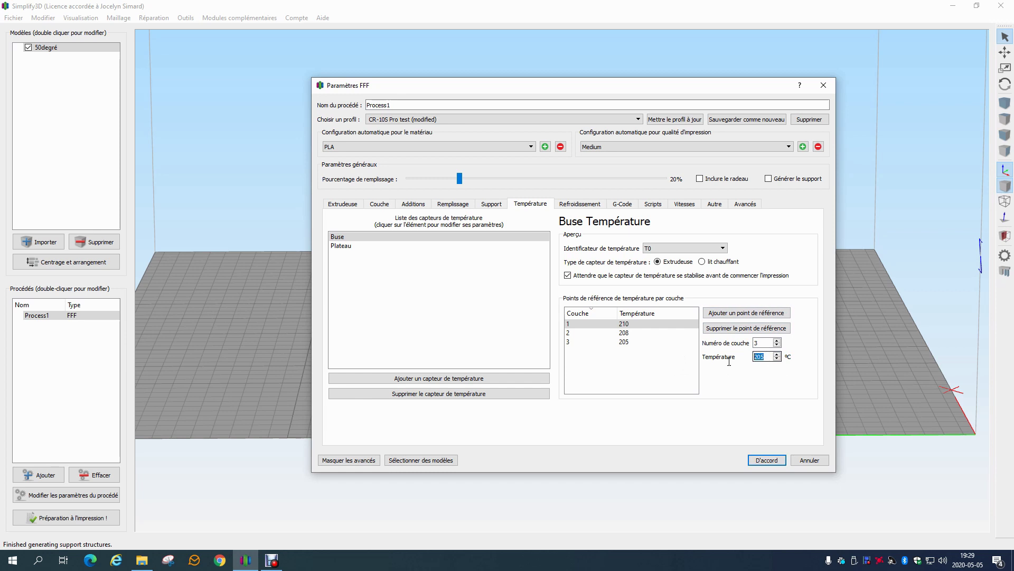
double_click(756, 343)
text(4)
key(Tab)
text(200)
click(754, 315)
Delete the Buse layer 1 reference point and renumber the remaining three points as layers 1, 2 and 3
click(644, 392)
click(746, 328)
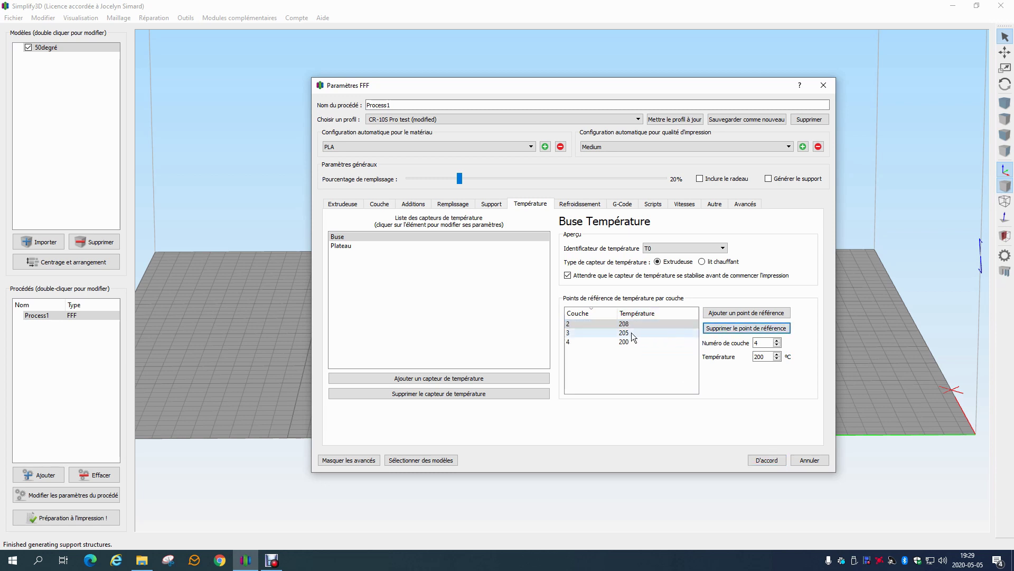
click(569, 323)
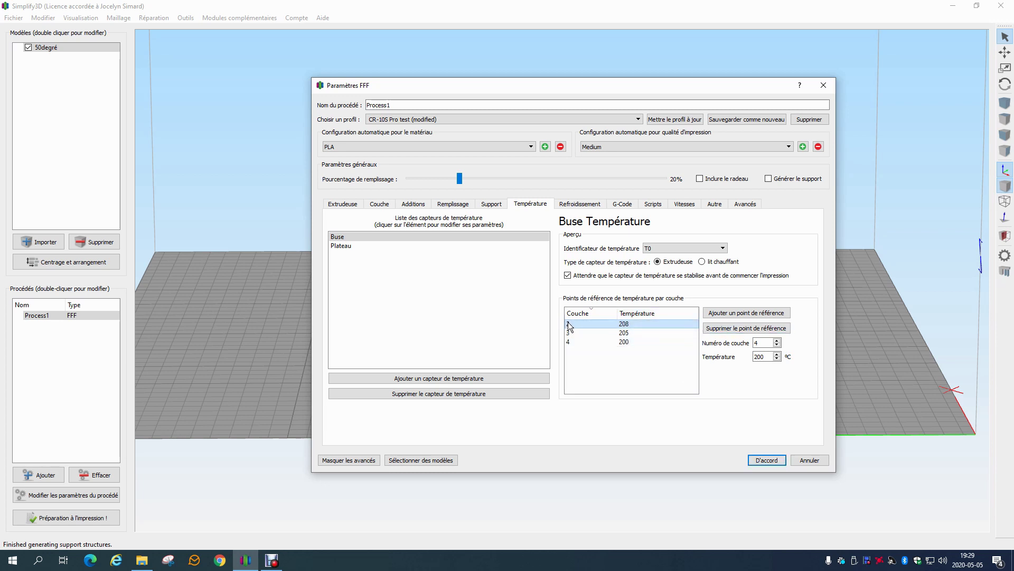
text(1)
click(568, 334)
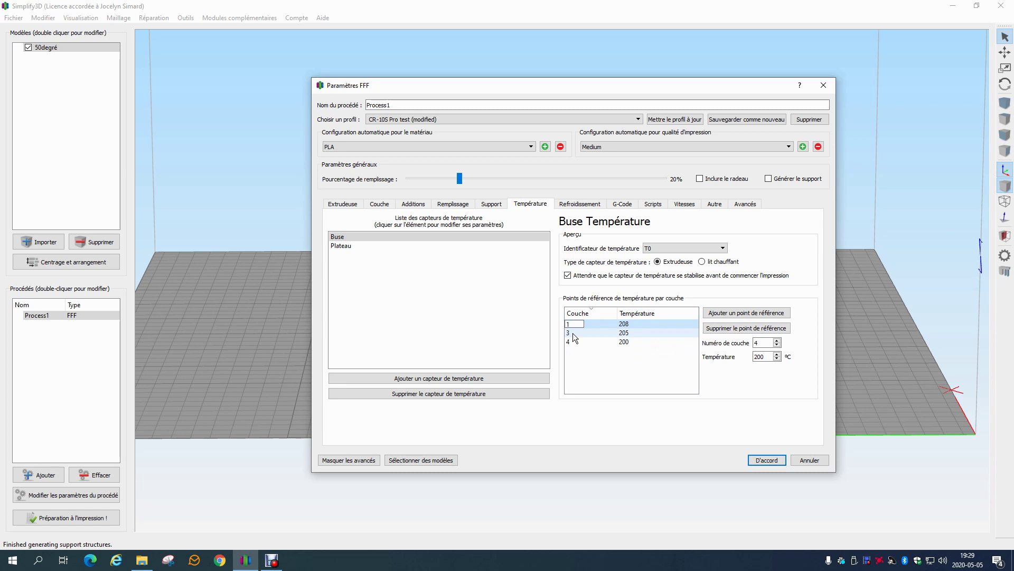
text(2)
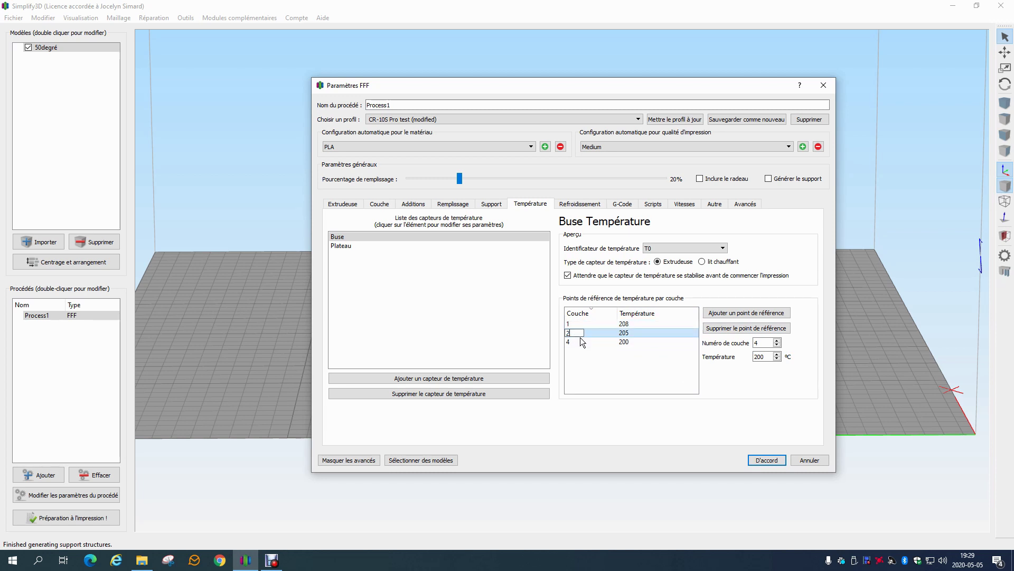
click(570, 341)
text(3)
key(Return)
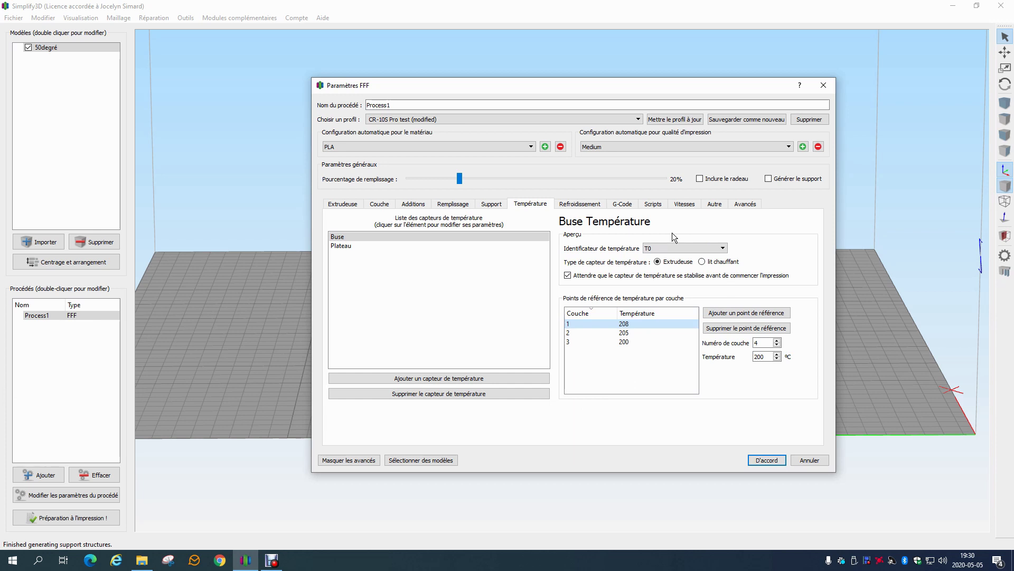
Examine the temperature identifiers available for the Buse sensor
click(654, 250)
click(655, 249)
click(655, 249)
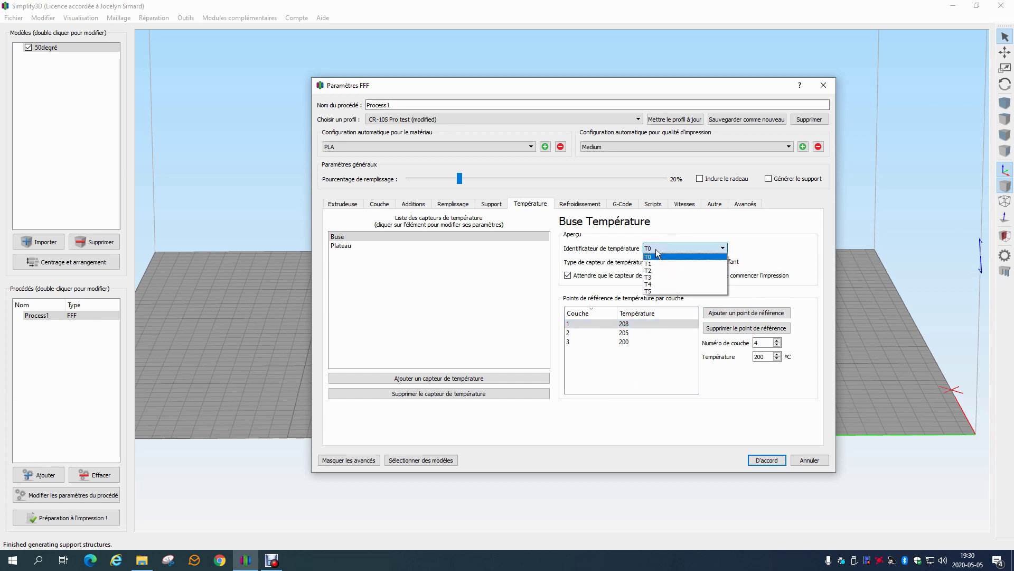
click(616, 237)
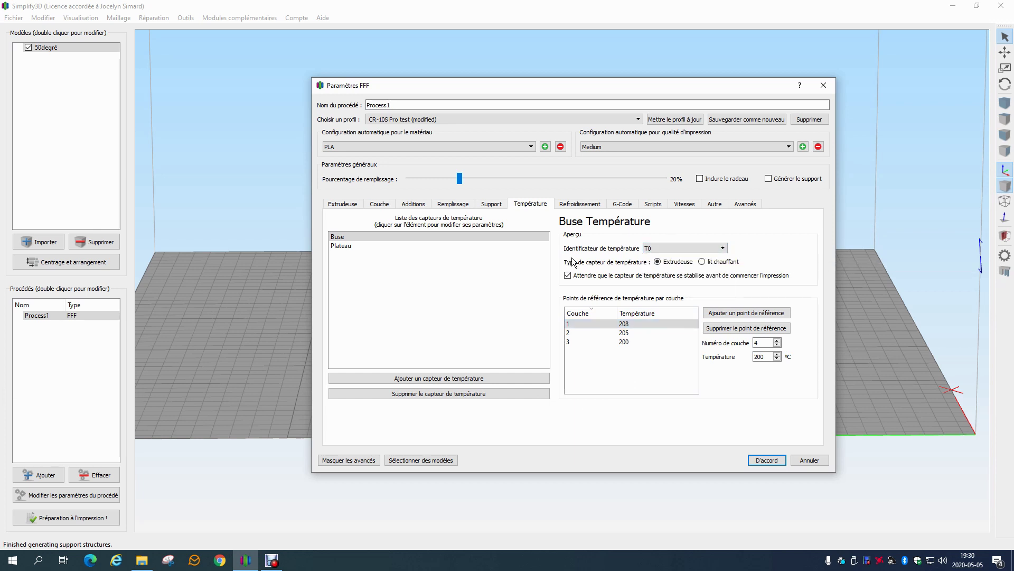
Try the lit chauffant sensor type and identifier T1 on the Buse sensor, and return its identifier to T0
click(703, 263)
click(662, 250)
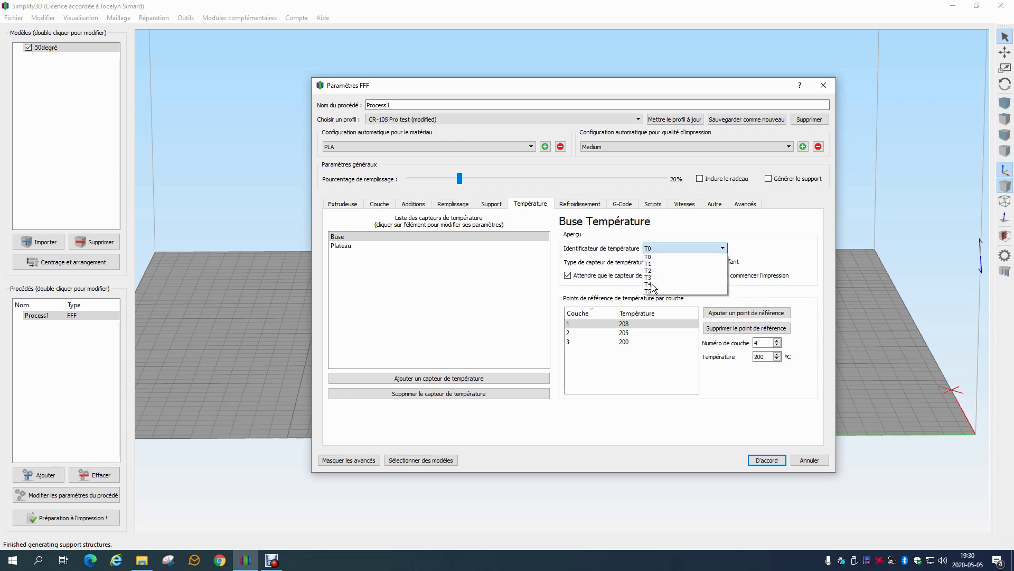
click(656, 245)
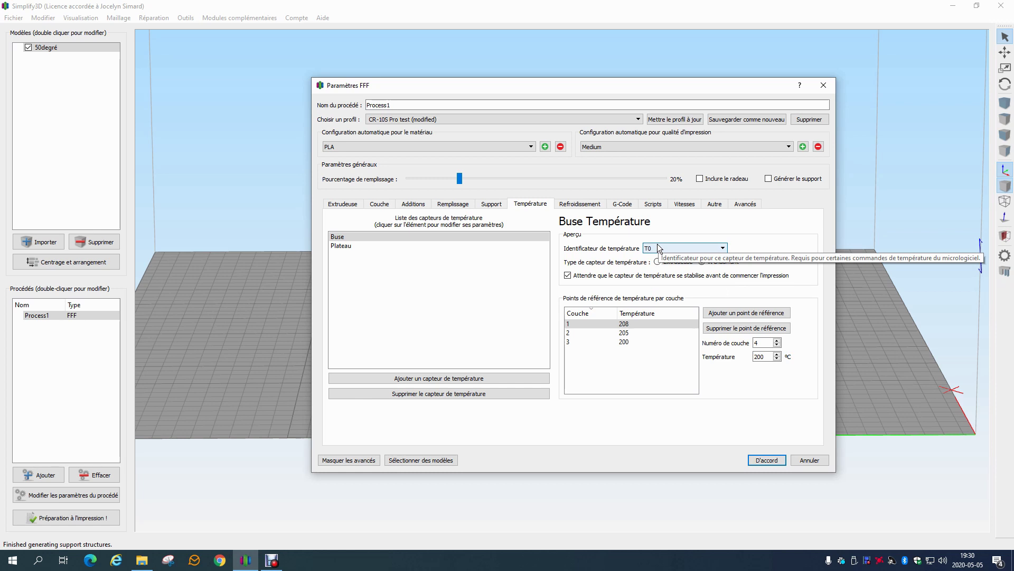
click(658, 247)
click(660, 261)
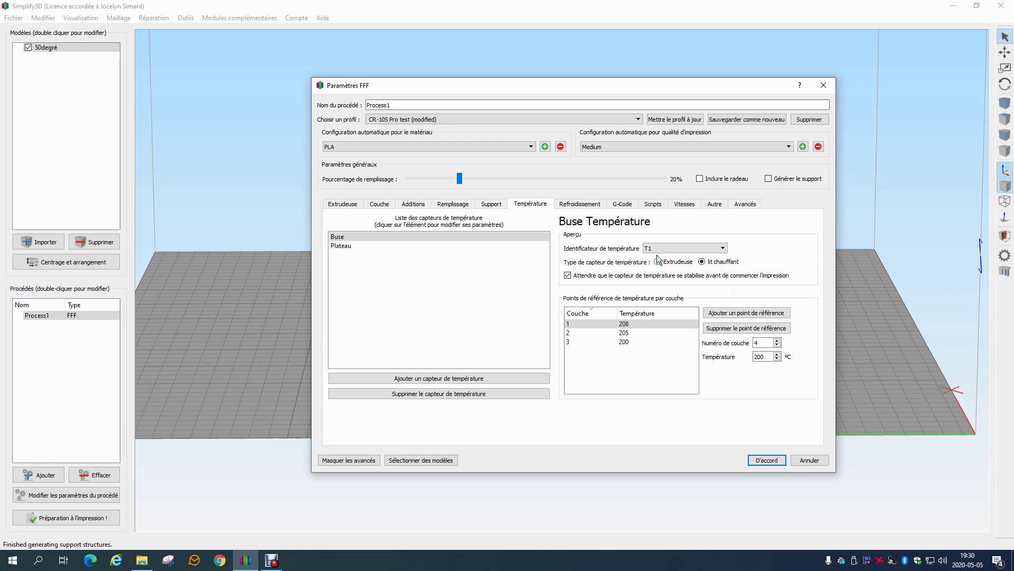
click(663, 248)
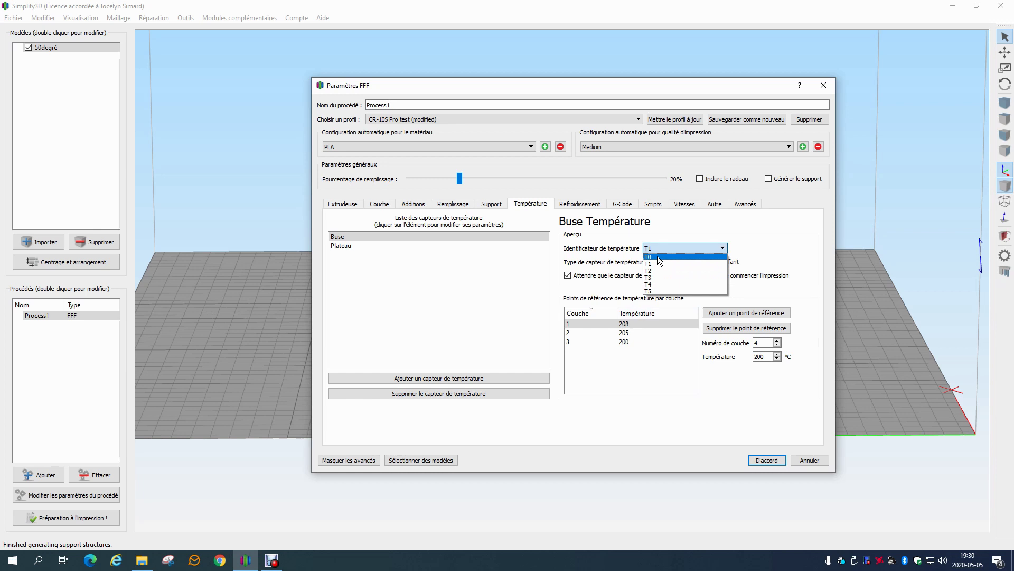
click(658, 257)
click(702, 262)
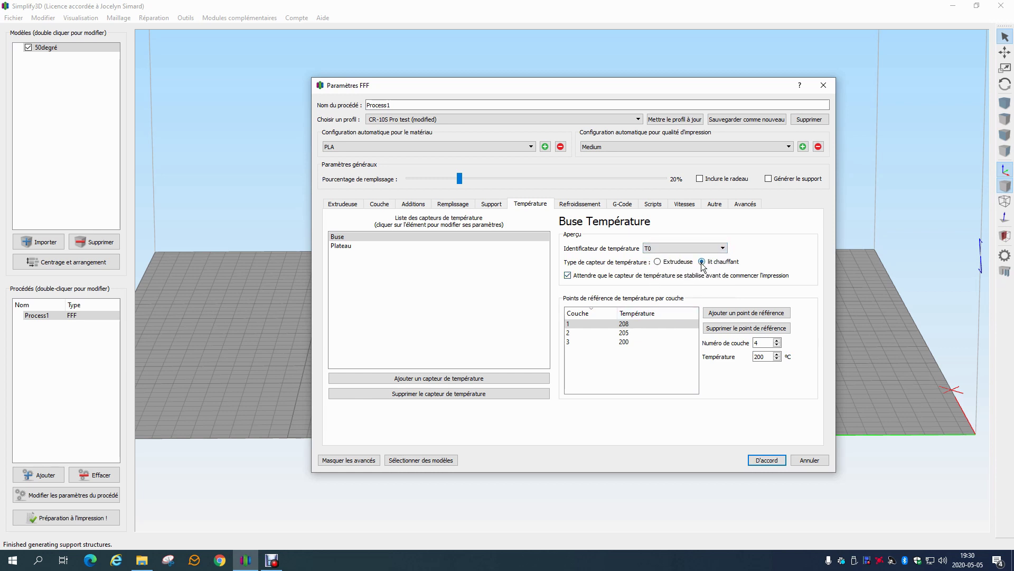
Compare the sensor type settings of the Plateau and Buse temperature sensors
click(344, 246)
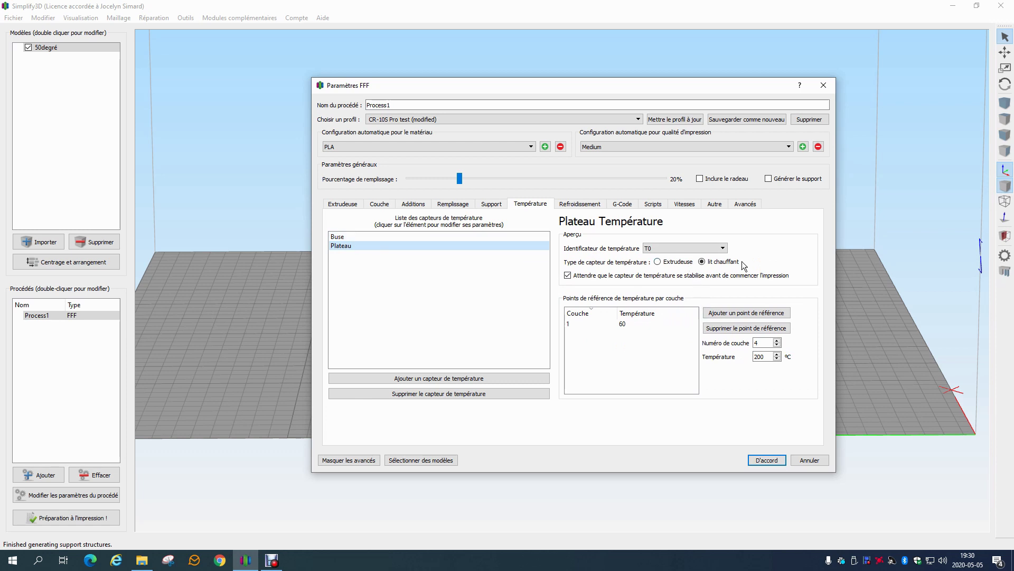
click(357, 235)
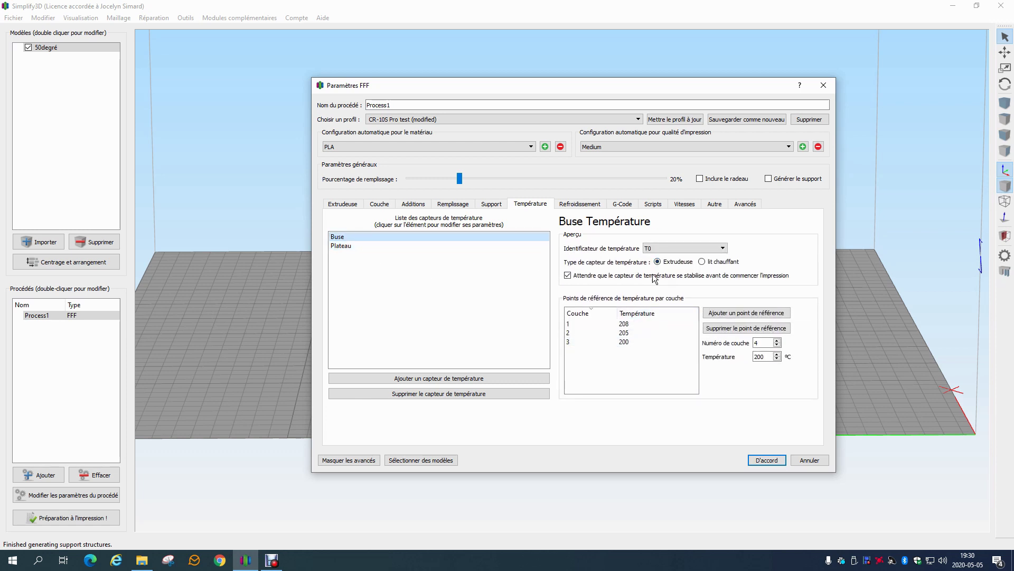
click(400, 245)
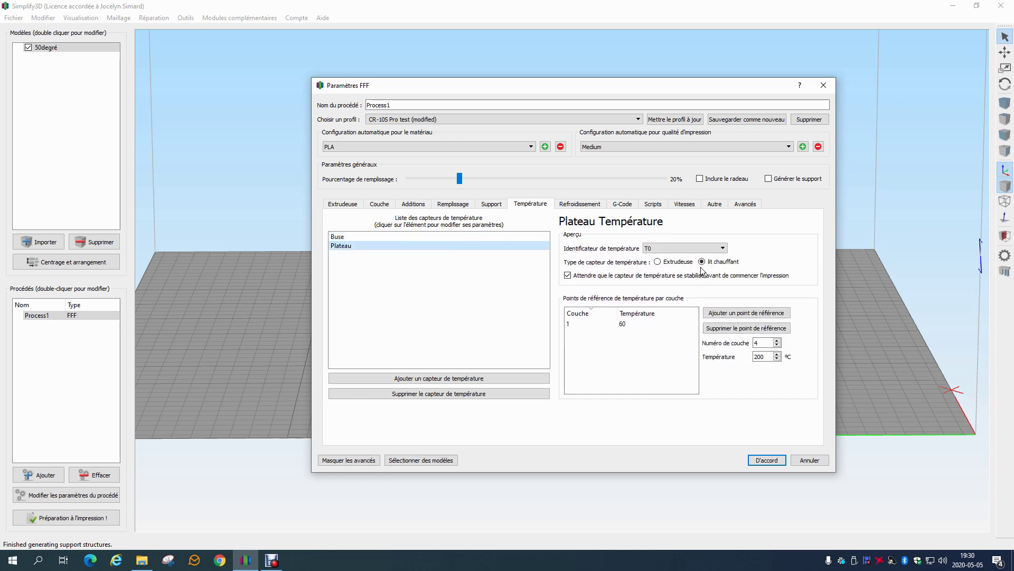
Switch the Buse sensor's wait for temperature stabilisation before printing off and back on
click(424, 238)
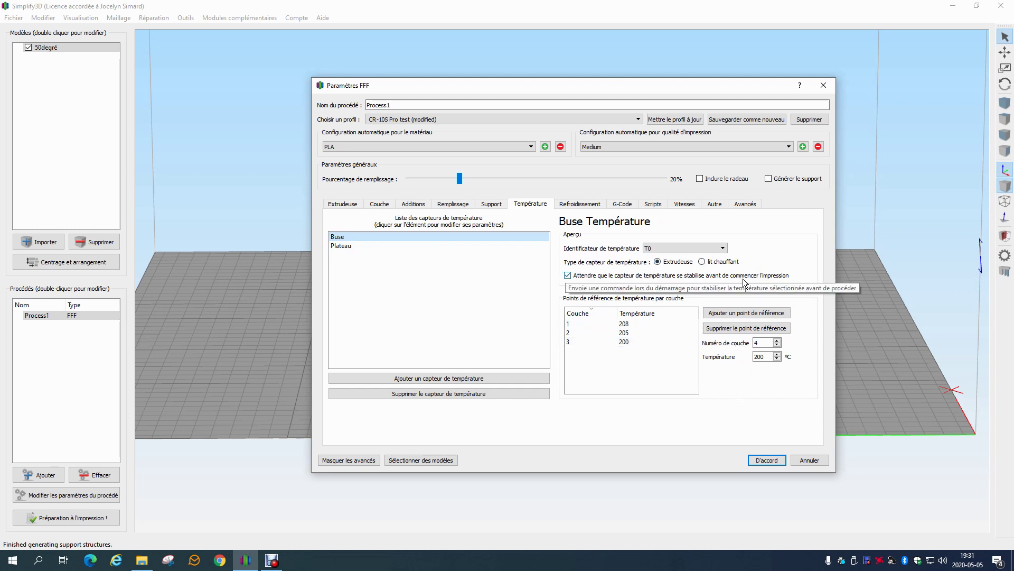
click(569, 275)
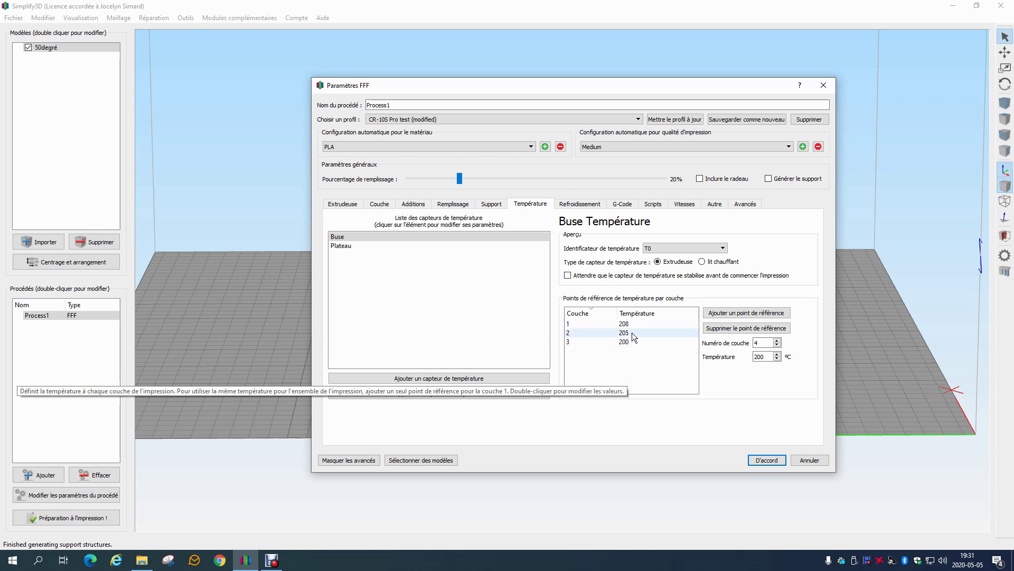
click(595, 276)
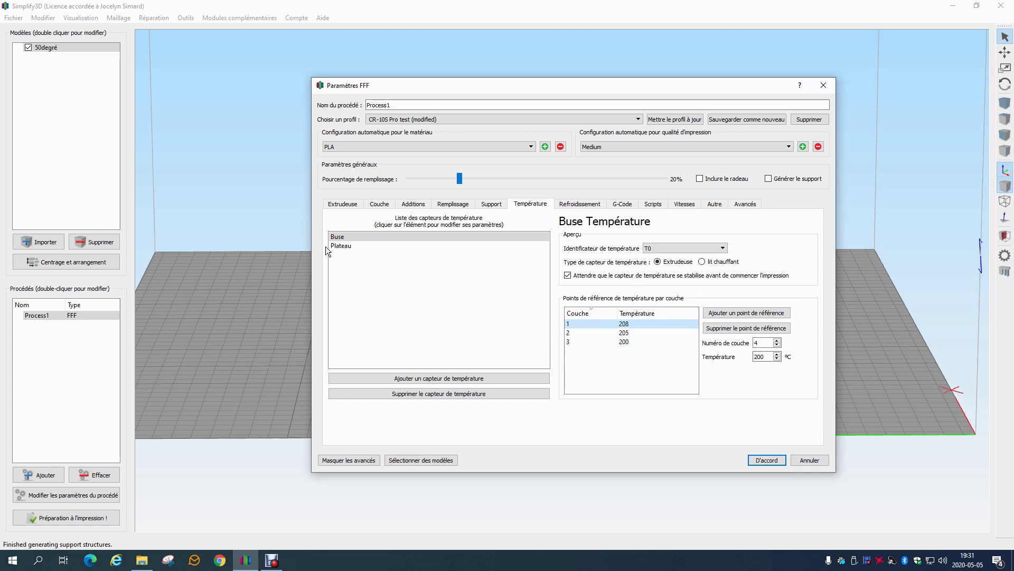
Set the Plateau sensor's layer 1 temperature to 70 °C
click(341, 246)
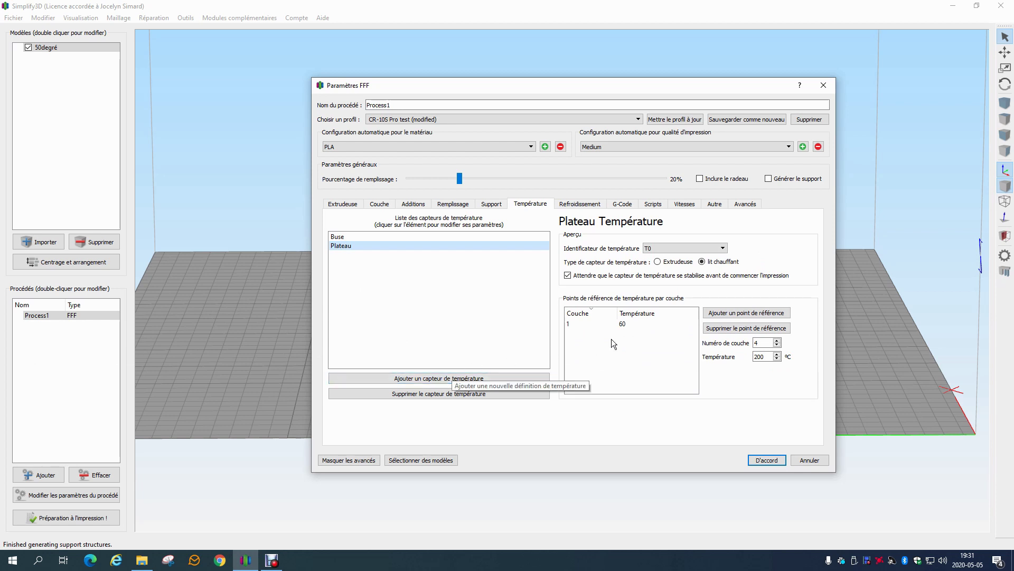
click(605, 324)
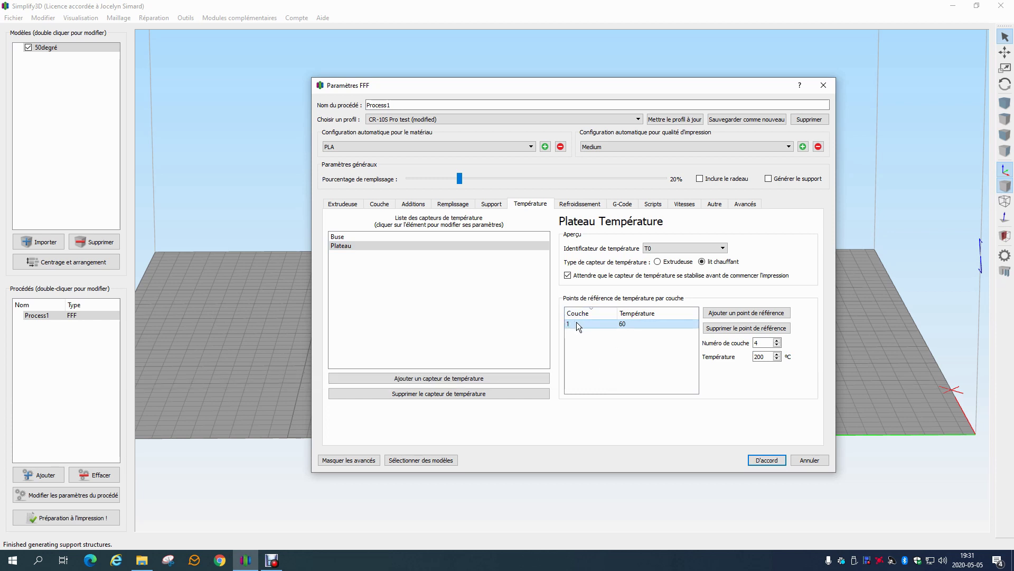
double_click(629, 325)
click(734, 313)
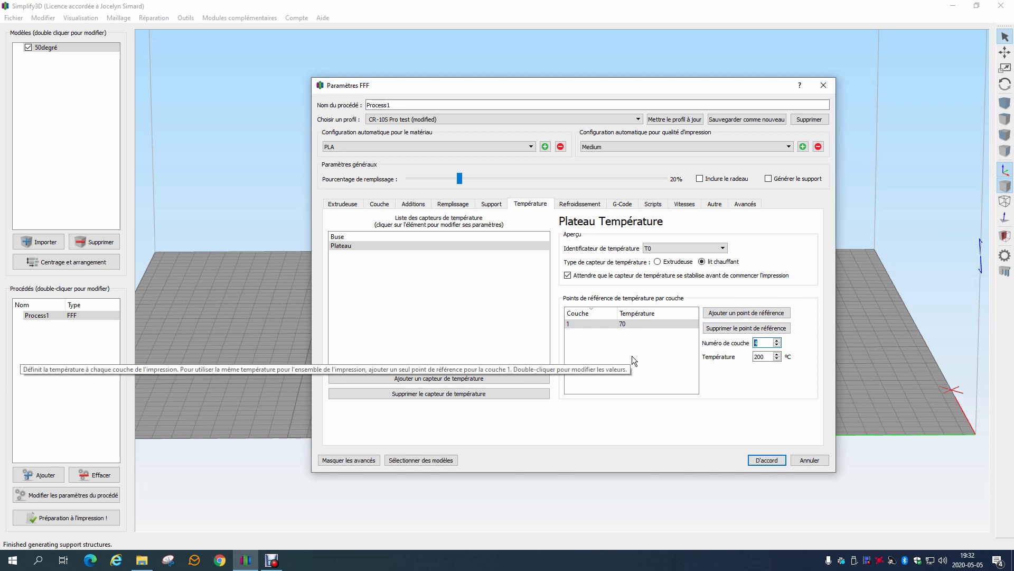
Add a Plateau temperature reference point of 65 °C at layer 2
text(2)
key(Tab)
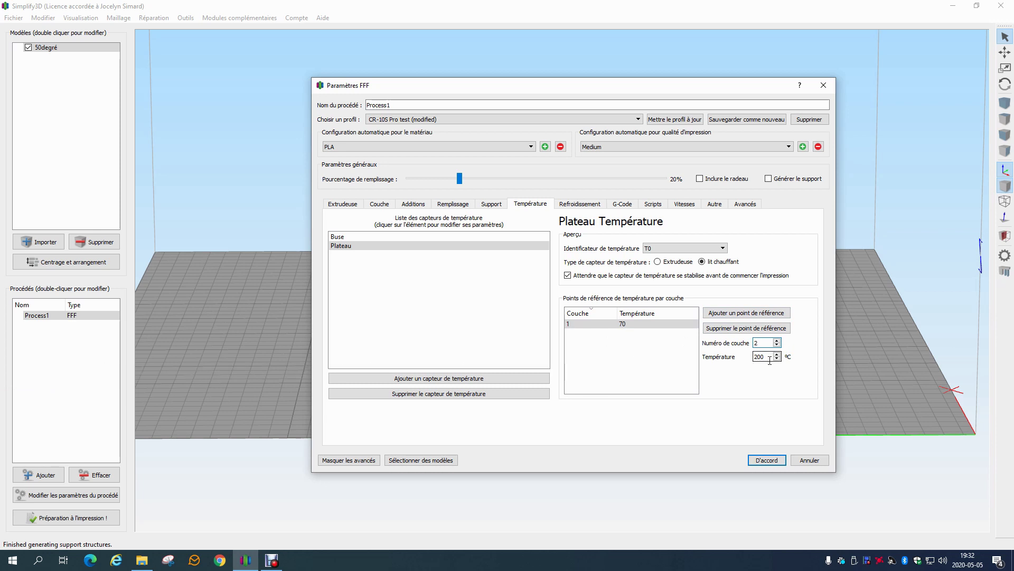
text(65)
click(728, 311)
Enter layer 3 and 60 °C as the values for a further Plateau reference point
text(3)
key(Tab)
text(60)
Move the Plateau sensor's 65 °C reference point to layer 4
click(614, 333)
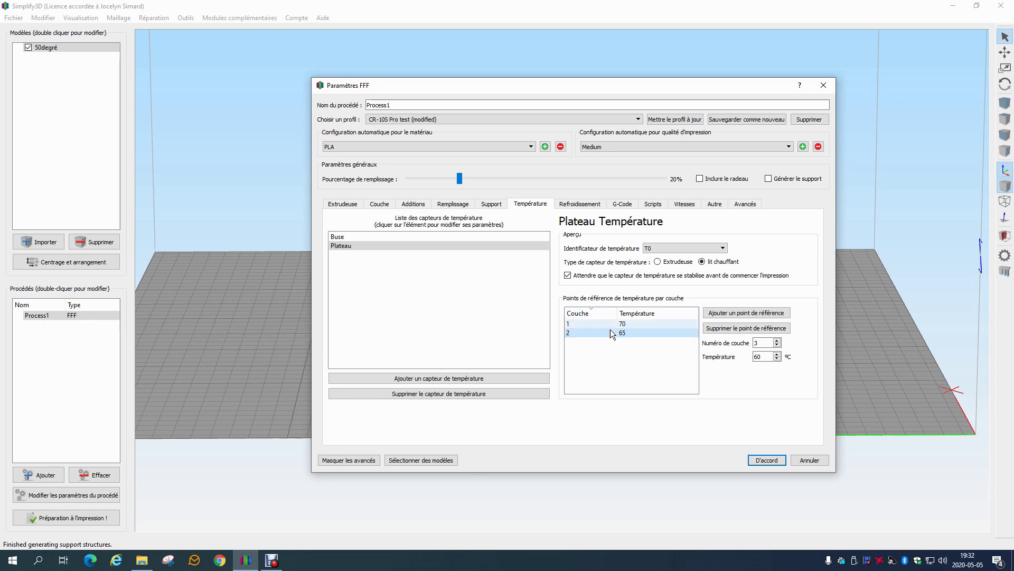
click(580, 322)
double_click(568, 333)
text(4)
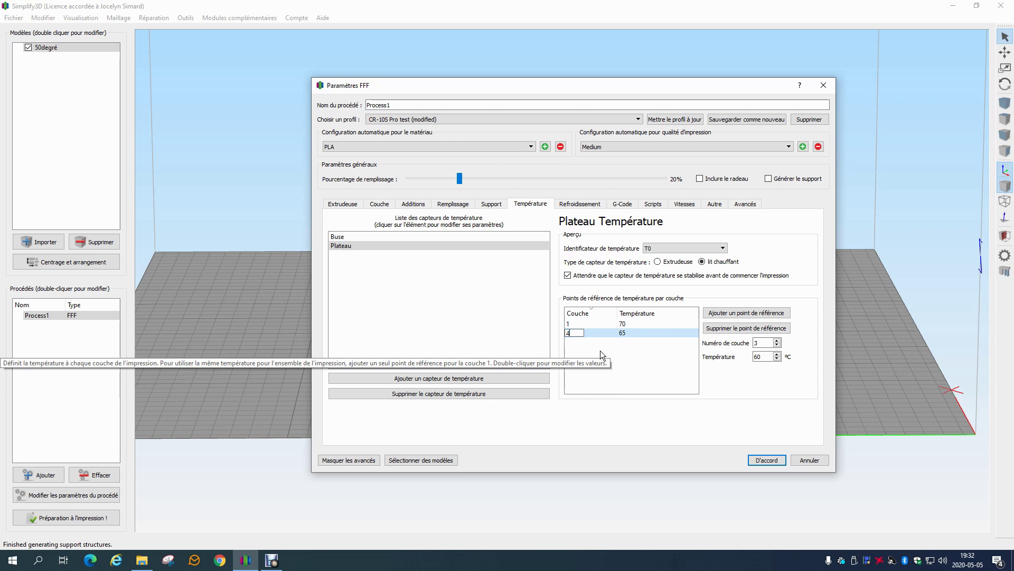
key(Return)
Add a Plateau temperature reference point of 60 °C at layer 6
key(Tab)
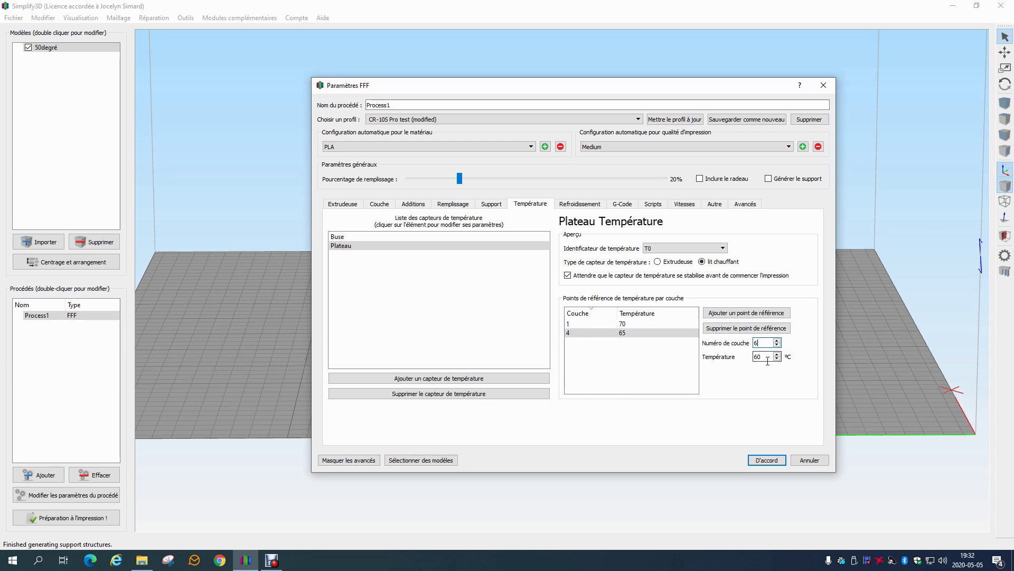
click(760, 317)
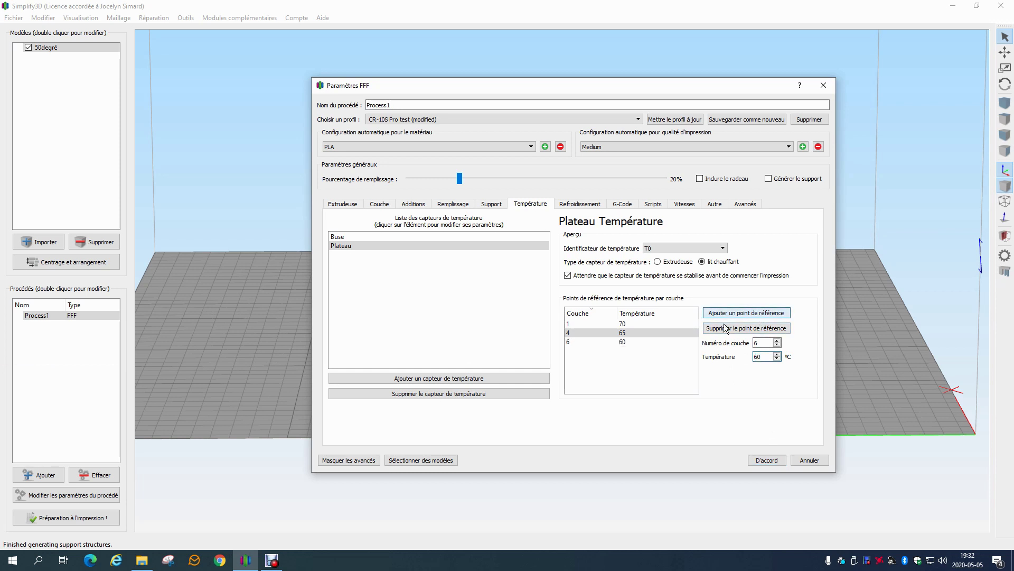
click(623, 340)
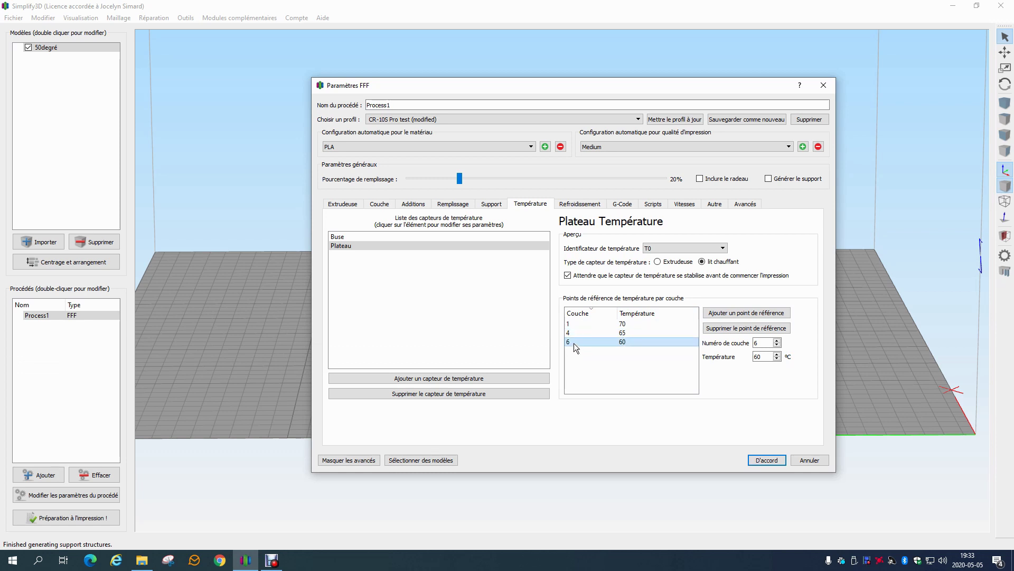
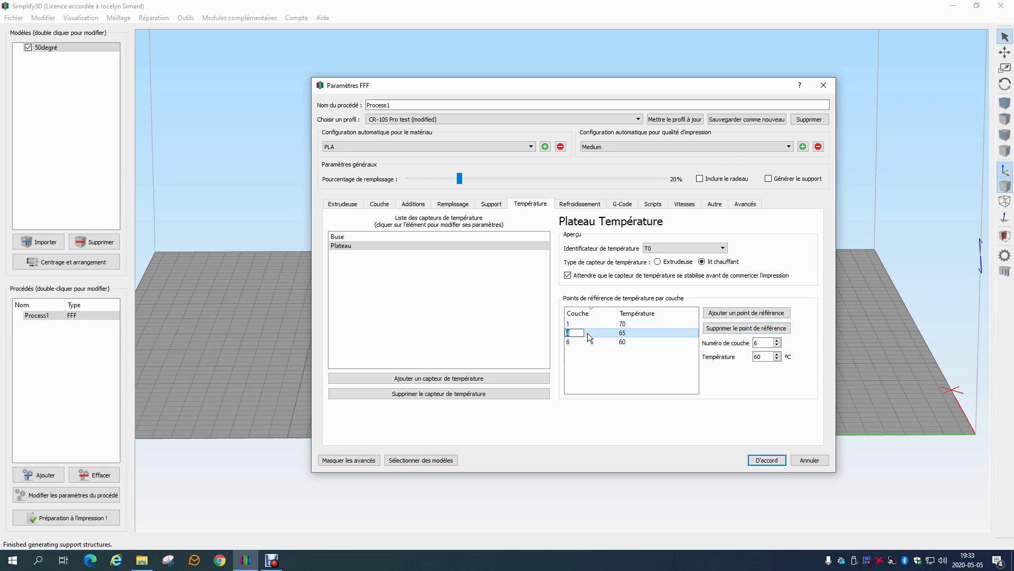
Add a Plateau temperature reference point of 68 °C at layer 2
click(622, 334)
click(747, 328)
text(2)
key(Tab)
text(68)
click(747, 312)
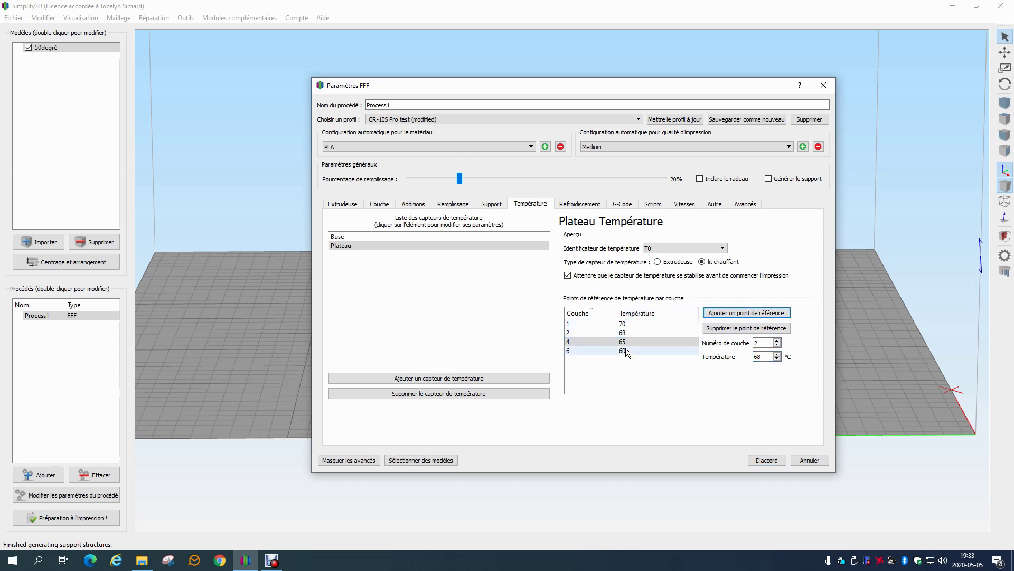
Add a Plateau temperature reference point of 62 °C at layer 5
click(688, 344)
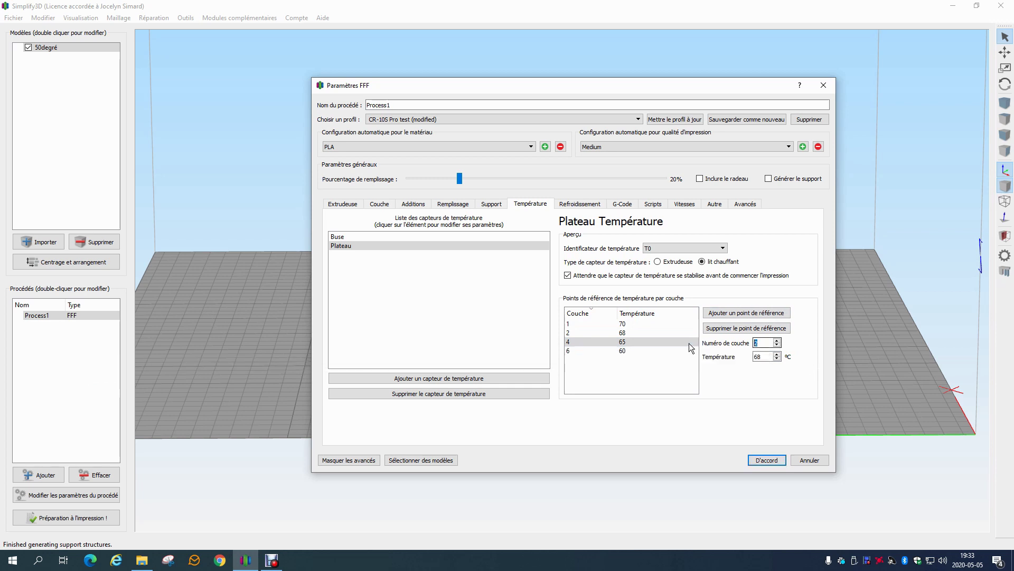
text(5)
key(Tab)
text(63)
text(2)
click(748, 312)
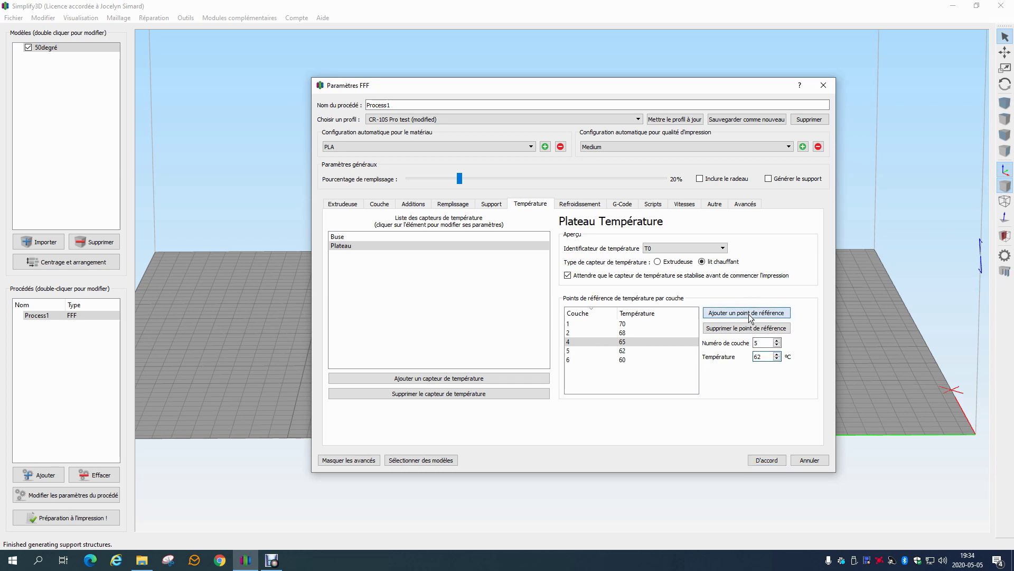
click(623, 361)
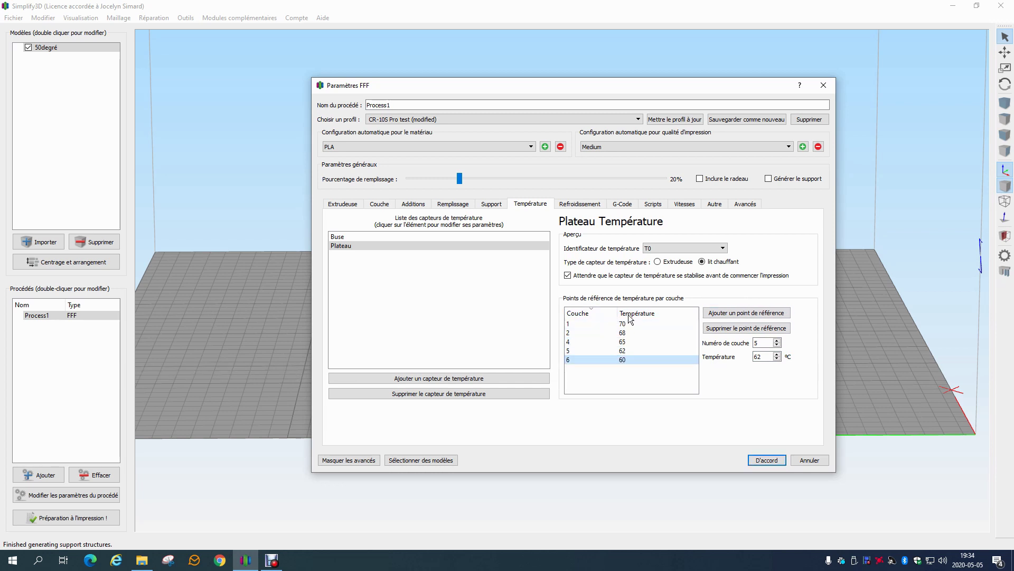
Compare the per-layer temperature reference points of the Buse and Plateau sensors
click(402, 237)
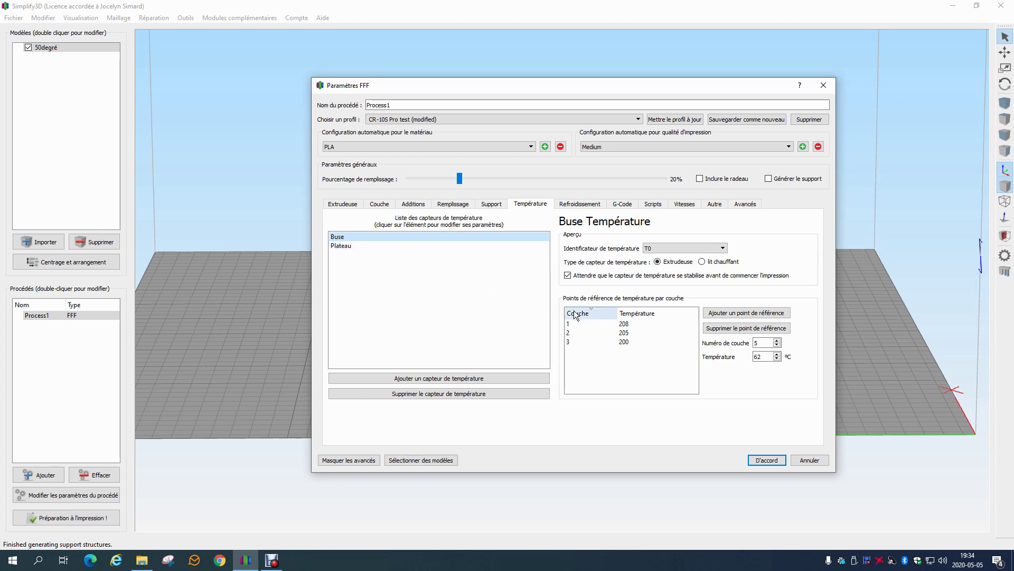
click(358, 248)
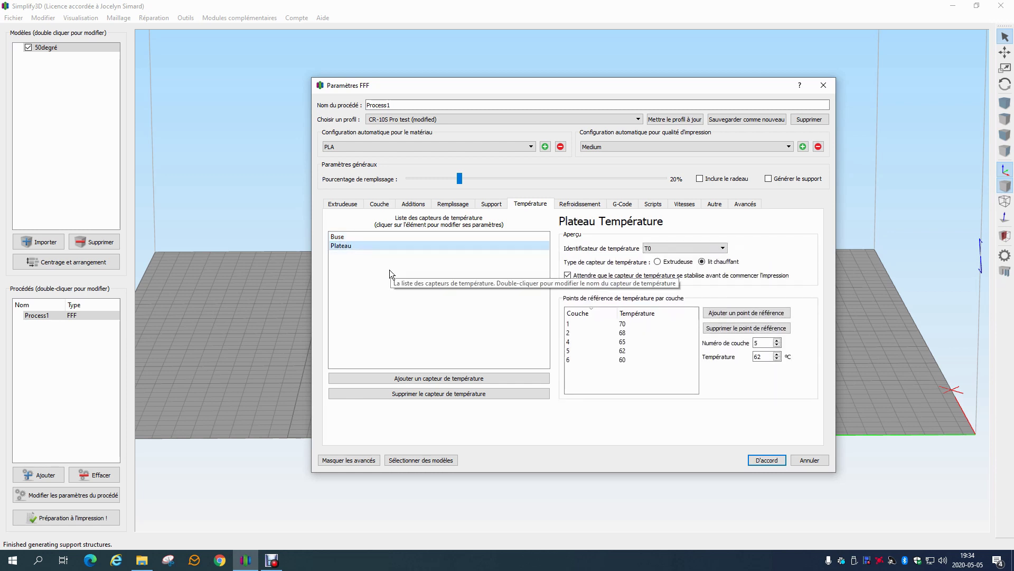
click(429, 235)
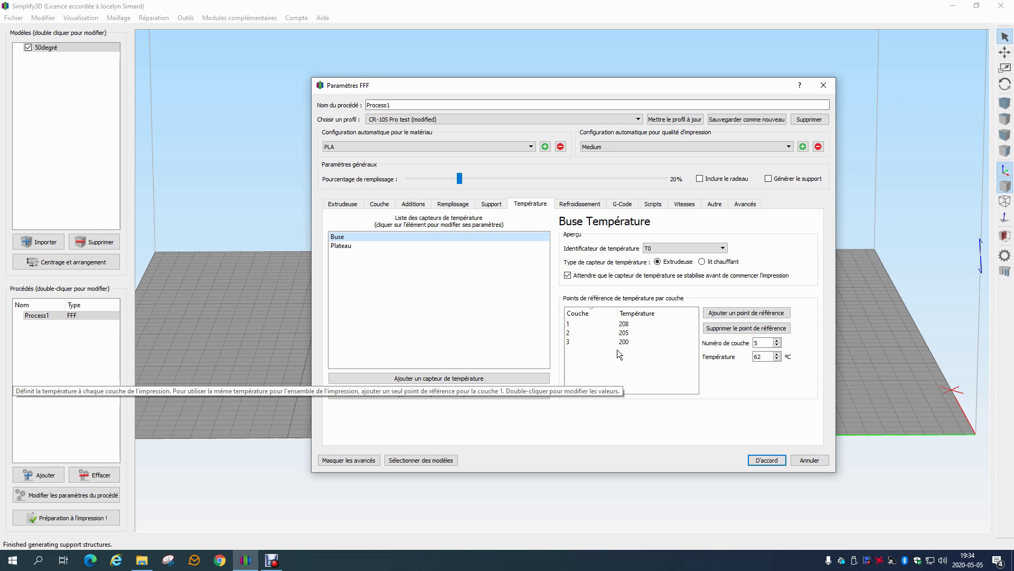
Examine the per-layer fan speed reference points in the Refroidissement settings
click(343, 245)
click(346, 238)
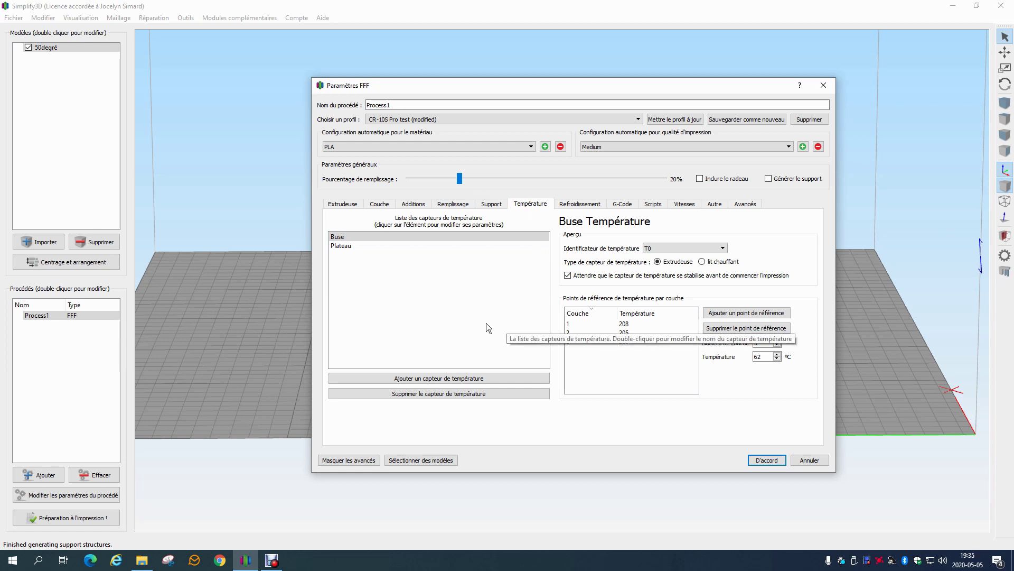
click(580, 204)
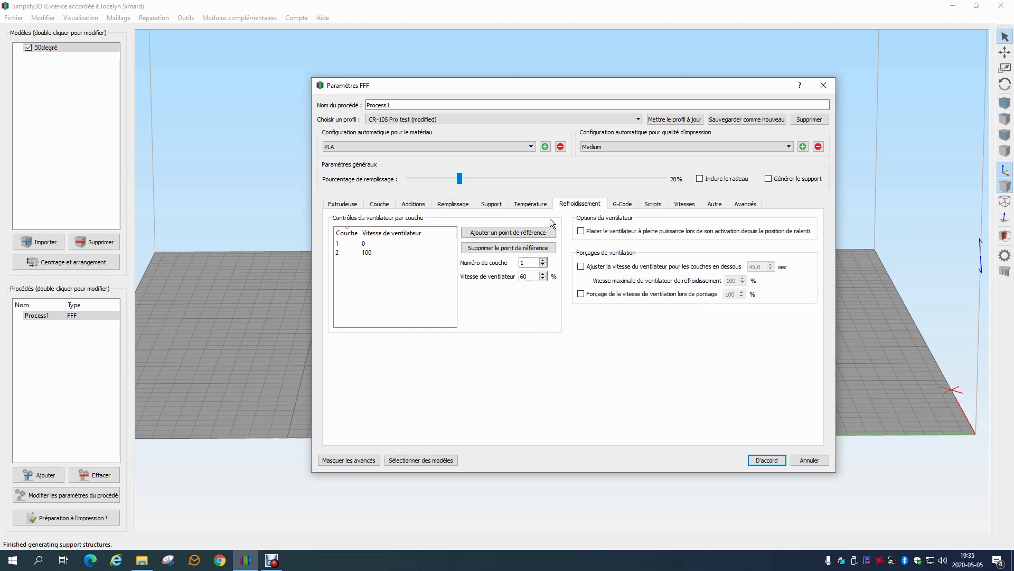
click(531, 204)
click(585, 204)
drag(527, 86, 530, 79)
click(370, 246)
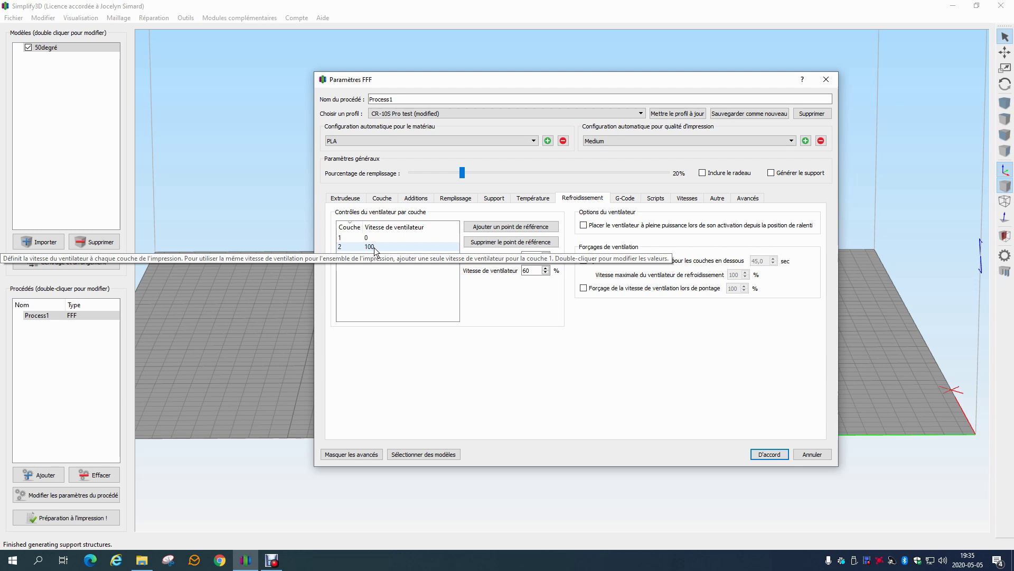
click(380, 281)
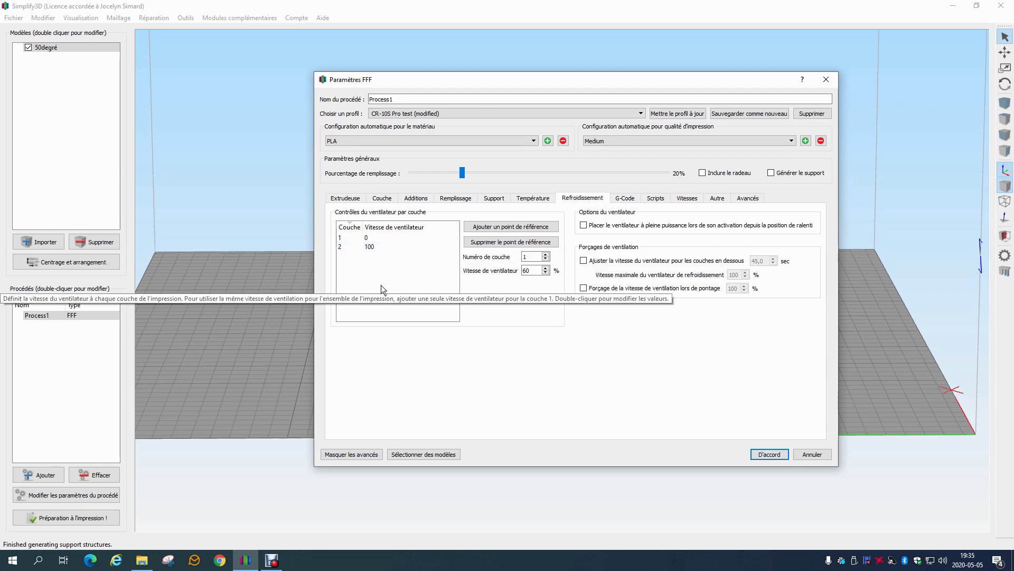
click(370, 246)
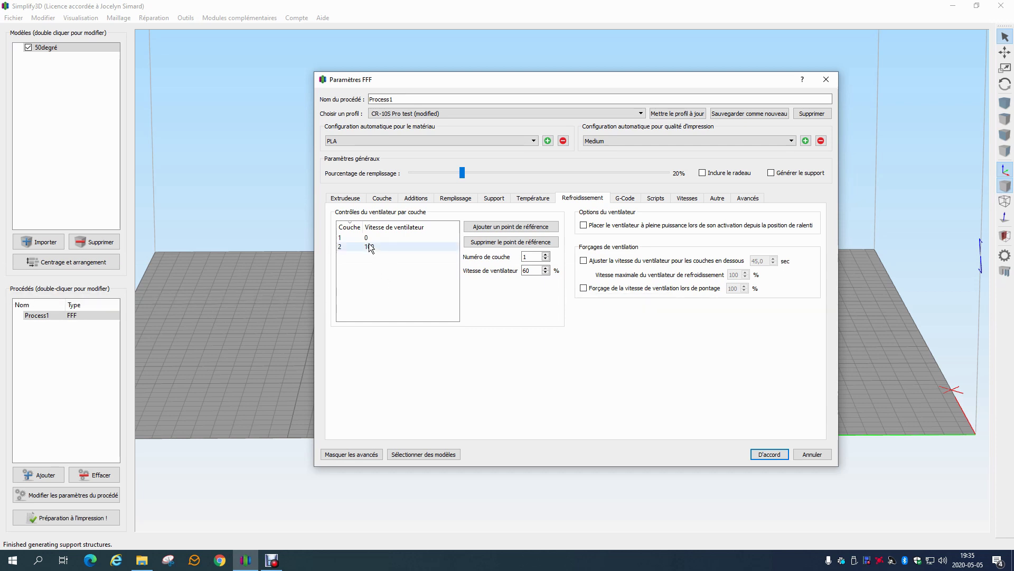
click(373, 237)
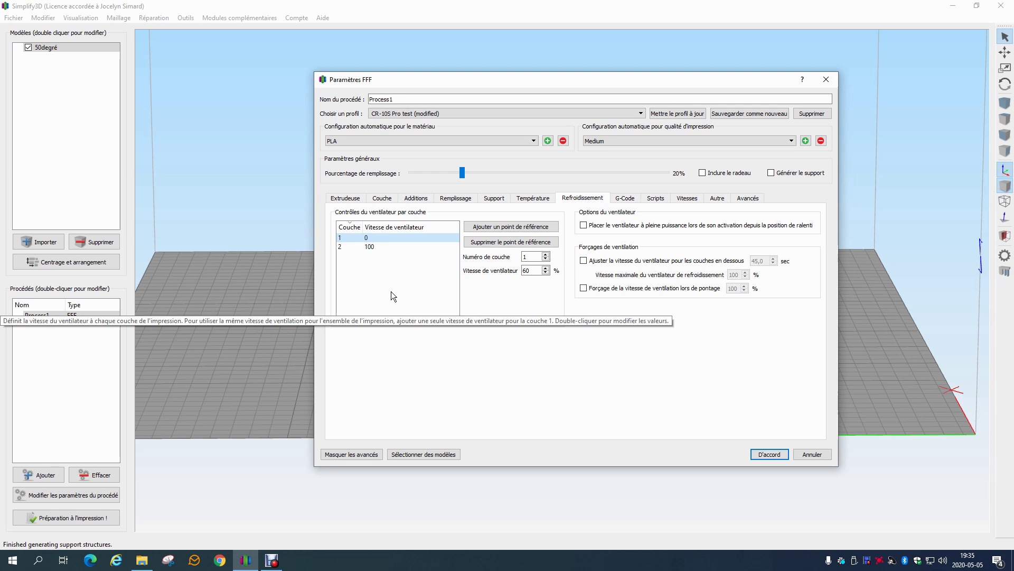
Compare the Plateau and Buse temperatures per layer with the cooling fan speed on the first layers
click(530, 200)
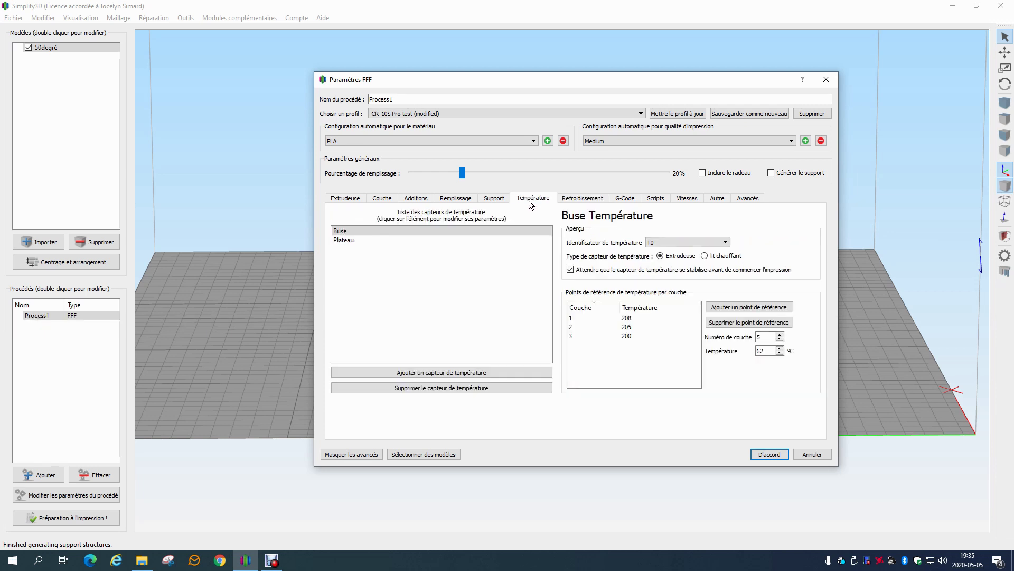
click(362, 239)
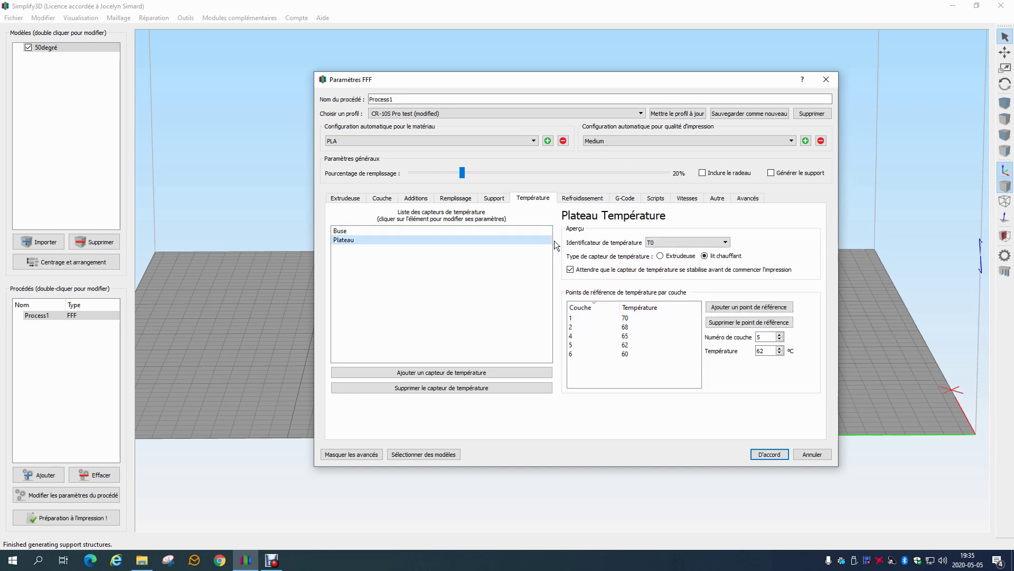
click(580, 198)
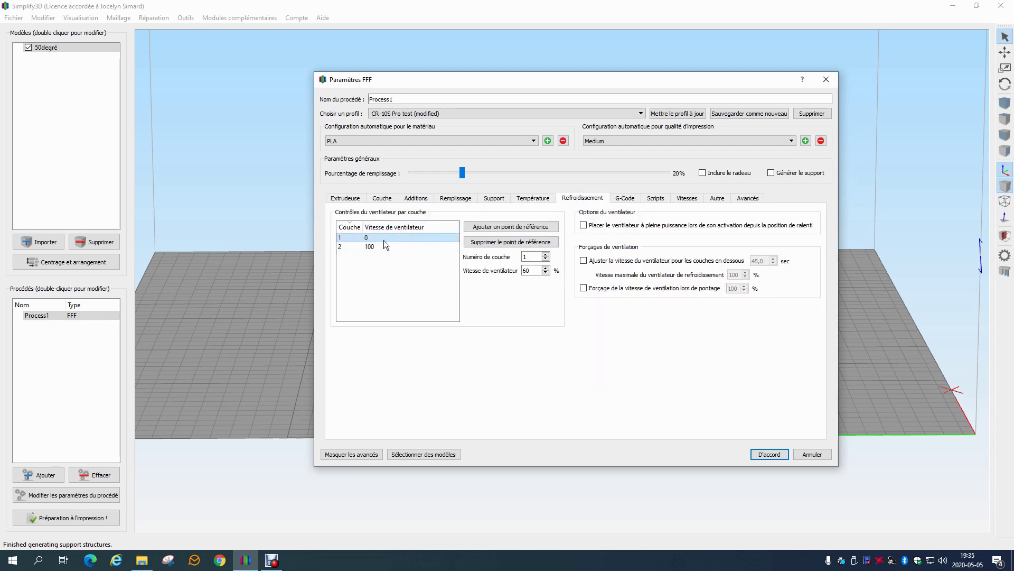
click(533, 198)
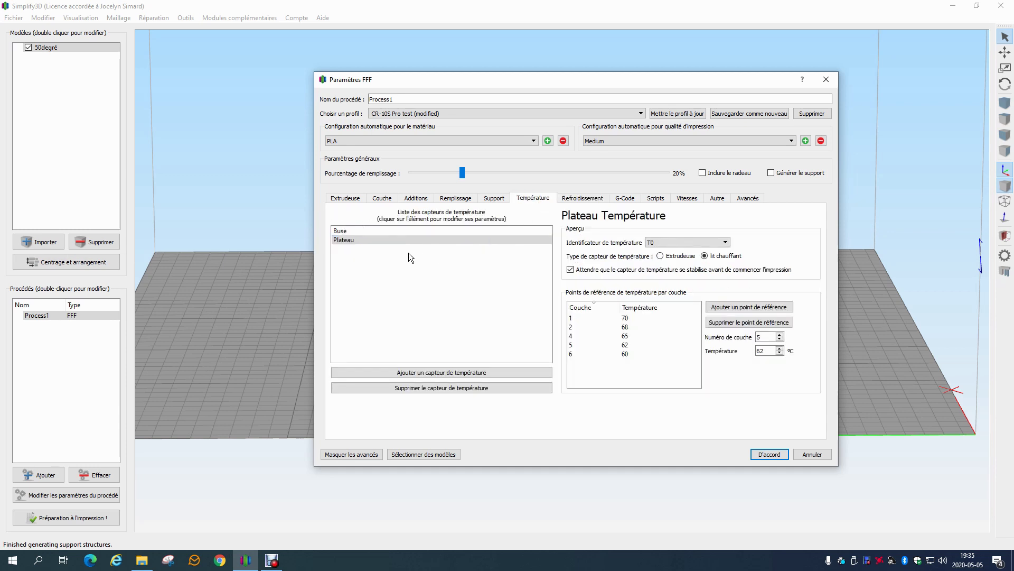
click(370, 233)
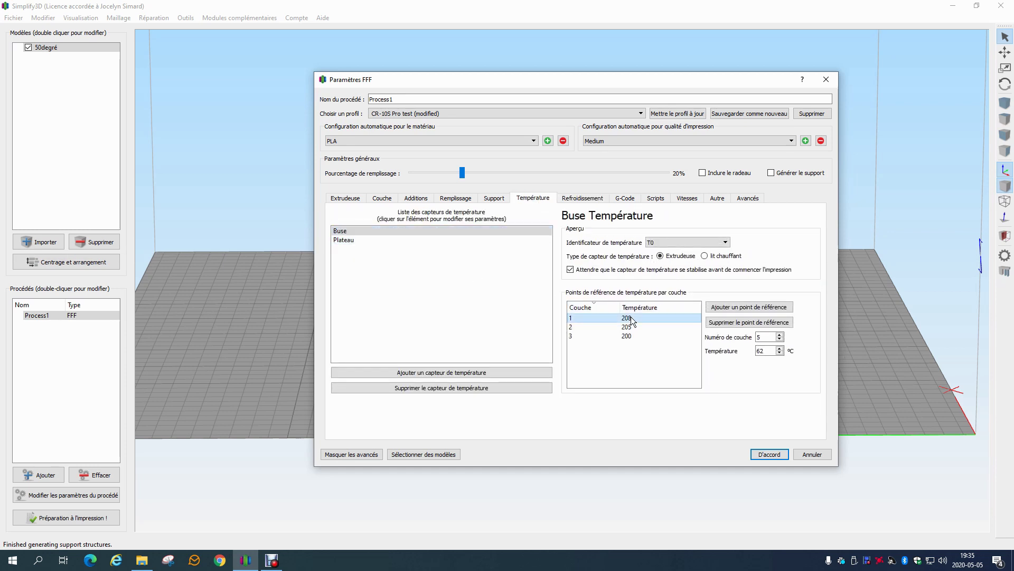
Set the fan speed of the layer 2 reference point to 30 %
click(590, 199)
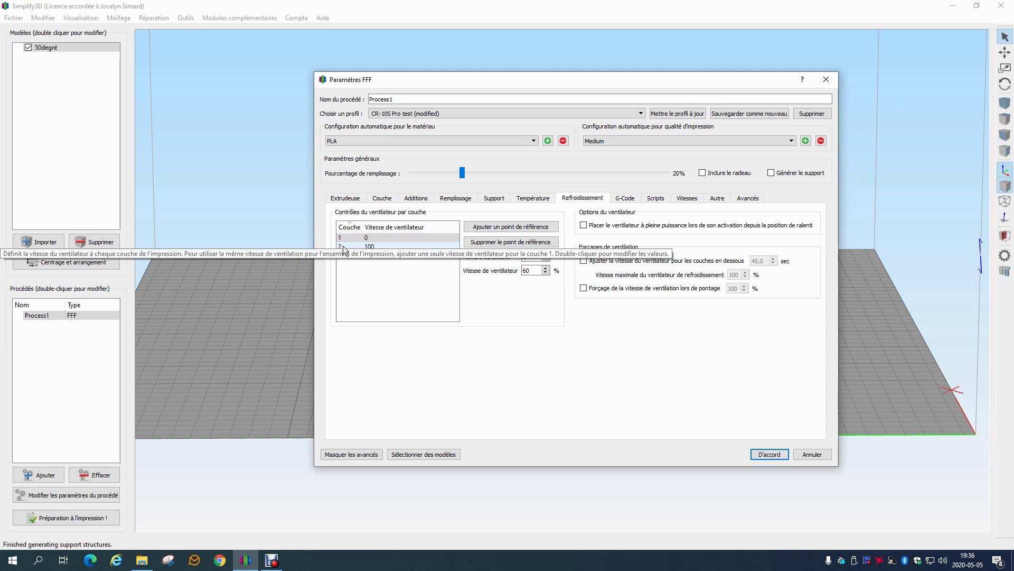
click(371, 247)
text(30)
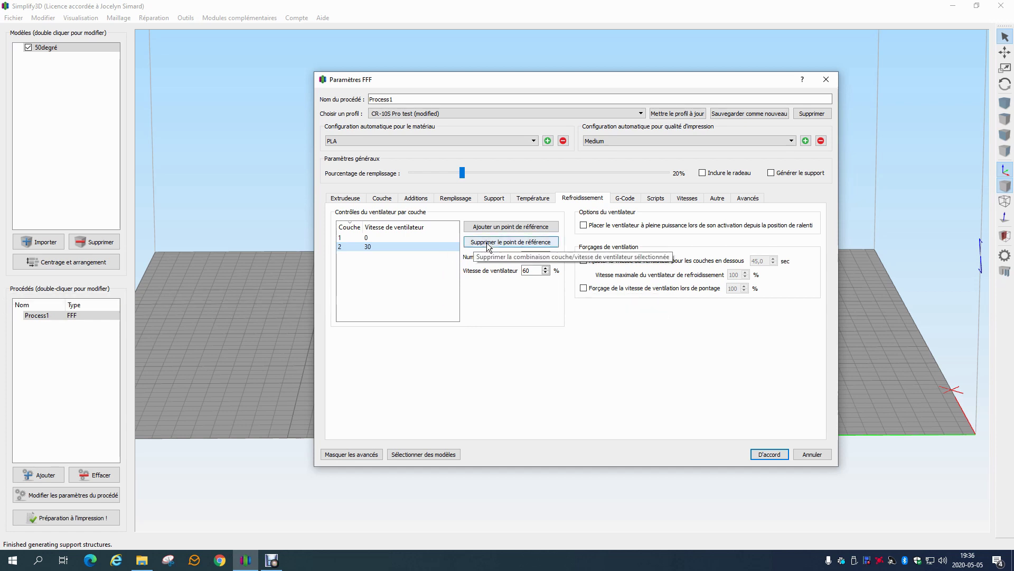
Add a fan speed reference point of 60 % at layer 3
key(Tab)
text(3)
key(Tab)
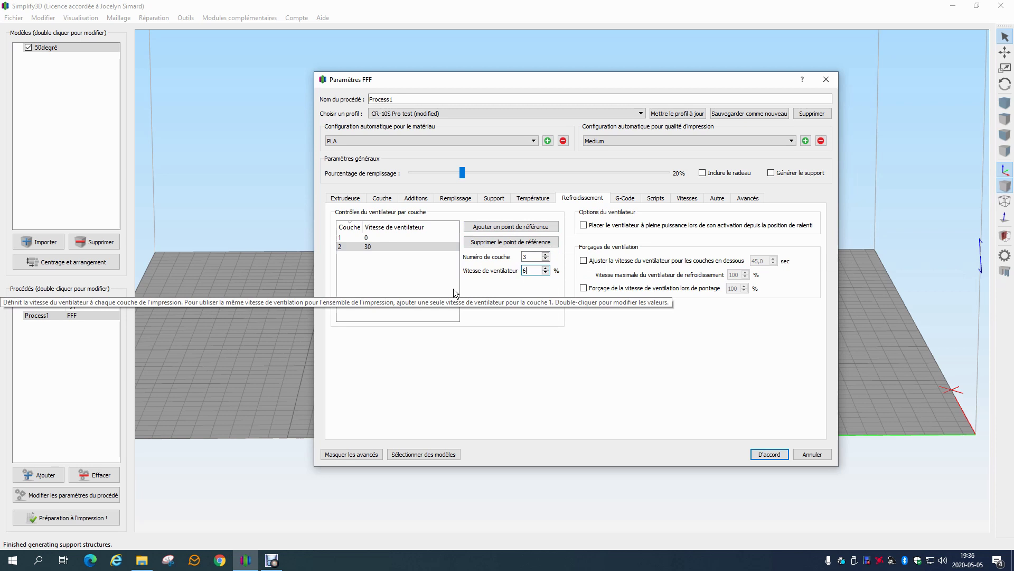
click(510, 227)
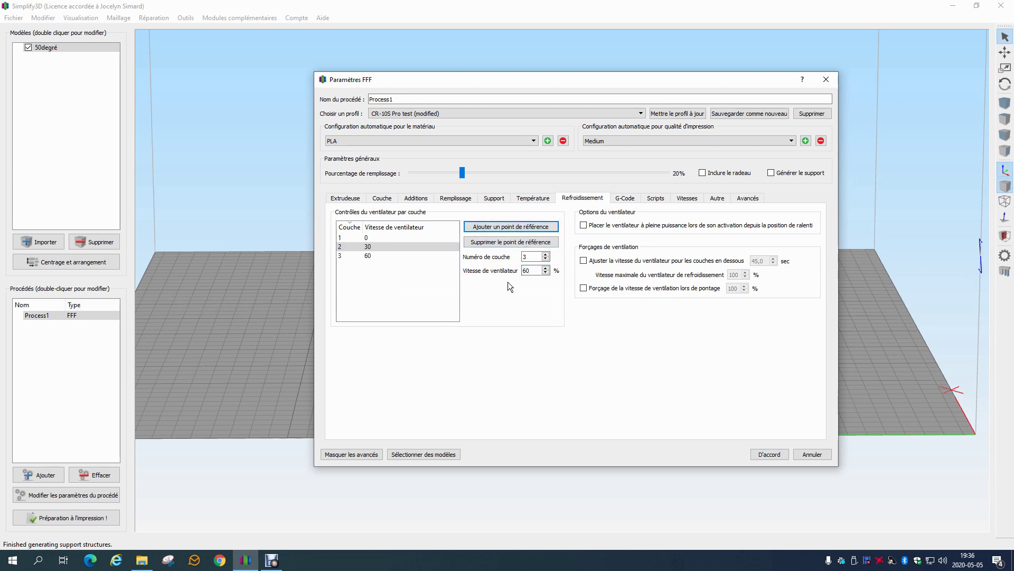
Add a fan speed reference point of 80 % at layer 4
key(Tab)
key(Tab)
text(4)
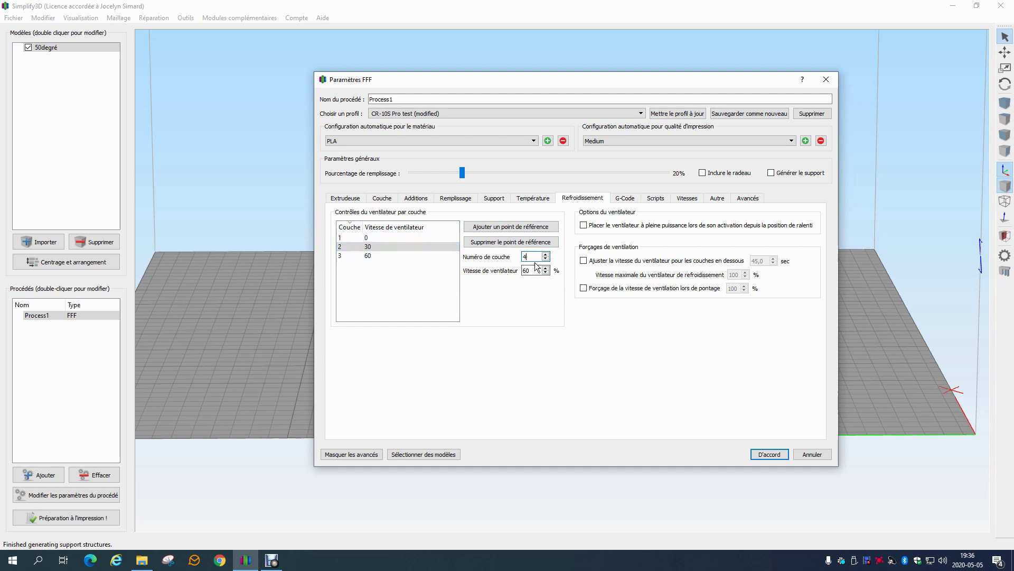
key(Tab)
text(80)
key(Tab)
key(space)
Add a fan speed reference point of 100 % at layer 5
double_click(529, 256)
text(5)
click(535, 270)
double_click(535, 271)
click(522, 229)
click(374, 274)
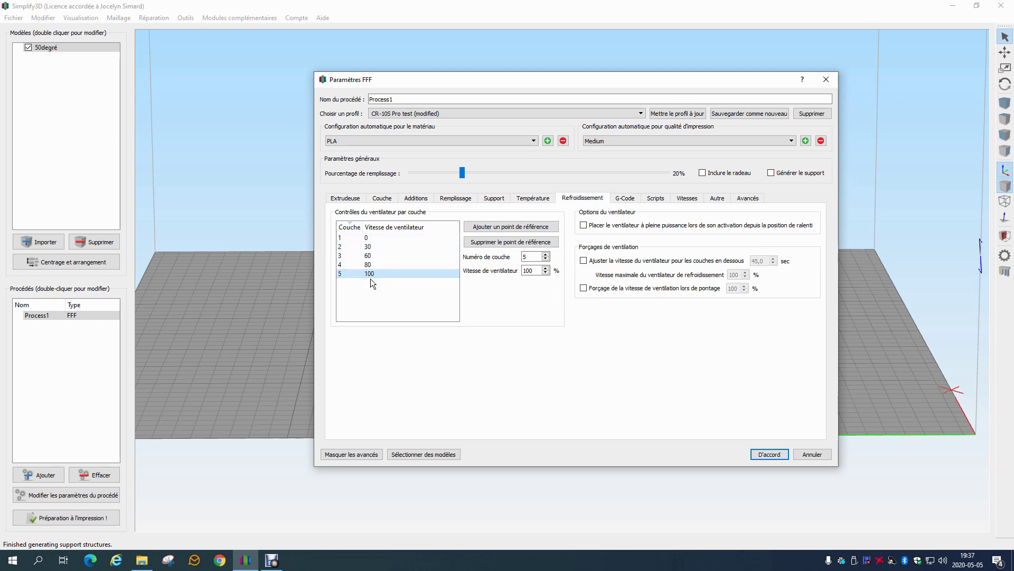
Move the 30 % fan speed reference point to layer 3
click(344, 248)
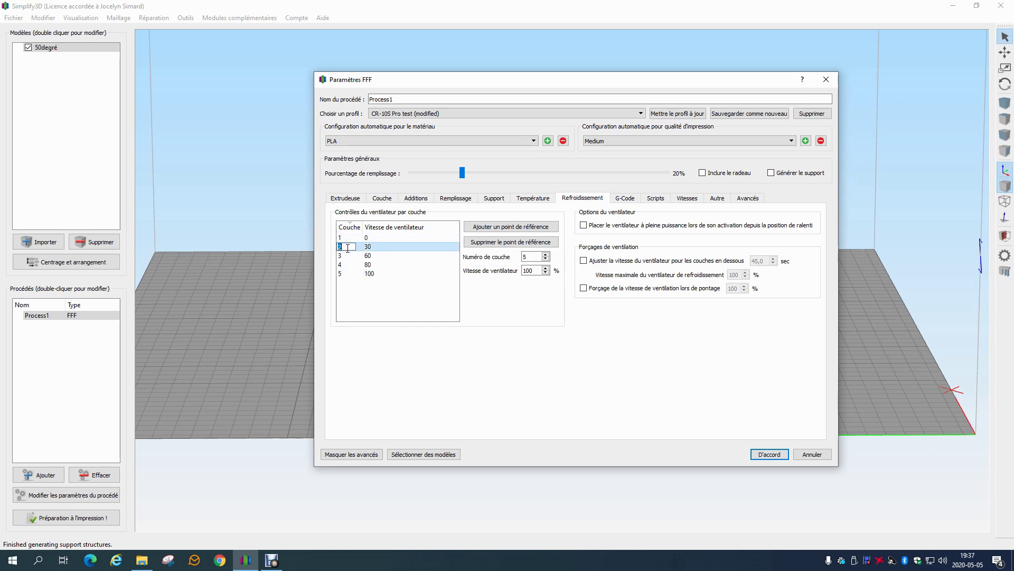
text(3)
key(Down)
Try to move the 60, 80 and 100 % fan speed reference points to layers 5, 8 and 10
double_click(345, 256)
text(5)
double_click(344, 261)
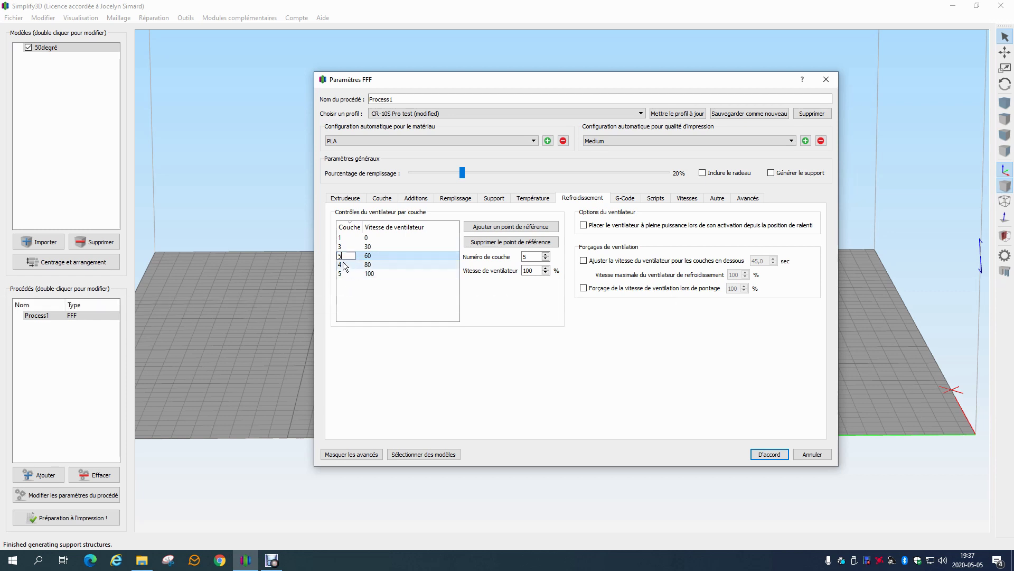
text(8)
double_click(357, 273)
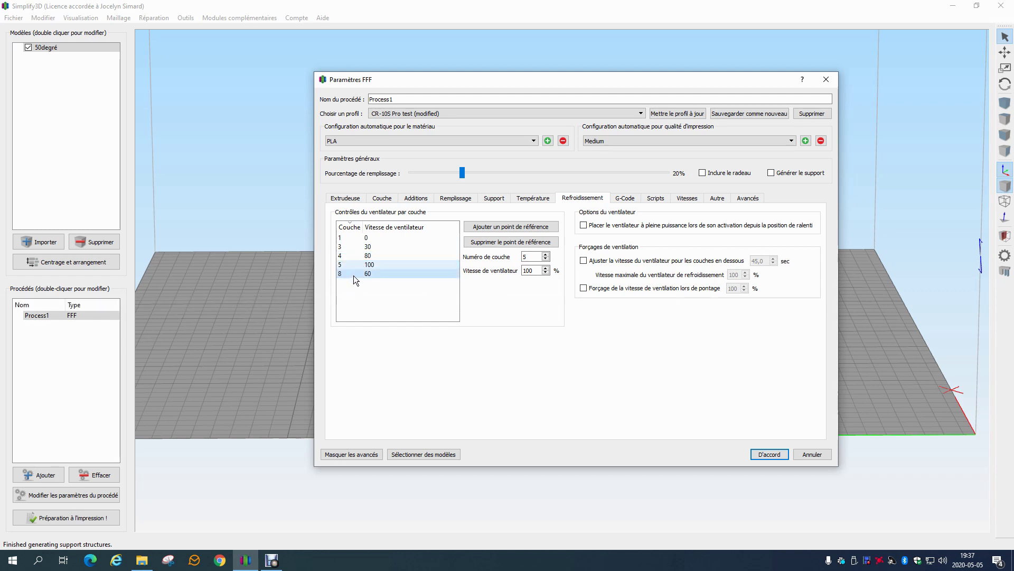
text(10)
key(Return)
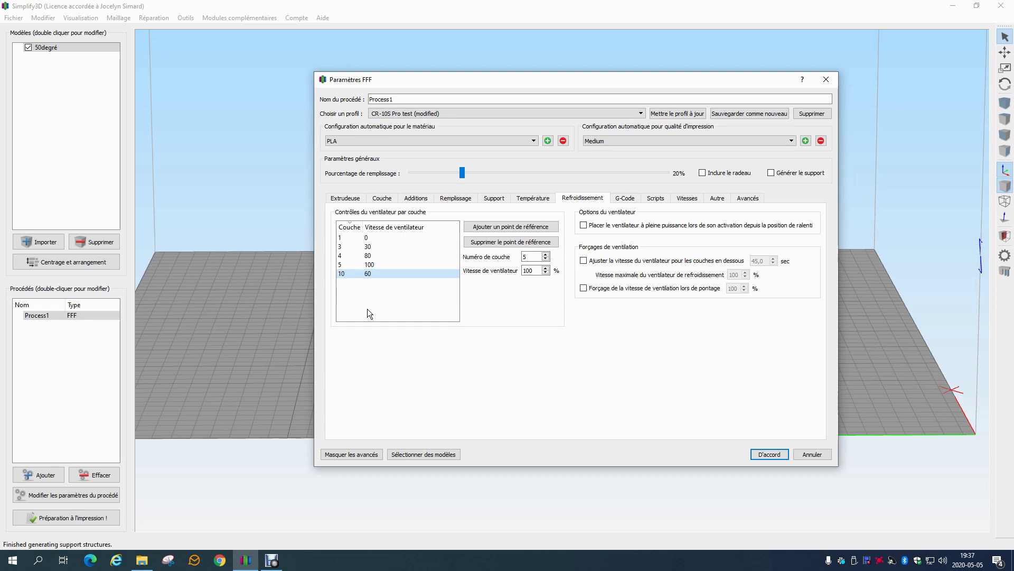
Move the 60 % fan speed reference point to layer 4
click(347, 266)
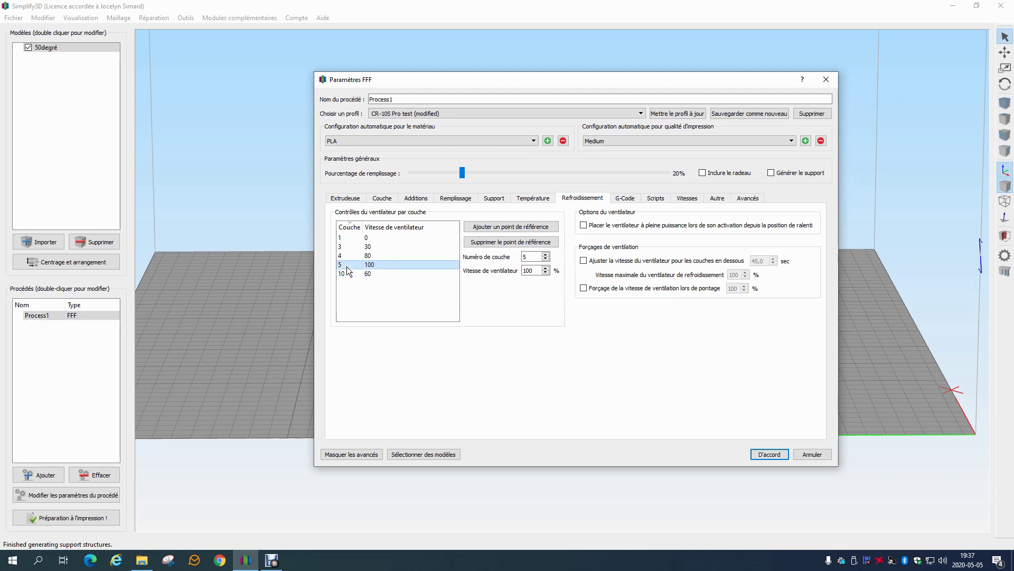
click(342, 248)
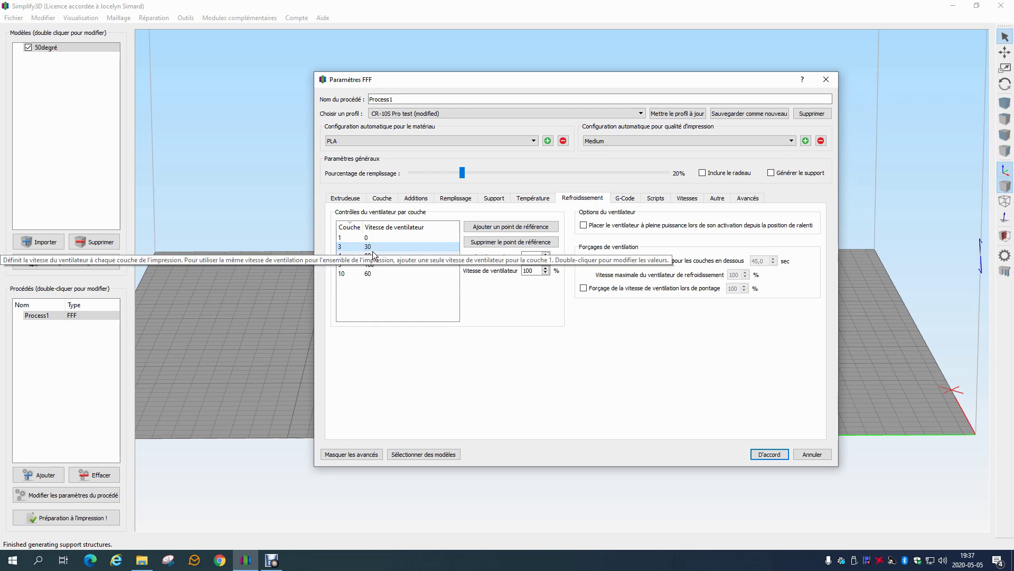
click(349, 257)
click(344, 263)
click(348, 273)
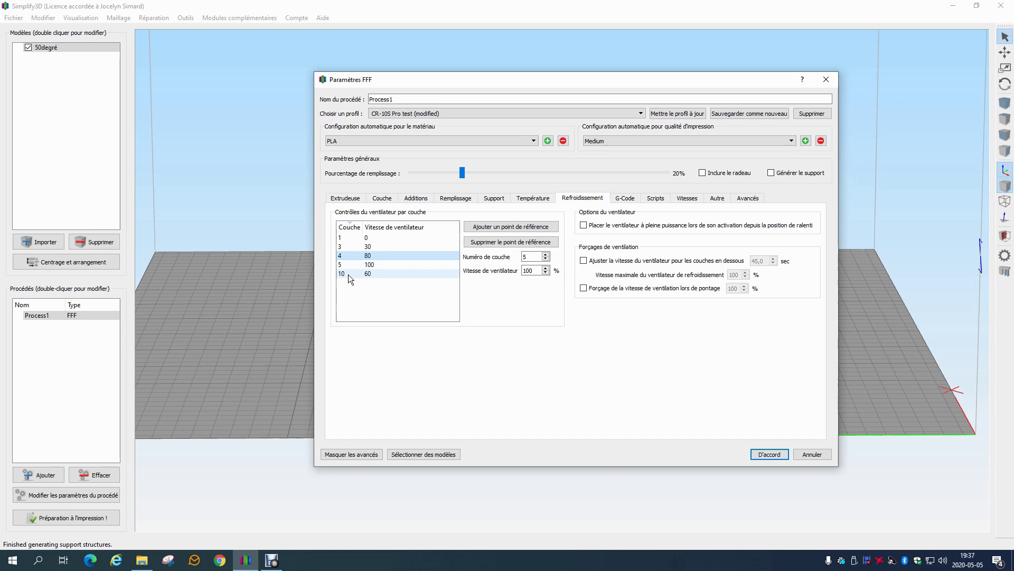
double_click(348, 273)
text(4)
key(Return)
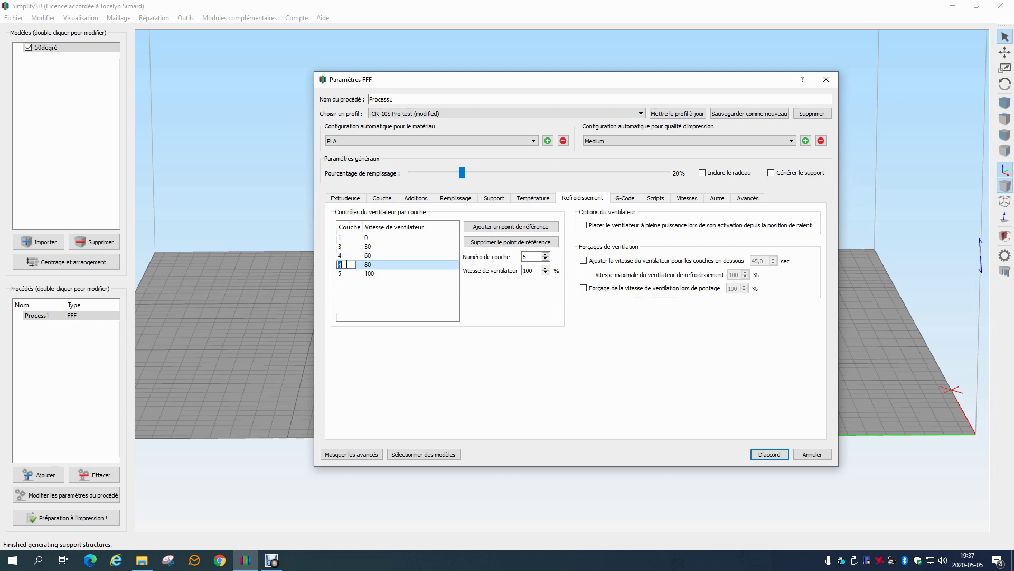
Move the 80 % fan speed reference point to layer 5 and open the 100 % point's layer number for editing
text(5)
click(353, 275)
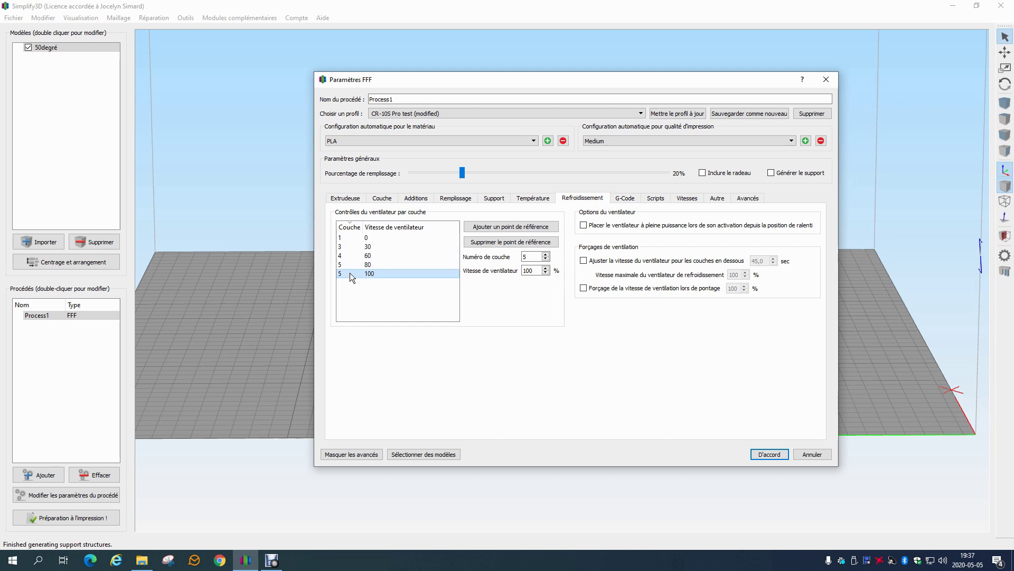
double_click(350, 272)
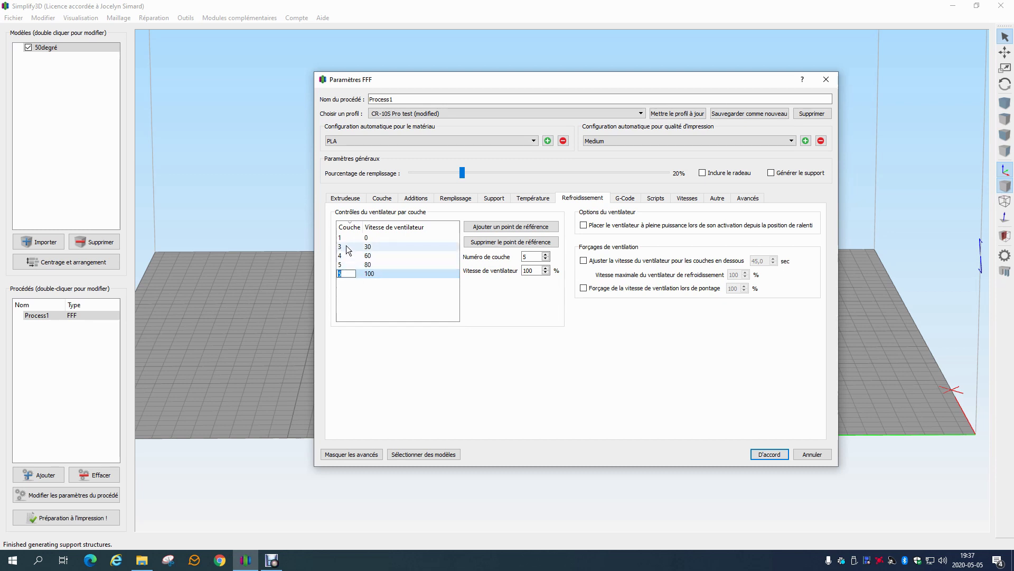
Move the 60 % fan speed reference point to layer 6
click(348, 249)
click(347, 257)
double_click(348, 258)
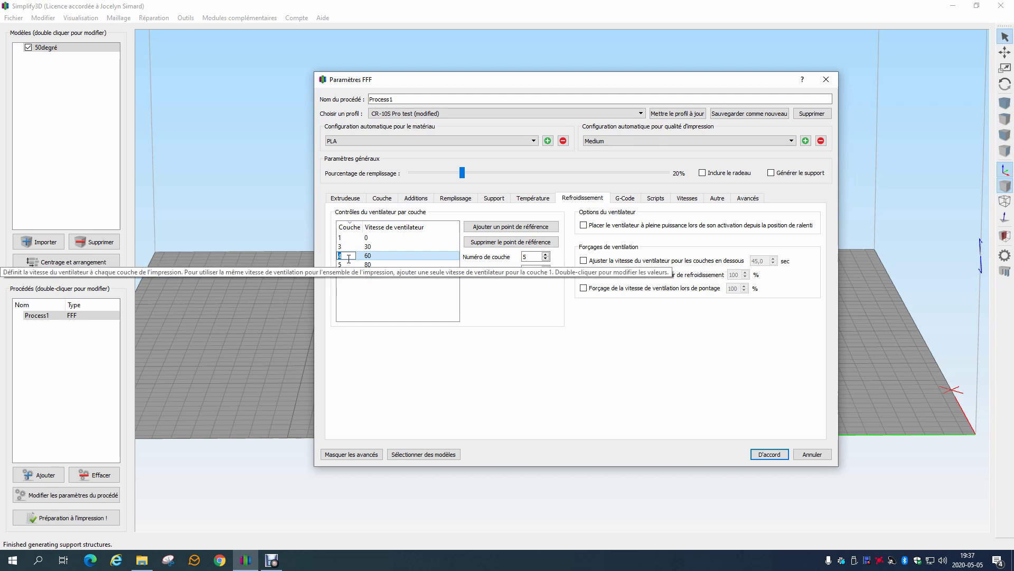
text(6)
click(348, 264)
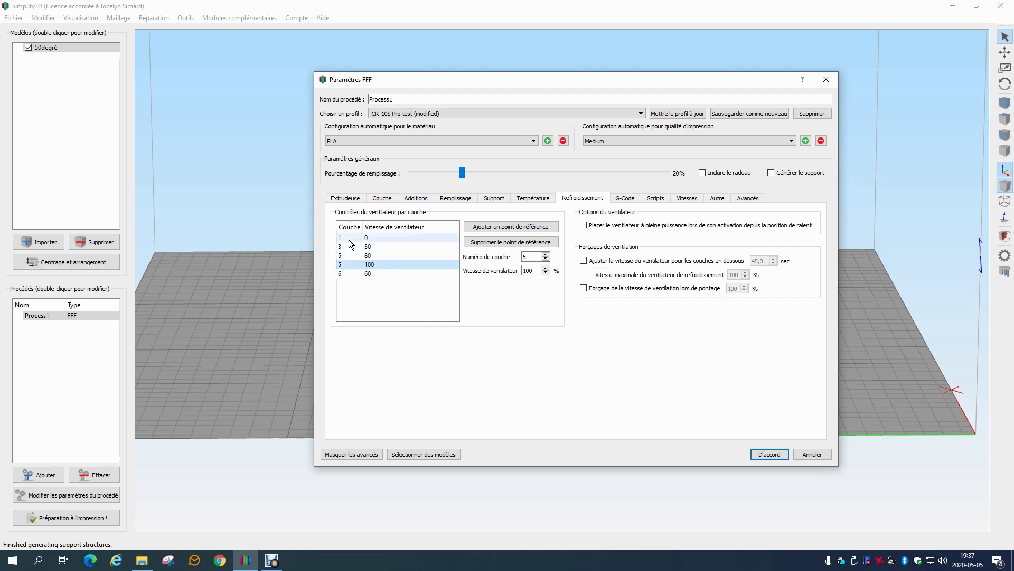
Move the 80 % fan speed reference point to layer 8
click(343, 256)
click(344, 257)
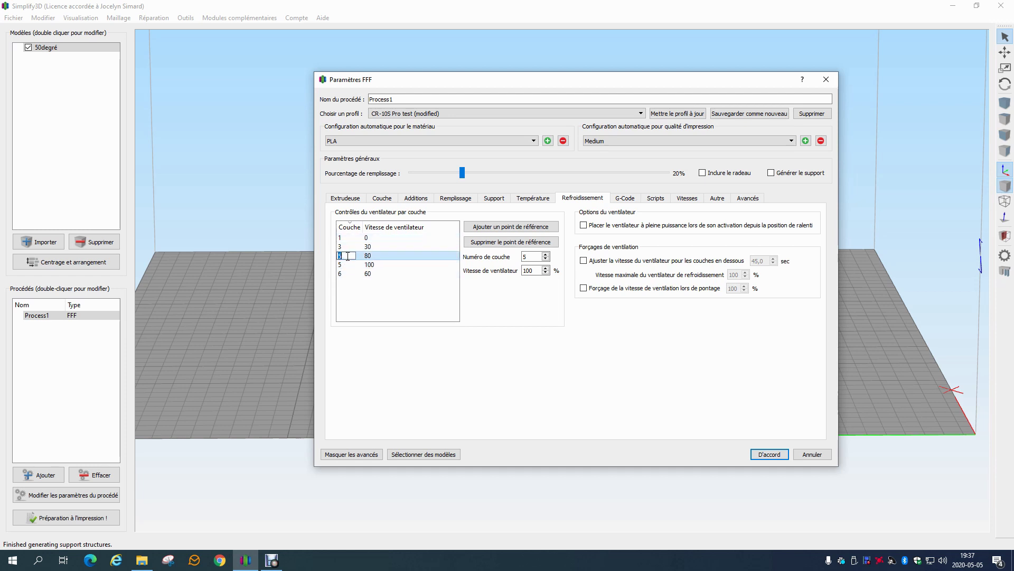
text(8)
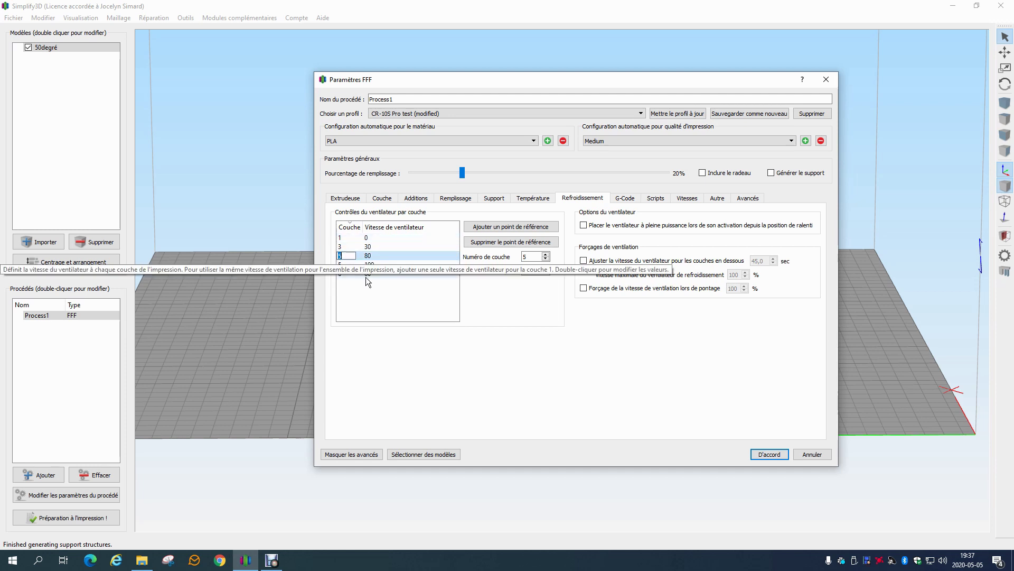
click(353, 268)
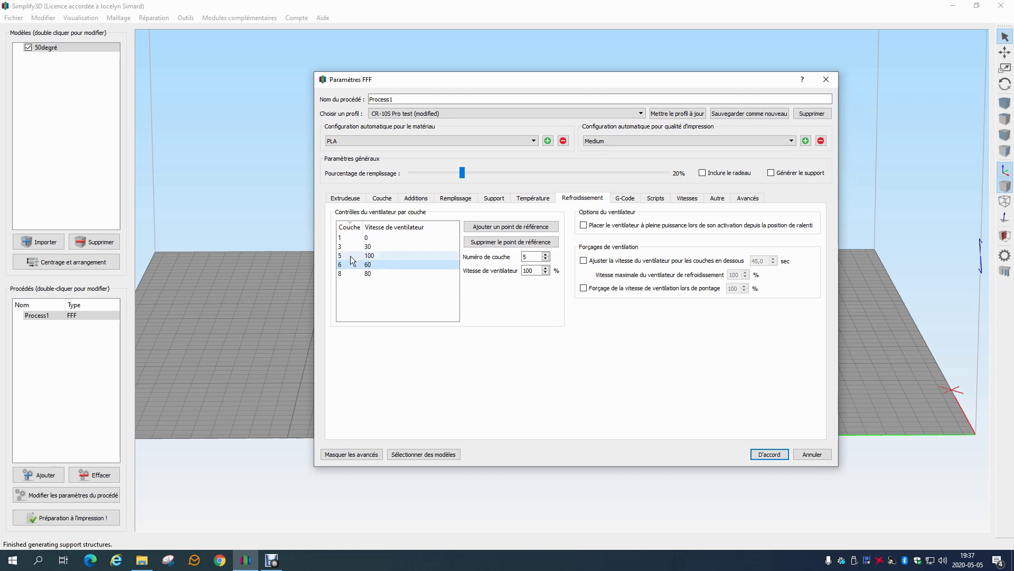
Move the 100 % fan speed reference point to layer 10 and review the fan speed progression
click(350, 256)
text(10)
key(Return)
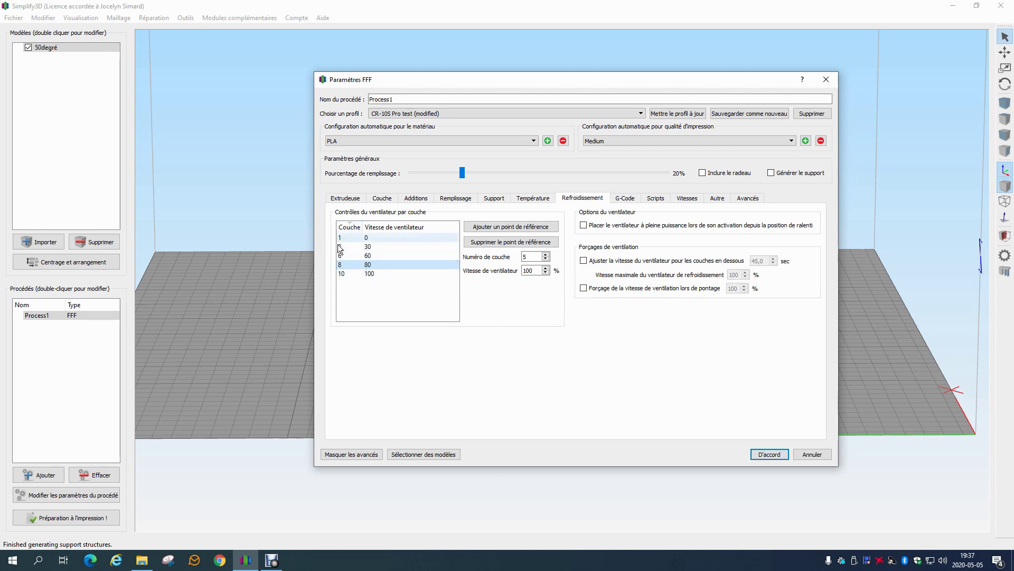
click(349, 265)
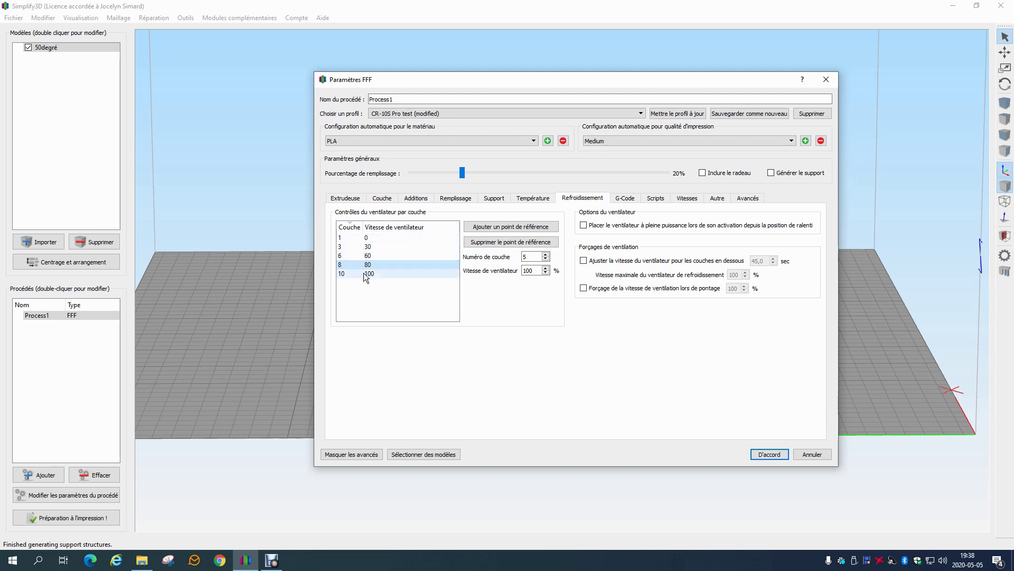
click(369, 238)
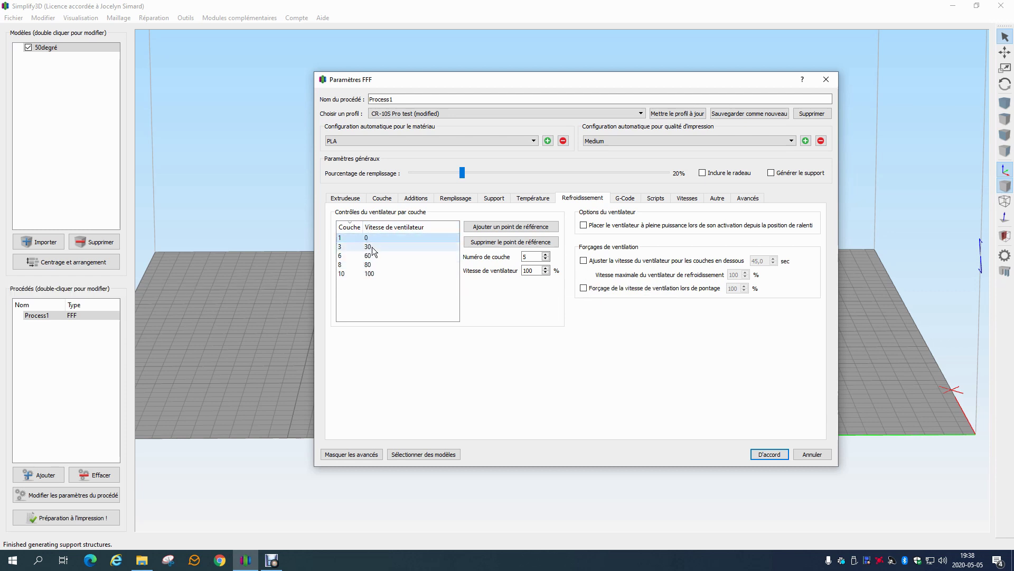
Go through the fan speed reference points for layers 1, 3 and 6 in the per-layer fan controls
click(371, 246)
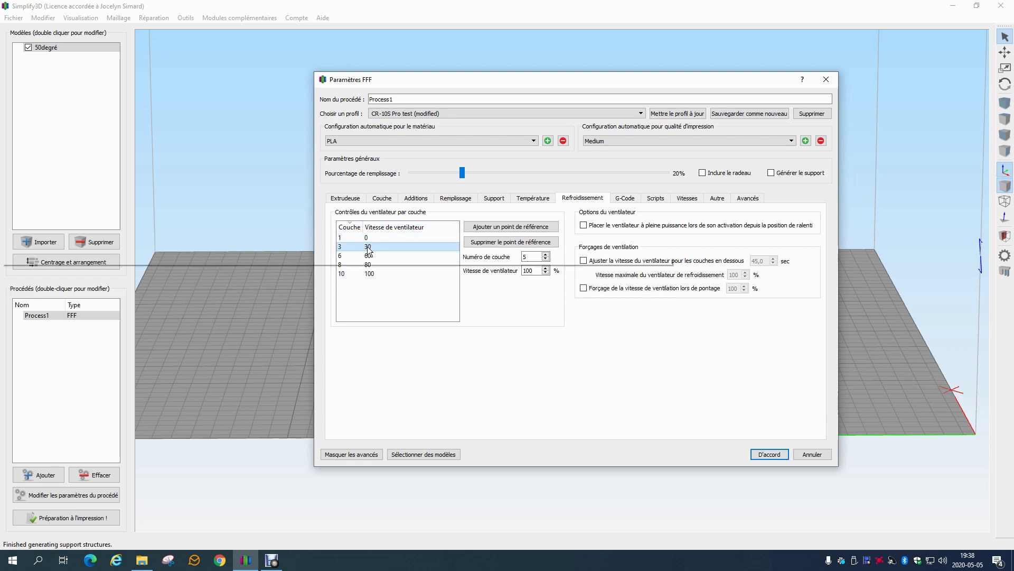
click(369, 238)
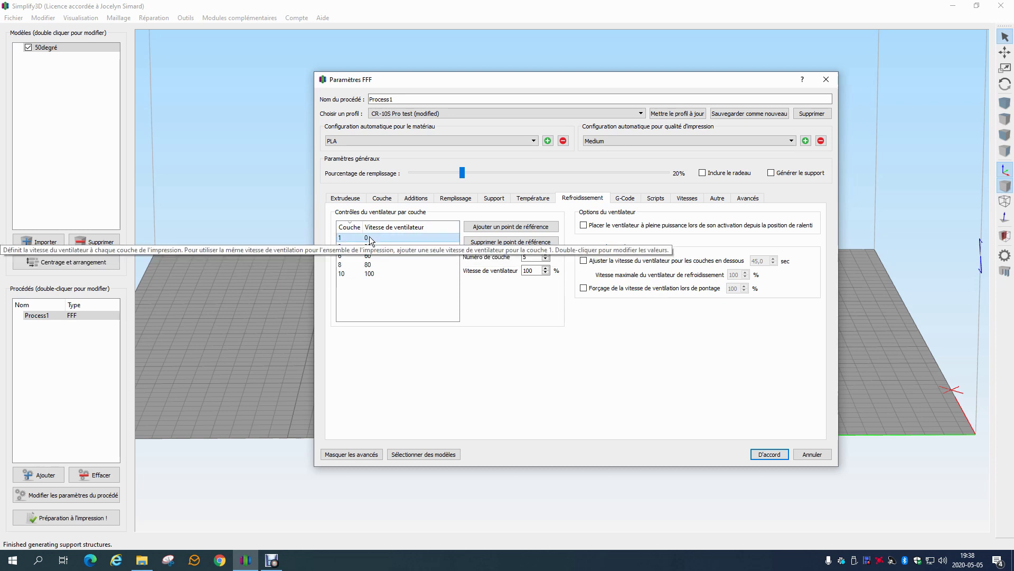
click(369, 248)
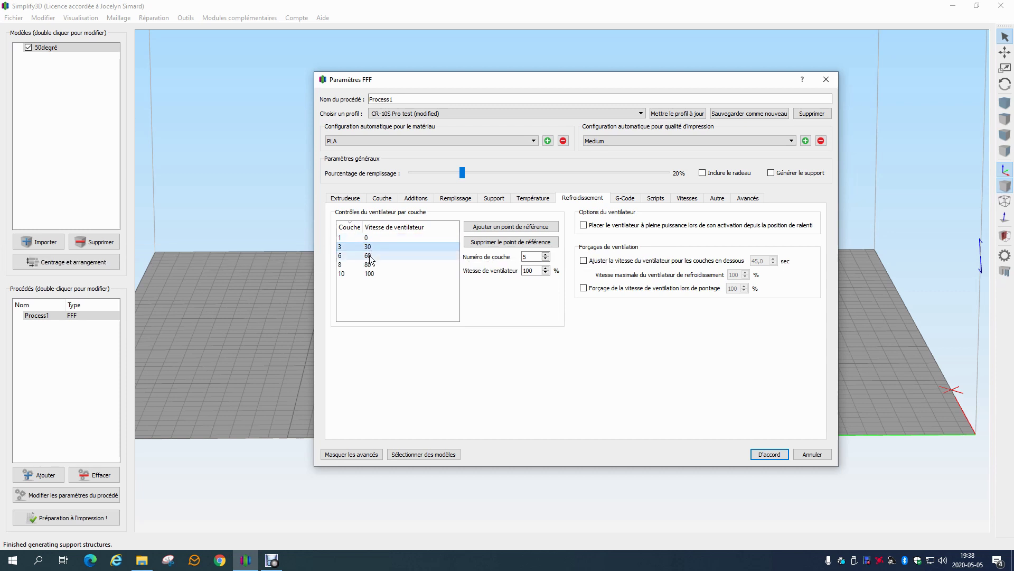
click(370, 256)
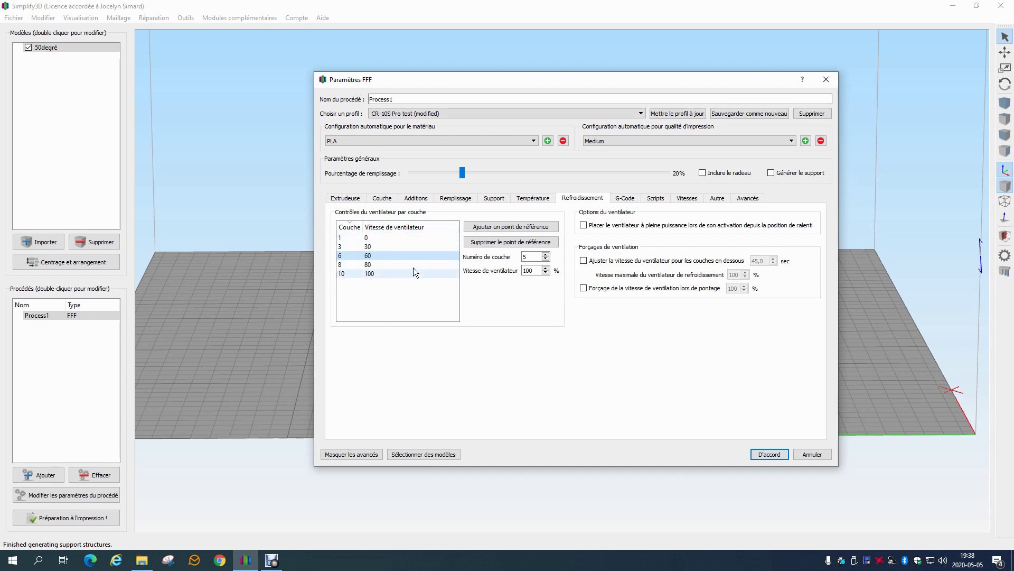
Enable full fan power when starting from idle and go through the reference points up to layer 10
click(584, 225)
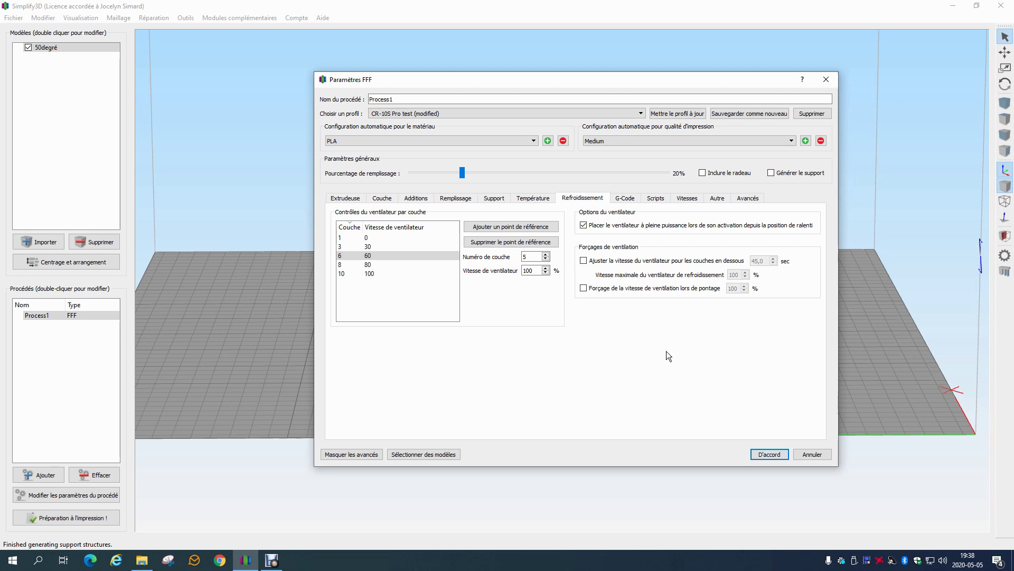
click(376, 247)
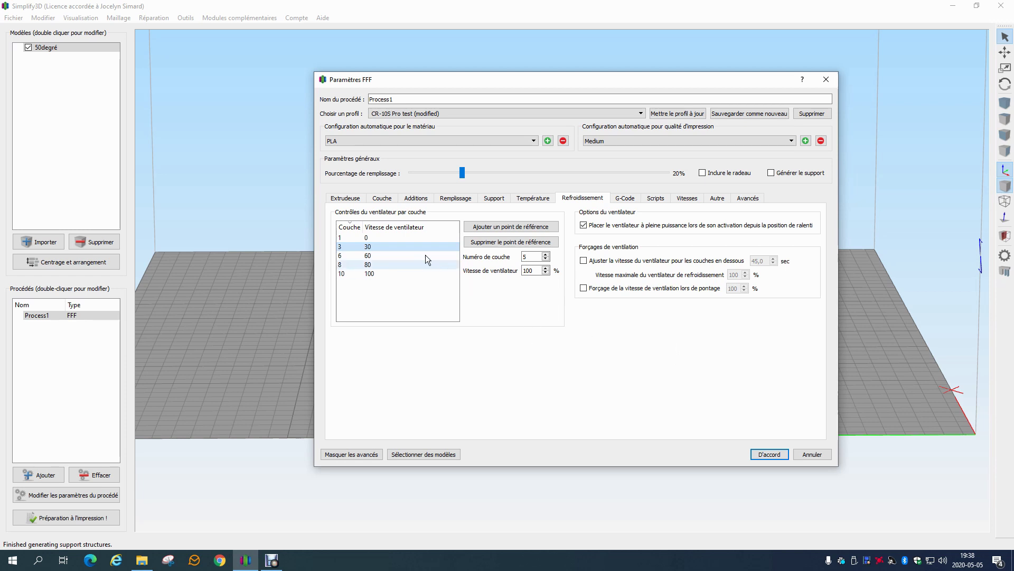
click(408, 238)
click(377, 254)
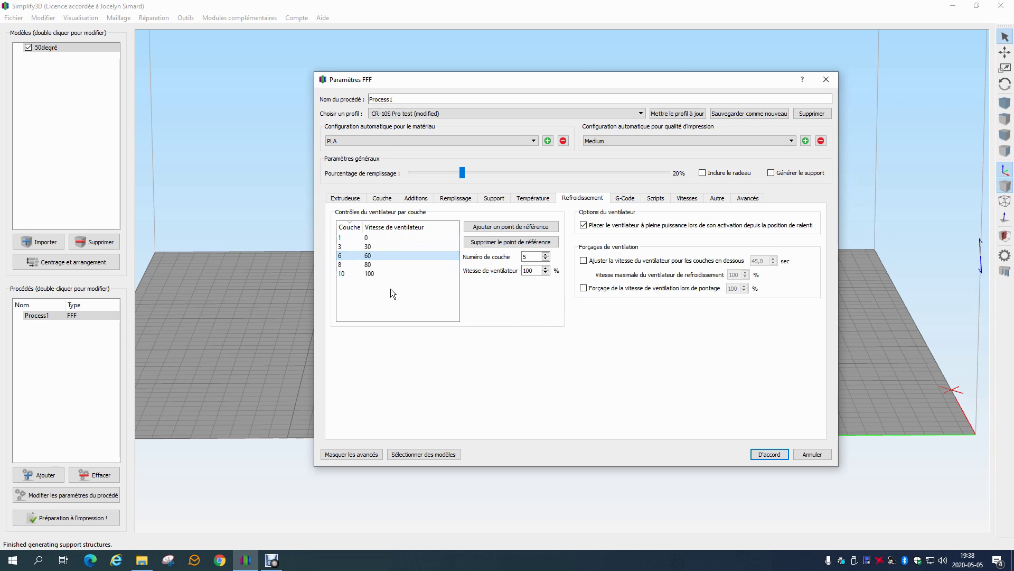
click(387, 273)
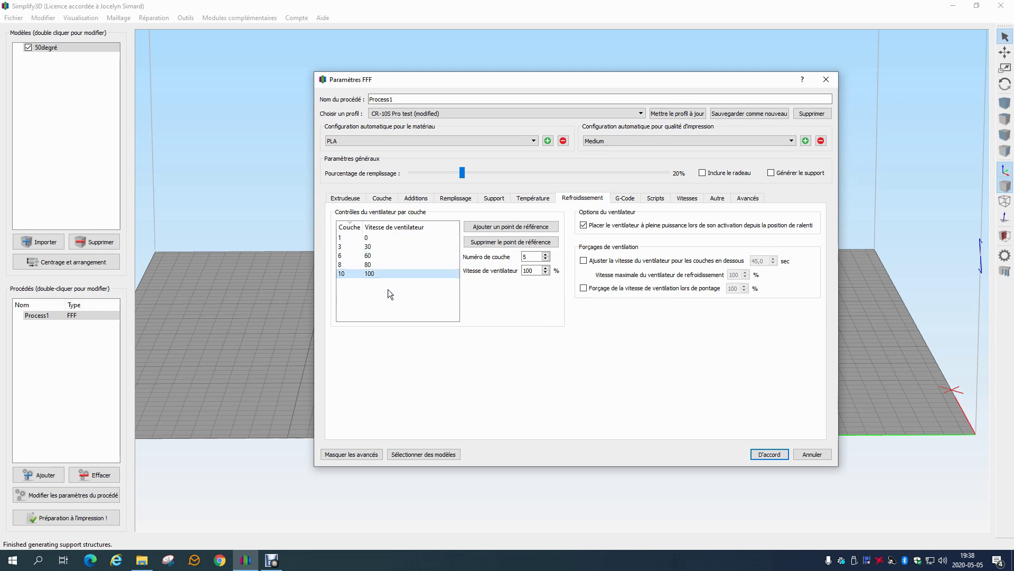
Turn off the option that runs the fan at full power when starting from idle
click(584, 226)
click(799, 228)
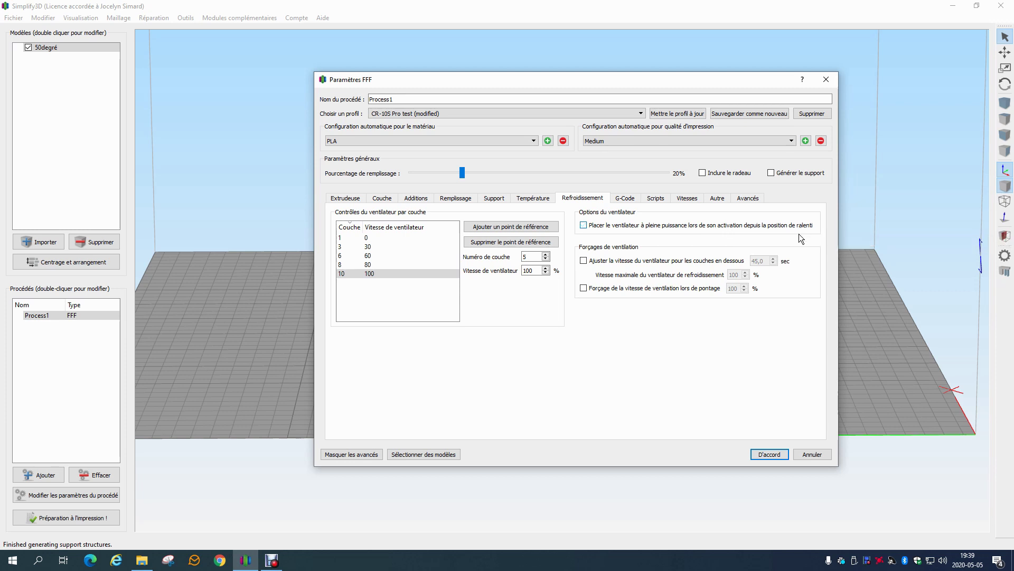
click(379, 247)
click(584, 226)
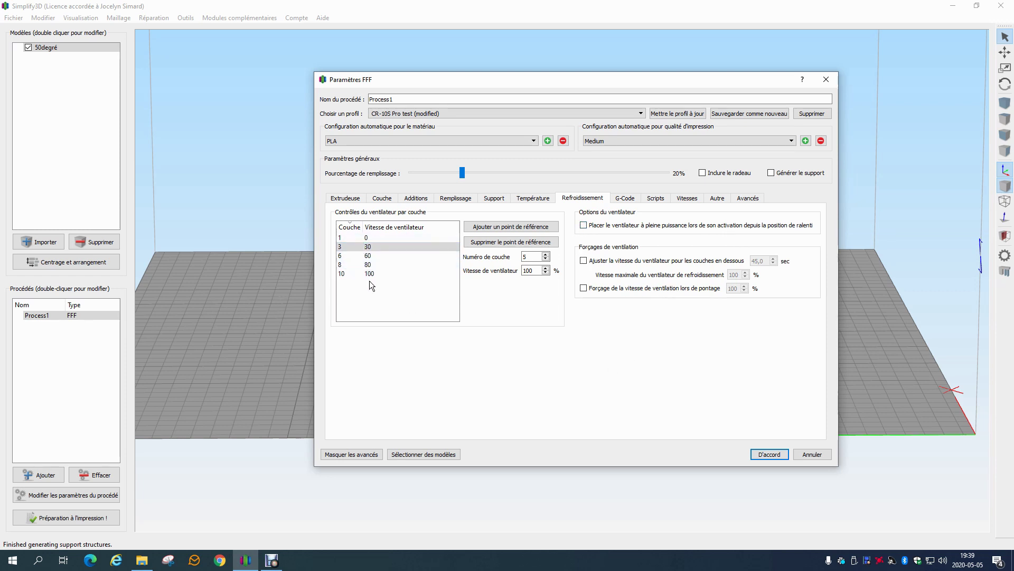
Enable fan speed adjustment for layers below 45 sec with a 100 % maximum cooling speed and apply the settings
mouse_move(369, 280)
click(596, 262)
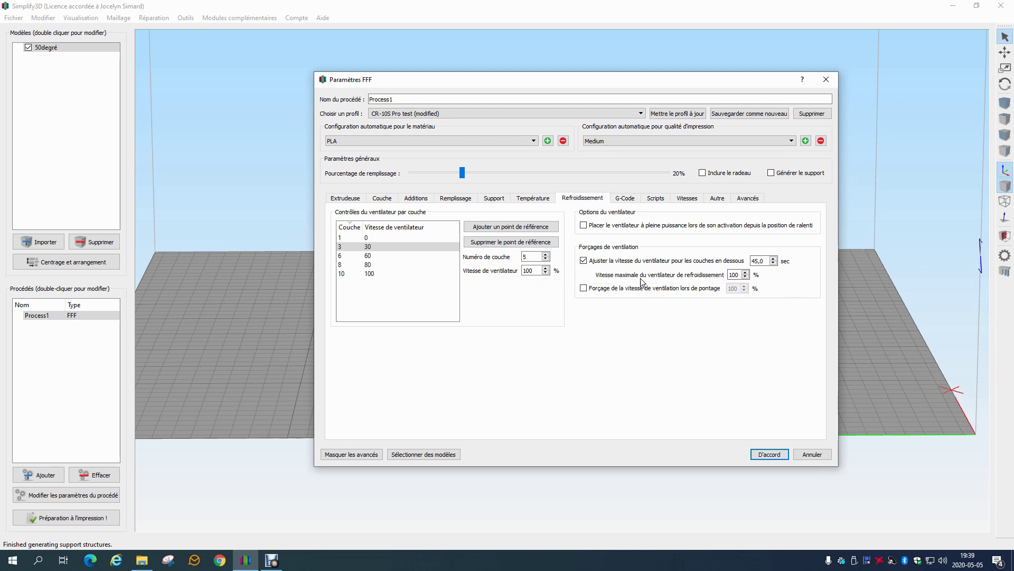
drag(739, 274, 719, 274)
double_click(760, 261)
click(769, 454)
Slice the 50degré part to view its print preview and statistics, and exit the preview
drag(482, 187, 388, 239)
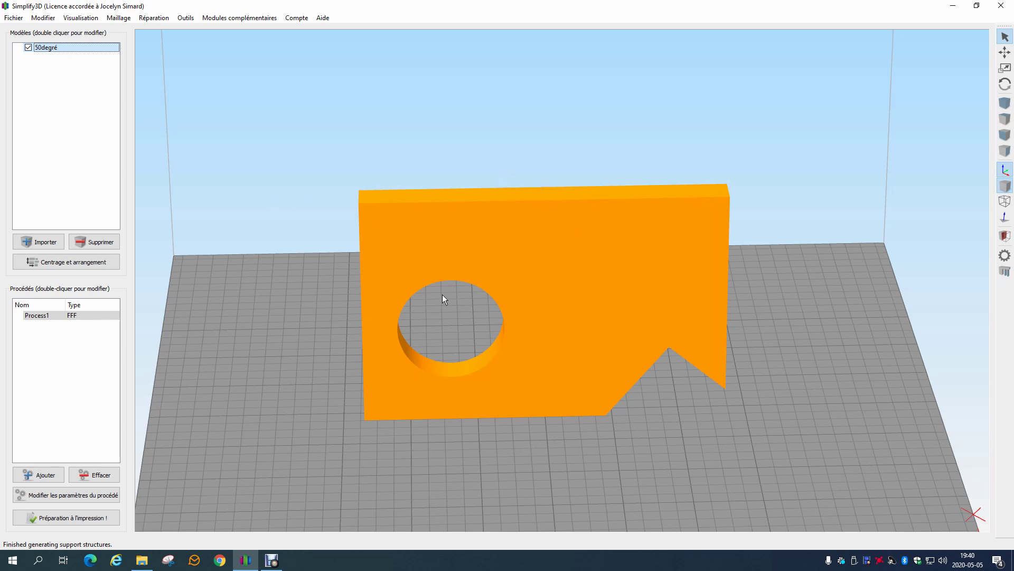
click(68, 517)
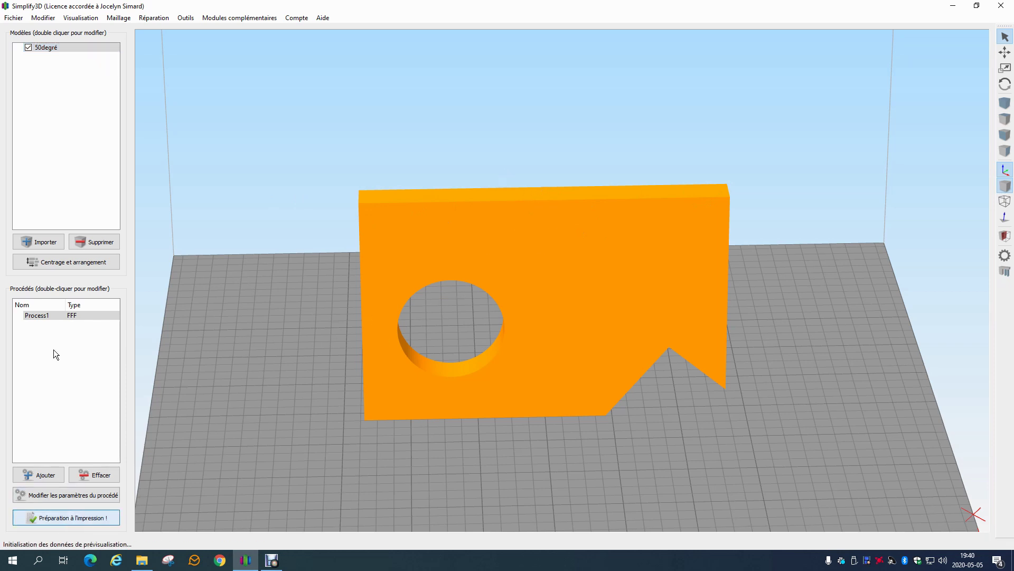
double_click(52, 317)
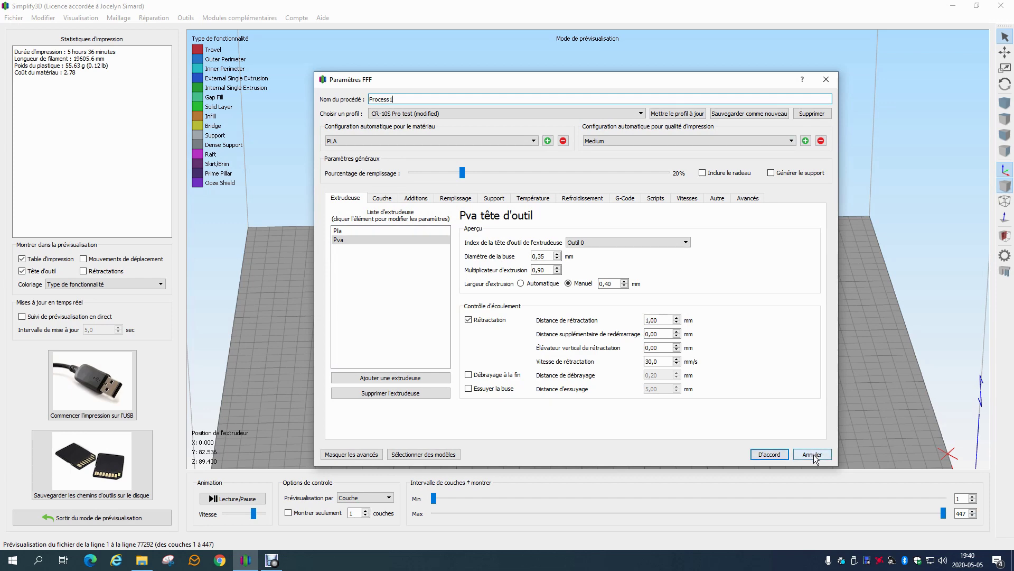
click(769, 453)
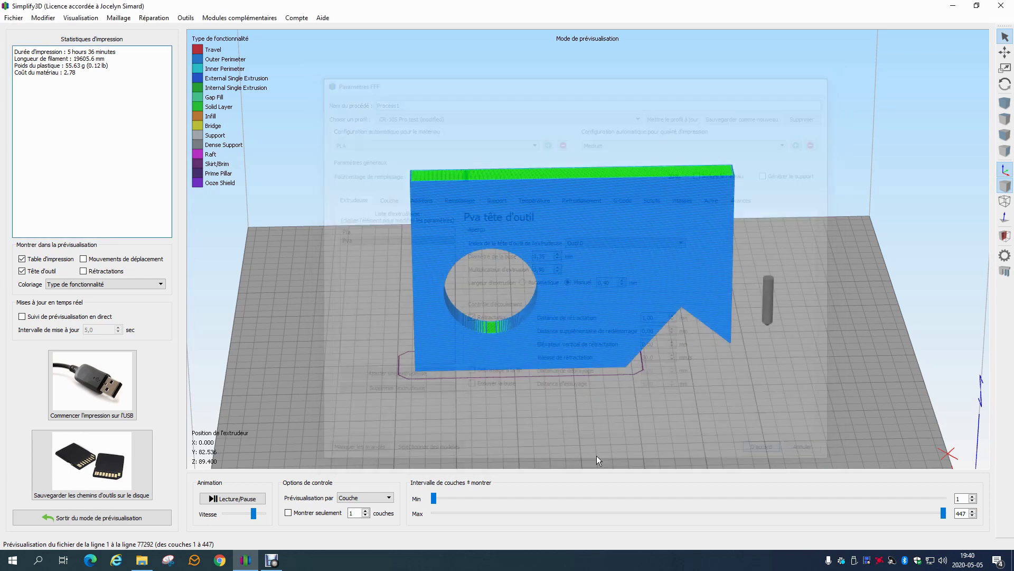
click(79, 518)
Reopen Process1's cooling settings, examine the layer time threshold for fan adjustment, and accept the settings
double_click(61, 316)
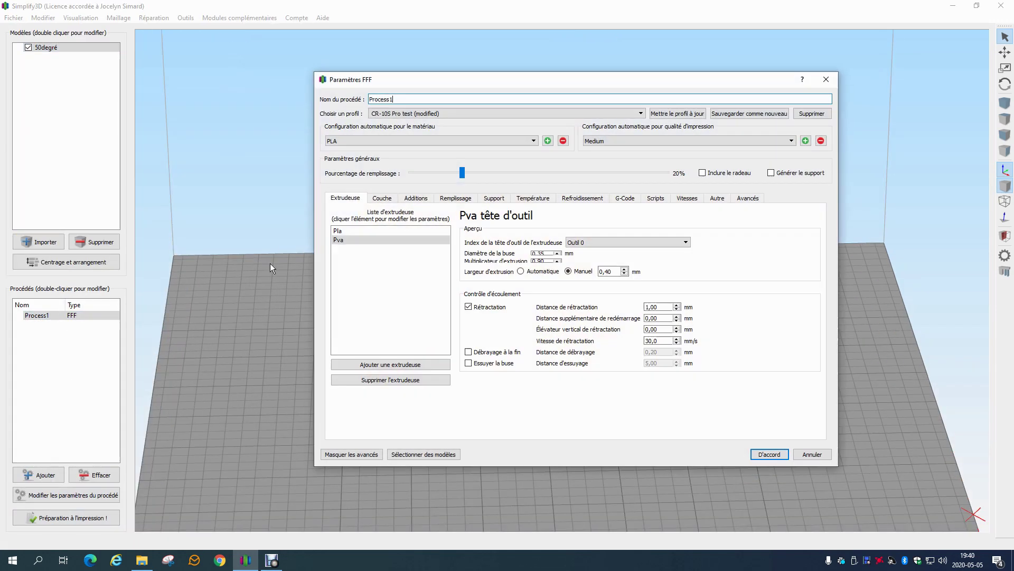
click(583, 198)
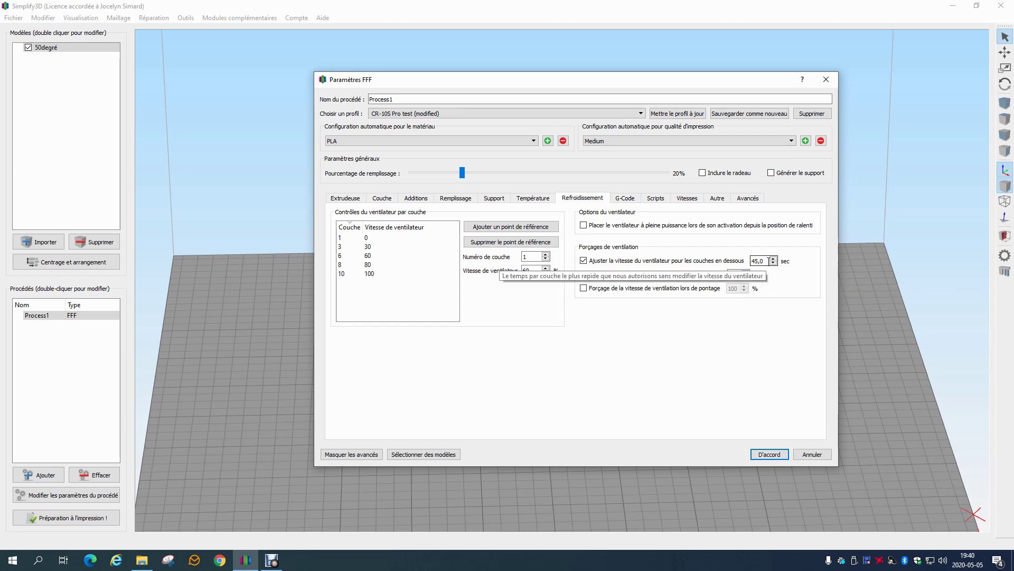
key(shift+Tab)
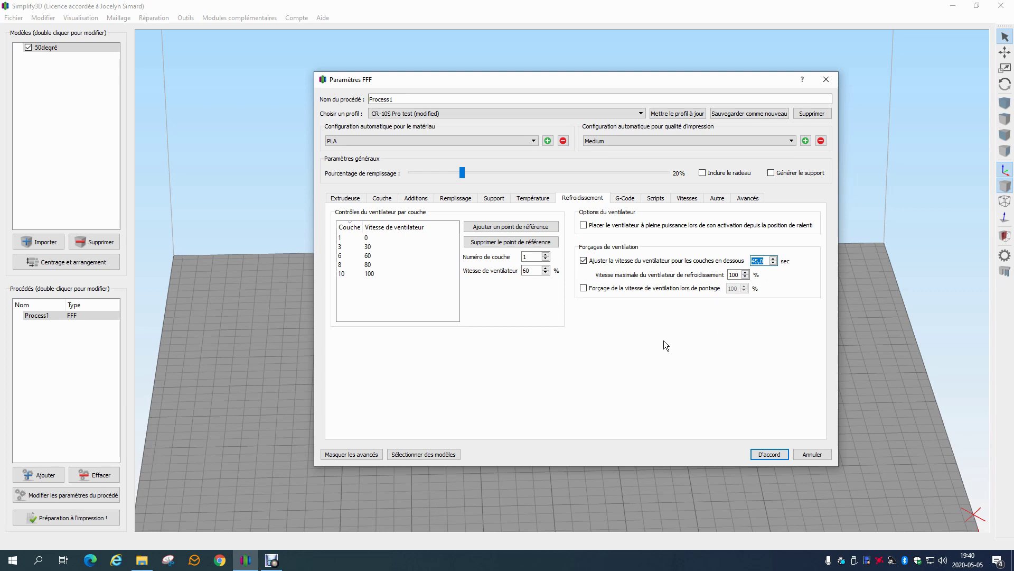
click(770, 454)
Replace the 50degré part on the build plate with the cube model from the video project folder
click(542, 325)
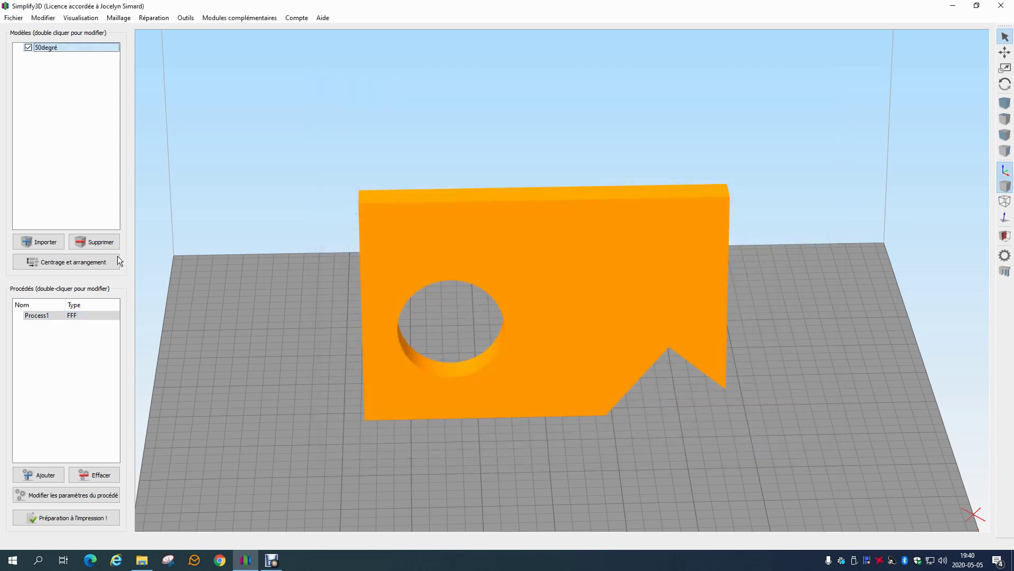
click(98, 242)
click(39, 241)
double_click(382, 190)
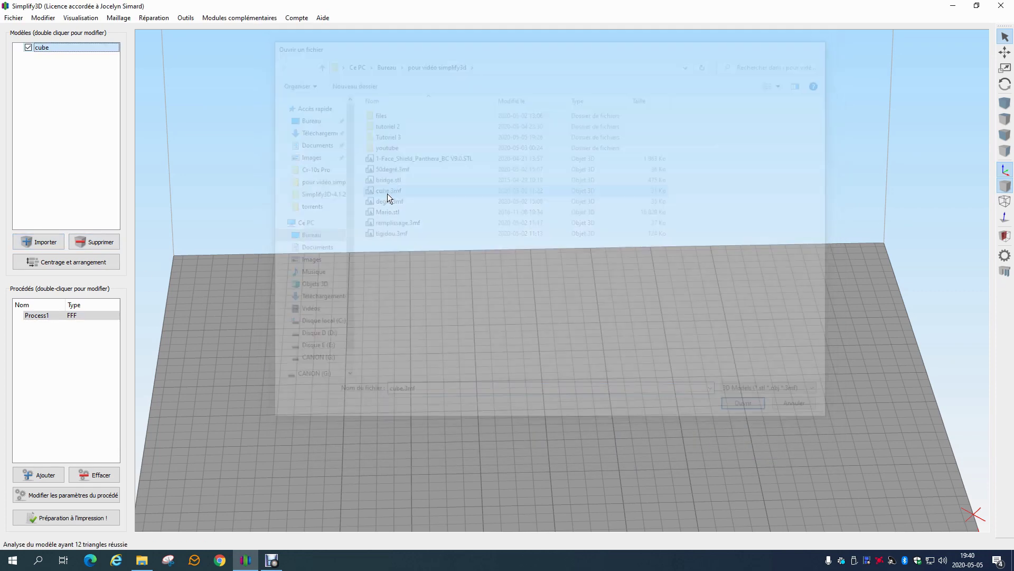
Inspect the cube on the build plate, slice it for the print preview, and exit the preview
scroll(615, 422, up, 5)
drag(600, 301, 600, 258)
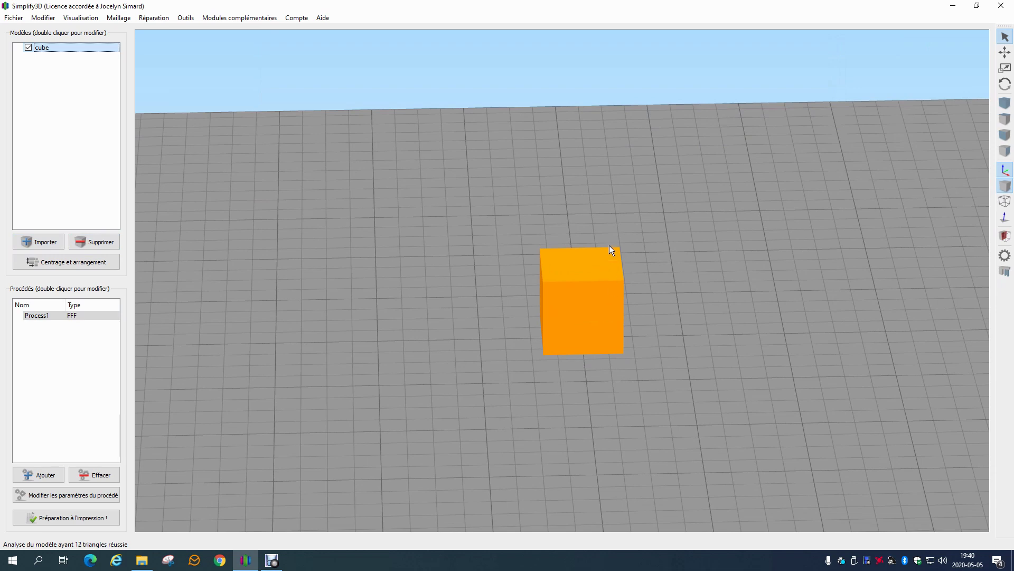
drag(594, 489, 483, 415)
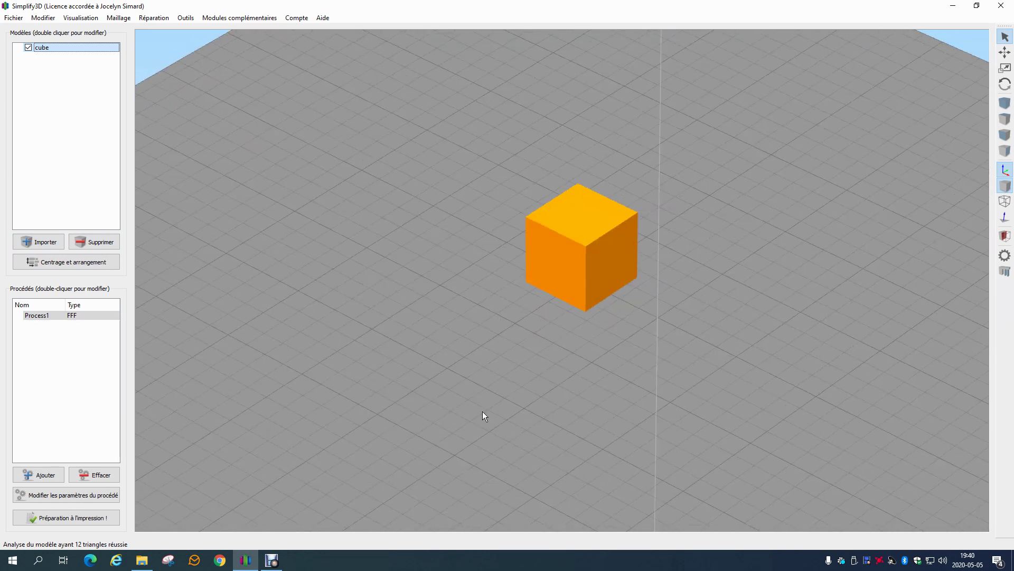
click(82, 518)
click(109, 509)
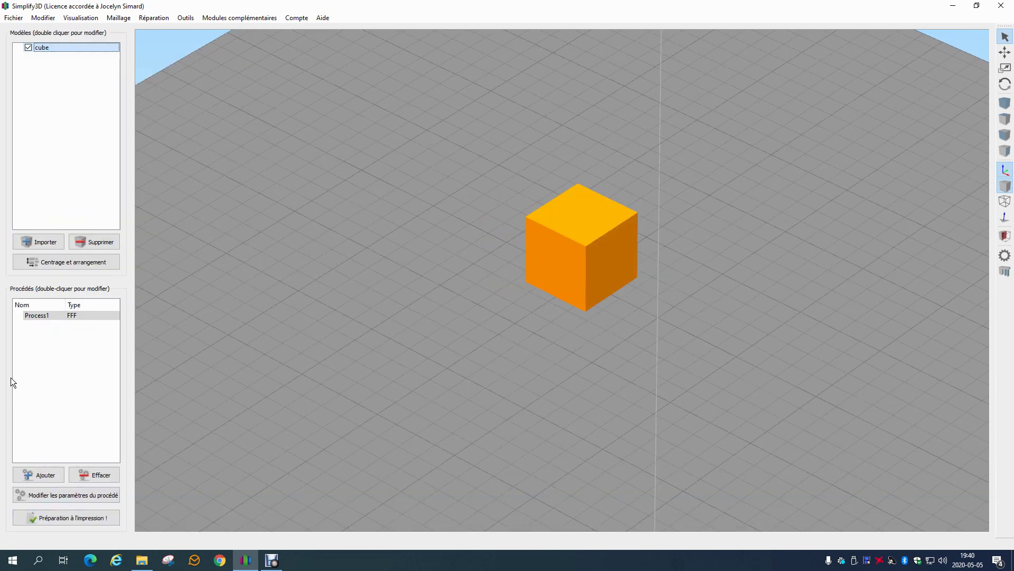
Examine Process1's layer time threshold for fan adjustment, along with its advanced and bridging settings
double_click(38, 314)
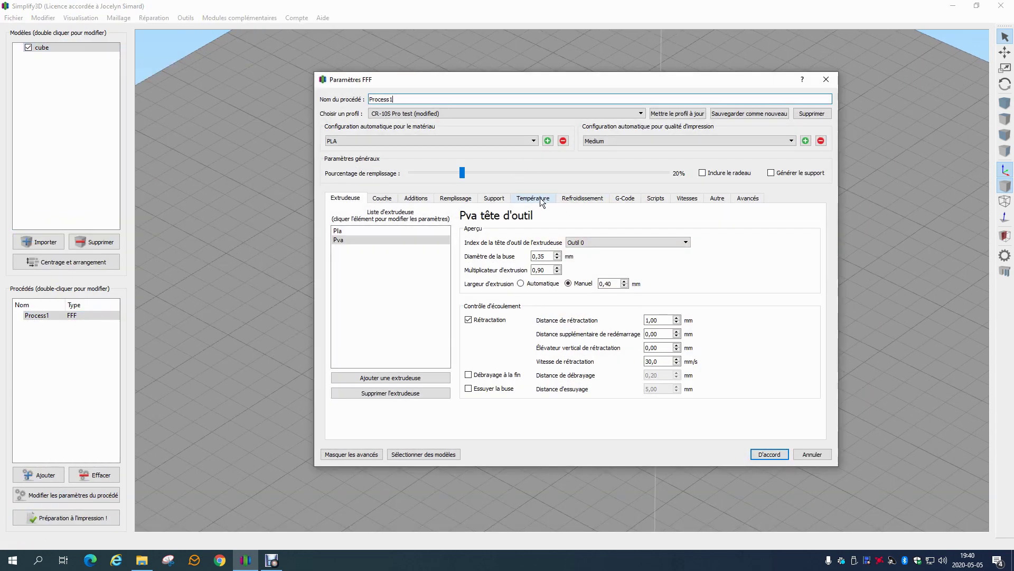
click(582, 199)
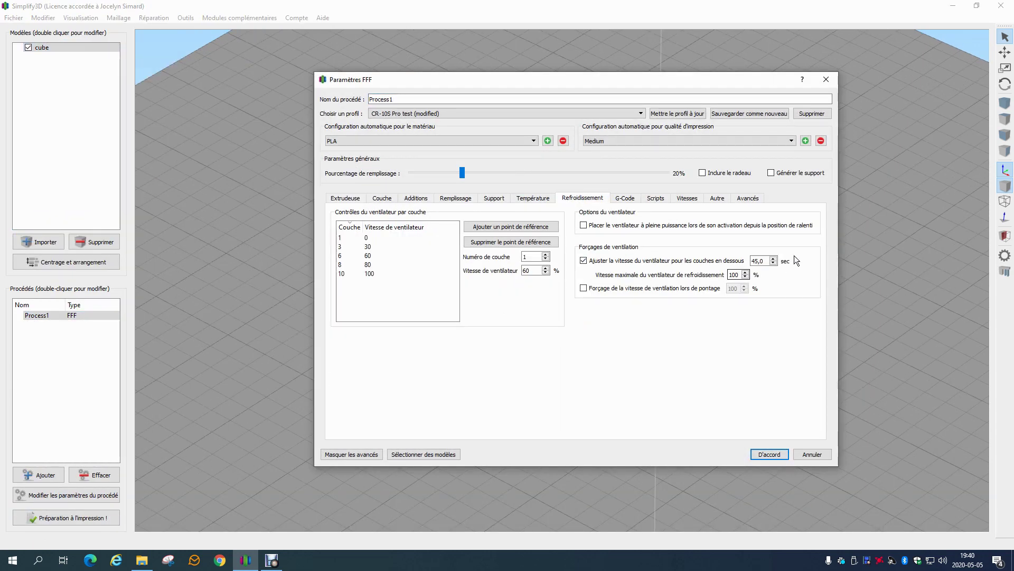
double_click(765, 261)
click(751, 198)
click(717, 199)
click(747, 198)
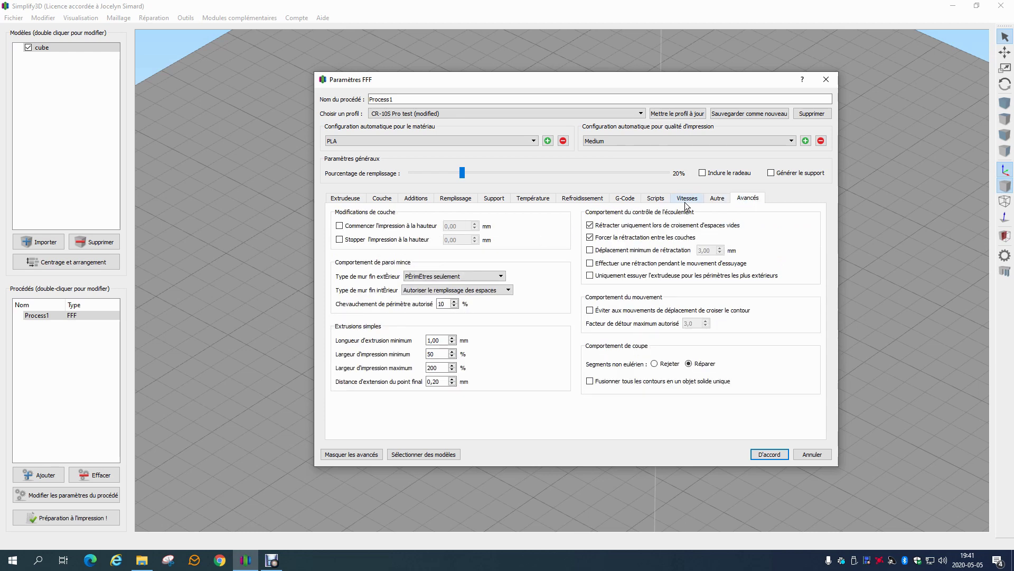
click(715, 198)
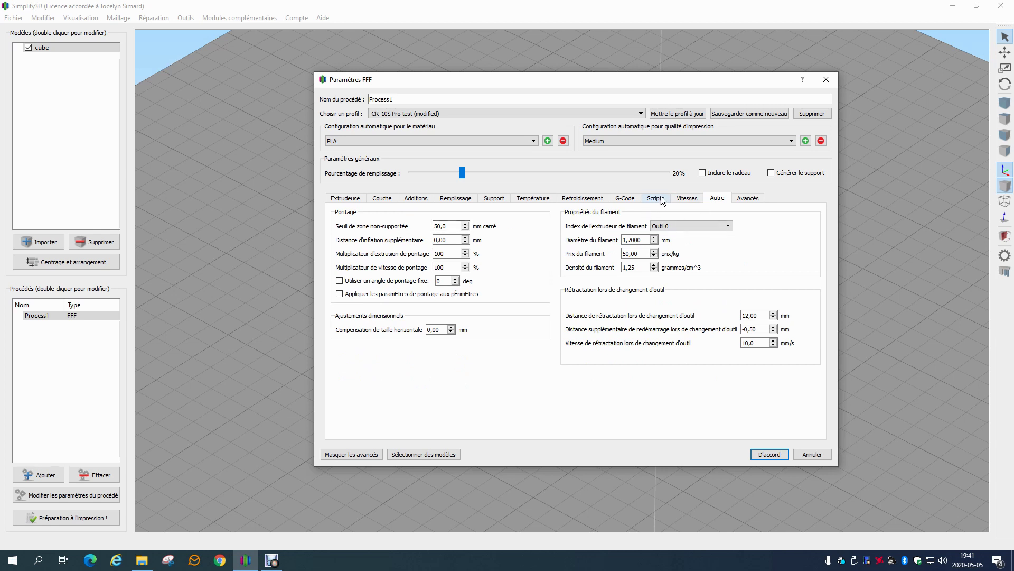
Enable the fan speed override for bridging at 100 % and compare it with the other bridging settings
click(598, 199)
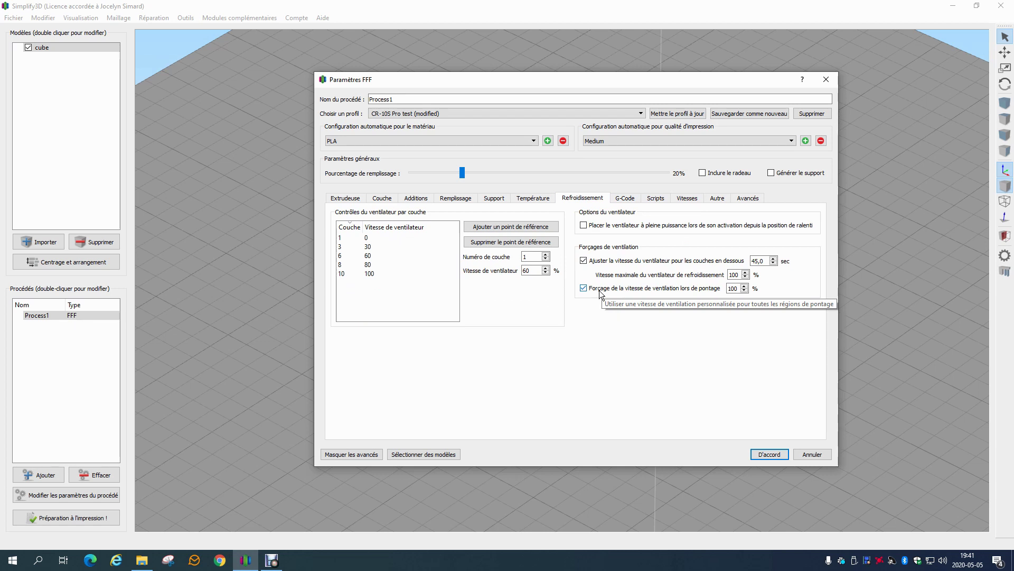
drag(737, 289, 724, 294)
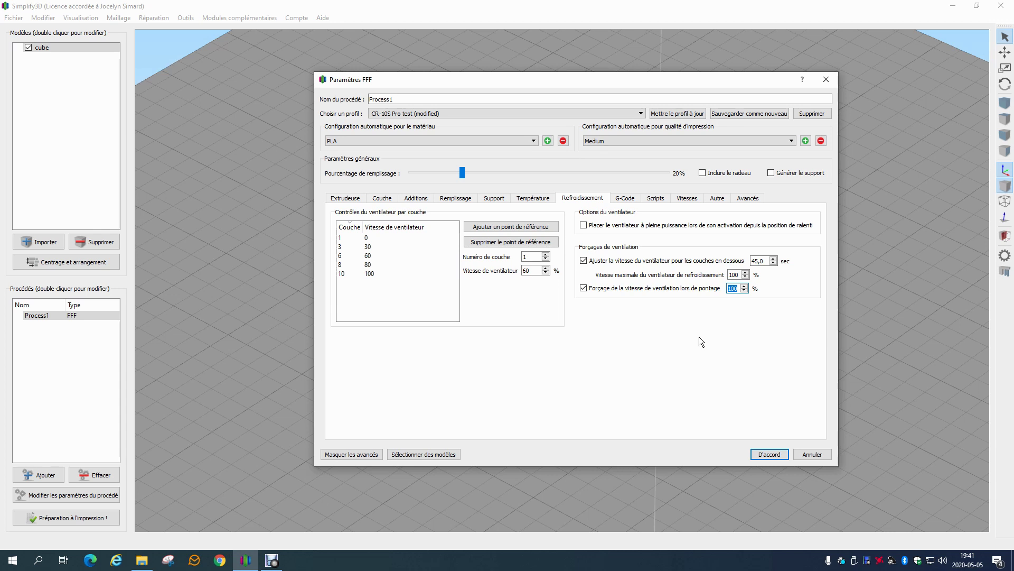
drag(734, 288, 728, 301)
click(739, 288)
key(ctrl+a)
click(717, 198)
click(582, 198)
Examine Process1's G-code options, start and end scripts, print speeds, and the Autre and Avancés settings
click(617, 201)
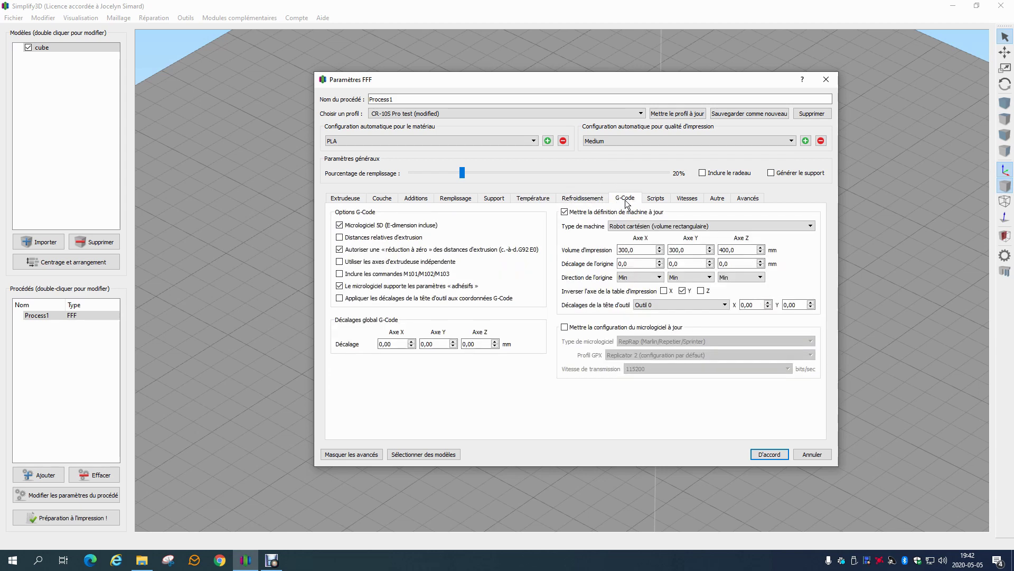
click(656, 198)
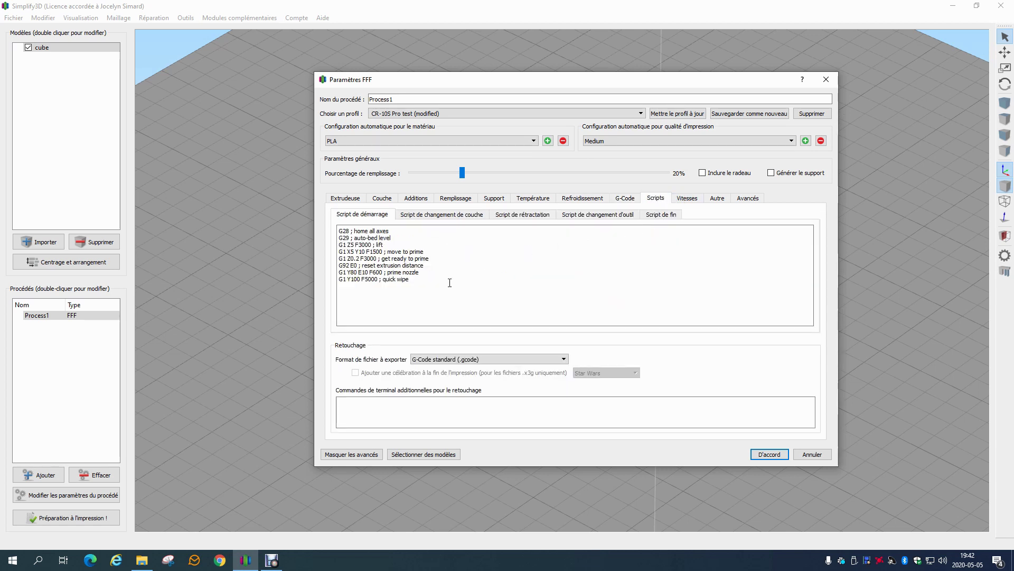
click(660, 215)
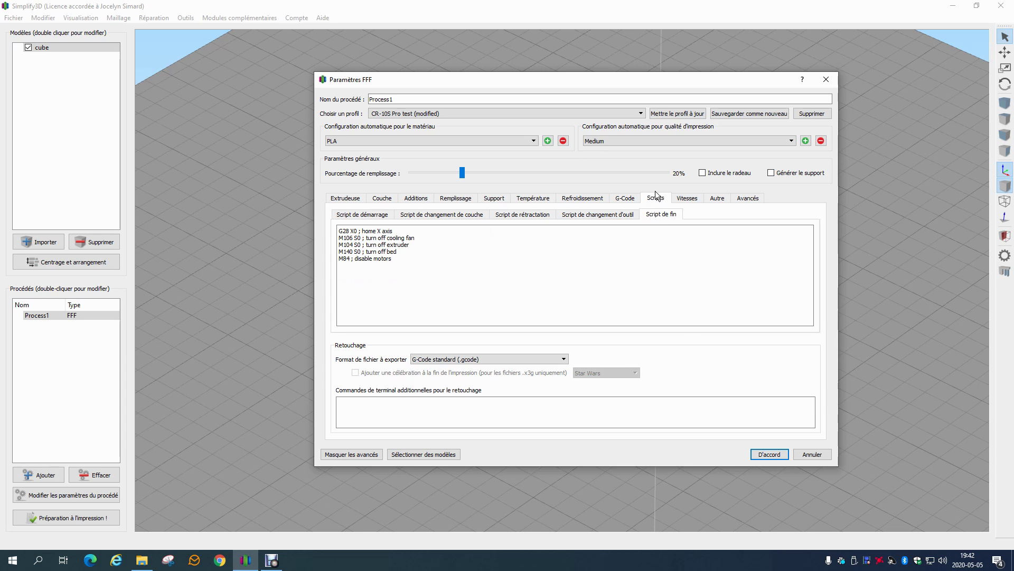
click(372, 217)
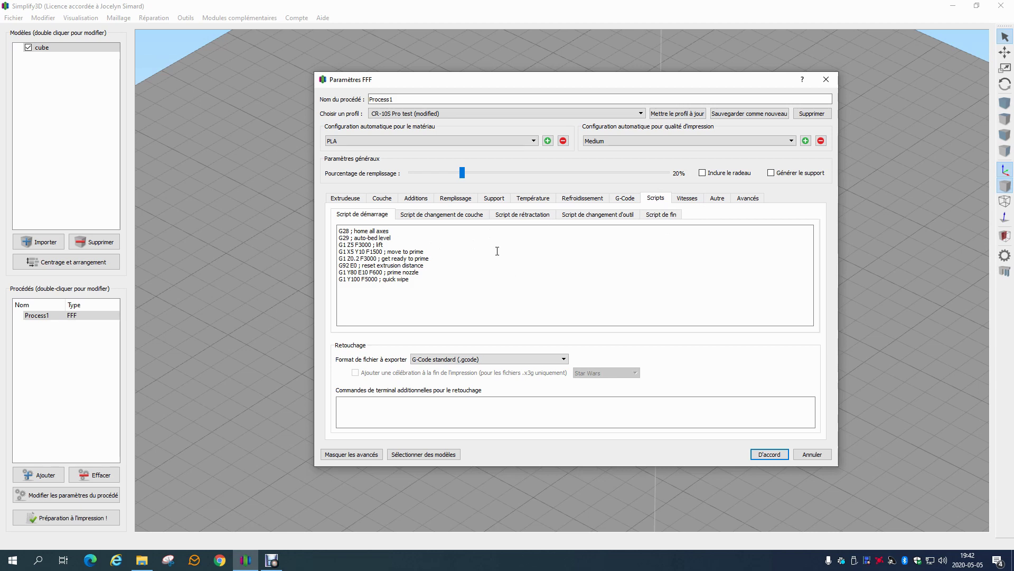
click(690, 199)
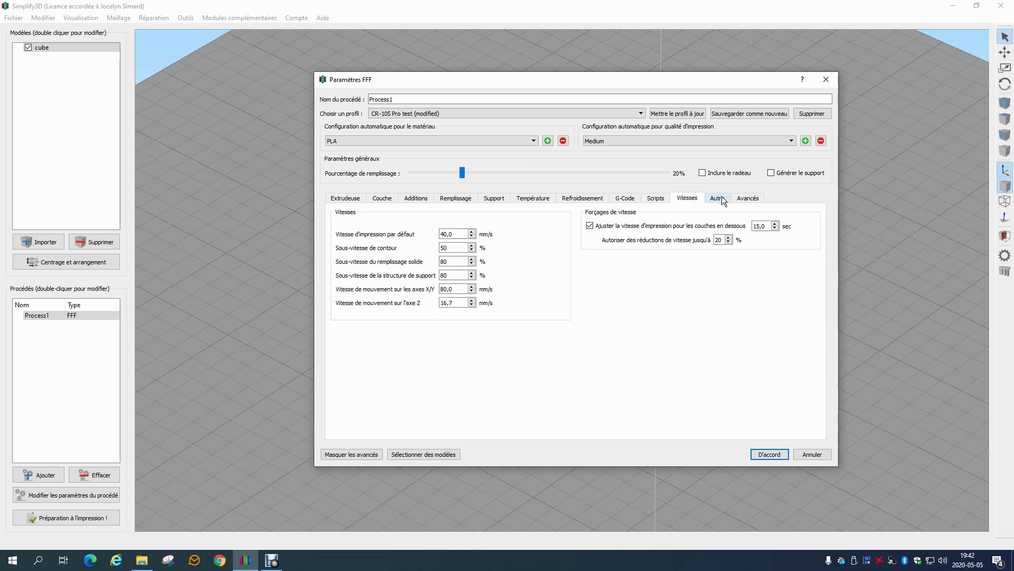
click(719, 199)
click(755, 199)
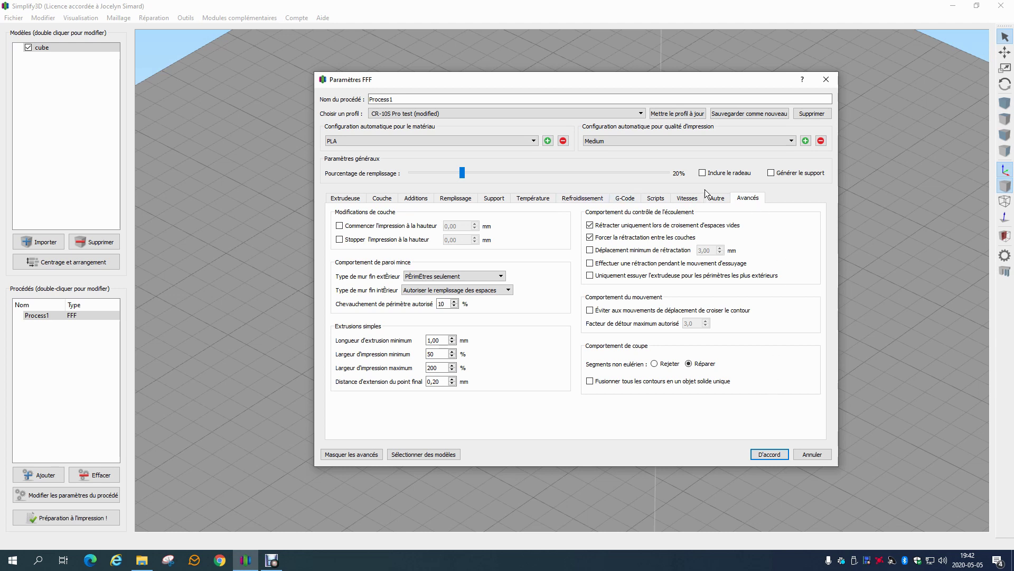
Review Process1's fan, temperature, infill and support settings, comparing the infill options with the support options
click(597, 199)
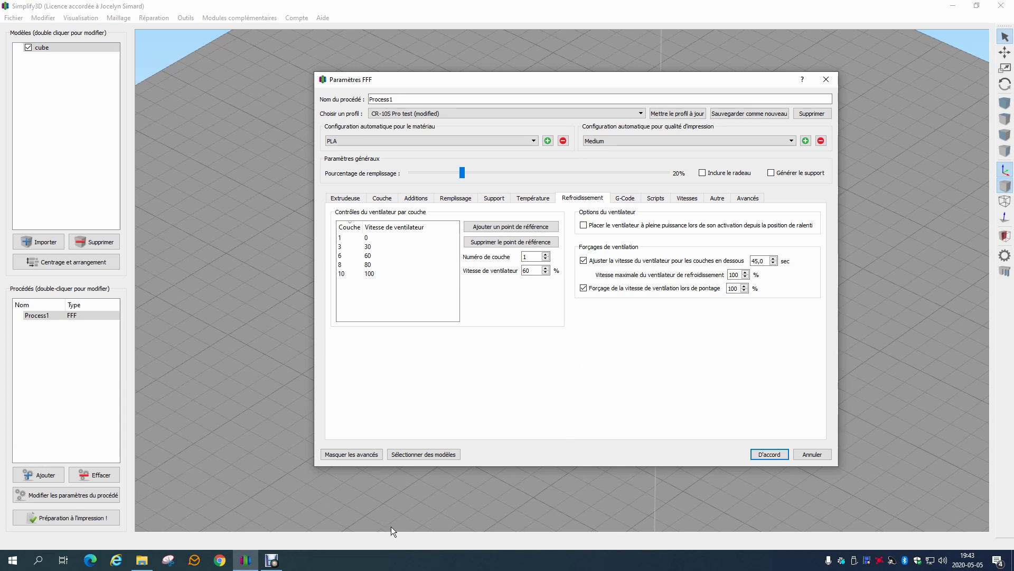
click(533, 199)
click(494, 198)
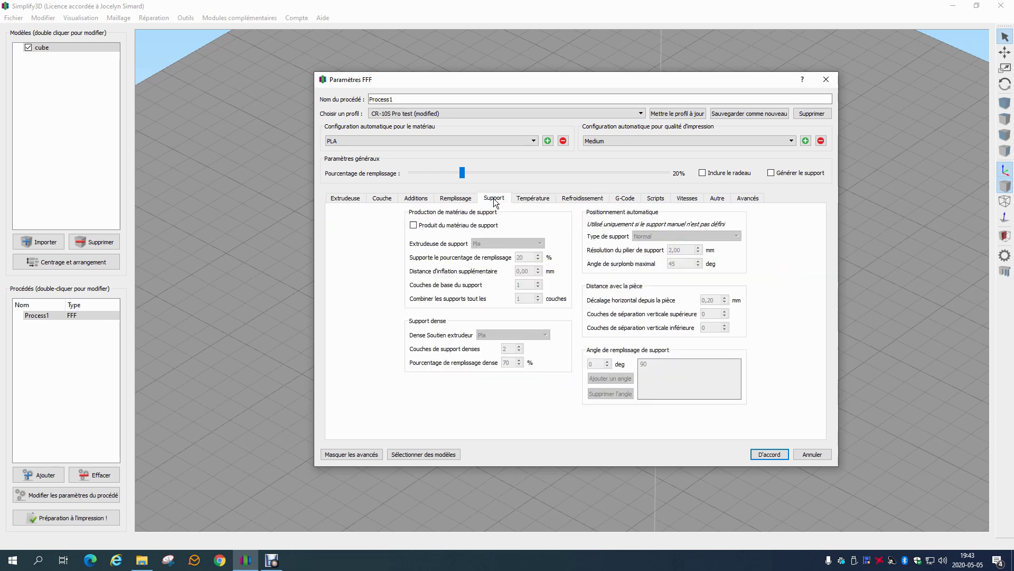
click(462, 199)
click(491, 199)
click(465, 200)
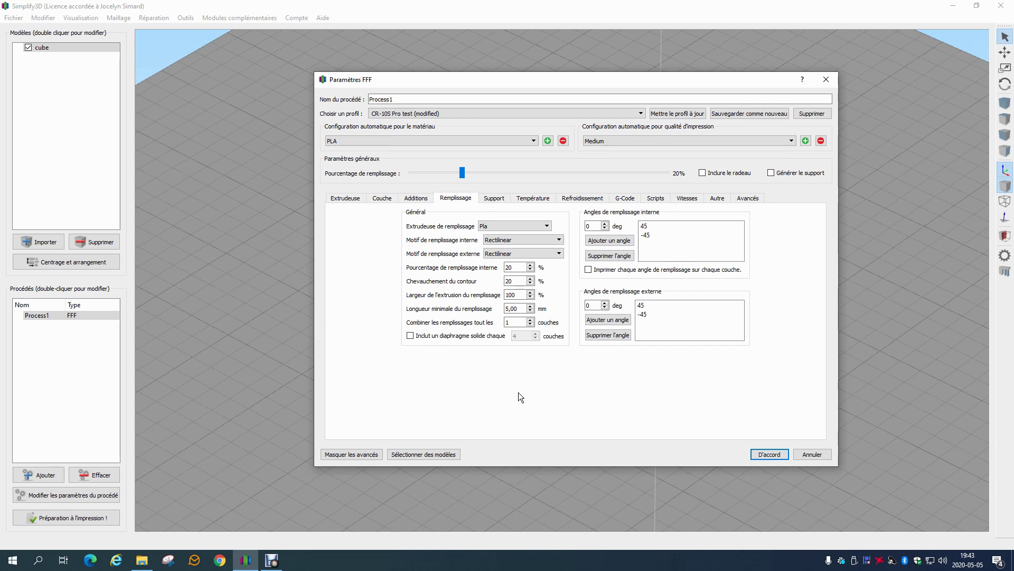
click(494, 198)
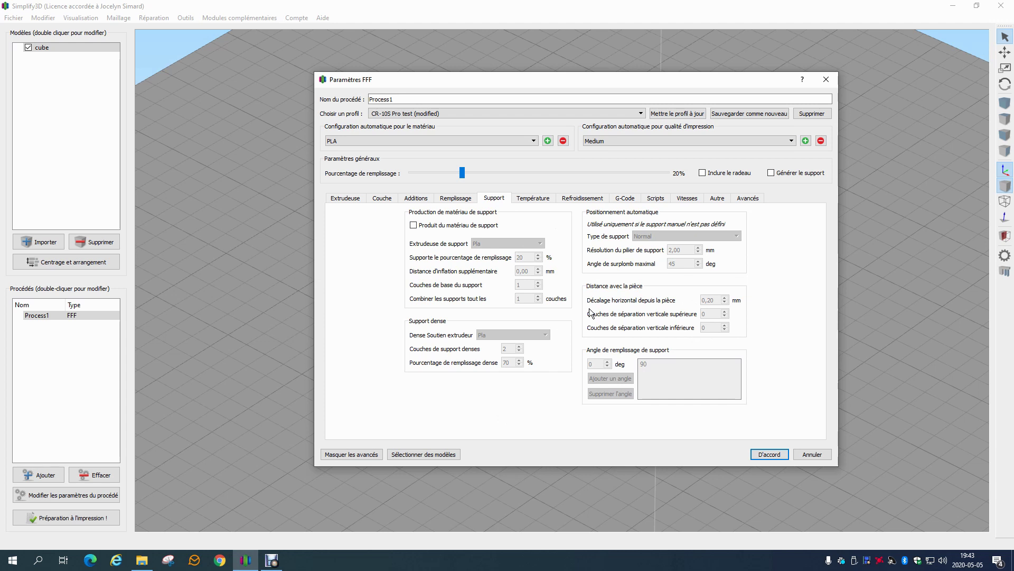
Compare Process1's per-layer fan speeds and fan overrides with the per-layer temperature setpoints of the Plateau sensor
click(598, 200)
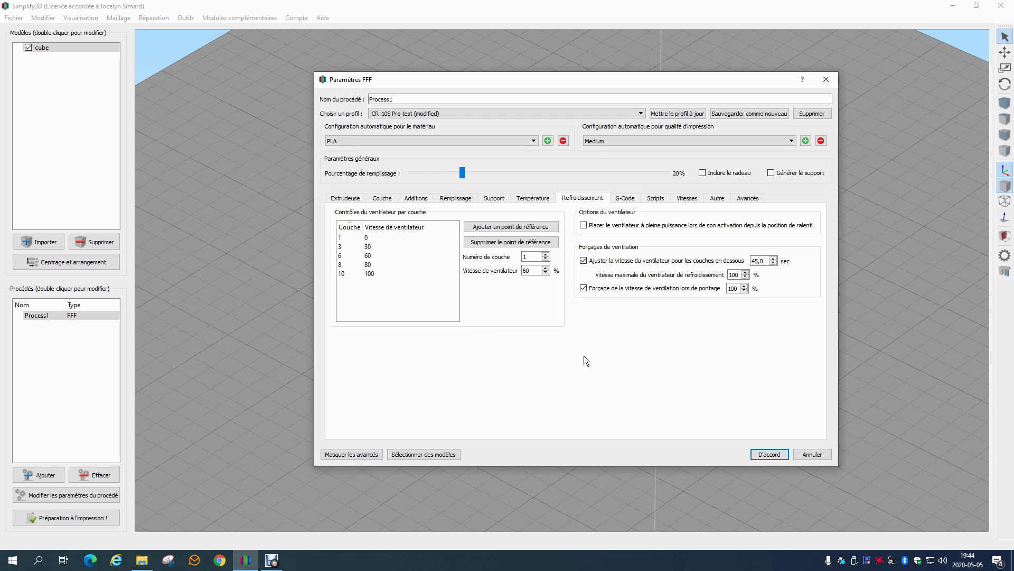
scroll(544, 199, up, 2)
scroll(565, 201, down, 2)
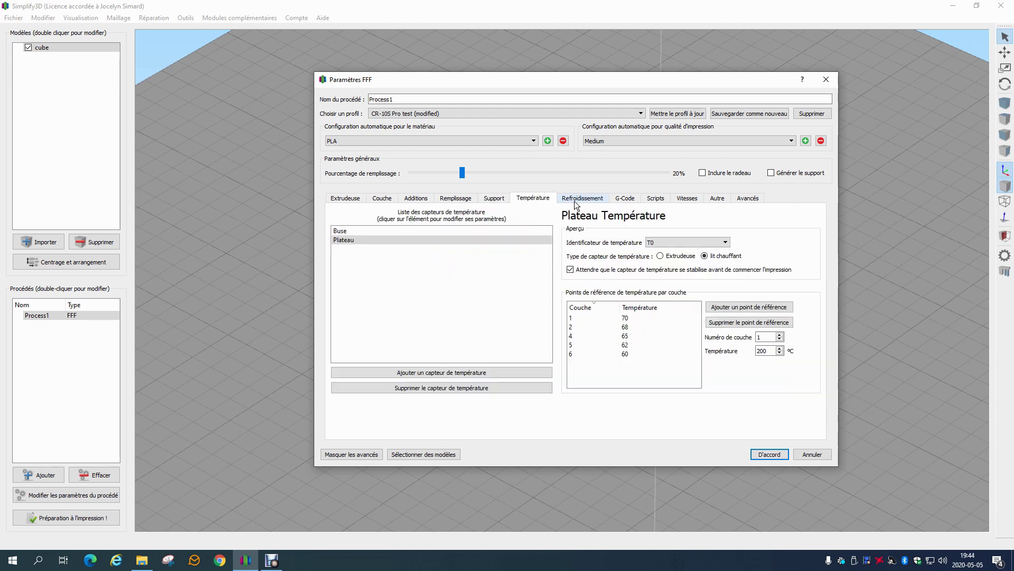
scroll(523, 199, up, 2)
click(534, 202)
click(563, 199)
click(528, 200)
click(580, 199)
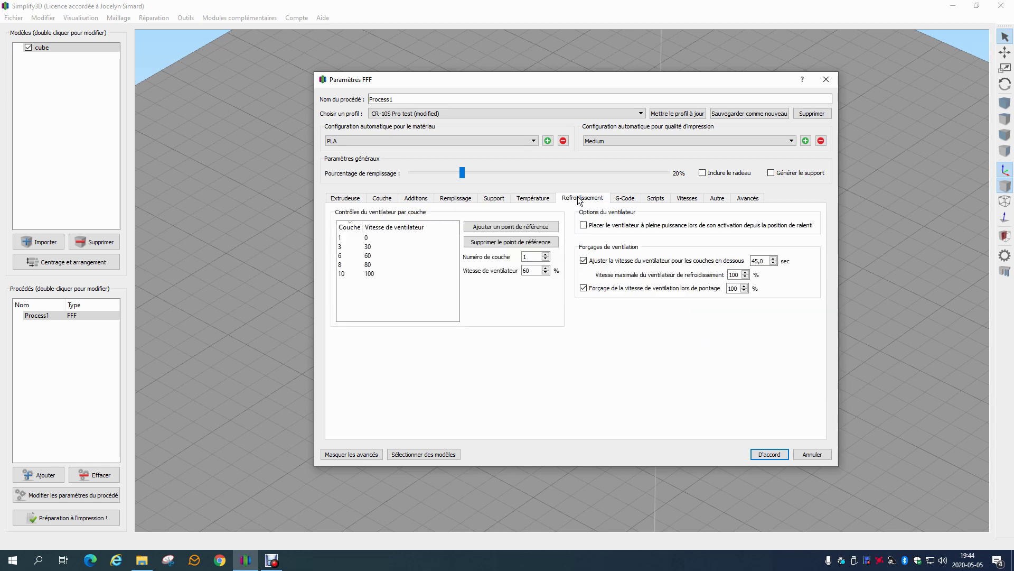
click(538, 199)
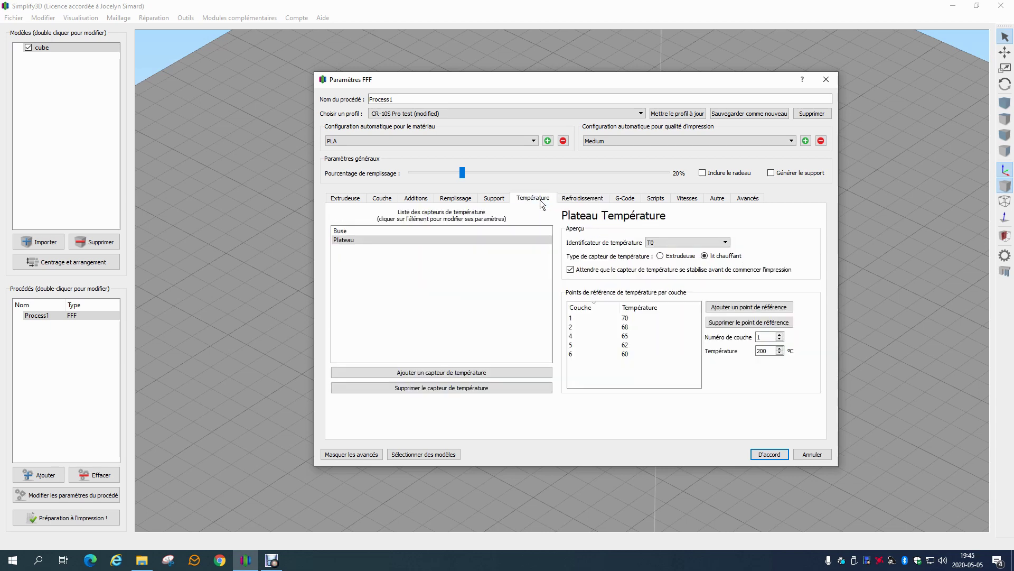